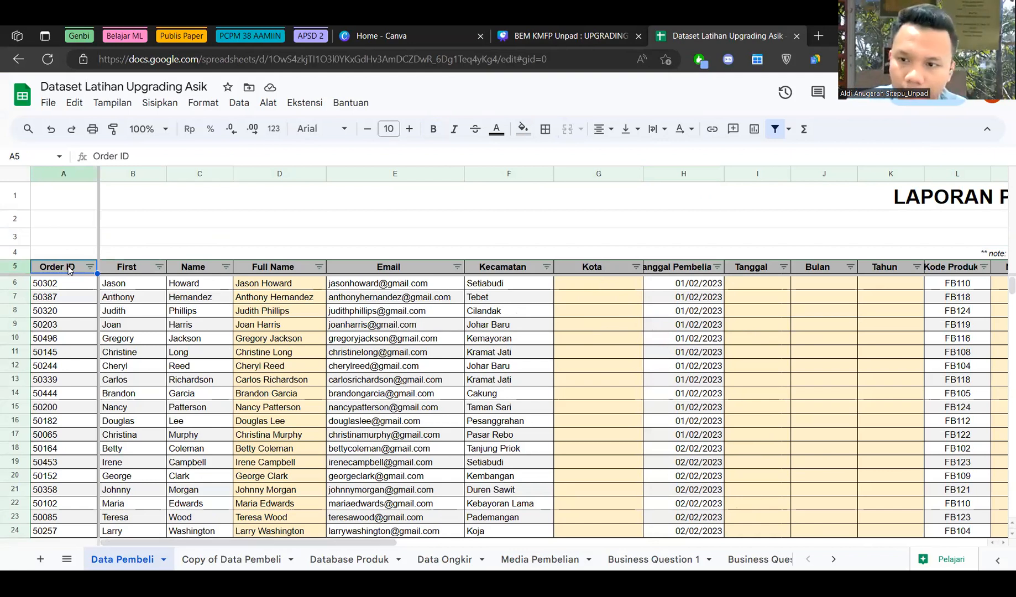
Examine the first order record in Data Pembeli from Order ID to Tanggal Pembelian and look through the order rows below.
{"action": "key", "text": "Right"}
{"action": "key", "text": "Left"}
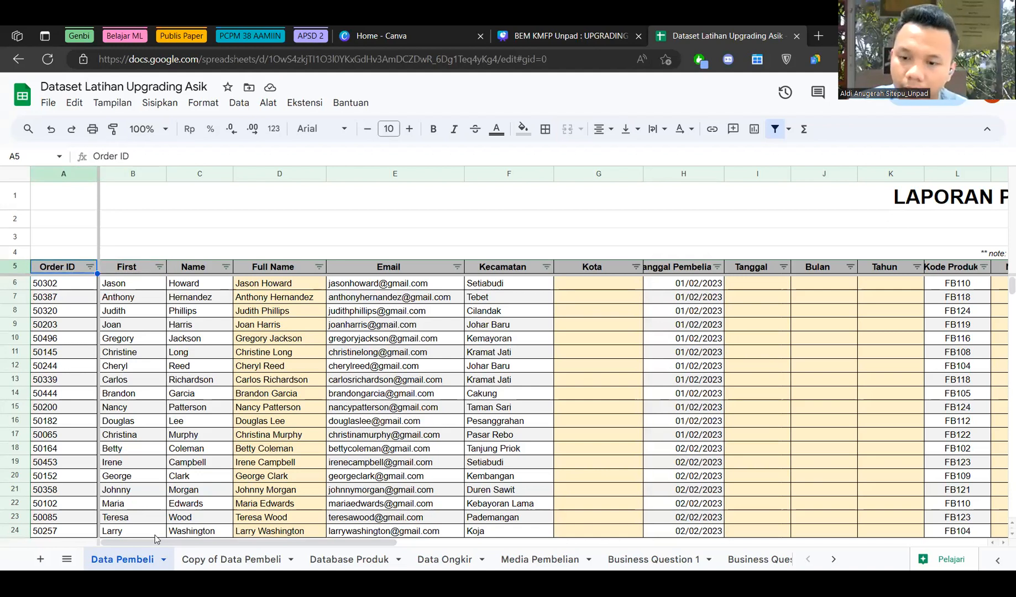
{"action": "left_click_drag", "start_coordinate": [157, 541], "coordinate": [92, 523]}
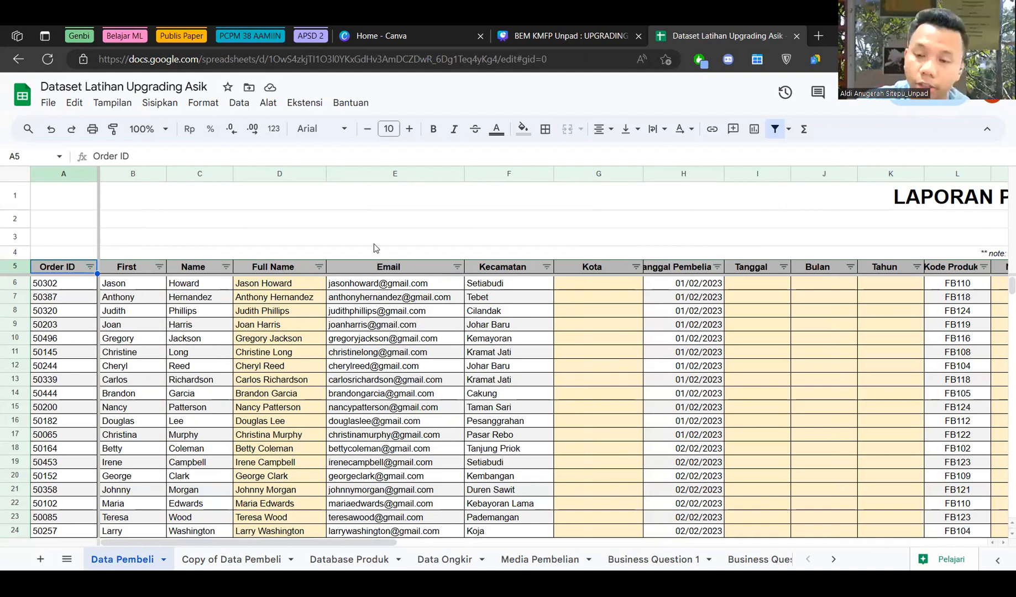
{"action": "key", "text": "Down"}
{"action": "key", "text": "Down"}
{"action": "left_click_drag", "start_coordinate": [50, 285], "coordinate": [650, 285]}
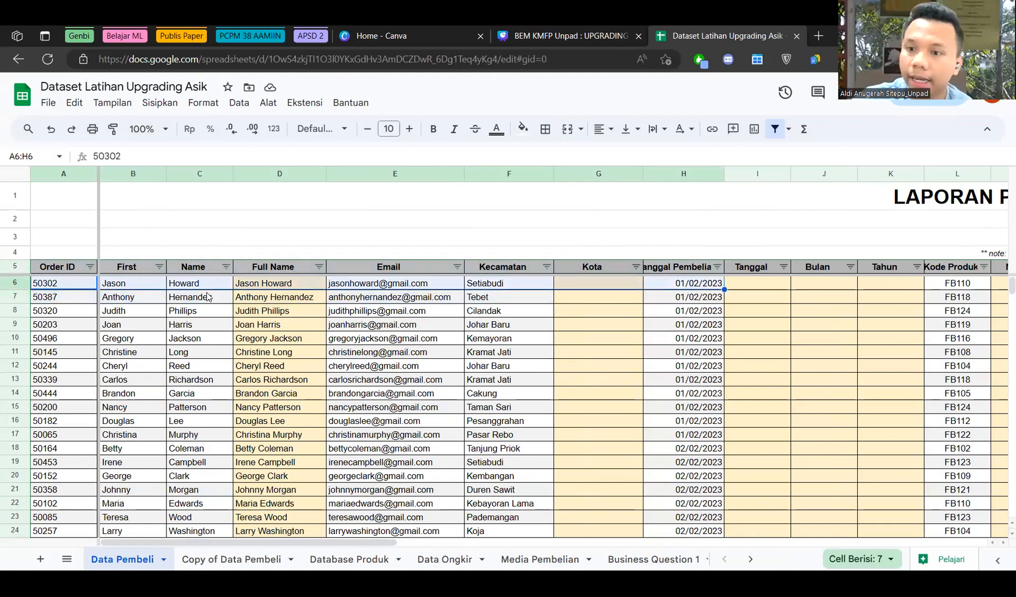
{"action": "left_click_drag", "start_coordinate": [120, 288], "coordinate": [192, 276]}
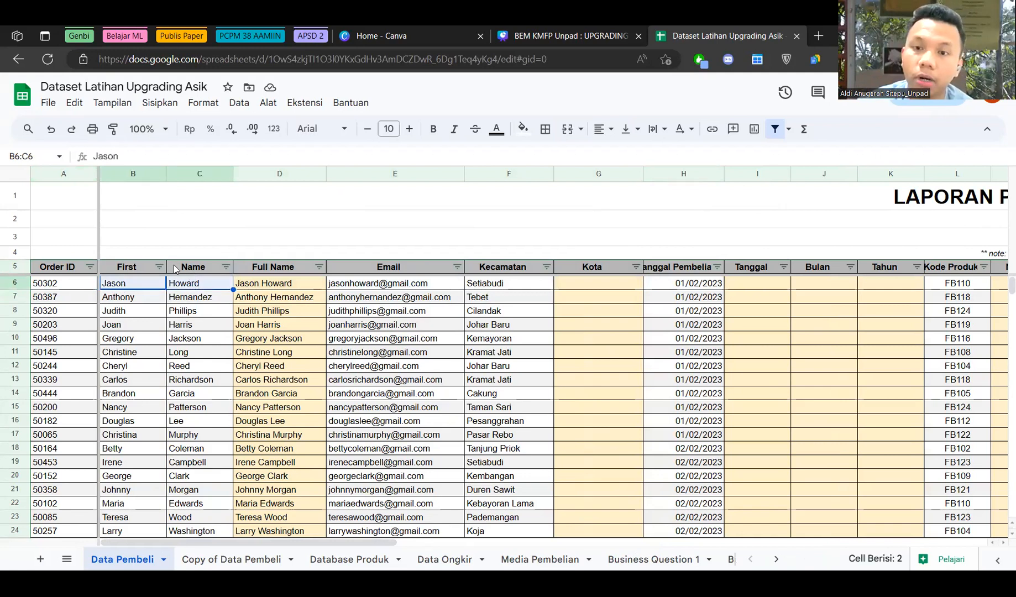
{"action": "left_click", "coordinate": [57, 287]}
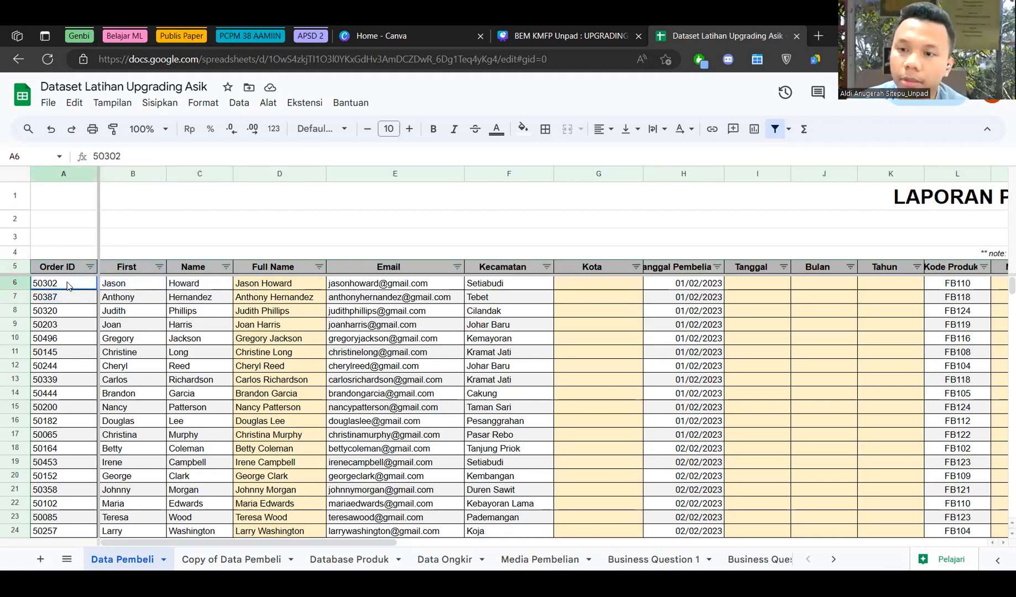
{"action": "scroll", "coordinate": [80, 407], "scroll_direction": "down", "scroll_amount": 10}
{"action": "scroll", "coordinate": [81, 404], "scroll_direction": "down", "scroll_amount": 8}
{"action": "scroll", "coordinate": [79, 409], "scroll_direction": "down", "scroll_amount": 15}
{"action": "scroll", "coordinate": [76, 348], "scroll_direction": "up", "scroll_amount": 10}
{"action": "scroll", "coordinate": [75, 349], "scroll_direction": "up", "scroll_amount": 20}
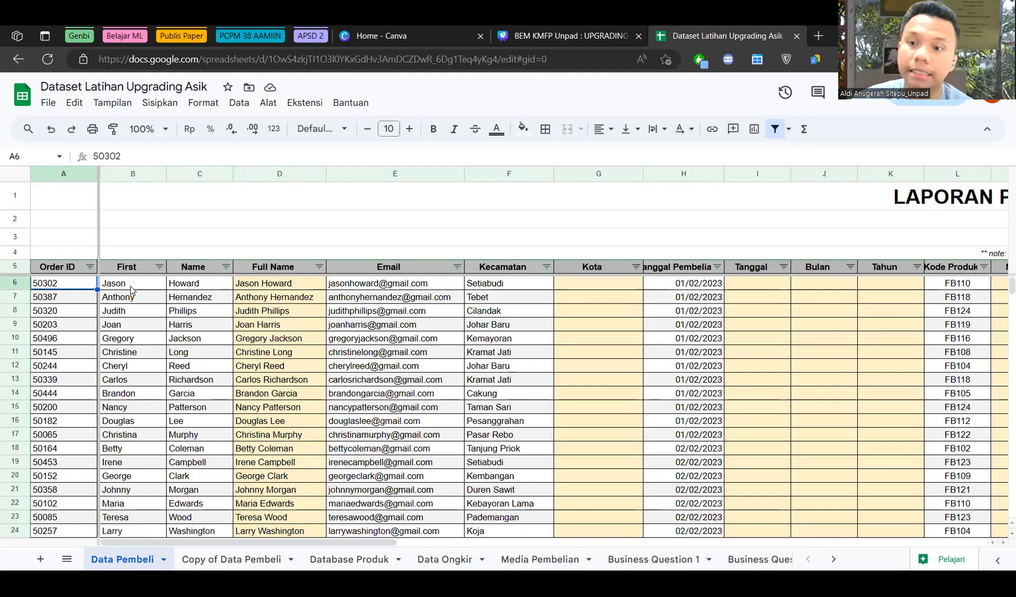
Examine the First, Name, Full Name and Email columns and their first-row entries.
{"action": "left_click", "coordinate": [136, 287]}
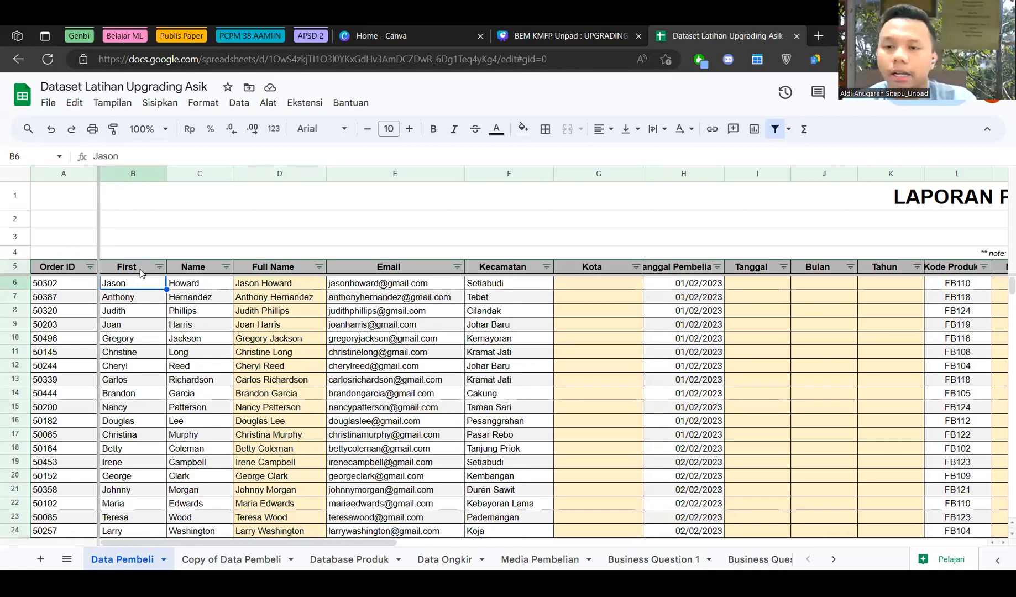
{"action": "left_click", "coordinate": [140, 266]}
{"action": "left_click", "coordinate": [137, 288]}
{"action": "left_click", "coordinate": [180, 271]}
{"action": "left_click", "coordinate": [177, 287]}
{"action": "left_click", "coordinate": [279, 270]}
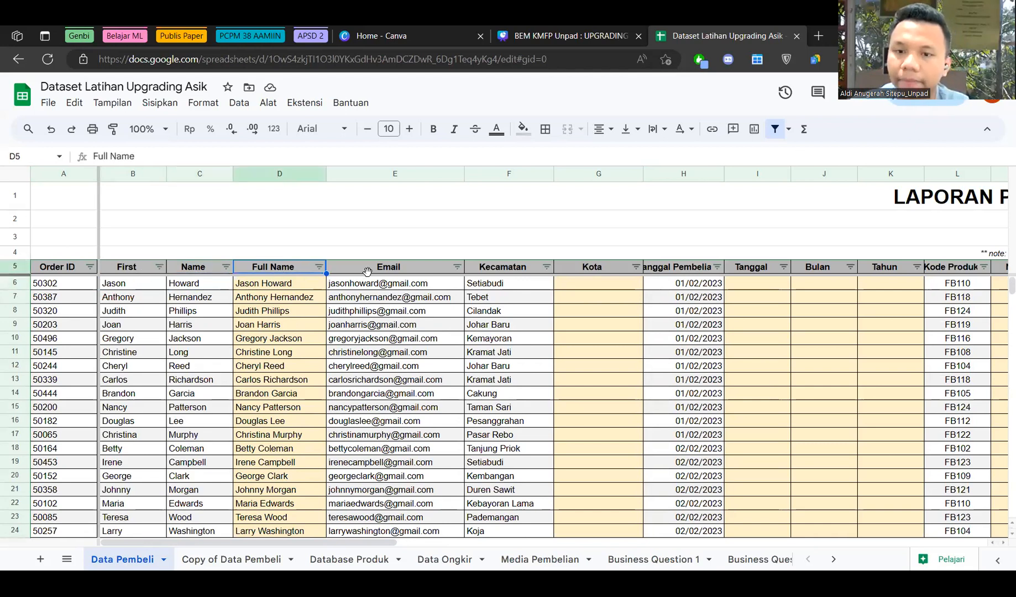
{"action": "key", "text": "Down"}
{"action": "left_click", "coordinate": [402, 268]}
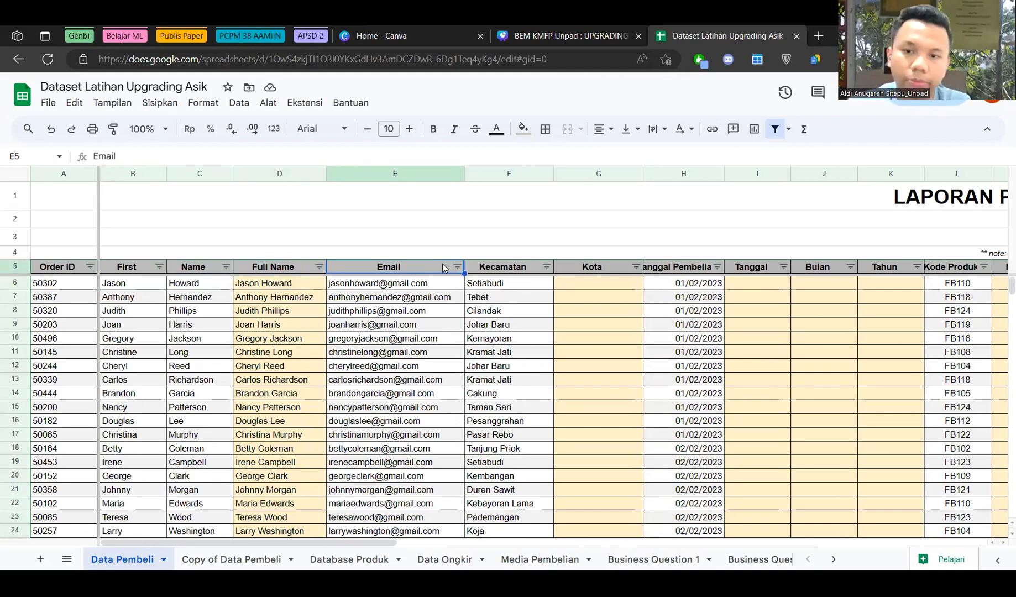
{"action": "key", "text": "Right"}
{"action": "key", "text": "Left"}
Examine the Kecamatan, Kota and Tanggal Pembelian columns, the date-part columns Tanggal, Bulan and Tahun, and Kode Produk.
{"action": "left_click", "coordinate": [504, 270]}
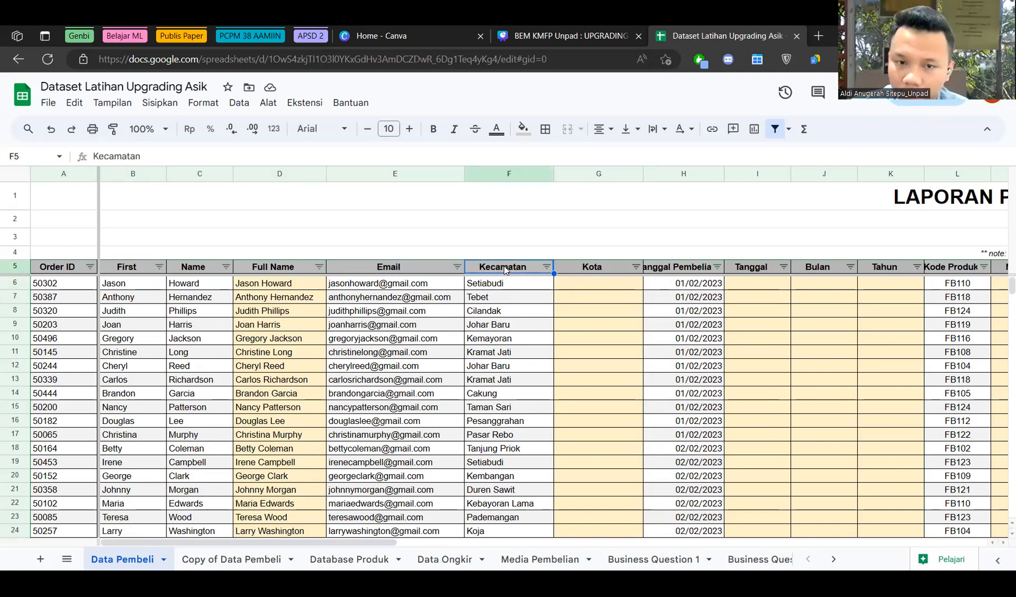
{"action": "key", "text": "Right"}
{"action": "key", "text": "Right"}
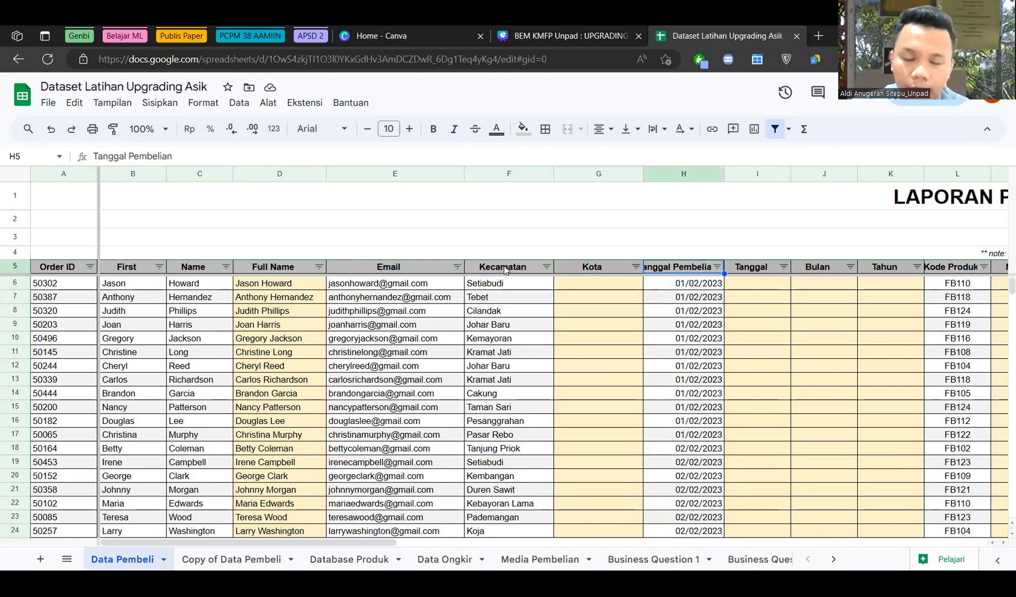
{"action": "left_click_drag", "start_coordinate": [339, 547], "coordinate": [456, 547]}
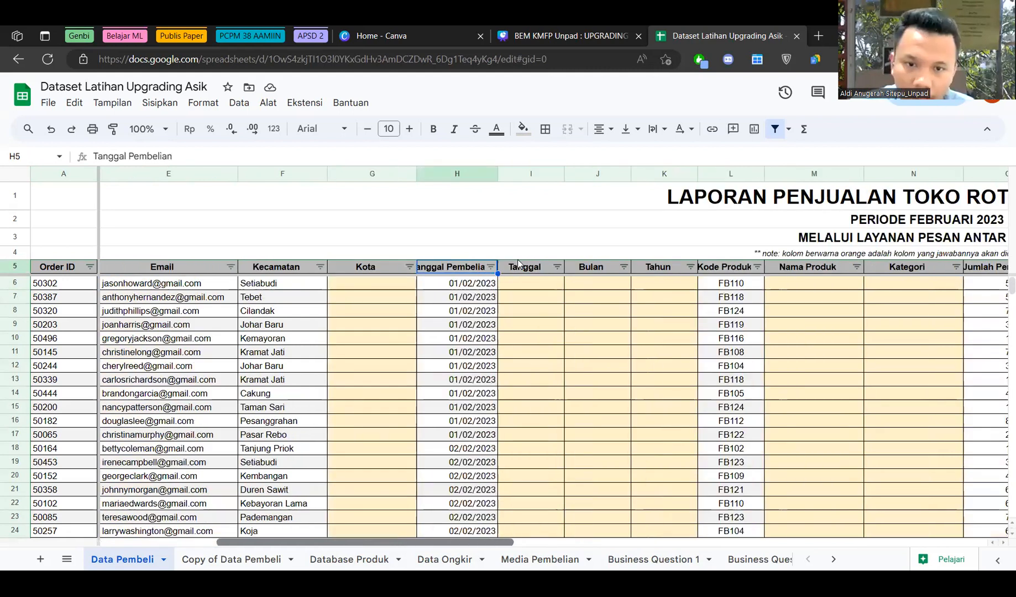
{"action": "key", "text": "Right"}
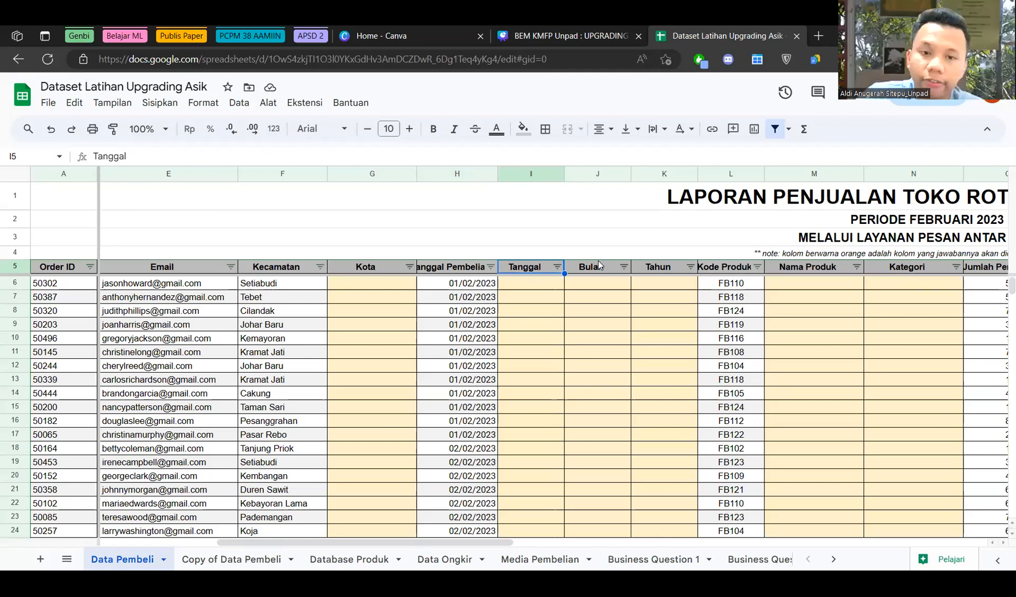
{"action": "key", "text": "Right"}
{"action": "key", "text": "Right"}
{"action": "key", "text": "Right"}
{"action": "key", "text": "Right"}
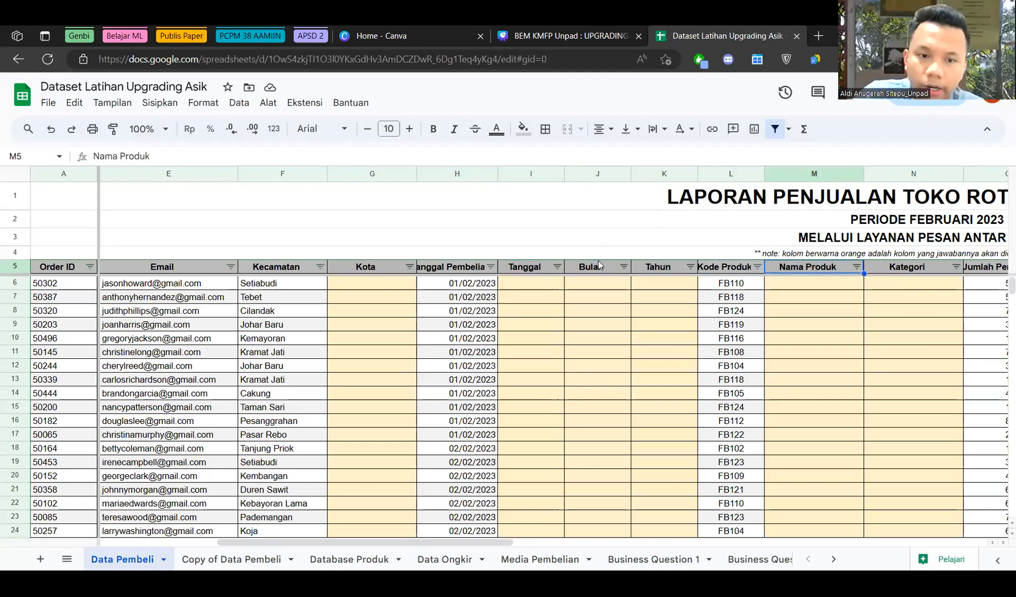
{"action": "key", "text": "Left"}
{"action": "key", "text": "Left"}
{"action": "key", "text": "Right"}
{"action": "key", "text": "Down"}
{"action": "key", "text": "Down"}
{"action": "key", "text": "Up"}
{"action": "key", "text": "Up"}
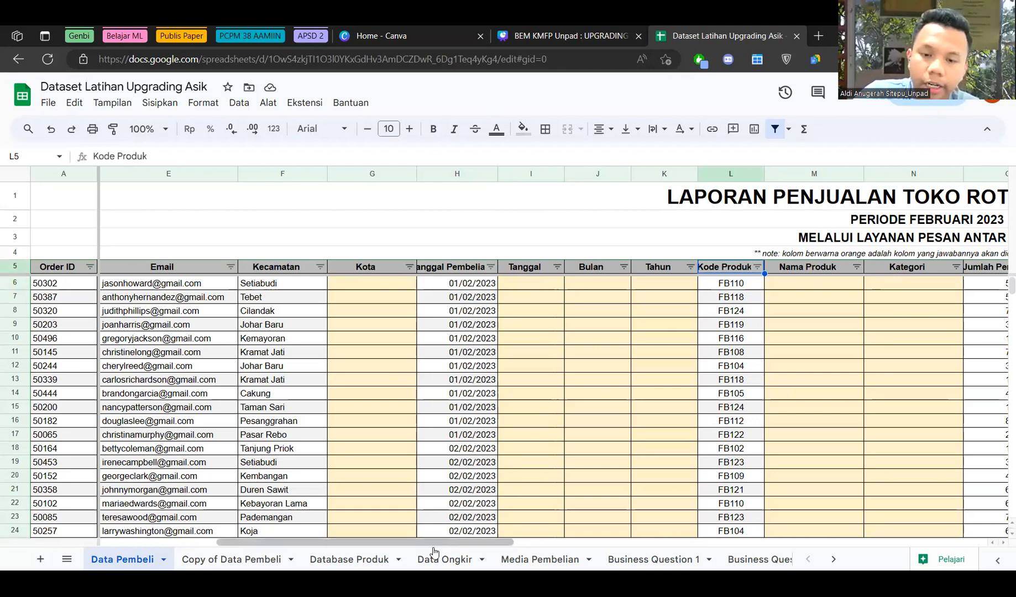
Examine how Kode Produk relates to the empty Nama Produk and Kategori columns in the sales report.
{"action": "left_click_drag", "start_coordinate": [452, 543], "coordinate": [509, 543]}
{"action": "scroll", "coordinate": [396, 365], "scroll_direction": "right", "scroll_amount": 1}
{"action": "scroll", "coordinate": [364, 279], "scroll_direction": "right", "scroll_amount": 3}
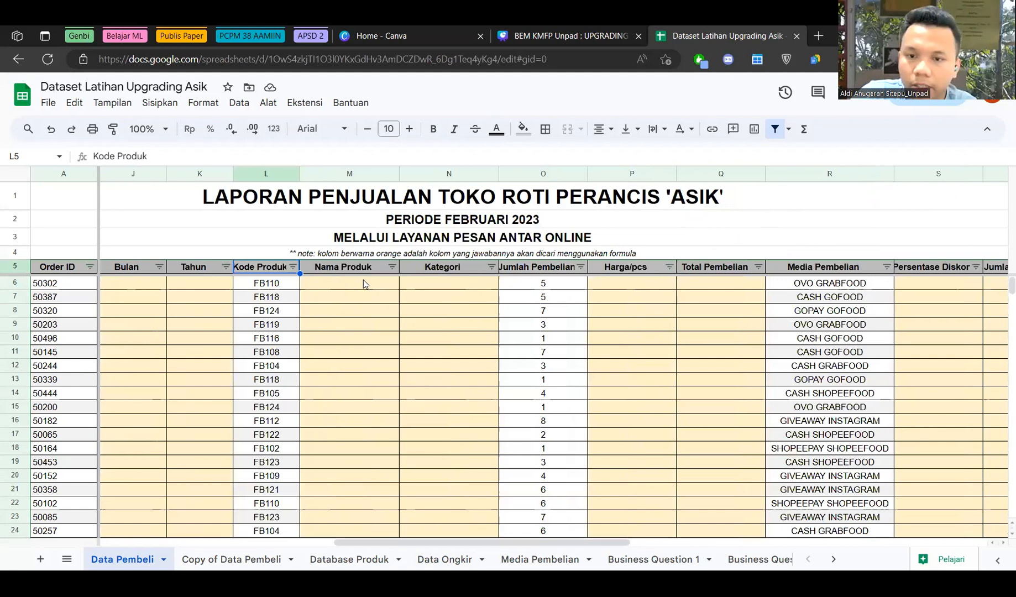
{"action": "key", "text": "Right"}
{"action": "key", "text": "Down"}
{"action": "key", "text": "Left"}
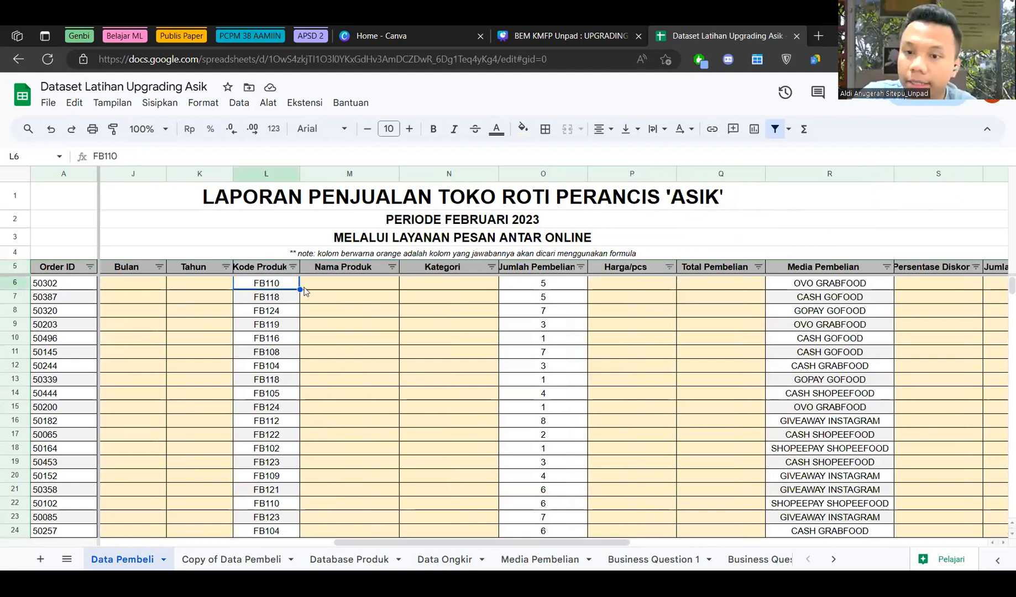
{"action": "left_click", "coordinate": [334, 284]}
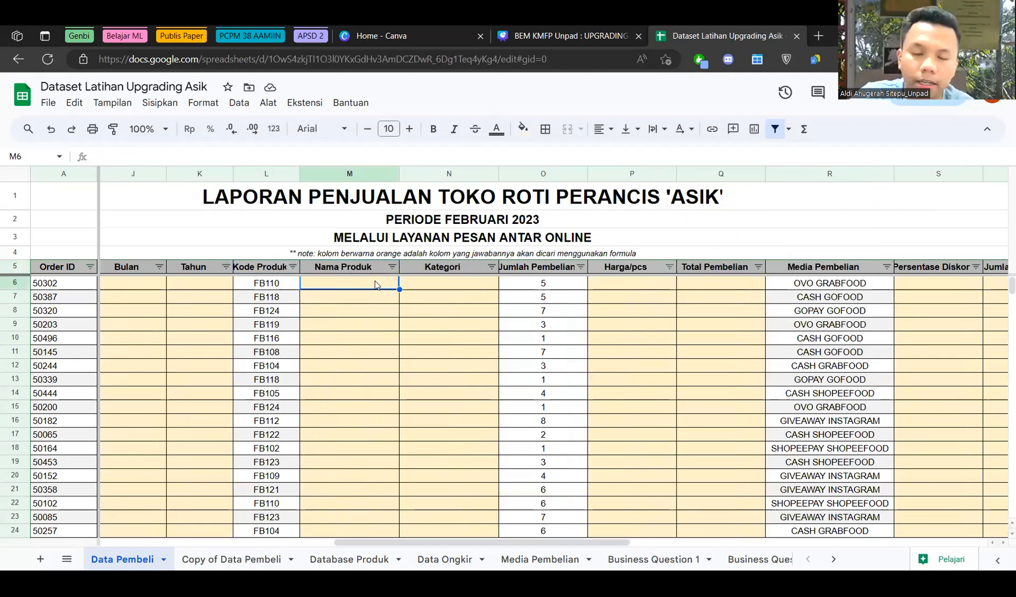
{"action": "left_click_drag", "start_coordinate": [1013, 284], "coordinate": [1001, 249]}
{"action": "left_click", "coordinate": [432, 282]}
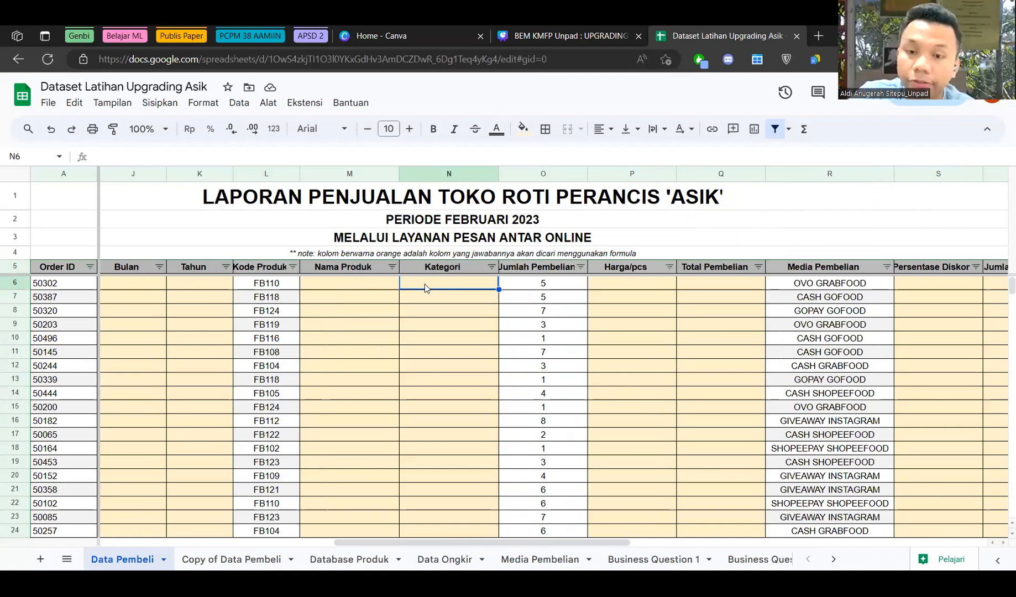
{"action": "left_click", "coordinate": [364, 281]}
{"action": "left_click", "coordinate": [378, 271]}
{"action": "key", "text": "Right"}
{"action": "key", "text": "Left"}
{"action": "key", "text": "Right"}
{"action": "key", "text": "Right"}
{"action": "key", "text": "Right"}
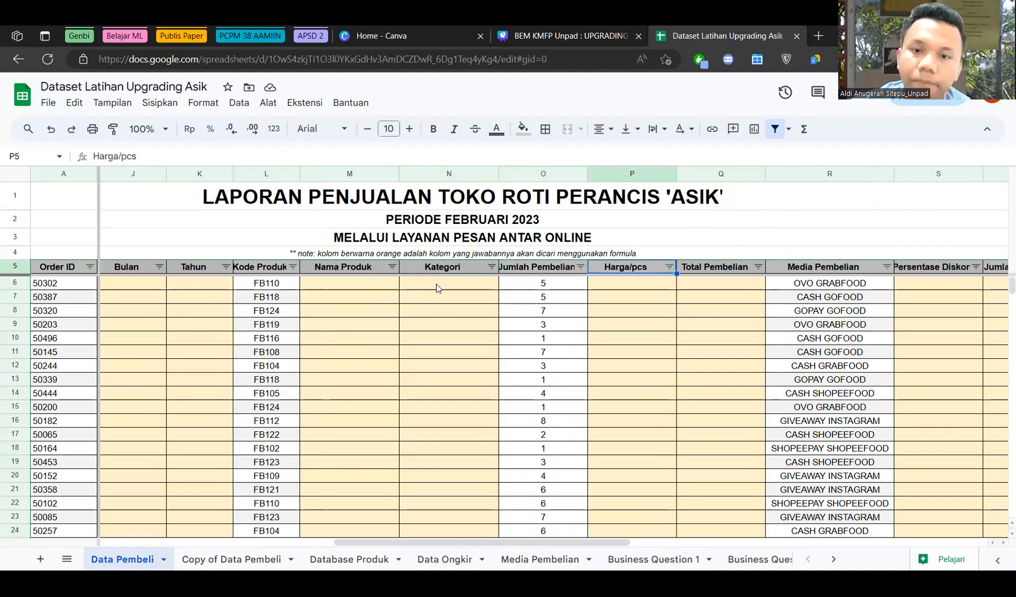
{"action": "key", "text": "Left"}
{"action": "key", "text": "Left"}
{"action": "left_click", "coordinate": [471, 284]}
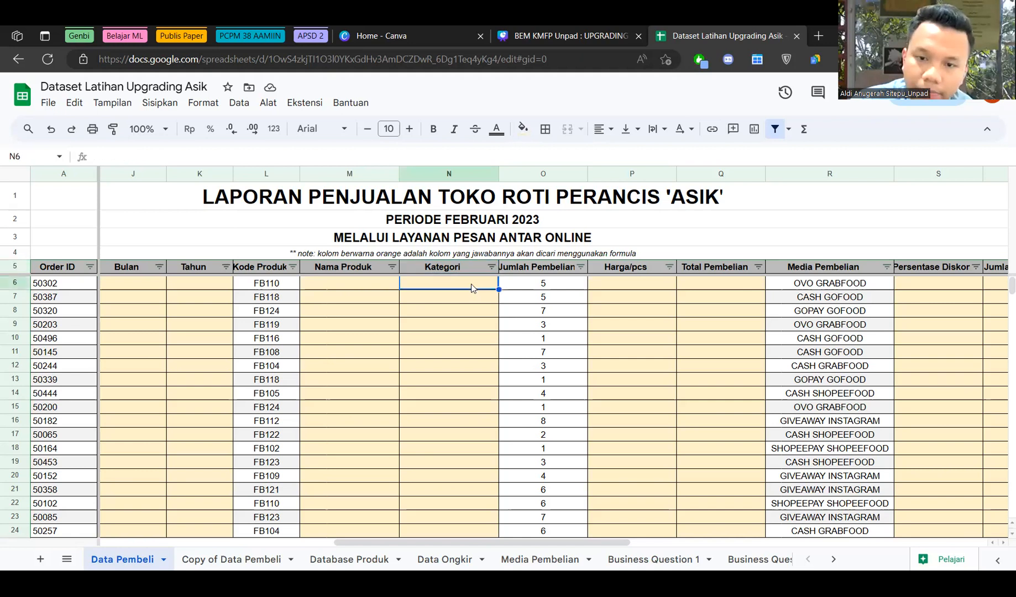
Review the first-row cells from Nama Produk through Jumlah Pembelian, Harga/pcs and Total Pembelian to Media Pembelian.
{"action": "left_click", "coordinate": [377, 284]}
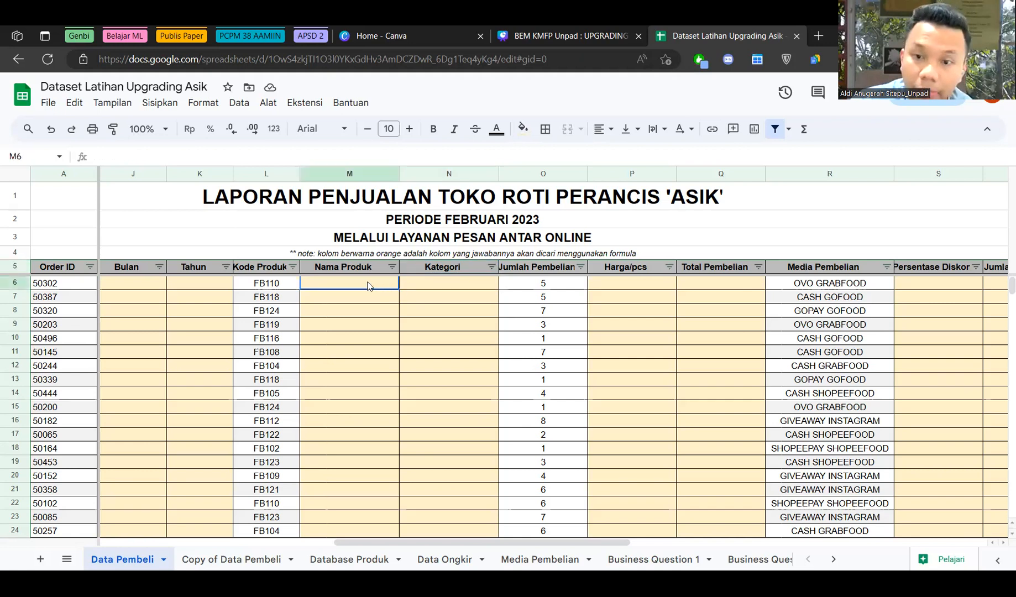
{"action": "left_click", "coordinate": [455, 282]}
{"action": "left_click", "coordinate": [553, 288]}
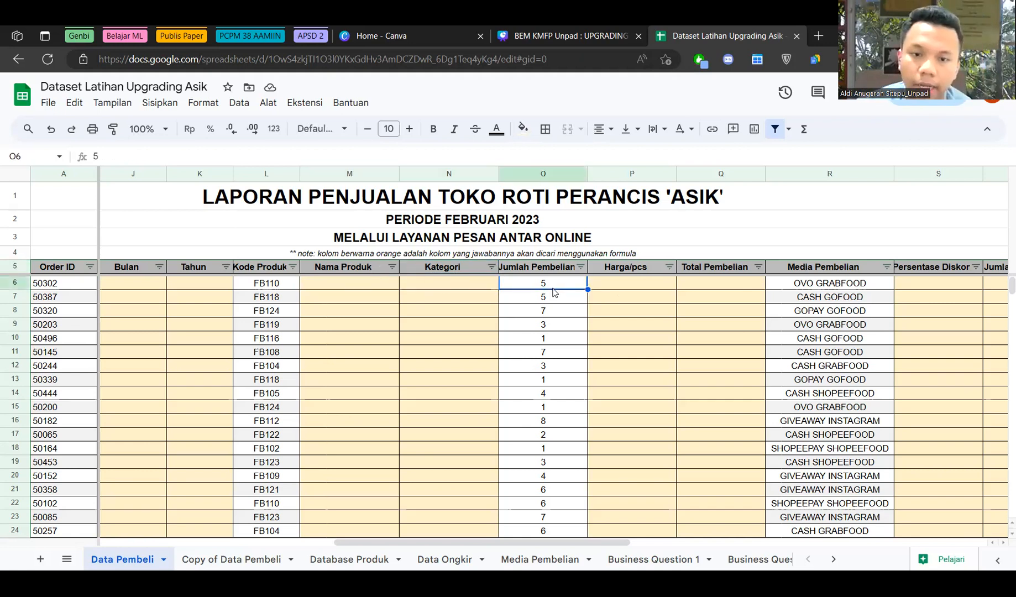
{"action": "key", "text": "Right"}
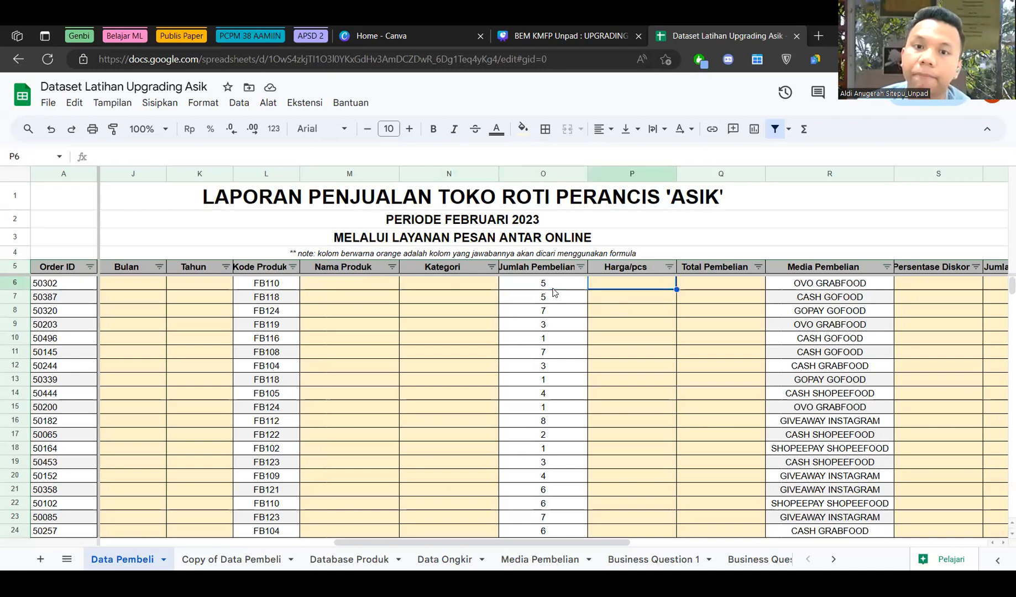
{"action": "double_click", "coordinate": [628, 284]}
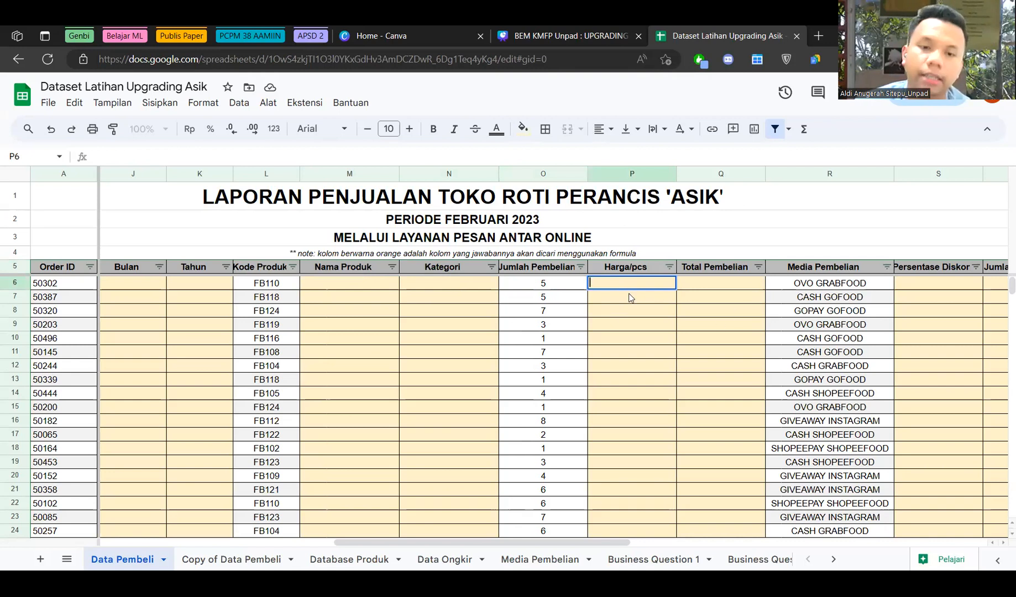
{"action": "left_click", "coordinate": [727, 287]}
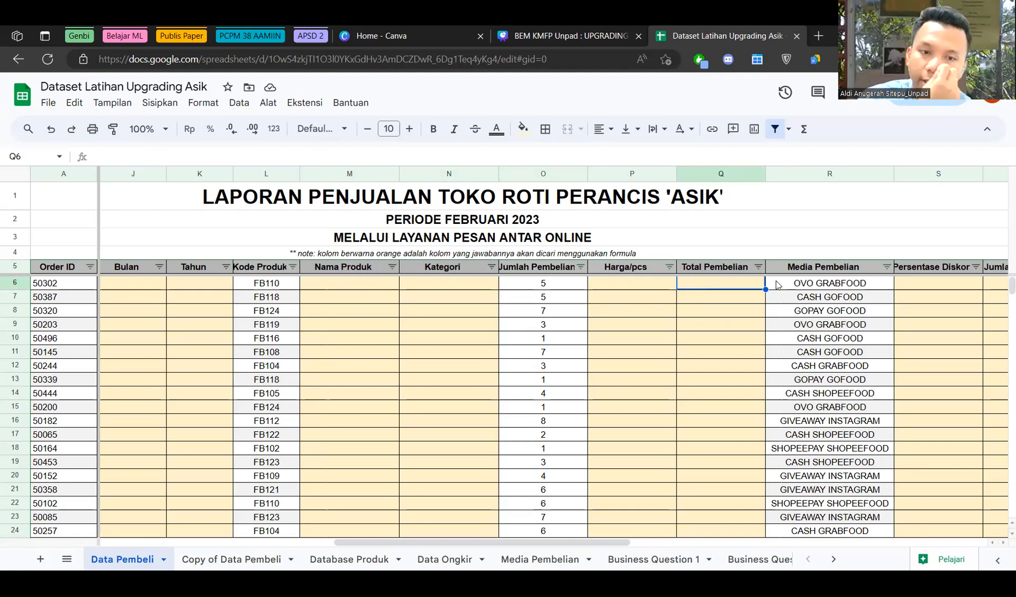
{"action": "left_click", "coordinate": [863, 286]}
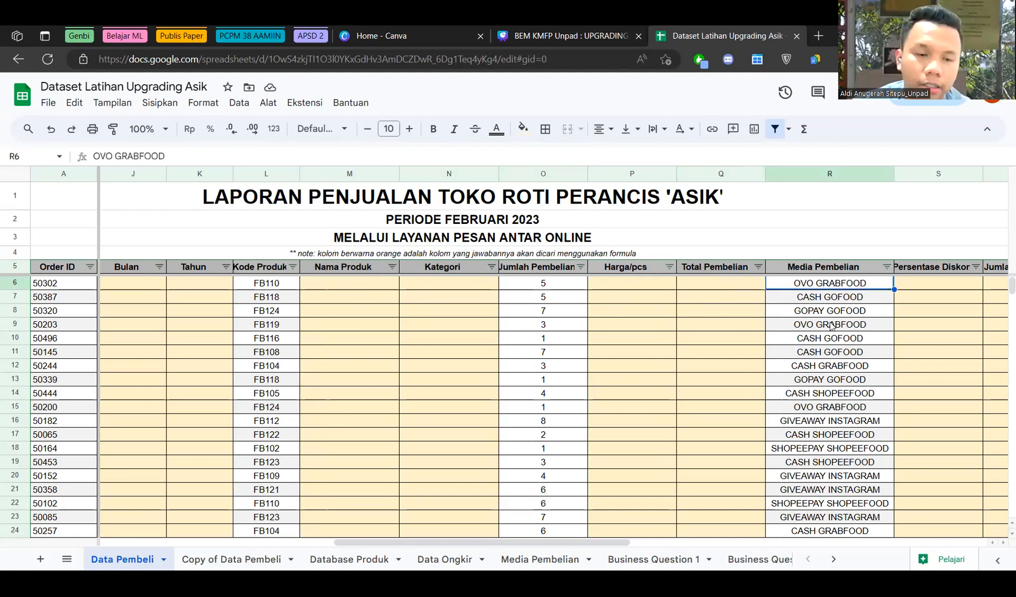
Examine the discount and shipping columns Persentase Diskon, Jumlah Potongan, Biaya Ongkir and Diskon Ongkir.
{"action": "scroll", "coordinate": [735, 530], "scroll_direction": "right", "scroll_amount": 5}
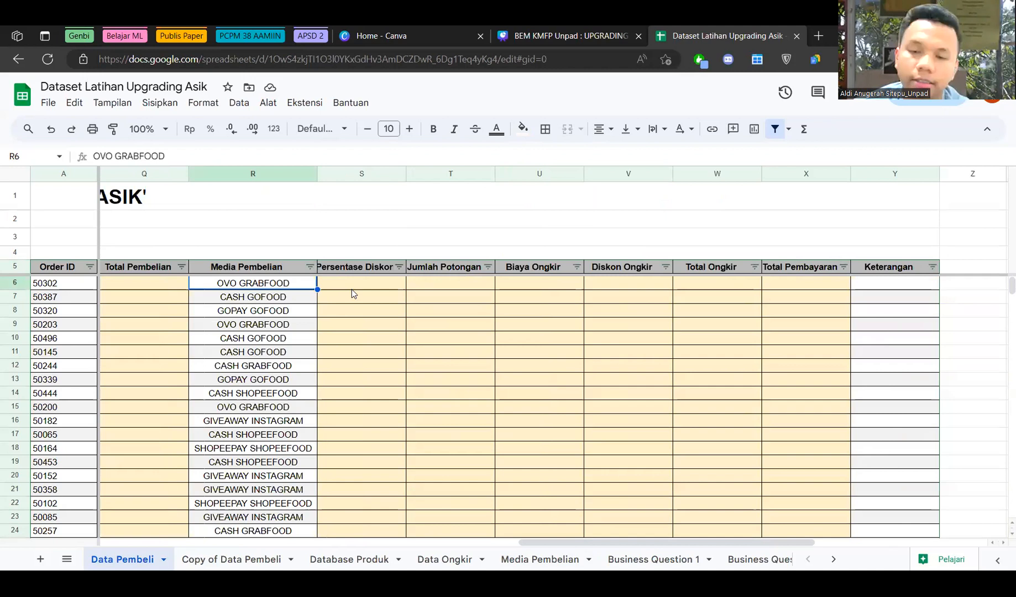
{"action": "left_click", "coordinate": [370, 284]}
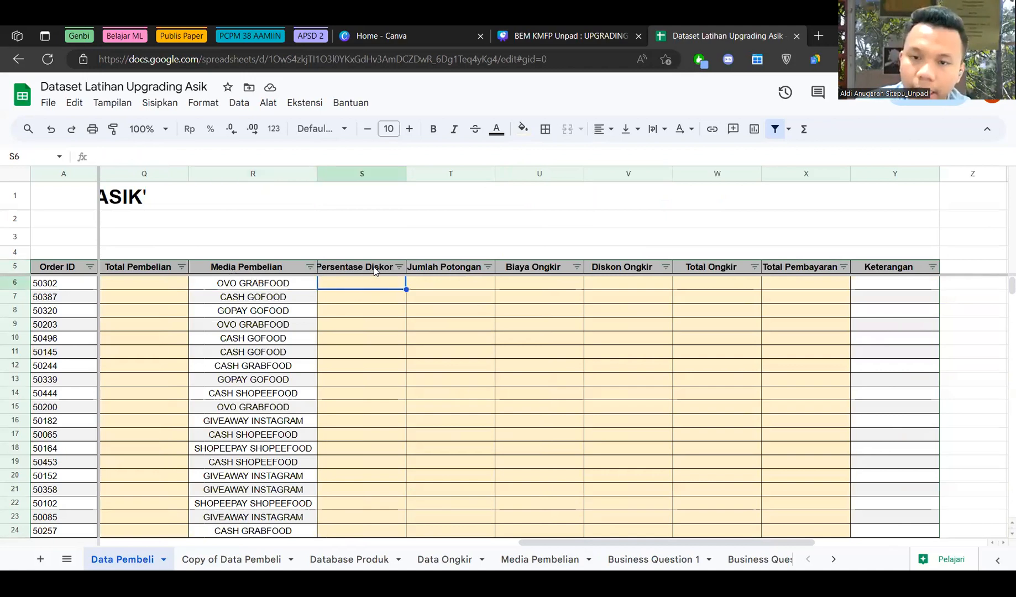
{"action": "left_click", "coordinate": [374, 266]}
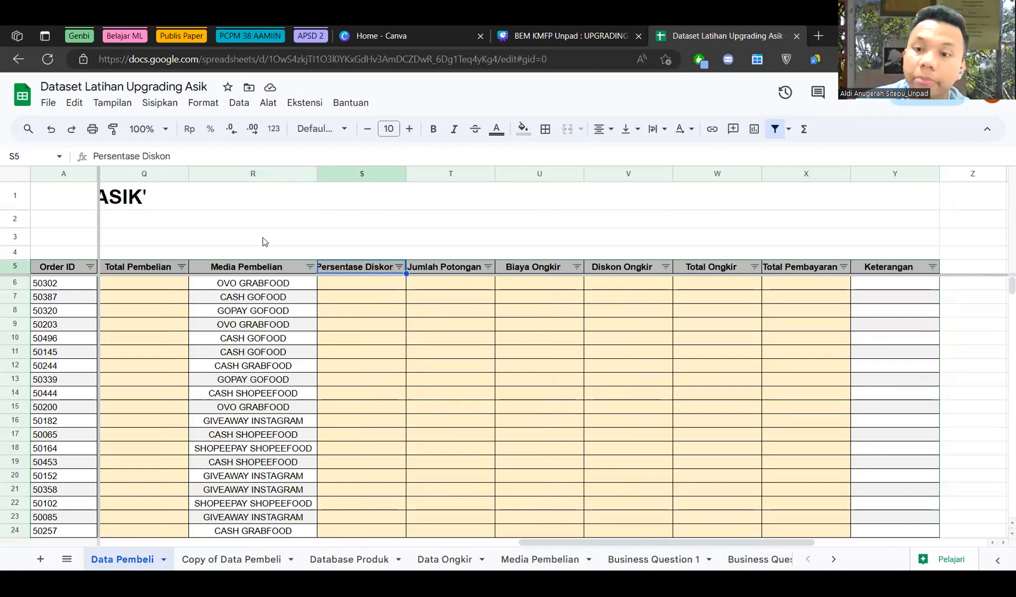
{"action": "left_click", "coordinate": [439, 270]}
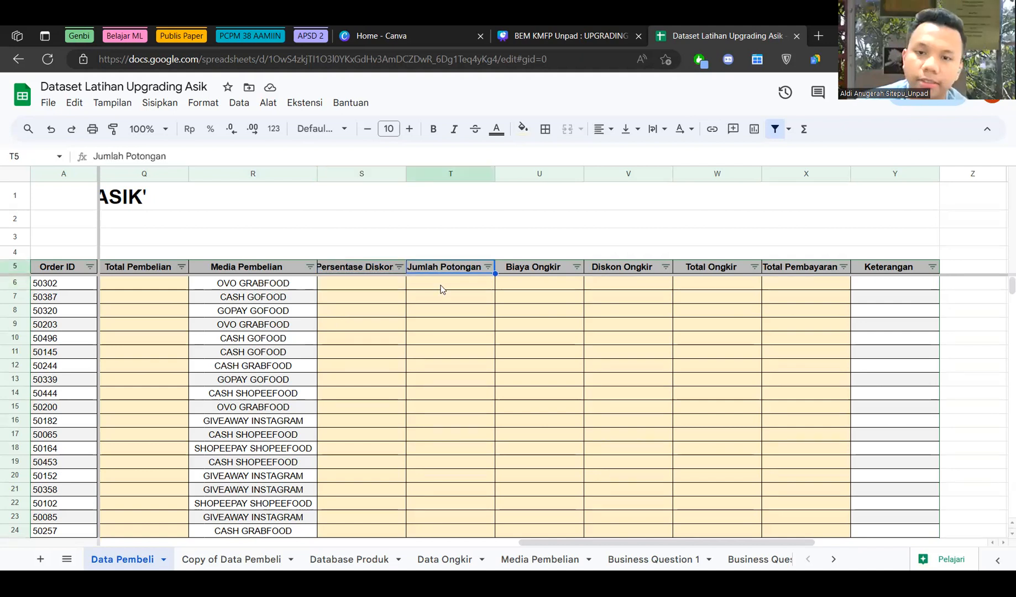
{"action": "left_click", "coordinate": [382, 271]}
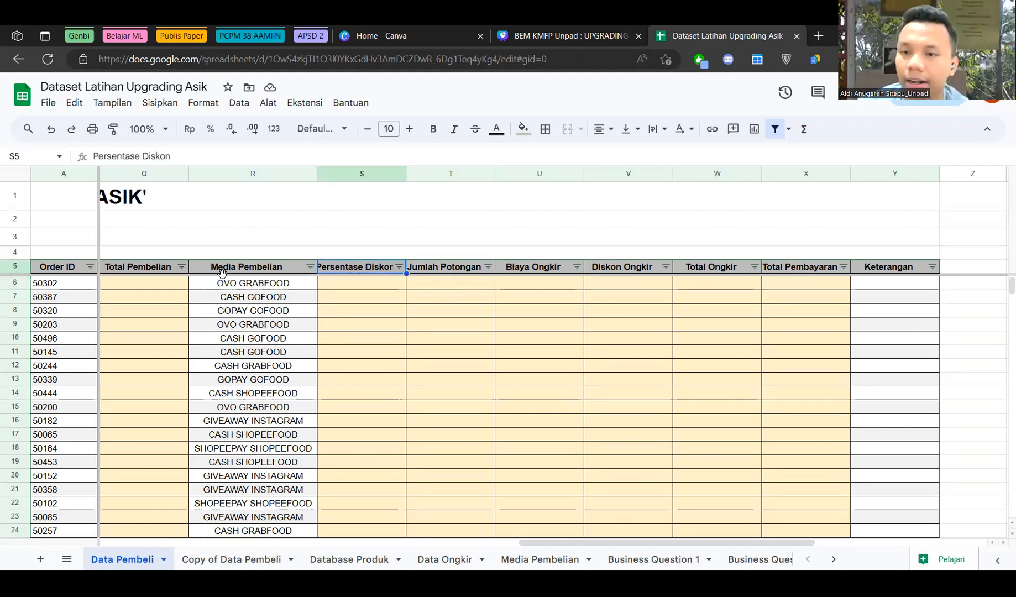
{"action": "left_click", "coordinate": [433, 279]}
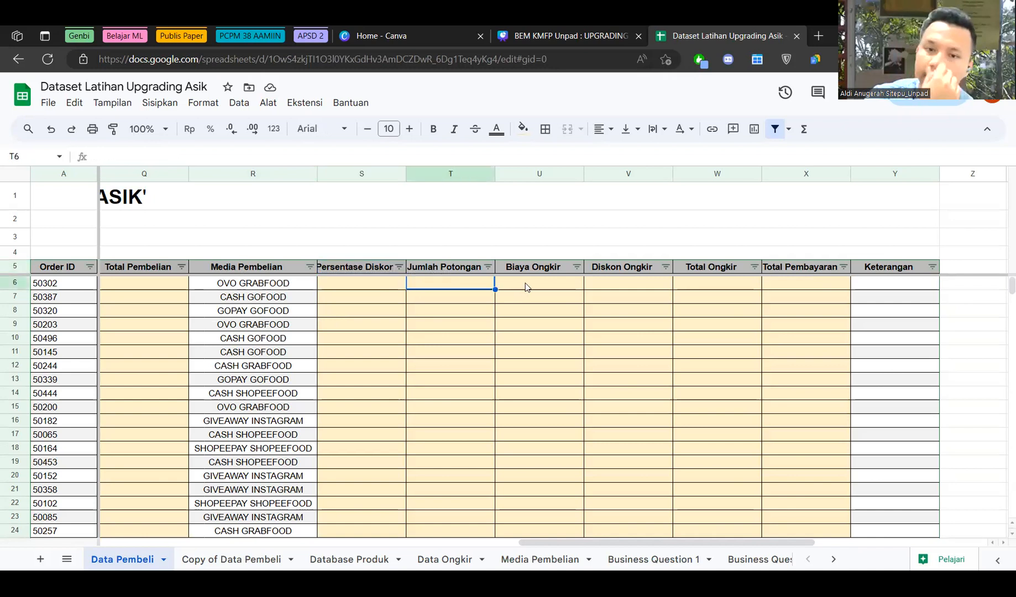
{"action": "left_click", "coordinate": [536, 285]}
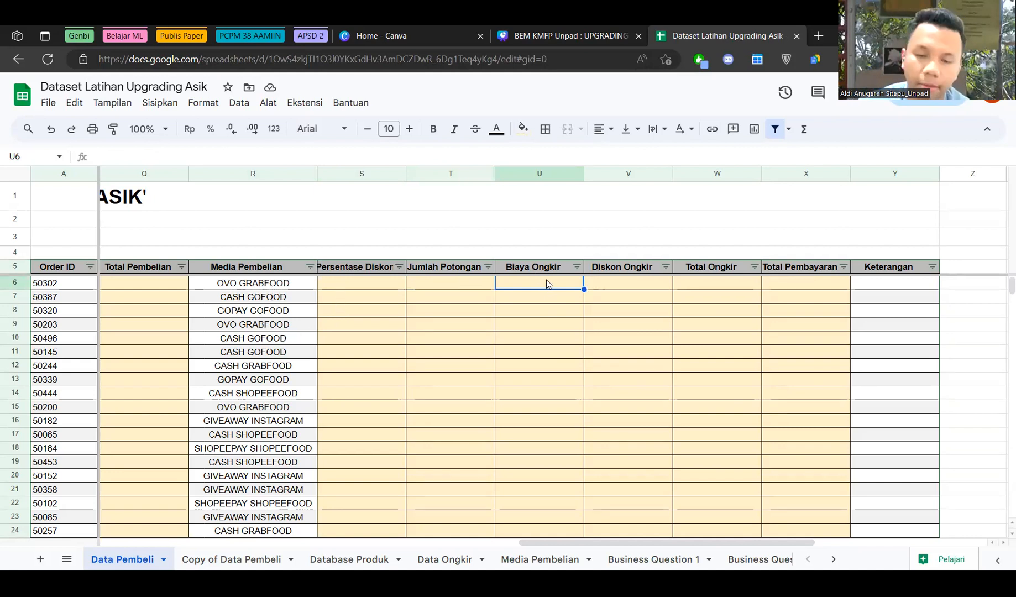
{"action": "left_click", "coordinate": [633, 284]}
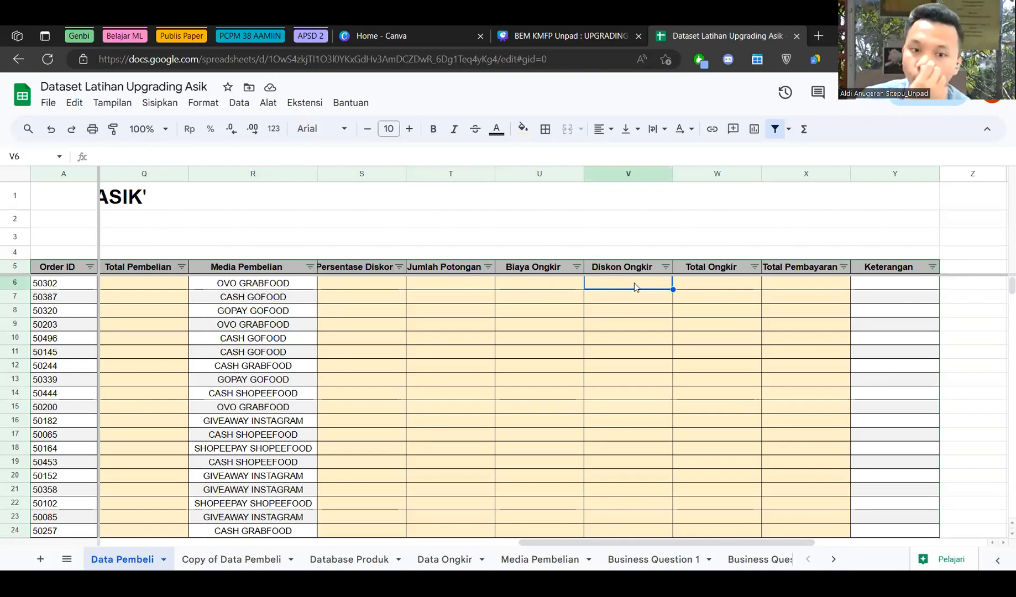
Examine the Total Ongkir, Total Pembayaran and Keterangan columns of the sales report.
{"action": "left_click", "coordinate": [698, 286]}
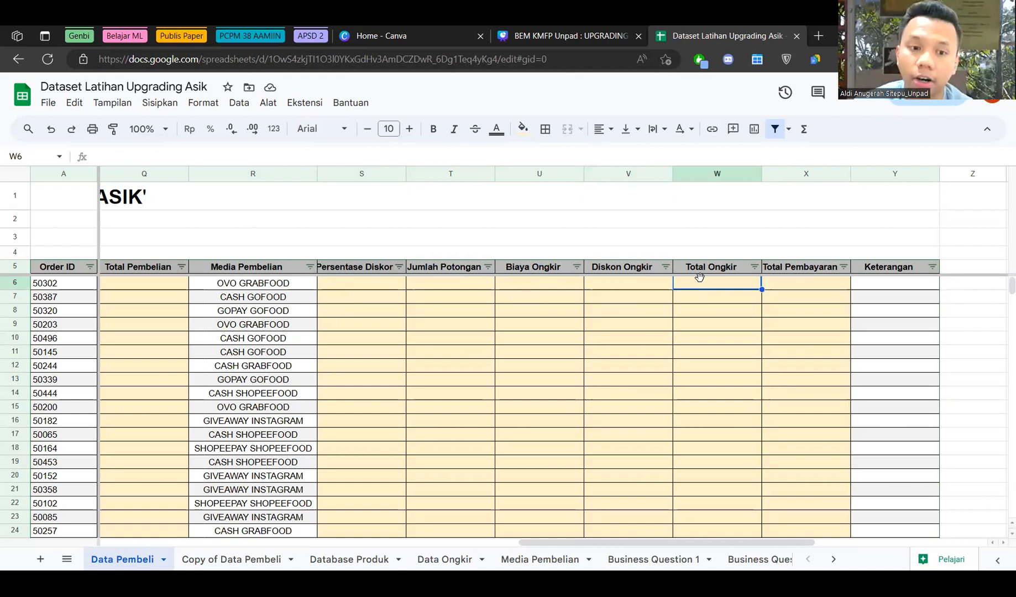
{"action": "left_click", "coordinate": [800, 288]}
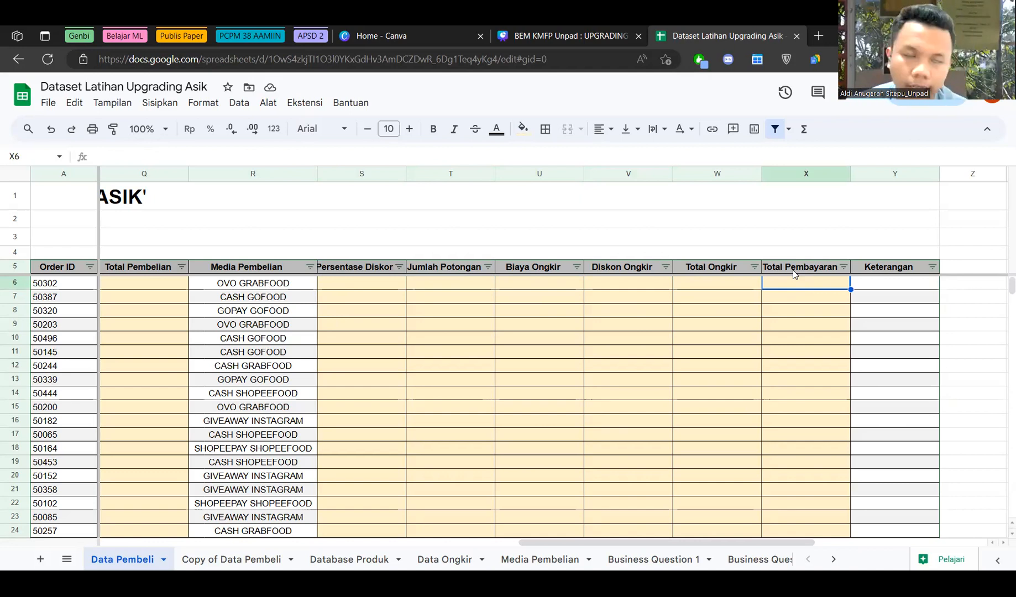
{"action": "left_click", "coordinate": [881, 288]}
{"action": "left_click", "coordinate": [839, 284]}
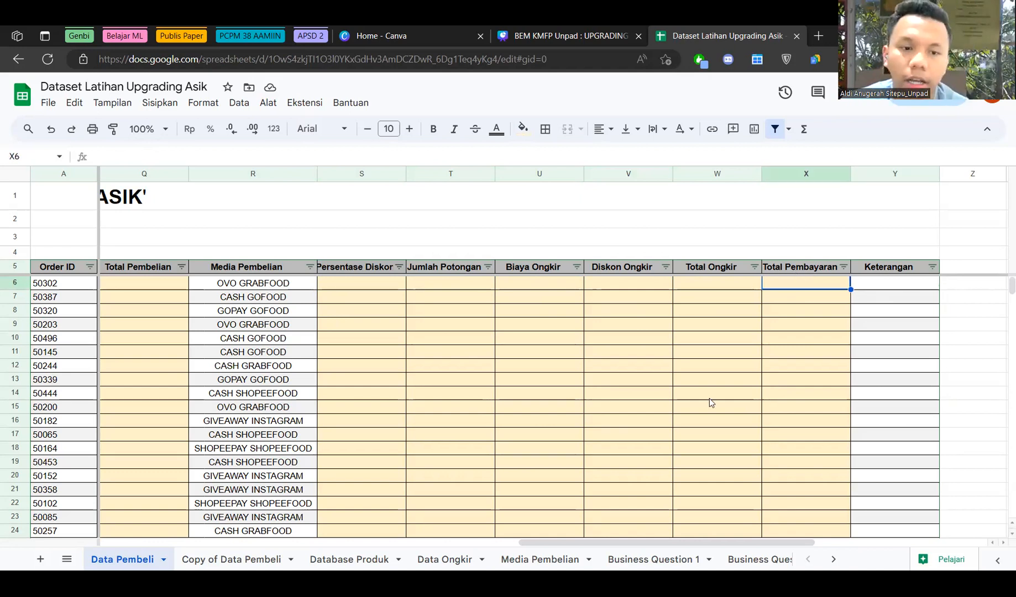
{"action": "left_click_drag", "start_coordinate": [708, 544], "coordinate": [210, 524]}
{"action": "scroll", "coordinate": [209, 523], "scroll_direction": "left", "scroll_amount": 10}
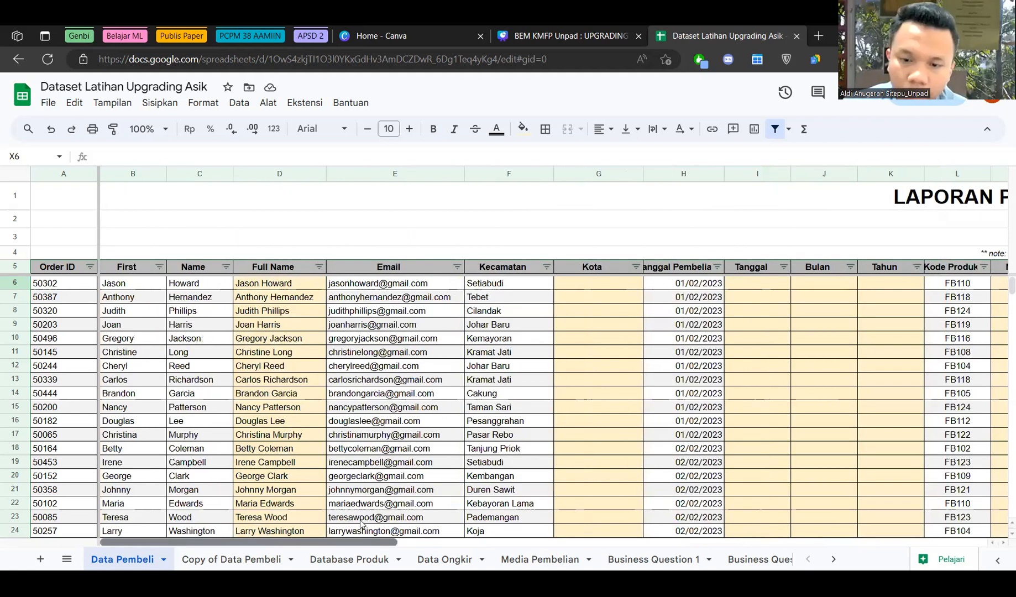
Review the product table in the Database Produk sheet, from Kode Produk and Kategori to Harga.
{"action": "left_click", "coordinate": [349, 559]}
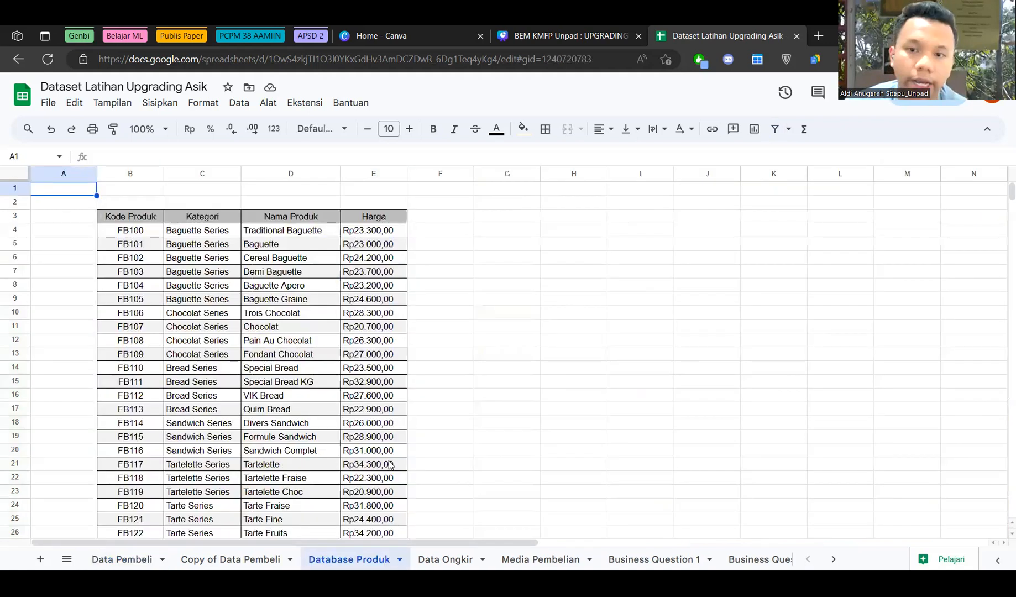
{"action": "left_click_drag", "start_coordinate": [130, 216], "coordinate": [374, 451]}
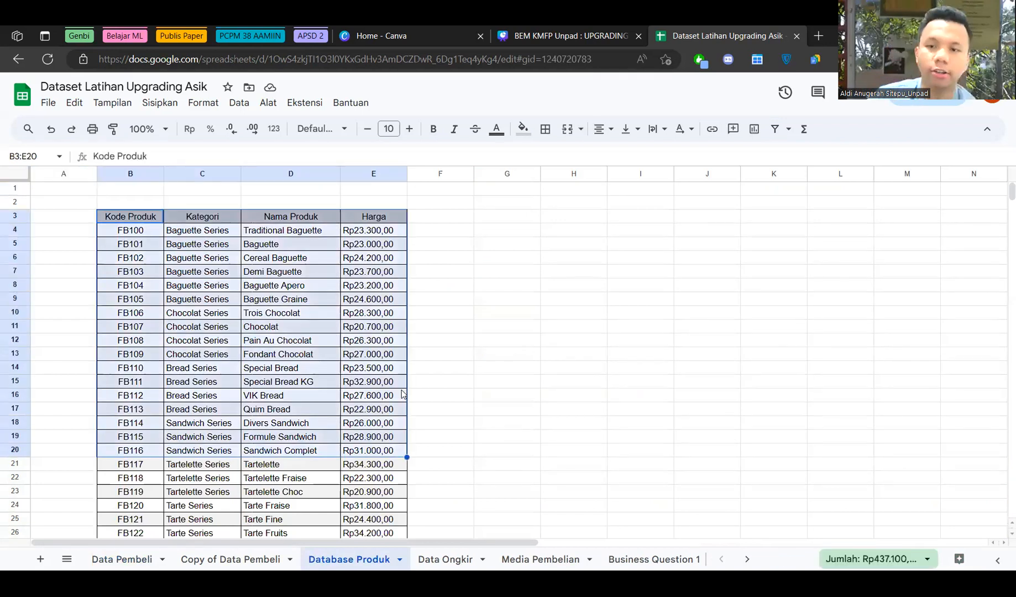
{"action": "left_click", "coordinate": [211, 217]}
{"action": "left_click", "coordinate": [390, 220]}
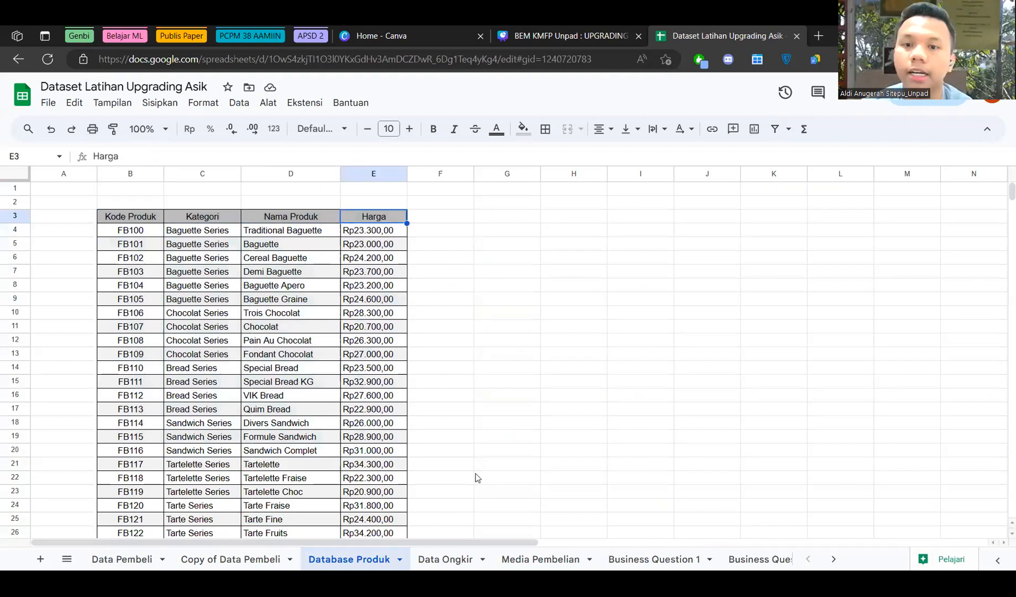
Examine the Kecamatan, Kota and Ongkir columns in the Data Ongkir sheet.
{"action": "left_click", "coordinate": [453, 557]}
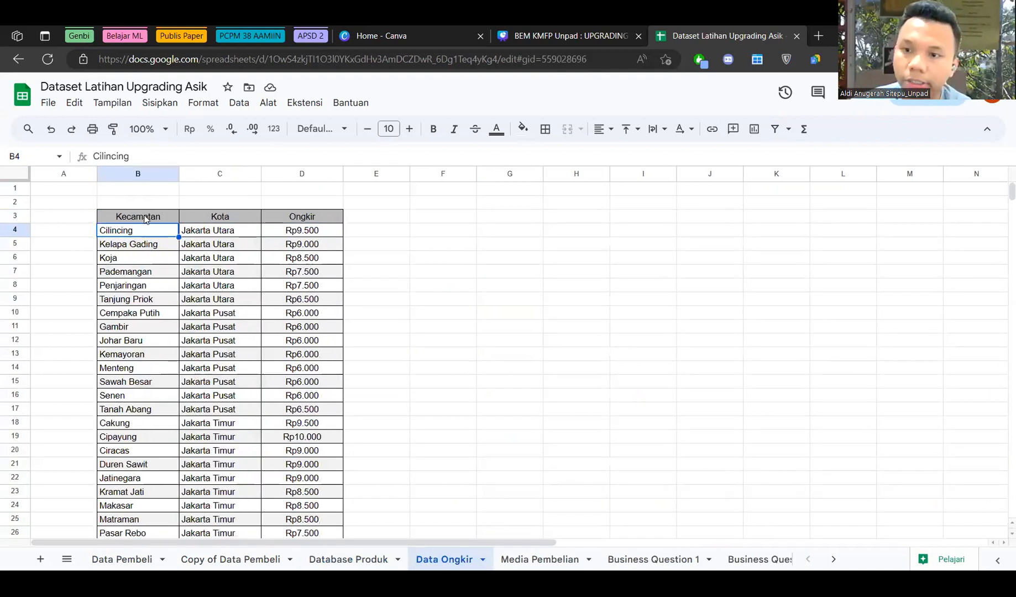
{"action": "left_click", "coordinate": [145, 218]}
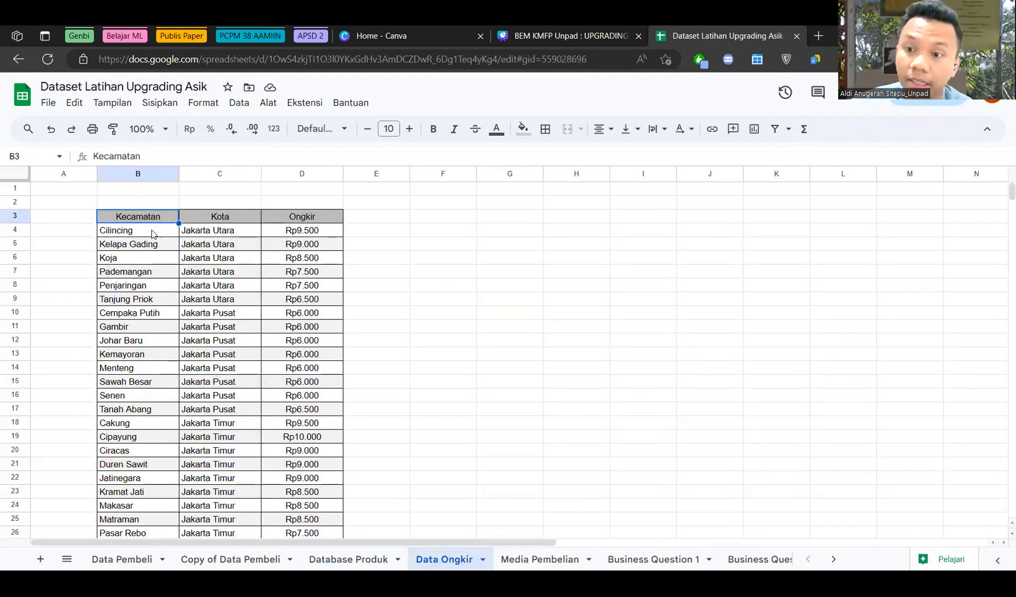
{"action": "key", "text": "Down"}
{"action": "key", "text": "Right"}
{"action": "key", "text": "Right"}
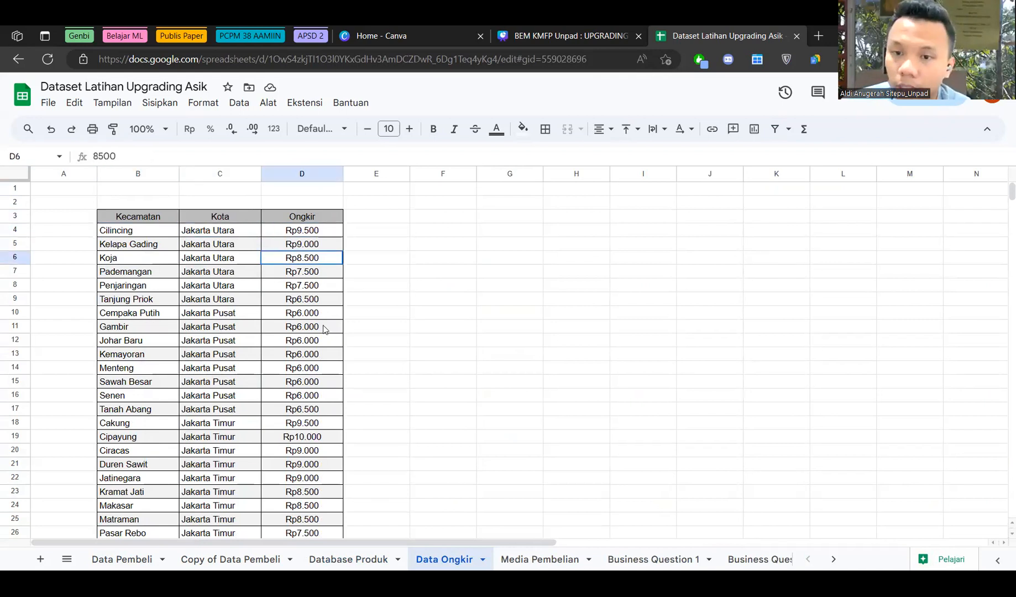
{"action": "key", "text": "Down"}
{"action": "key", "text": "Down"}
{"action": "key", "text": "Down"}
{"action": "key", "text": "Down"}
{"action": "key", "text": "Down"}
{"action": "key", "text": "Down"}
{"action": "key", "text": "Down"}
Review the Media Pembelian sheet's payment channels with their Persentase Diskon Produk and Persentase Diskon Ongkir columns.
{"action": "left_click", "coordinate": [531, 559]}
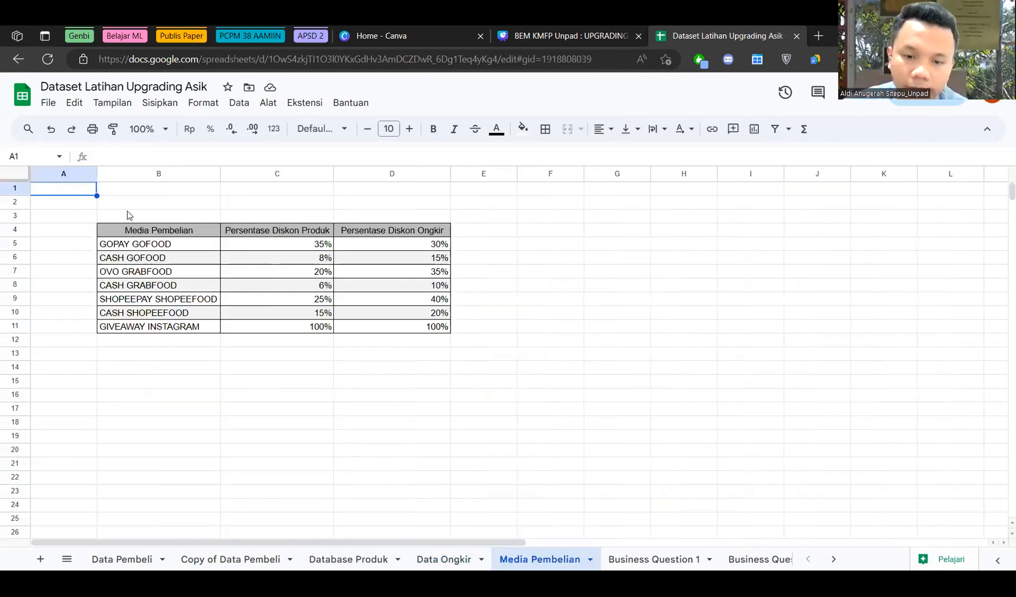
{"action": "left_click", "coordinate": [137, 249]}
{"action": "left_click", "coordinate": [137, 258]}
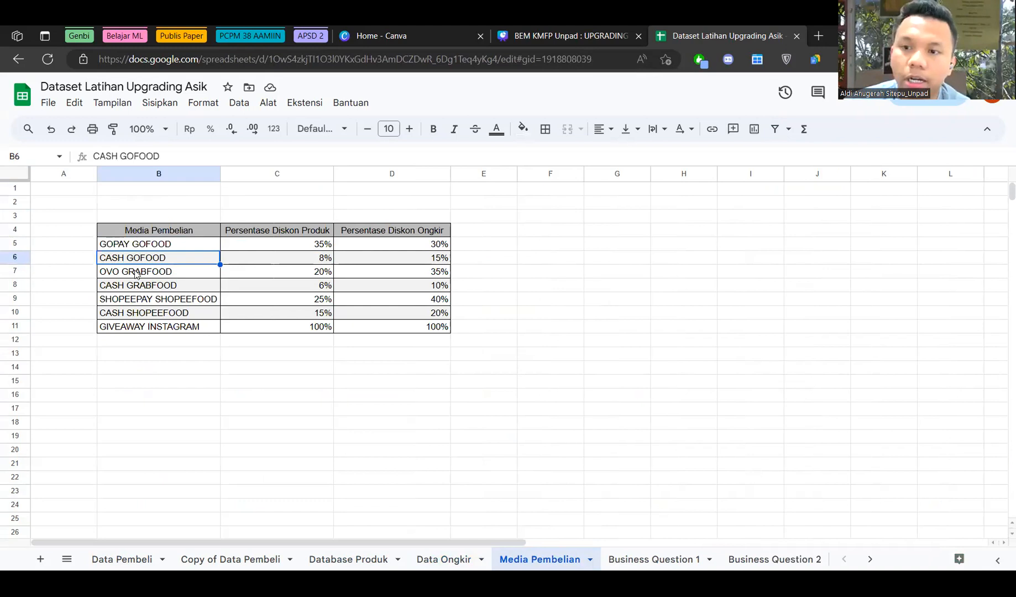
{"action": "left_click", "coordinate": [141, 299]}
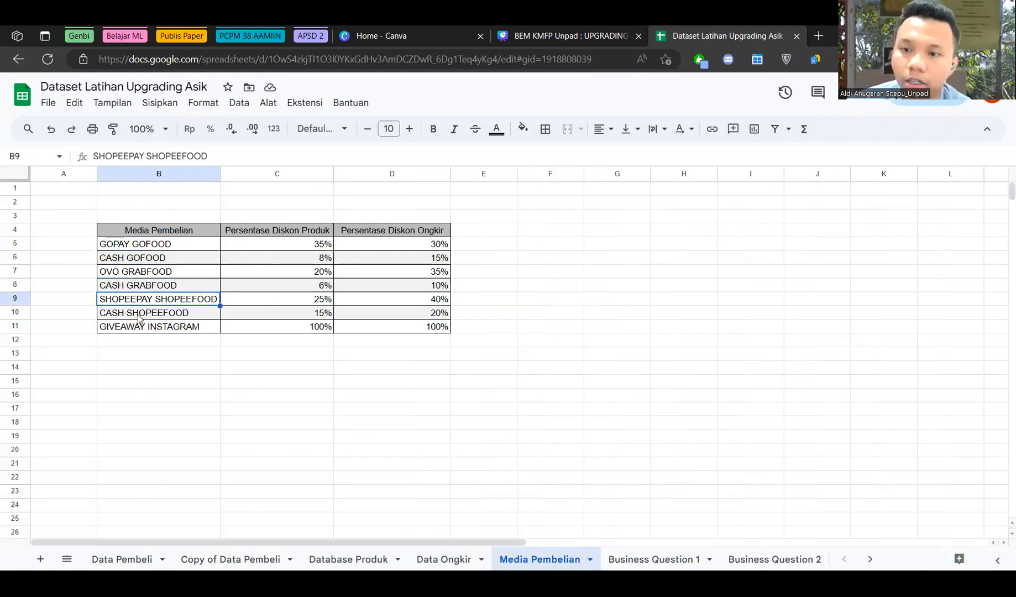
{"action": "left_click", "coordinate": [304, 246]}
{"action": "left_click", "coordinate": [412, 247]}
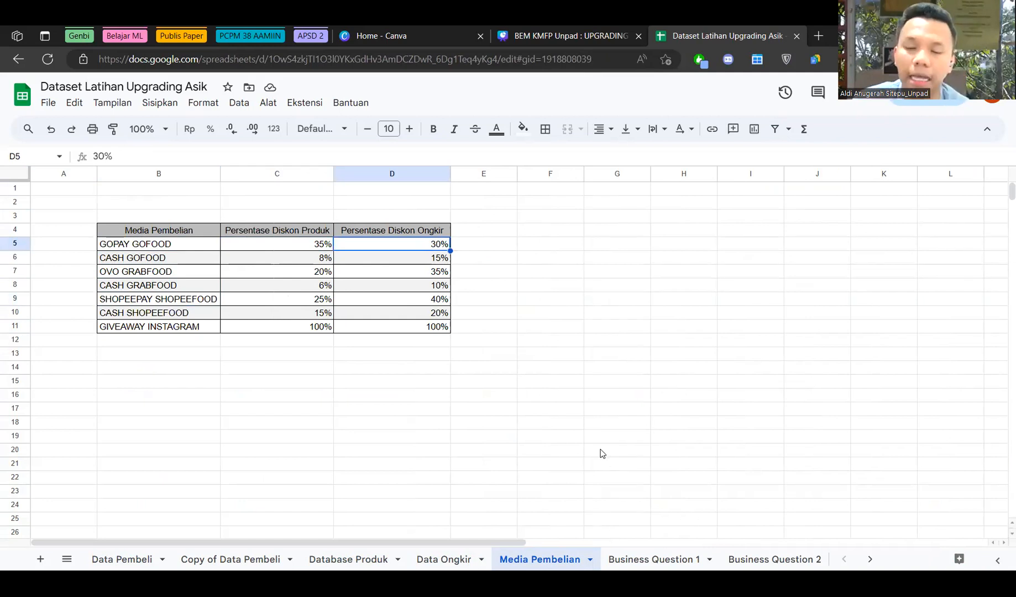
Examine the daily product sales table and the per-Kecamatan summary table in the Business Question 1 sheet.
{"action": "left_click", "coordinate": [659, 561]}
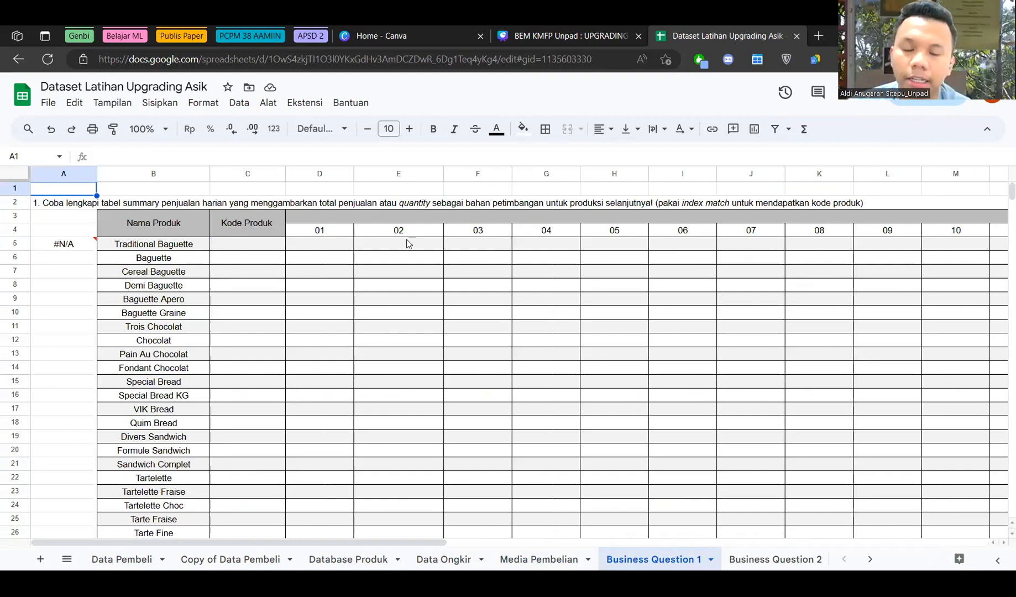
{"action": "left_click_drag", "start_coordinate": [188, 245], "coordinate": [189, 258]}
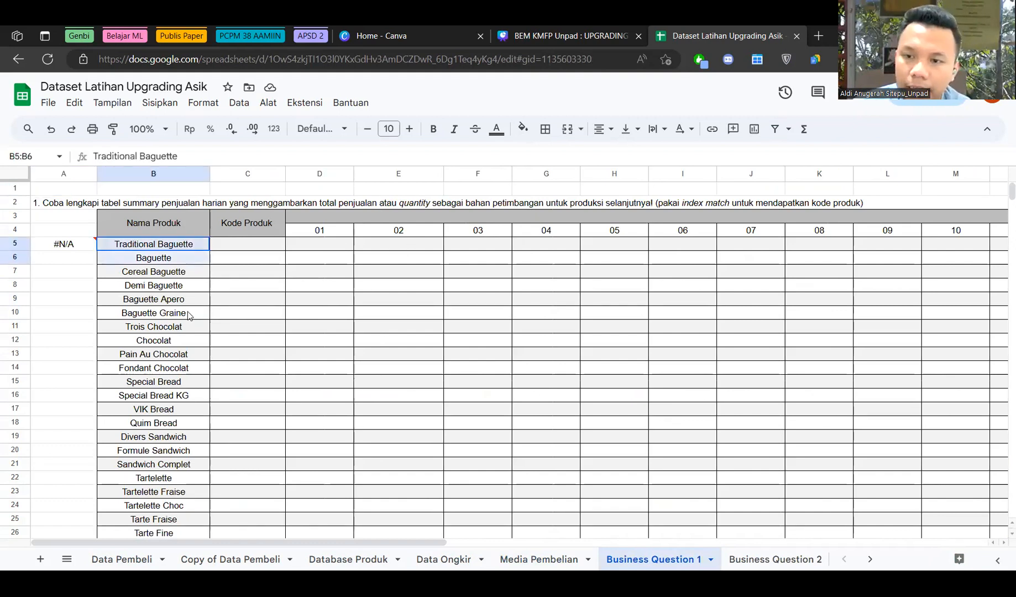
{"action": "left_click", "coordinate": [243, 245]}
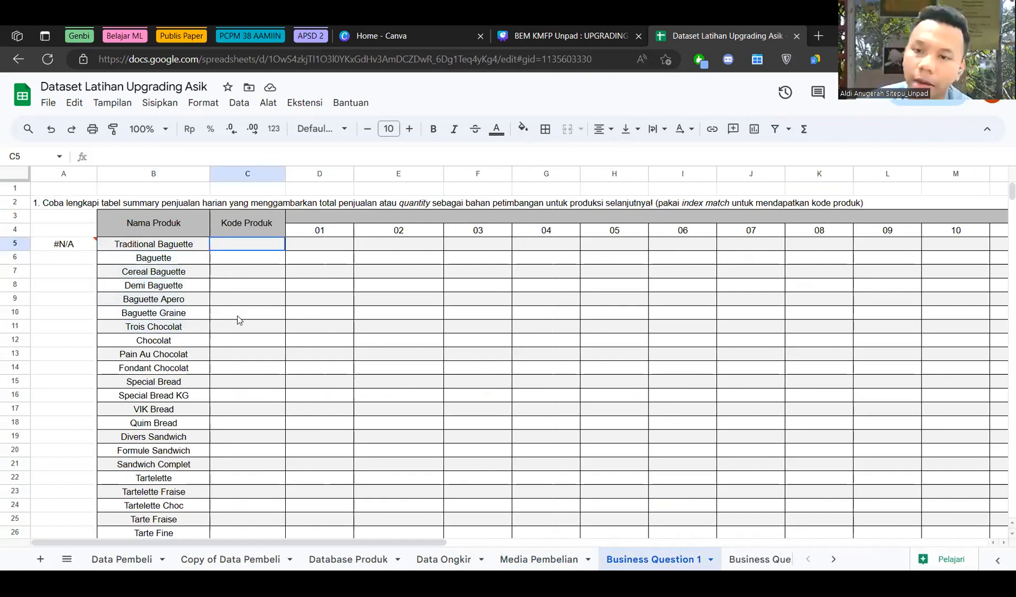
{"action": "left_click", "coordinate": [237, 315], "text": "shift"}
{"action": "left_click", "coordinate": [326, 245]}
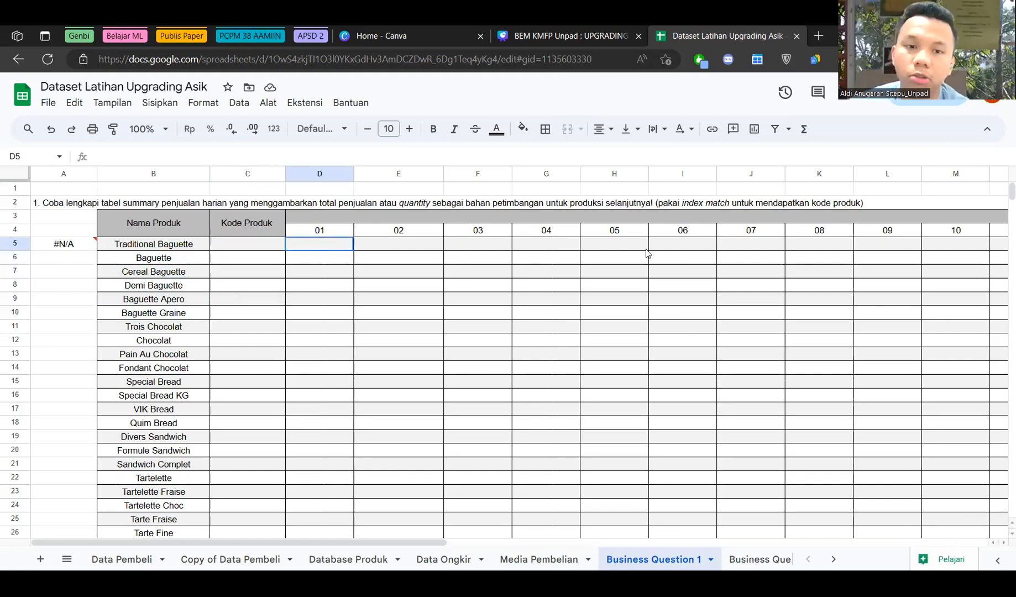
{"action": "left_click", "coordinate": [707, 249], "text": "shift"}
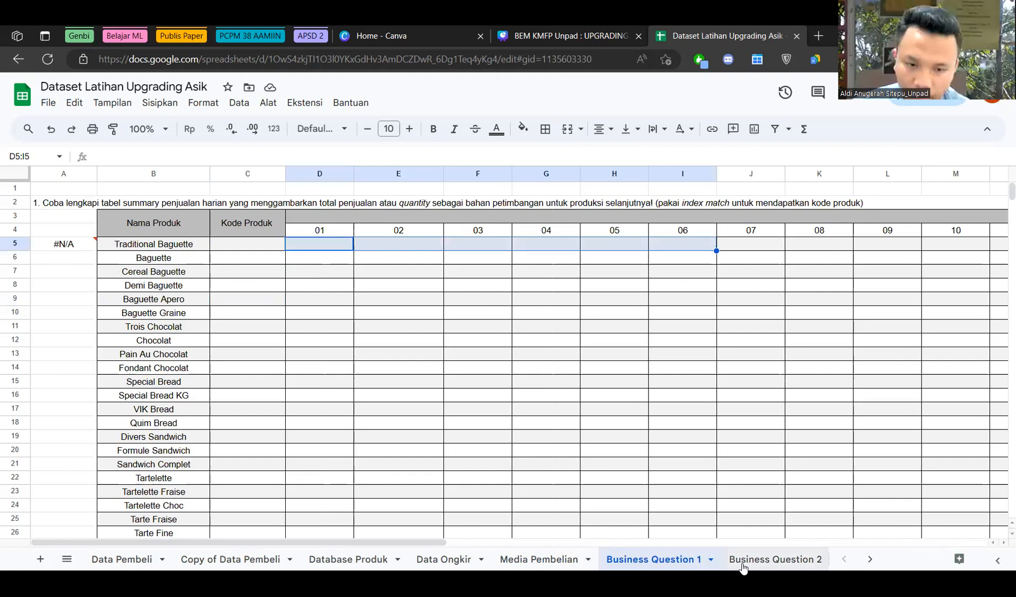
{"action": "scroll", "coordinate": [343, 353], "scroll_direction": "down", "scroll_amount": 7}
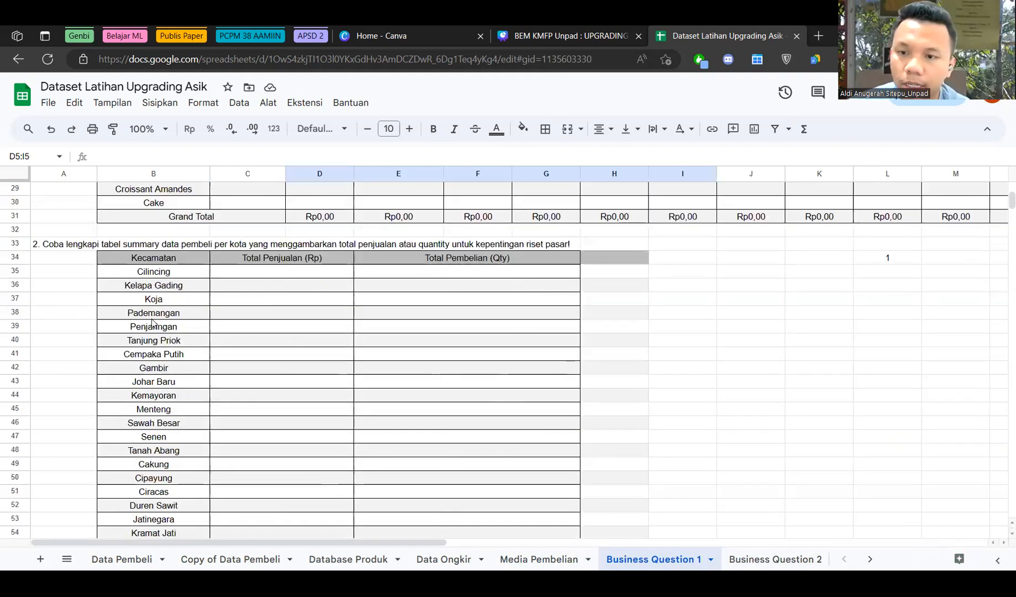
{"action": "left_click", "coordinate": [154, 274]}
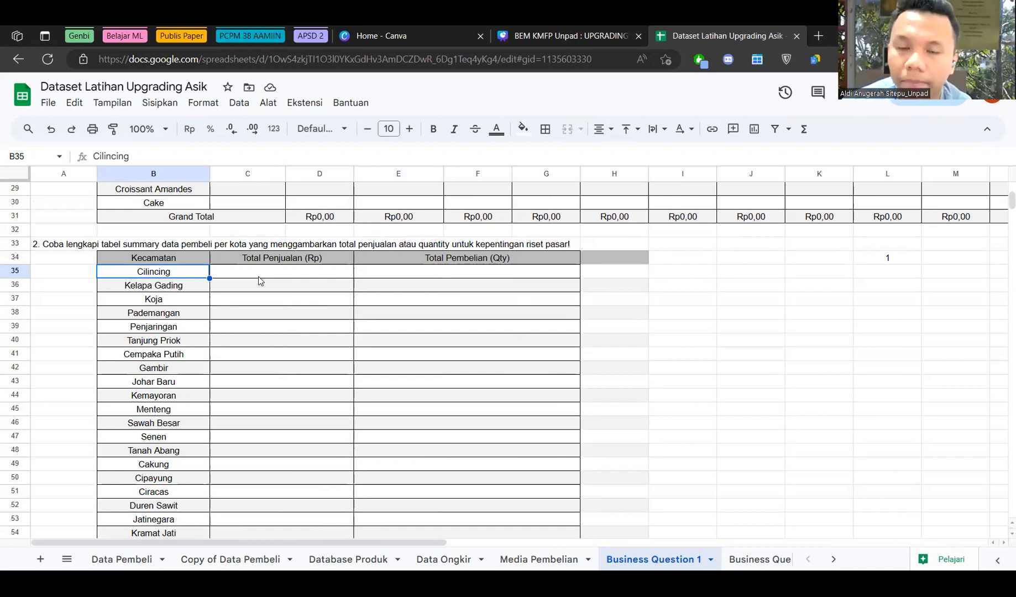
Return to the Data Pembeli sheet and examine the prefilled Full Name column.
{"action": "left_click", "coordinate": [113, 563]}
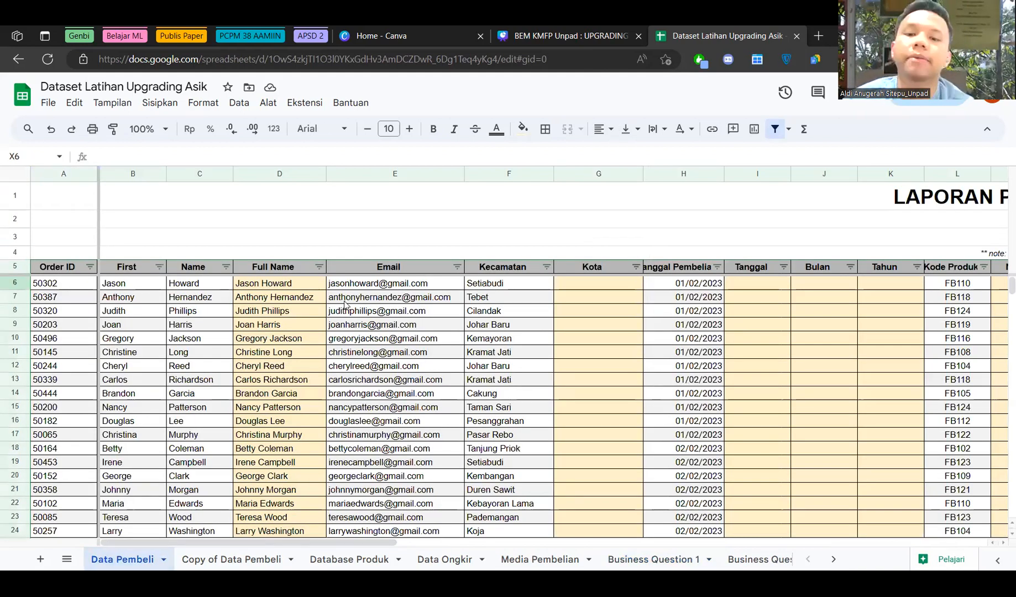
{"action": "mouse_move", "coordinate": [344, 303]}
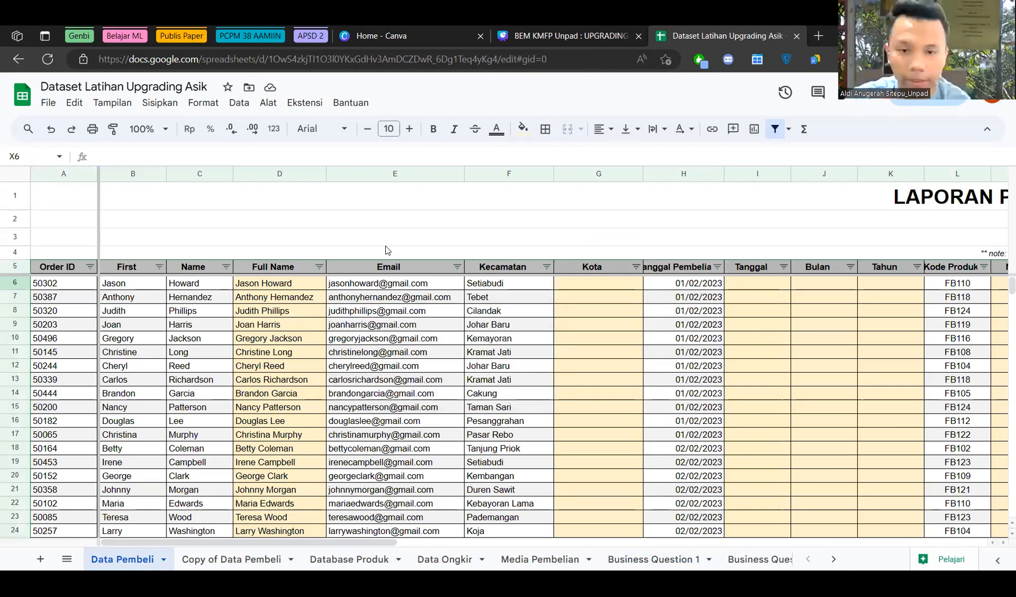
{"action": "left_click", "coordinate": [242, 266]}
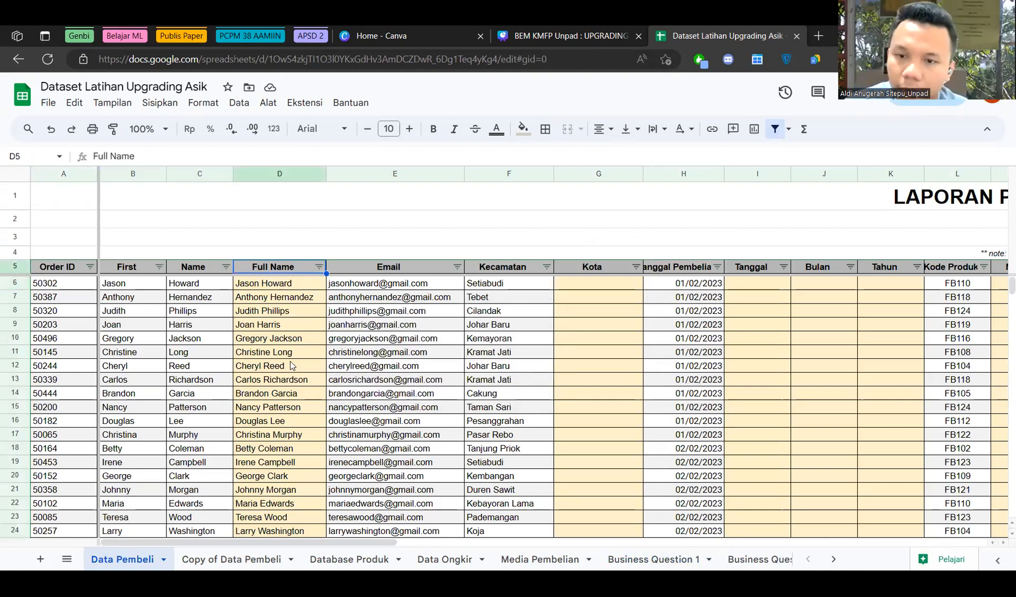
{"action": "key", "text": "Down"}
{"action": "key", "text": "shift+Down"}
{"action": "key", "text": "shift+Down"}
{"action": "key", "text": "shift+Down"}
{"action": "key", "text": "shift+Down"}
{"action": "key", "text": "shift+Down"}
{"action": "key", "text": "shift+Down"}
{"action": "key", "text": "shift+Down"}
Inspect the Full Name formulas in rows 6 to 8 and the First and Name cells they combine.
{"action": "left_click", "coordinate": [267, 285]}
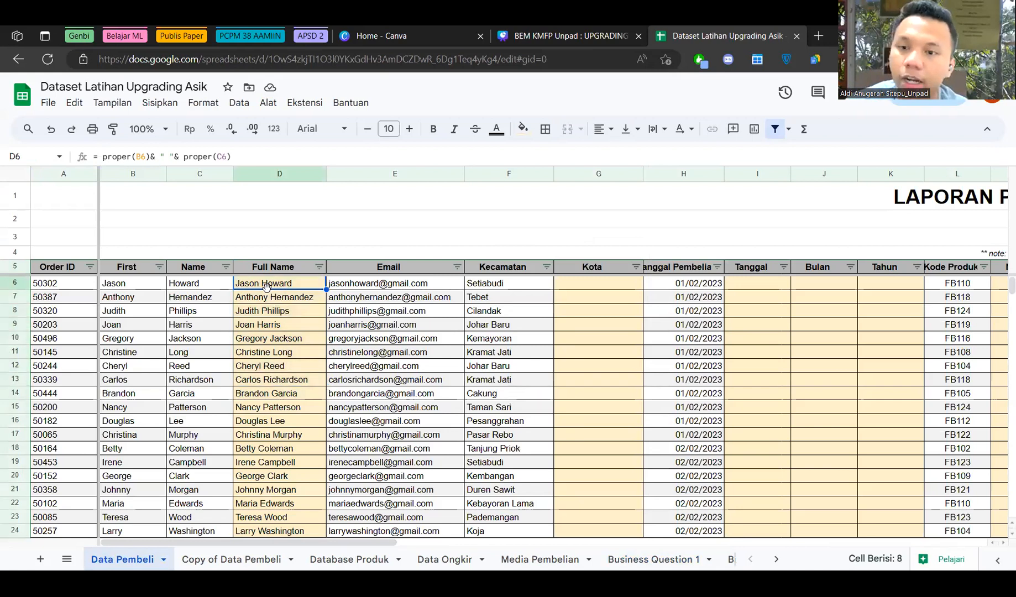
{"action": "left_click", "coordinate": [128, 284]}
{"action": "key", "text": "Right"}
{"action": "key", "text": "Right"}
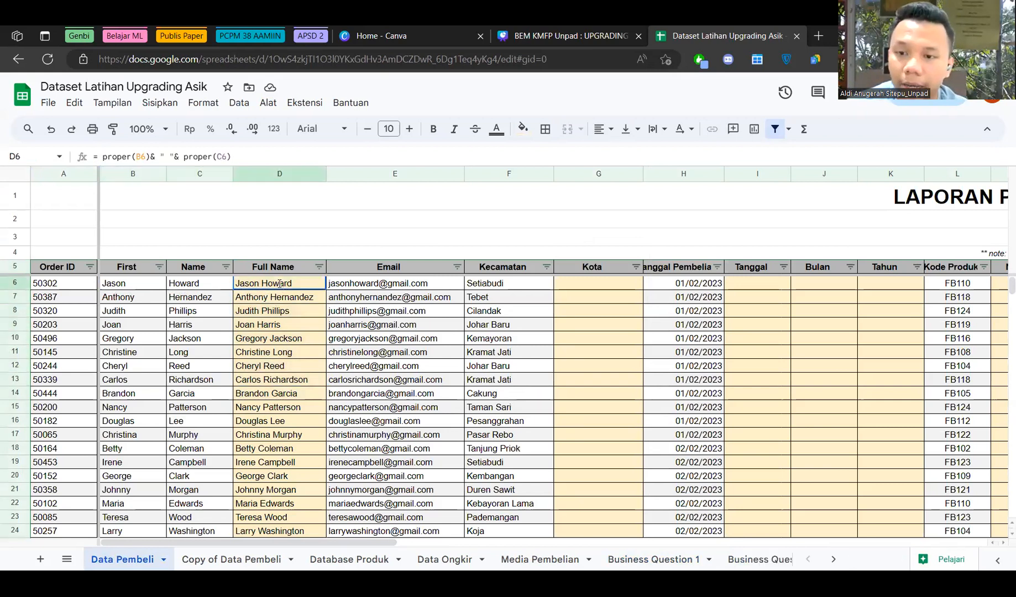
{"action": "key", "text": "Down"}
{"action": "key", "text": "Down"}
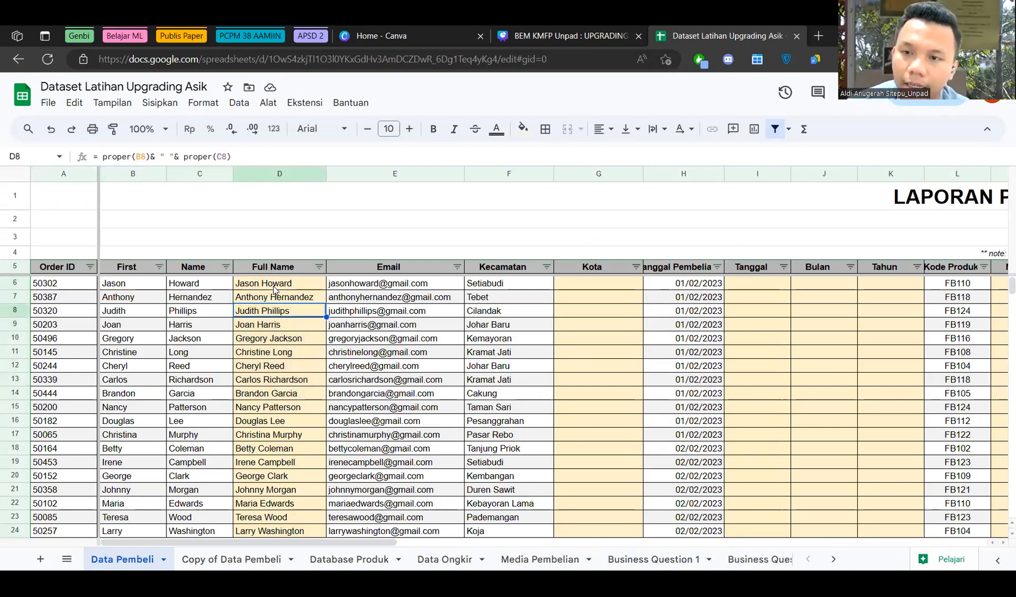
Clear the Full Name formulas in cells D6:D20.
{"action": "left_click", "coordinate": [275, 287]}
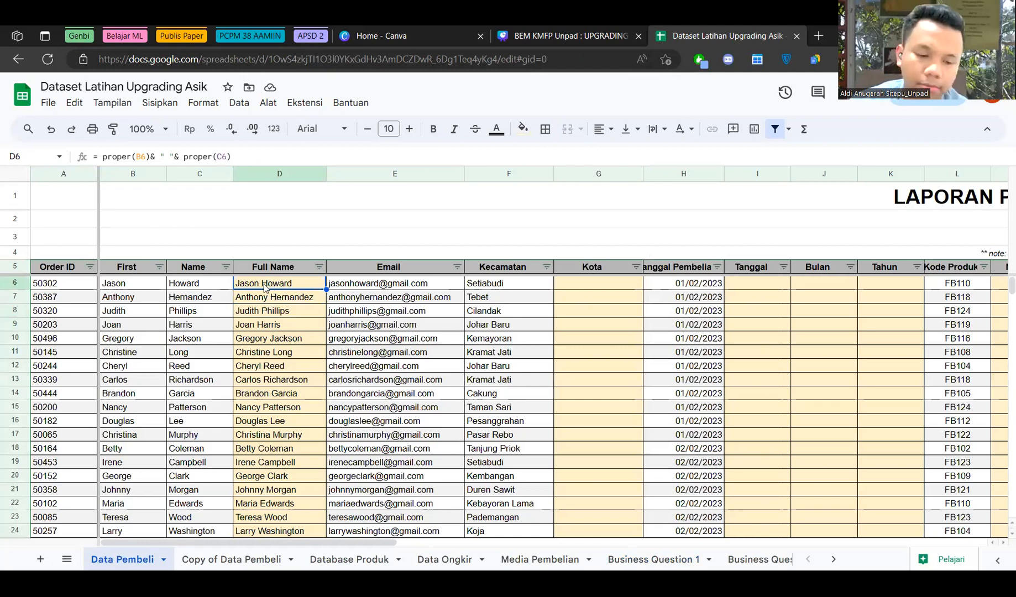
{"action": "left_click_drag", "start_coordinate": [266, 285], "coordinate": [261, 483]}
{"action": "key", "text": "Delete"}
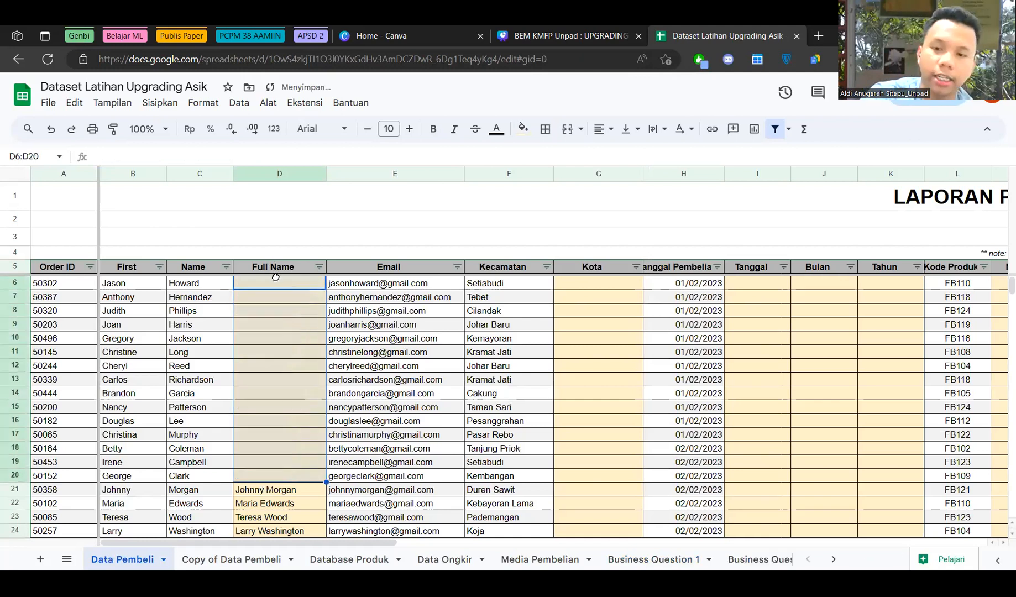
{"action": "left_click", "coordinate": [286, 286]}
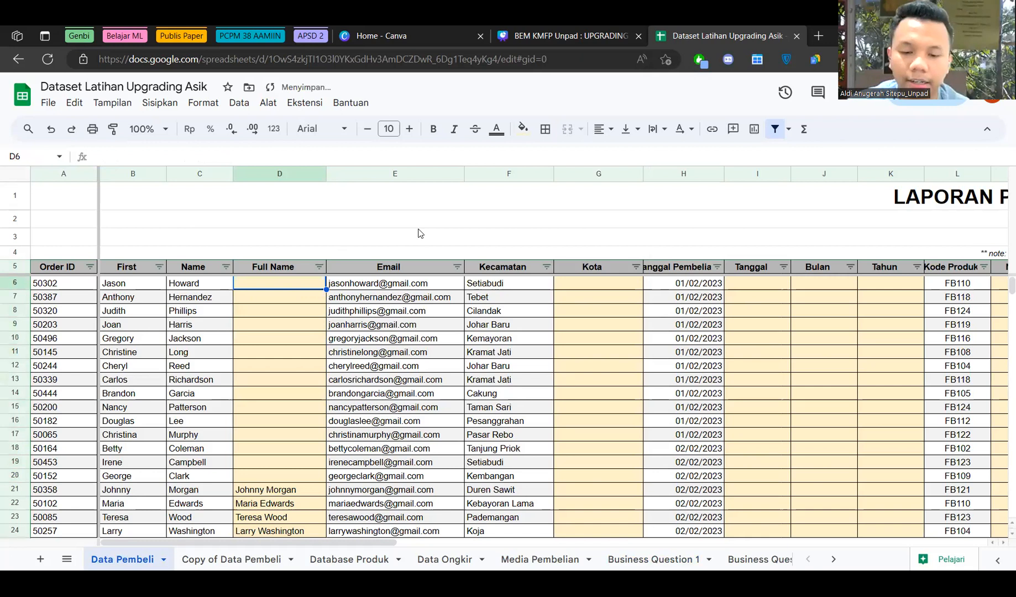
{"action": "type", "text": "&"}
{"action": "key", "text": "BackSpace"}
{"action": "type", "text": "="}
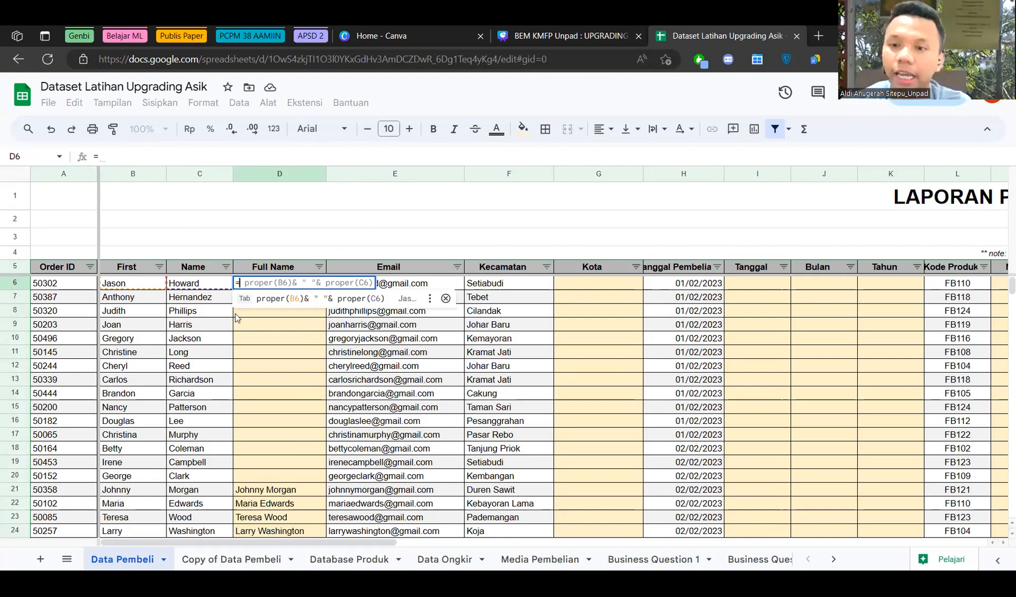
{"action": "left_click", "coordinate": [137, 270]}
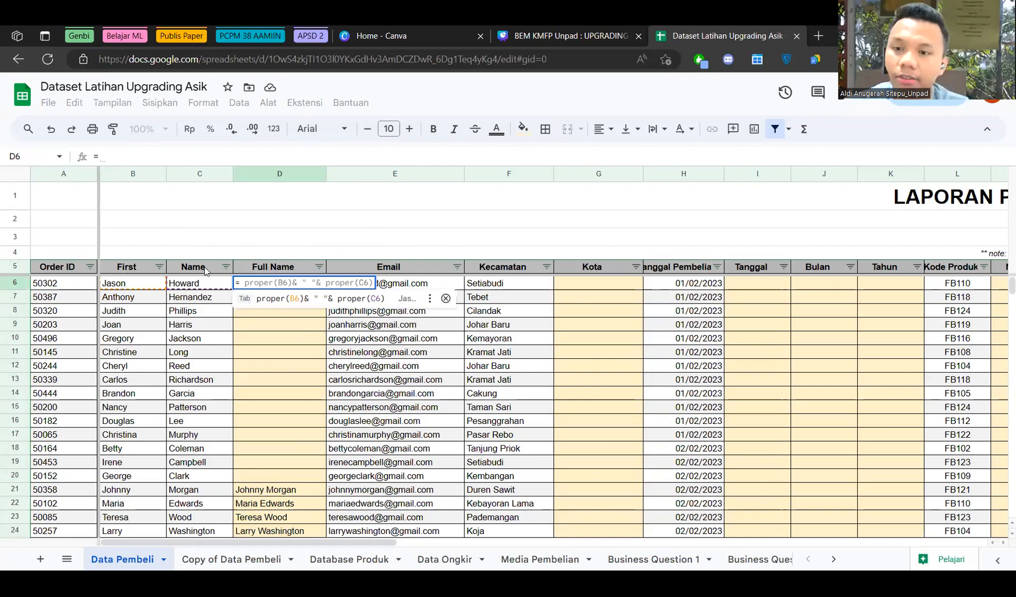
{"action": "key", "text": "Escape"}
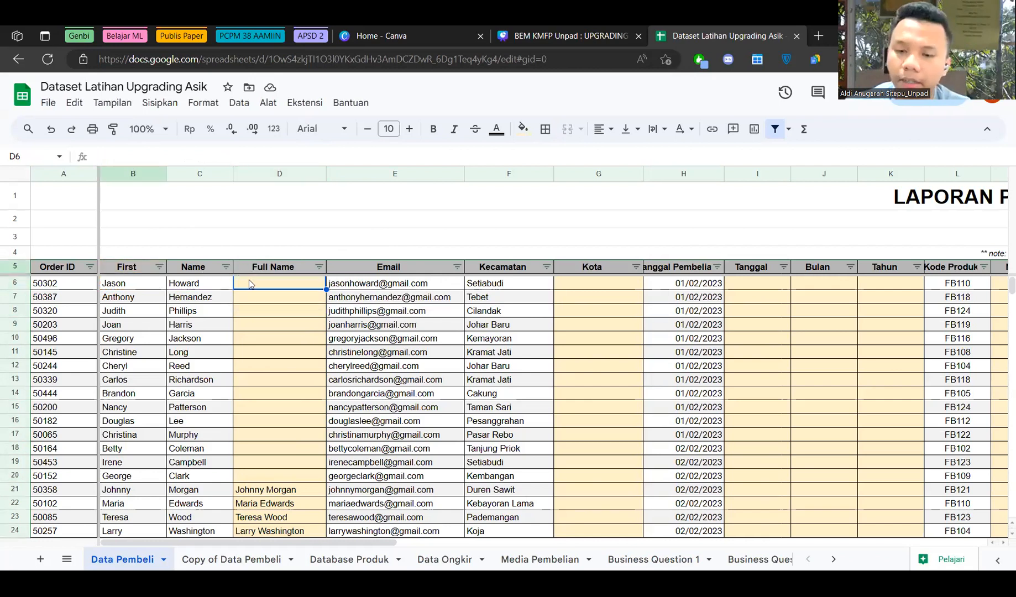
Enter the formula =B6 & " " &C6 in D6 to join the first and last name with a space.
{"action": "type", "text": "="}
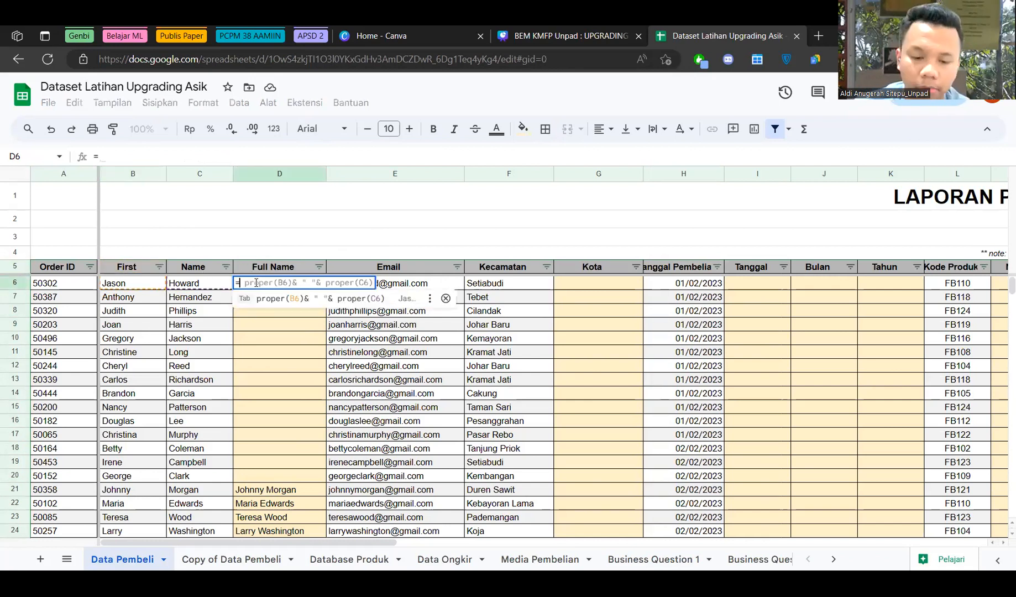
{"action": "left_click", "coordinate": [135, 288]}
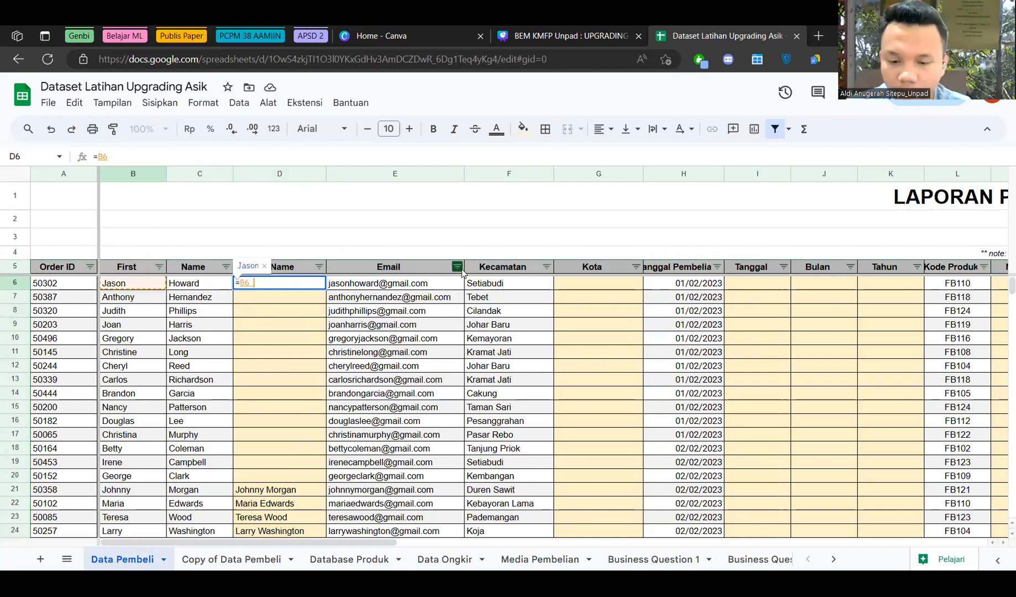
{"action": "type", "text": "&"}
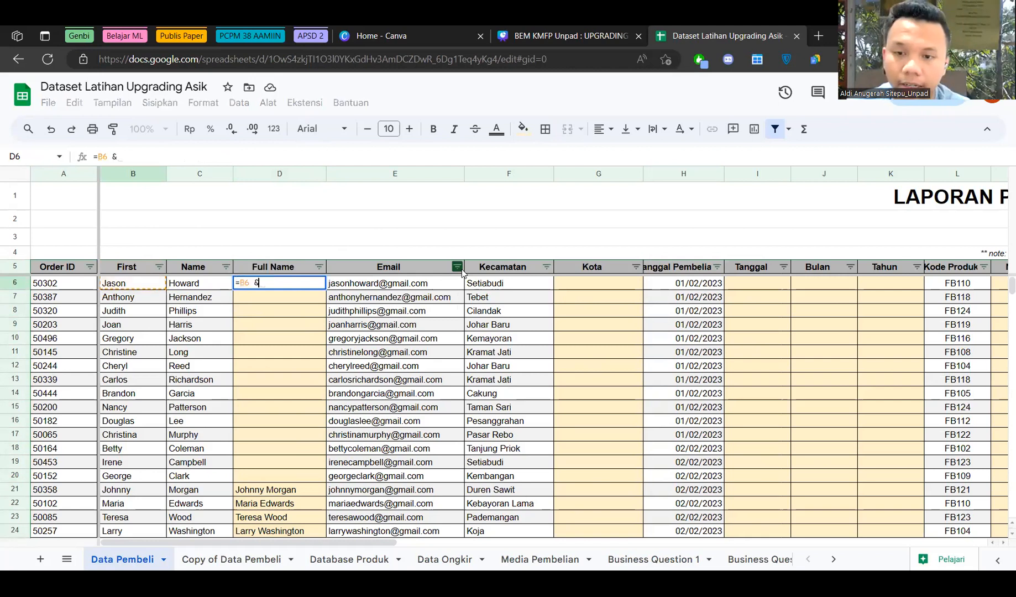
{"action": "type", "text": "\""}
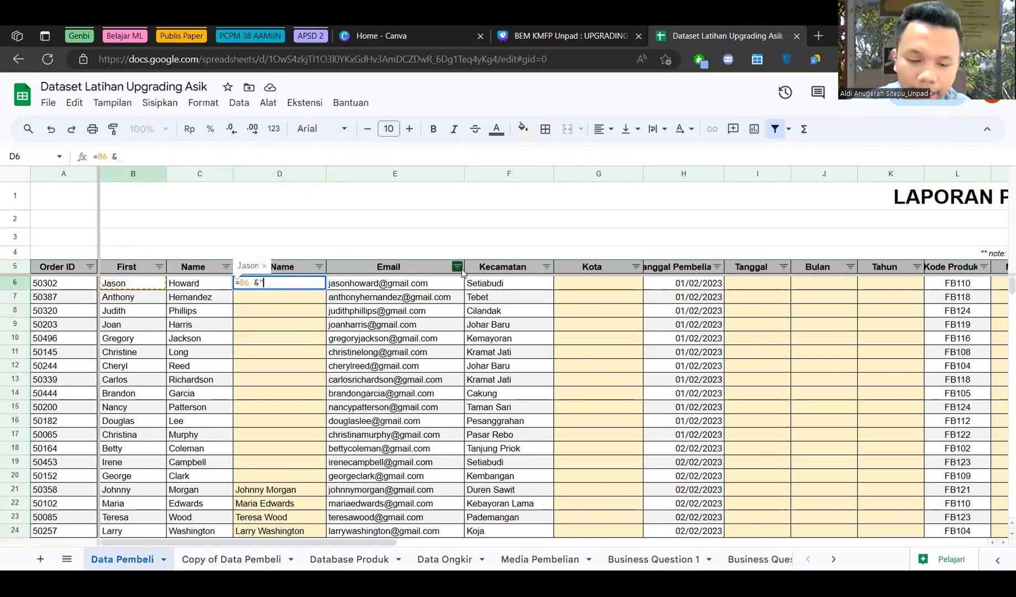
{"action": "key", "text": "BackSpace"}
{"action": "key", "text": "BackSpace"}
{"action": "key", "text": "BackSpace"}
{"action": "type", "text": "\"\""}
{"action": "key", "text": "BackSpace"}
{"action": "type", "text": "\""}
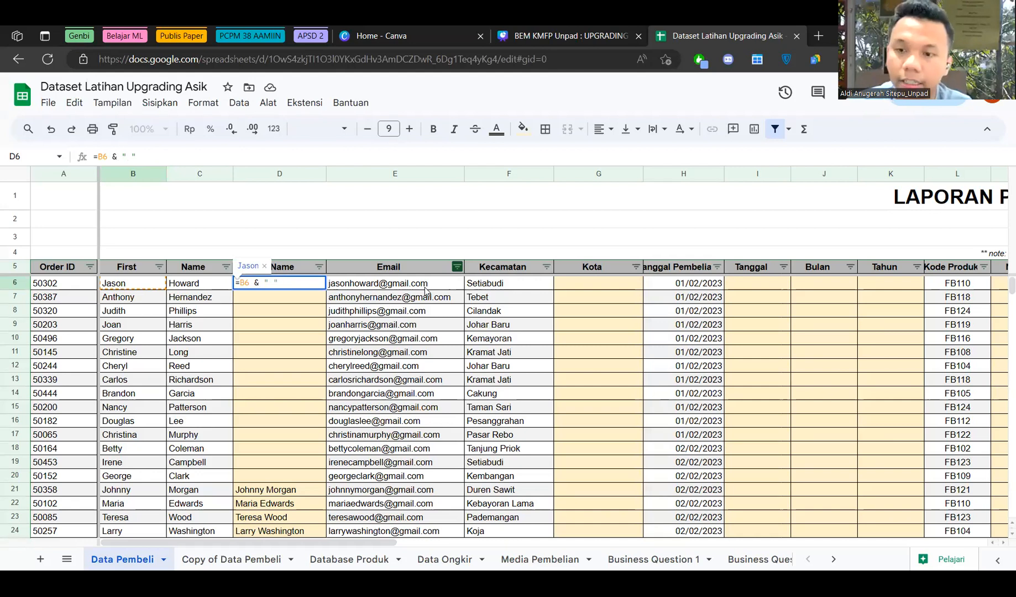
{"action": "mouse_move", "coordinate": [409, 311]}
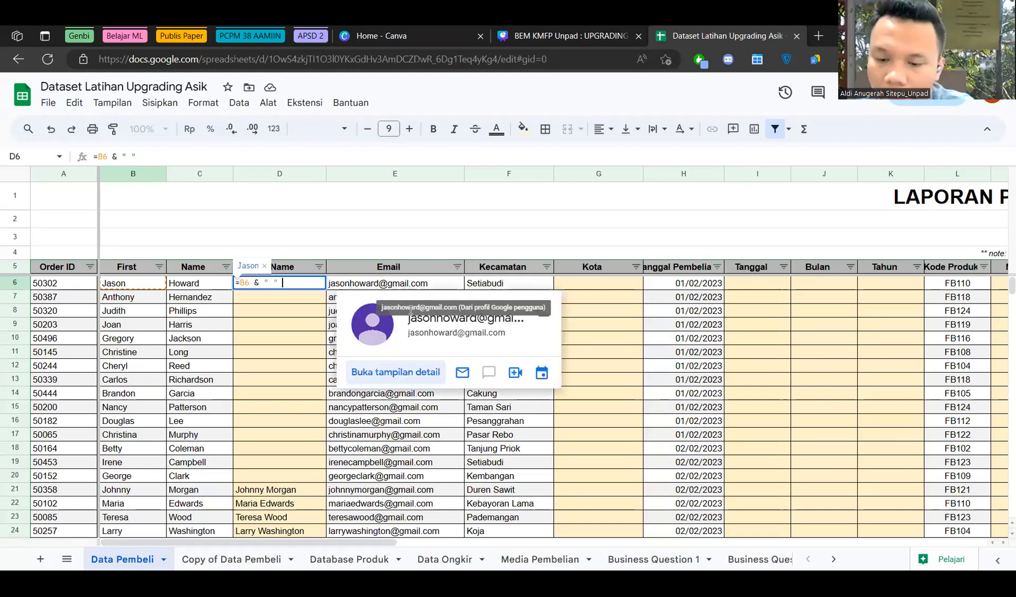
{"action": "type", "text": "&"}
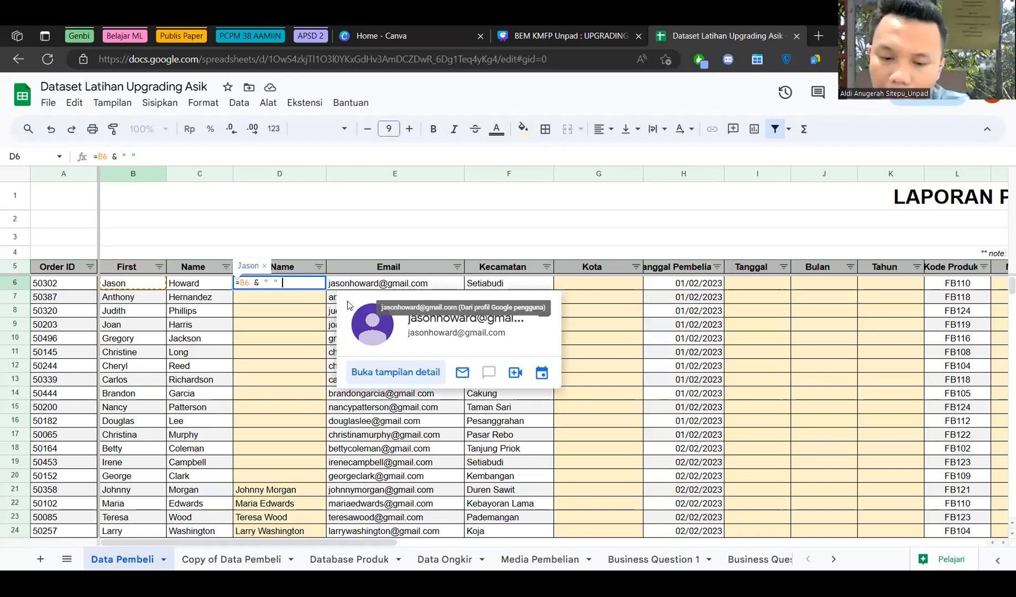
{"action": "left_click", "coordinate": [198, 283]}
{"action": "key", "text": "Return"}
{"action": "key", "text": "Up"}
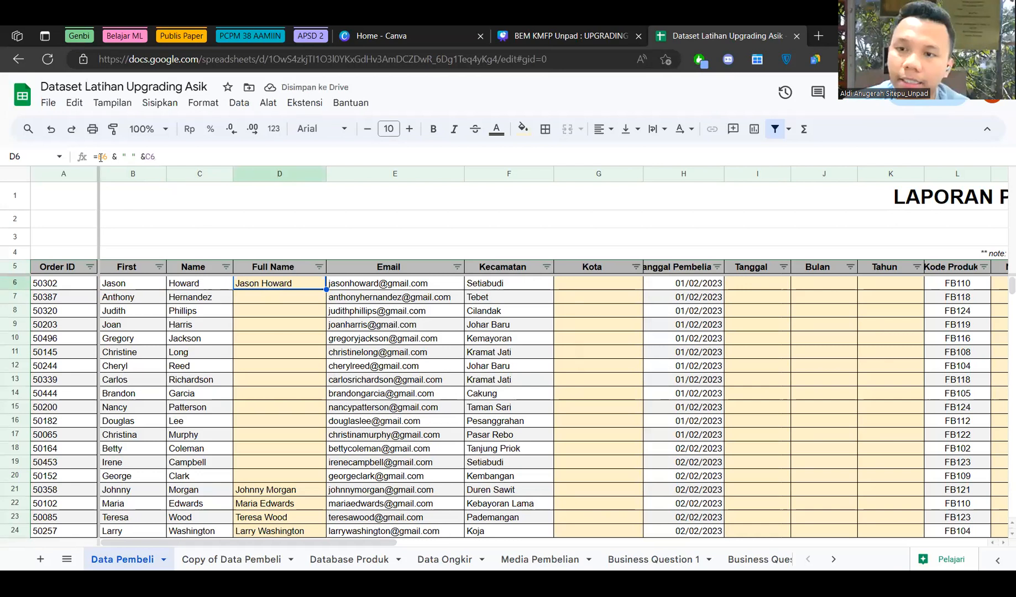
Examine the D6 formula's B6 reference, & operators and quoted space that build the full name.
{"action": "left_click", "coordinate": [132, 283]}
{"action": "left_click", "coordinate": [277, 286]}
{"action": "left_click", "coordinate": [275, 312]}
{"action": "left_click", "coordinate": [268, 285]}
{"action": "left_click", "coordinate": [115, 157]}
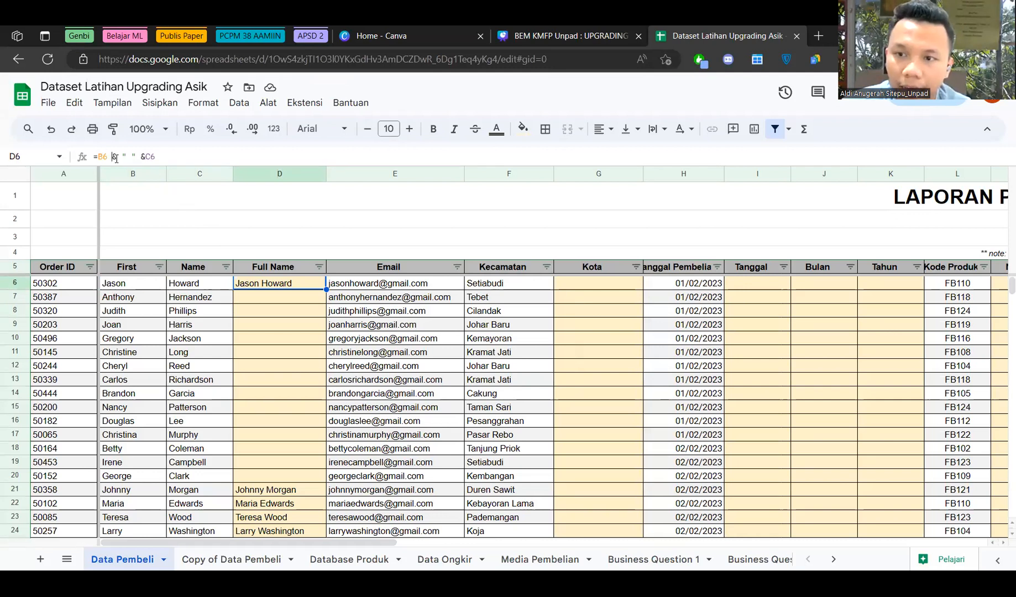
{"action": "double_click", "coordinate": [115, 158]}
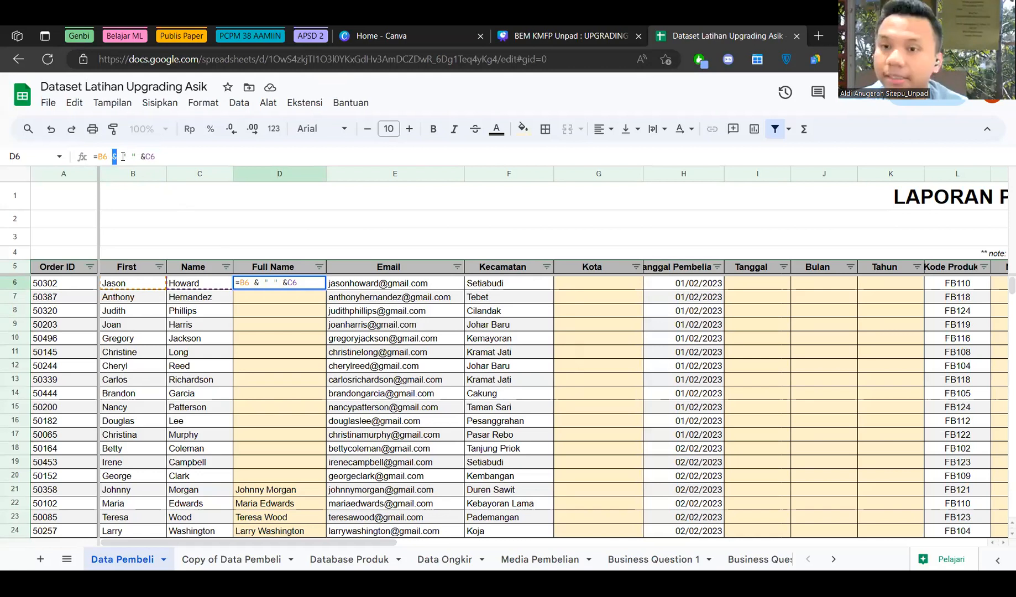
{"action": "left_click_drag", "start_coordinate": [122, 157], "coordinate": [134, 158]}
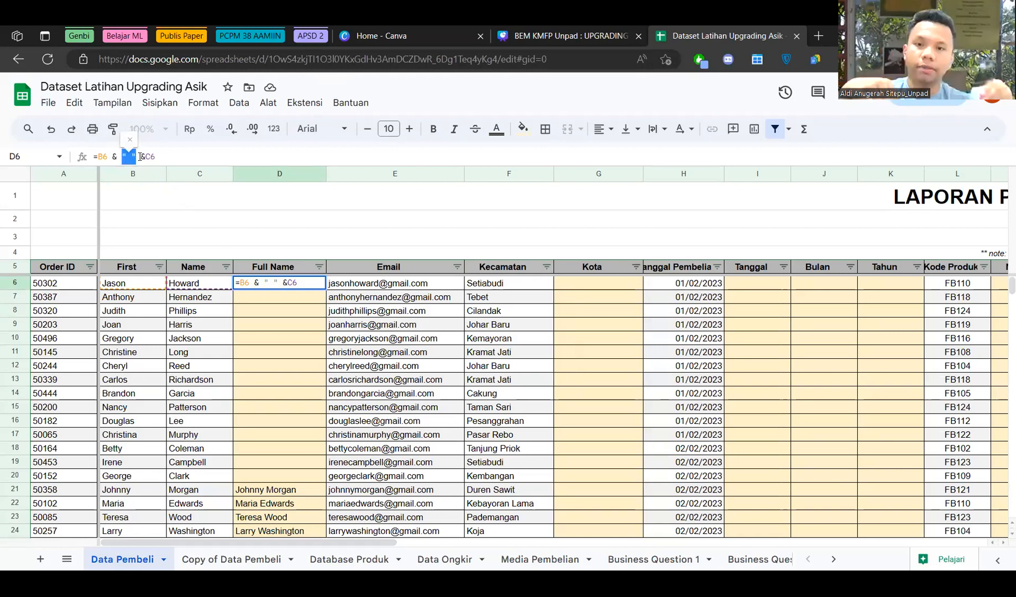
{"action": "left_click", "coordinate": [286, 284]}
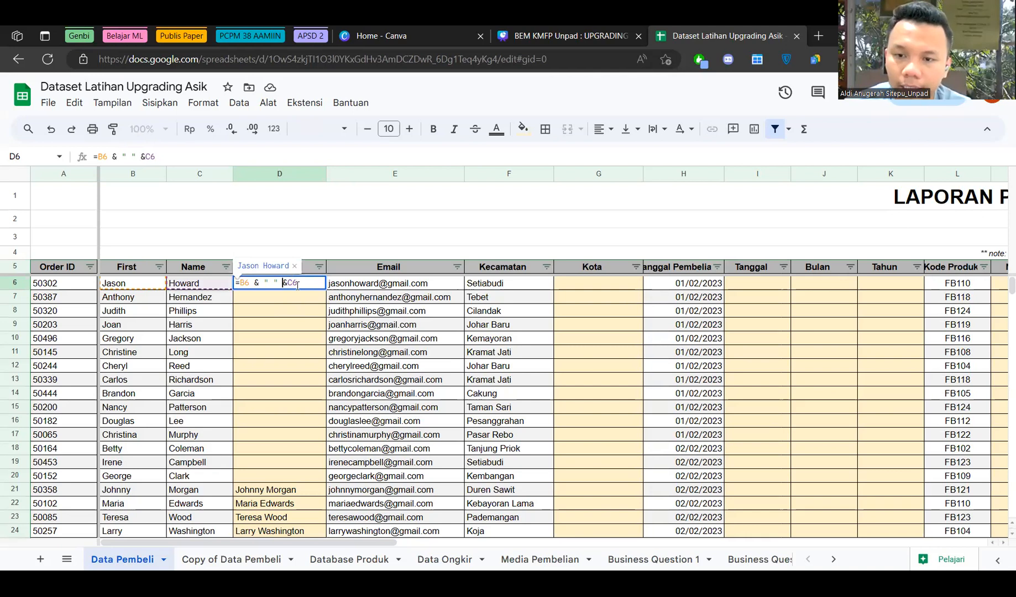
{"action": "key", "text": "Return"}
Fill the D6 formula down through the empty Full Name cells and check the formulas in D7 and D6.
{"action": "left_click", "coordinate": [324, 286]}
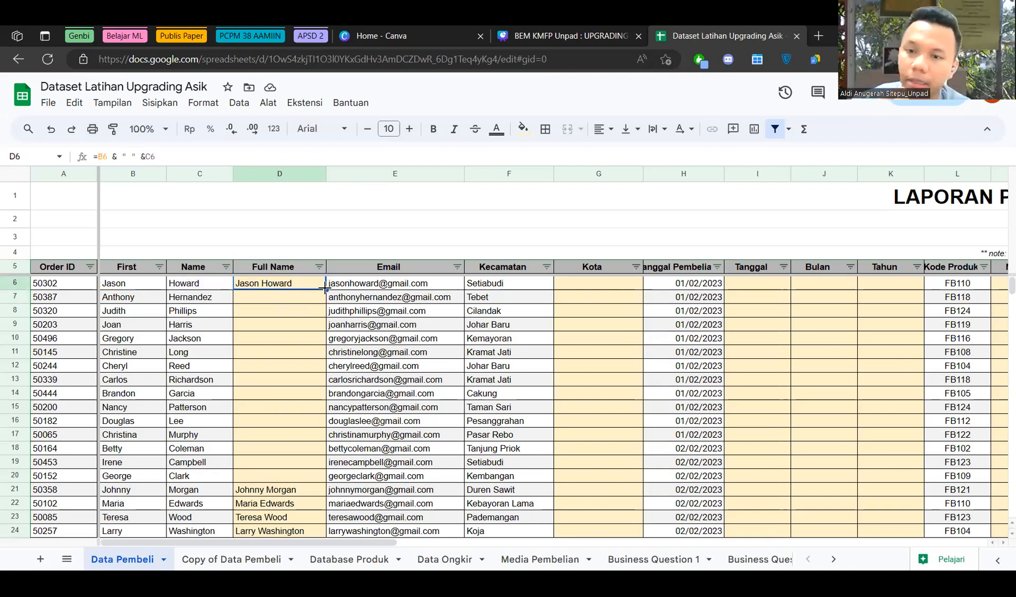
{"action": "double_click", "coordinate": [326, 290]}
{"action": "key", "text": "Down"}
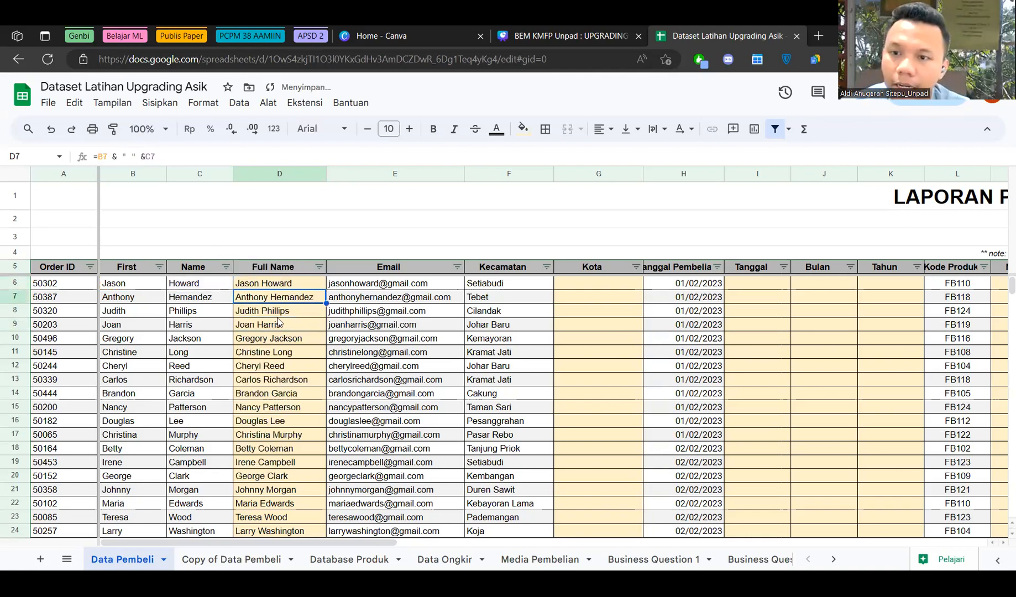
{"action": "double_click", "coordinate": [282, 283]}
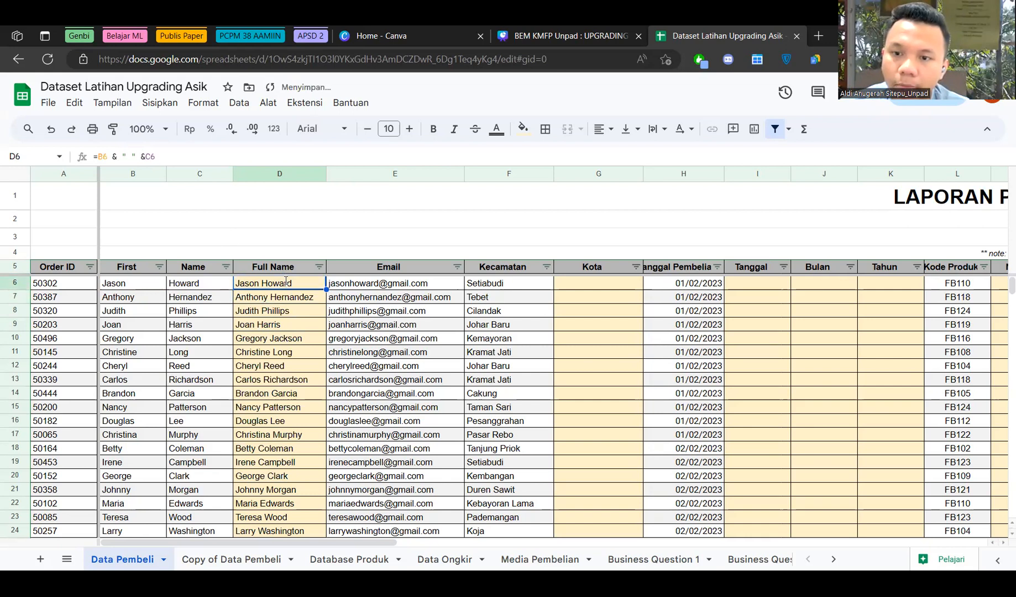
{"action": "left_click", "coordinate": [102, 156]}
{"action": "key", "text": "Escape"}
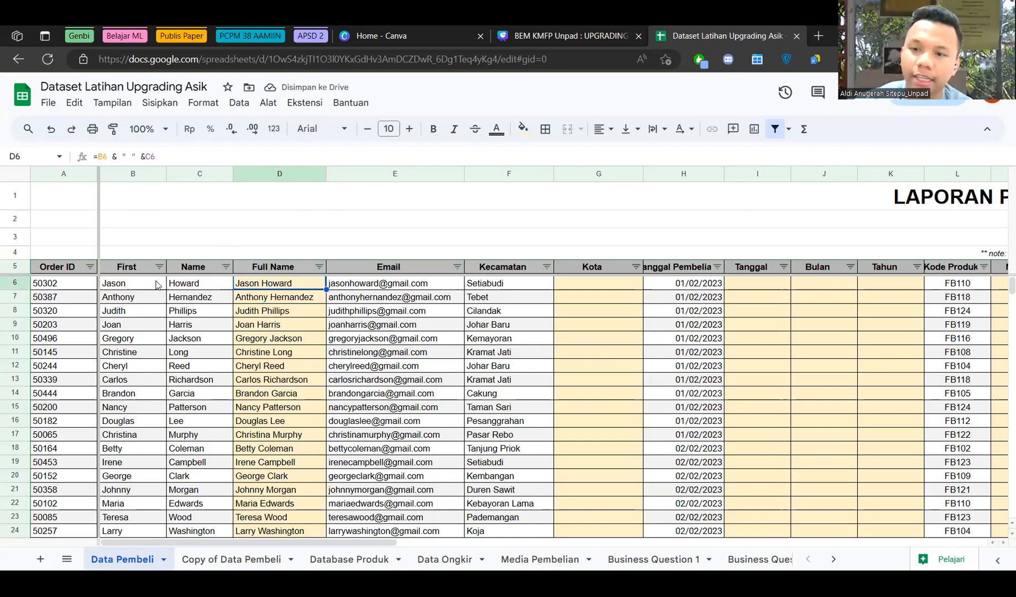
Re-enter the first name in B6 in all lowercase to test its effect on D6, and undo the edit.
{"action": "left_click", "coordinate": [158, 282]}
{"action": "type", "text": "jason"}
{"action": "key", "text": "Return"}
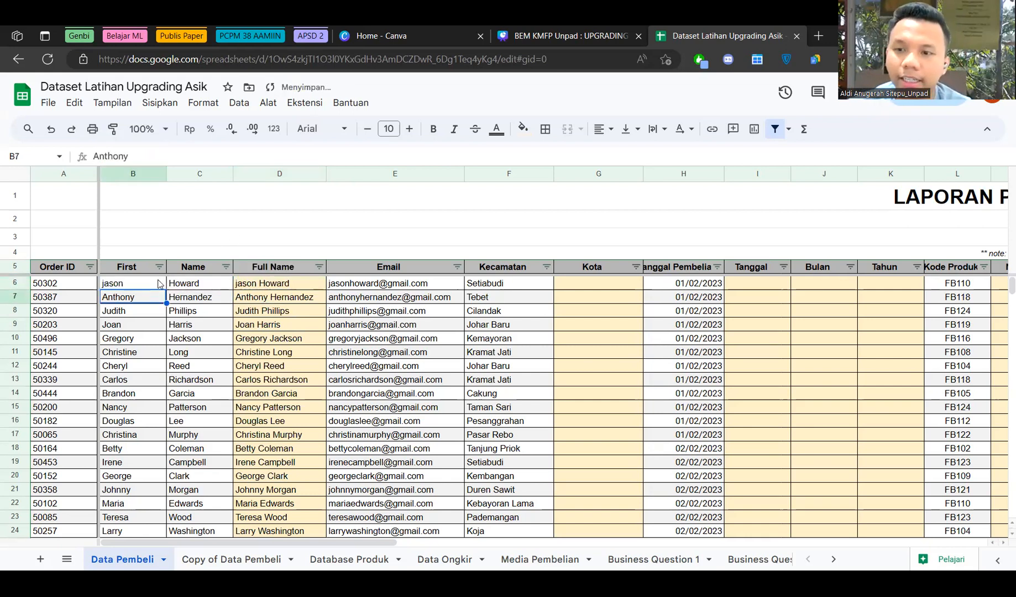
{"action": "left_click", "coordinate": [240, 286]}
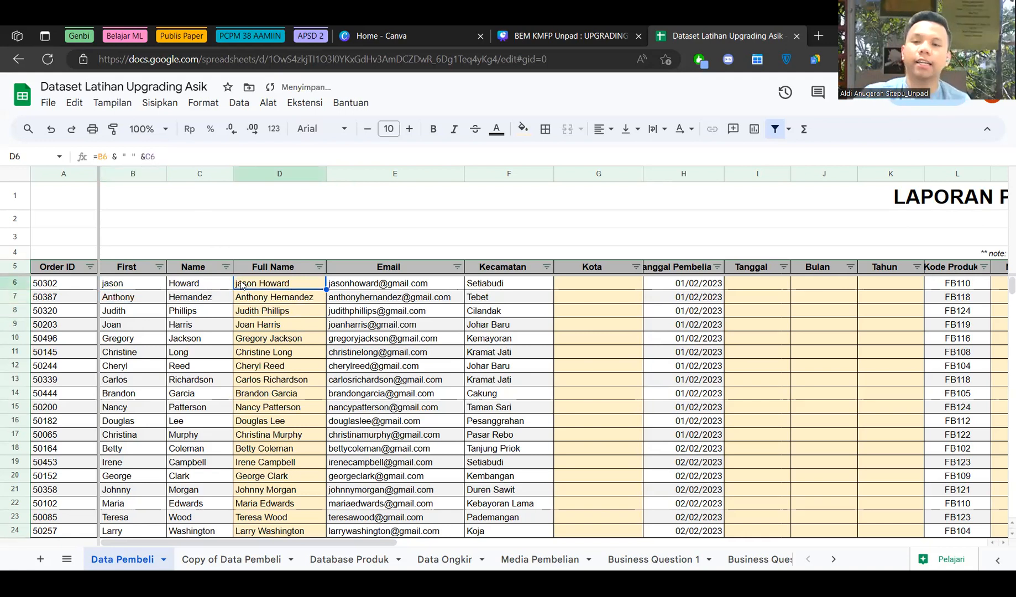
{"action": "key", "text": "ctrl+z"}
Undo the Full Name fill, the new D6 formula and the clearing of D6:D20.
{"action": "left_click", "coordinate": [252, 292]}
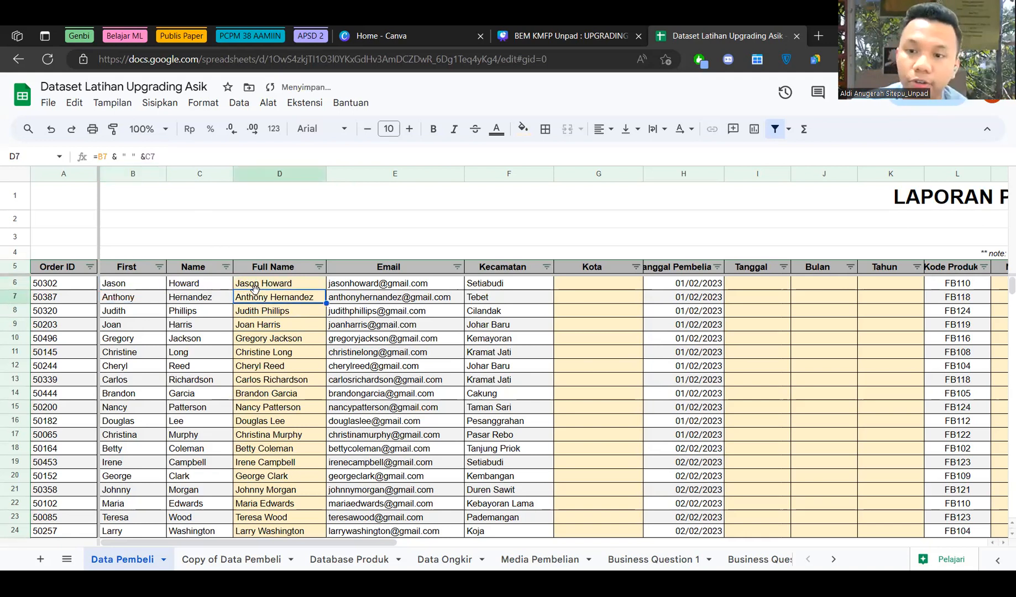
{"action": "left_click", "coordinate": [266, 312]}
{"action": "left_click", "coordinate": [271, 366]}
{"action": "key", "text": "ctrl+z"}
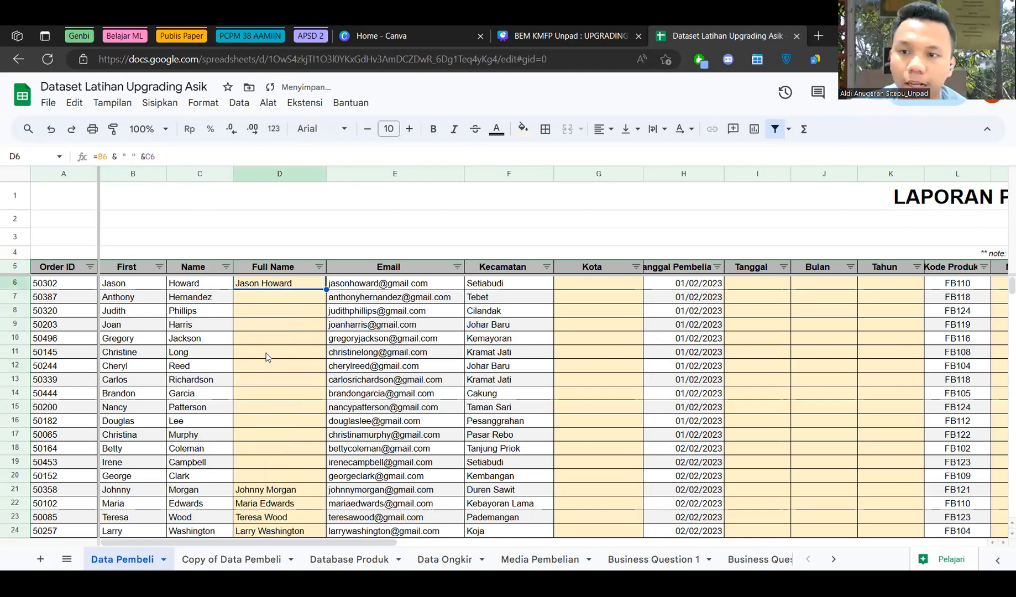
{"action": "key", "text": "ctrl+z"}
{"action": "key", "text": "ctrl+z"}
Inspect the PROPER formulas in D8 and D6 and look through the Full Name rows further down the table.
{"action": "left_click", "coordinate": [253, 310]}
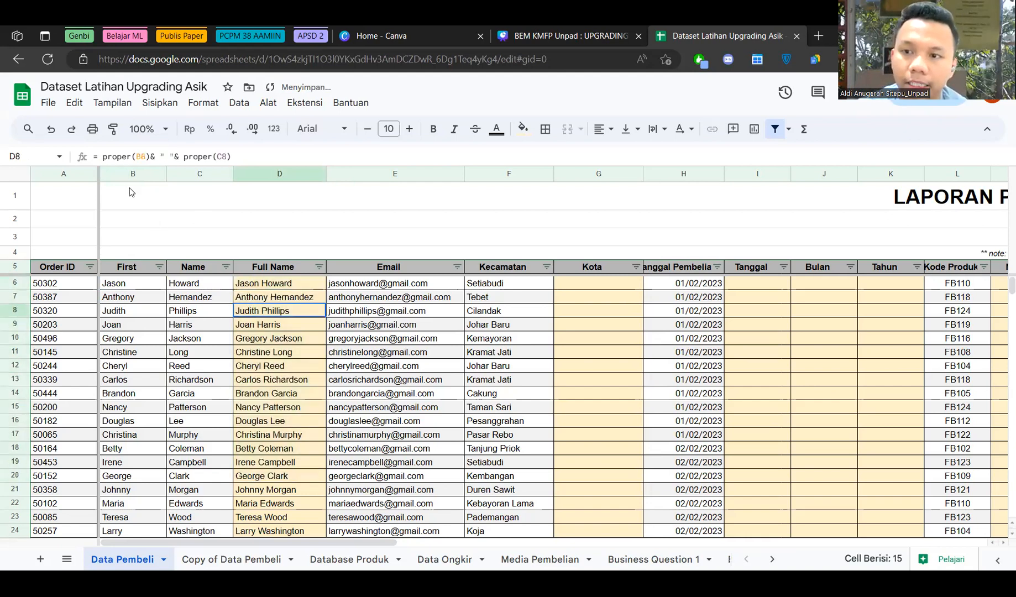
{"action": "left_click", "coordinate": [133, 158]}
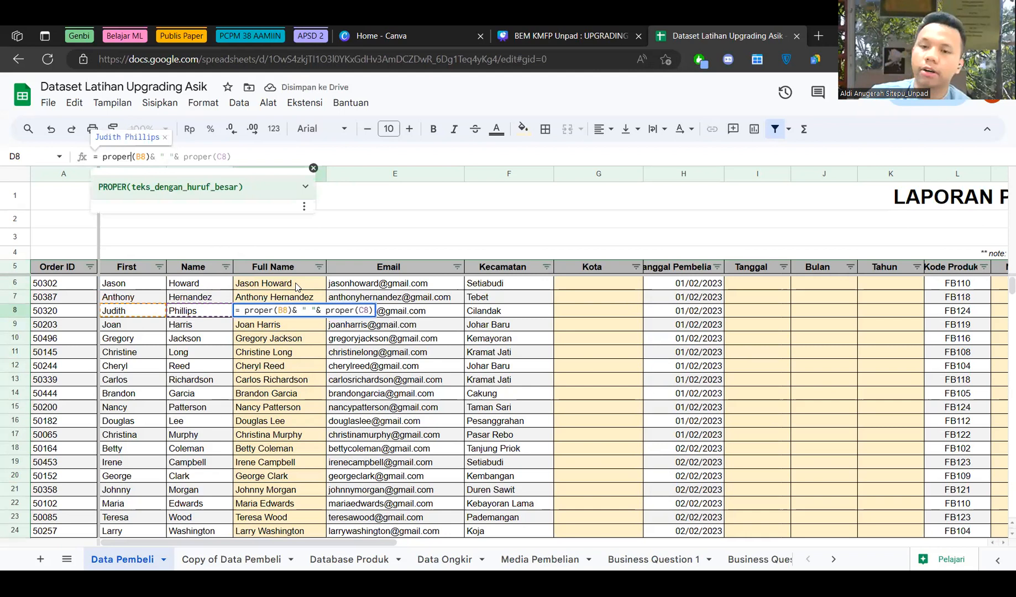
{"action": "left_click", "coordinate": [296, 286]}
{"action": "scroll", "coordinate": [296, 339], "scroll_direction": "down", "scroll_amount": 11}
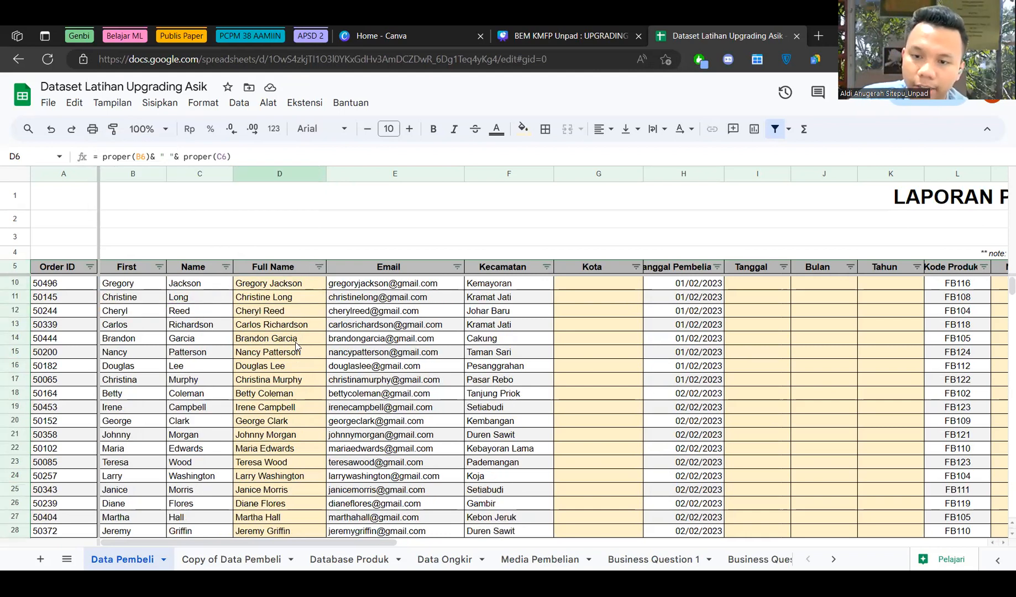
{"action": "scroll", "coordinate": [294, 326], "scroll_direction": "down", "scroll_amount": 5}
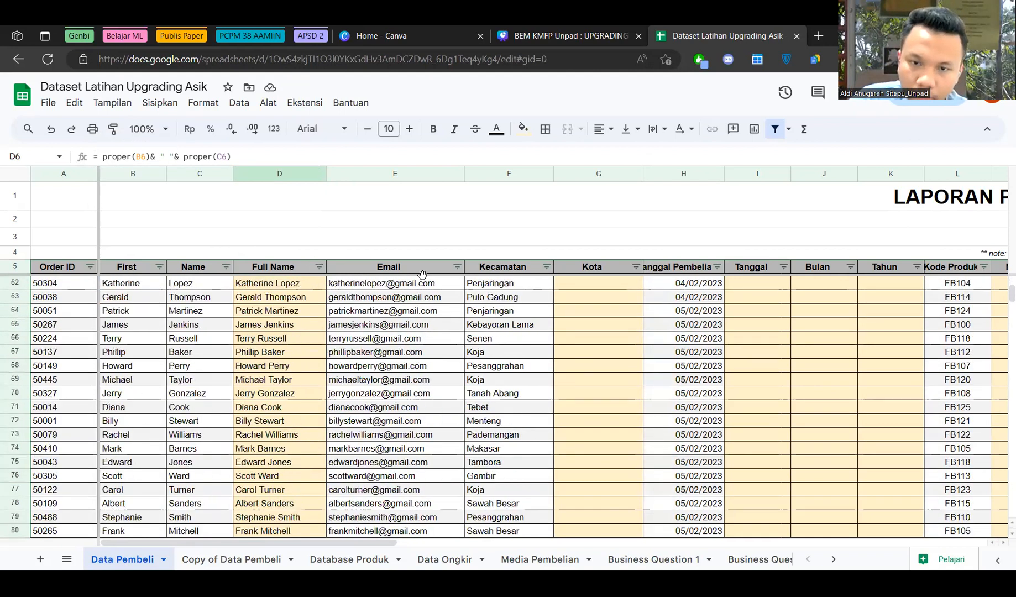
{"action": "scroll", "coordinate": [581, 285], "scroll_direction": "up", "scroll_amount": 7}
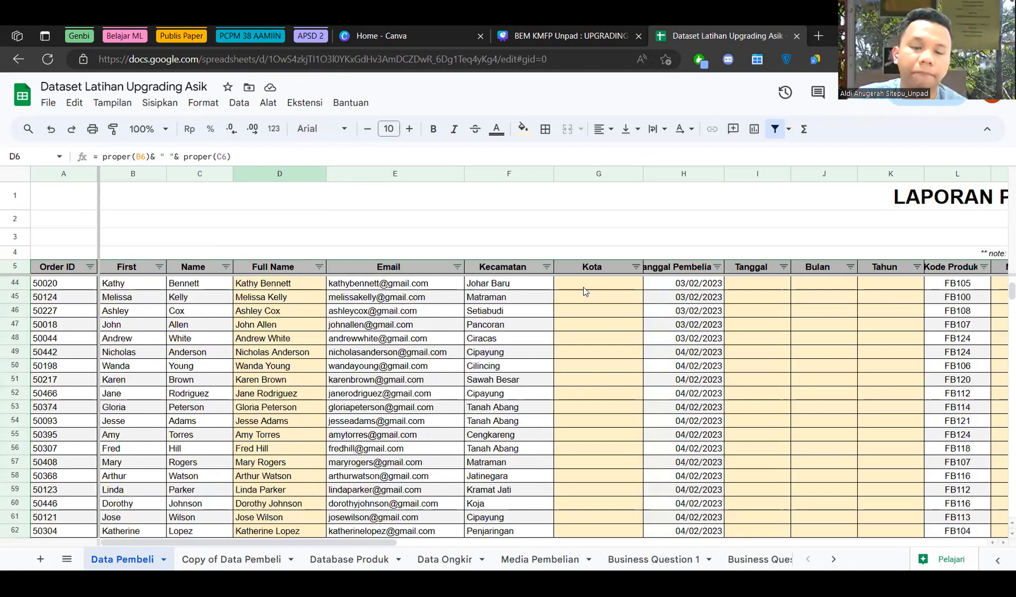
{"action": "scroll", "coordinate": [508, 291], "scroll_direction": "up", "scroll_amount": 9}
Examine the Email formula in E6 and go through the Kecamatan entries down to F15.
{"action": "key", "text": "Right"}
{"action": "key", "text": "Right"}
{"action": "key", "text": "Right"}
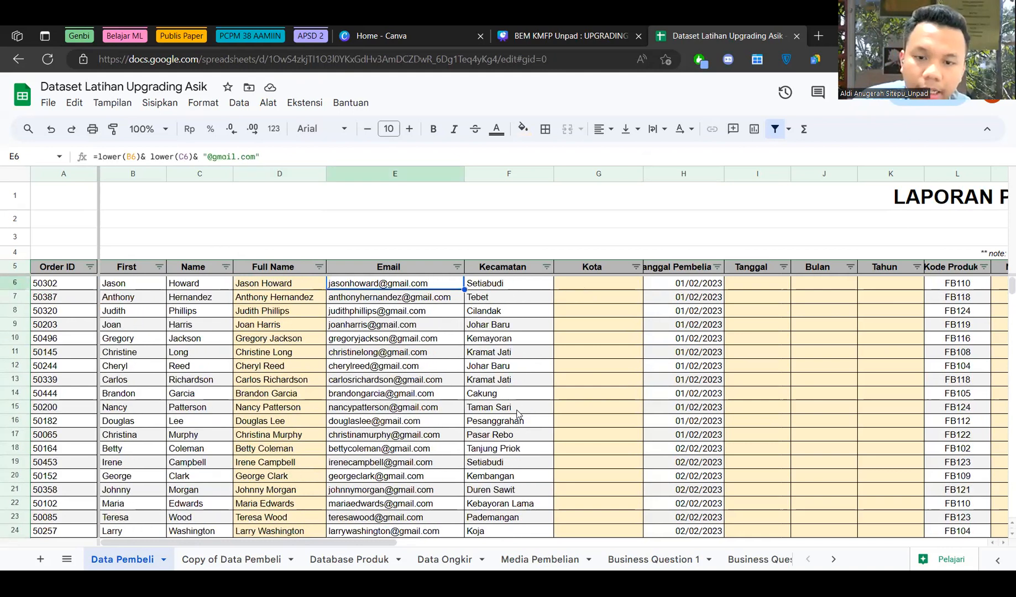
{"action": "key", "text": "Left"}
{"action": "key", "text": "shift+Down"}
{"action": "key", "text": "shift+Down"}
{"action": "key", "text": "shift+Down"}
{"action": "key", "text": "shift+Down"}
{"action": "key", "text": "shift+Down"}
{"action": "key", "text": "shift+Down"}
{"action": "key", "text": "Down"}
{"action": "key", "text": "Down"}
{"action": "key", "text": "Down"}
{"action": "key", "text": "Down"}
{"action": "key", "text": "Down"}
{"action": "key", "text": "Down"}
{"action": "key", "text": "Down"}
{"action": "key", "text": "Down"}
{"action": "key", "text": "Down"}
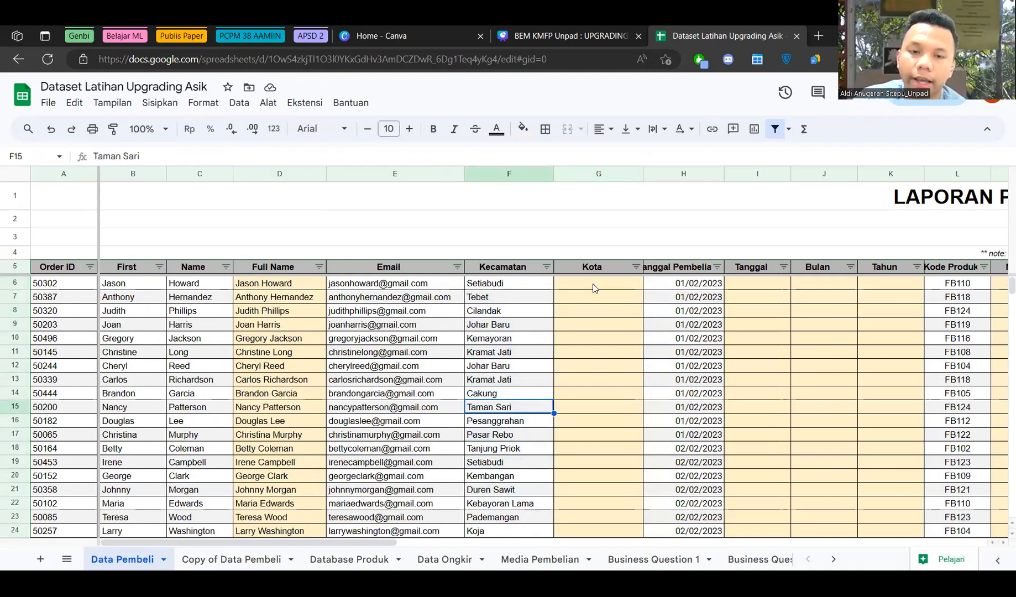
Begin a VLOOKUP formula in the first Kota cell, G6, with the Kecamatan in F6 as the search key.
{"action": "left_click", "coordinate": [594, 283]}
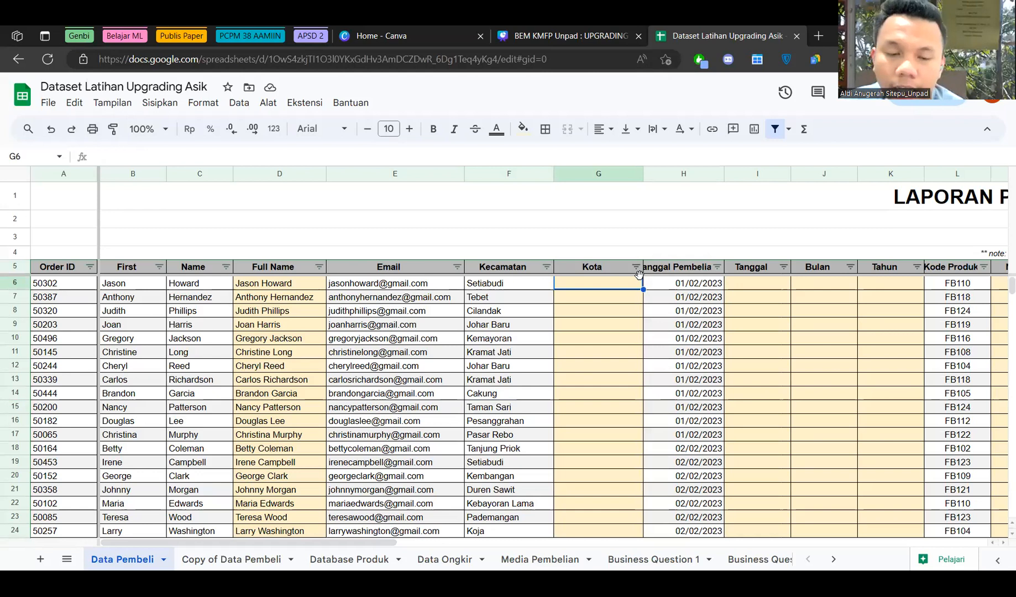
{"action": "key", "text": "Down"}
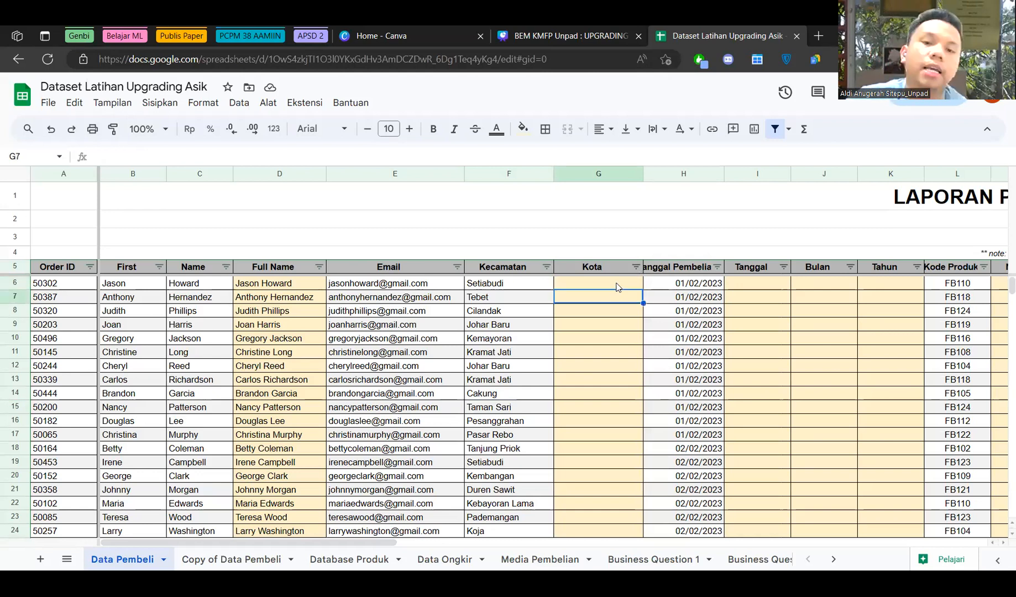
{"action": "left_click", "coordinate": [618, 282]}
{"action": "type", "text": "=vlo"}
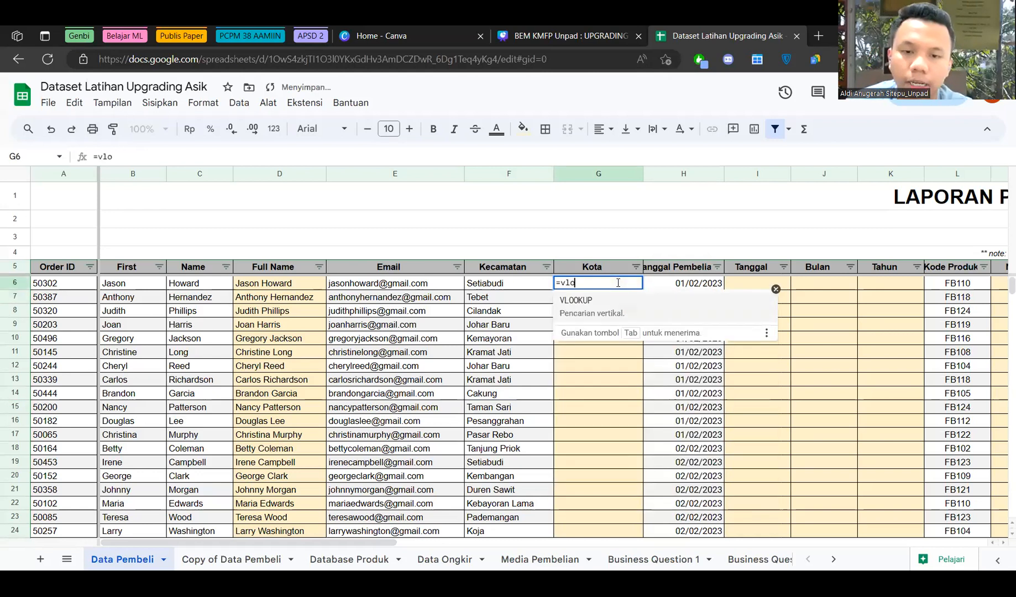
{"action": "type", "text": "okup("}
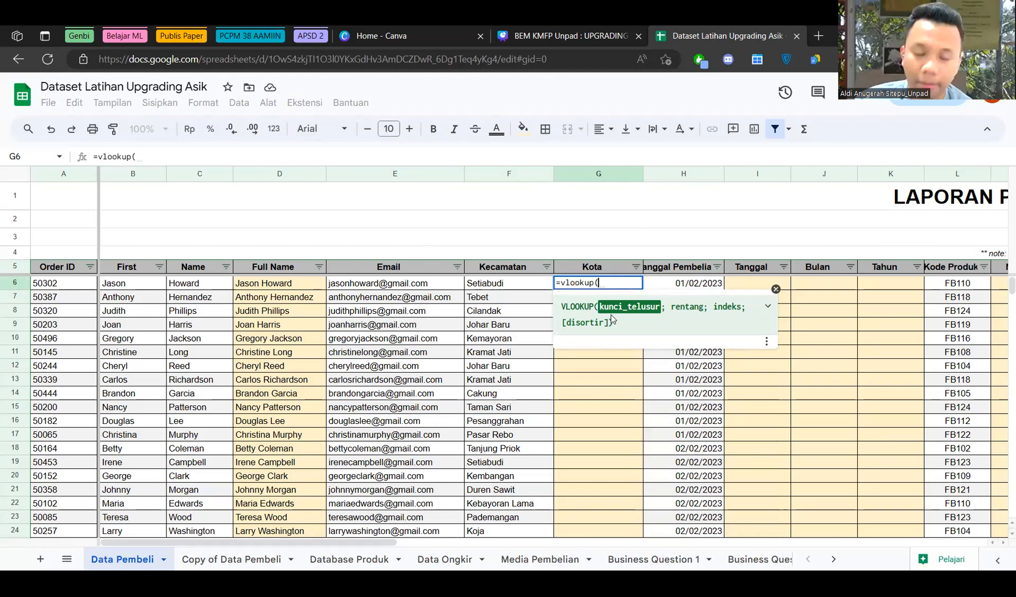
{"action": "left_click", "coordinate": [512, 285]}
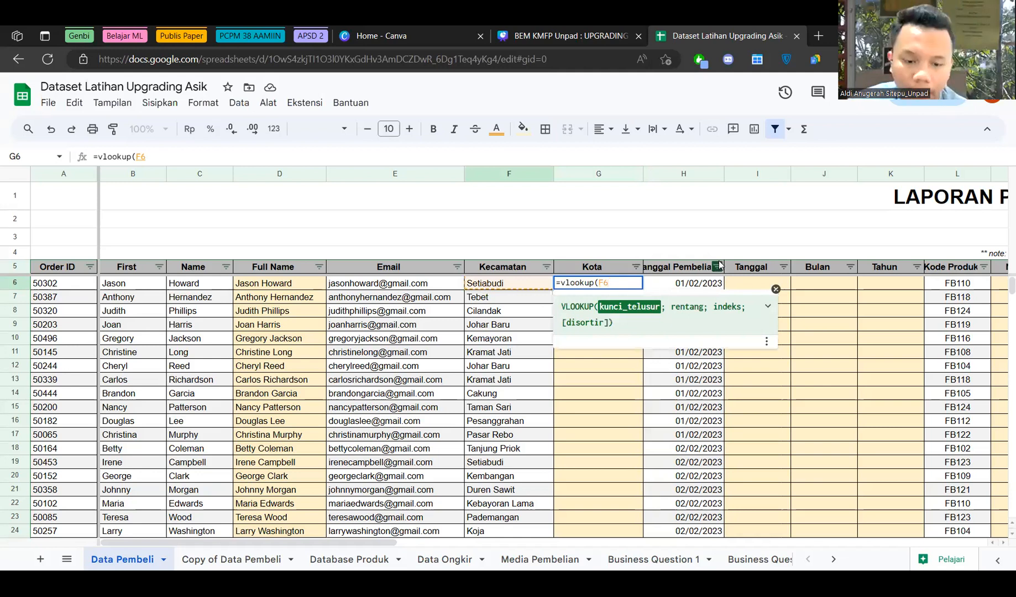
{"action": "type", "text": ";"}
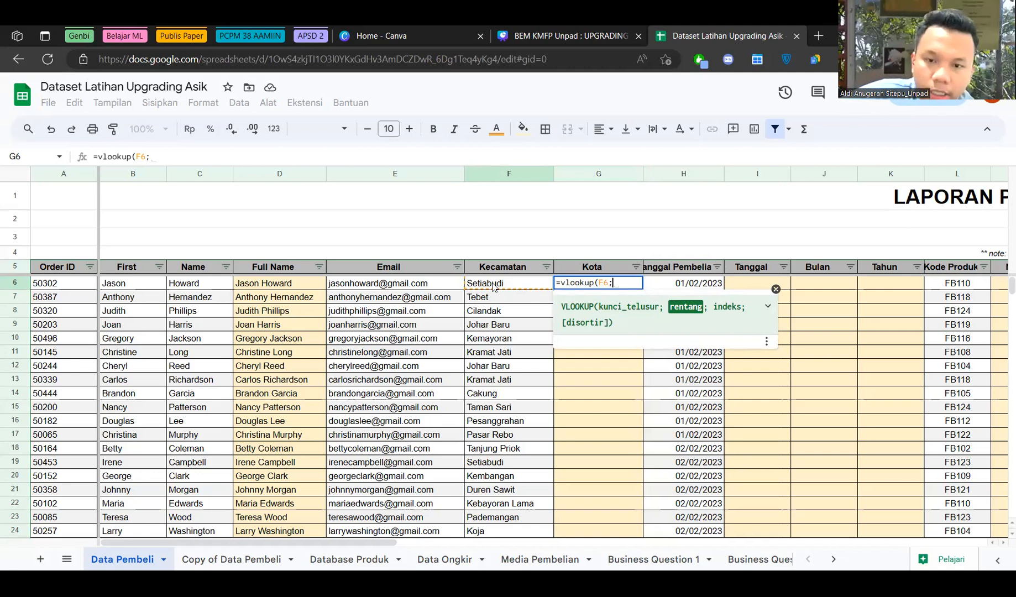
{"action": "double_click", "coordinate": [605, 284]}
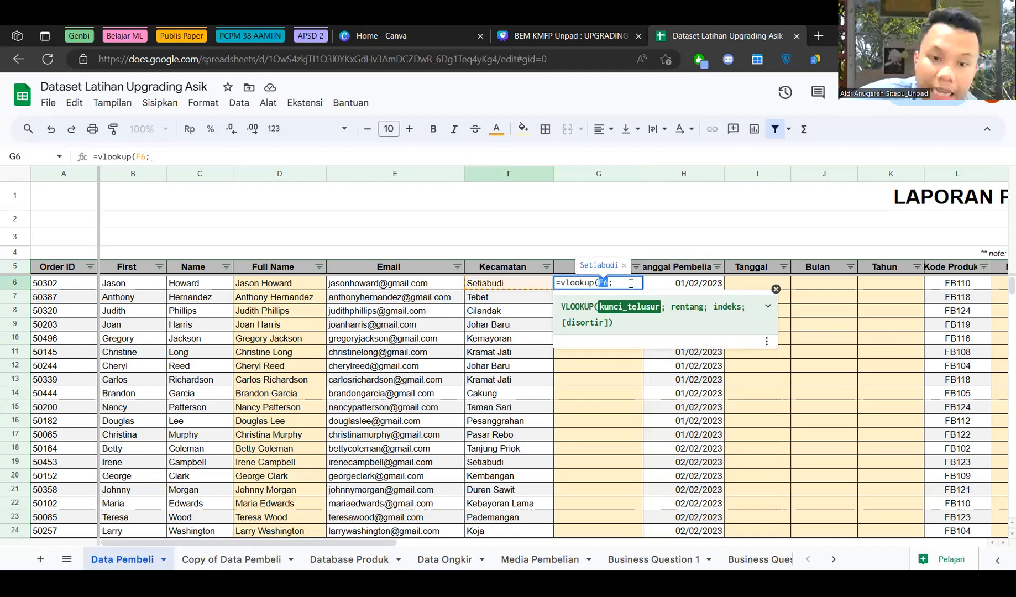
{"action": "left_click", "coordinate": [631, 283]}
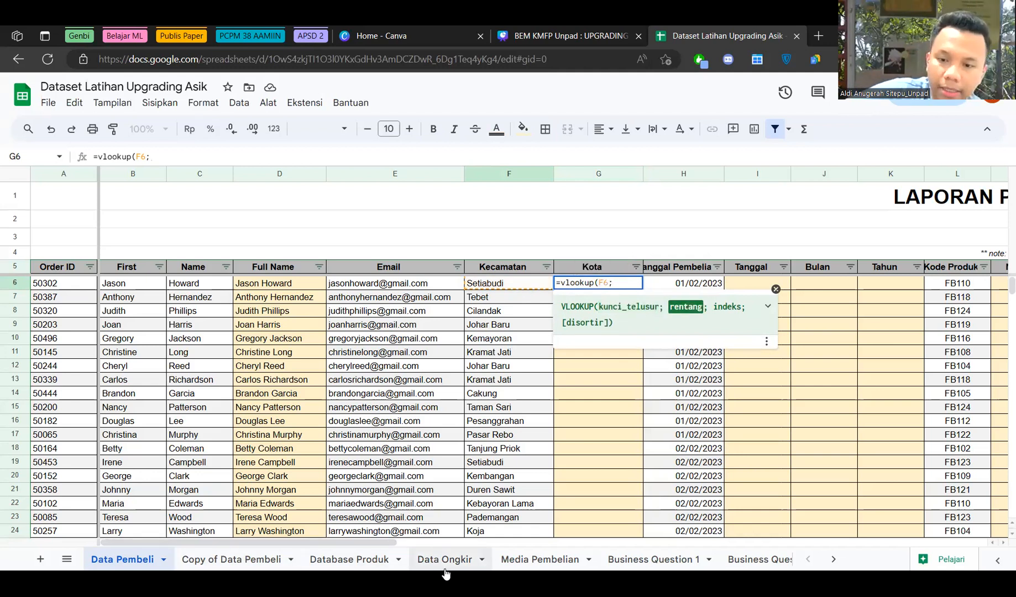
Examine the Kecamatan and Kota columns of the Data Ongkir sheet, and return to Data Pembeli.
{"action": "left_click", "coordinate": [349, 560]}
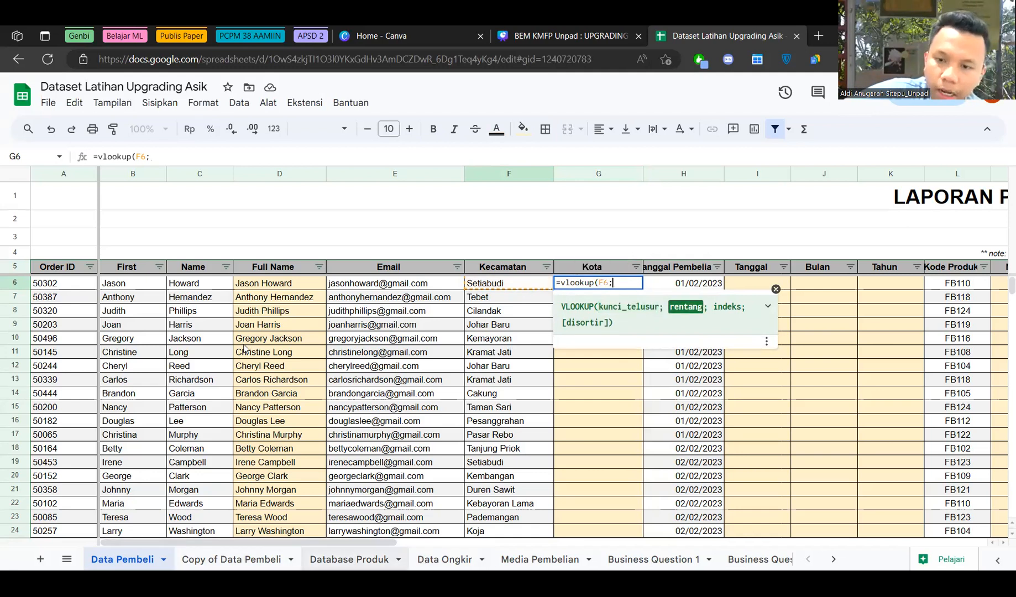
{"action": "left_click", "coordinate": [446, 559]}
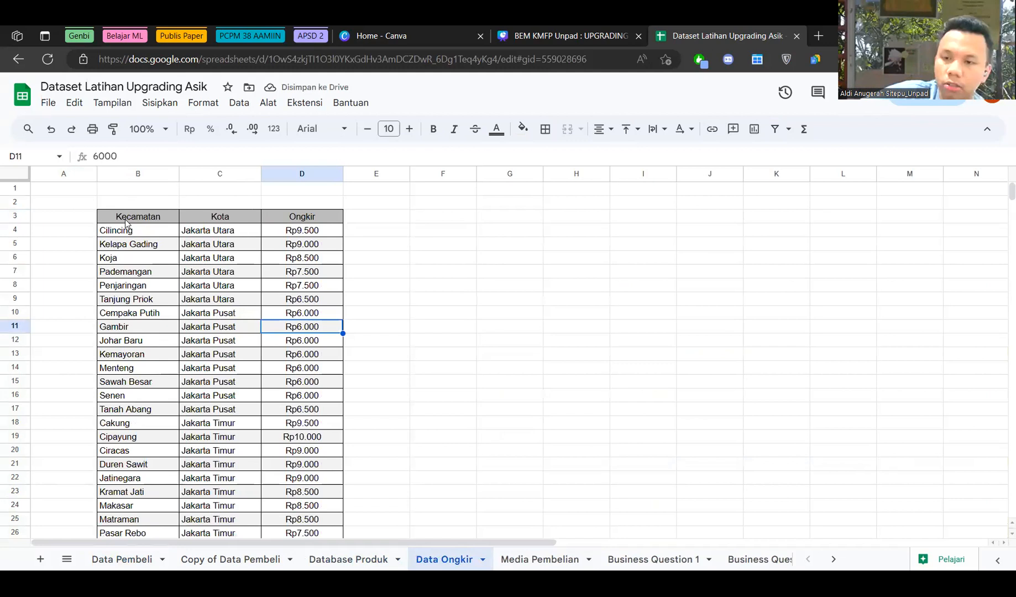
{"action": "left_click_drag", "start_coordinate": [210, 222], "coordinate": [220, 409]}
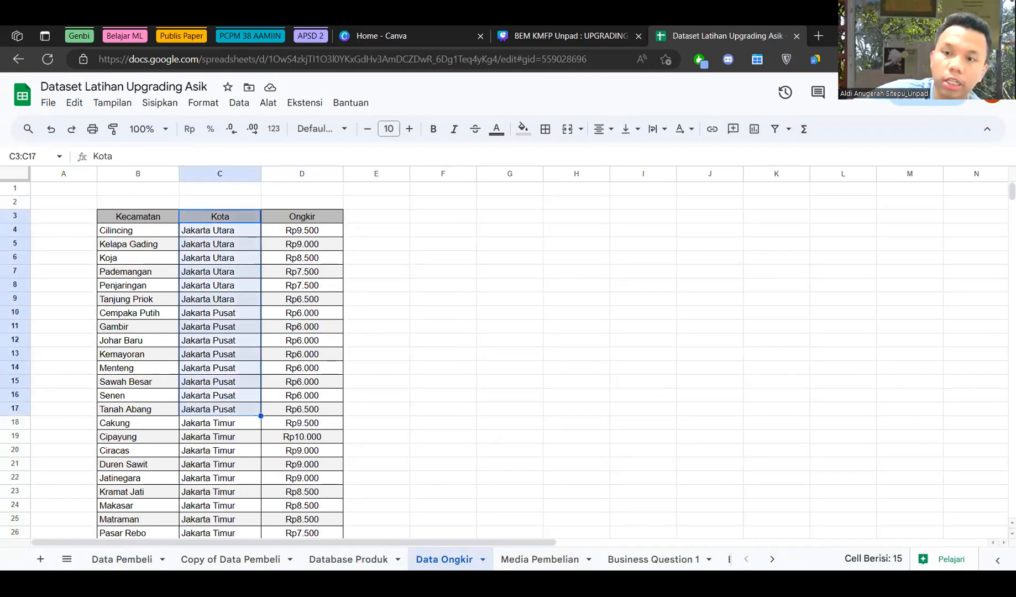
{"action": "left_click", "coordinate": [134, 561]}
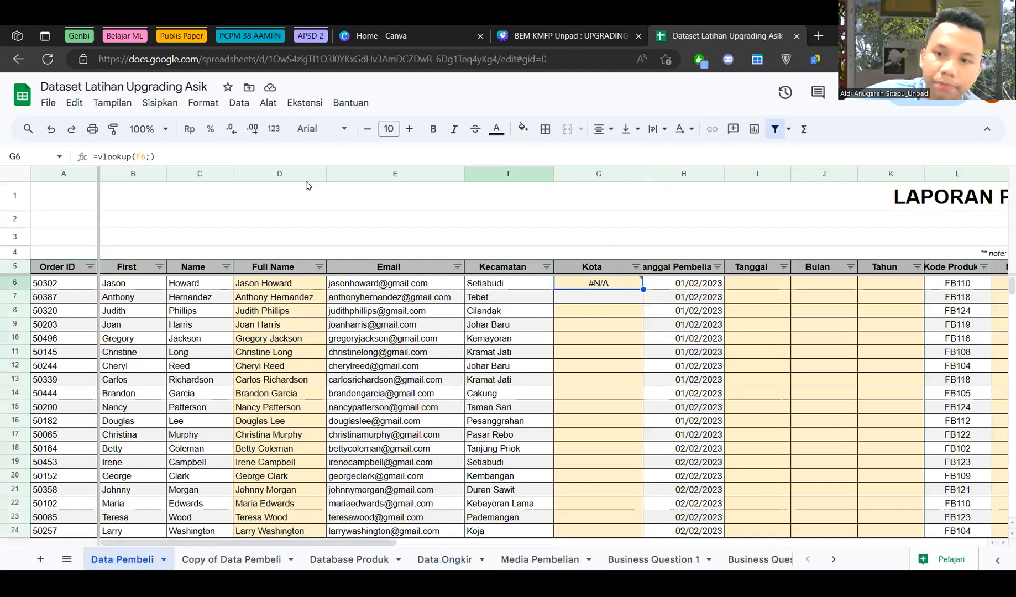
Add the range B4:D45 of the Data Ongkir sheet as the lookup range in the G6 VLOOKUP formula.
{"action": "double_click", "coordinate": [614, 282]}
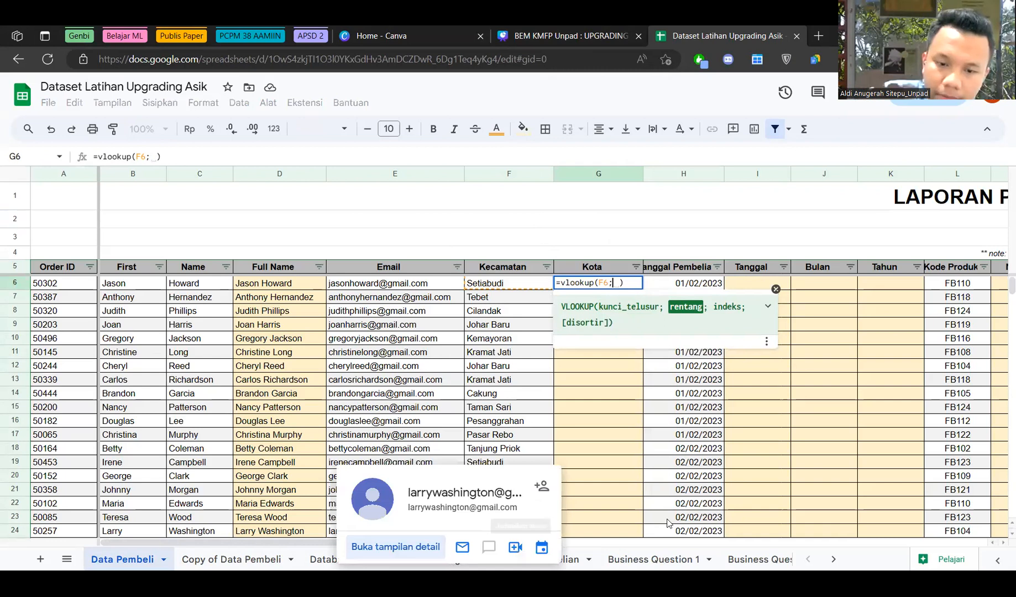
{"action": "left_click", "coordinate": [445, 559]}
{"action": "left_click_drag", "start_coordinate": [116, 230], "coordinate": [302, 354]}
{"action": "left_click_drag", "start_coordinate": [325, 471], "coordinate": [326, 437]}
{"action": "left_click_drag", "start_coordinate": [326, 367], "coordinate": [324, 386]}
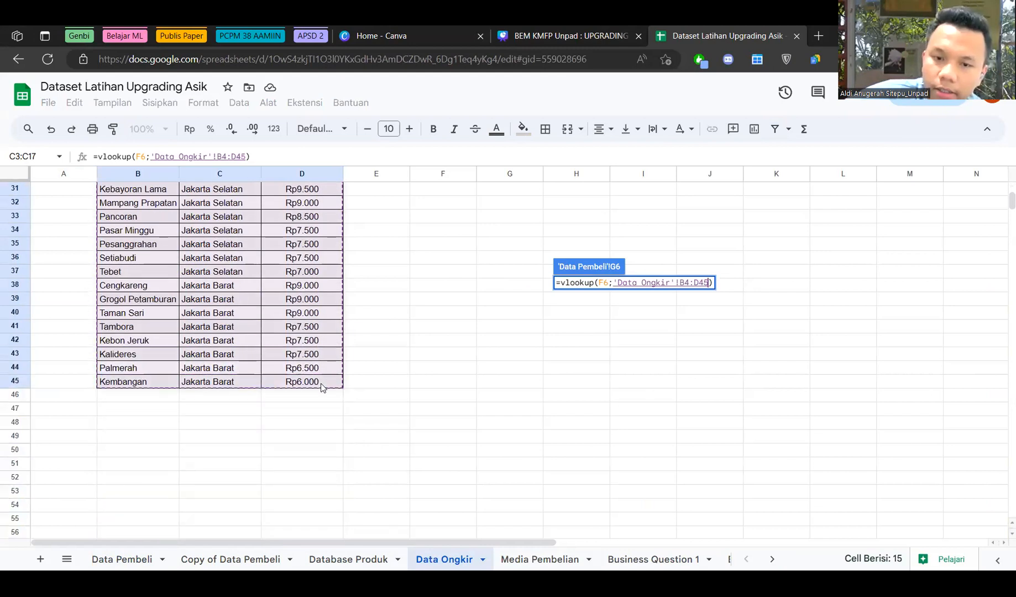
{"action": "type", "text": ";"}
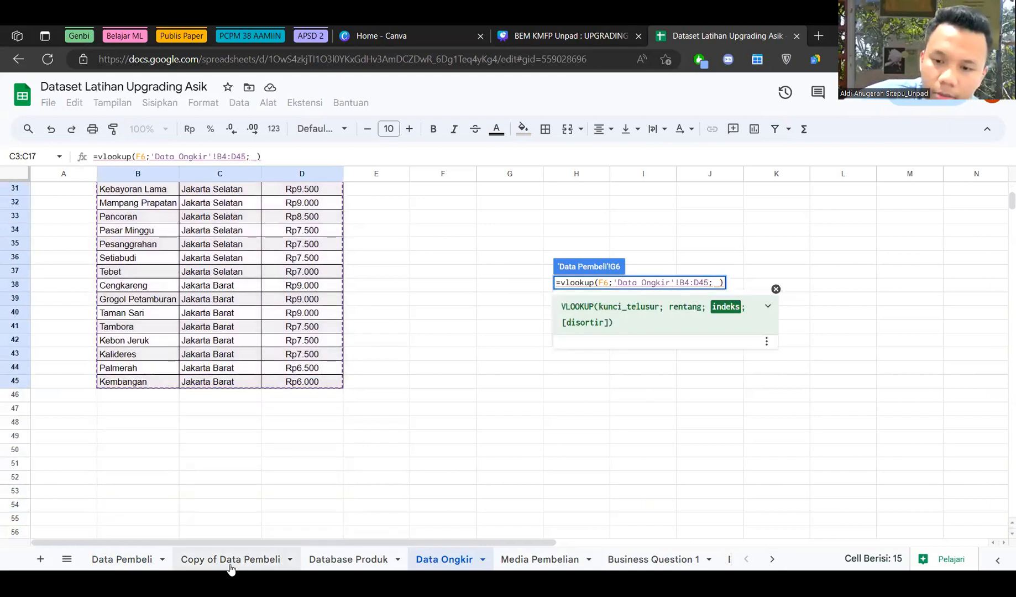
{"action": "left_click", "coordinate": [133, 560]}
{"action": "key", "text": "BackSpace"}
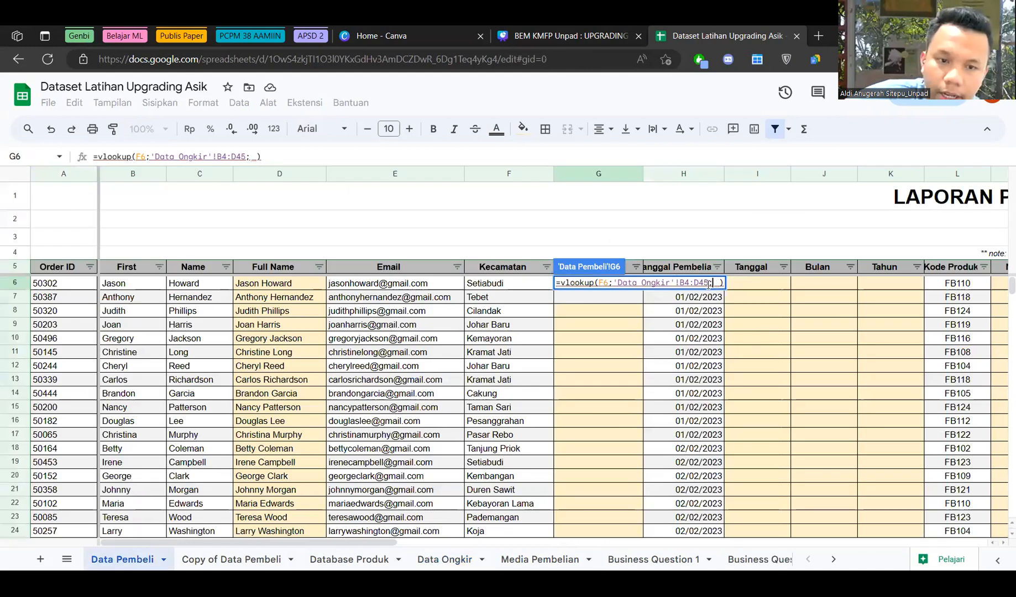
{"action": "left_click", "coordinate": [703, 282]}
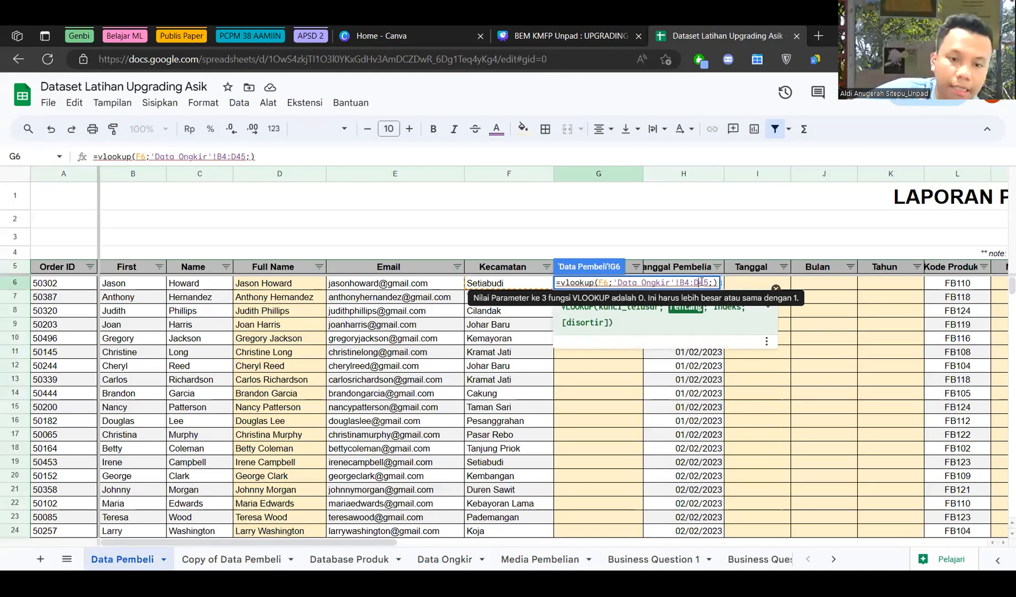
{"action": "left_click", "coordinate": [714, 283]}
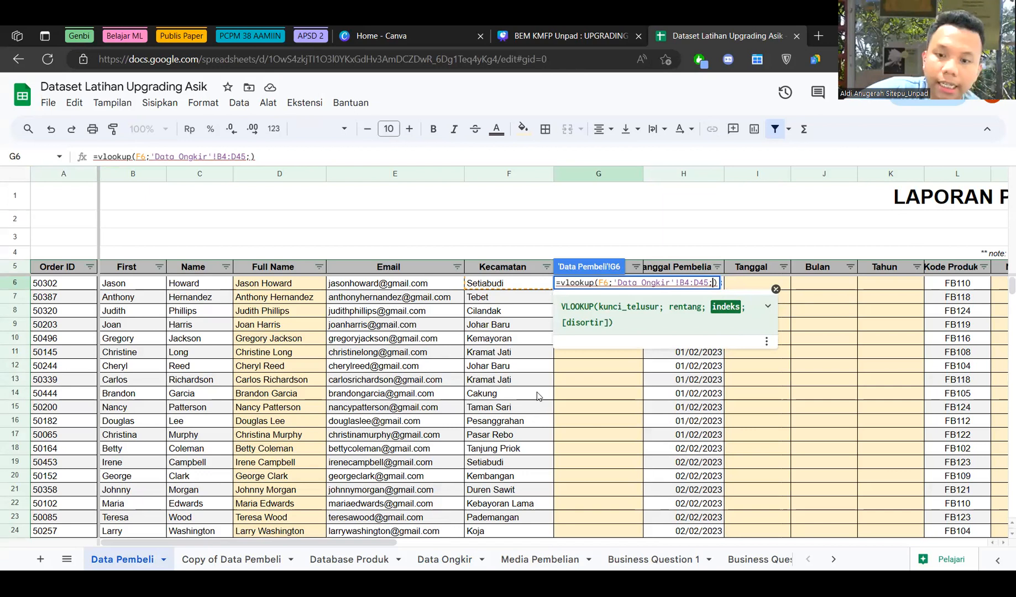
Check the column order in Data Ongkir and complete the G6 VLOOKUP with index 2 and sort argument 0.
{"action": "left_click", "coordinate": [445, 559]}
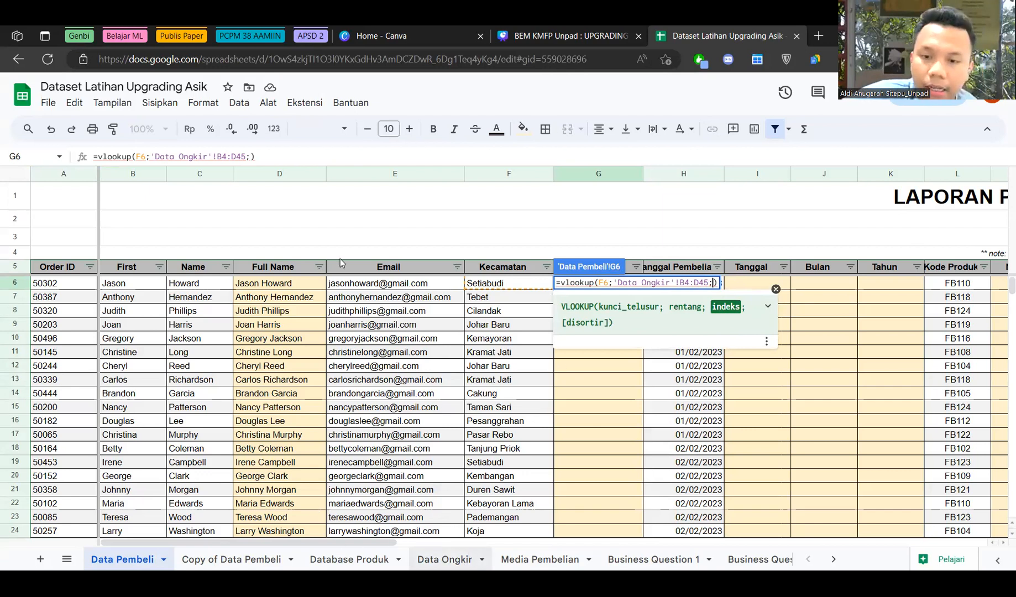
{"action": "scroll", "coordinate": [155, 257], "scroll_direction": "up", "scroll_amount": 10}
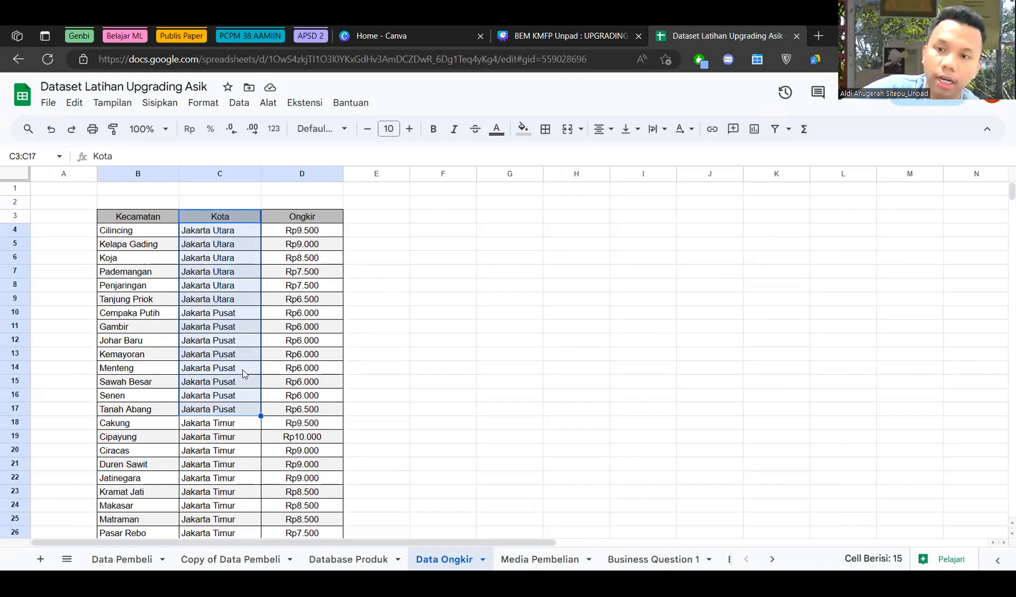
{"action": "left_click", "coordinate": [201, 555]}
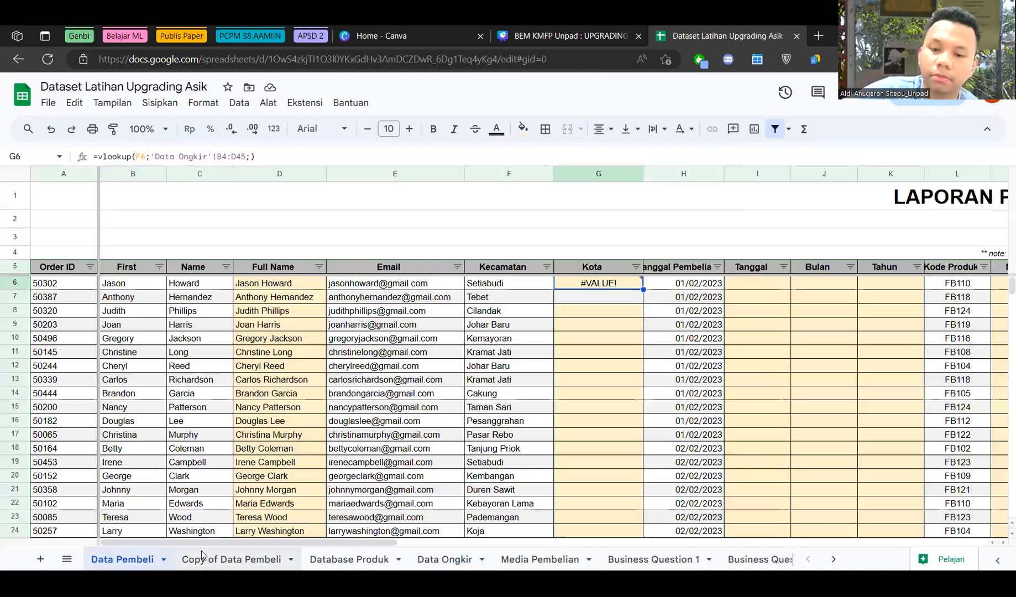
{"action": "left_click", "coordinate": [113, 559]}
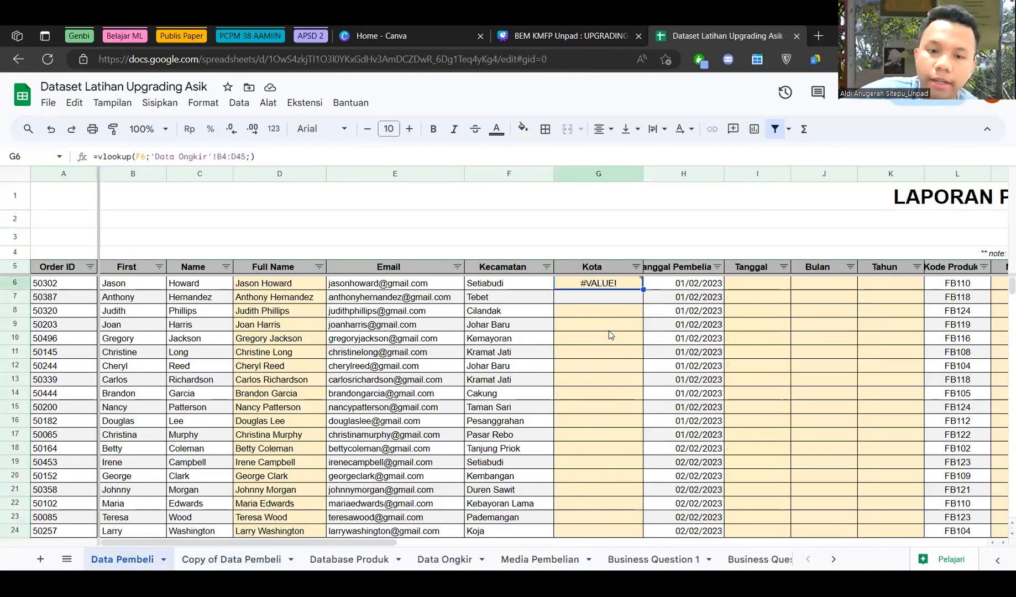
{"action": "double_click", "coordinate": [619, 285]}
{"action": "left_click", "coordinate": [713, 283]}
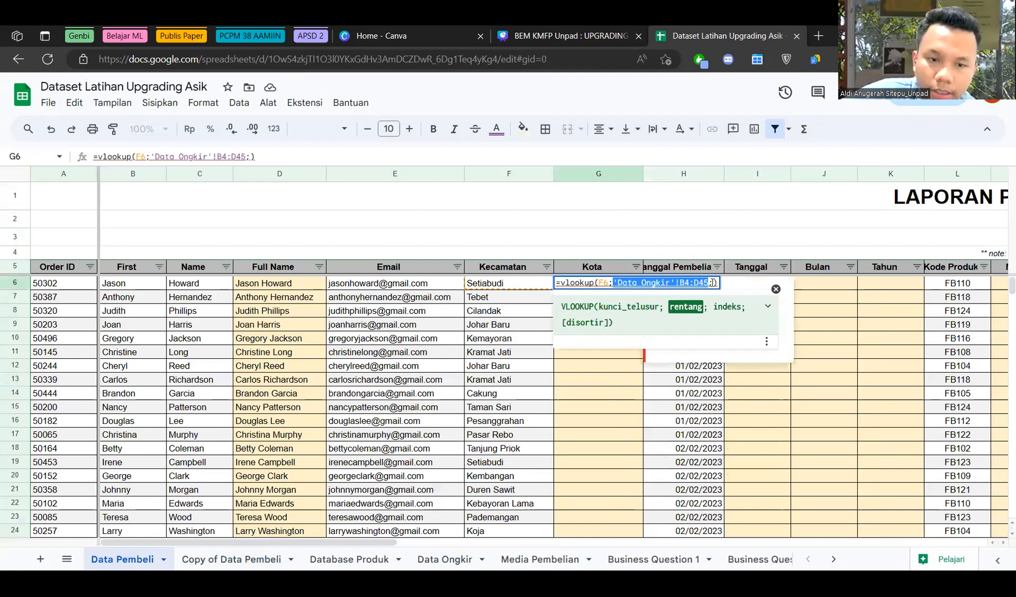
{"action": "type", "text": "2;0"}
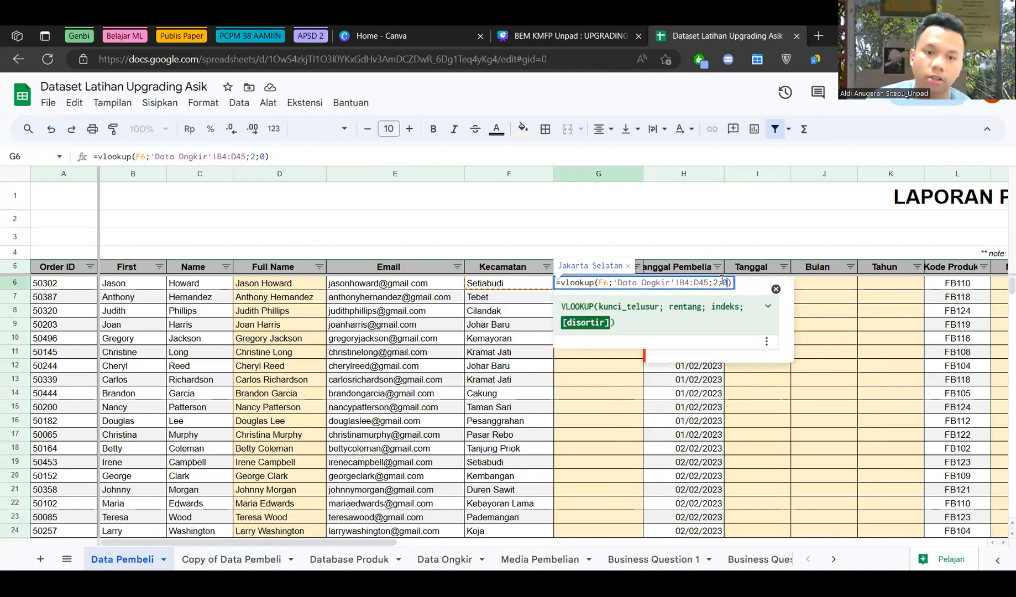
{"action": "key", "text": "Return"}
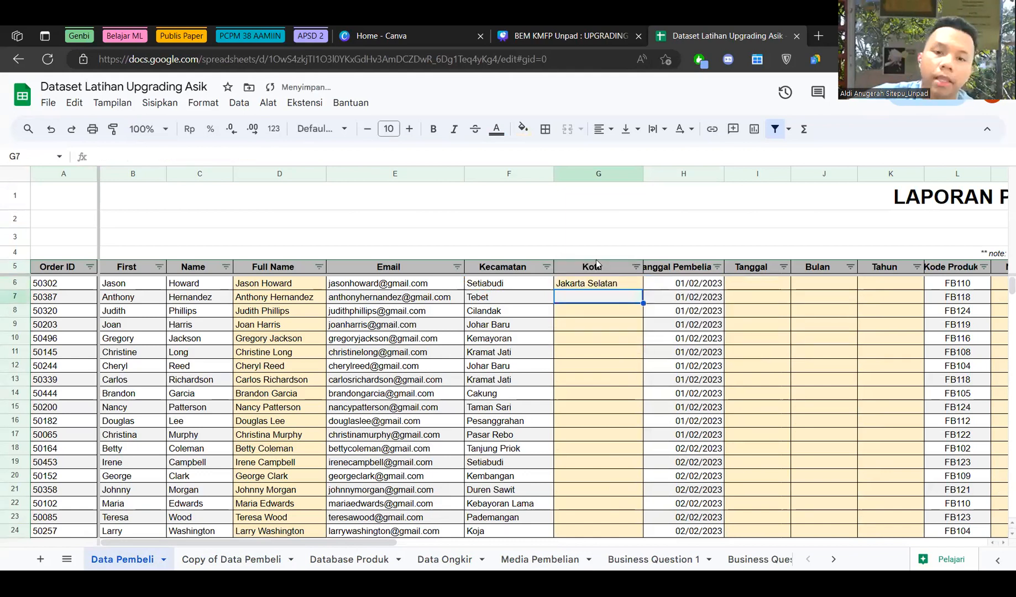
Fill the G6 formula down the Kota column to G504, with the lookup range fixed as $B$4:$D$45.
{"action": "left_click", "coordinate": [590, 287]}
{"action": "left_click", "coordinate": [522, 286]}
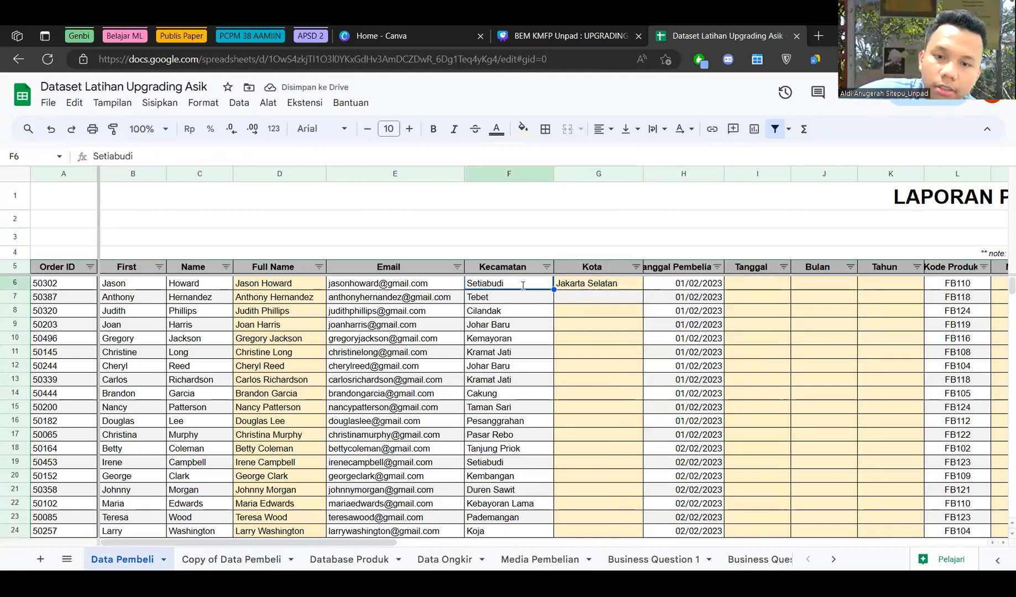
{"action": "double_click", "coordinate": [529, 286]}
{"action": "left_click", "coordinate": [597, 287]}
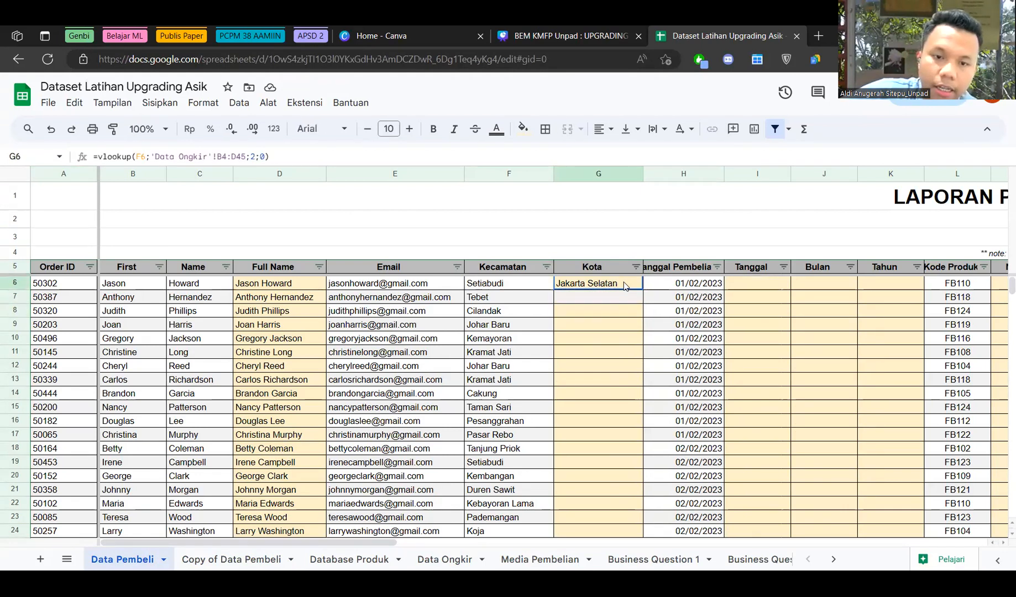
{"action": "double_click", "coordinate": [645, 286]}
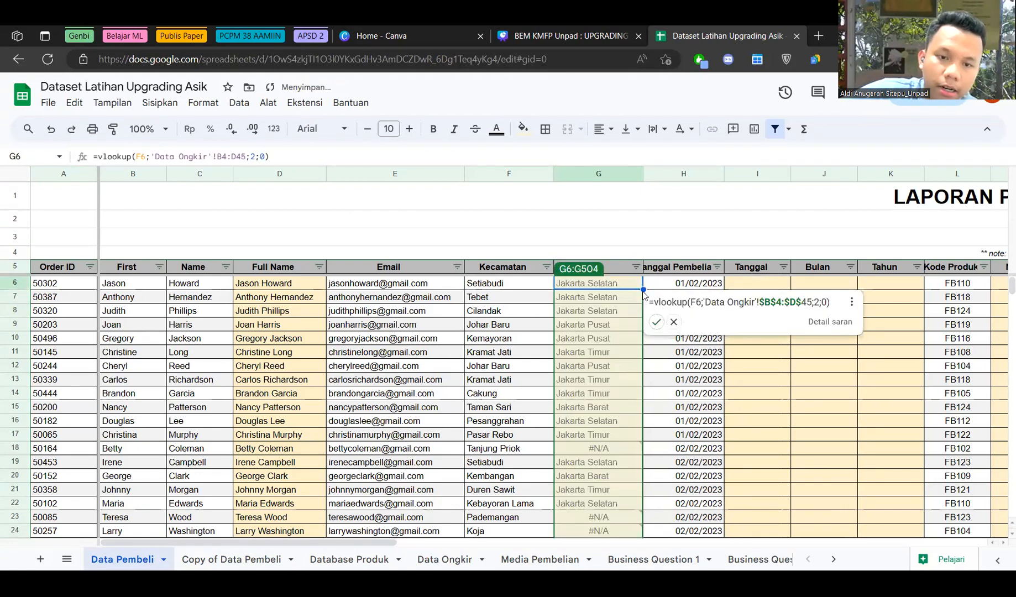
{"action": "left_click", "coordinate": [660, 326]}
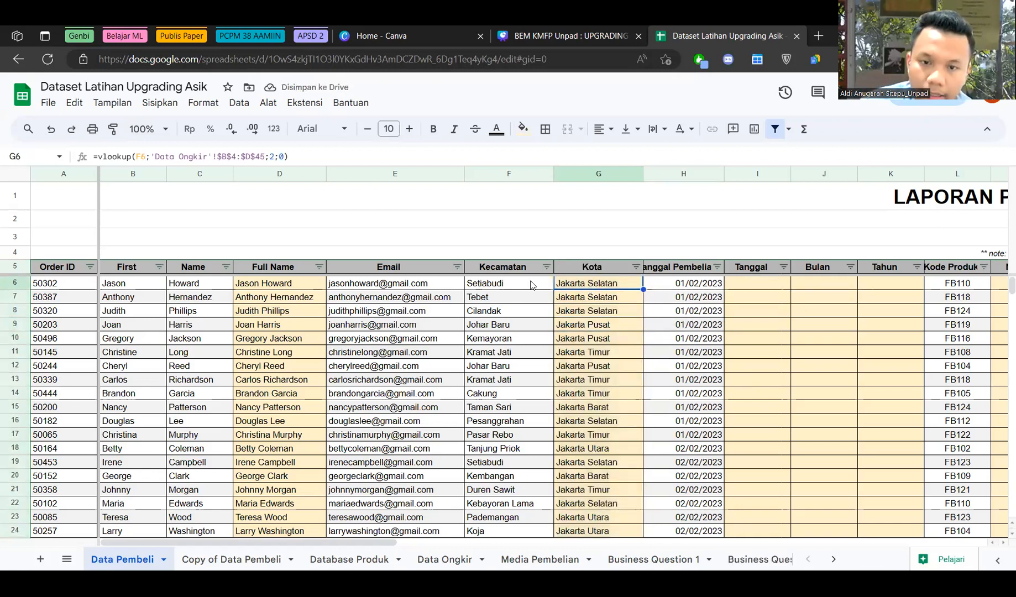
Find Setiabudi in the Data Ongkir sheet and compare its Kota with the lookup result in G6.
{"action": "left_click_drag", "start_coordinate": [530, 283], "coordinate": [617, 314]}
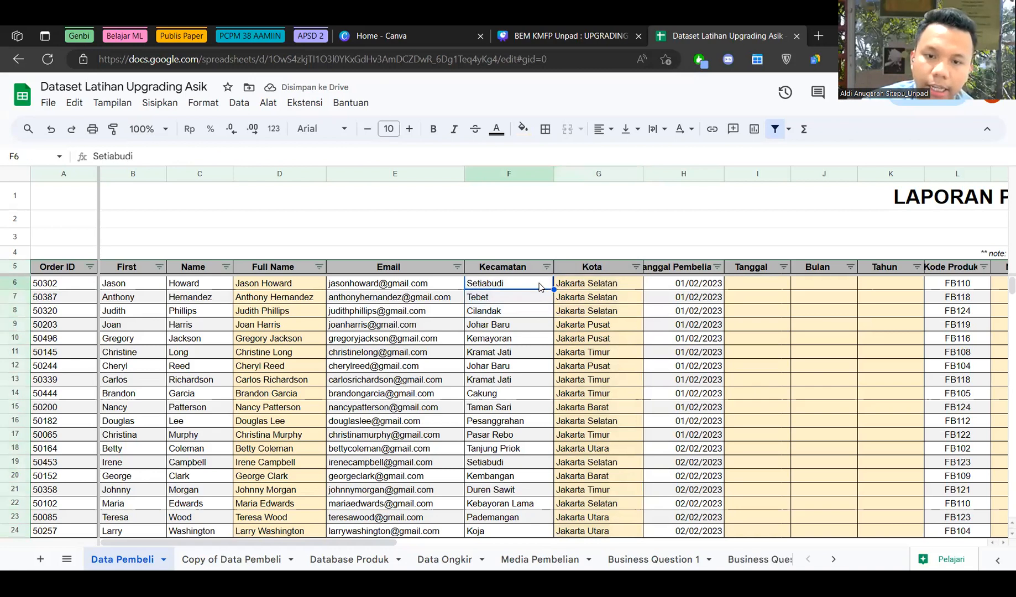
{"action": "left_click", "coordinate": [440, 559]}
{"action": "left_click", "coordinate": [131, 258]}
{"action": "scroll", "coordinate": [137, 416], "scroll_direction": "down", "scroll_amount": 5}
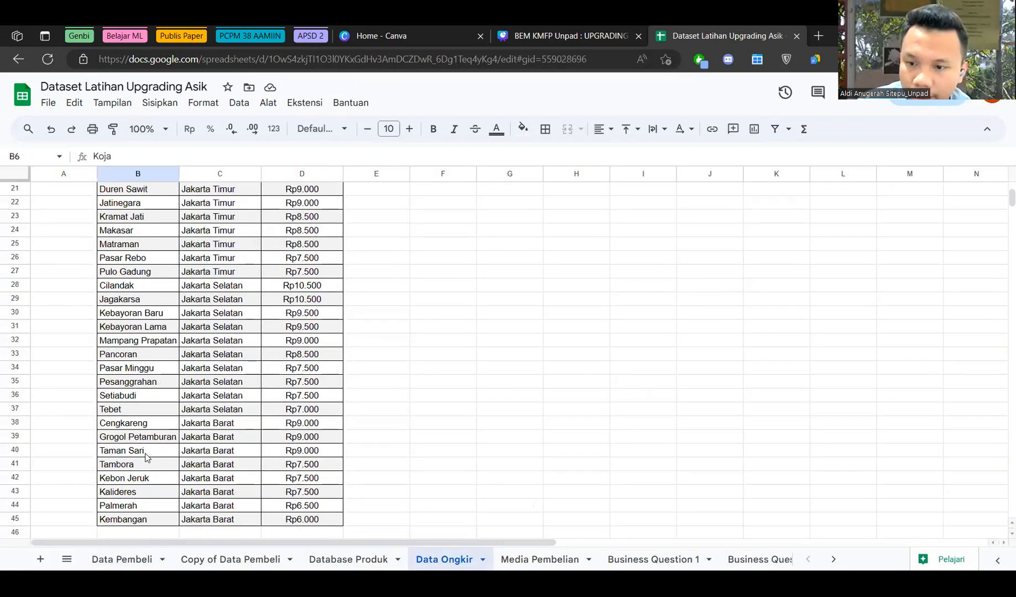
{"action": "scroll", "coordinate": [134, 437], "scroll_direction": "up", "scroll_amount": 2}
{"action": "scroll", "coordinate": [133, 428], "scroll_direction": "up", "scroll_amount": 3}
{"action": "left_click", "coordinate": [133, 235]}
{"action": "key", "text": "ctrl+f"}
{"action": "type", "text": "set"}
{"action": "key", "text": "Escape"}
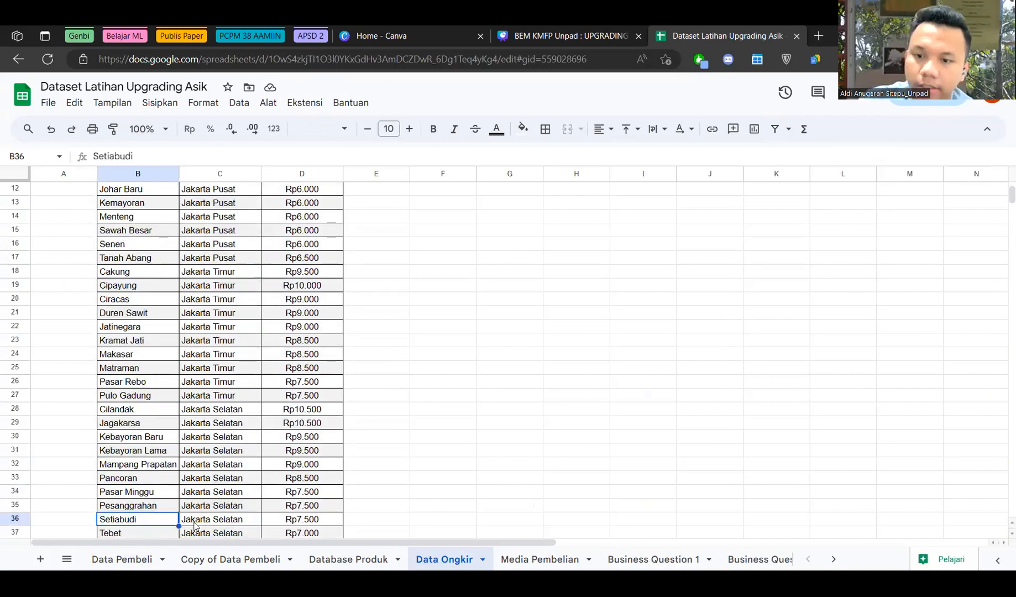
{"action": "left_click", "coordinate": [194, 521]}
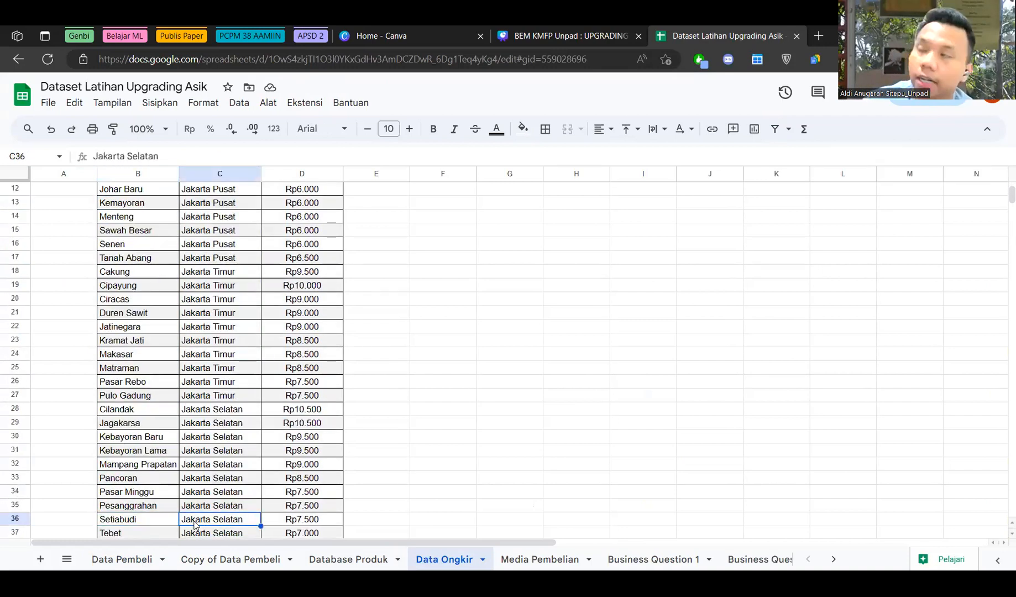
{"action": "left_click", "coordinate": [140, 521]}
{"action": "left_click", "coordinate": [211, 519]}
Find Tebet in the Data Ongkir sheet and compare its Kota with the lookup result in G7 of Data Pembeli.
{"action": "left_click", "coordinate": [141, 559]}
{"action": "left_click", "coordinate": [526, 302]}
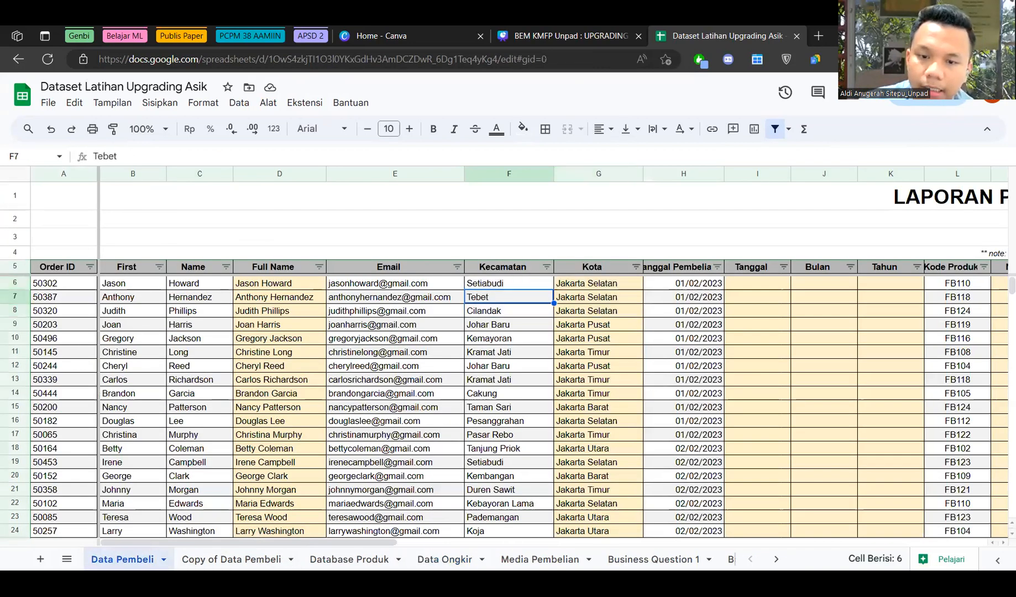
{"action": "left_click", "coordinate": [445, 560]}
{"action": "left_click", "coordinate": [185, 277]}
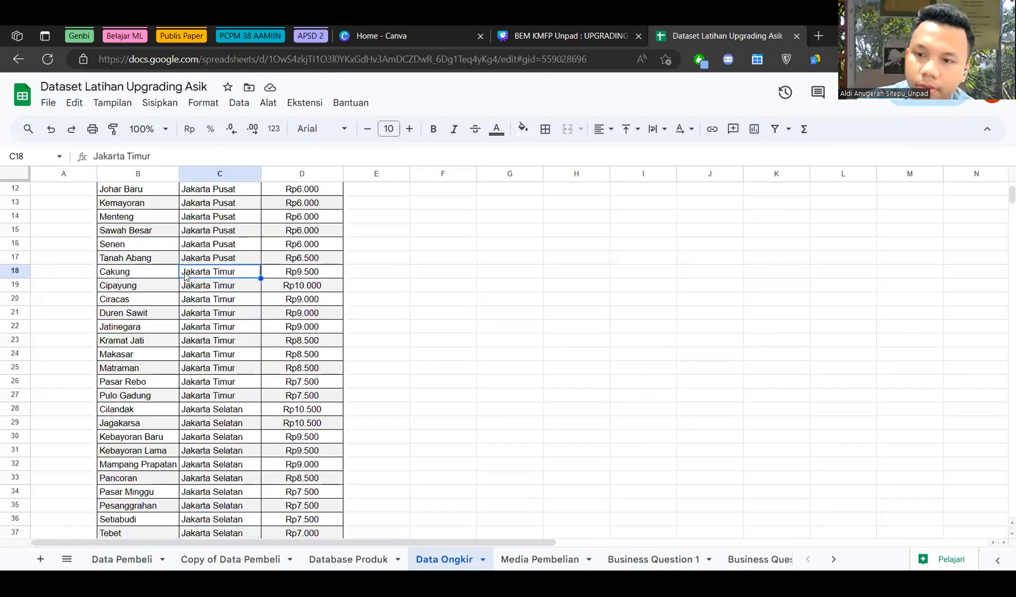
{"action": "key", "text": "ctrl+f"}
{"action": "type", "text": "tebet"}
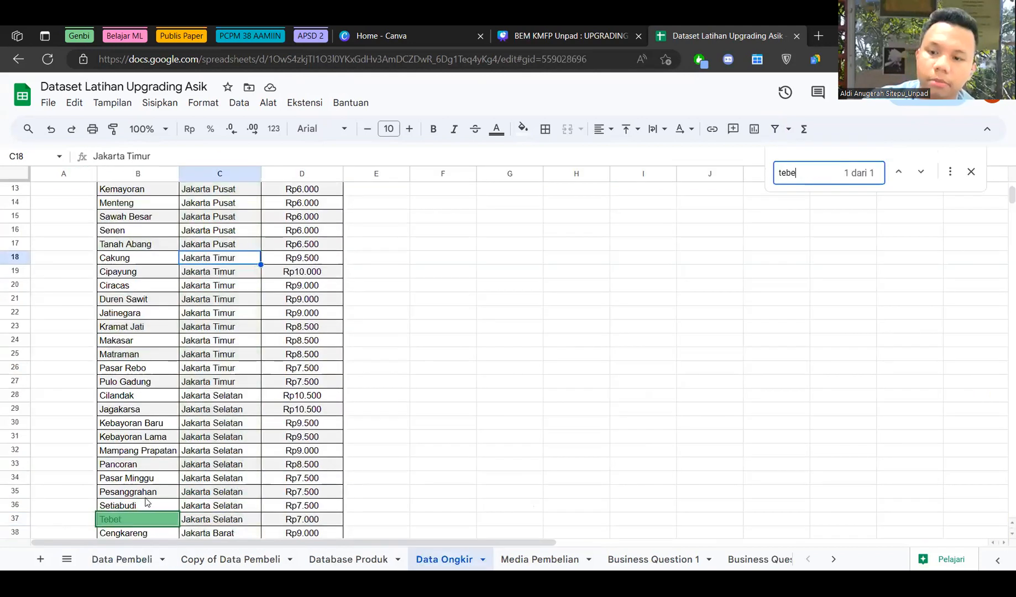
{"action": "key", "text": "Escape"}
{"action": "left_click", "coordinate": [151, 551]}
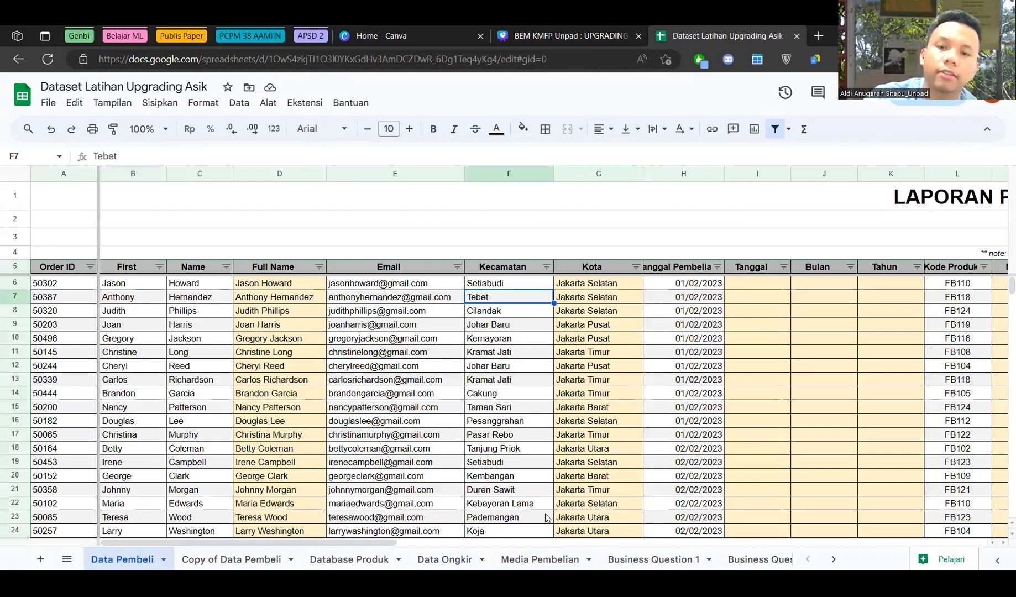
Find Cilandak in the Data Ongkir sheet and compare its Kota with the lookup result in G8 of Data Pembeli.
{"action": "left_click", "coordinate": [445, 559]}
{"action": "left_click", "coordinate": [218, 287]}
{"action": "key", "text": "ctrl+f"}
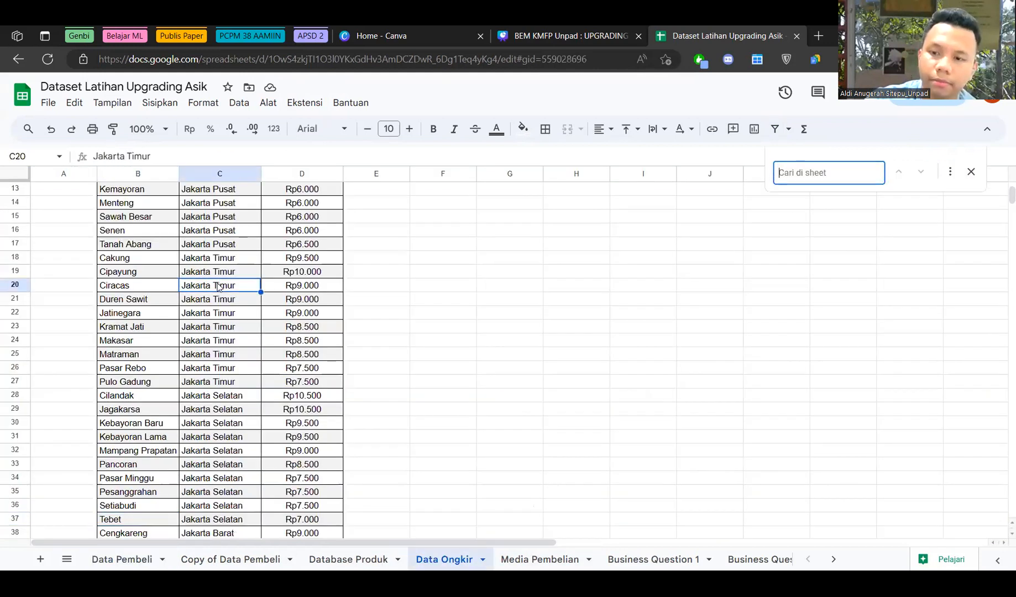
{"action": "type", "text": "cila"}
{"action": "key", "text": "Escape"}
{"action": "left_click", "coordinate": [119, 555]}
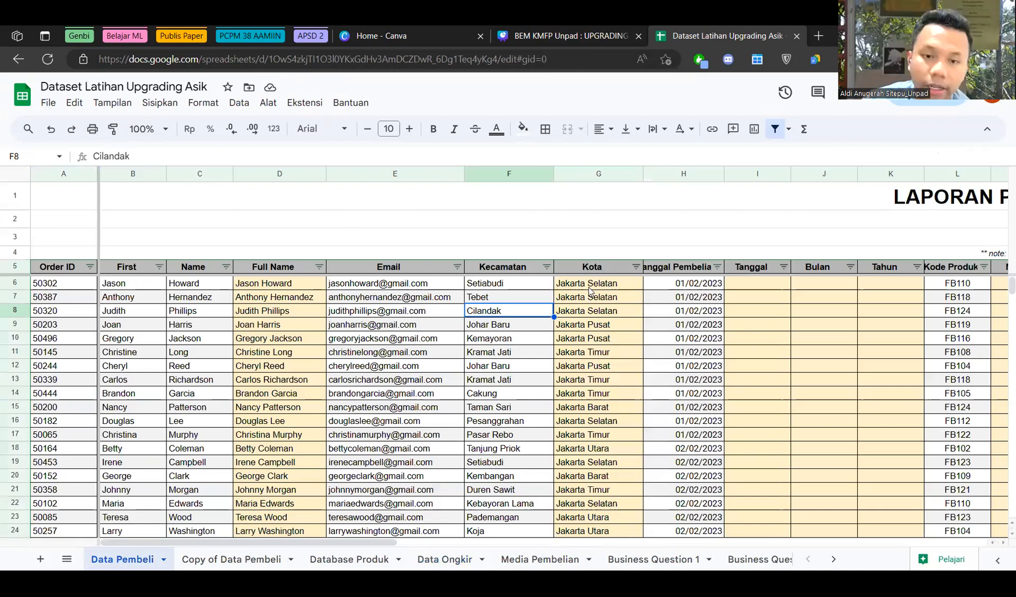
Examine the search key F6 and the range $B$4:$D$45 in the G6 VLOOKUP against the Data Ongkir table.
{"action": "left_click", "coordinate": [592, 286]}
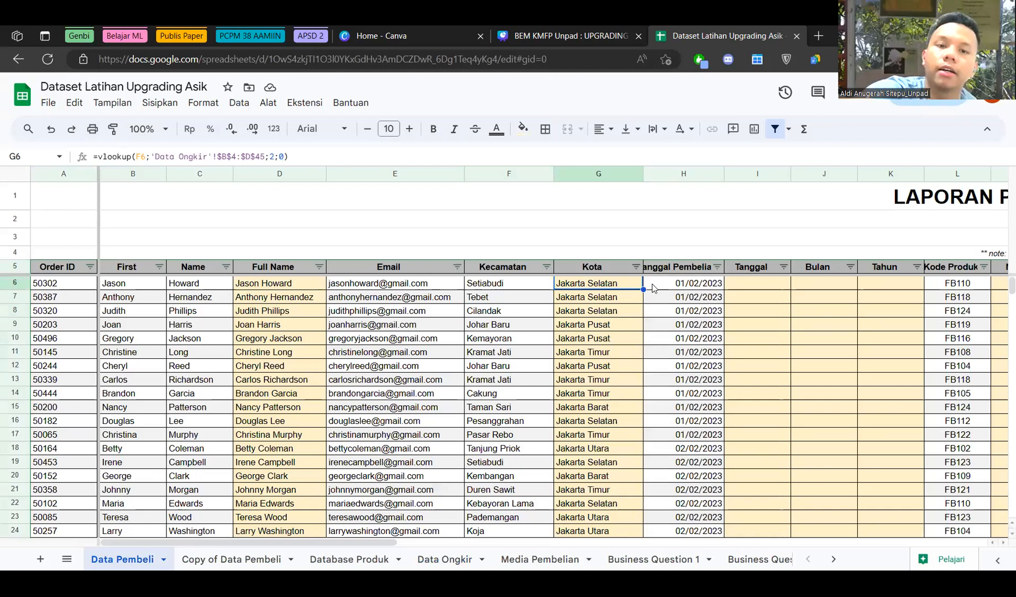
{"action": "left_click", "coordinate": [545, 286]}
{"action": "triple_click", "coordinate": [592, 281]}
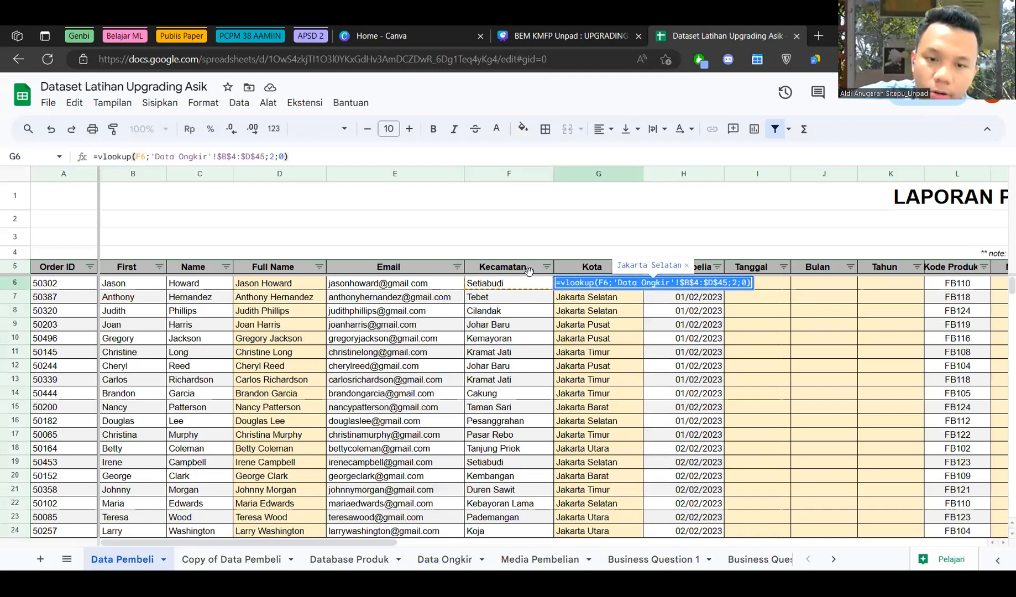
{"action": "left_click", "coordinate": [600, 283]}
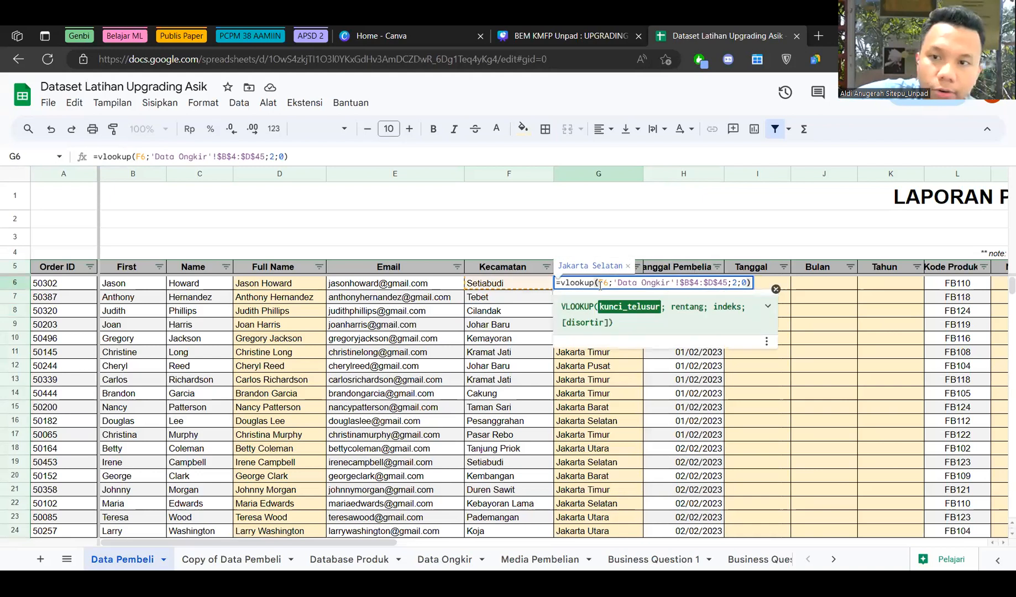
{"action": "double_click", "coordinate": [604, 283]}
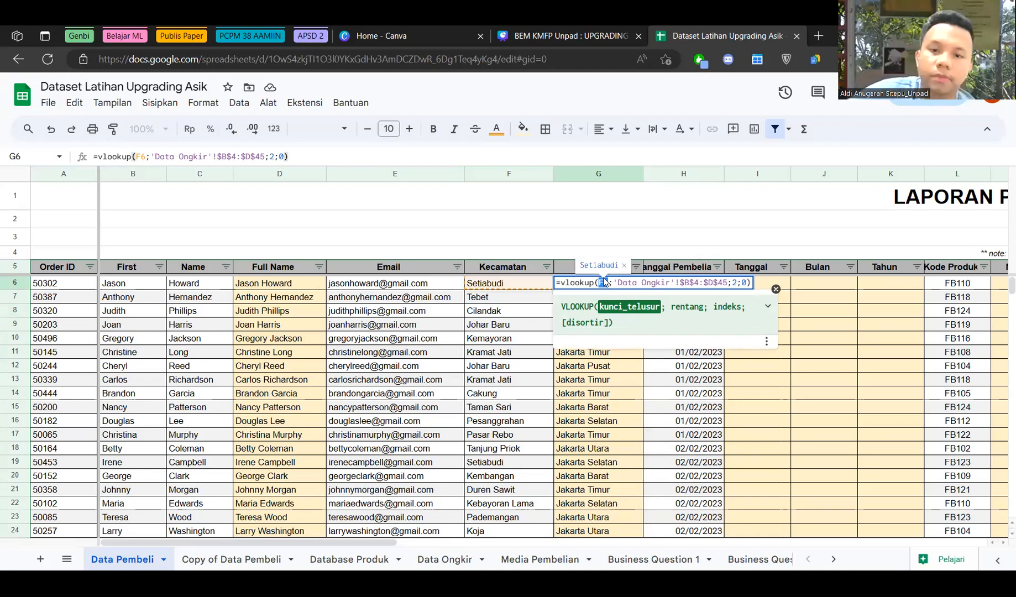
{"action": "left_click_drag", "start_coordinate": [615, 283], "coordinate": [699, 284]}
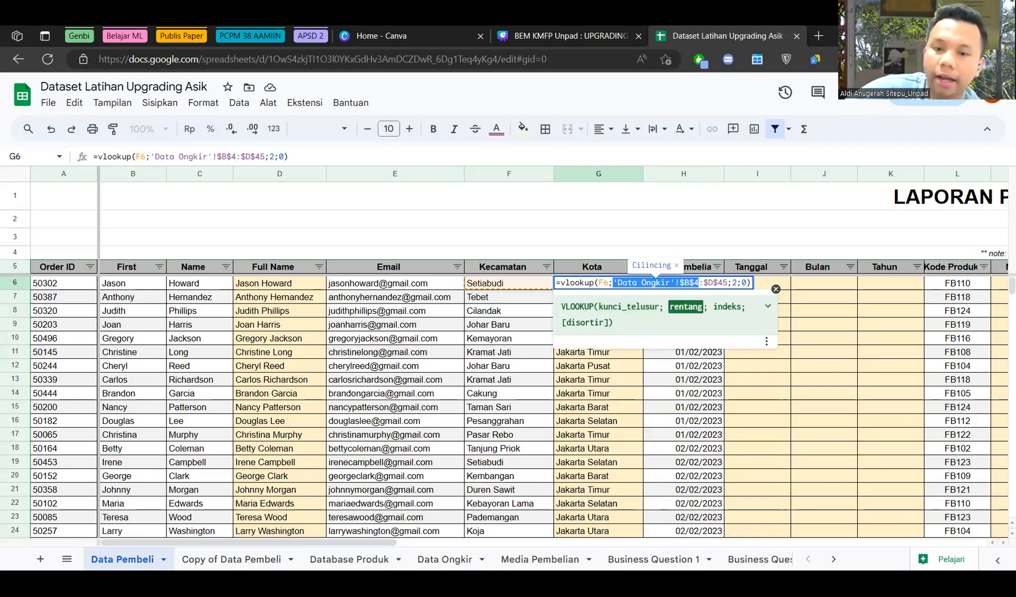
{"action": "left_click", "coordinate": [343, 559]}
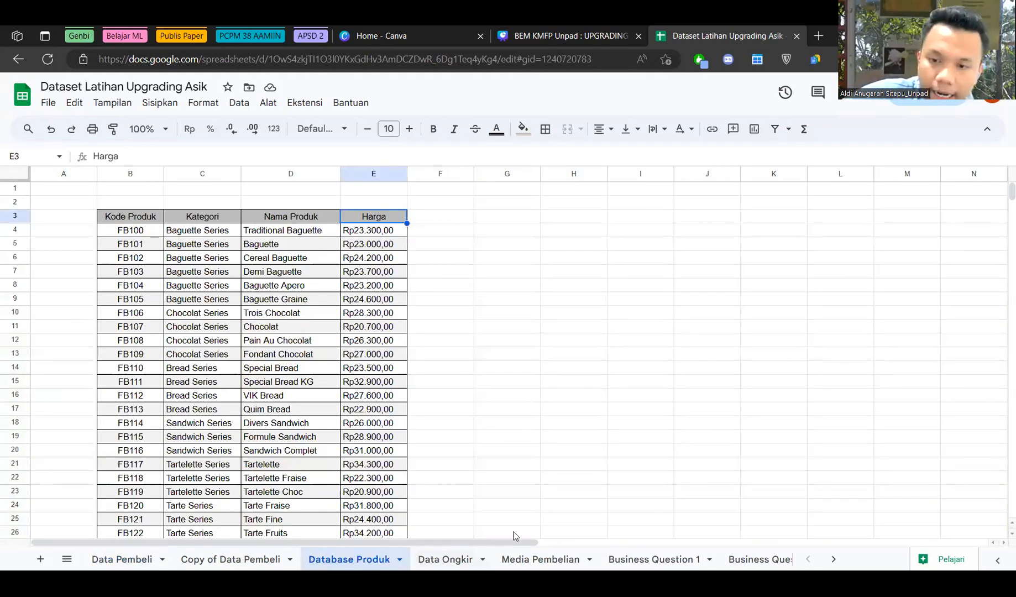
{"action": "left_click", "coordinate": [445, 559]}
{"action": "scroll", "coordinate": [168, 278], "scroll_direction": "up", "scroll_amount": 4}
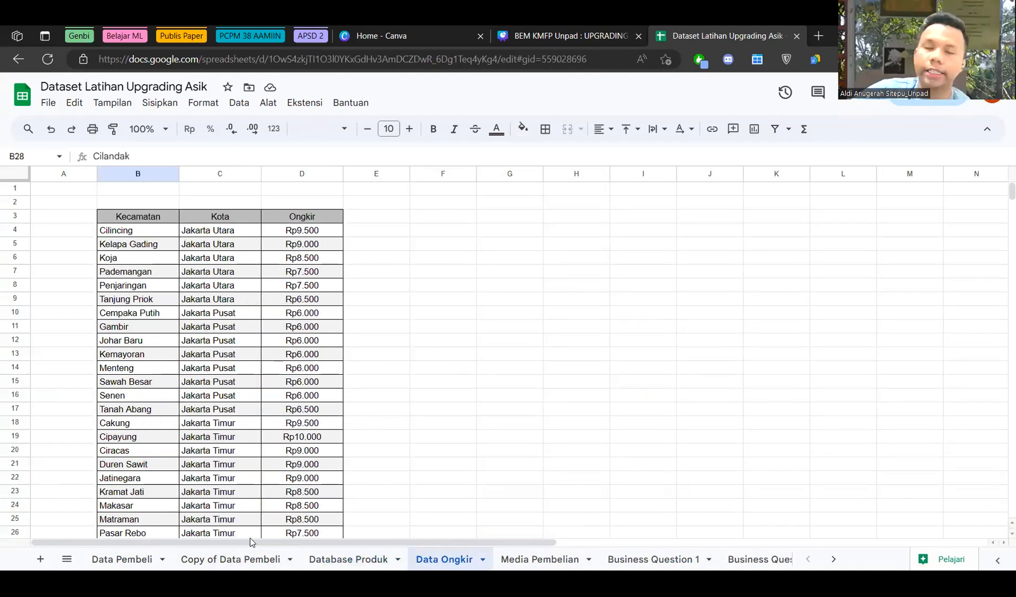
{"action": "left_click", "coordinate": [230, 559]}
{"action": "left_click", "coordinate": [122, 559]}
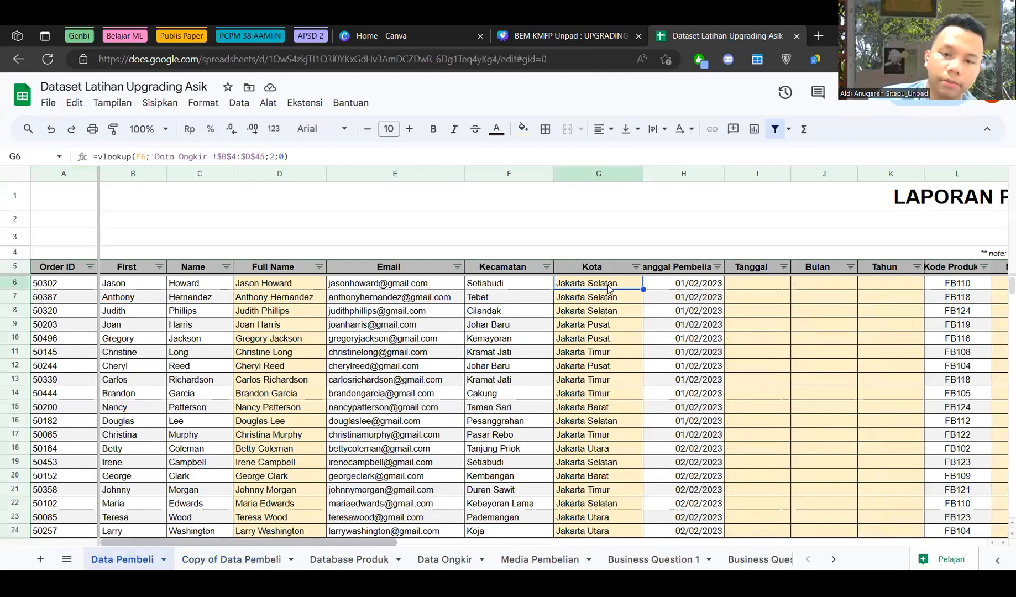
Check the index argument of the G6 VLOOKUP against the position of the Kota column in Data Ongkir.
{"action": "double_click", "coordinate": [608, 283]}
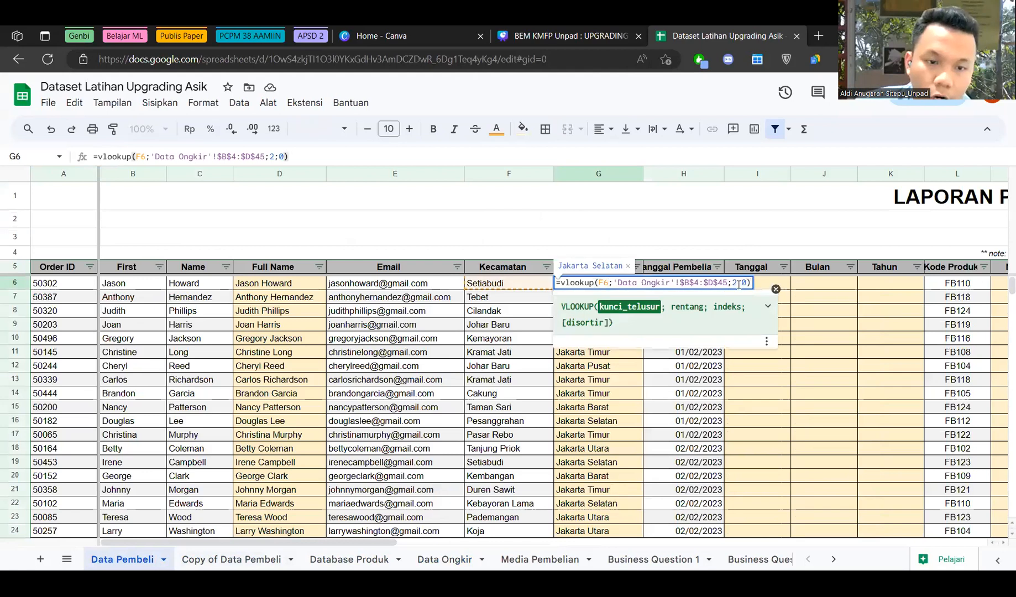
{"action": "double_click", "coordinate": [735, 283]}
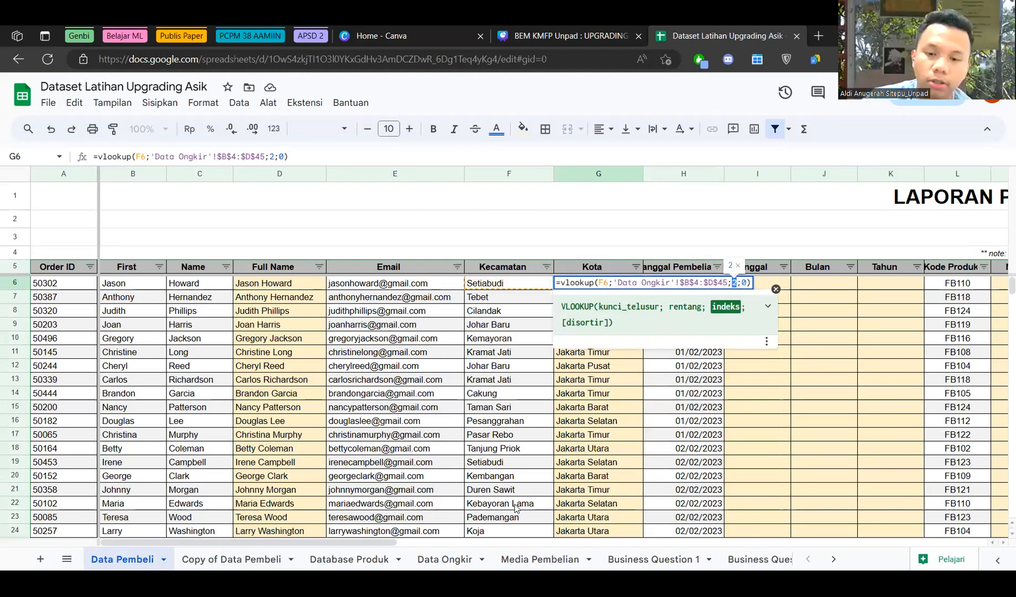
{"action": "left_click", "coordinate": [443, 559]}
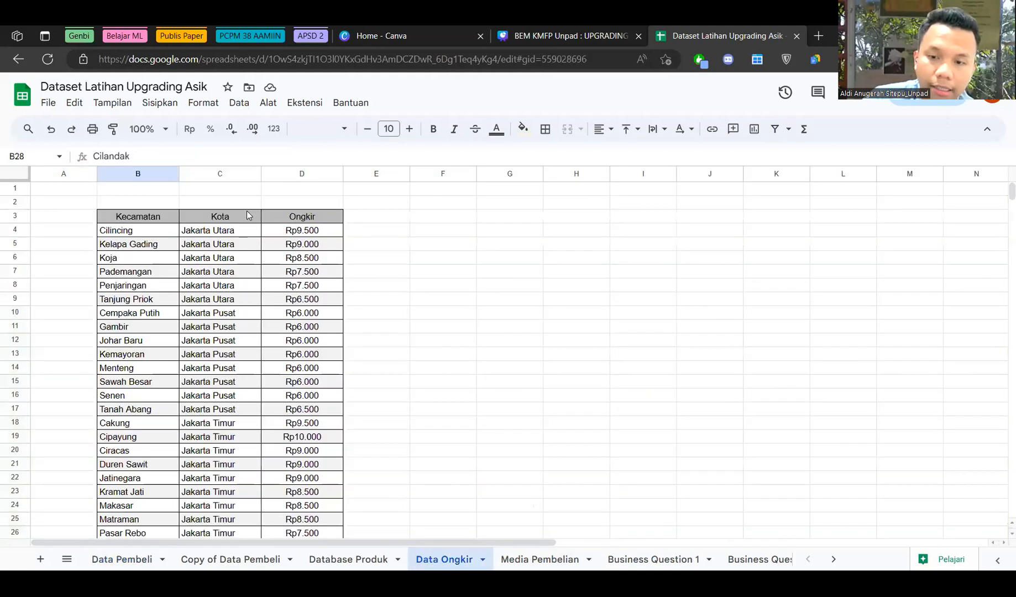
{"action": "left_click", "coordinate": [195, 218]}
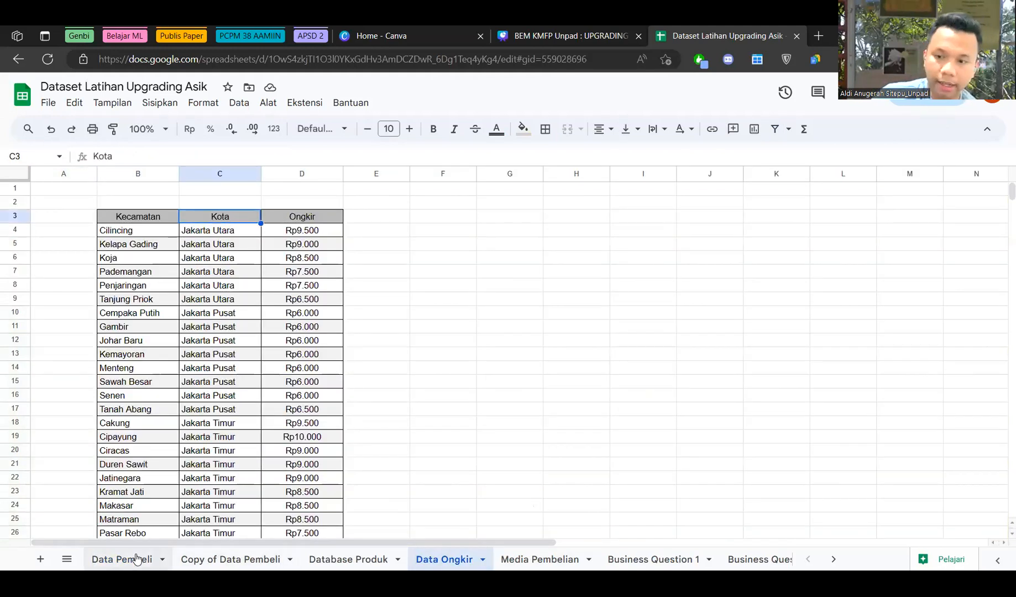
{"action": "left_click", "coordinate": [123, 559]}
Review the VLOOKUP formulas in the Kota column of Data Pembeli from G6 down to G13.
{"action": "double_click", "coordinate": [615, 286]}
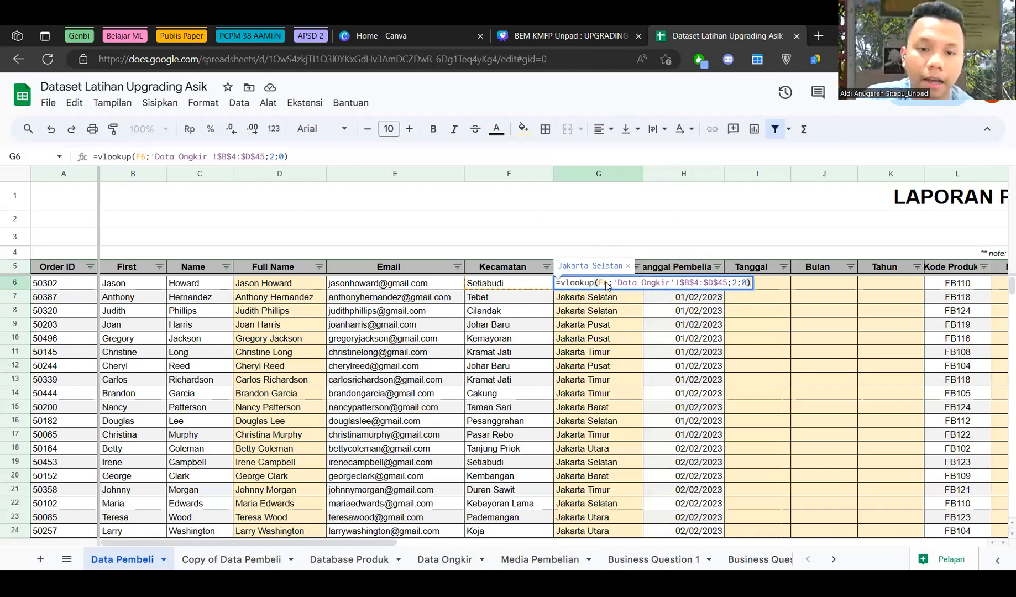
{"action": "left_click", "coordinate": [675, 311]}
{"action": "left_click", "coordinate": [608, 284]}
{"action": "left_click", "coordinate": [615, 312]}
{"action": "left_click", "coordinate": [616, 327]}
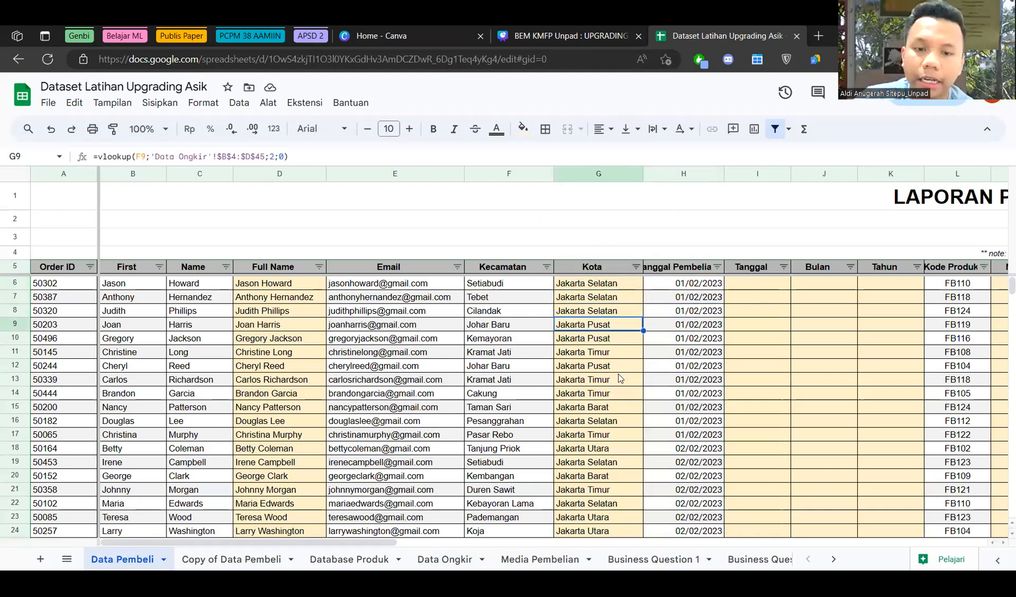
{"action": "left_click_drag", "start_coordinate": [619, 375], "coordinate": [612, 365]}
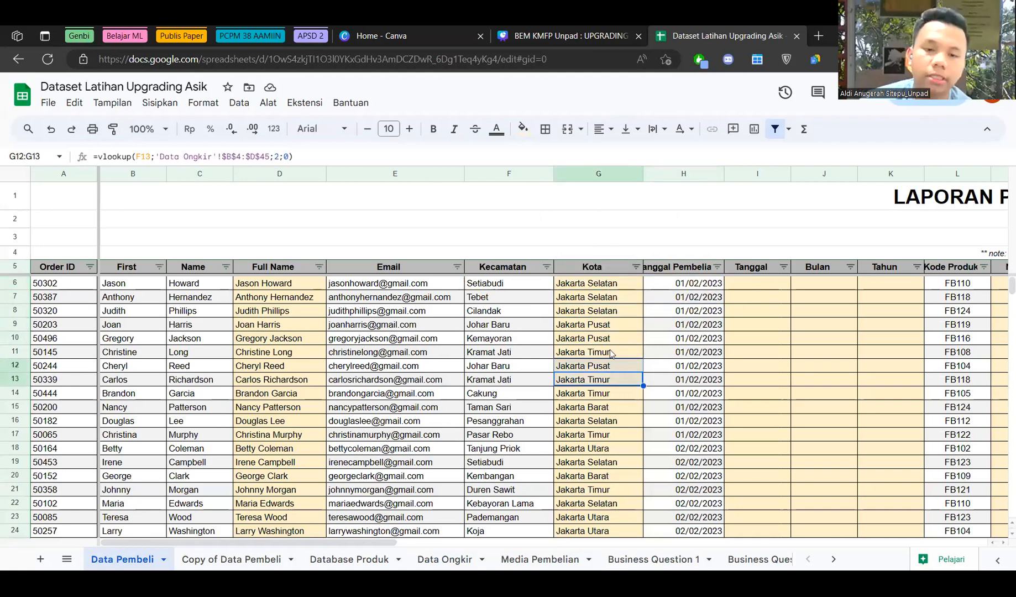
Try a LEFT formula in Tanggal cell I6 that extracts the first 2 characters of the purchase date in H6.
{"action": "left_click", "coordinate": [740, 283]}
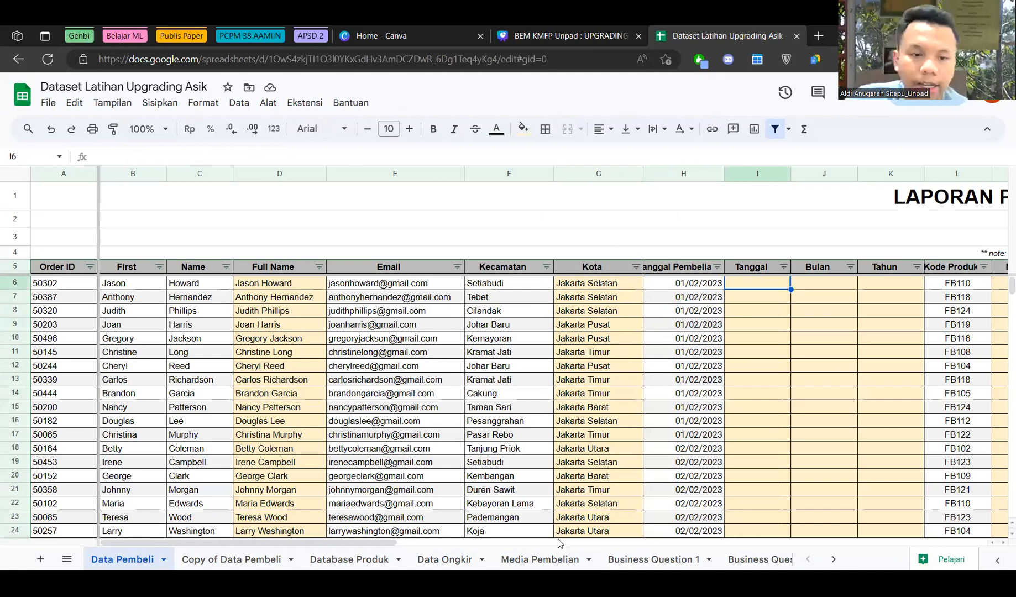
{"action": "left_click_drag", "start_coordinate": [332, 541], "coordinate": [459, 542]}
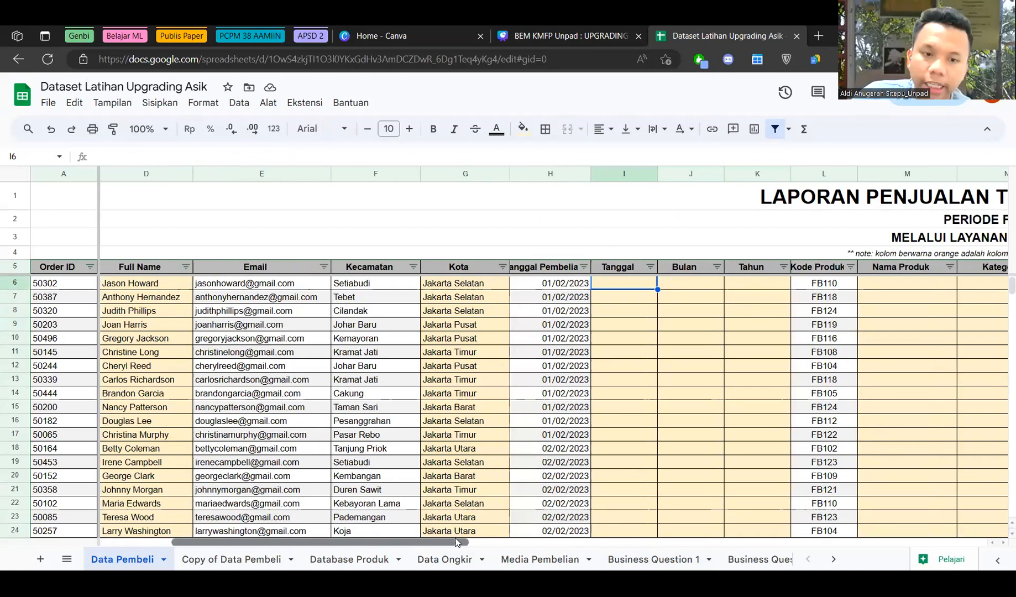
{"action": "scroll", "coordinate": [404, 286], "scroll_direction": "right", "scroll_amount": 1}
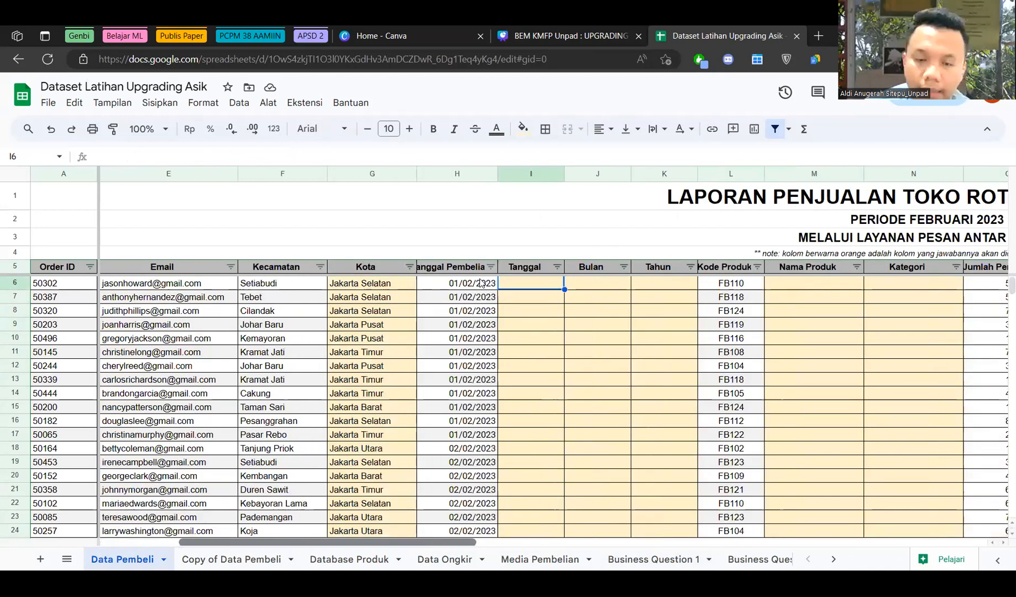
{"action": "scroll", "coordinate": [407, 283], "scroll_direction": "right", "scroll_amount": 1}
{"action": "double_click", "coordinate": [408, 283]}
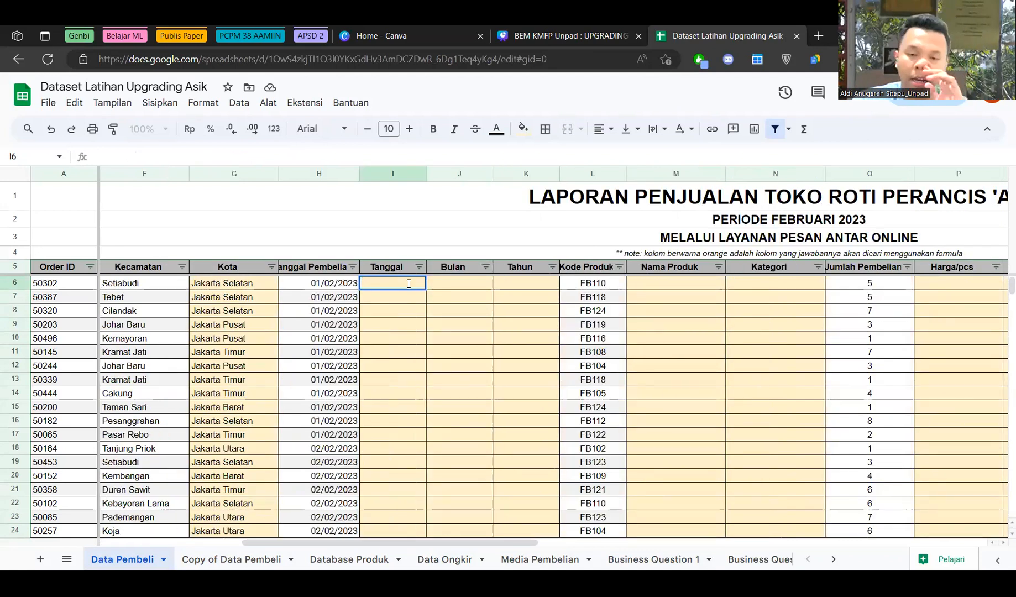
{"action": "left_click", "coordinate": [382, 270]}
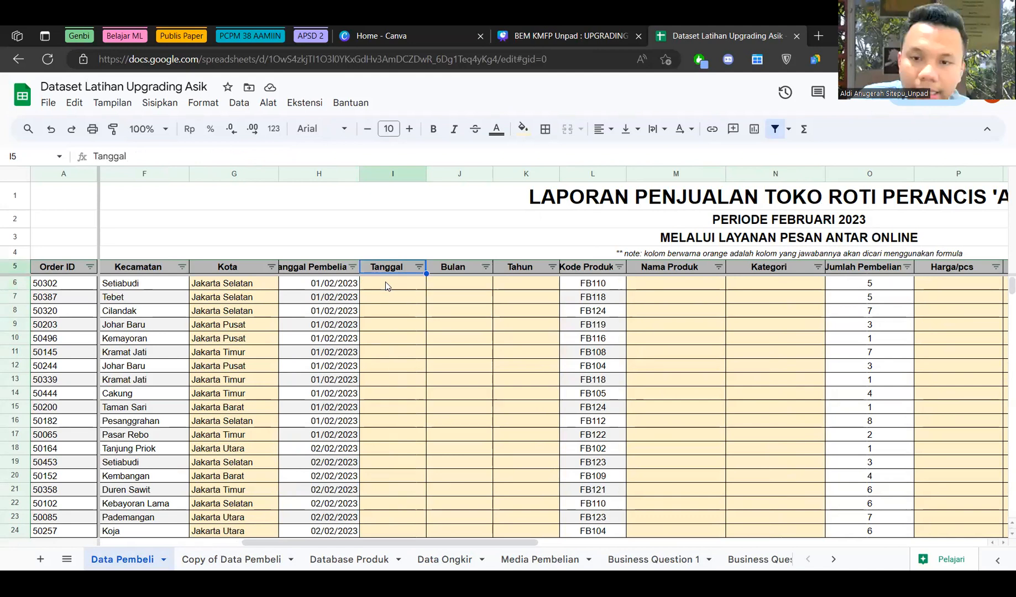
{"action": "double_click", "coordinate": [390, 283]}
{"action": "type", "text": "=left"}
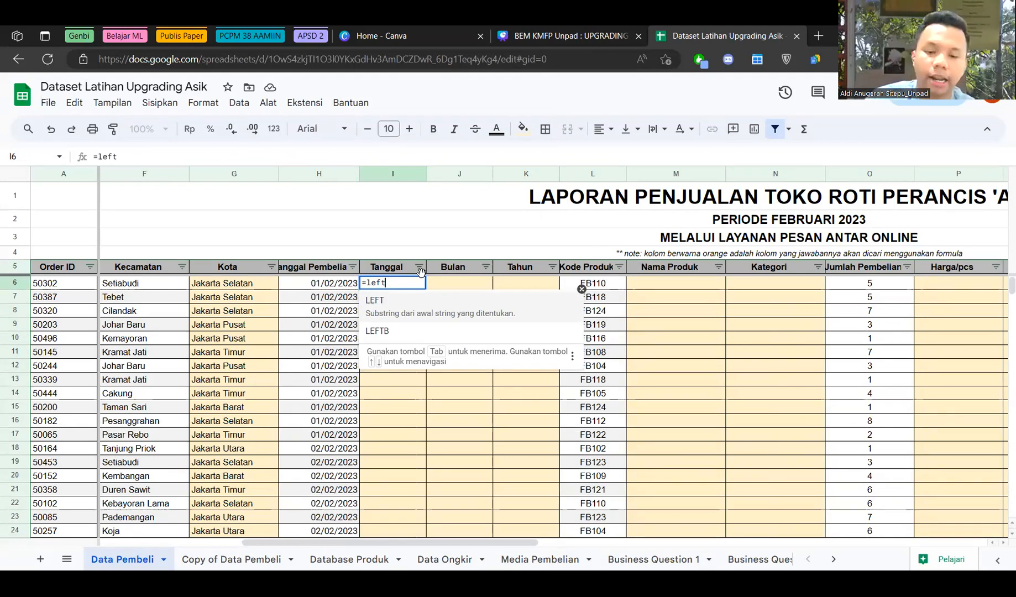
{"action": "type", "text": "("}
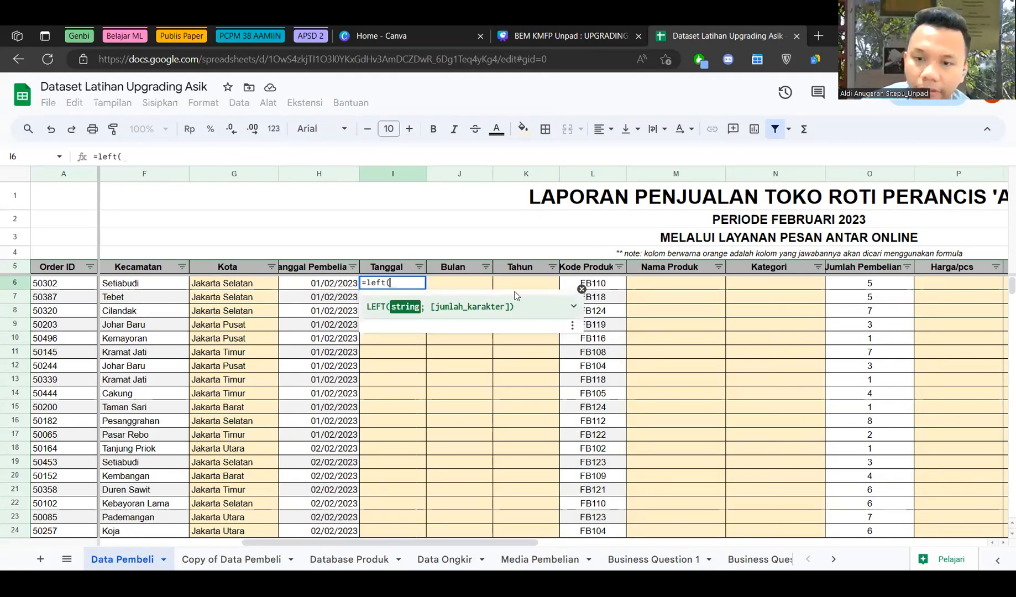
{"action": "key", "text": "Left"}
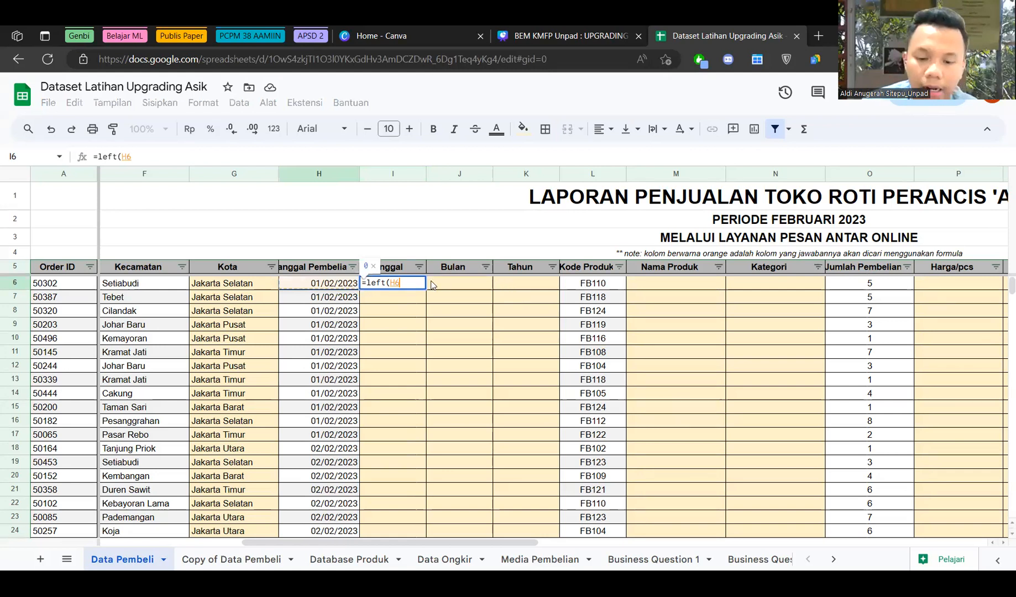
{"action": "type", "text": ";"}
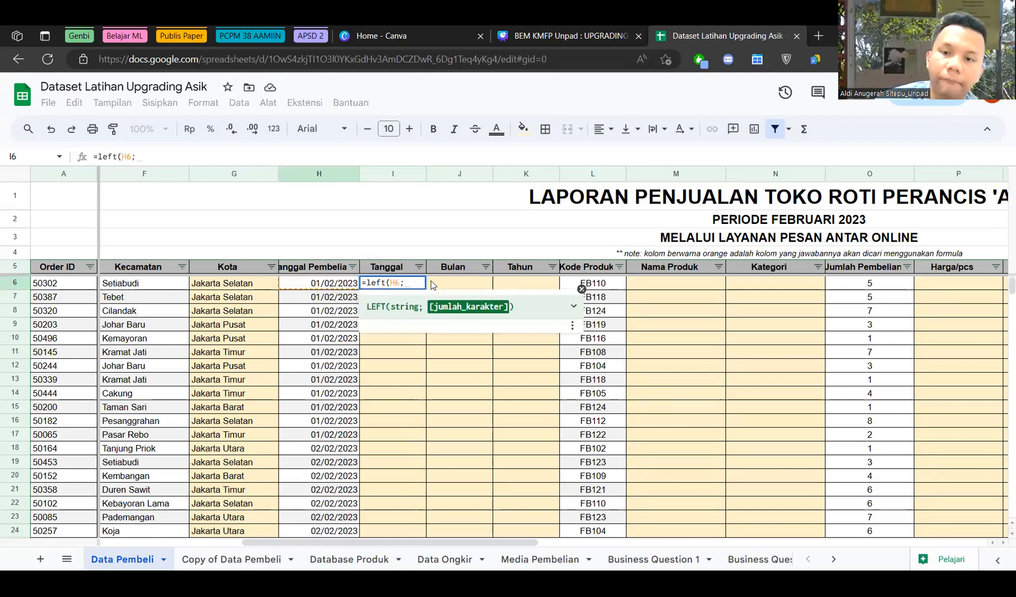
{"action": "type", "text": "2"}
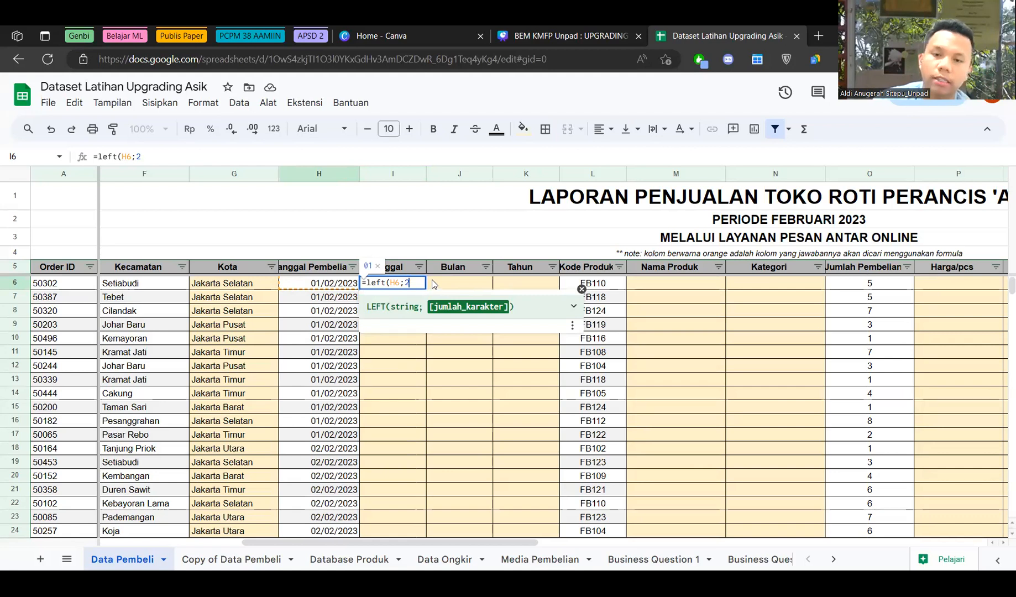
{"action": "key", "text": "Escape"}
{"action": "left_click", "coordinate": [460, 283]}
{"action": "type", "text": "1"}
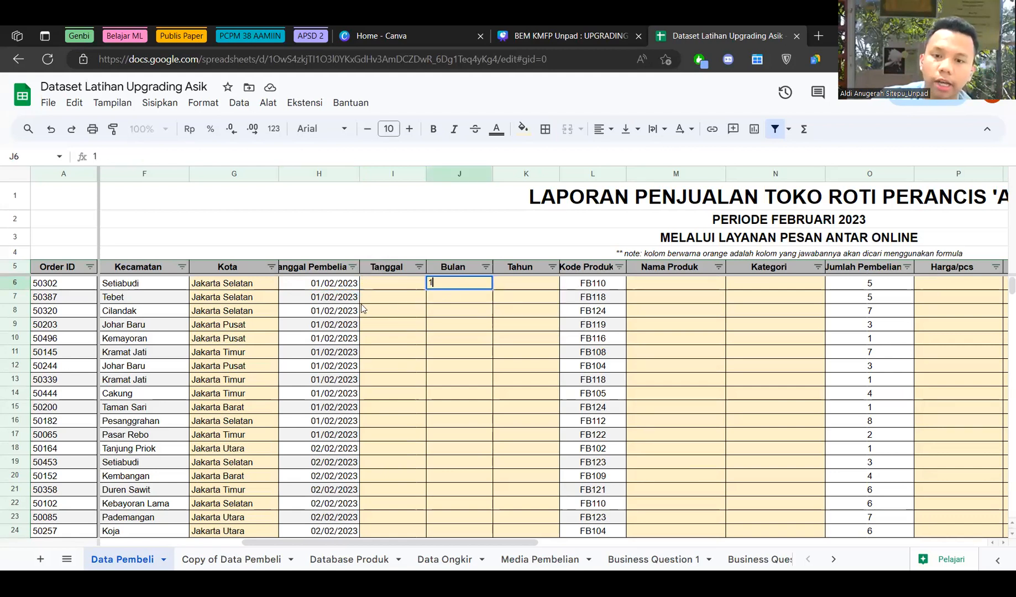
{"action": "left_click", "coordinate": [401, 282]}
{"action": "key", "text": "Right"}
{"action": "key", "text": "Delete"}
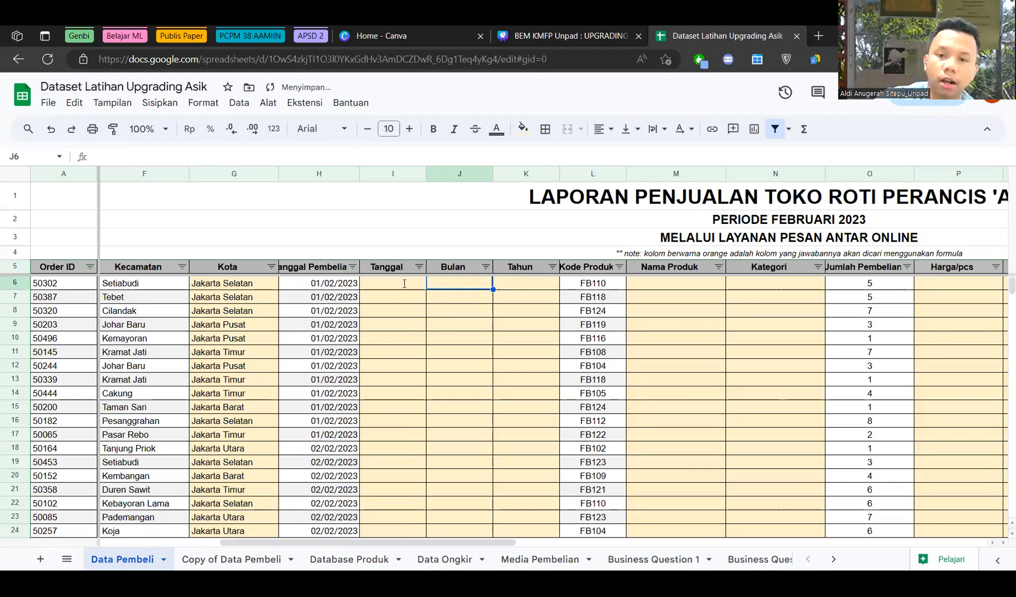
Enter =LEFT(H6;2) in Tanggal cell I6 and accept the autofill suggestion to extract the day for the remaining rows.
{"action": "left_click", "coordinate": [405, 285]}
{"action": "type", "text": "=left("}
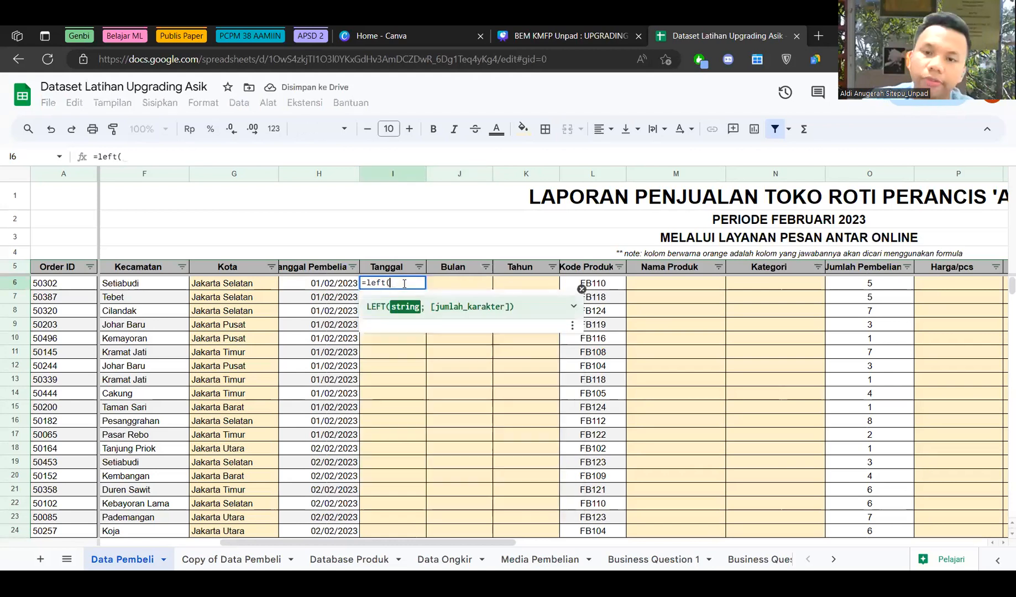
{"action": "left_click", "coordinate": [336, 284]}
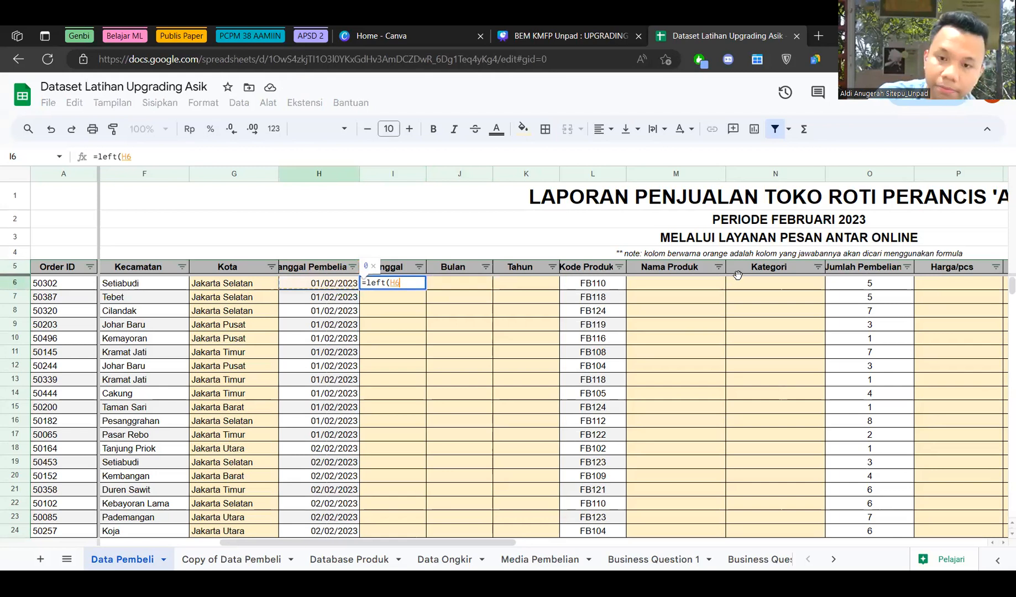
{"action": "type", "text": ";2)"}
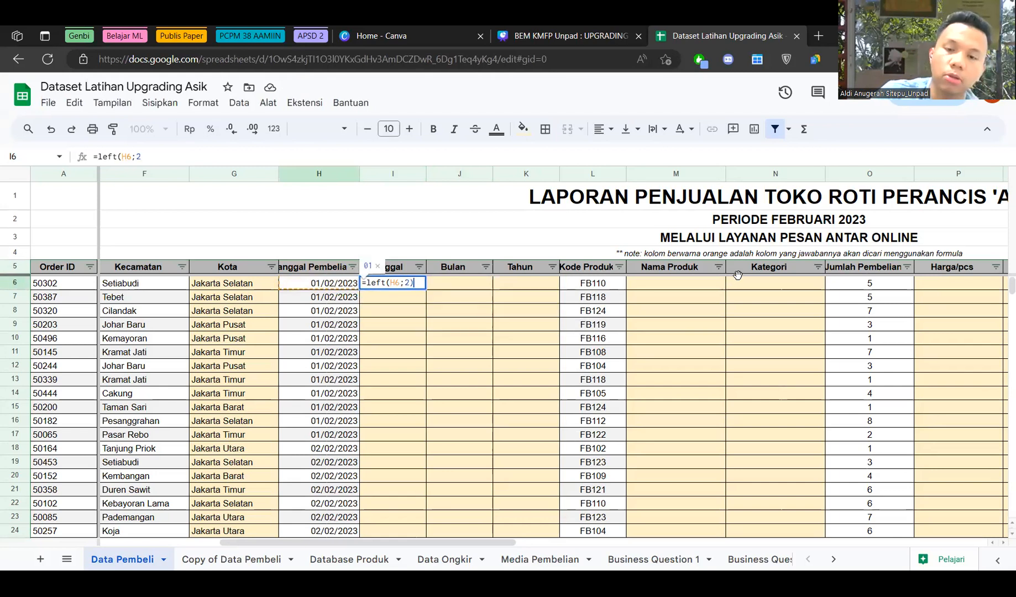
{"action": "key", "text": "Return"}
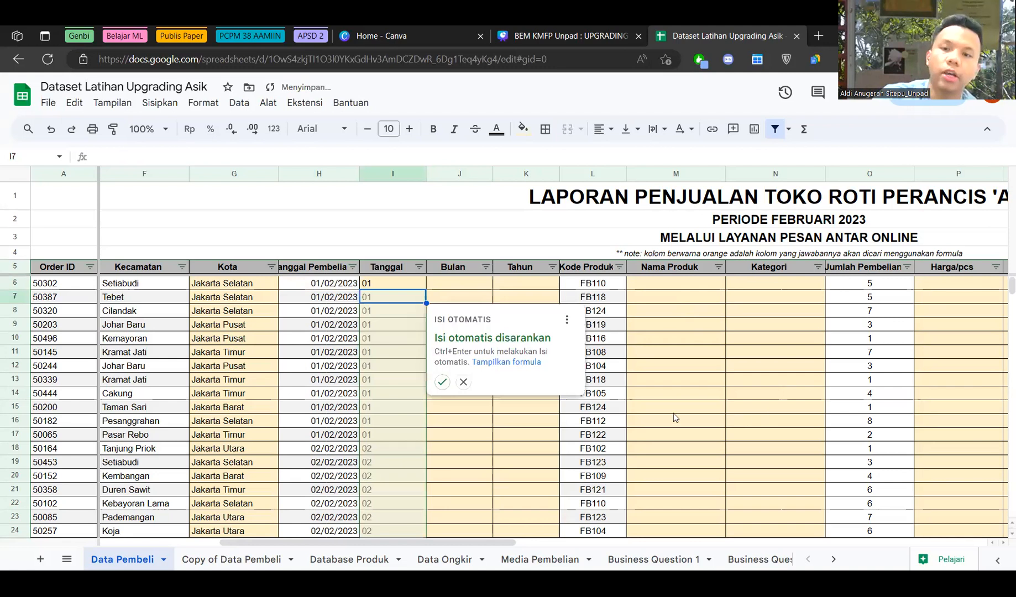
{"action": "left_click", "coordinate": [442, 382]}
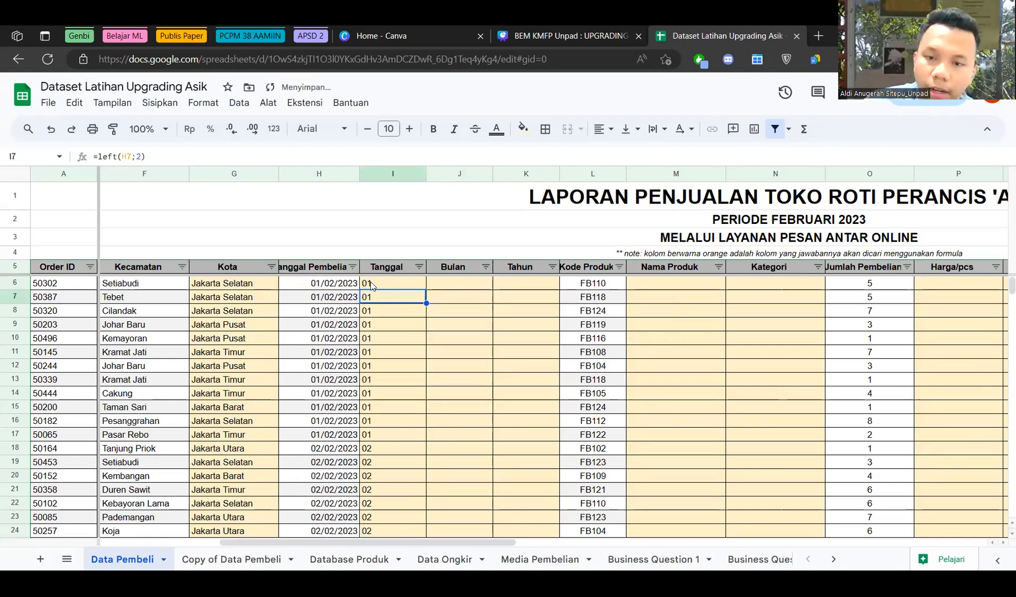
{"action": "left_click", "coordinate": [406, 289]}
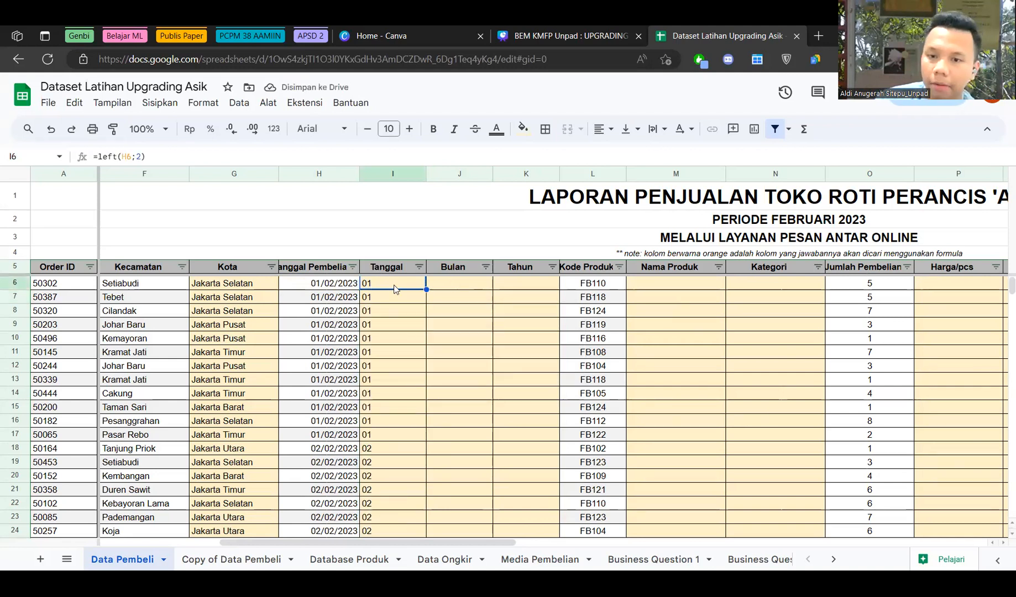
{"action": "double_click", "coordinate": [369, 285]}
{"action": "key", "text": "Return"}
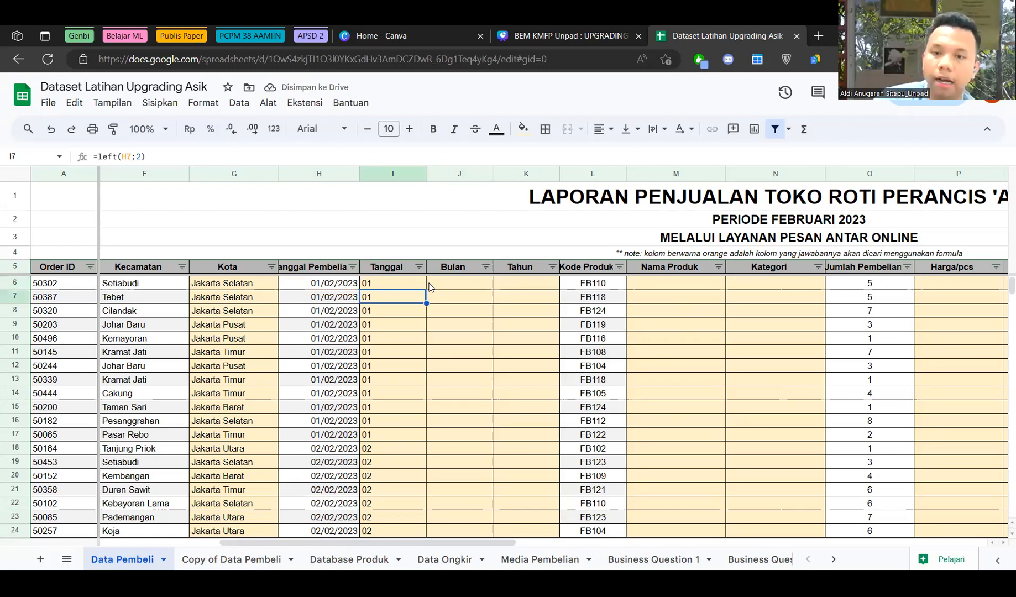
{"action": "left_click", "coordinate": [430, 287]}
{"action": "type", "text": "=mid"}
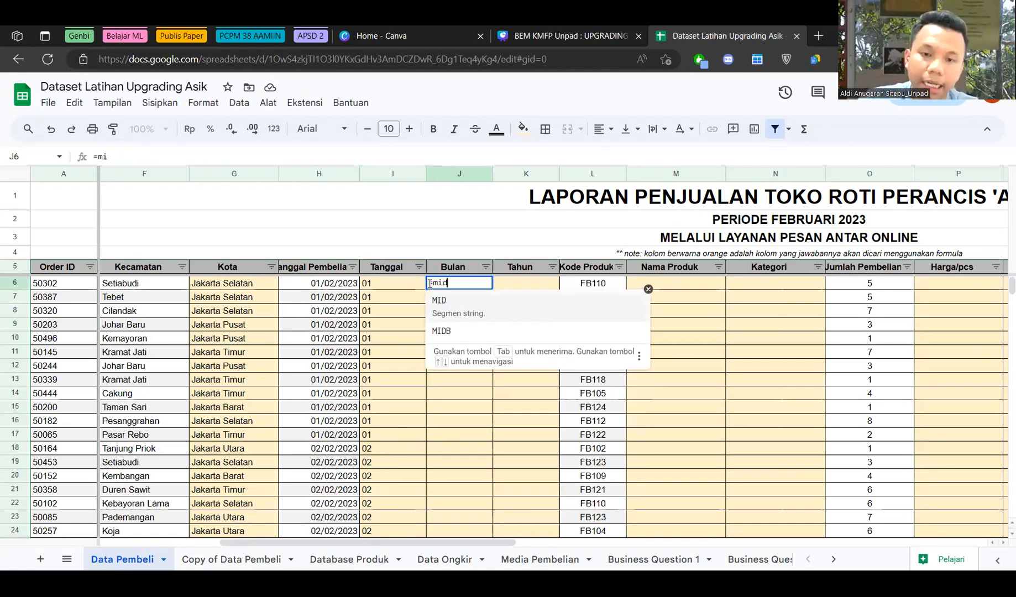
{"action": "type", "text": "("}
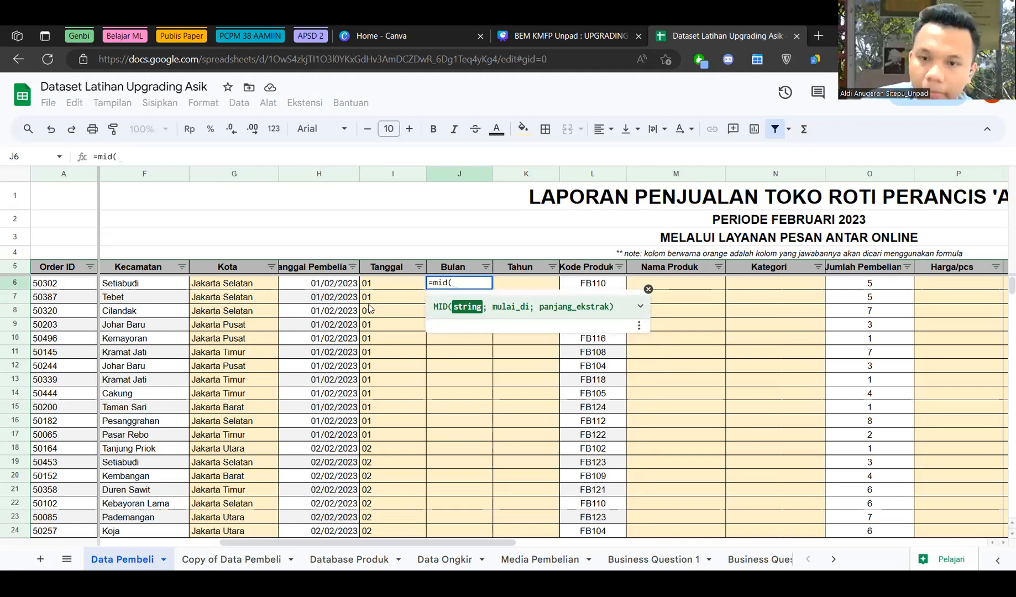
{"action": "key", "text": "Left"}
{"action": "key", "text": "Left"}
{"action": "type", "text": ";"}
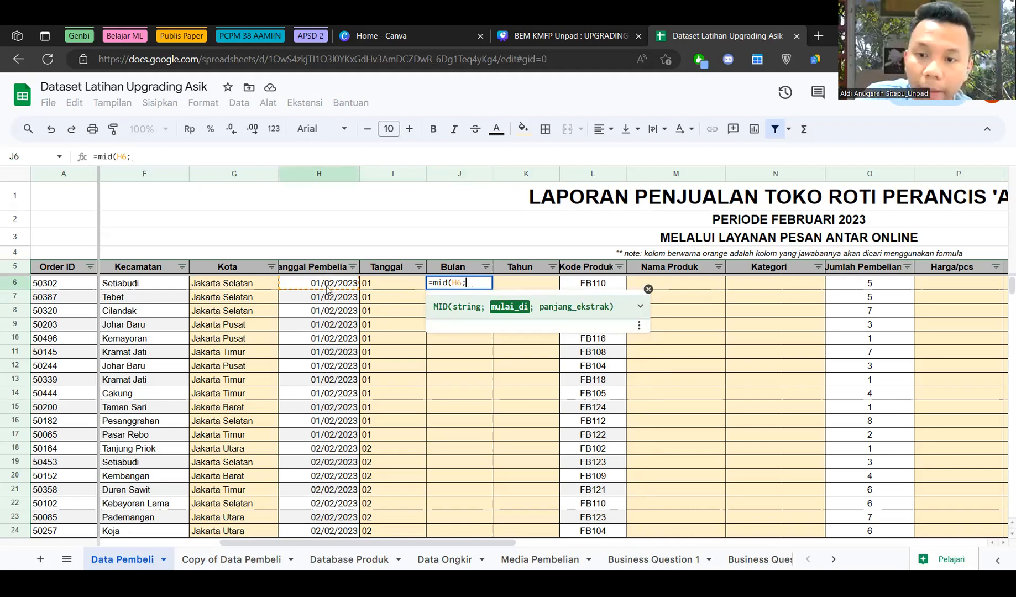
{"action": "key", "text": "Up"}
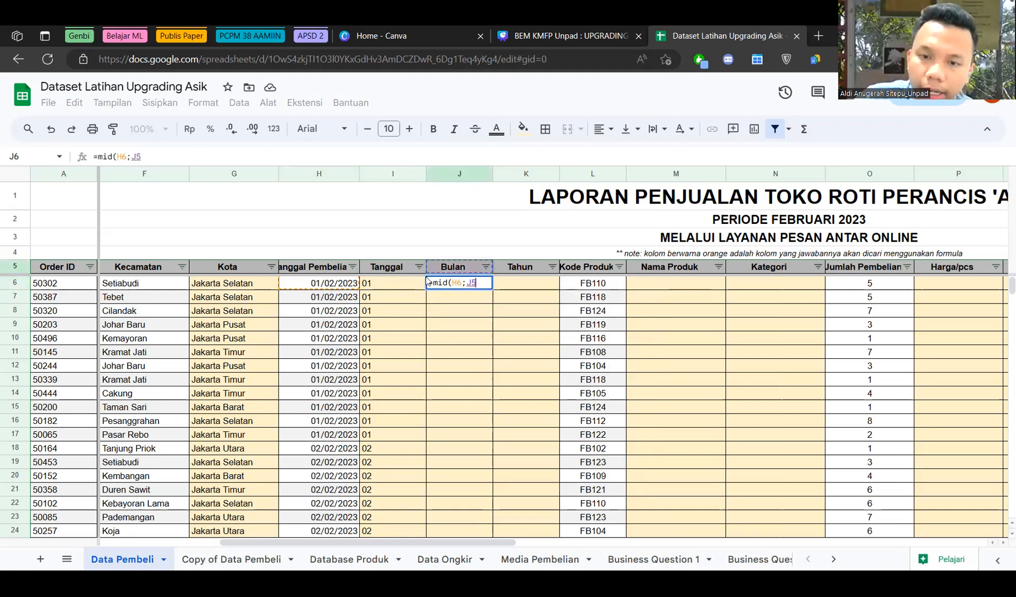
{"action": "key", "text": "Escape"}
{"action": "double_click", "coordinate": [314, 282]}
{"action": "left_click_drag", "start_coordinate": [313, 283], "coordinate": [317, 282]}
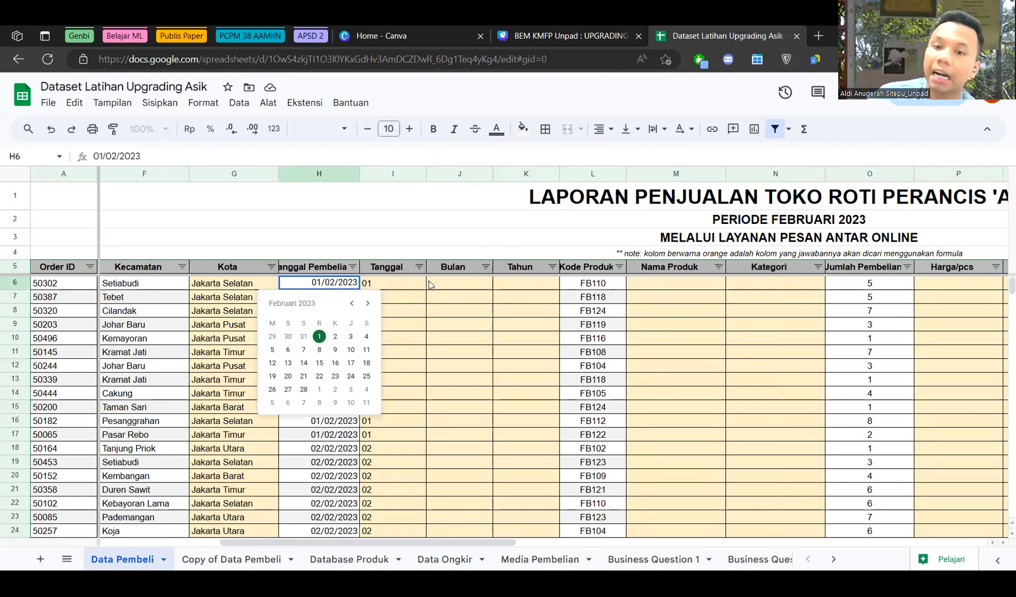
Enter =MID(H6;4;2) in Bulan cell J6 and accept the autofill suggestion to extract the month for the remaining rows.
{"action": "left_click", "coordinate": [450, 278]}
{"action": "type", "text": "=mid("}
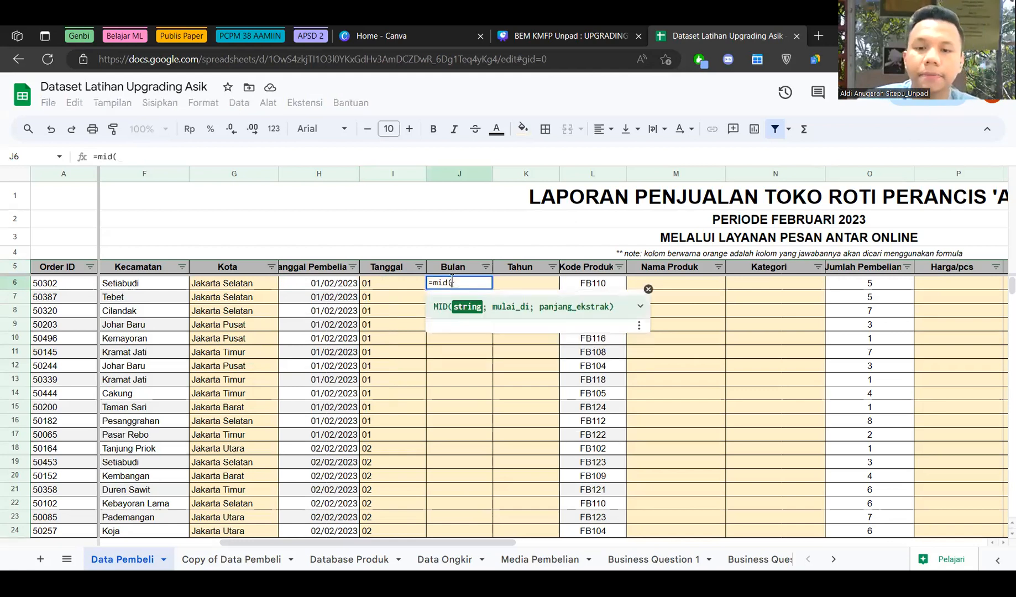
{"action": "left_click", "coordinate": [335, 283]}
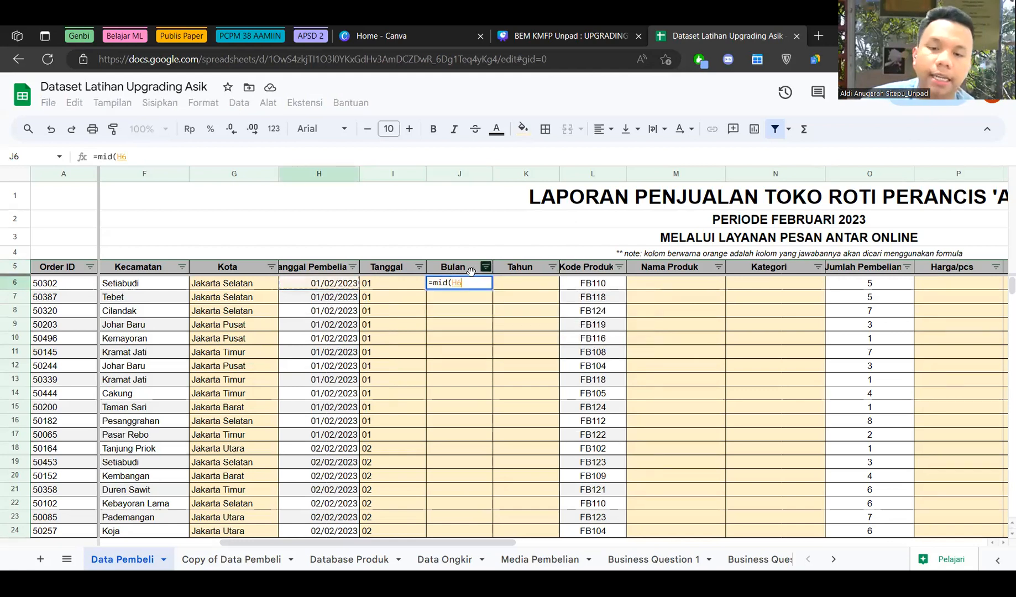
{"action": "type", "text": ";"}
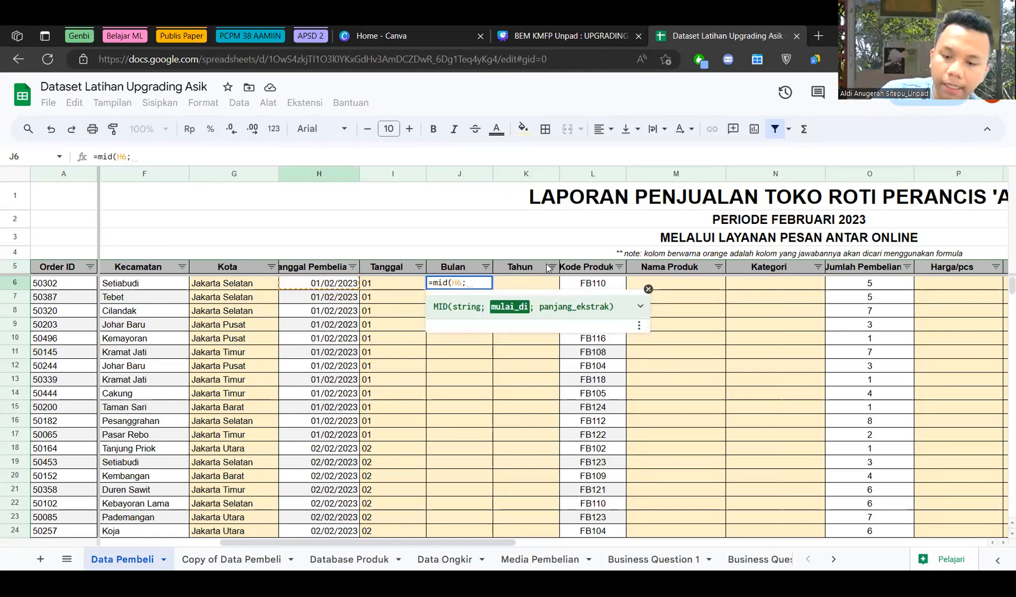
{"action": "type", "text": "4"}
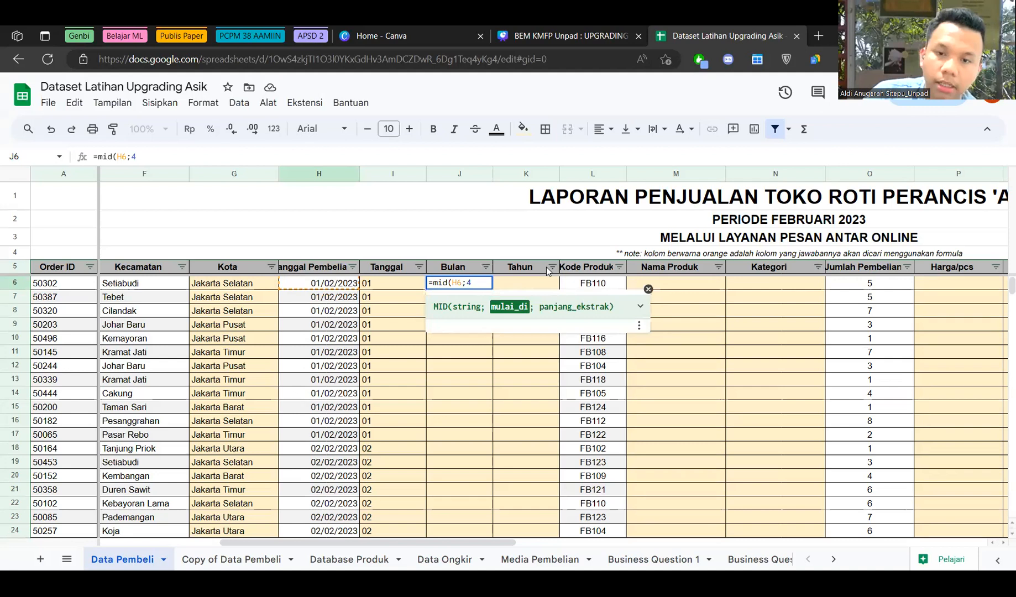
{"action": "type", "text": ";"}
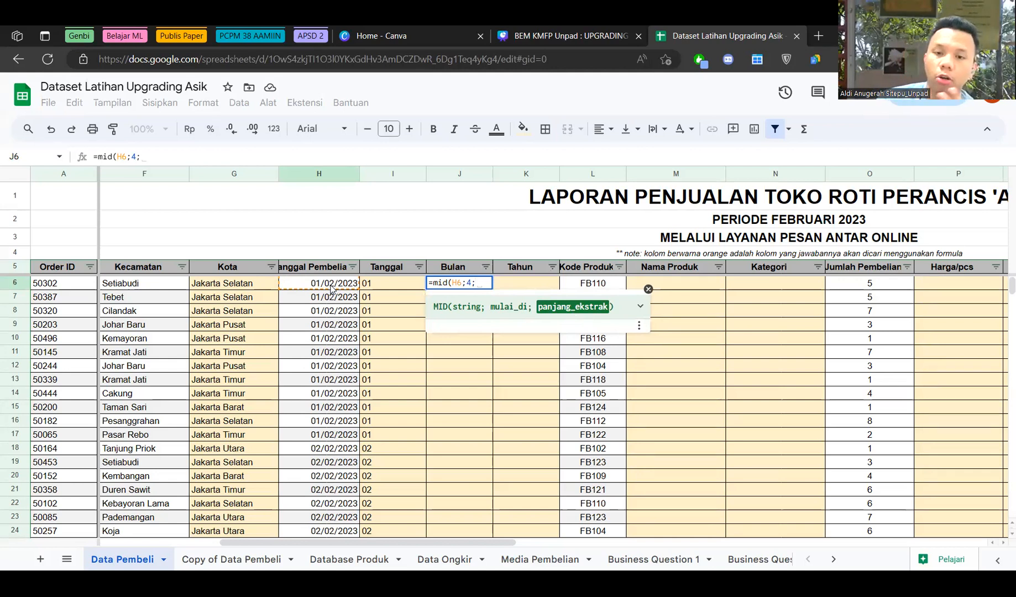
{"action": "type", "text": "2)"}
{"action": "key", "text": "Return"}
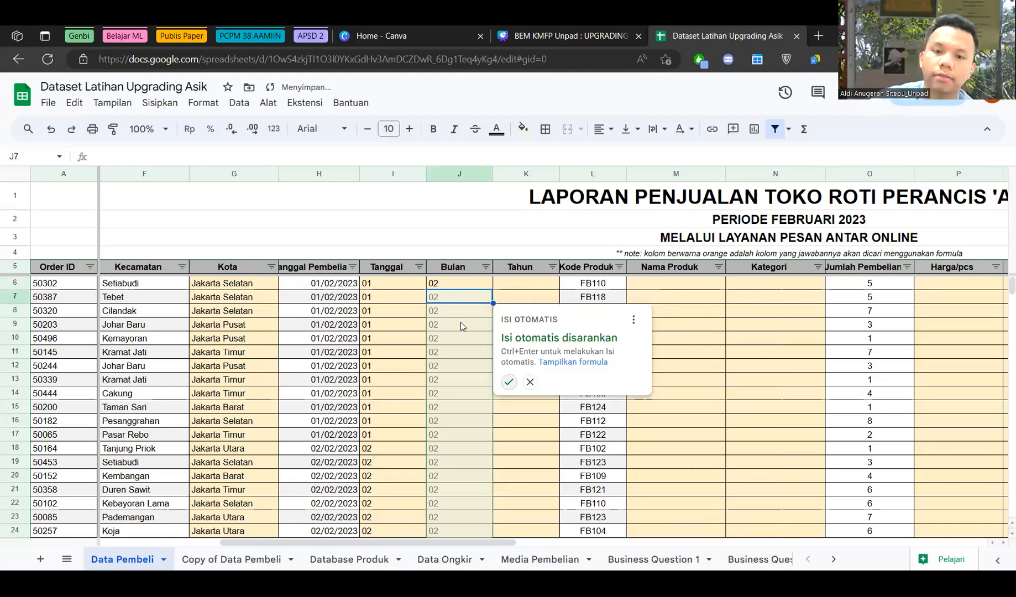
{"action": "left_click", "coordinate": [509, 382]}
Review the filled MID formulas and month values down the Bulan column of Data Pembeli.
{"action": "key", "text": "Up"}
{"action": "scroll", "coordinate": [464, 307], "scroll_direction": "down", "scroll_amount": 15}
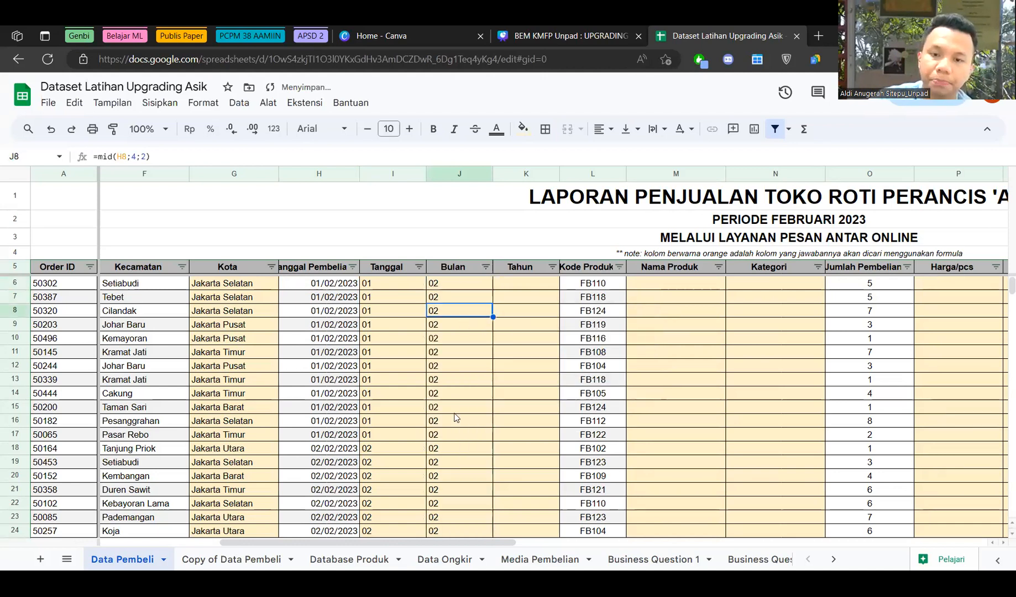
{"action": "left_click", "coordinate": [473, 412]}
{"action": "left_click", "coordinate": [443, 434]}
{"action": "left_click", "coordinate": [382, 437]}
{"action": "left_click", "coordinate": [434, 462]}
{"action": "scroll", "coordinate": [544, 310], "scroll_direction": "up", "scroll_amount": 6}
{"action": "scroll", "coordinate": [539, 293], "scroll_direction": "up", "scroll_amount": 8}
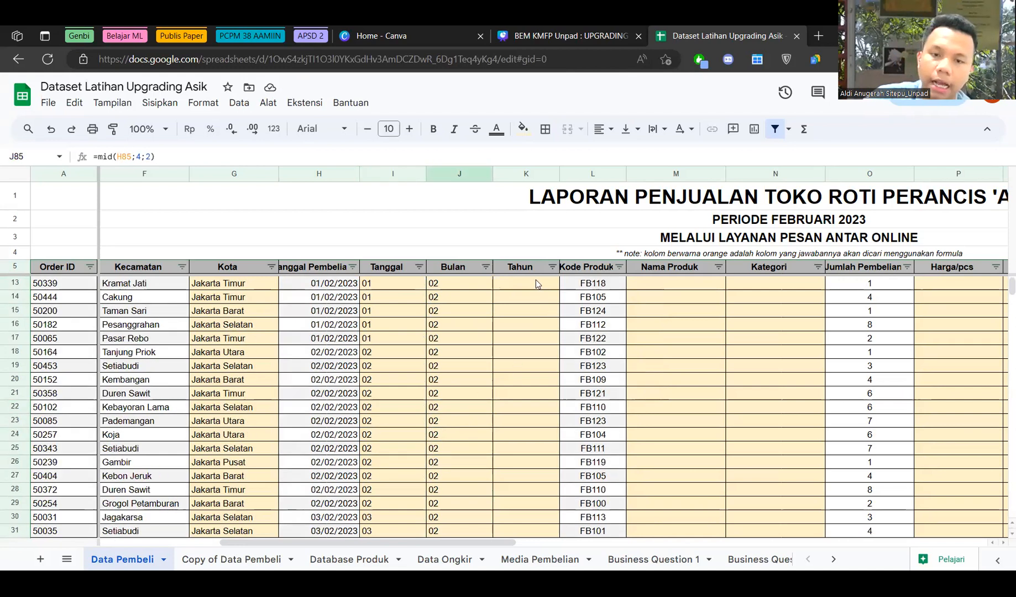
Enter =RIGHT(H6;4) in Tahun cell K6 and accept the autofill suggestion to extract the year for the remaining rows.
{"action": "left_click", "coordinate": [536, 280]}
{"action": "scroll", "coordinate": [541, 278], "scroll_direction": "up", "scroll_amount": 2}
{"action": "left_click", "coordinate": [537, 283]}
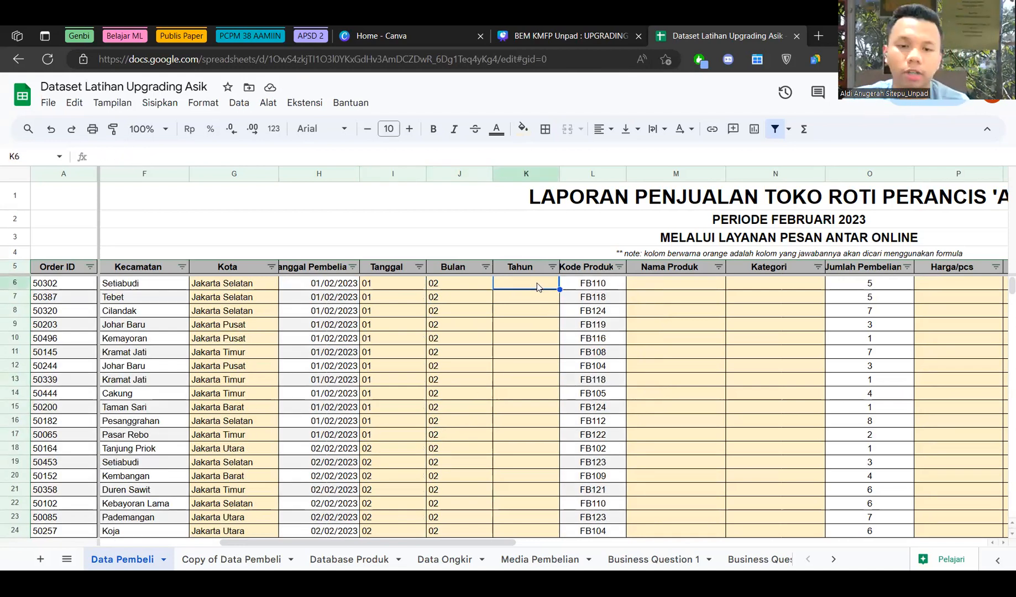
{"action": "type", "text": "=right"}
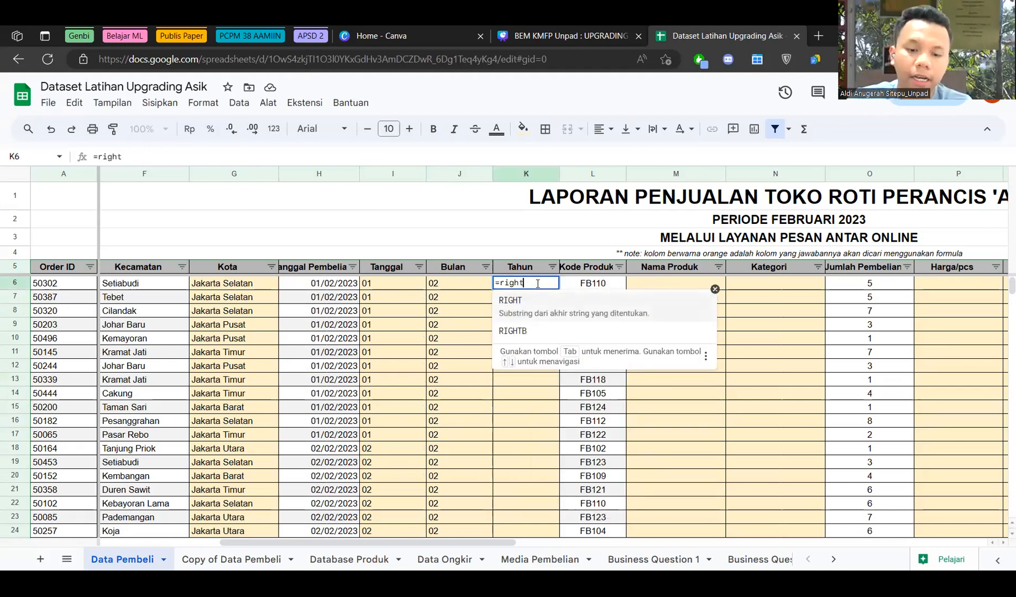
{"action": "type", "text": "("}
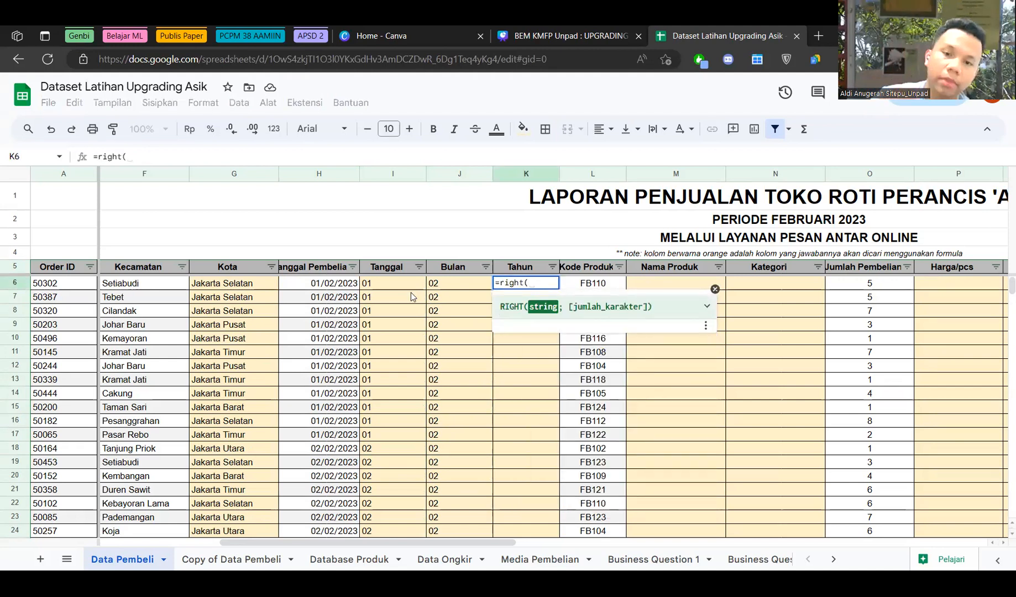
{"action": "left_click", "coordinate": [319, 285]}
{"action": "type", "text": ";"}
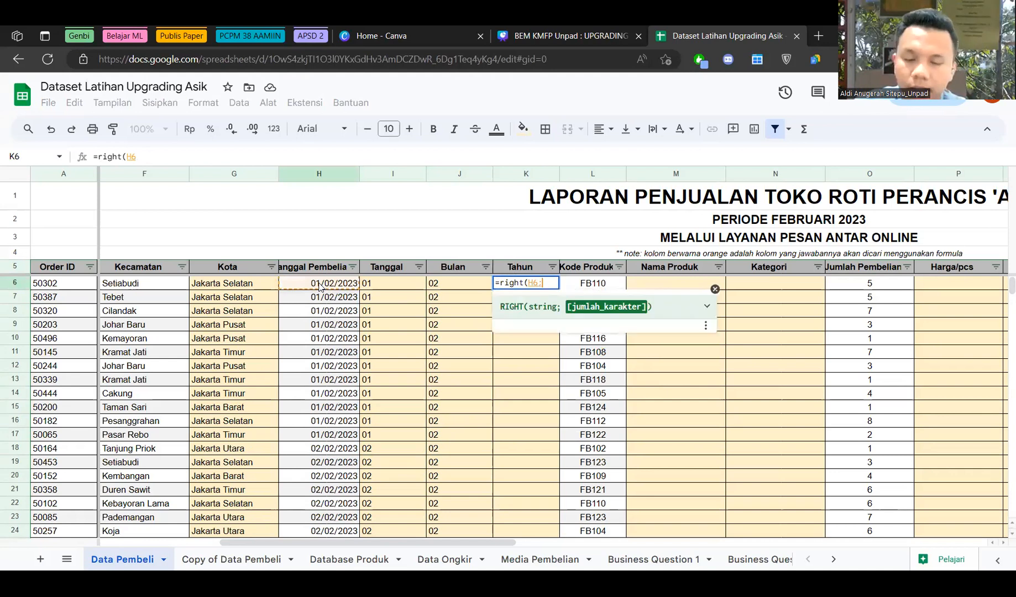
{"action": "type", "text": "4)"}
{"action": "key", "text": "Return"}
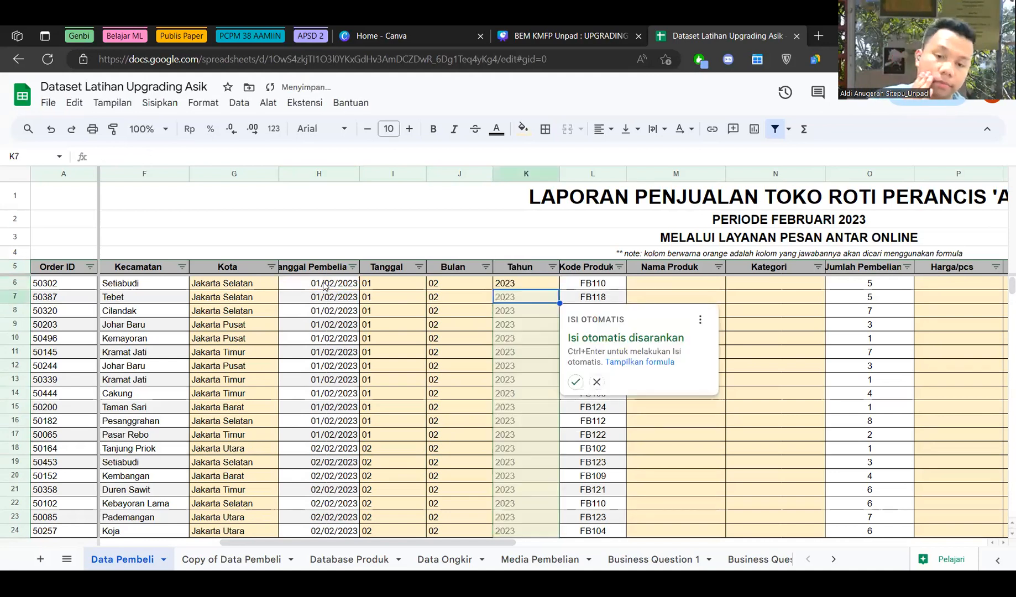
{"action": "left_click", "coordinate": [576, 383]}
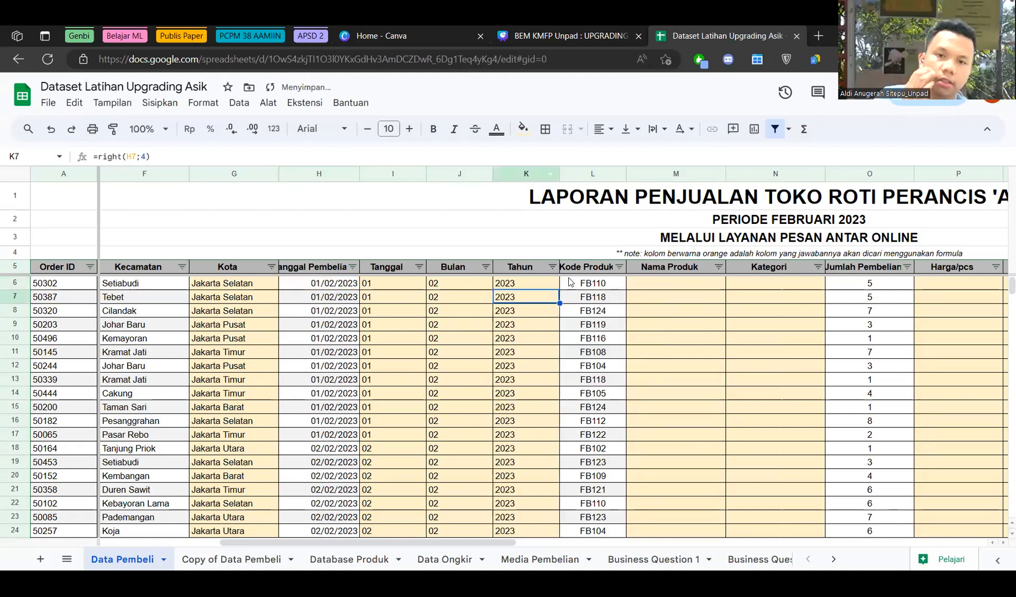
Check the extracted Tanggal, Bulan and Tahun columns against the purchase dates, including the filter values of Bulan.
{"action": "left_click", "coordinate": [394, 283]}
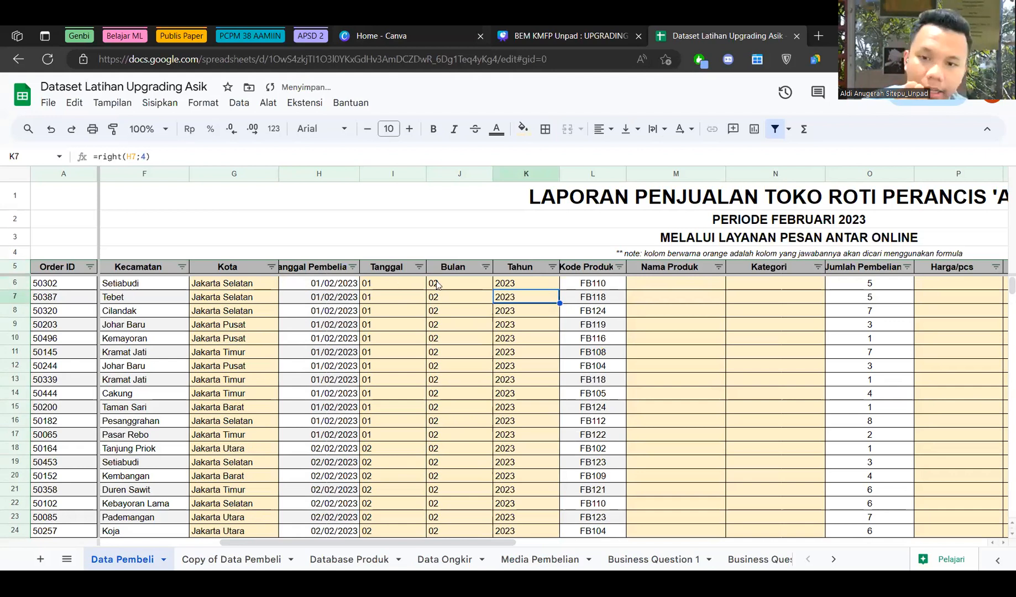
{"action": "left_click", "coordinate": [447, 283]}
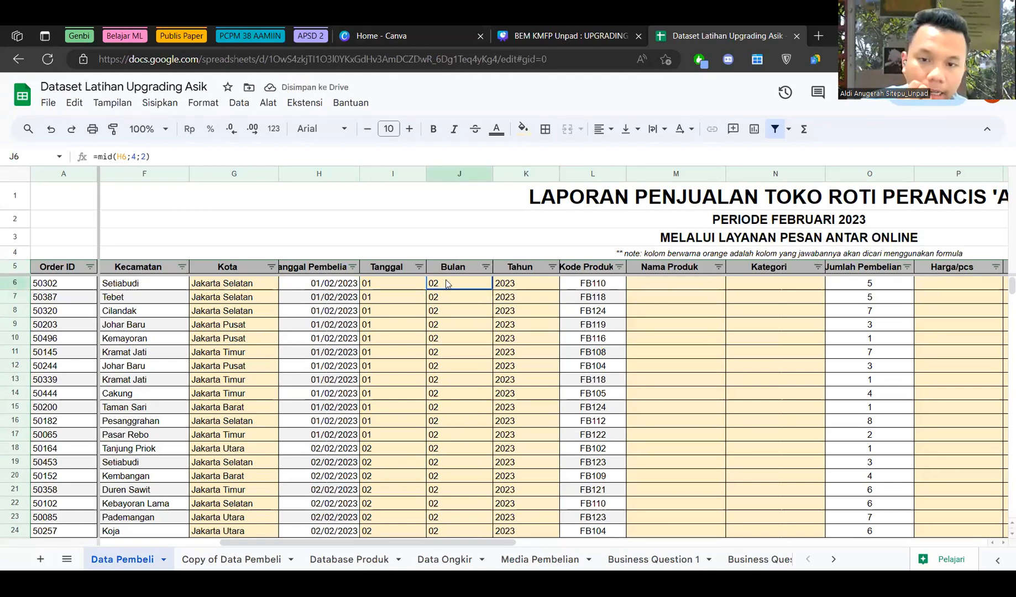
{"action": "left_click", "coordinate": [313, 286]}
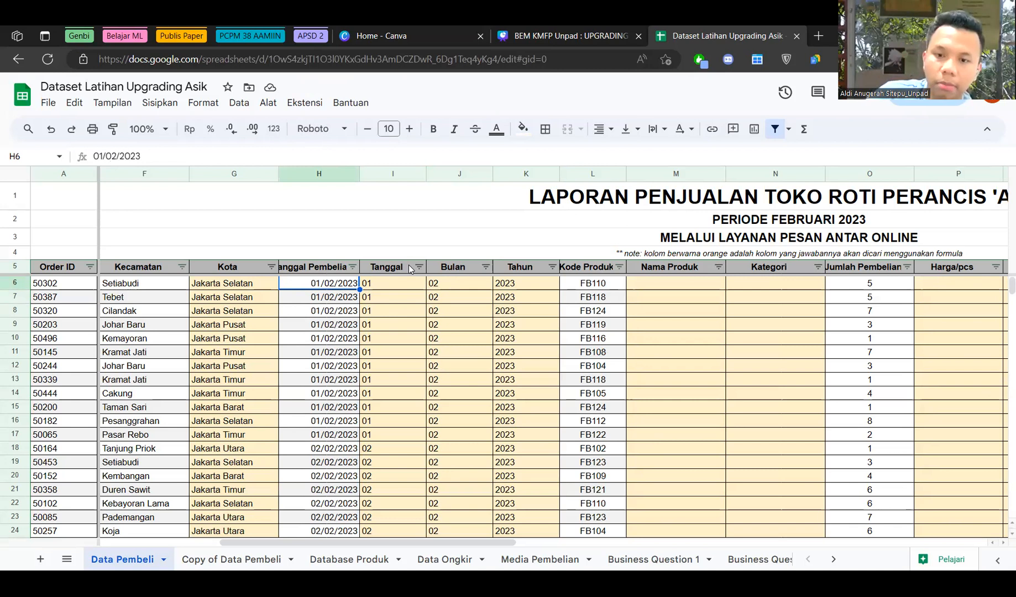
{"action": "left_click_drag", "start_coordinate": [410, 265], "coordinate": [402, 309]}
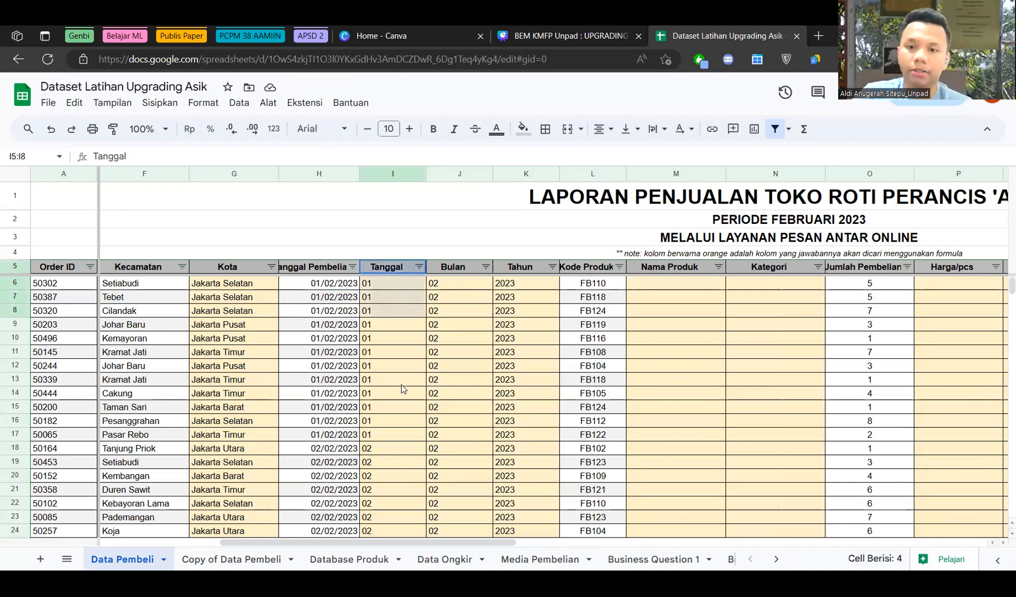
{"action": "left_click_drag", "start_coordinate": [401, 385], "coordinate": [401, 384]}
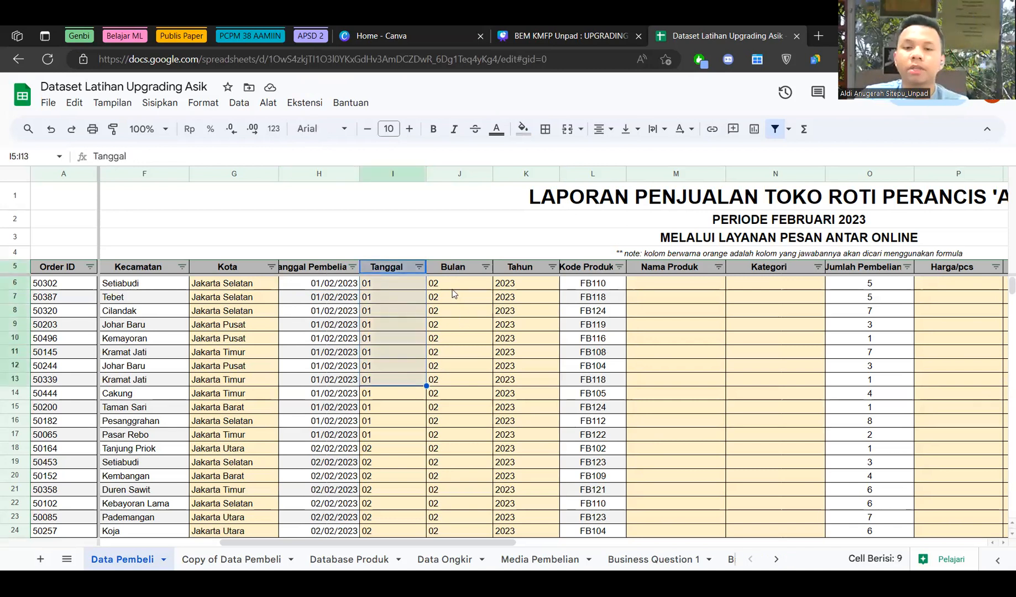
{"action": "left_click", "coordinate": [486, 267]}
{"action": "scroll", "coordinate": [398, 437], "scroll_direction": "down", "scroll_amount": 3}
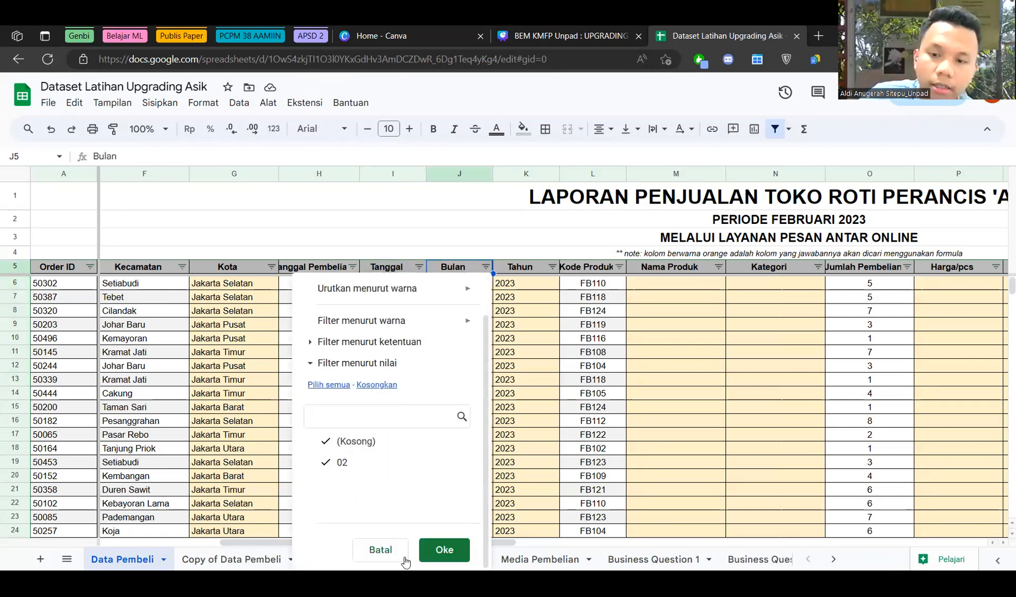
{"action": "left_click", "coordinate": [405, 558]}
{"action": "scroll", "coordinate": [474, 431], "scroll_direction": "down", "scroll_amount": 8}
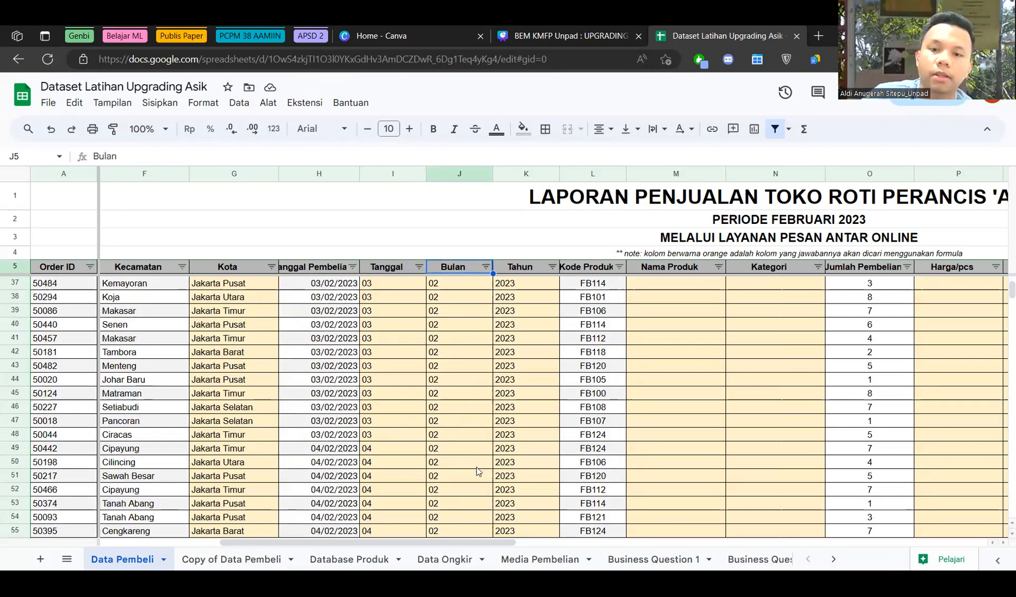
{"action": "scroll", "coordinate": [475, 459], "scroll_direction": "down", "scroll_amount": 20}
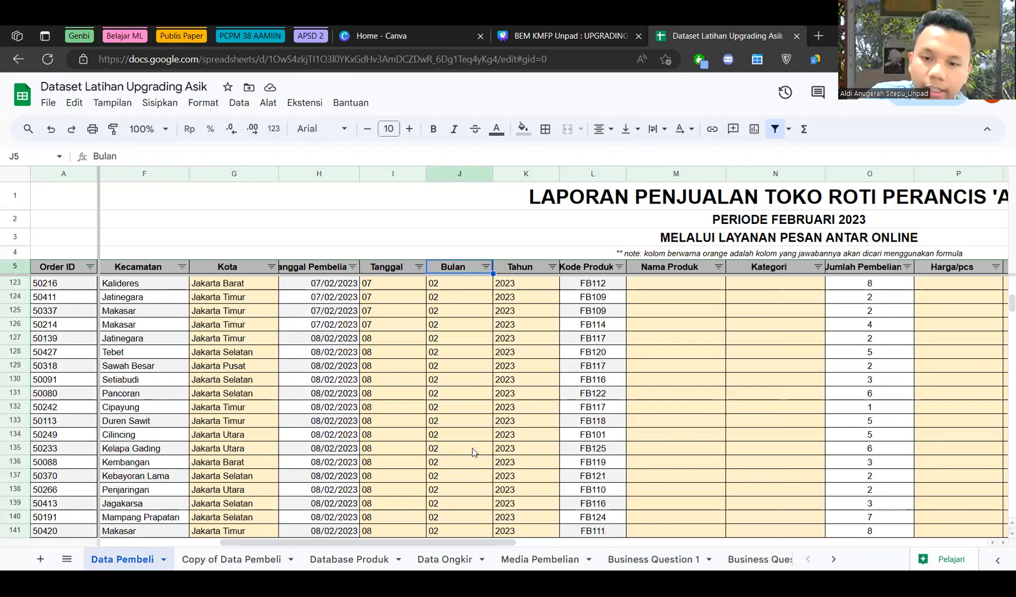
{"action": "scroll", "coordinate": [472, 447], "scroll_direction": "up", "scroll_amount": 20}
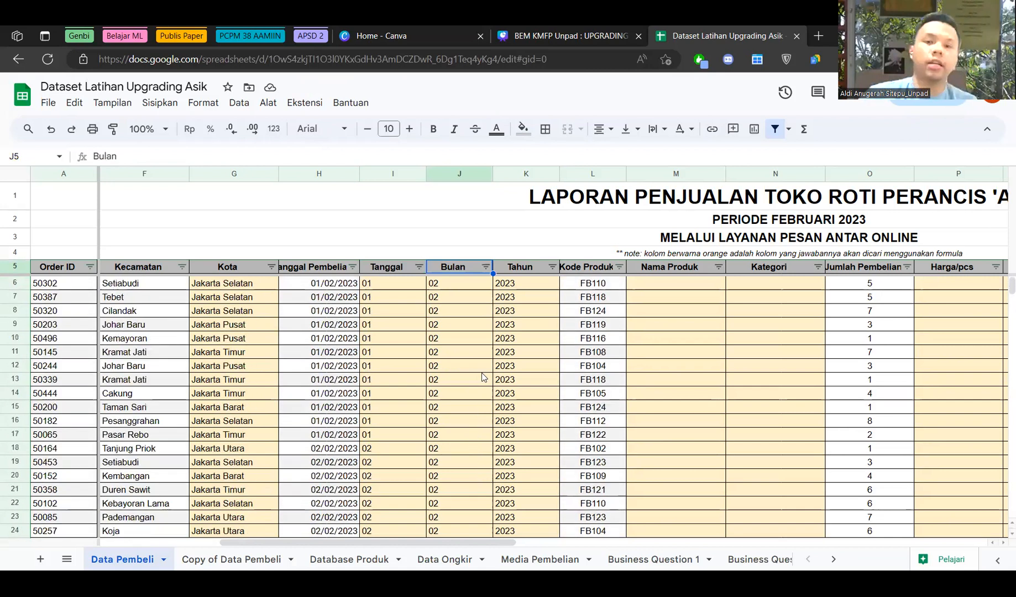
Look through the filter values of the Tanggal Pembelian and Tahun columns and inspect the RIGHT formula in K6.
{"action": "left_click", "coordinate": [352, 267]}
{"action": "scroll", "coordinate": [268, 516], "scroll_direction": "down", "scroll_amount": 9}
{"action": "scroll", "coordinate": [248, 517], "scroll_direction": "down", "scroll_amount": 1}
{"action": "left_click", "coordinate": [512, 380]}
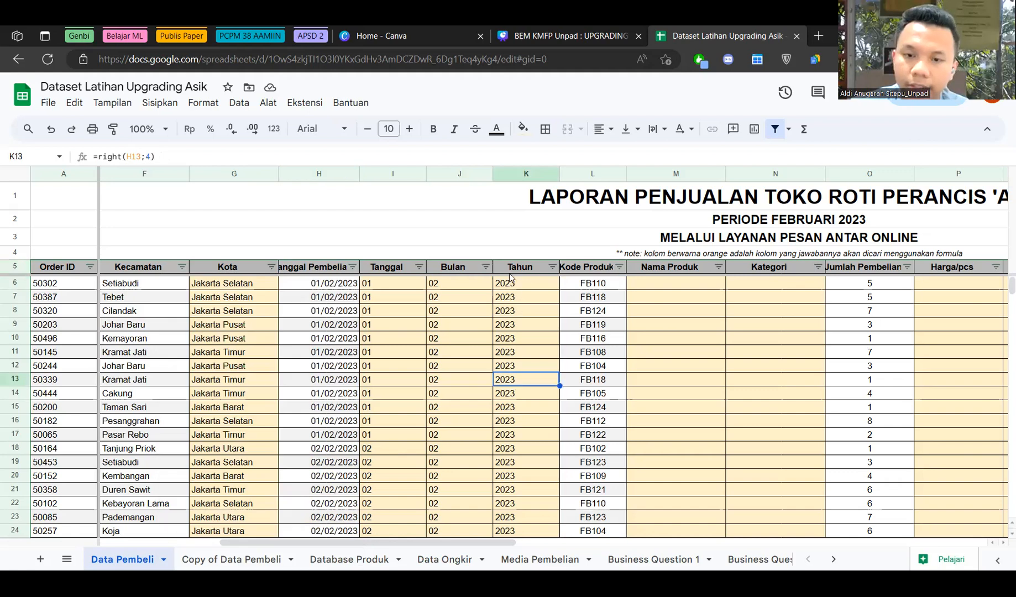
{"action": "left_click", "coordinate": [553, 267]}
{"action": "left_click", "coordinate": [629, 342]}
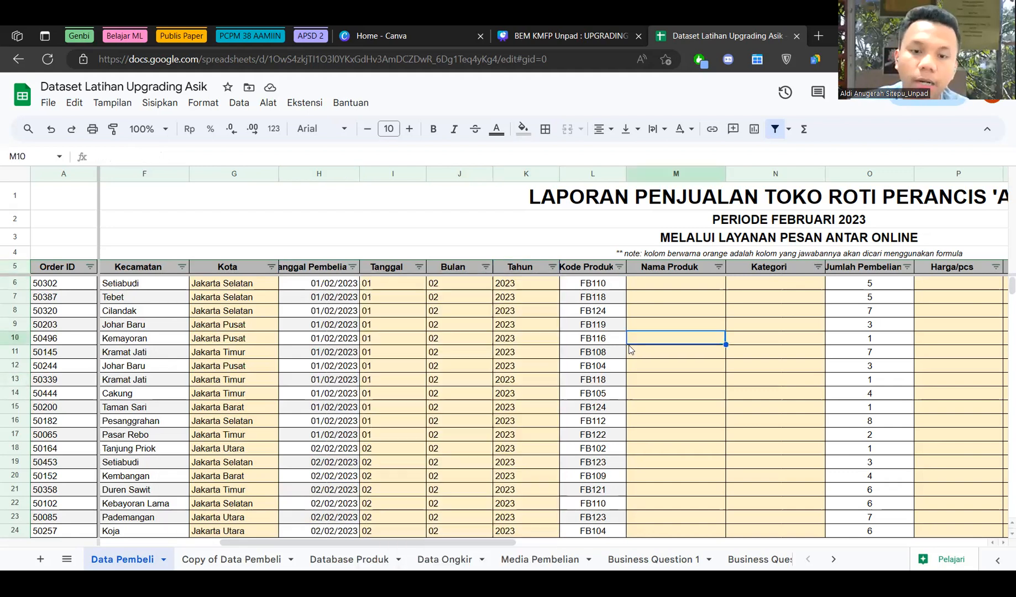
{"action": "left_click", "coordinate": [510, 282]}
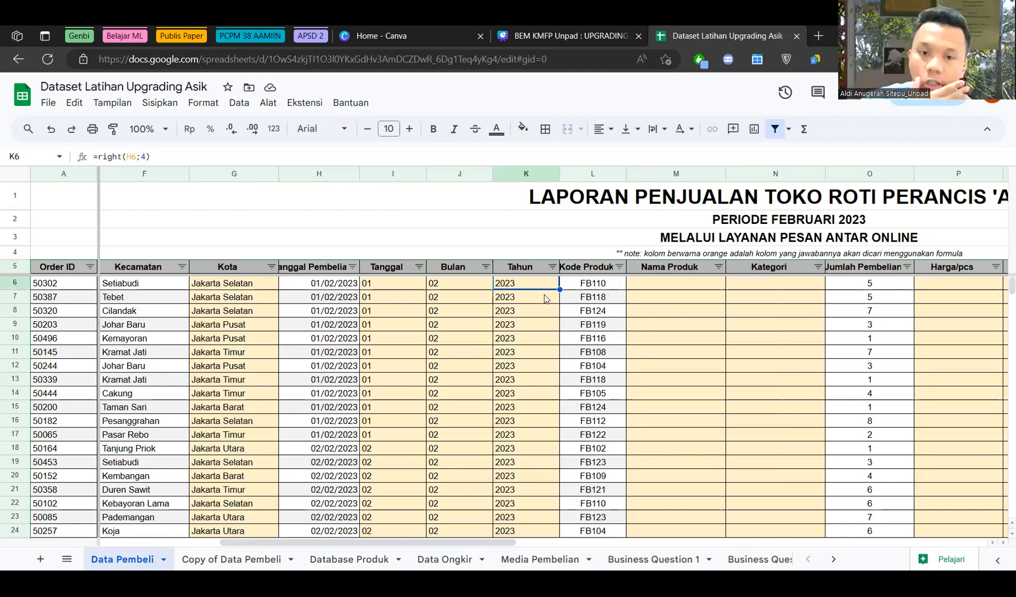
Look through the filter values of the Tanggal column and check the extracted Tanggal, Bulan and Tahun columns.
{"action": "left_click", "coordinate": [467, 284]}
{"action": "left_click", "coordinate": [419, 267]}
{"action": "scroll", "coordinate": [329, 508], "scroll_direction": "down", "scroll_amount": 3}
{"action": "scroll", "coordinate": [325, 506], "scroll_direction": "down", "scroll_amount": 8}
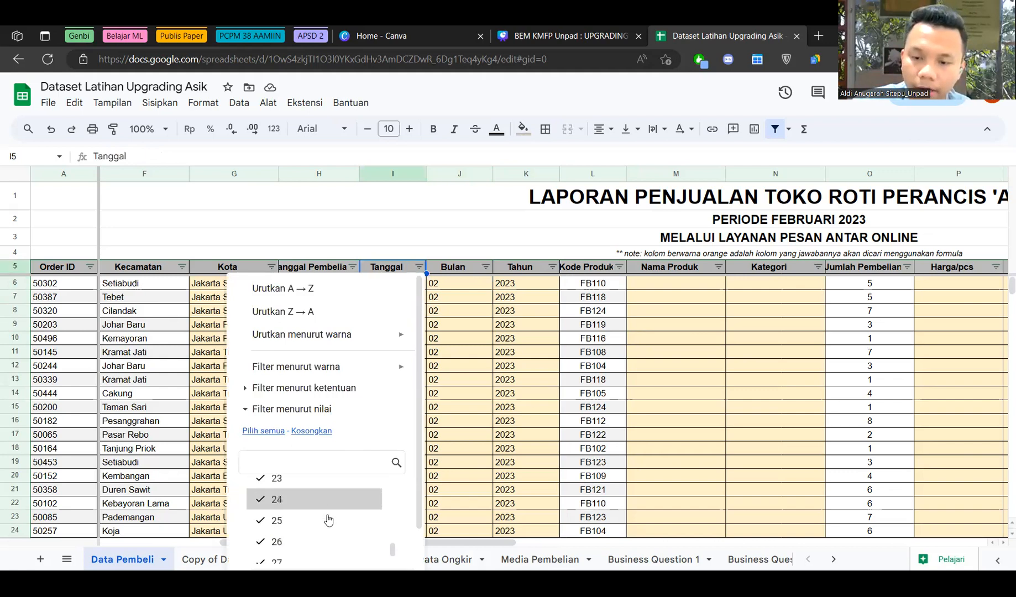
{"action": "left_click", "coordinate": [526, 366]}
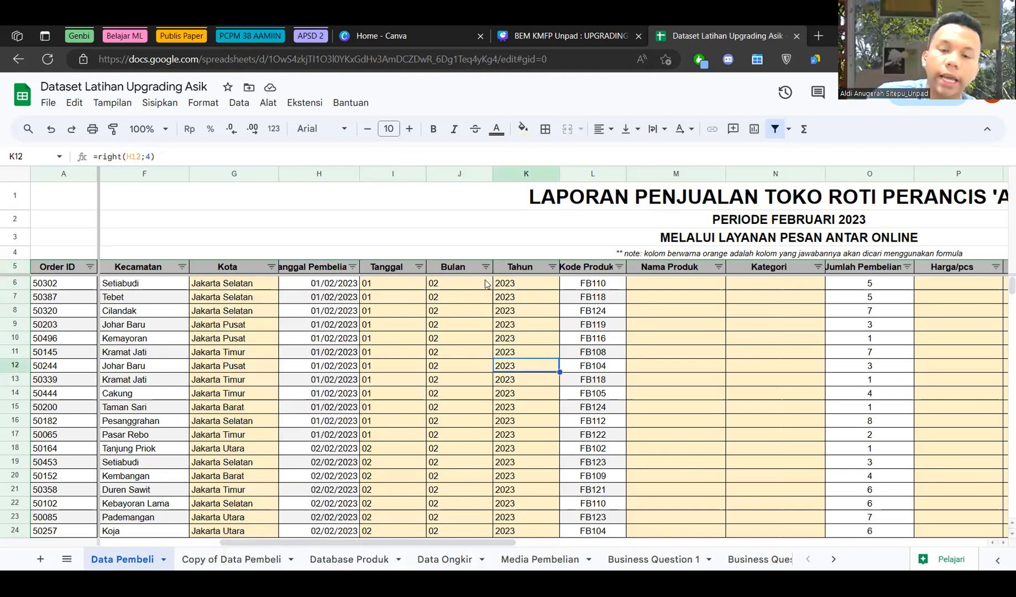
{"action": "left_click", "coordinate": [386, 267]}
{"action": "left_click", "coordinate": [452, 271]}
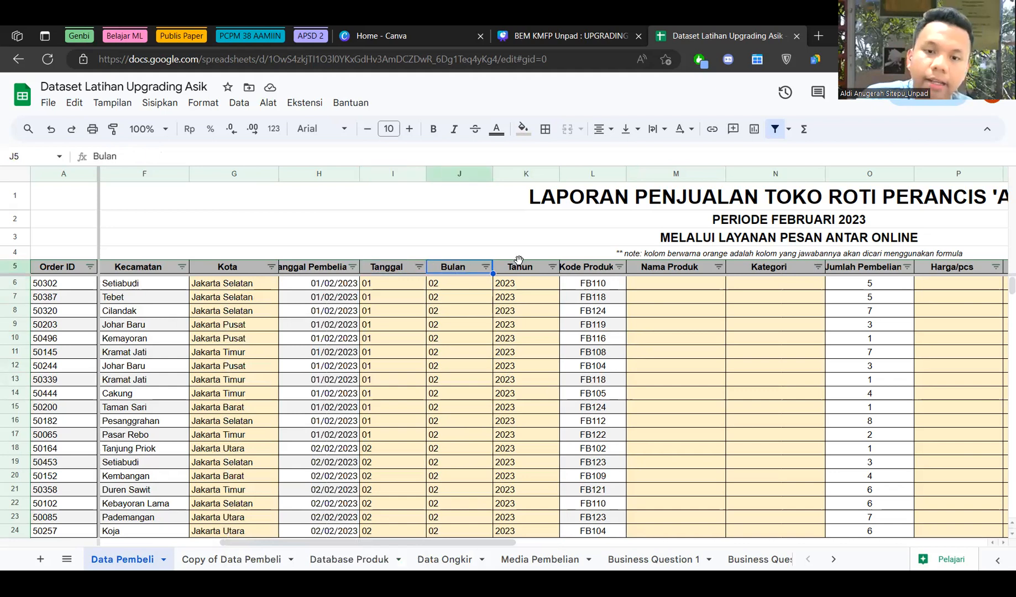
{"action": "left_click", "coordinate": [521, 270]}
Examine the empty Nama Produk column and the Kota VLOOKUP formula in G6 as a model for it.
{"action": "left_click_drag", "start_coordinate": [387, 542], "coordinate": [537, 535]}
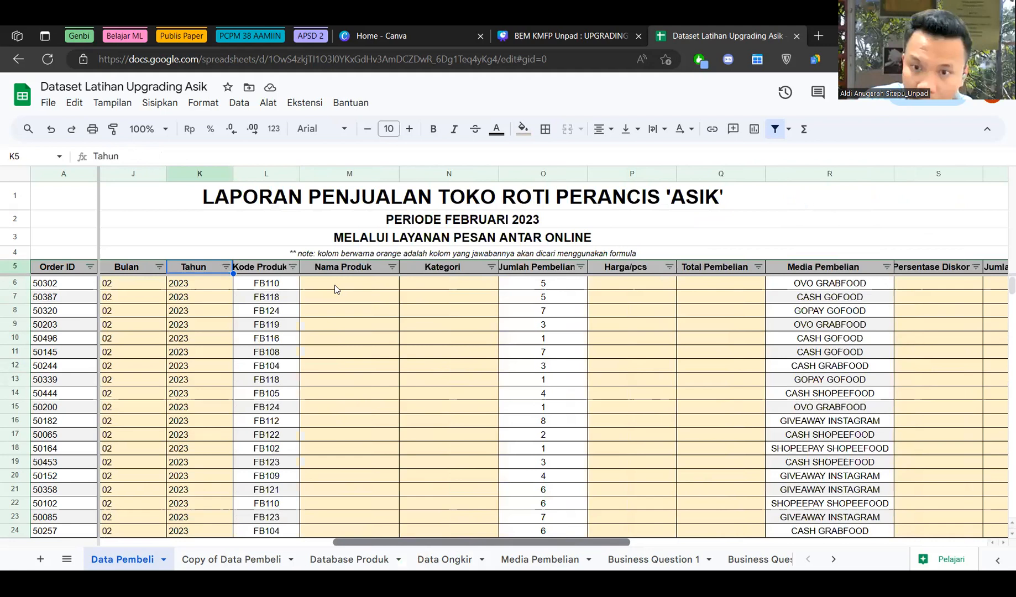
{"action": "left_click", "coordinate": [335, 285]}
{"action": "left_click_drag", "start_coordinate": [467, 544], "coordinate": [343, 535]}
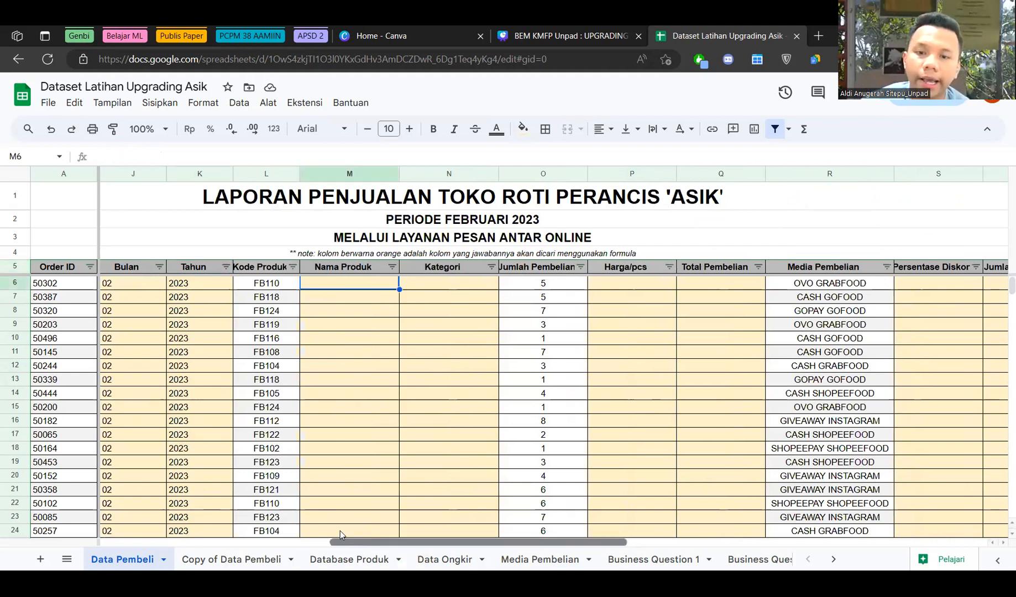
{"action": "left_click", "coordinate": [401, 285]}
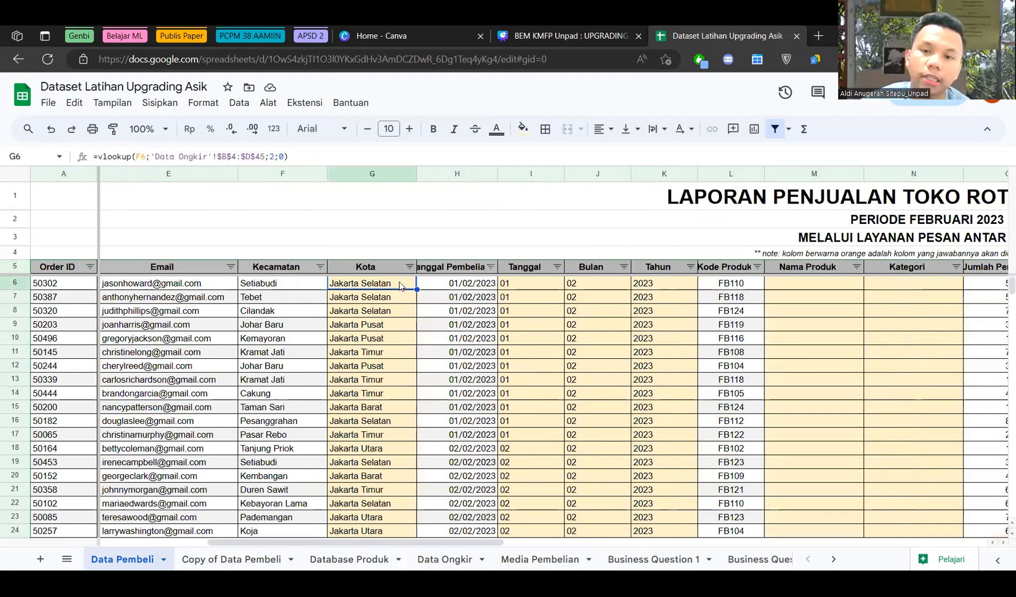
{"action": "double_click", "coordinate": [810, 284]}
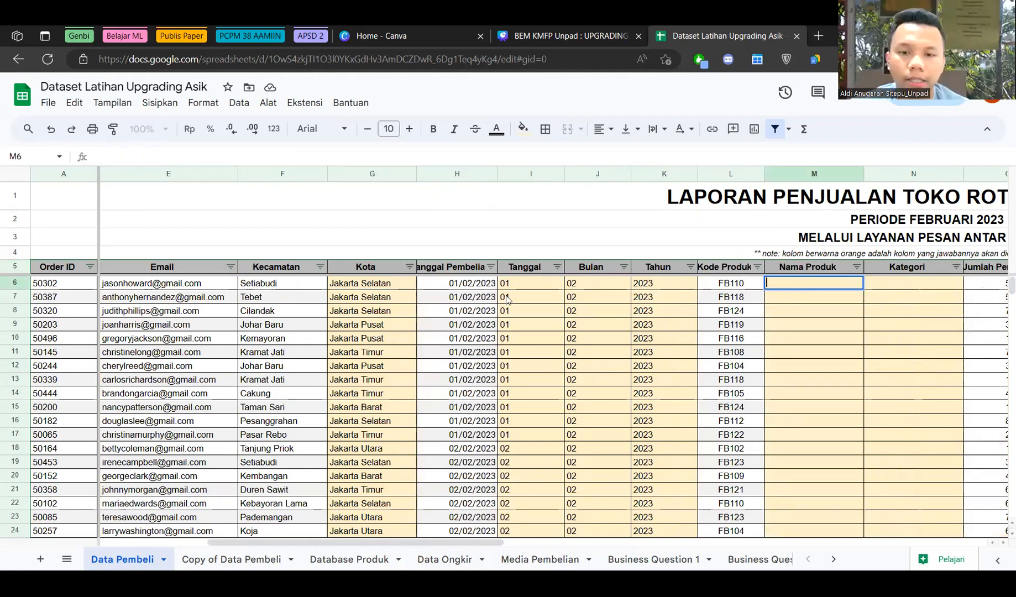
{"action": "double_click", "coordinate": [364, 285]}
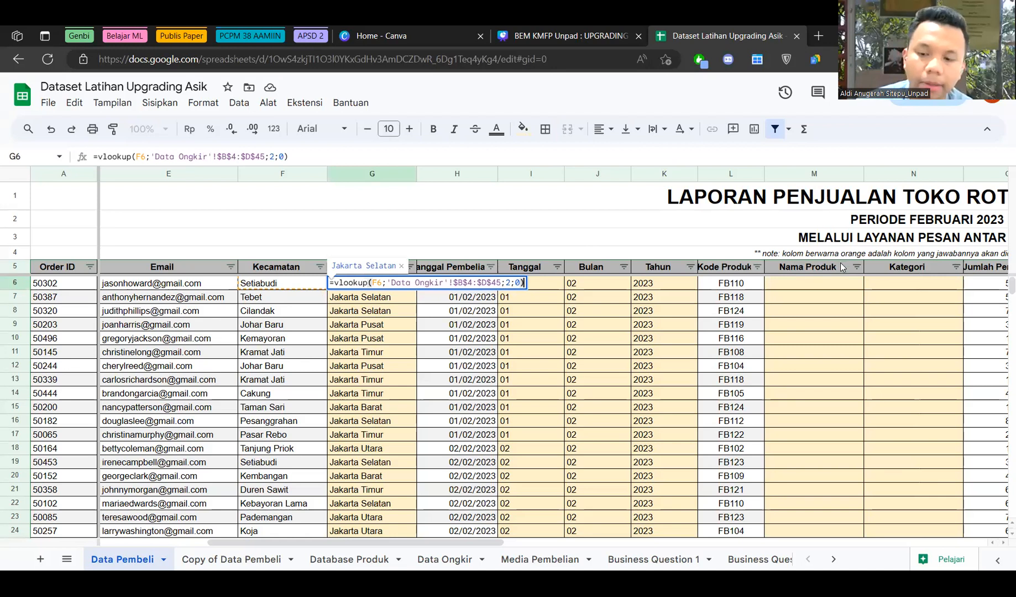
{"action": "key", "text": "Escape"}
Start a VLOOKUP formula in Nama Produk cell M6 with Kode Produk cell L6 as the search key.
{"action": "left_click", "coordinate": [829, 285]}
{"action": "type", "text": "=vlookup("}
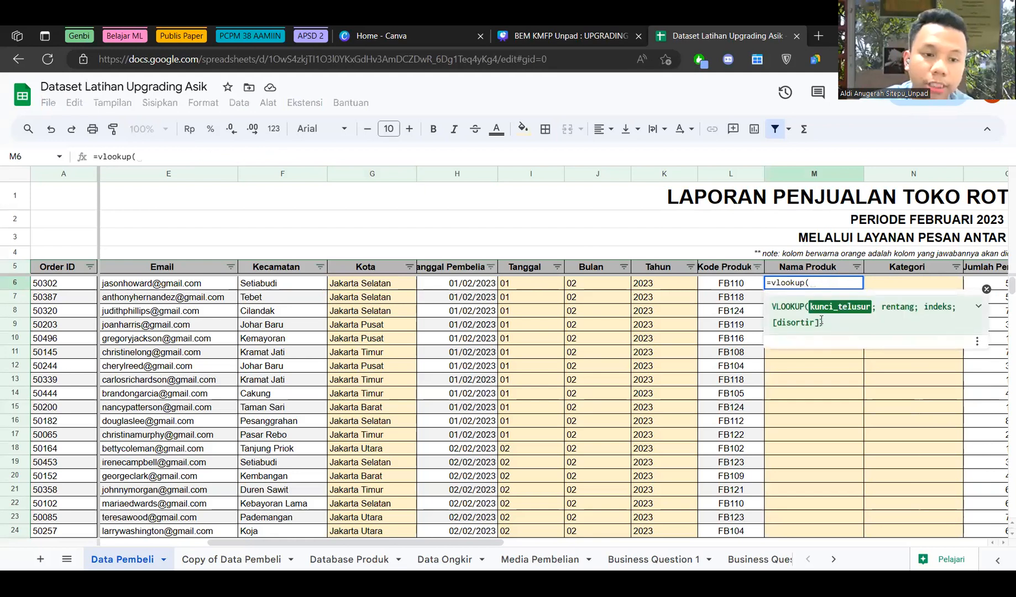
{"action": "left_click", "coordinate": [741, 287]}
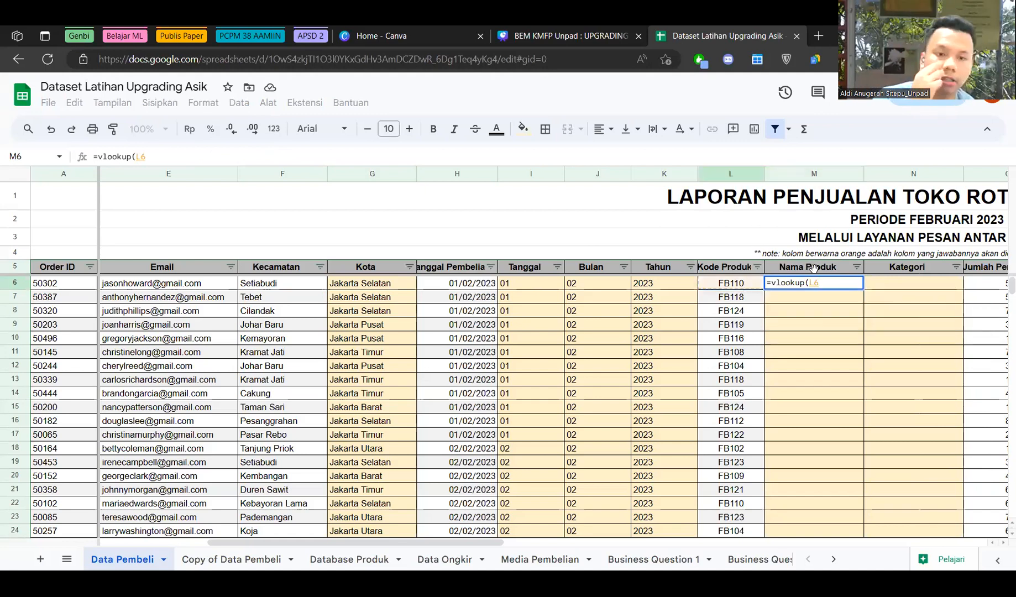
{"action": "type", "text": ";"}
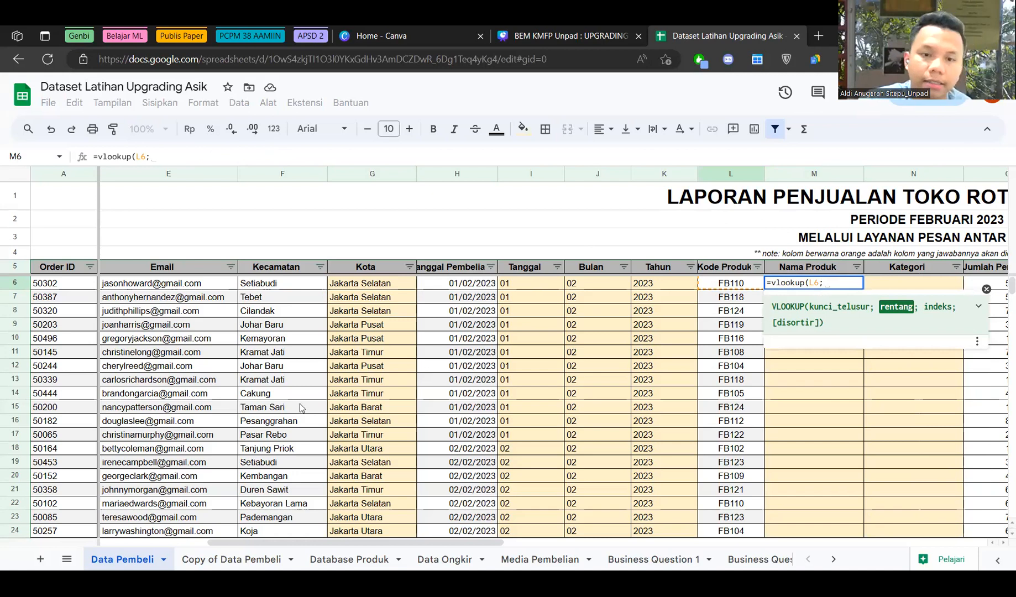
Set the VLOOKUP range in M6 to cells B4:E29 of the Database Produk sheet.
{"action": "left_click", "coordinate": [454, 561]}
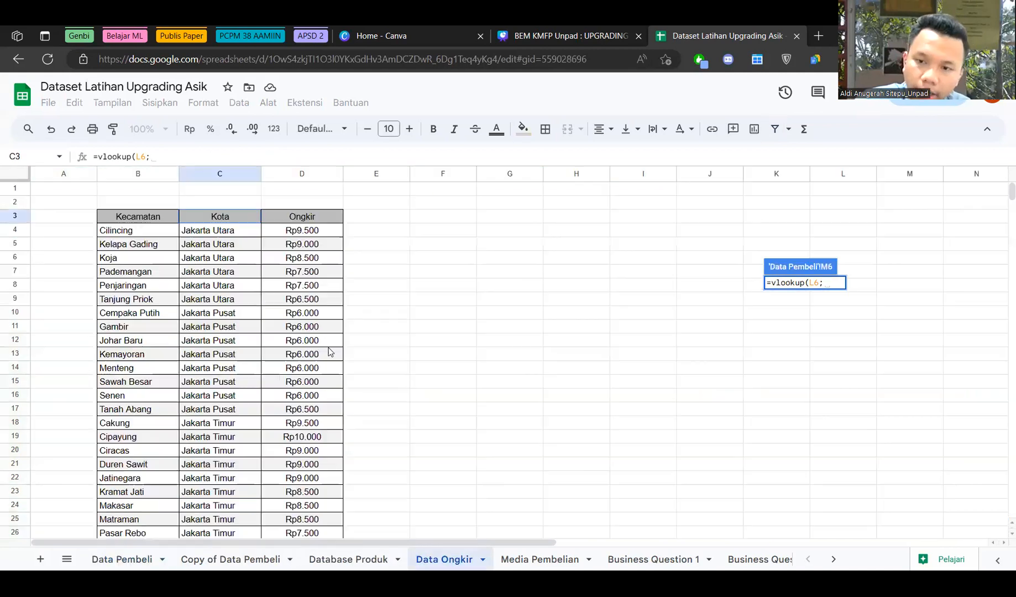
{"action": "left_click", "coordinate": [539, 561]}
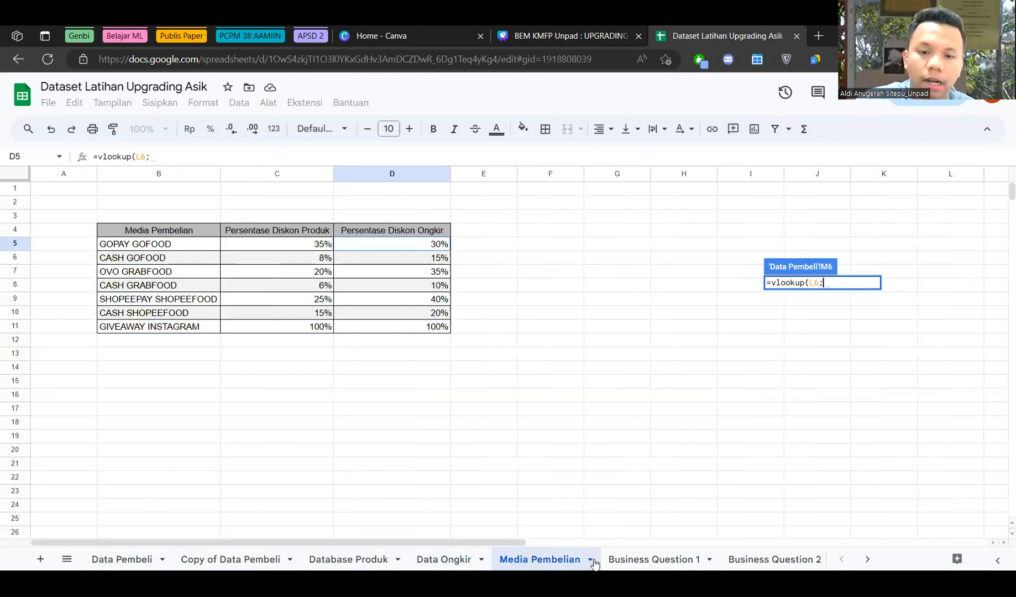
{"action": "left_click", "coordinate": [356, 561]}
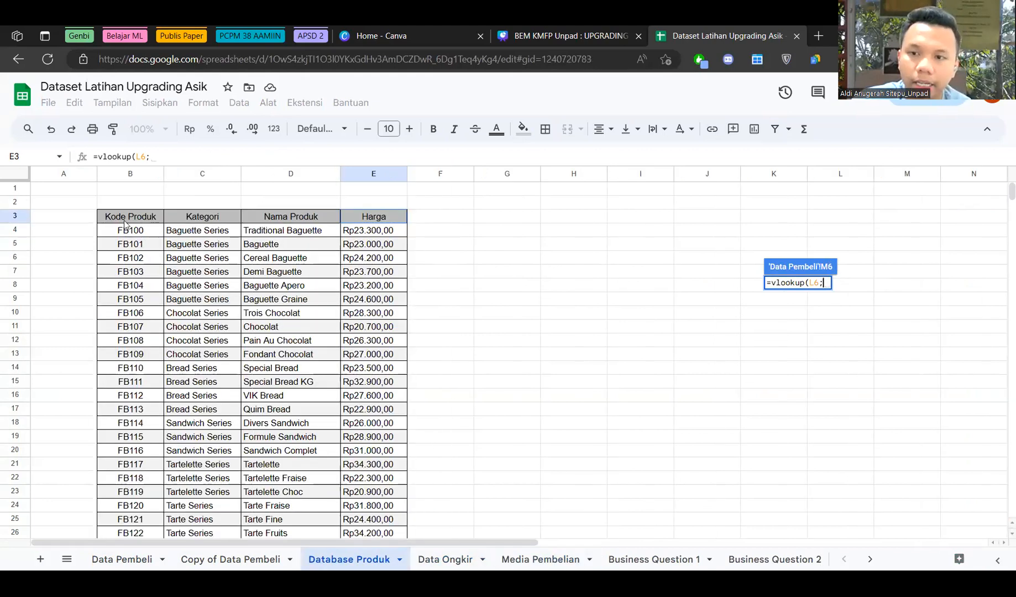
{"action": "left_click_drag", "start_coordinate": [127, 231], "coordinate": [440, 532]}
{"action": "left_click_drag", "start_coordinate": [368, 434], "coordinate": [420, 384]}
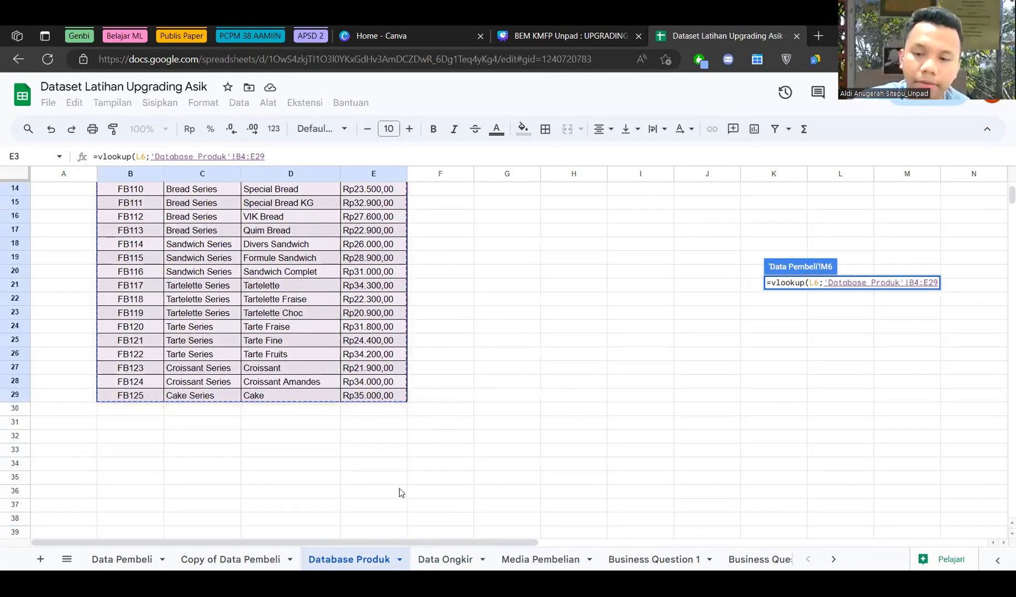
{"action": "left_click", "coordinate": [128, 560]}
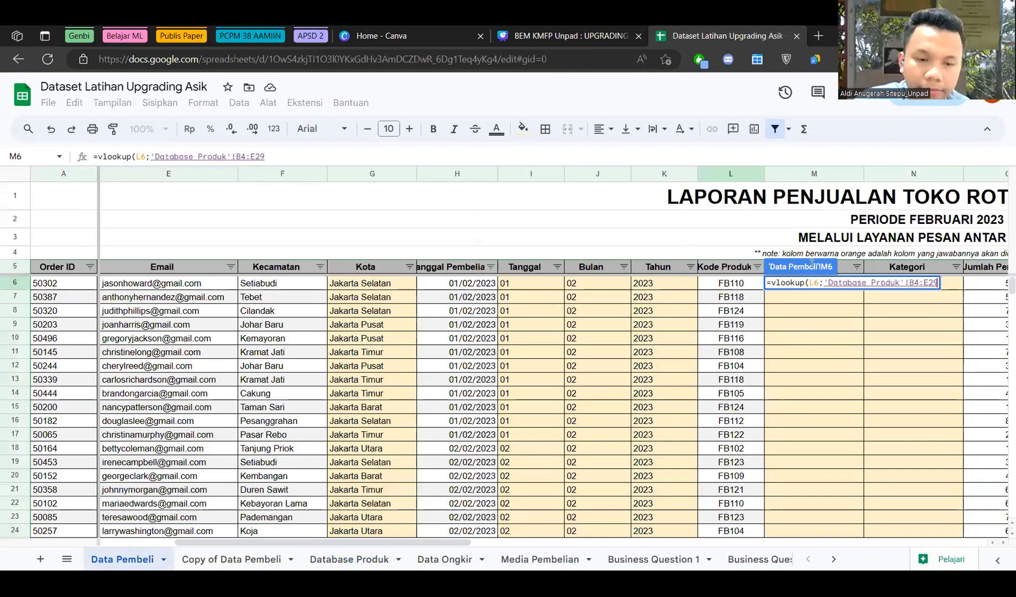
{"action": "type", "text": ";"}
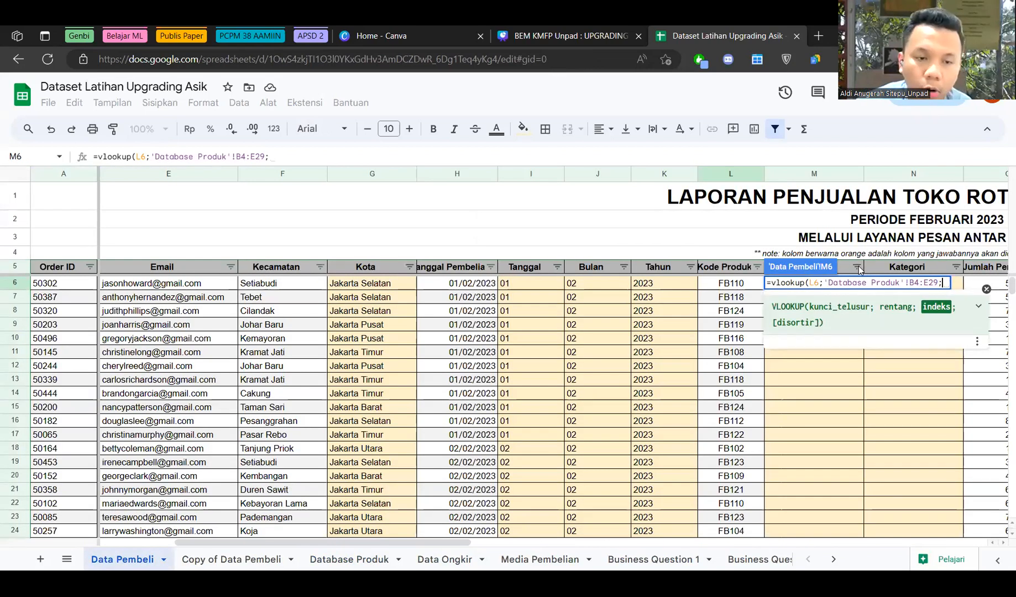
Complete the M6 VLOOKUP with column index 3 for Nama Produk and 0 for an exact match.
{"action": "left_click", "coordinate": [349, 557]}
{"action": "scroll", "coordinate": [332, 342], "scroll_direction": "up", "scroll_amount": 5}
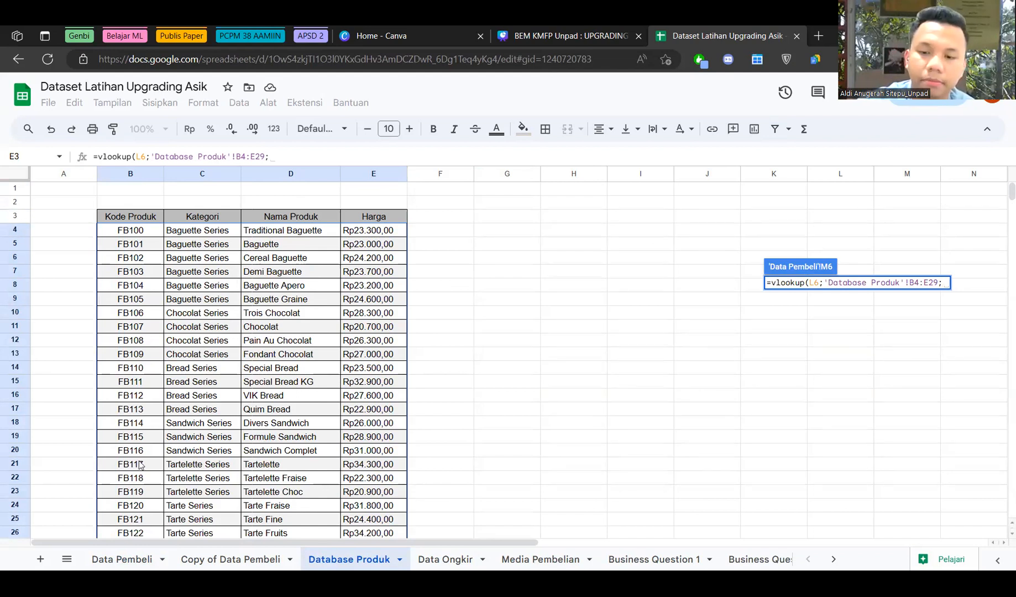
{"action": "left_click", "coordinate": [148, 564]}
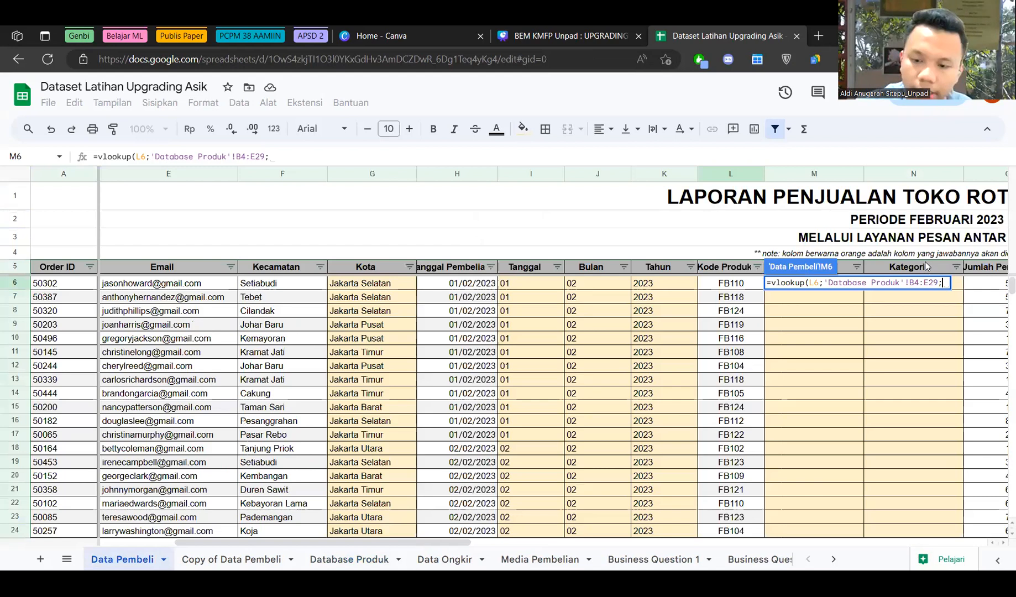
{"action": "type", "text": "3;0"}
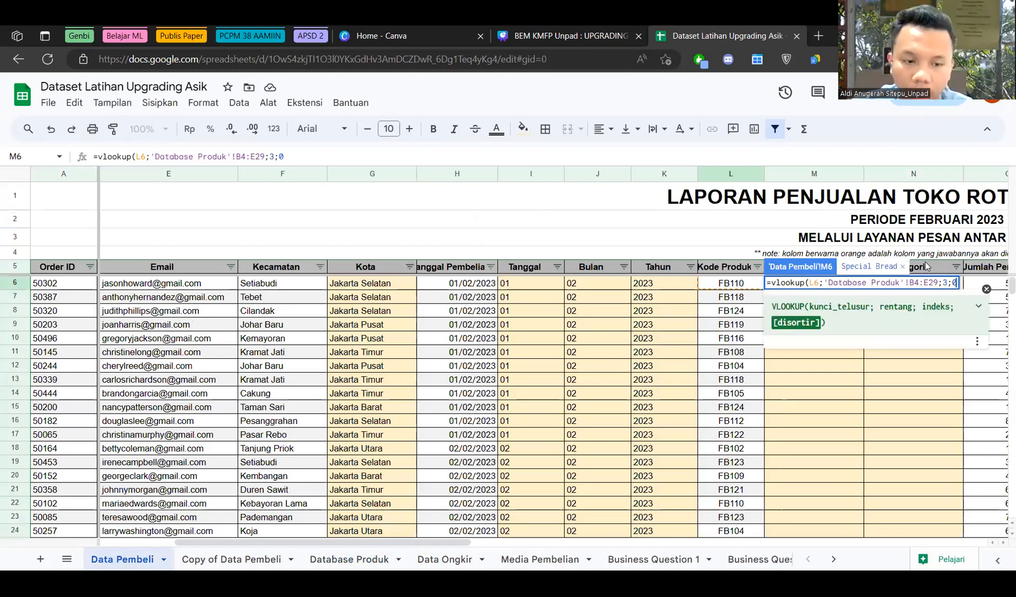
{"action": "type", "text": ")"}
{"action": "key", "text": "Return"}
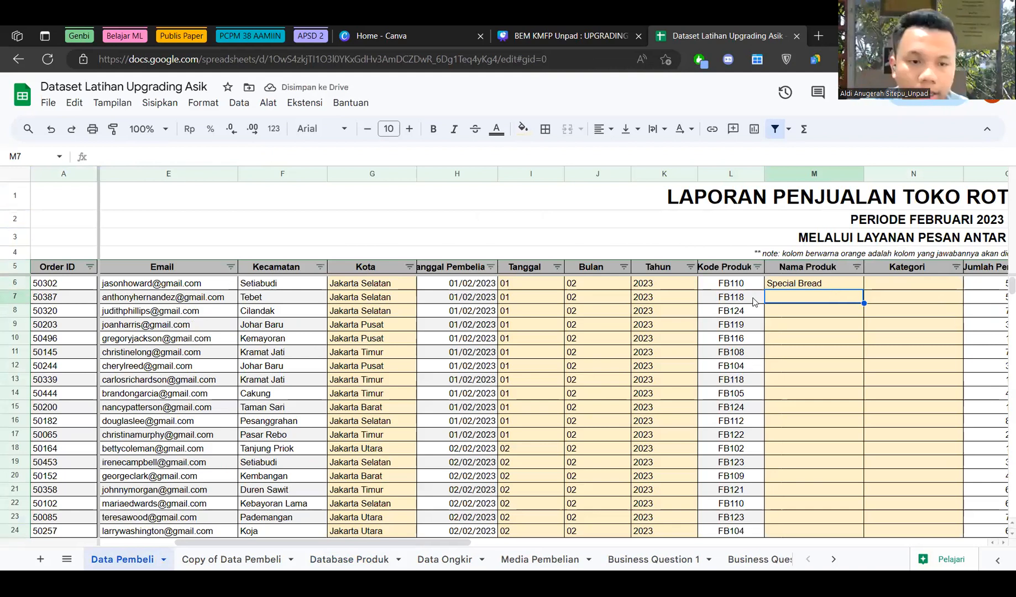
Review the search key and range arguments of the M6 formula against the product table in Database Produk.
{"action": "key", "text": "Up"}
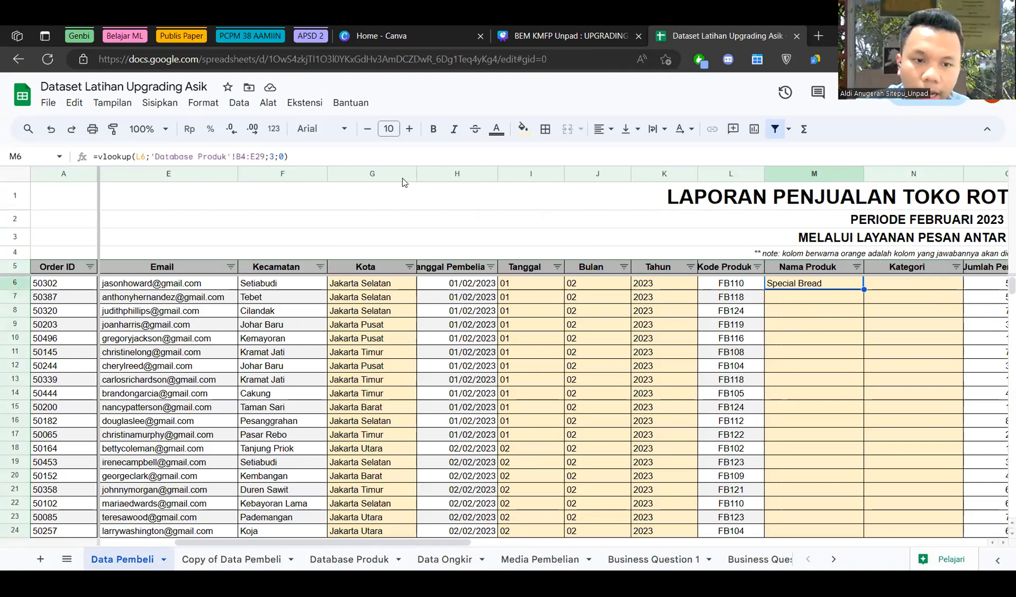
{"action": "double_click", "coordinate": [815, 283]}
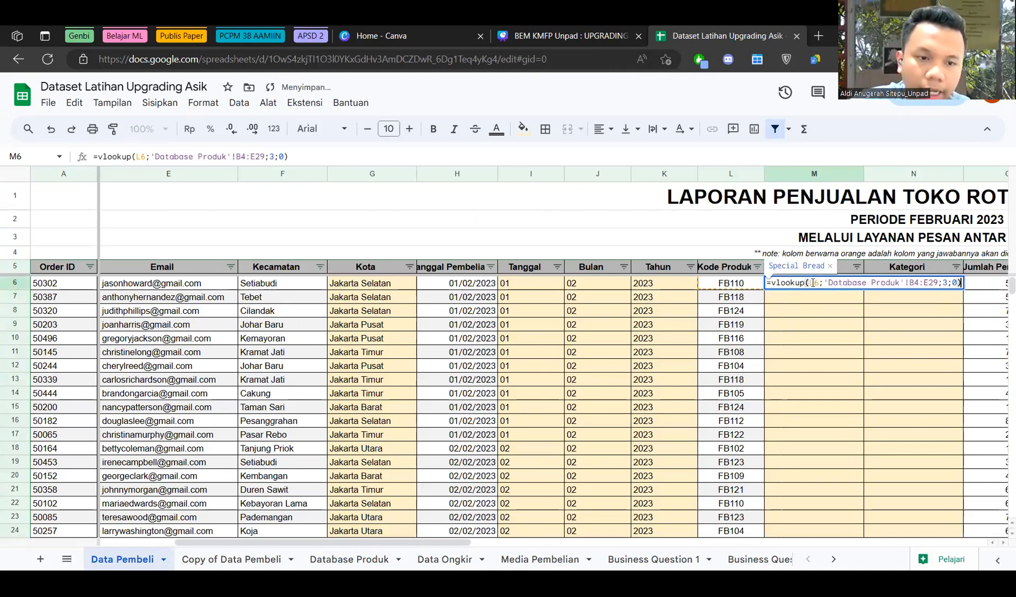
{"action": "left_click", "coordinate": [819, 283]}
{"action": "double_click", "coordinate": [813, 283]}
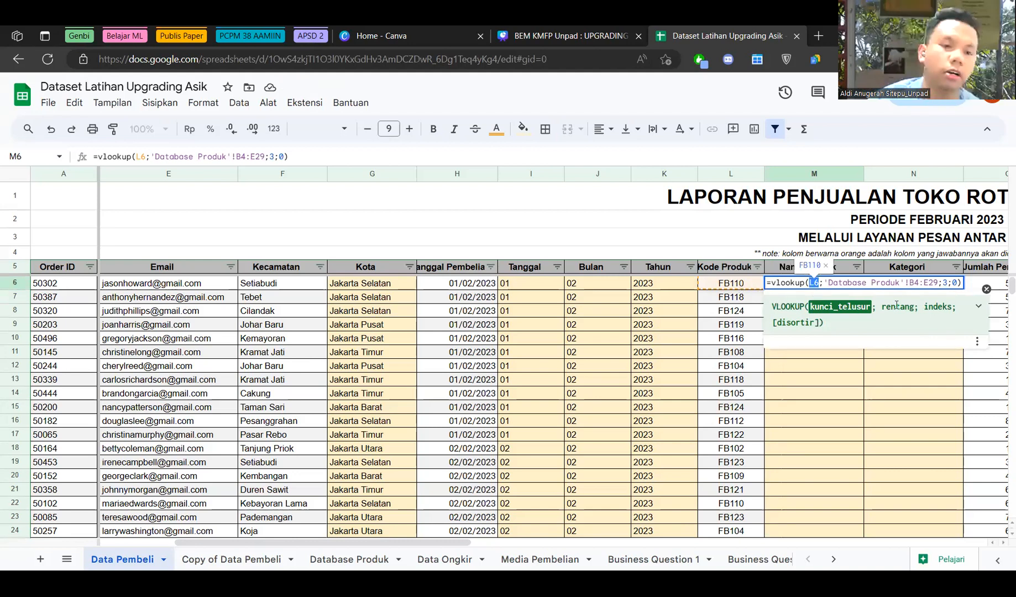
{"action": "left_click", "coordinate": [830, 284]}
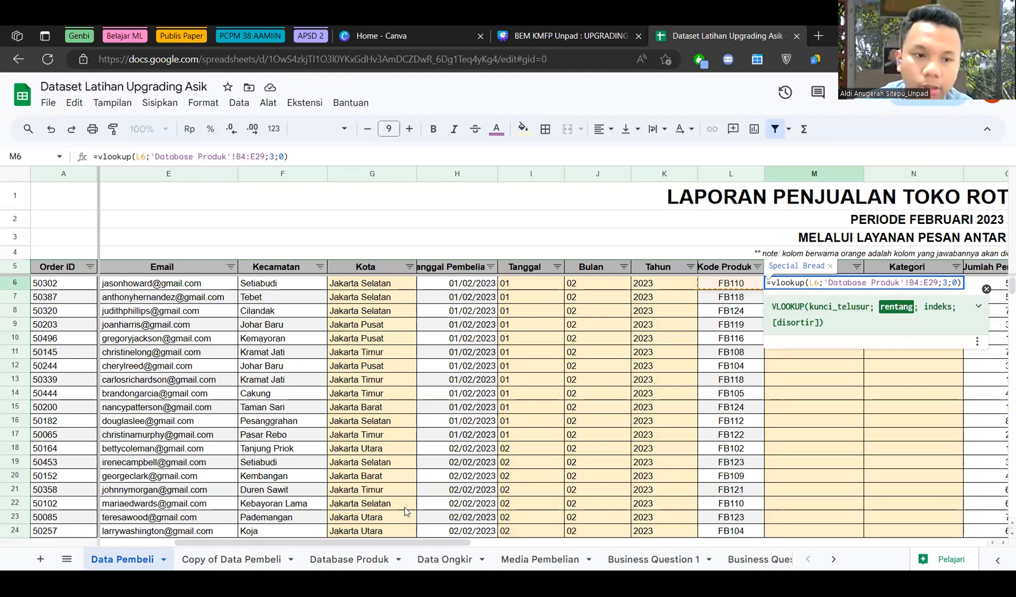
{"action": "left_click", "coordinate": [357, 561]}
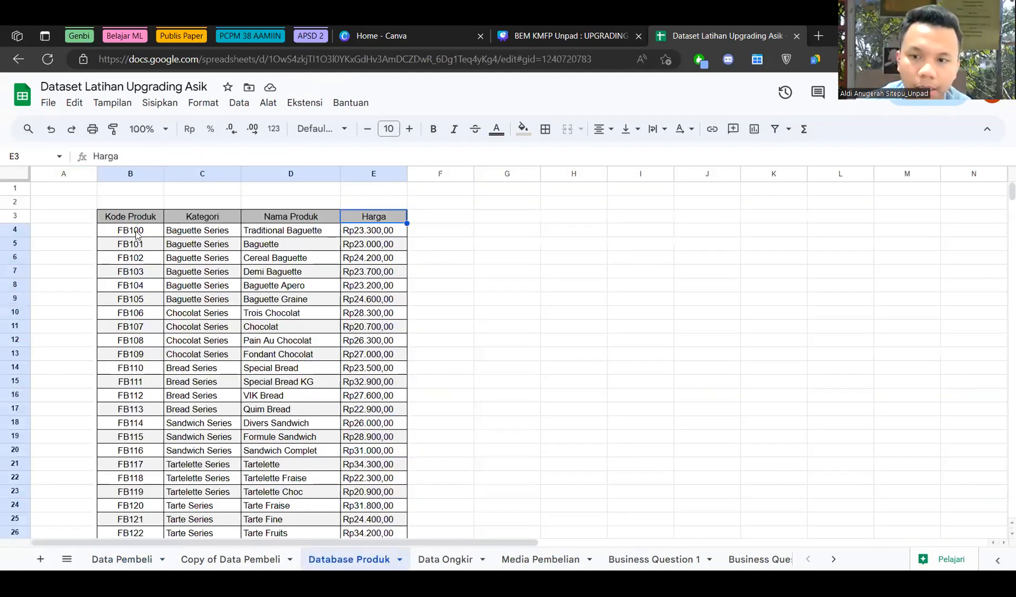
{"action": "left_click_drag", "start_coordinate": [142, 233], "coordinate": [376, 437]}
{"action": "left_click", "coordinate": [165, 560]}
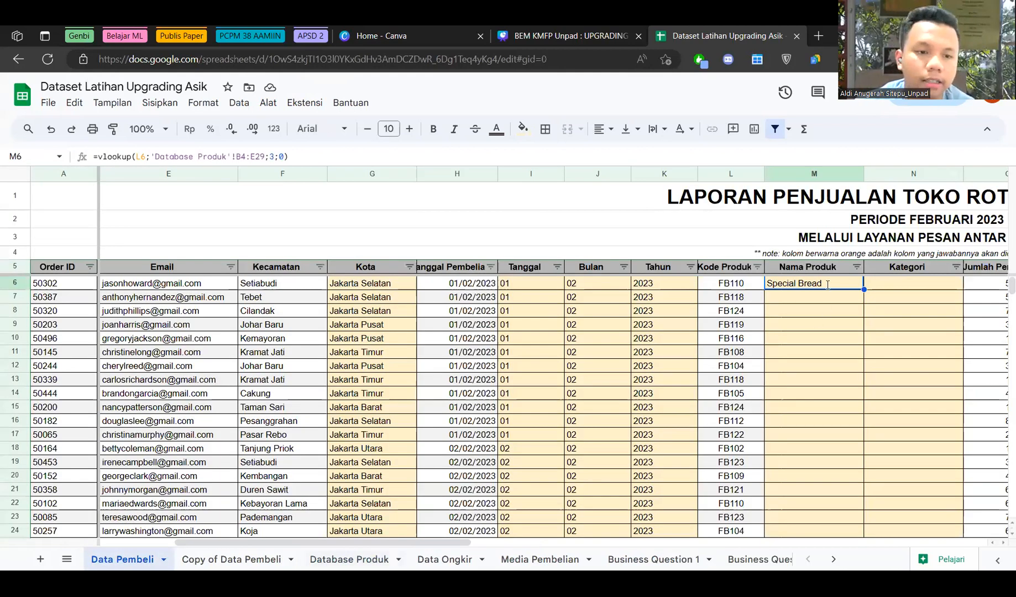
Check the column index in the M6 formula against the position of Nama Produk in Database Produk.
{"action": "double_click", "coordinate": [945, 283]}
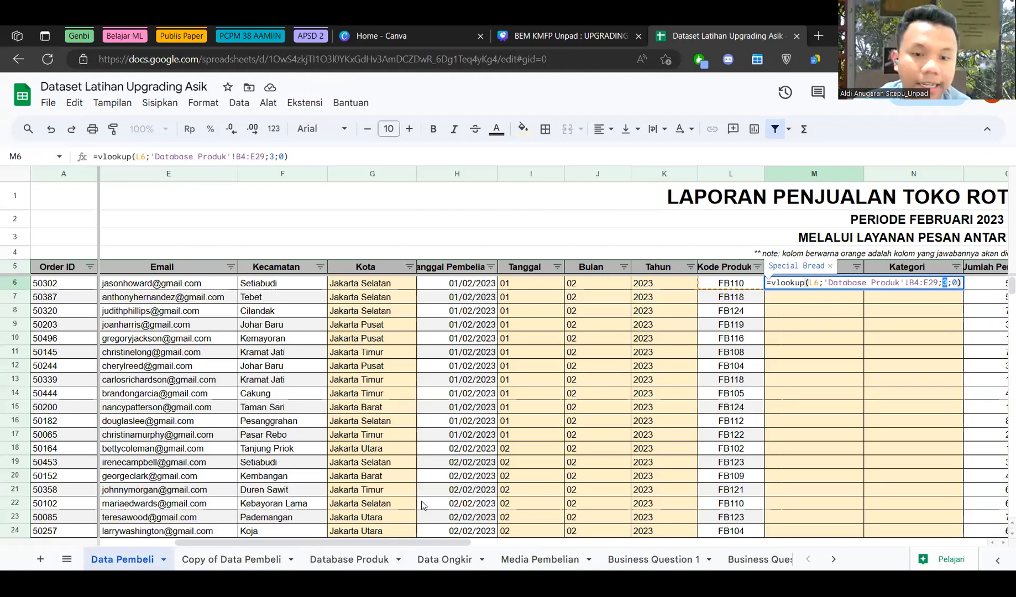
{"action": "left_click", "coordinate": [354, 559]}
{"action": "scroll", "coordinate": [229, 239], "scroll_direction": "up", "scroll_amount": 4}
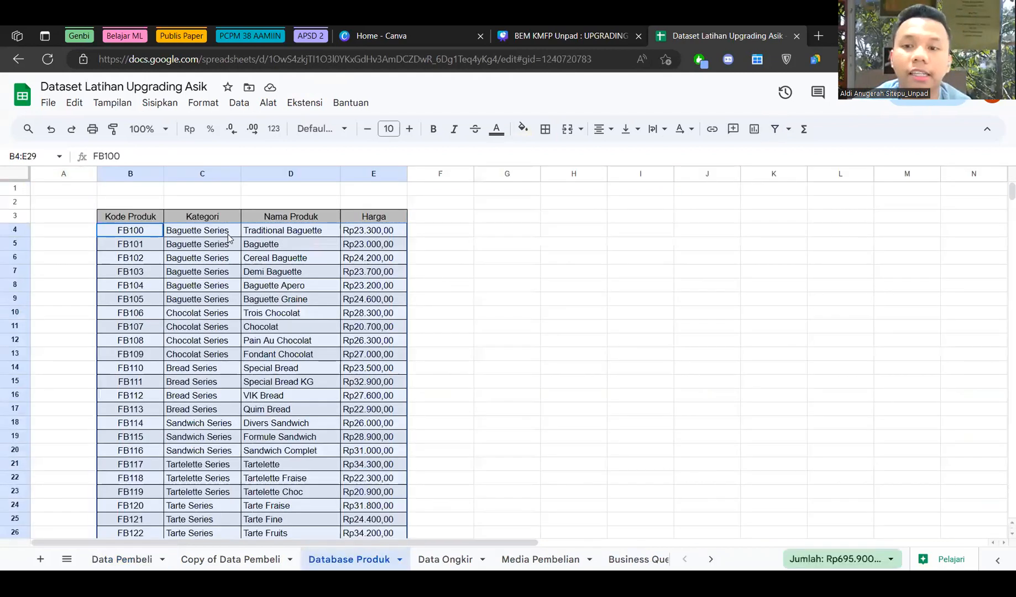
{"action": "left_click", "coordinate": [289, 228]}
{"action": "key", "text": "ctrl+space"}
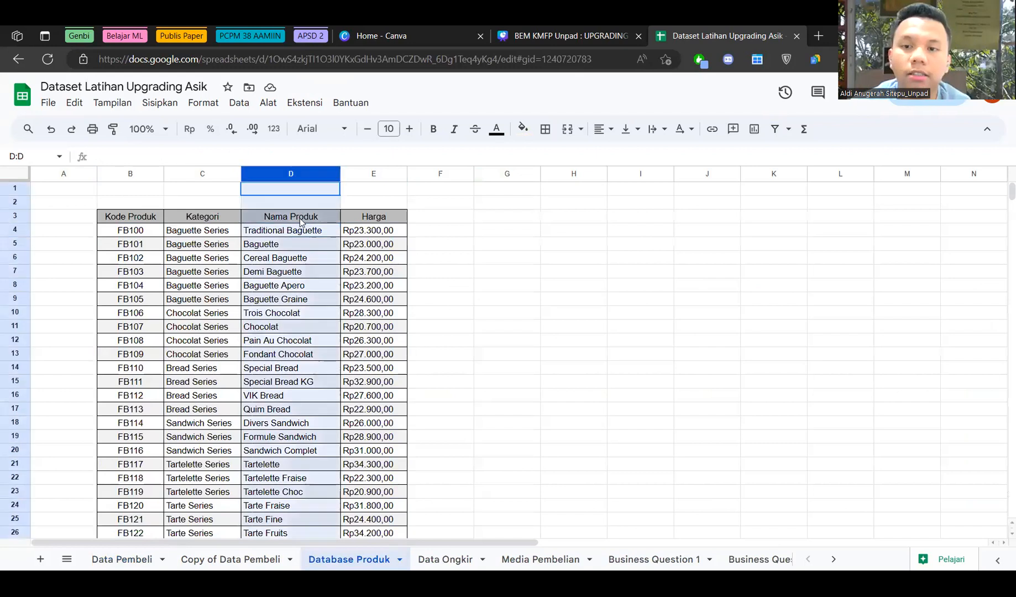
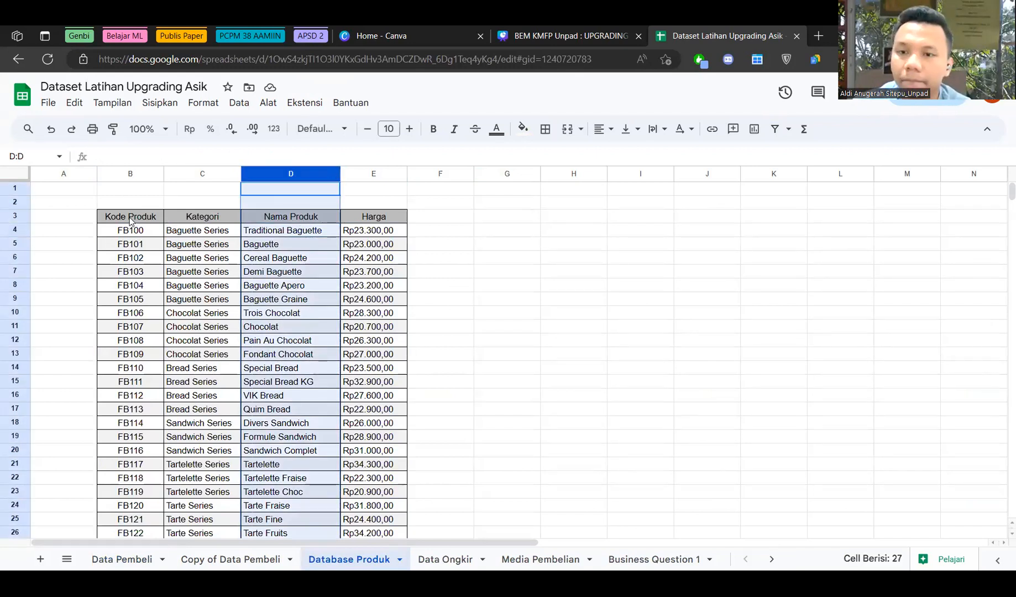
{"action": "left_click", "coordinate": [137, 560]}
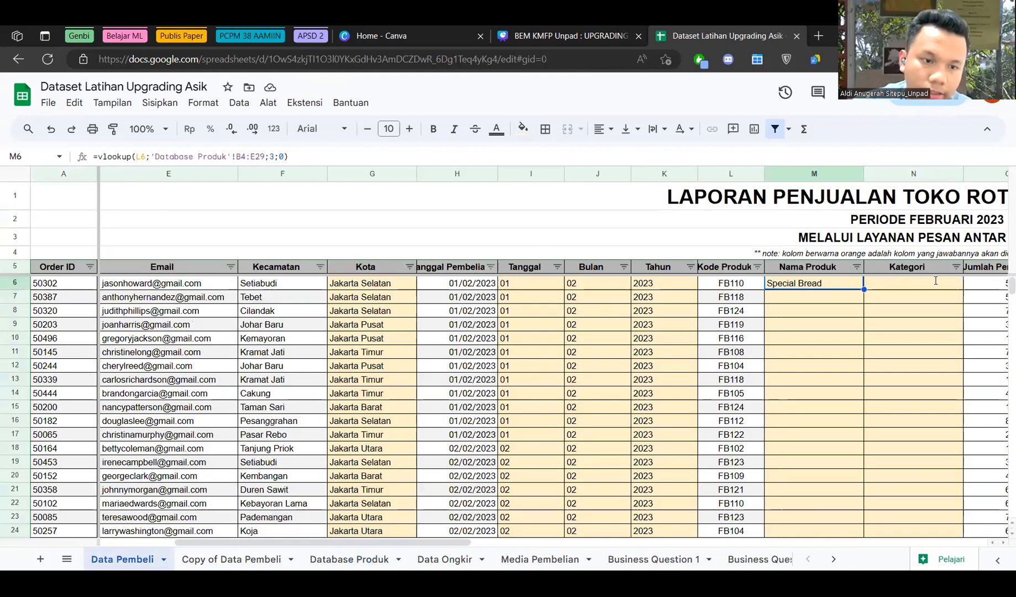
Fill the Nama Produk VLOOKUP through M6:M504 using the suggested formula with the absolute product range $B$4:$E$29.
{"action": "key", "text": "Return"}
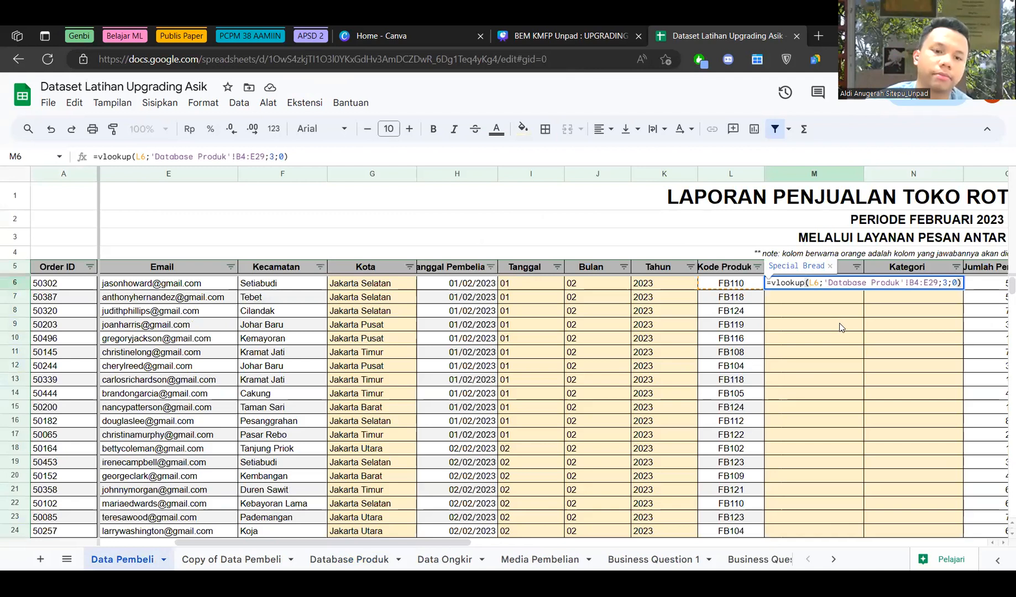
{"action": "left_click", "coordinate": [863, 282]}
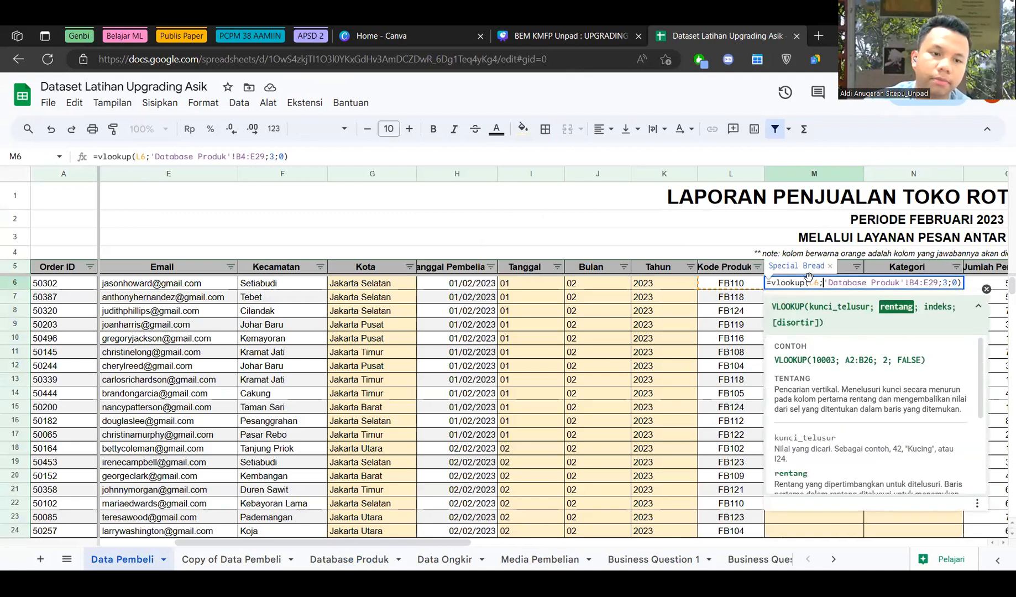
{"action": "left_click", "coordinate": [897, 269]}
{"action": "left_click", "coordinate": [859, 283]}
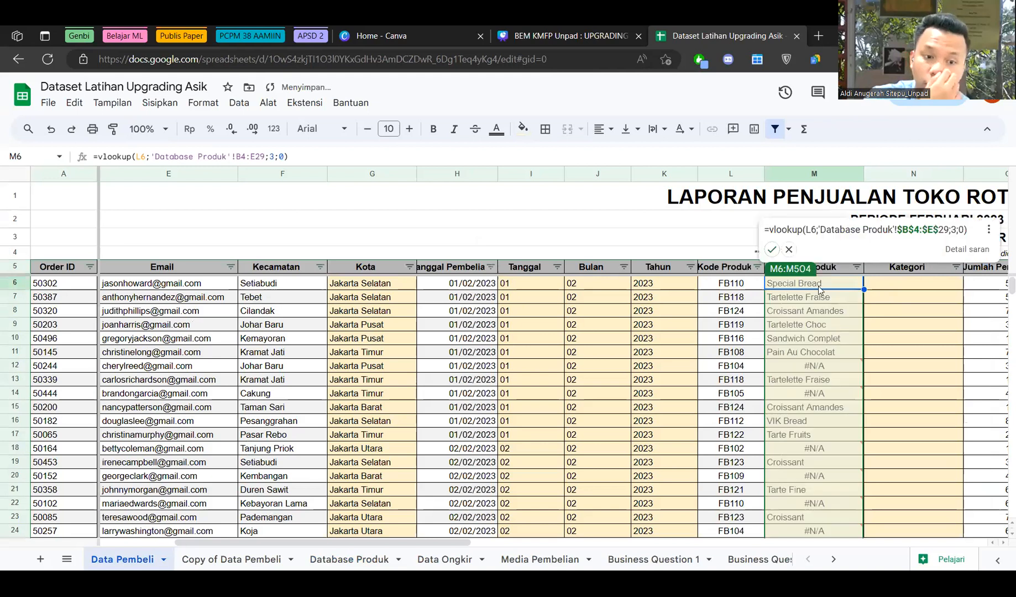
{"action": "key", "text": "ctrl+Return"}
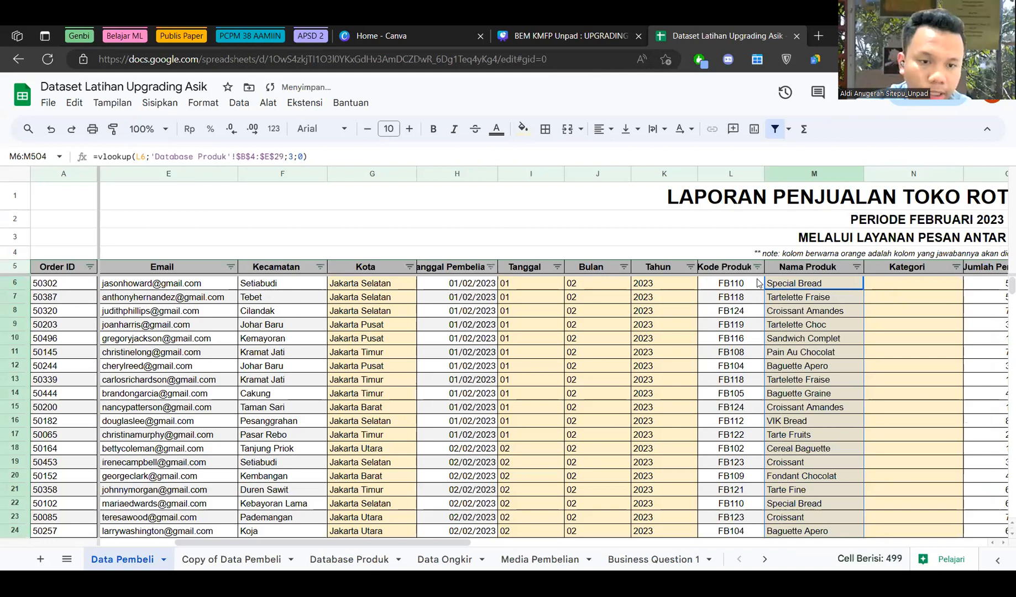
Check the Nama Produk result for code FB110 in row 6 against its row in Database Produk.
{"action": "left_click", "coordinate": [803, 293]}
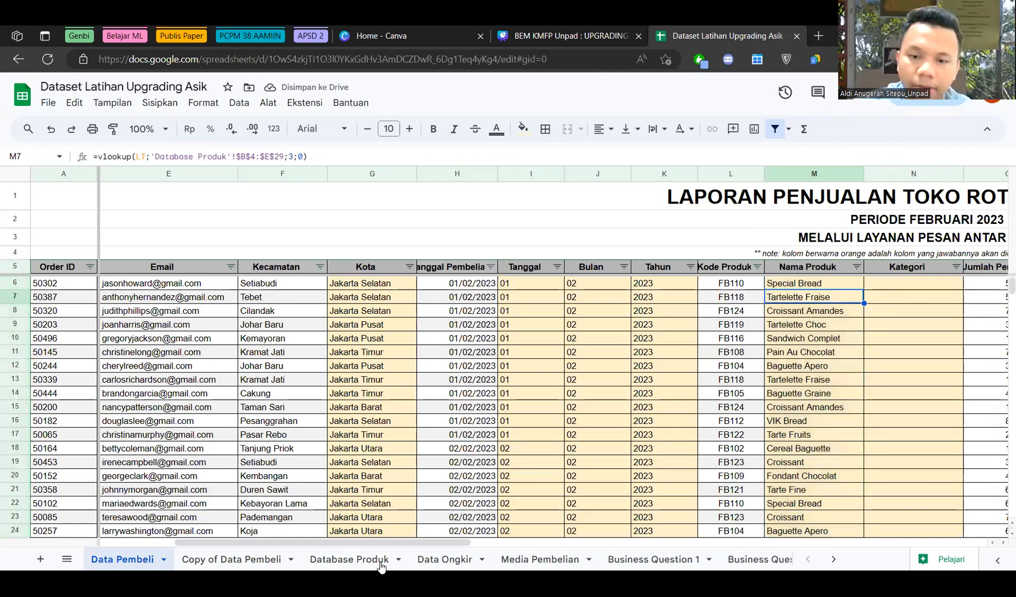
{"action": "key", "text": "Up"}
{"action": "key", "text": "Left"}
{"action": "key", "text": "shift+Right"}
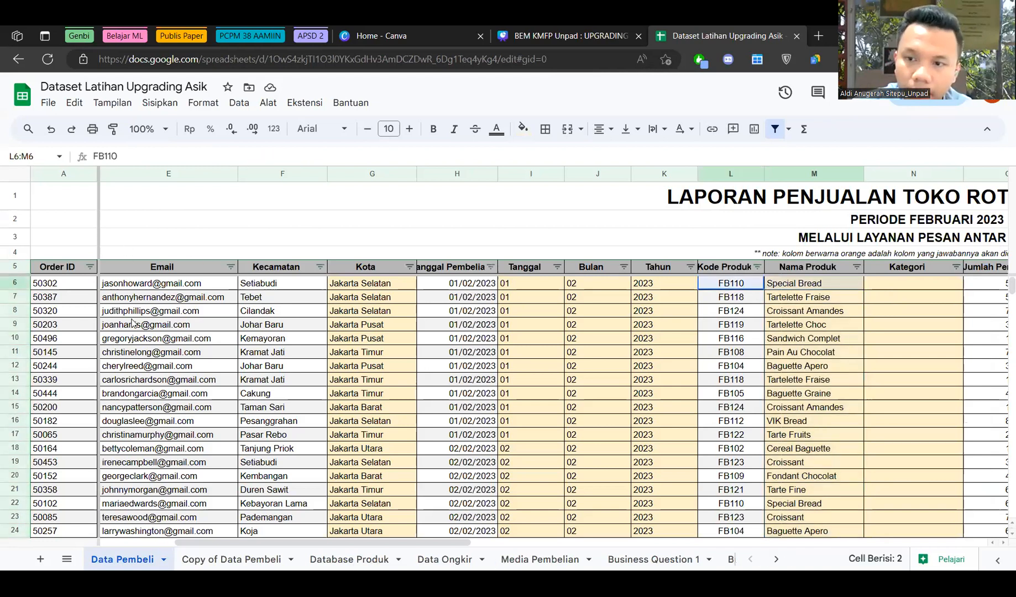
{"action": "key", "text": "ctrl+shift+Page_Down"}
{"action": "key", "text": "ctrl+shift+Page_Down"}
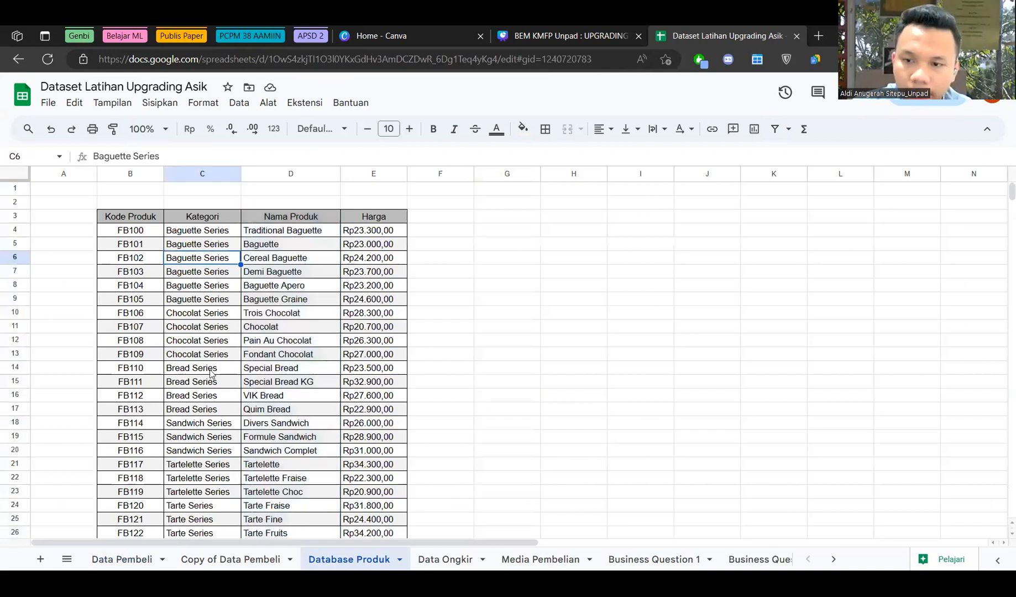
{"action": "left_click", "coordinate": [130, 244]}
{"action": "left_click", "coordinate": [132, 369]}
{"action": "left_click", "coordinate": [301, 369]}
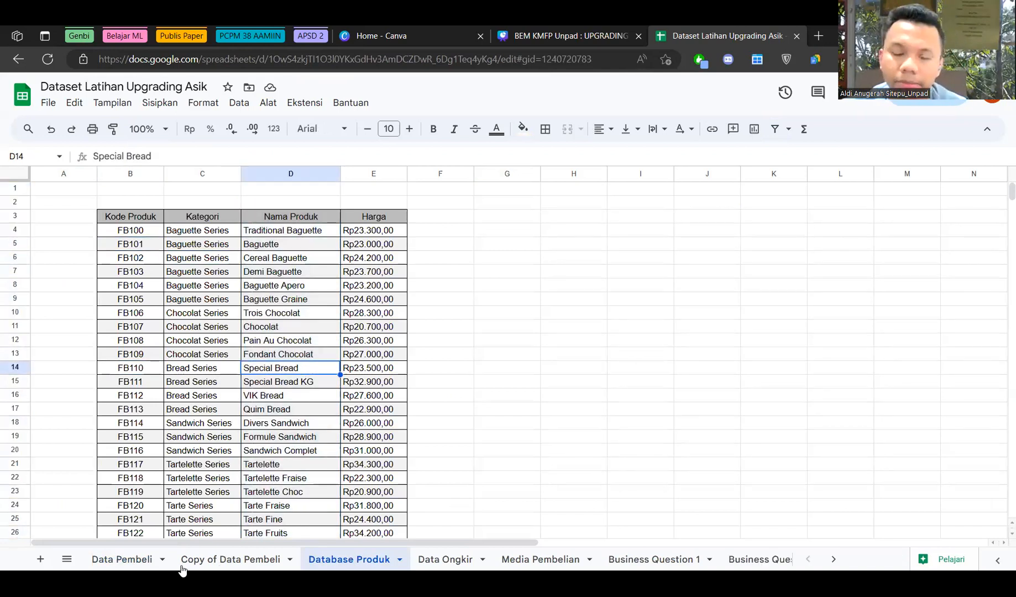
{"action": "left_click", "coordinate": [136, 561]}
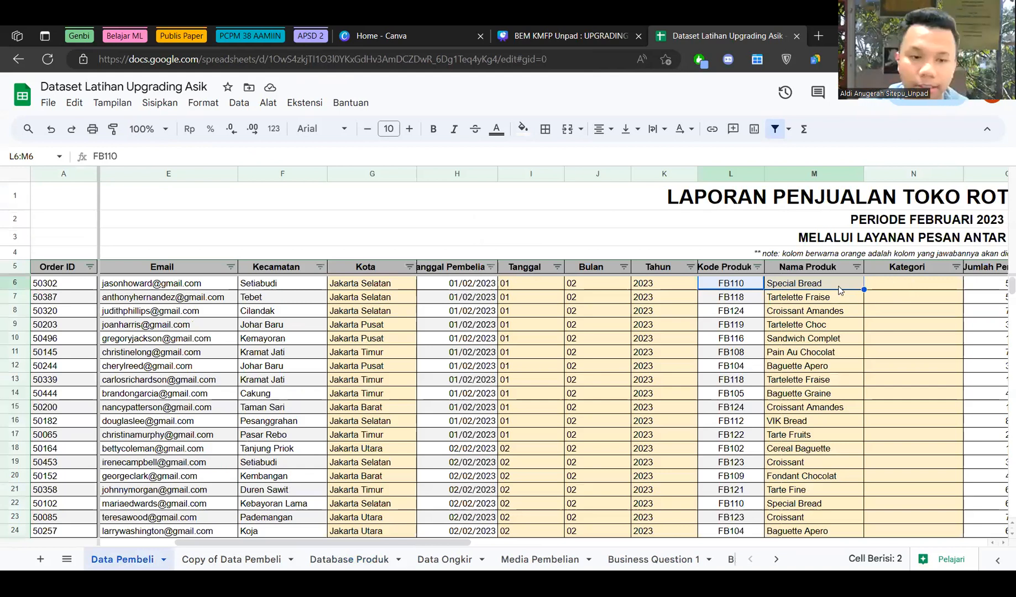
Copy the VLOOKUP formula from M6 into N6 under Kategori.
{"action": "left_click", "coordinate": [900, 288]}
{"action": "key", "text": "Left"}
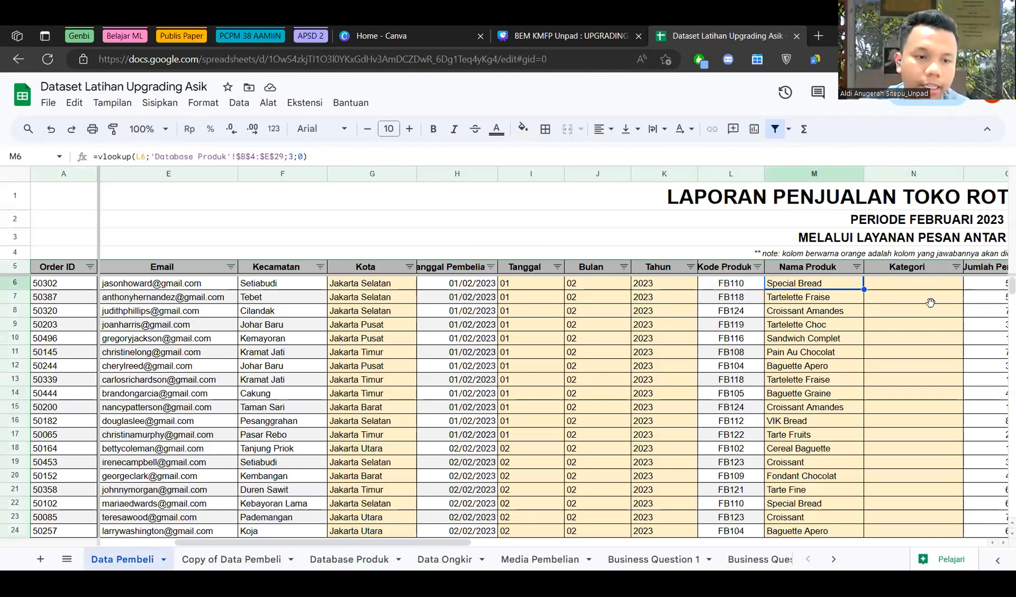
{"action": "left_click_drag", "start_coordinate": [895, 236], "coordinate": [894, 237]}
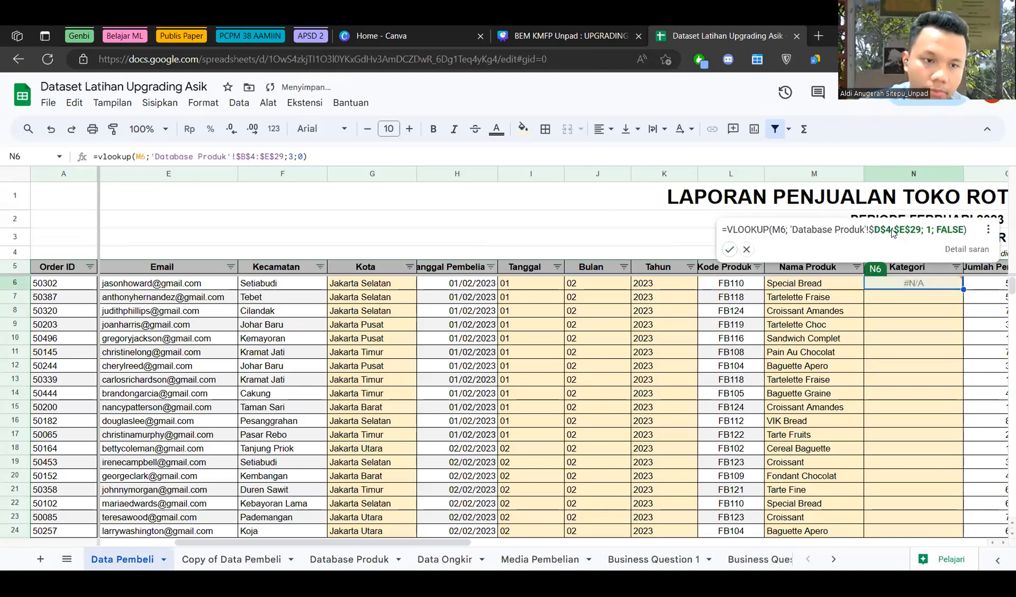
{"action": "double_click", "coordinate": [905, 282]}
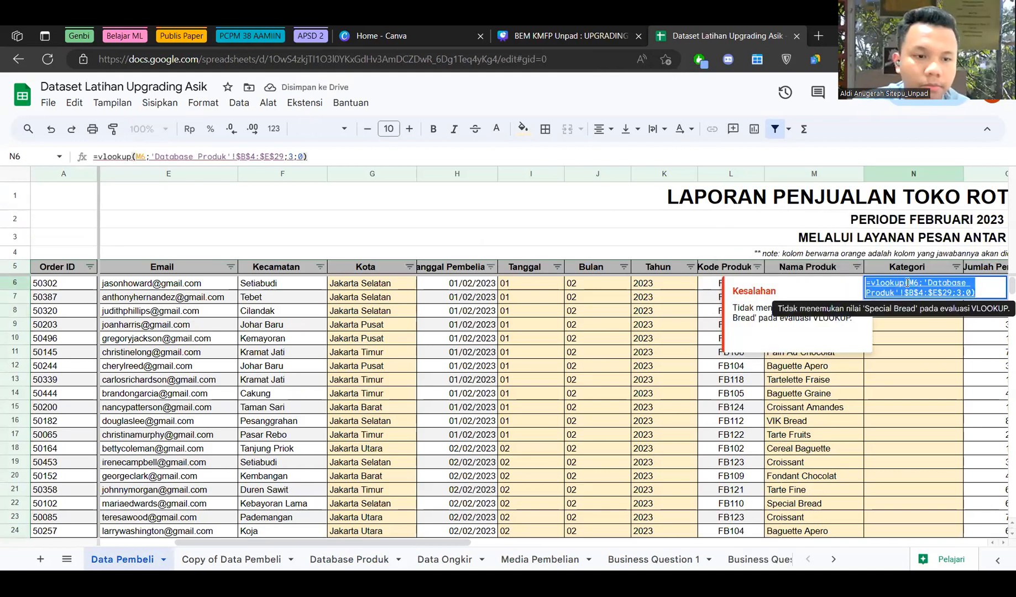
{"action": "left_click", "coordinate": [917, 284]}
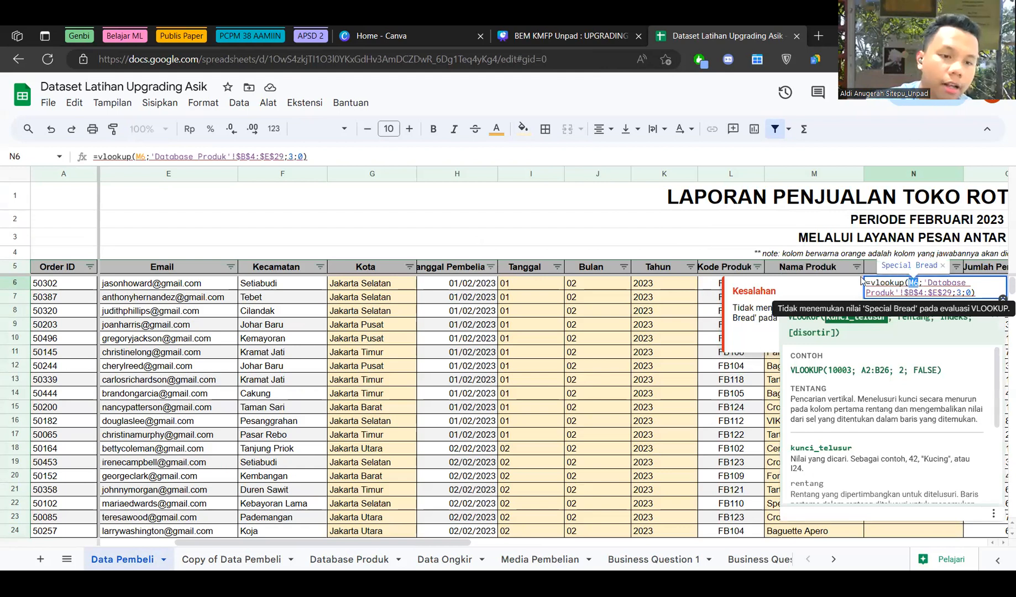
{"action": "key", "text": "BackSpace"}
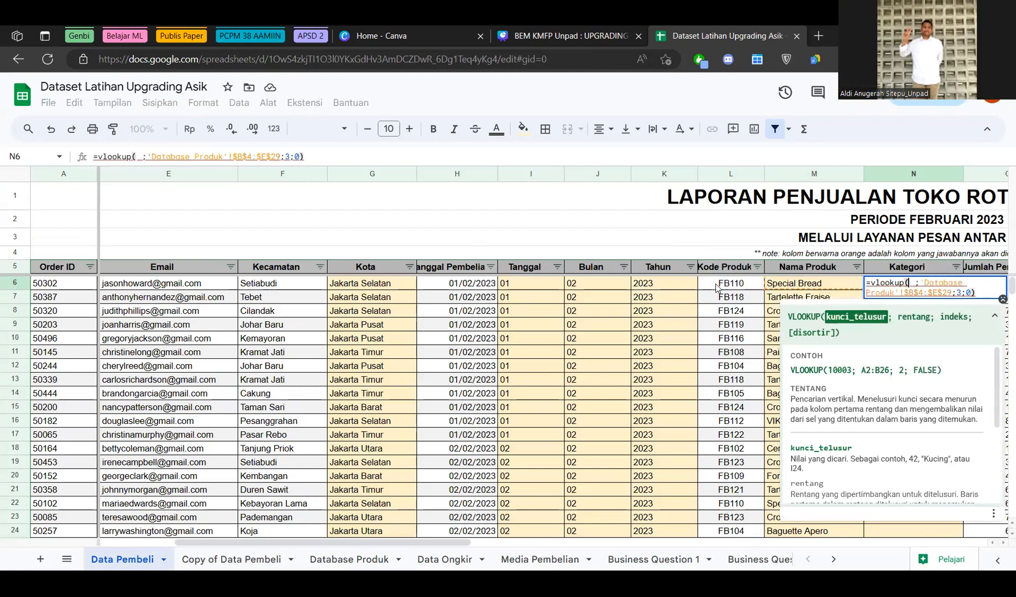
{"action": "left_click", "coordinate": [717, 287]}
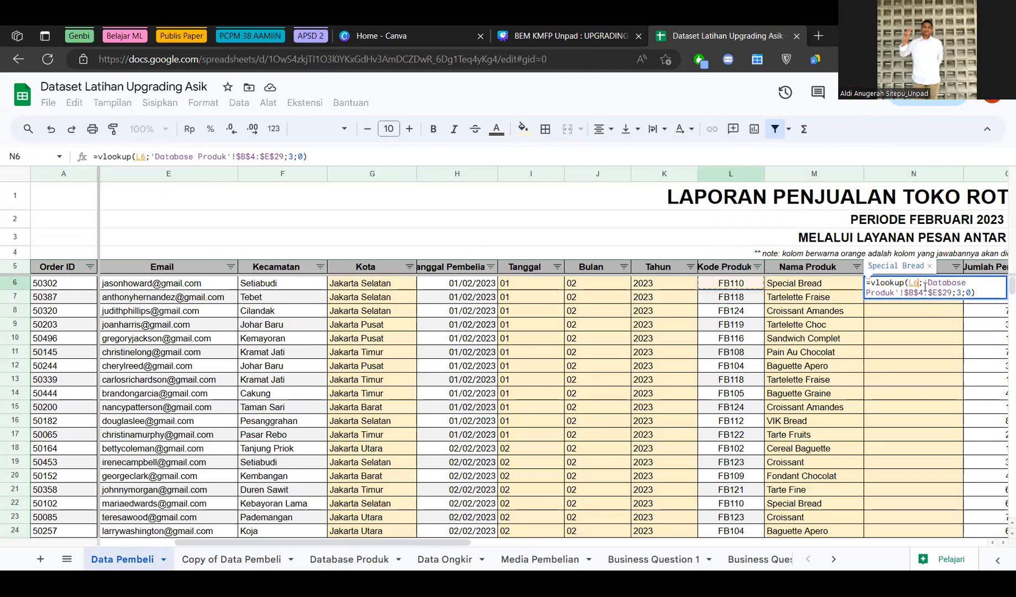
{"action": "left_click", "coordinate": [931, 283]}
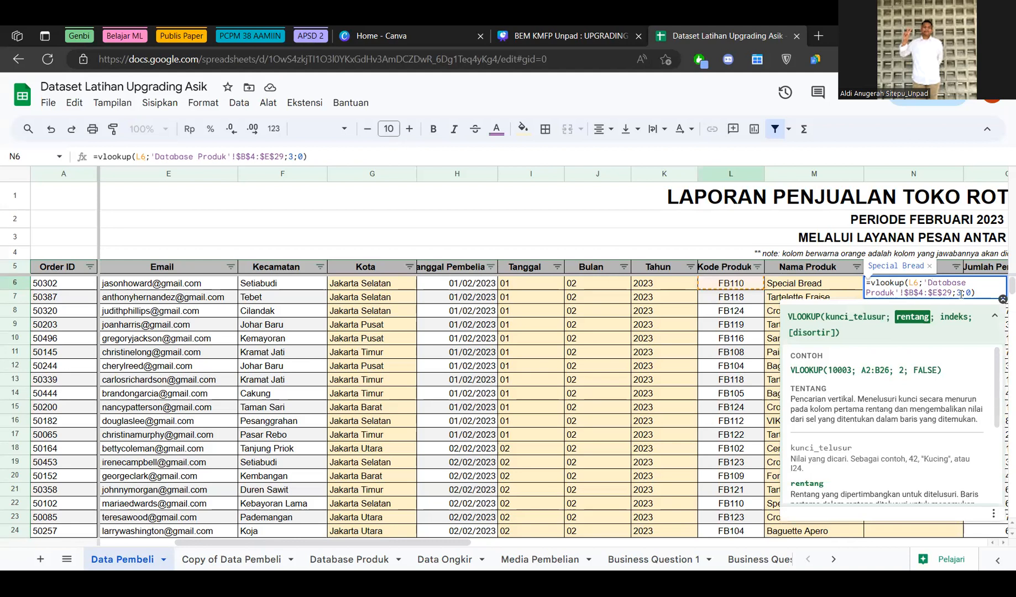
{"action": "key", "text": "shift+Right"}
{"action": "left_click", "coordinate": [962, 293]}
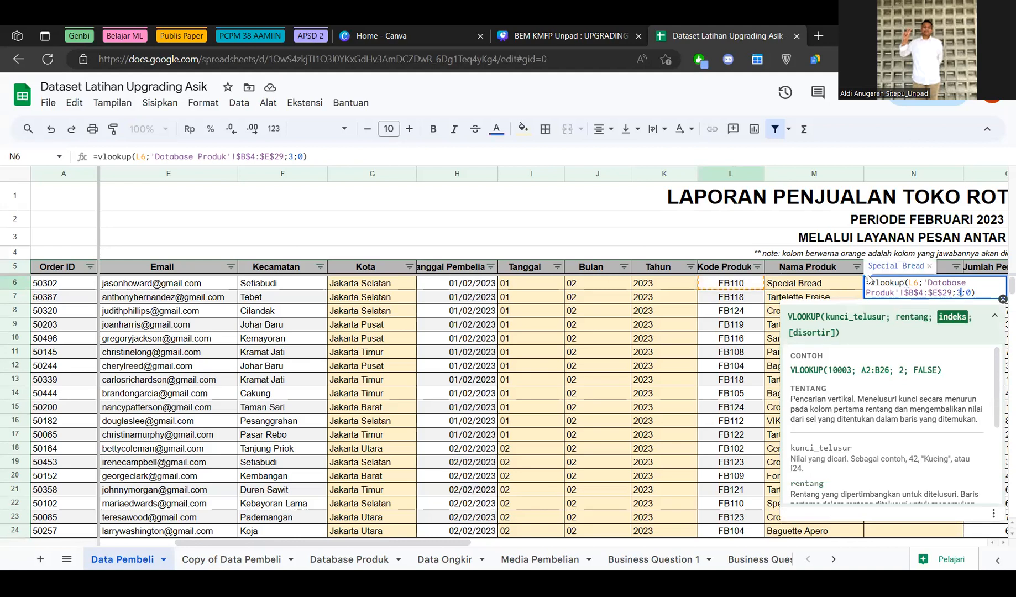
{"action": "left_click", "coordinate": [922, 273]}
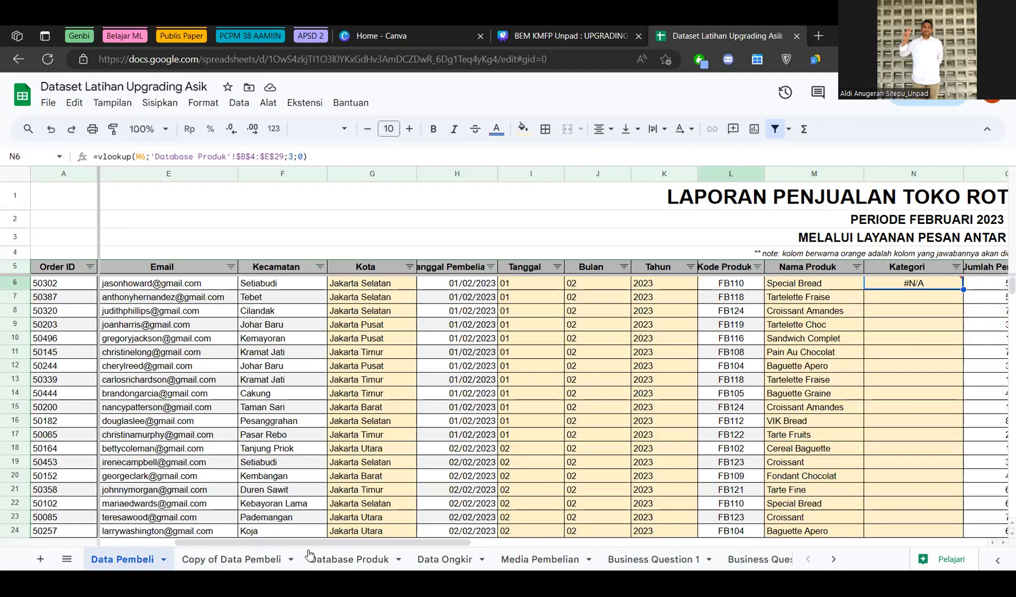
Examine the Nama Produk column of the Database Produk table to see what column index 3 refers to.
{"action": "left_click", "coordinate": [350, 560]}
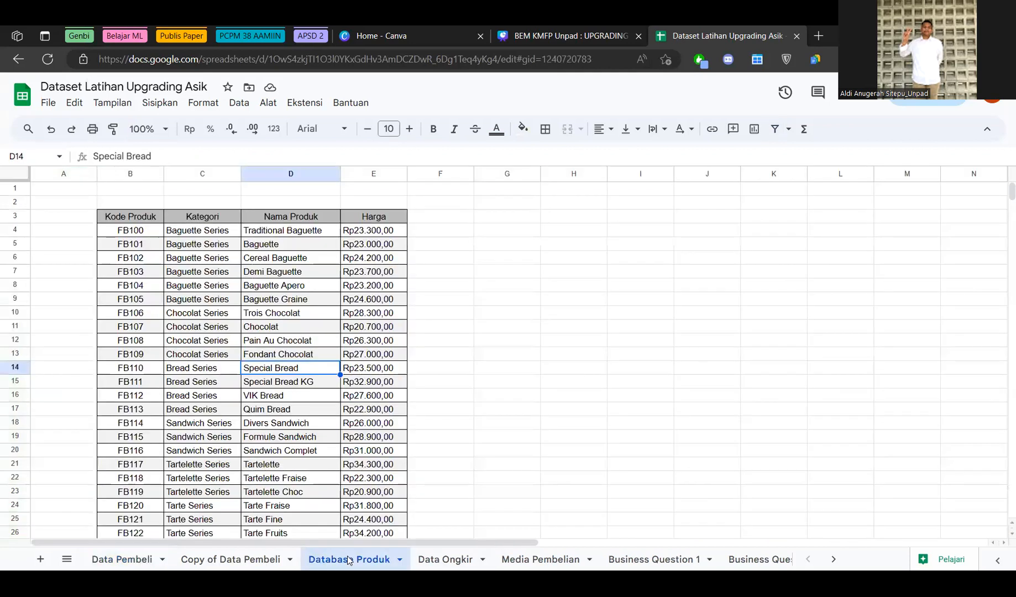
{"action": "left_click", "coordinate": [309, 219]}
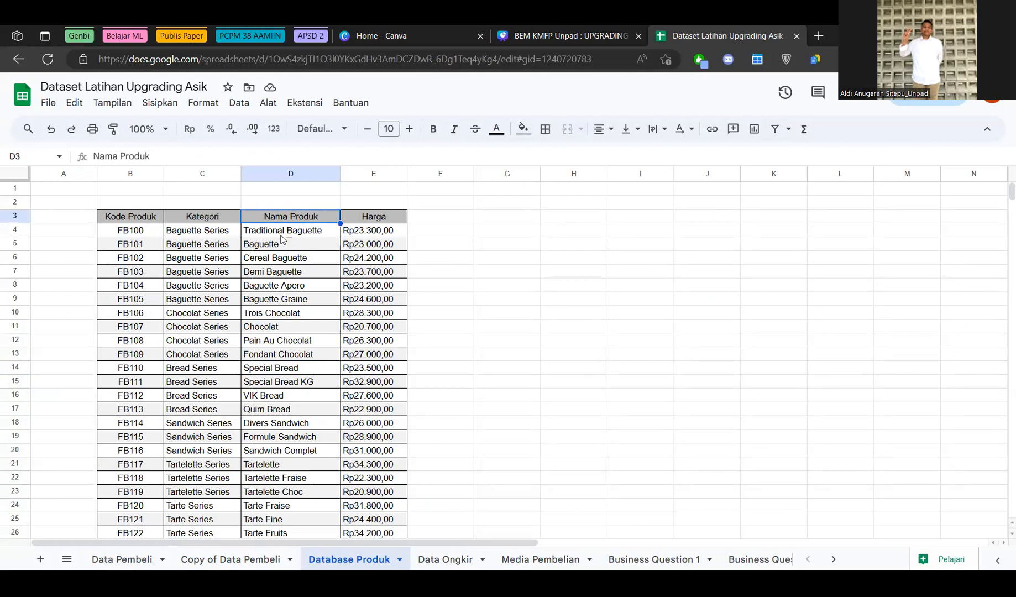
{"action": "left_click", "coordinate": [287, 235]}
{"action": "left_click", "coordinate": [283, 216]}
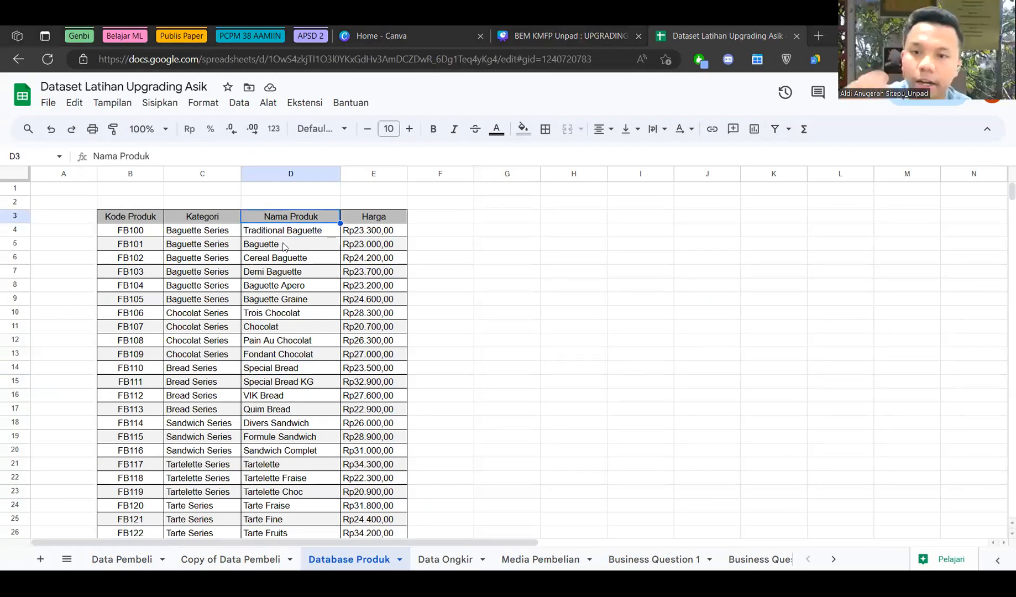
{"action": "left_click_drag", "start_coordinate": [281, 231], "coordinate": [279, 528]}
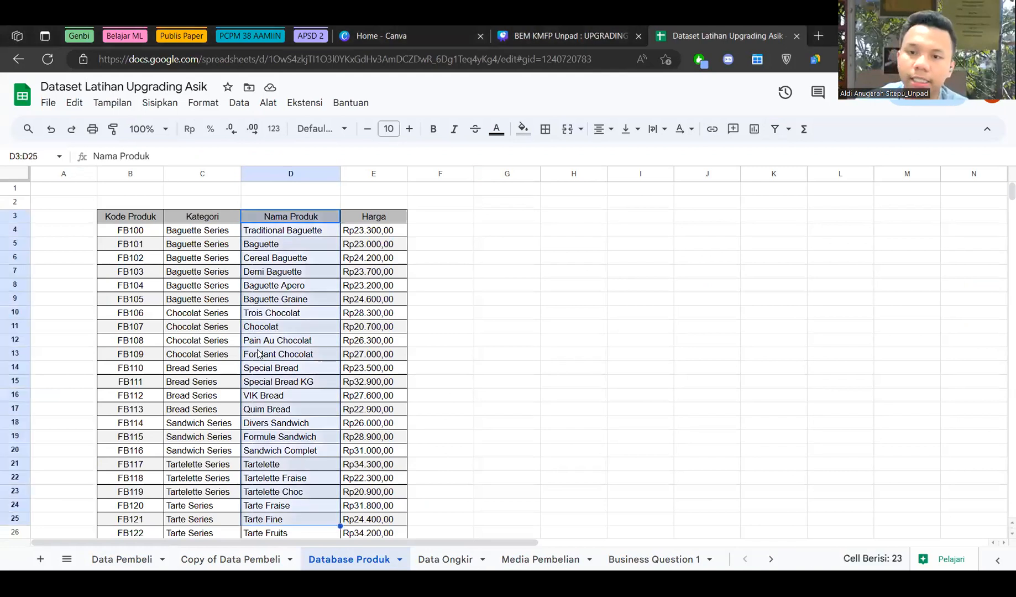
Examine the Kategori column, C3:C29, in Database Produk to determine its column index.
{"action": "left_click", "coordinate": [190, 220]}
{"action": "key", "text": "shift+Down"}
{"action": "key", "text": "shift+Down"}
{"action": "key", "text": "shift+Down"}
{"action": "key", "text": "shift+Down"}
{"action": "key", "text": "shift+Down"}
{"action": "key", "text": "shift+Down"}
{"action": "key", "text": "shift+Down"}
{"action": "key", "text": "shift+Down"}
{"action": "key", "text": "shift+Down"}
{"action": "key", "text": "shift+Down"}
{"action": "key", "text": "shift+Down"}
{"action": "key", "text": "shift+Down"}
{"action": "key", "text": "shift+Down"}
{"action": "key", "text": "shift+Down"}
{"action": "key", "text": "shift+Down"}
{"action": "key", "text": "shift+Down"}
{"action": "key", "text": "shift+Down"}
{"action": "key", "text": "shift+Down"}
{"action": "key", "text": "shift+Down"}
{"action": "key", "text": "shift+Down"}
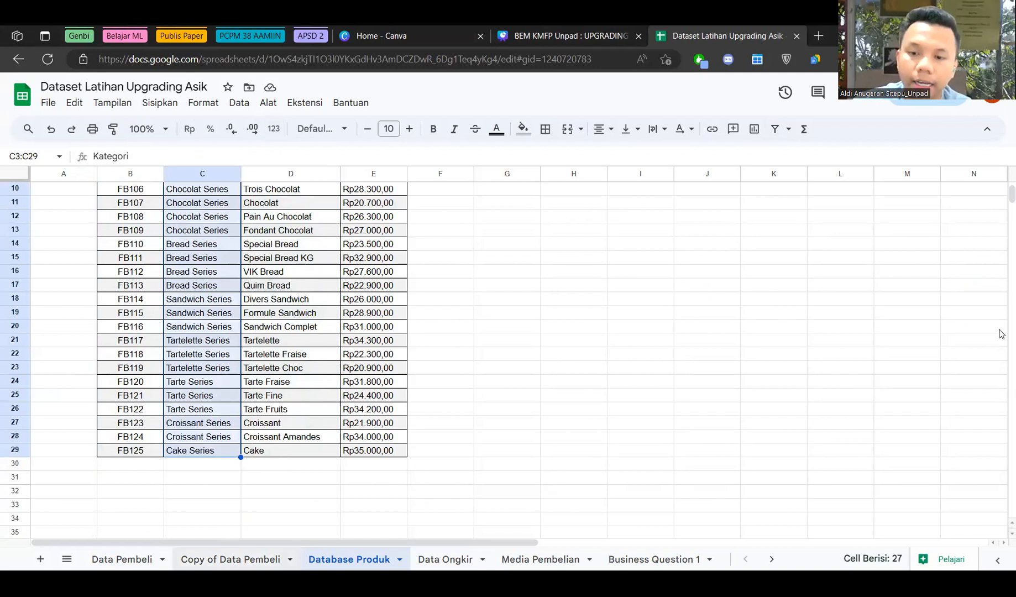
{"action": "key", "text": "ctrl+shift+Page_Up"}
{"action": "key", "text": "ctrl+shift+Page_Up"}
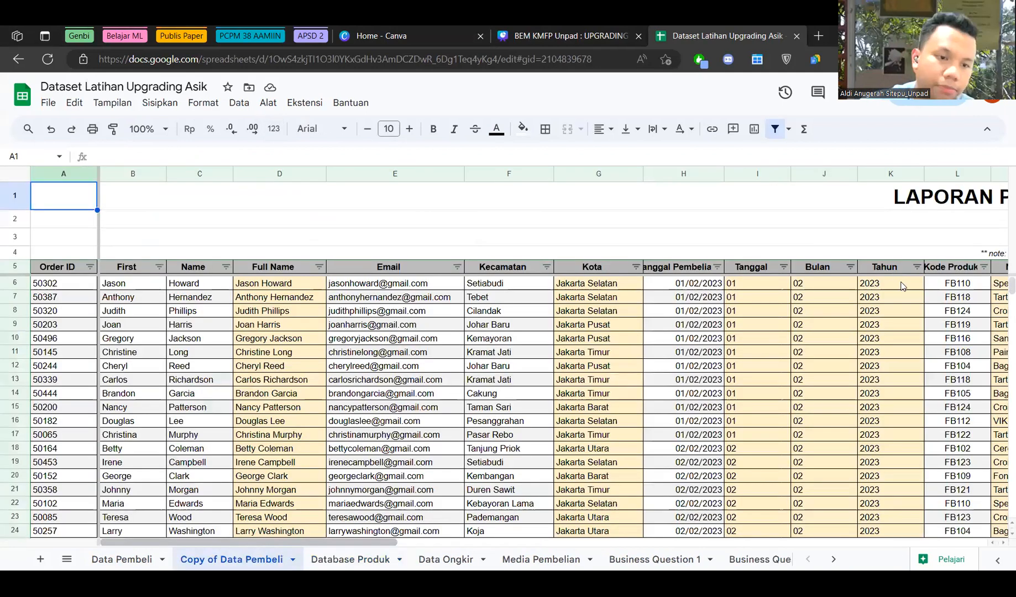
Set the column index of the N6 VLOOKUP on Data Pembeli to 2 for Kategori.
{"action": "double_click", "coordinate": [960, 289]}
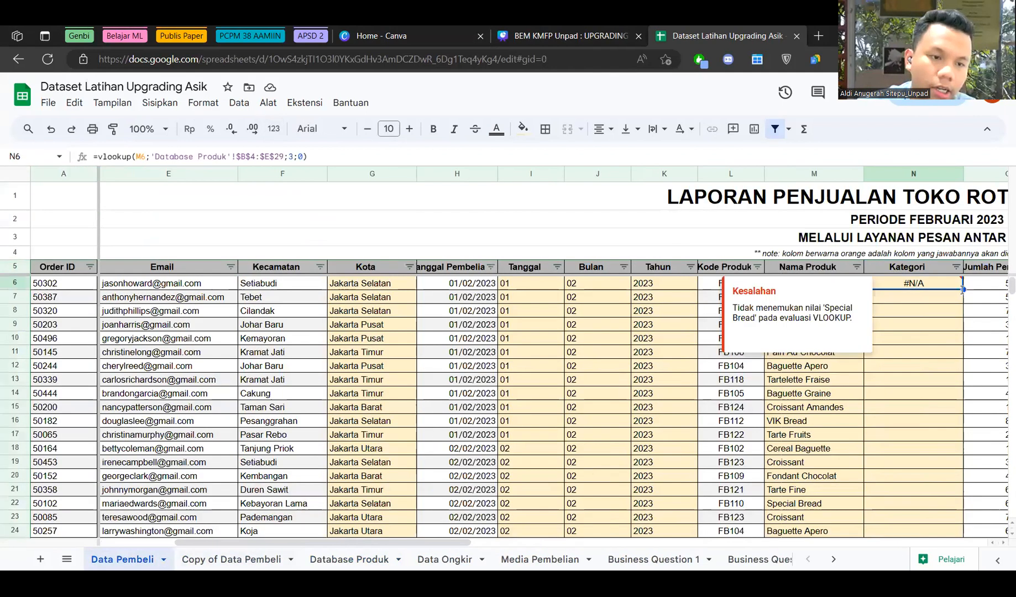
{"action": "key", "text": "Return"}
{"action": "double_click", "coordinate": [945, 283]}
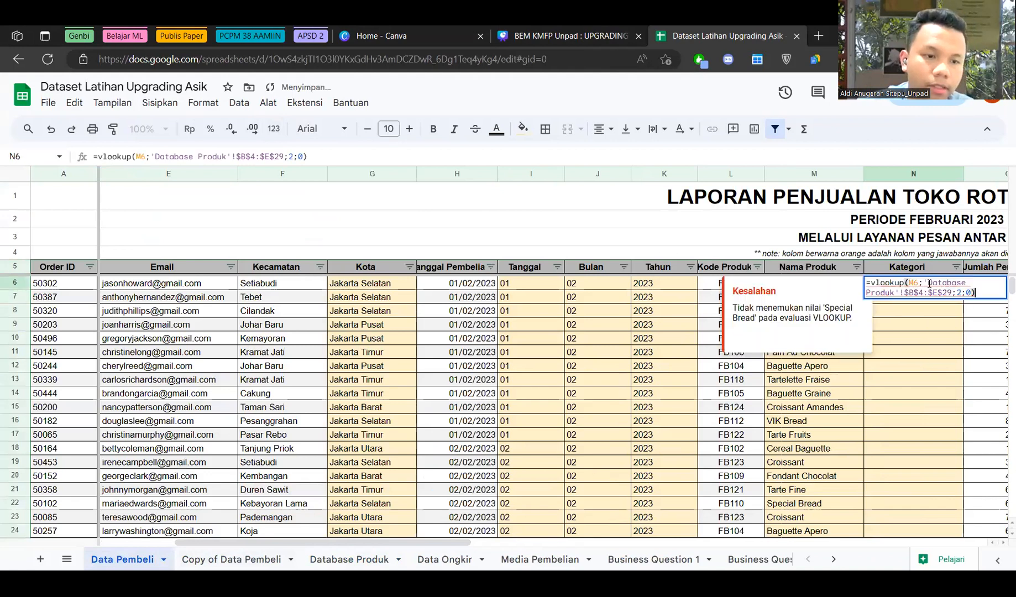
Set the search key of the N6 VLOOKUP to the product code cell L6.
{"action": "left_click_drag", "start_coordinate": [928, 283], "coordinate": [953, 295]}
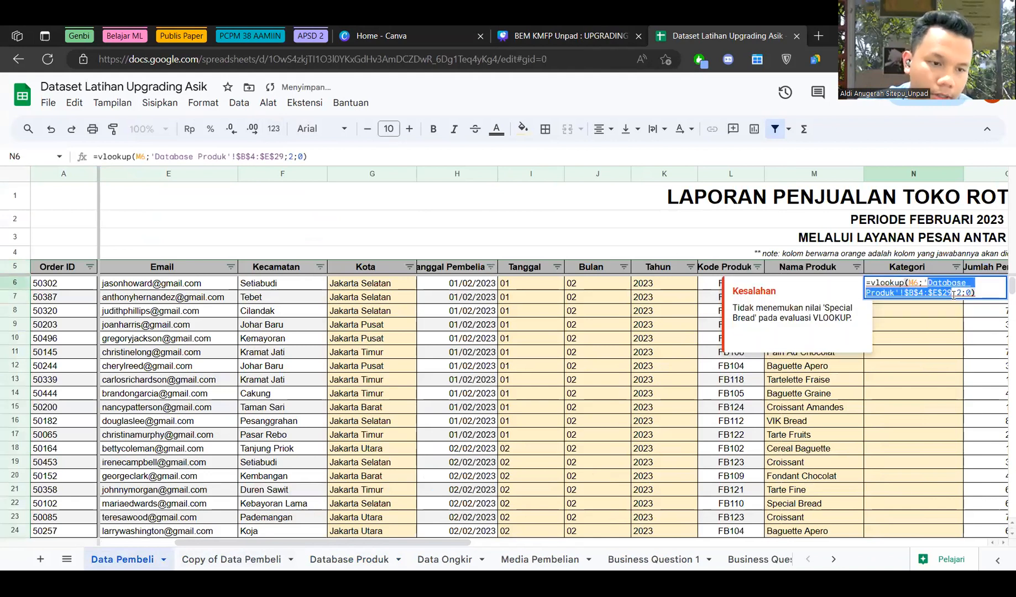
{"action": "left_click", "coordinate": [919, 282]}
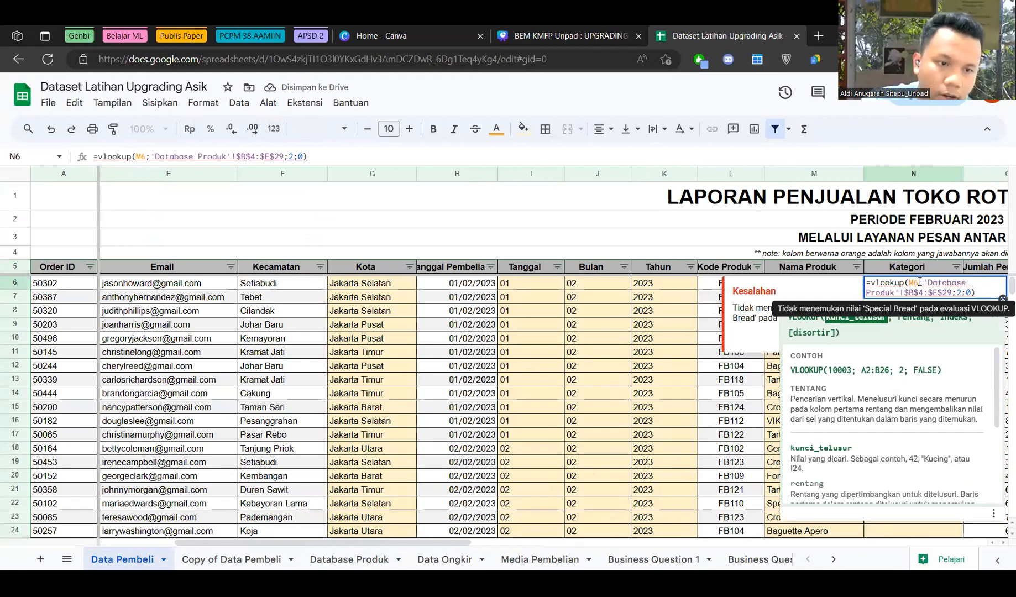
{"action": "key", "text": "BackSpace"}
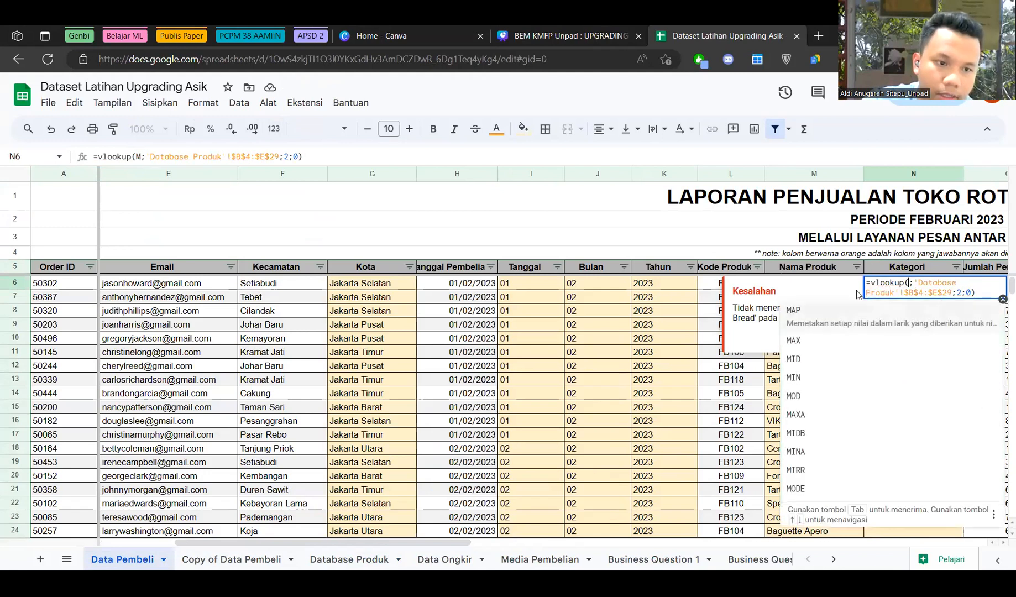
{"action": "left_click", "coordinate": [725, 284]}
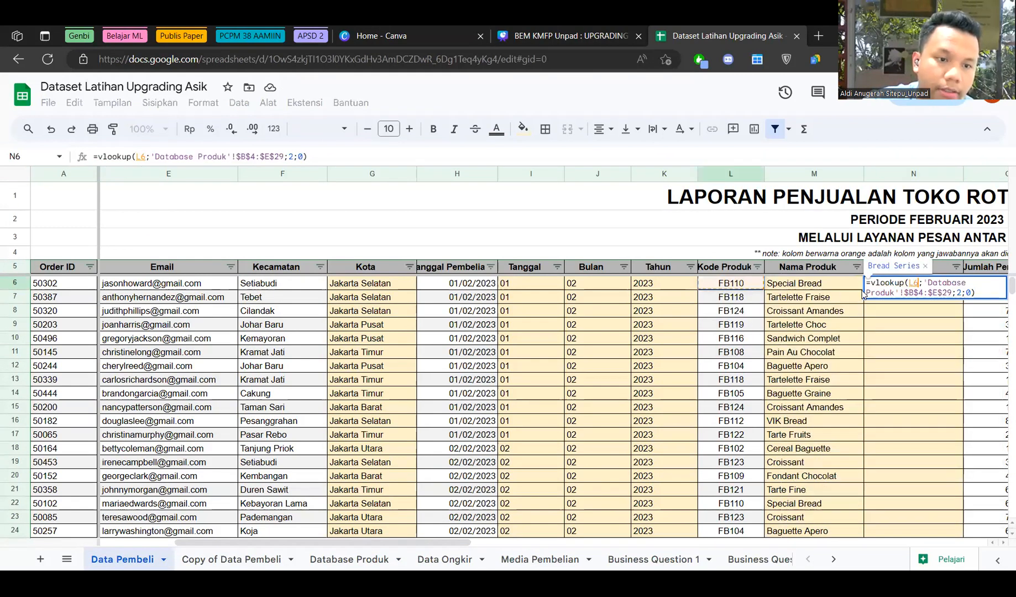
{"action": "key", "text": "Return"}
Fill the N6 formula down the Kategori column with the suggested autofill.
{"action": "left_click", "coordinate": [858, 263]}
{"action": "left_click", "coordinate": [905, 286]}
{"action": "key", "text": "Down"}
Review the VLOOKUP arguments in N6 for Kategori and M6 for Nama Produk, comparing their search key, range and column index.
{"action": "triple_click", "coordinate": [917, 287]}
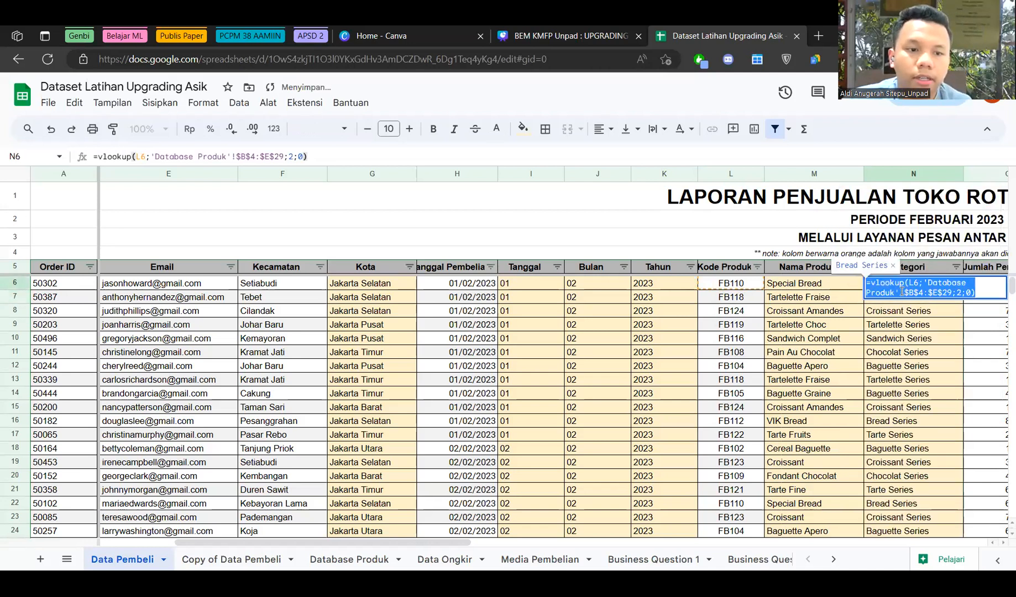
{"action": "left_click", "coordinate": [902, 291]}
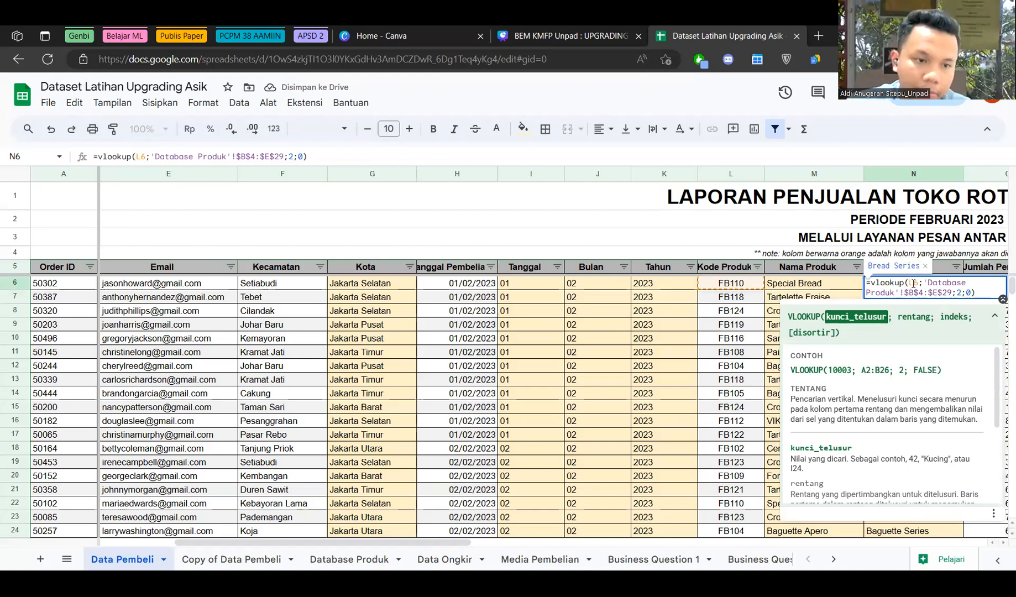
{"action": "left_click", "coordinate": [820, 283]}
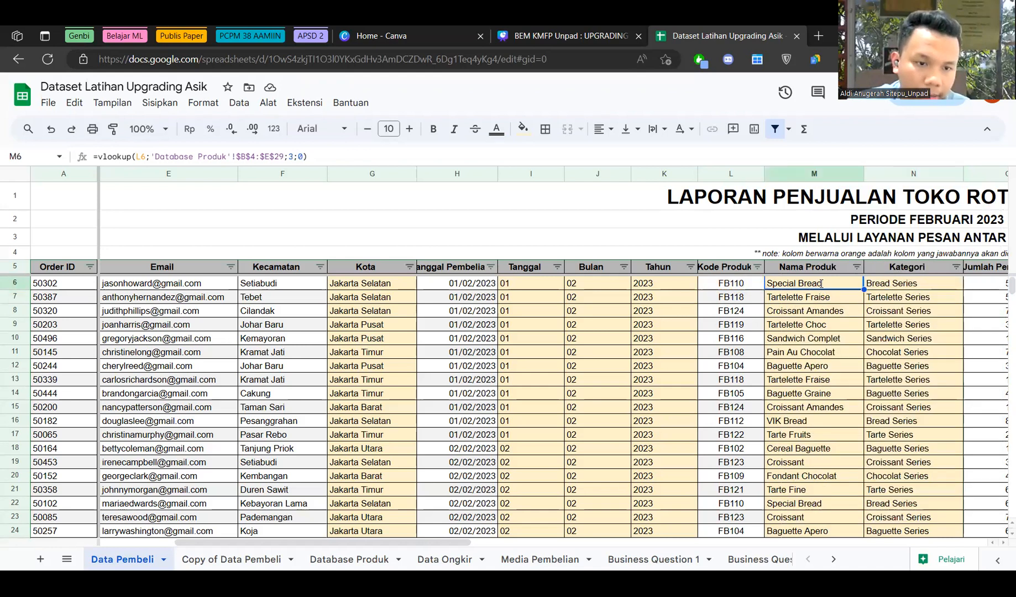
{"action": "double_click", "coordinate": [813, 283]}
{"action": "double_click", "coordinate": [814, 282]}
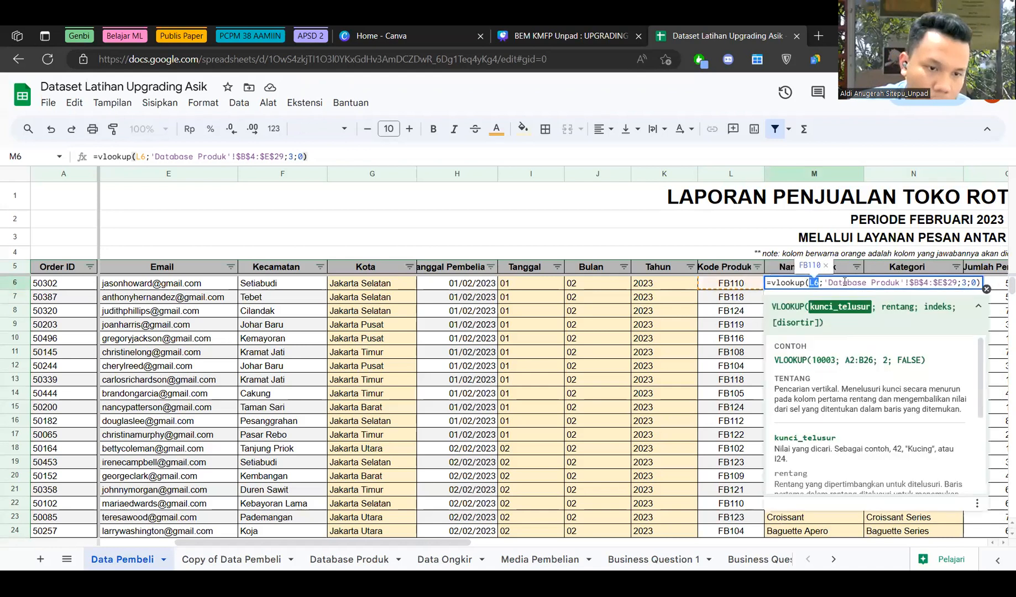
{"action": "double_click", "coordinate": [923, 283]}
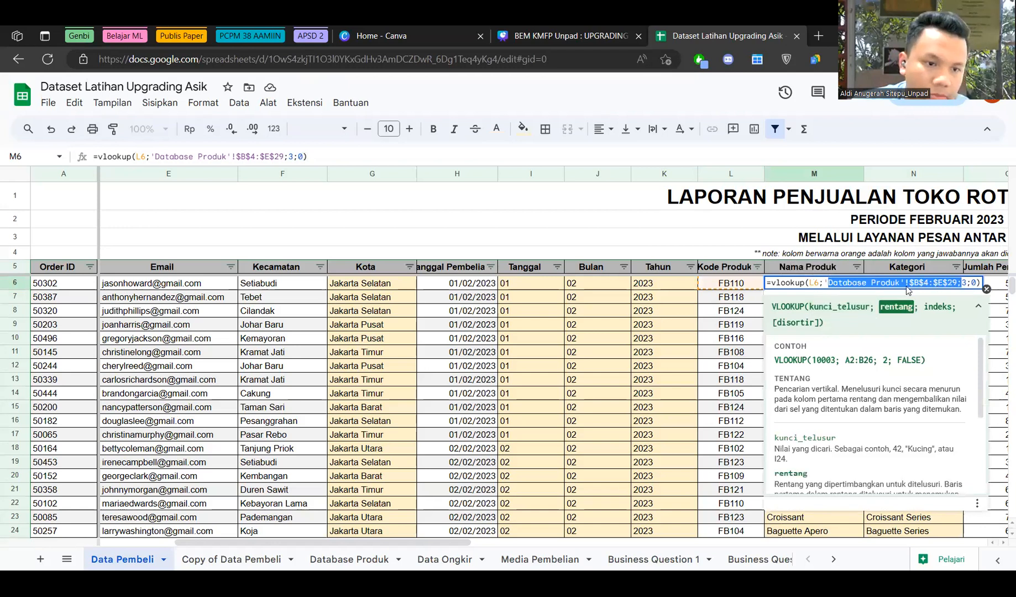
{"action": "key", "text": "Escape"}
{"action": "double_click", "coordinate": [904, 285]}
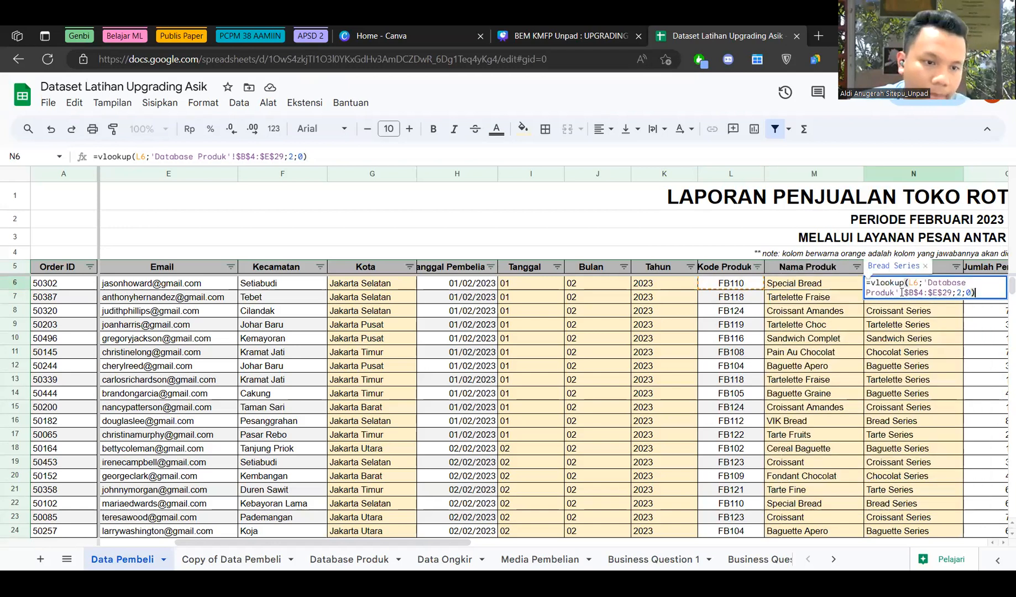
{"action": "double_click", "coordinate": [953, 294]}
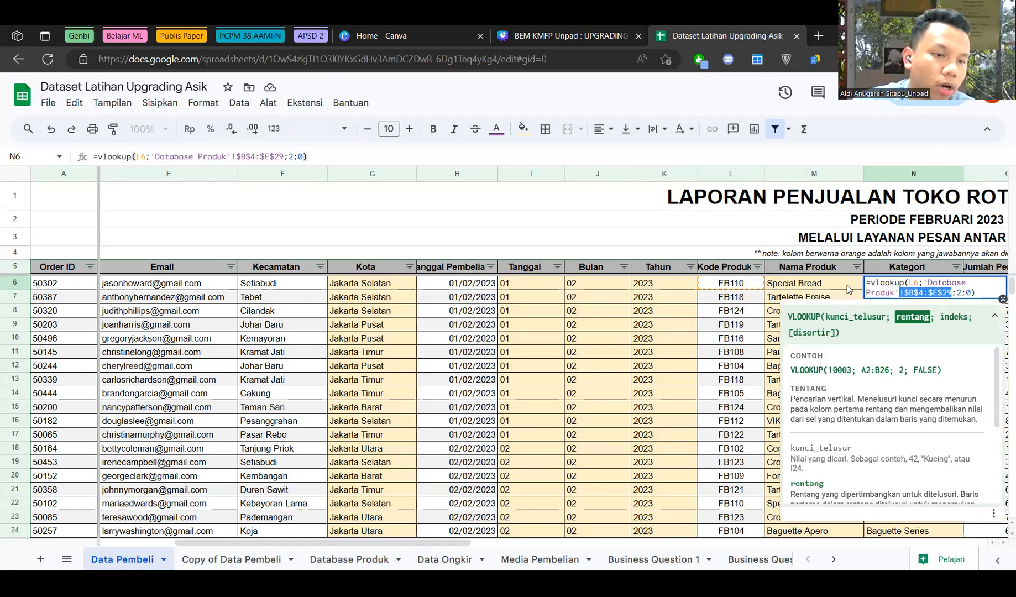
{"action": "double_click", "coordinate": [959, 293]}
{"action": "key", "text": "Escape"}
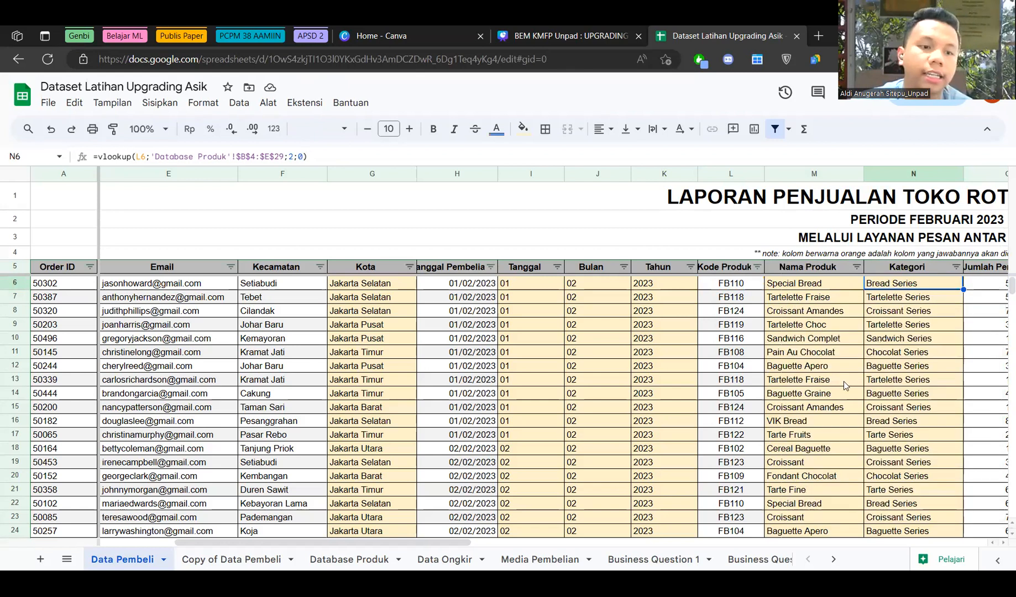
{"action": "key", "text": "Left"}
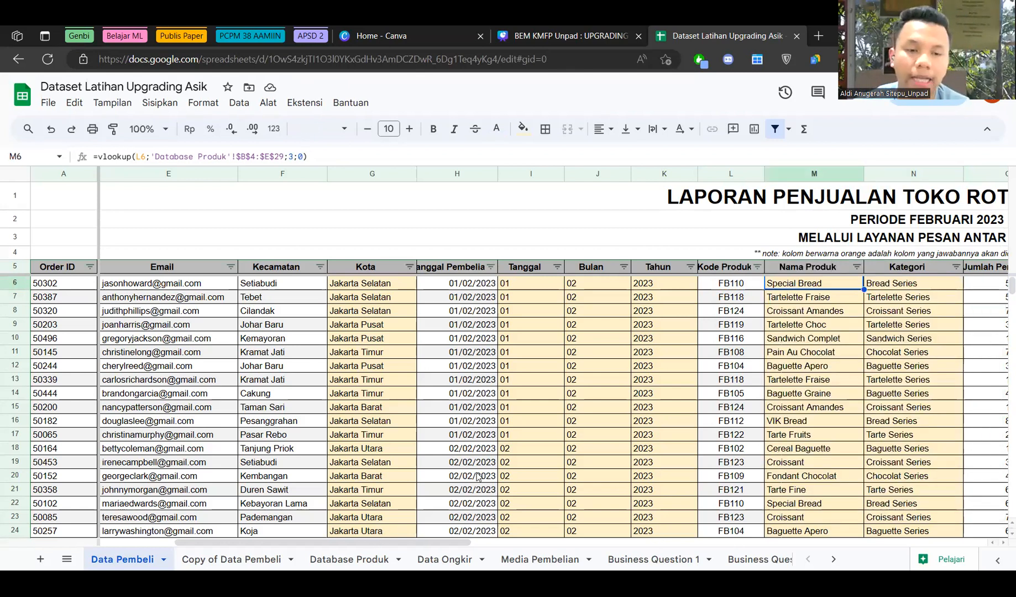
{"action": "left_click", "coordinate": [871, 267]}
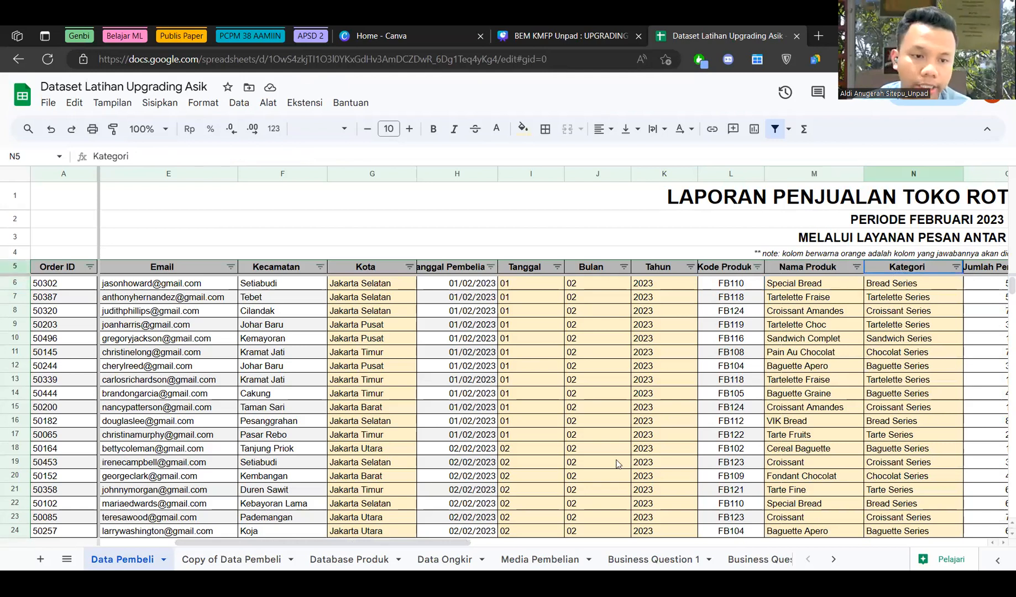
{"action": "key", "text": "Left"}
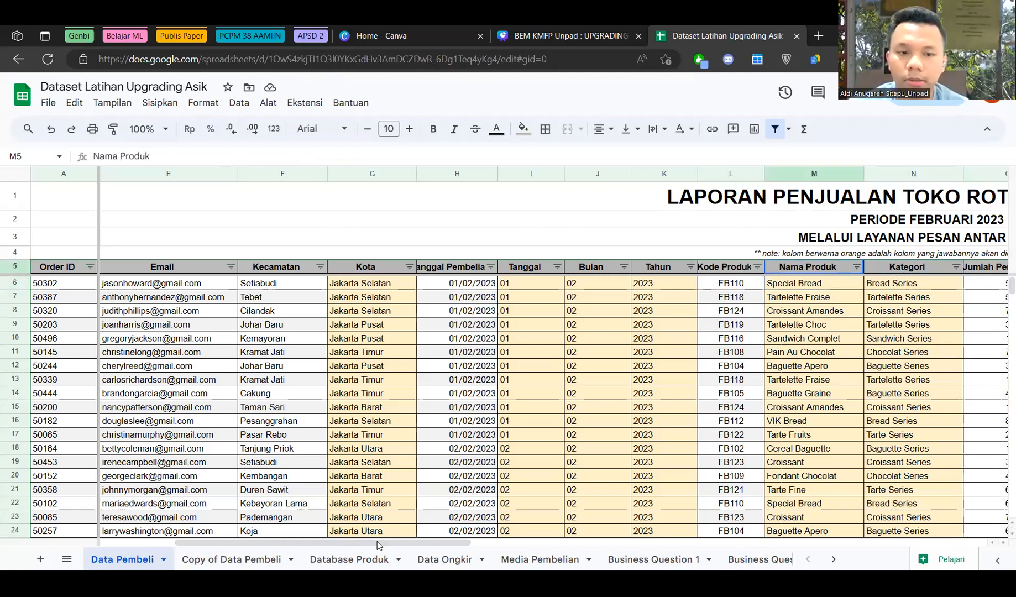
{"action": "scroll", "coordinate": [650, 285], "scroll_direction": "right", "scroll_amount": 2}
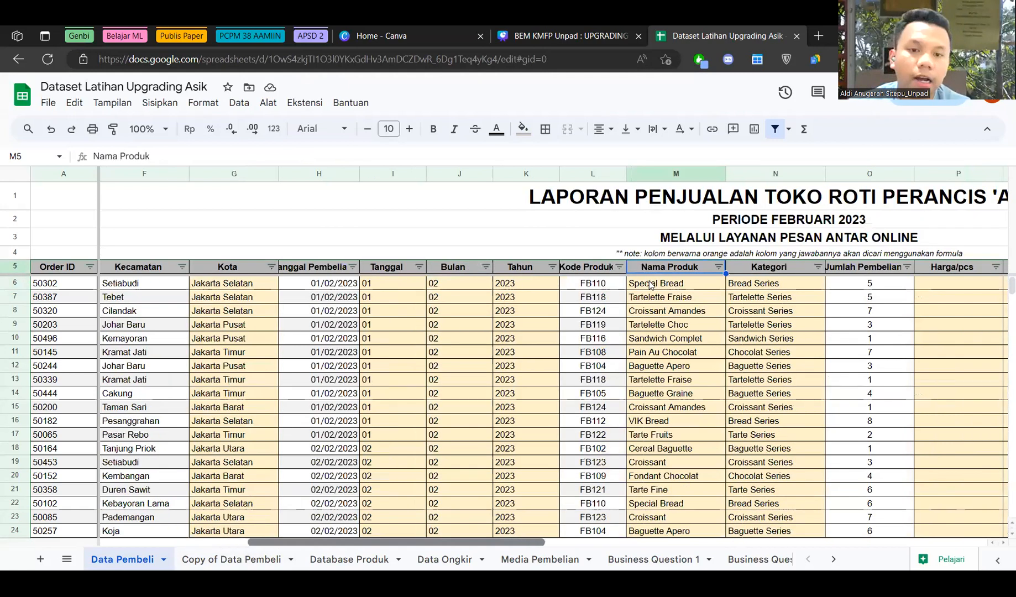
{"action": "scroll", "coordinate": [649, 285], "scroll_direction": "right", "scroll_amount": 3}
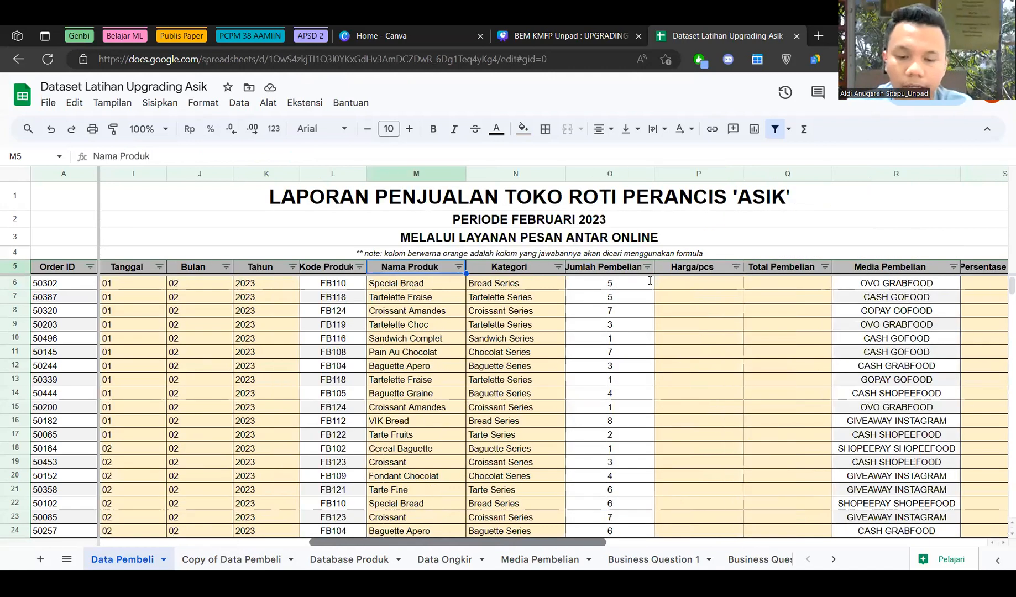
{"action": "scroll", "coordinate": [650, 280], "scroll_direction": "right", "scroll_amount": 2}
{"action": "left_click", "coordinate": [651, 282]}
{"action": "type", "text": "=vlooku"}
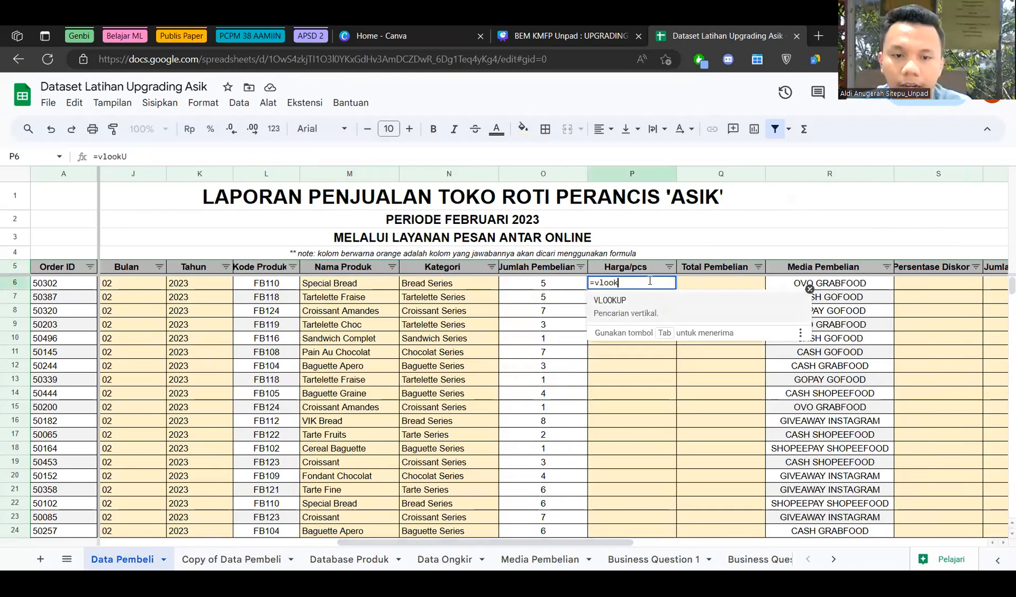
{"action": "type", "text": "p("}
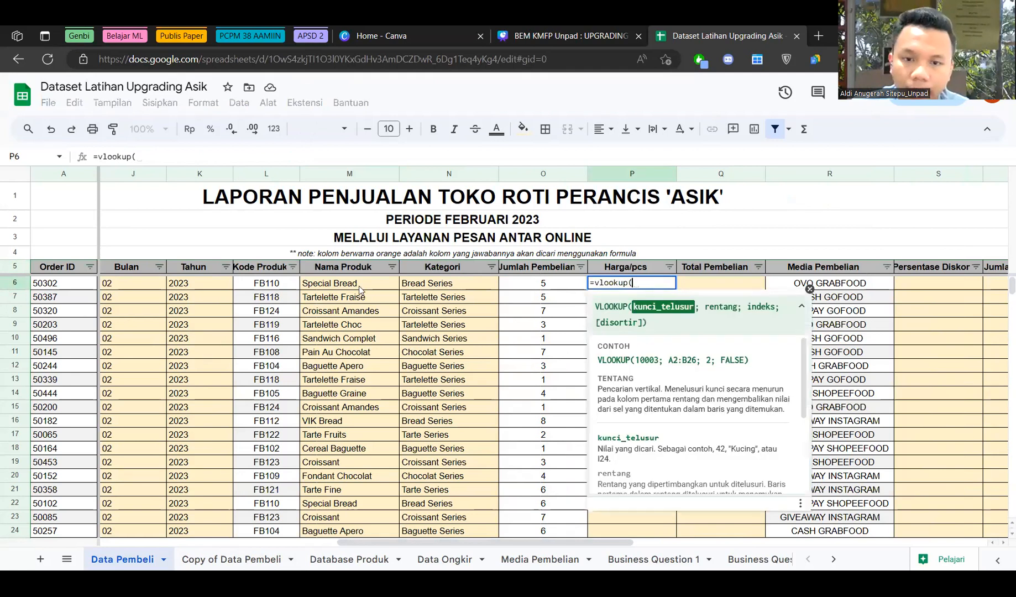
Examine the column order in Database Produk, starting from Kode Produk, to determine the column index of Harga.
{"action": "left_click", "coordinate": [335, 561]}
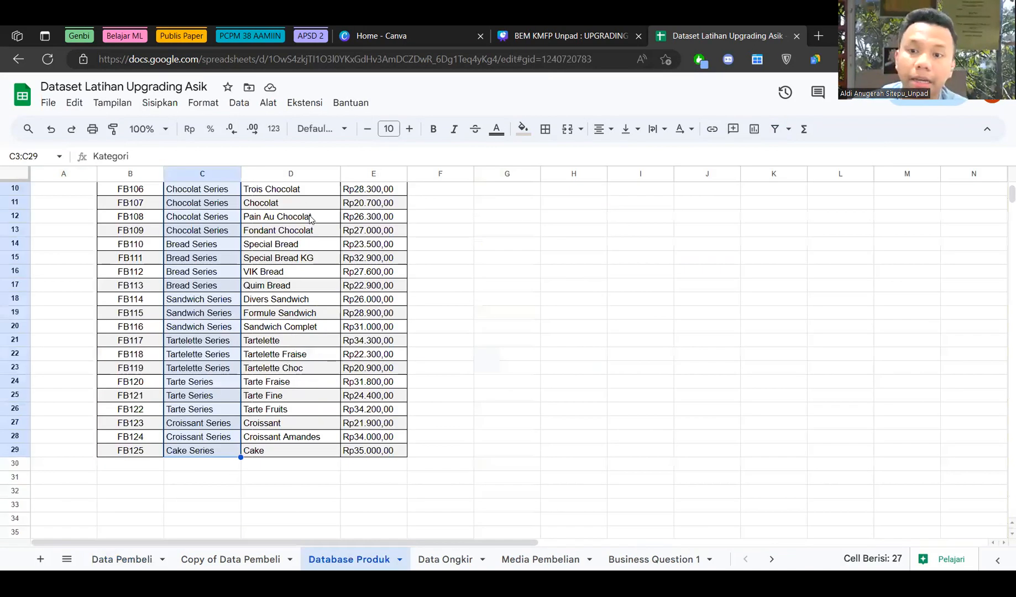
{"action": "scroll", "coordinate": [139, 228], "scroll_direction": "up", "scroll_amount": 1}
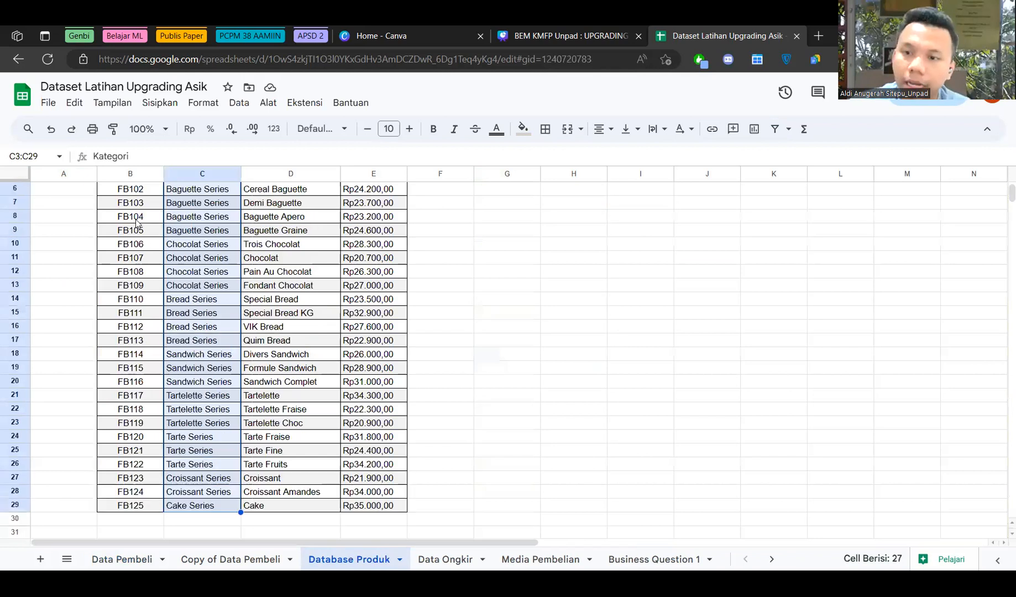
{"action": "scroll", "coordinate": [137, 223], "scroll_direction": "up", "scroll_amount": 2}
{"action": "key", "text": "Left"}
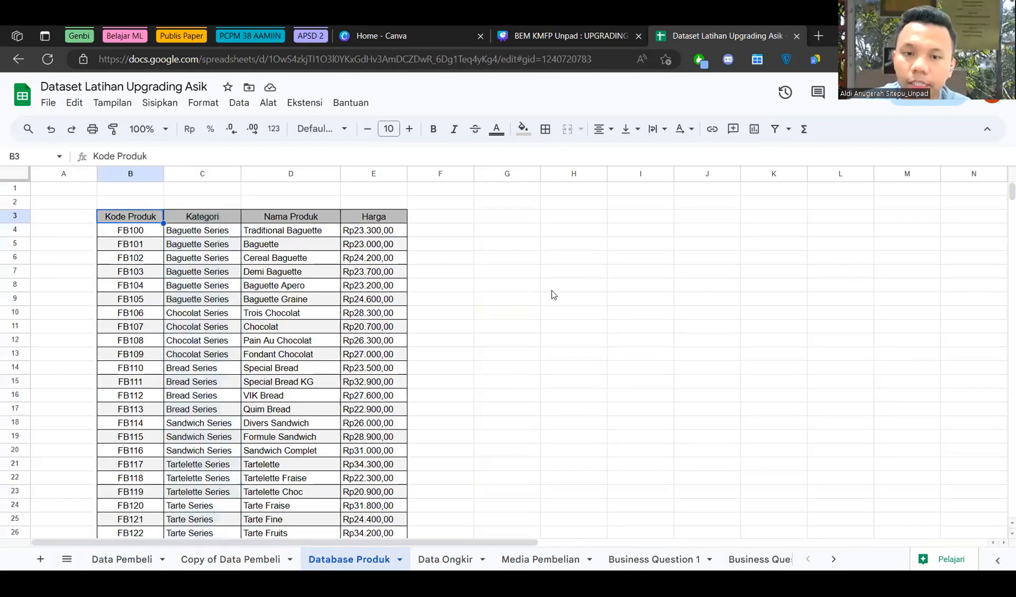
{"action": "left_click", "coordinate": [122, 559]}
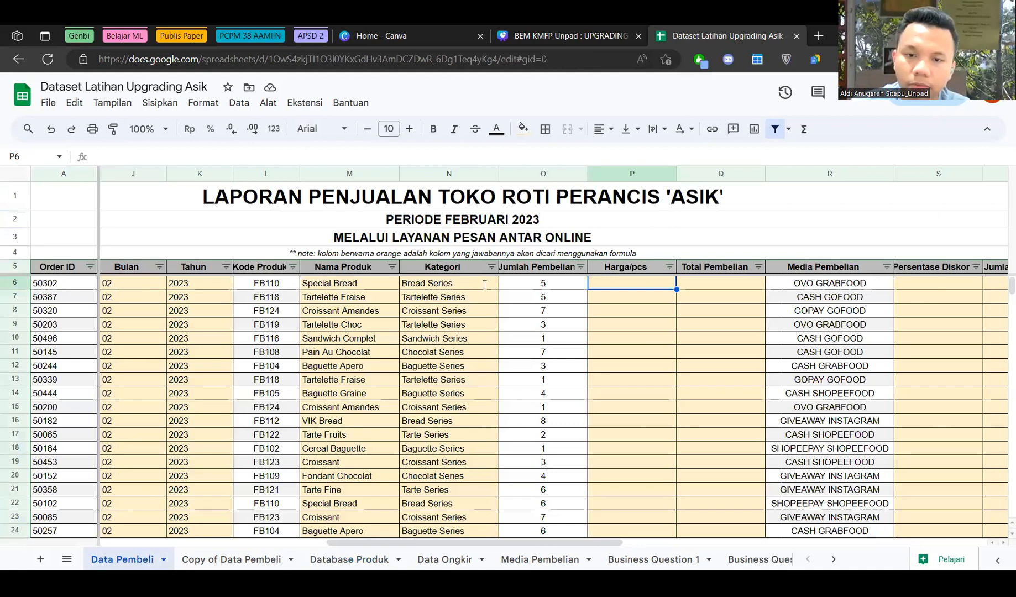
Copy the VLOOKUP formula text from N6 on Data Pembeli into the Harga/pcs cell P6.
{"action": "left_click", "coordinate": [485, 284]}
{"action": "key", "text": "F2"}
{"action": "key", "text": "ctrl+a"}
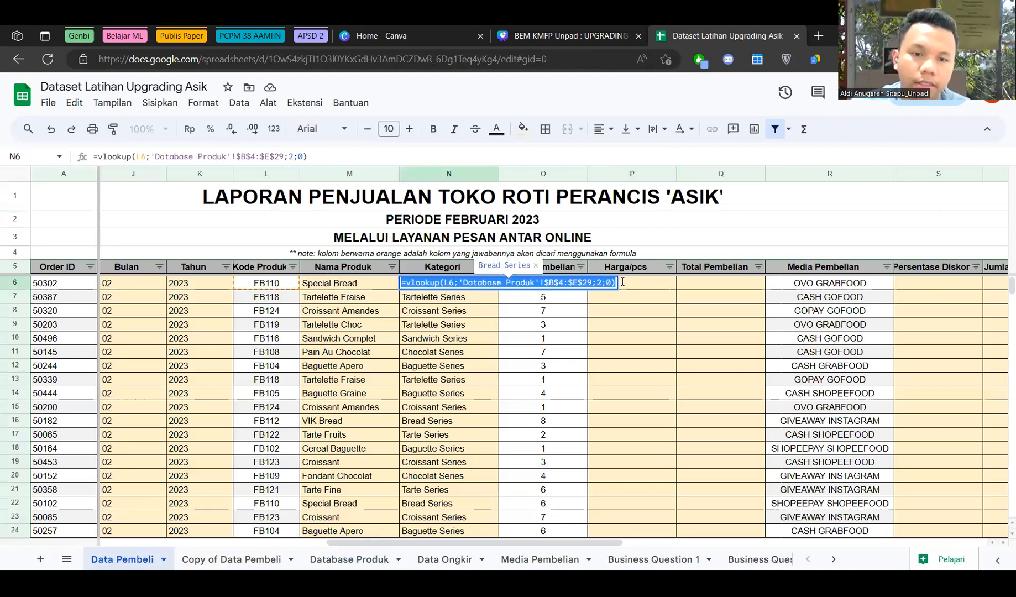
{"action": "key", "text": "ctrl+c"}
{"action": "double_click", "coordinate": [640, 286]}
{"action": "key", "text": "ctrl+v"}
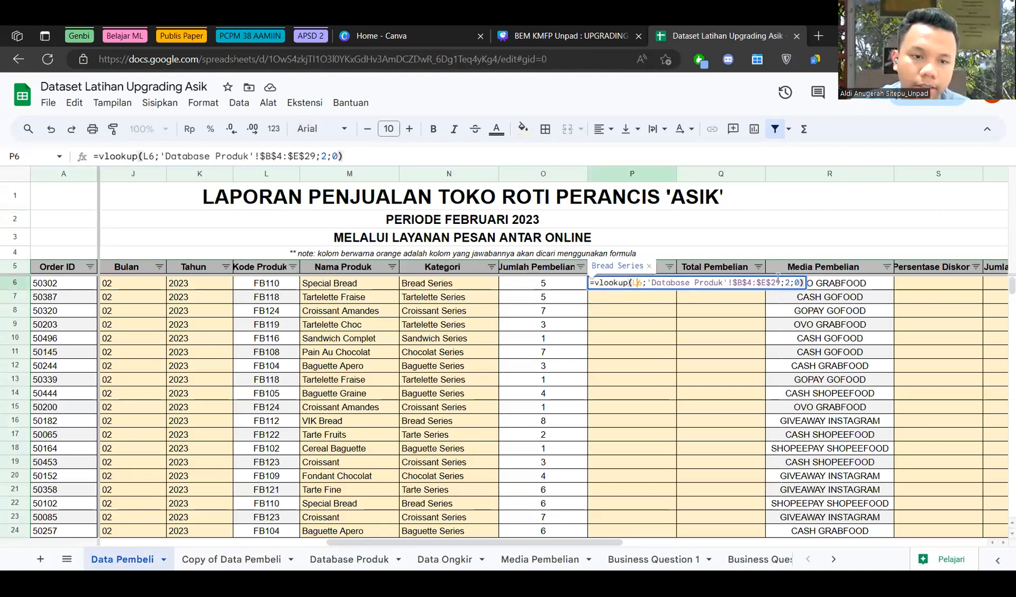
Set the column index of the P6 VLOOKUP to 4 and fill the Harga/pcs column with the suggested autofill.
{"action": "left_click", "coordinate": [778, 280]}
{"action": "double_click", "coordinate": [787, 282]}
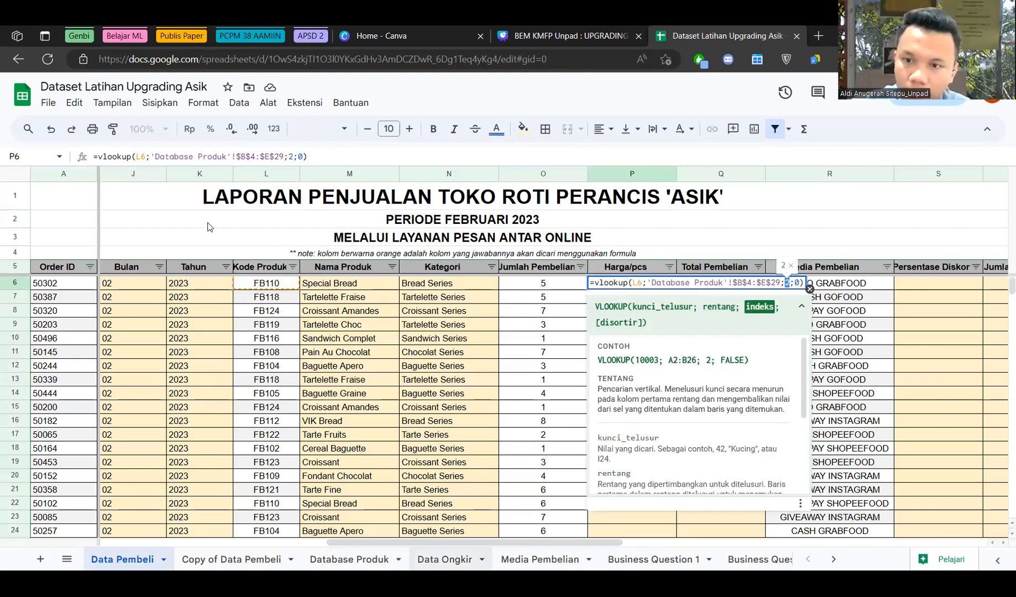
{"action": "left_click", "coordinate": [350, 559]}
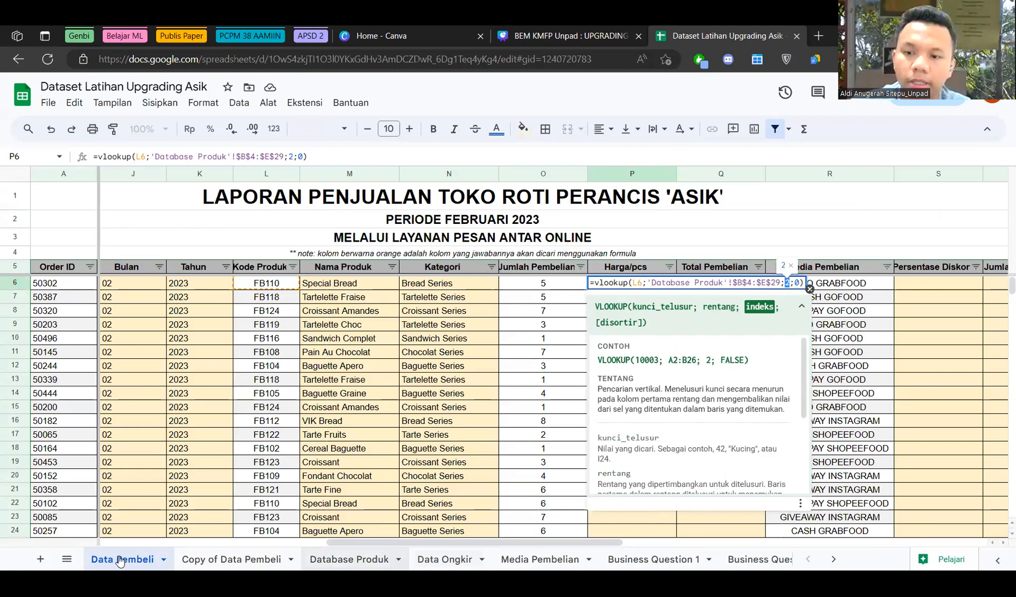
{"action": "key", "text": "Return"}
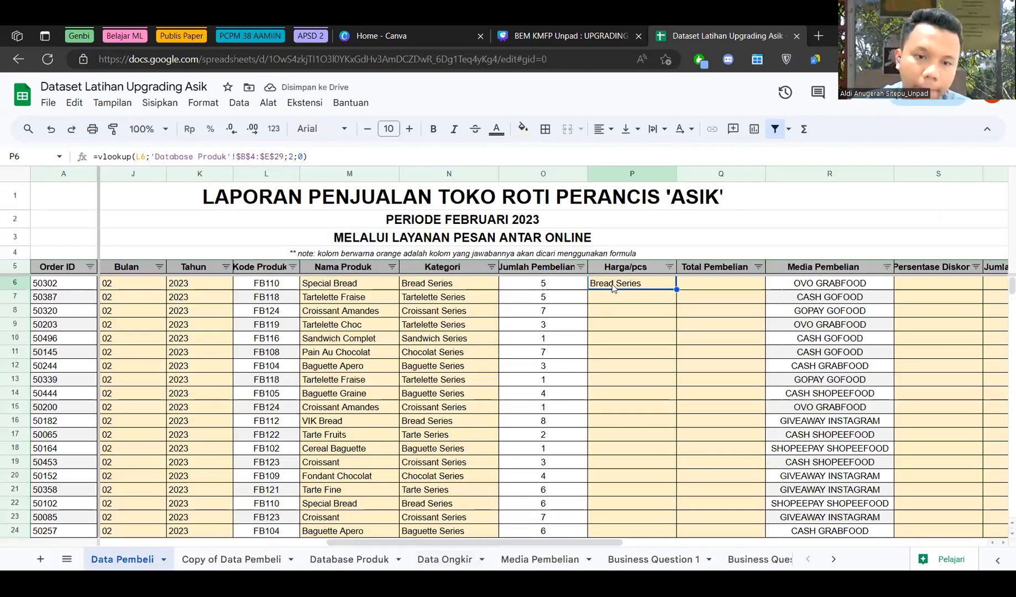
{"action": "key", "text": "F2"}
{"action": "left_click", "coordinate": [790, 283]}
{"action": "key", "text": "BackSpace"}
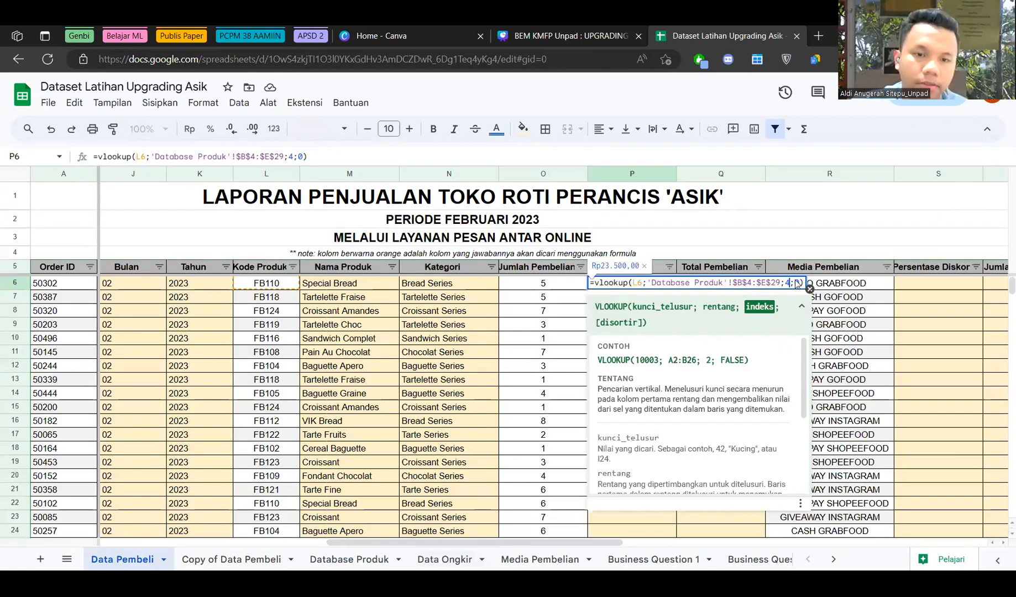
{"action": "type", "text": "3"}
{"action": "key", "text": "Return"}
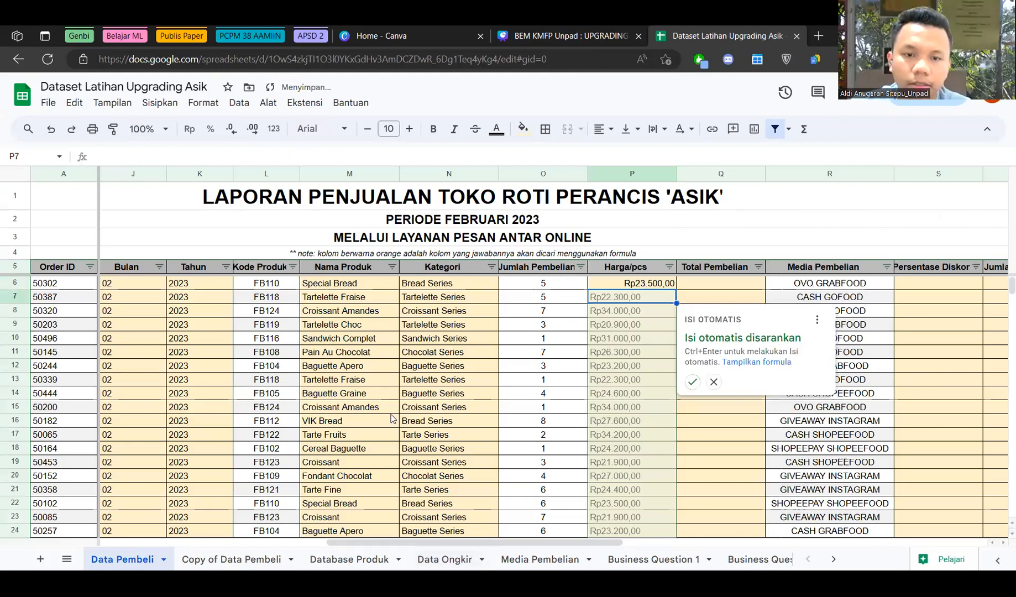
{"action": "key", "text": "ctrl+Return"}
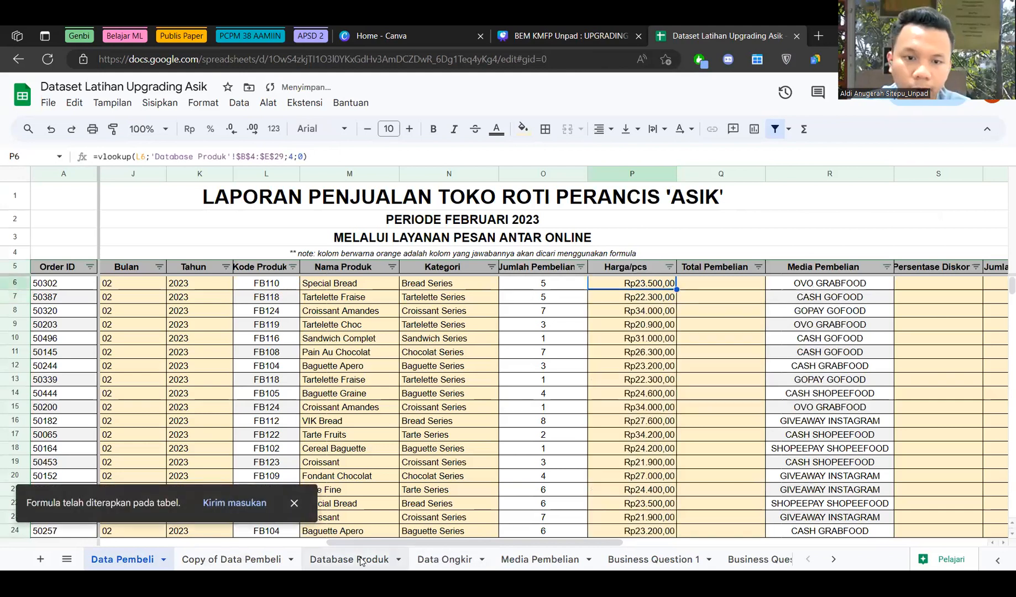
Check the filled Harga/pcs value for Special Bread against its Harga in Database Produk.
{"action": "left_click", "coordinate": [332, 560]}
{"action": "left_click", "coordinate": [124, 560]}
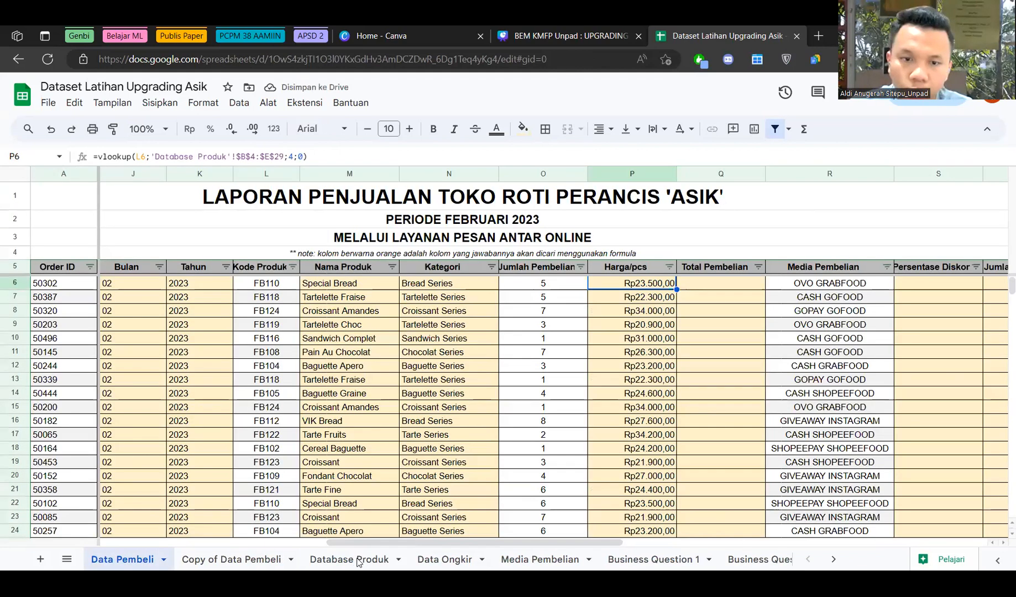
{"action": "left_click", "coordinate": [357, 560]}
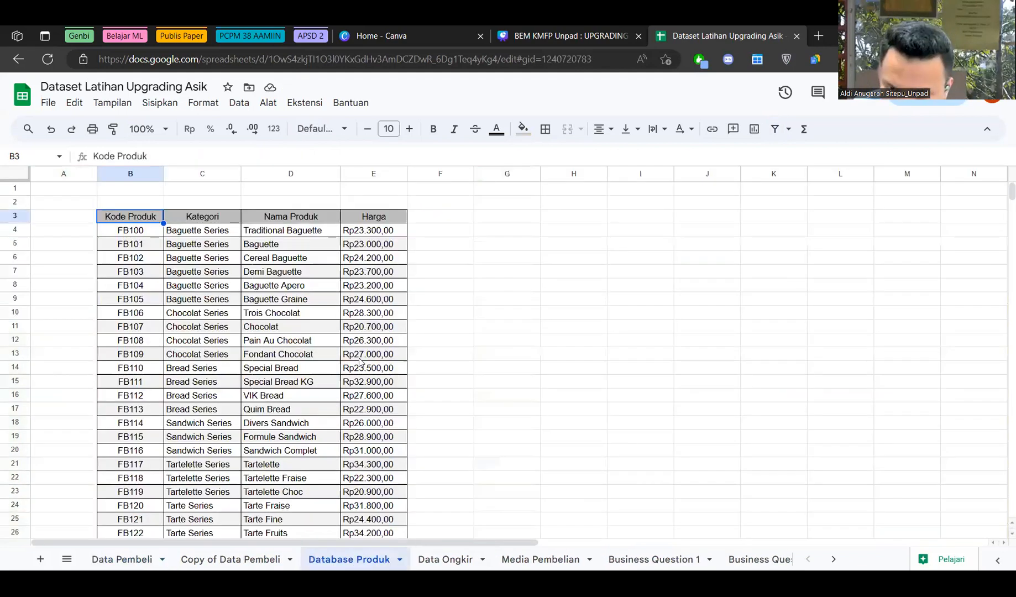
{"action": "left_click", "coordinate": [120, 559]}
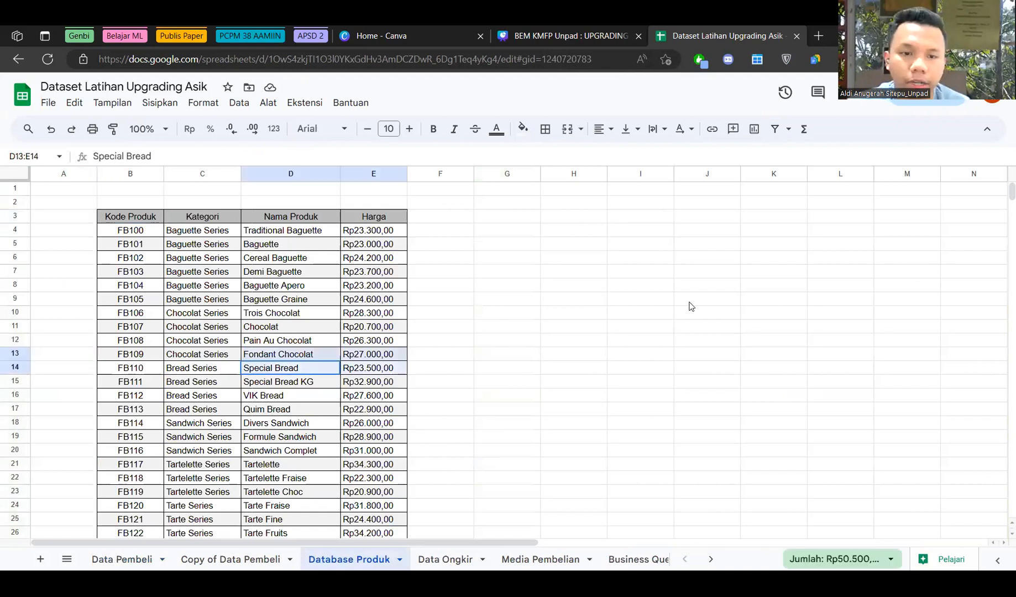
{"action": "key", "text": "Up"}
{"action": "key", "text": "Up"}
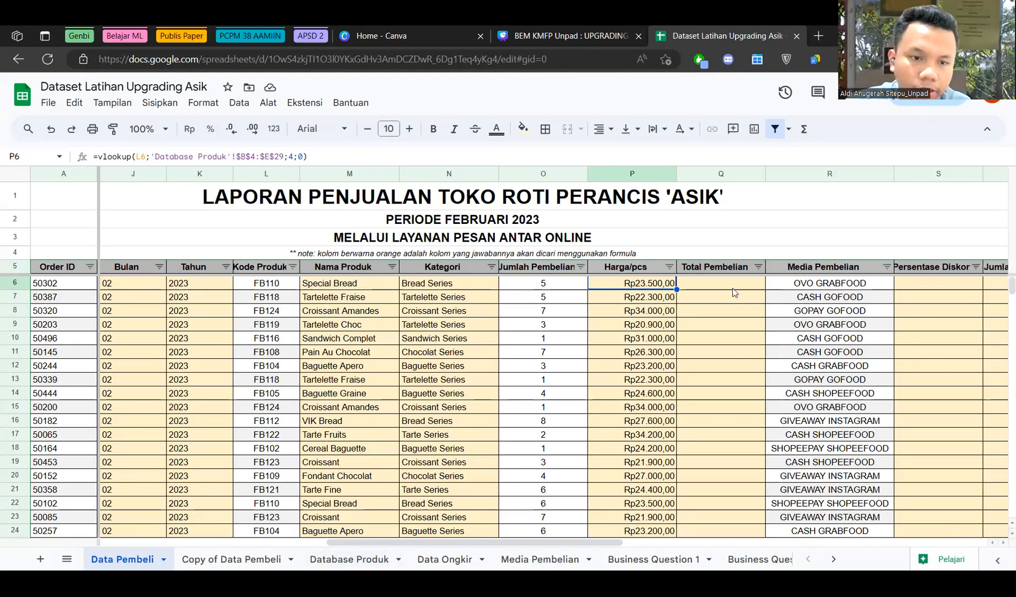
Enter the suggested formula =O6*P6 in Q6 and fill it down the Total Pembelian column.
{"action": "left_click", "coordinate": [716, 284]}
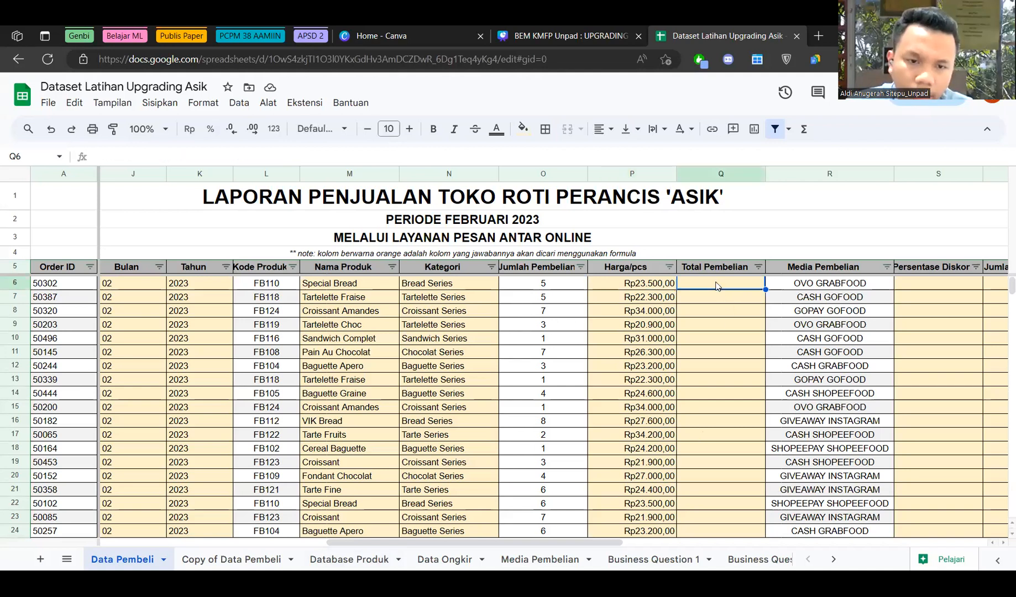
{"action": "type", "text": "="}
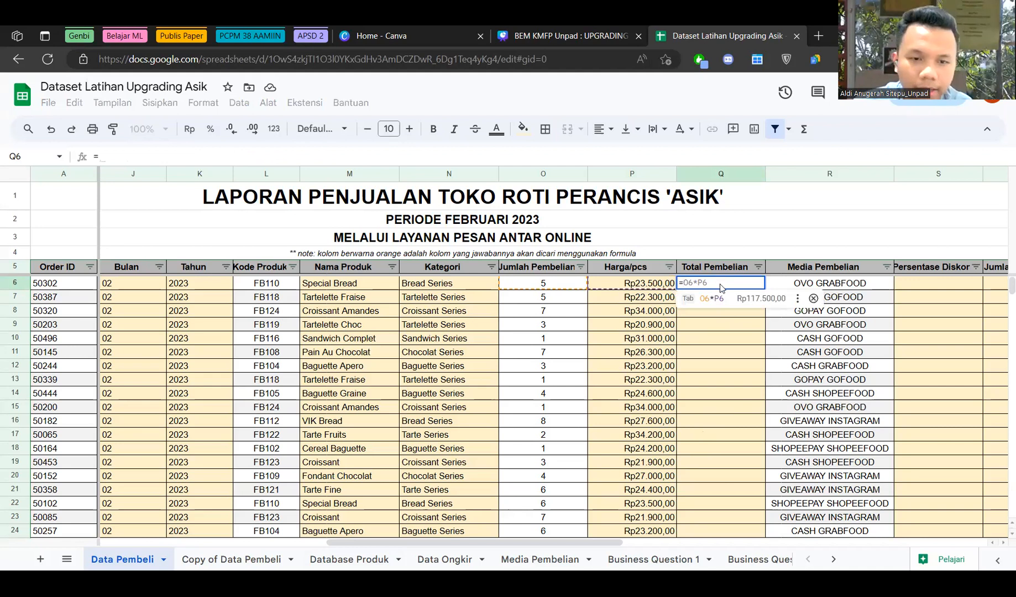
{"action": "key", "text": "Tab"}
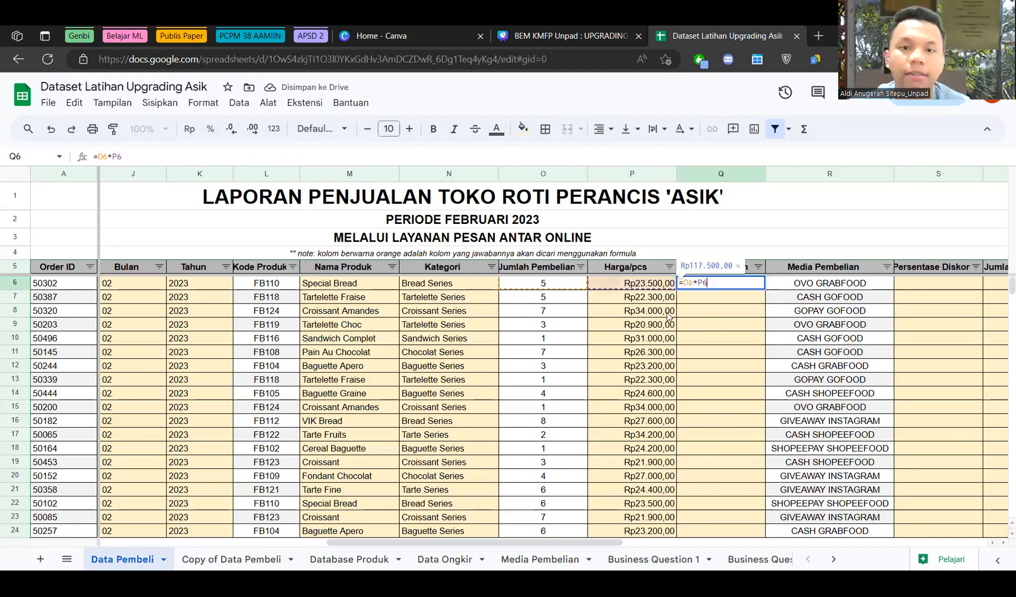
{"action": "key", "text": "ctrl+Return"}
{"action": "double_click", "coordinate": [764, 289]}
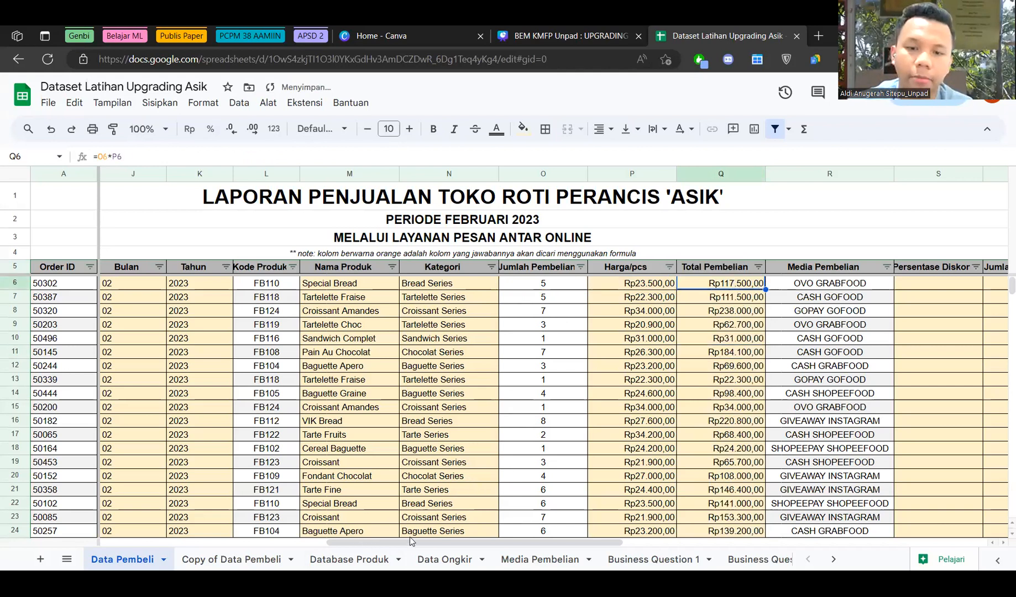
{"action": "scroll", "coordinate": [535, 530], "scroll_direction": "right", "scroll_amount": 5}
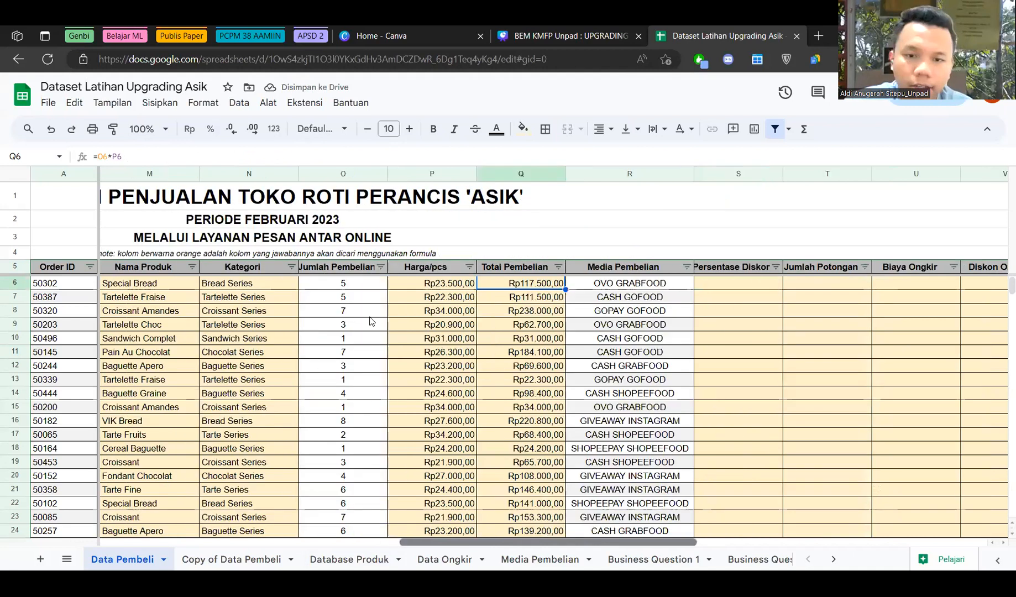
{"action": "scroll", "coordinate": [1000, 309], "scroll_direction": "right", "scroll_amount": 2}
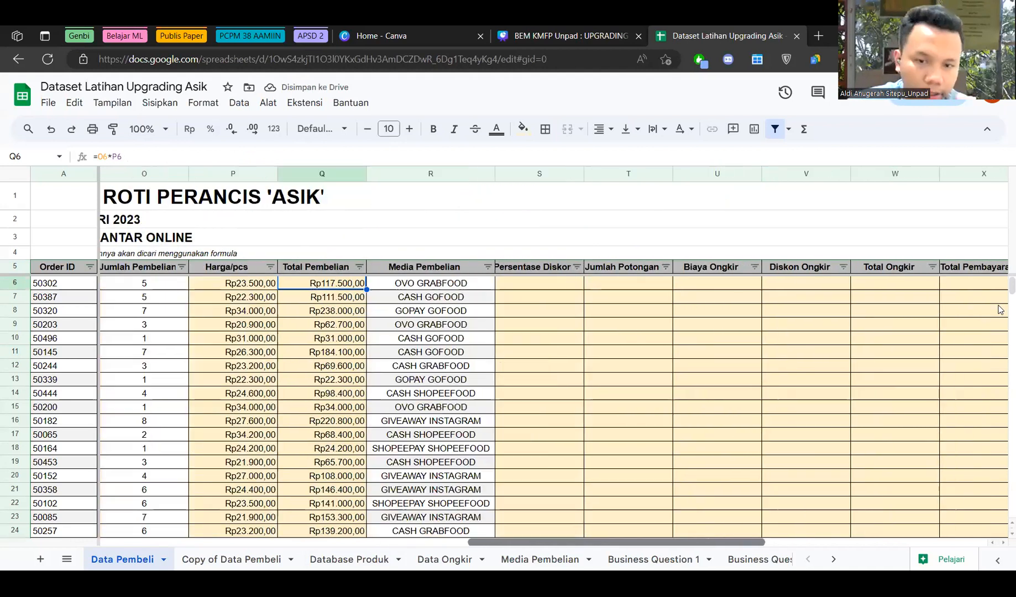
{"action": "key", "text": "Right"}
{"action": "key", "text": "Right"}
{"action": "type", "text": "=IF("}
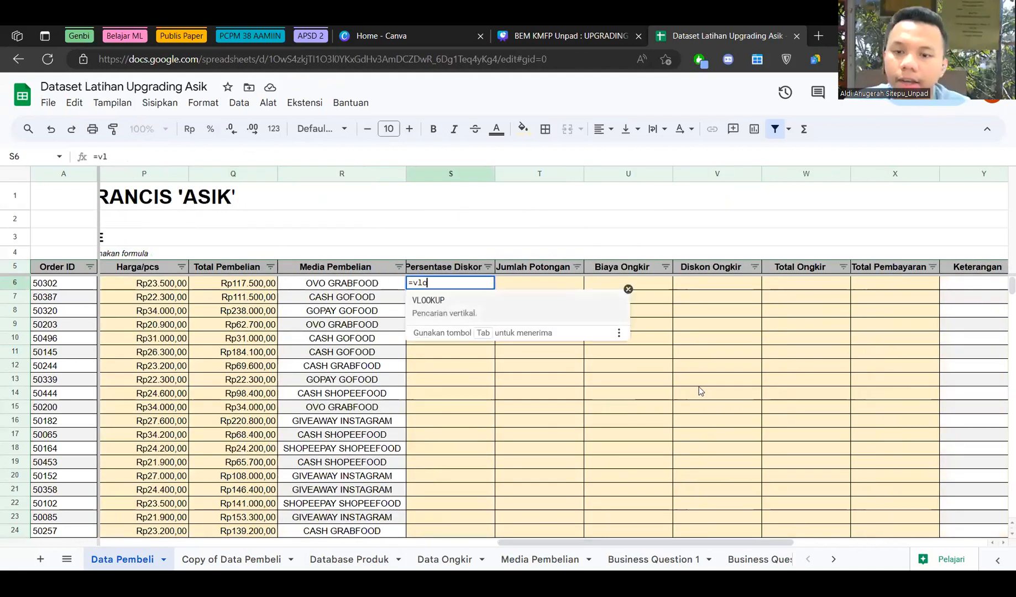
{"action": "key", "text": "Escape"}
Look through the reference sheets for the discount percentages of each Media Pembelian and return to Data Pembeli.
{"action": "left_click", "coordinate": [349, 559]}
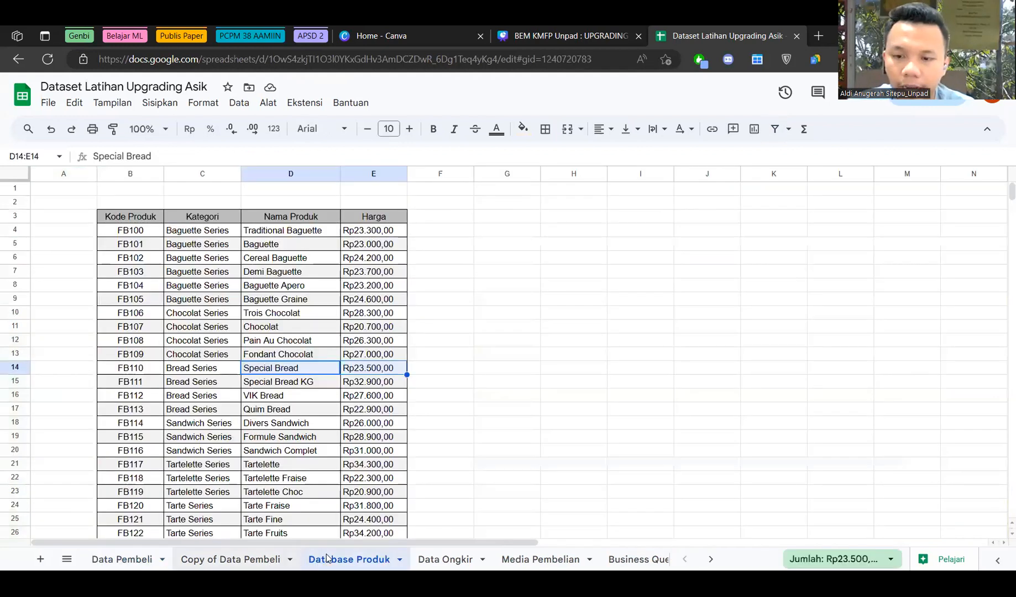
{"action": "key", "text": "ctrl+shift+Page_Up"}
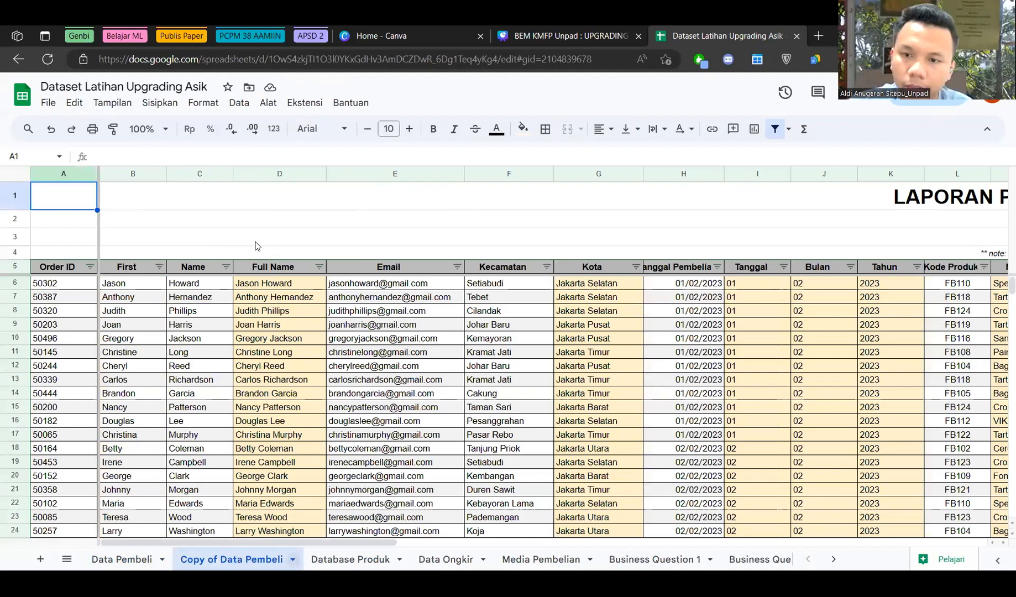
{"action": "key", "text": "ctrl+shift+Page_Down"}
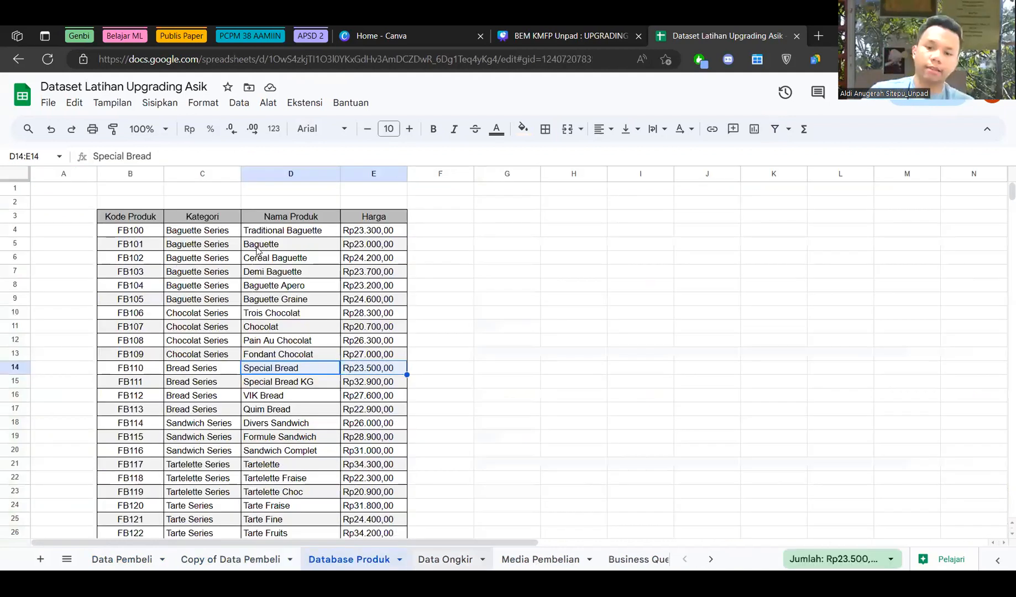
{"action": "key", "text": "ctrl+shift+Page_Down"}
{"action": "key", "text": "ctrl+shift+Page_Down"}
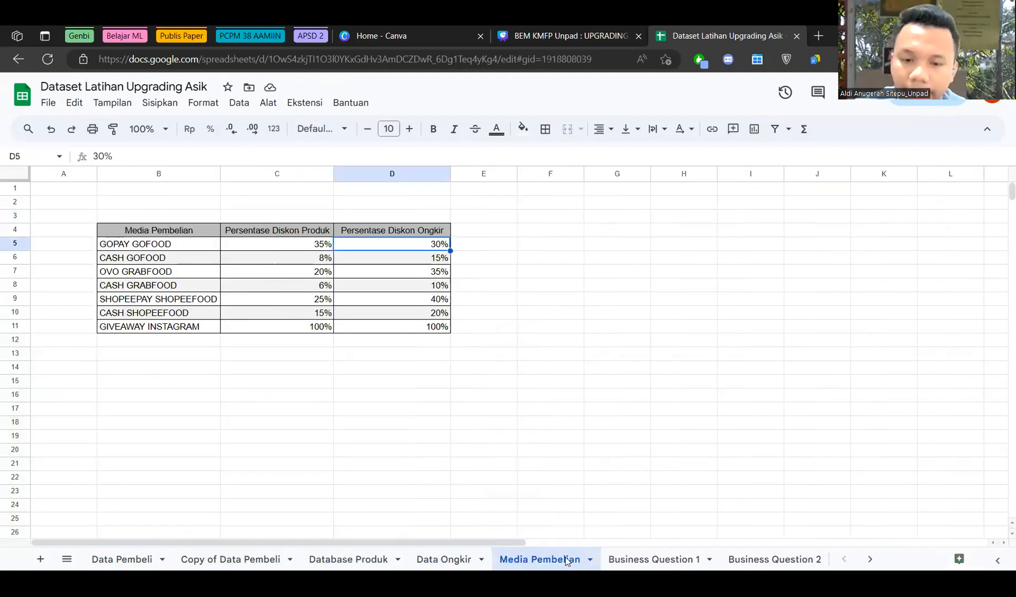
{"action": "left_click", "coordinate": [126, 557]}
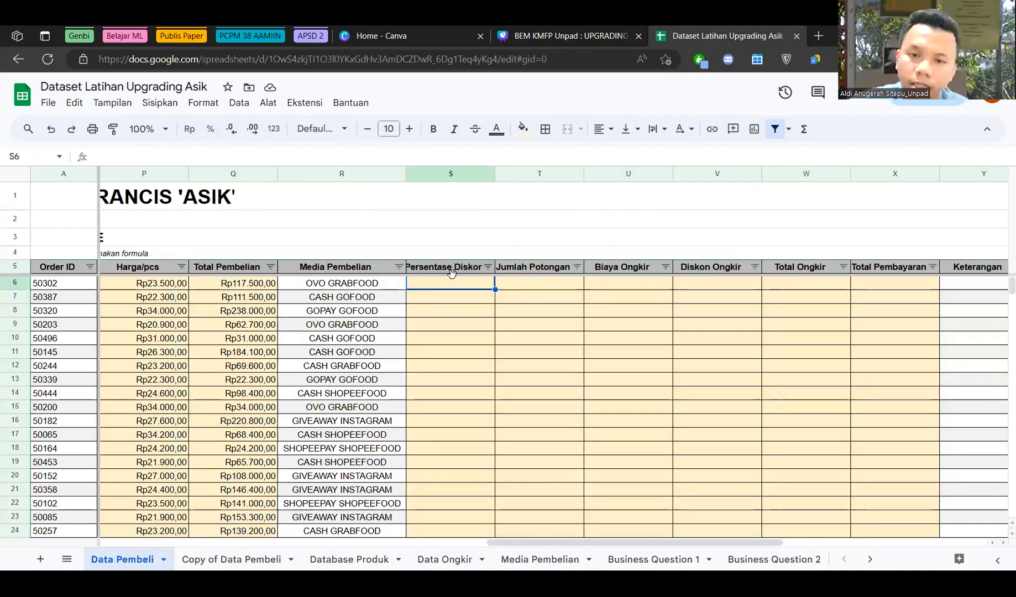
{"action": "left_click", "coordinate": [450, 266]}
{"action": "left_click", "coordinate": [455, 285]}
{"action": "type", "text": "=vlookup("}
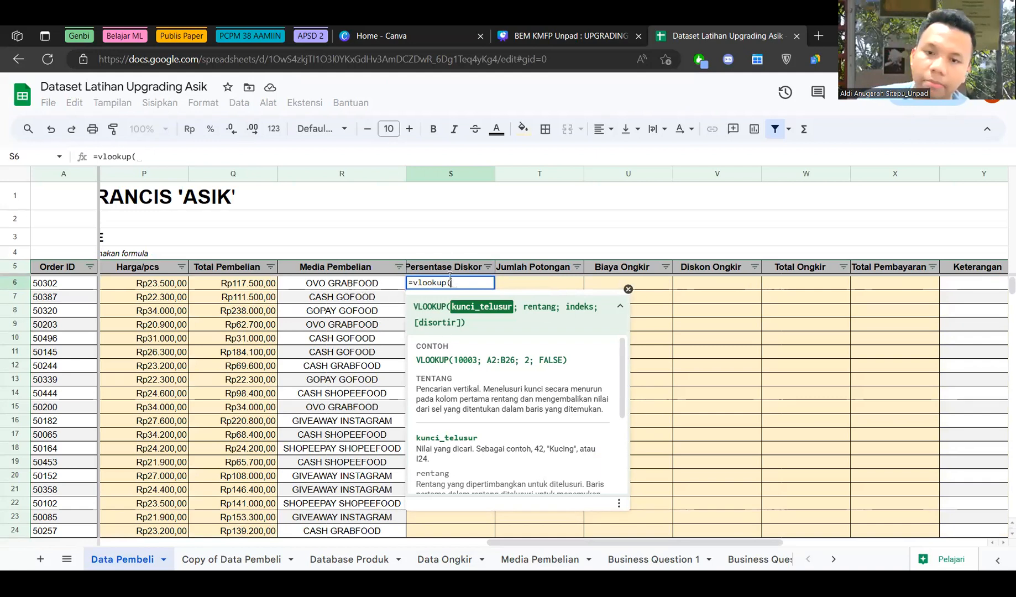
{"action": "key", "text": "Left"}
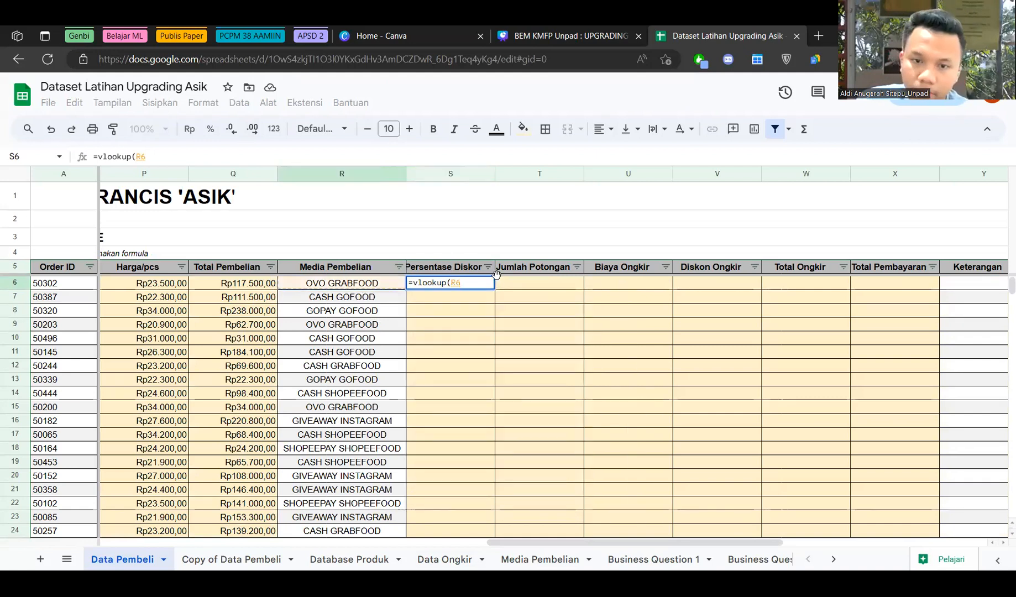
{"action": "type", "text": ";"}
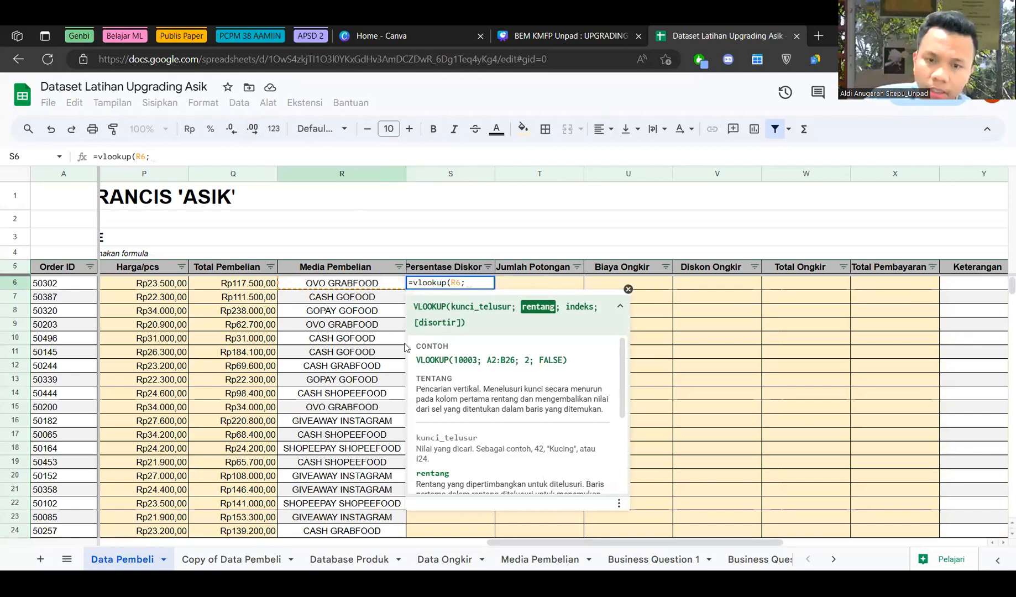
{"action": "left_click", "coordinate": [539, 559]}
{"action": "left_click_drag", "start_coordinate": [159, 244], "coordinate": [422, 328]}
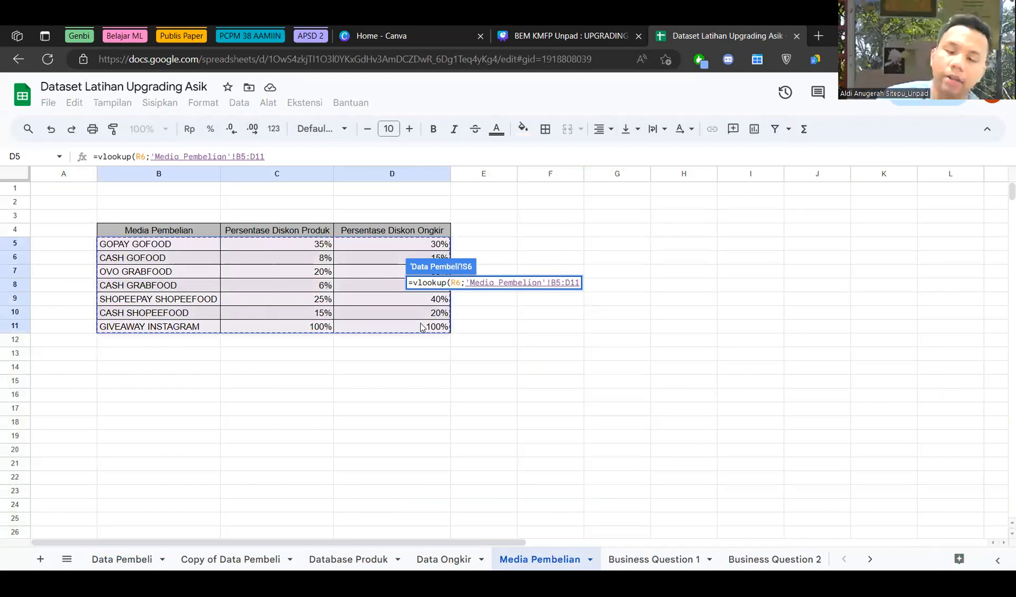
{"action": "type", "text": ";"}
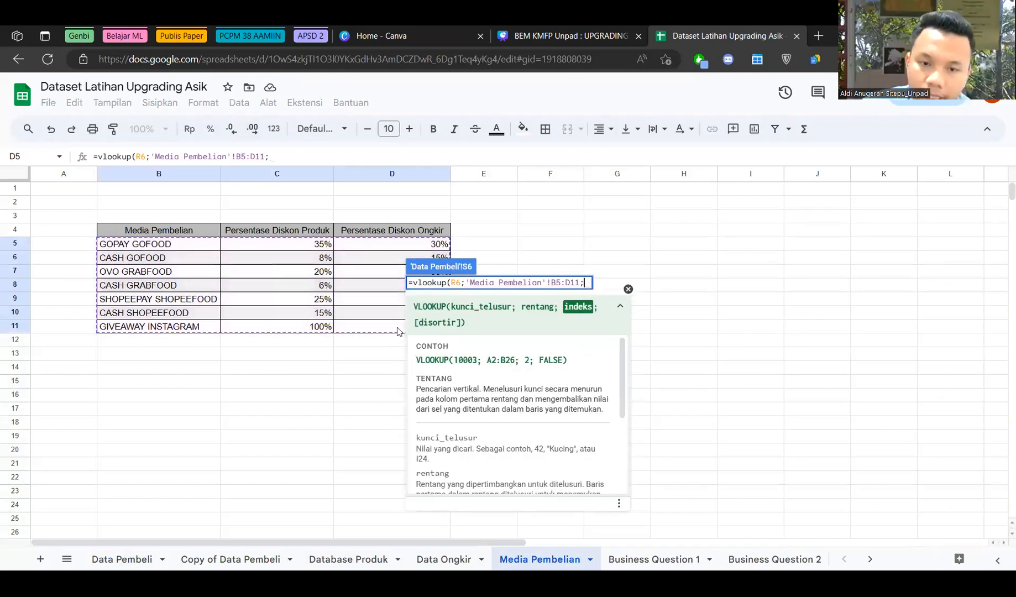
{"action": "left_click", "coordinate": [122, 559]}
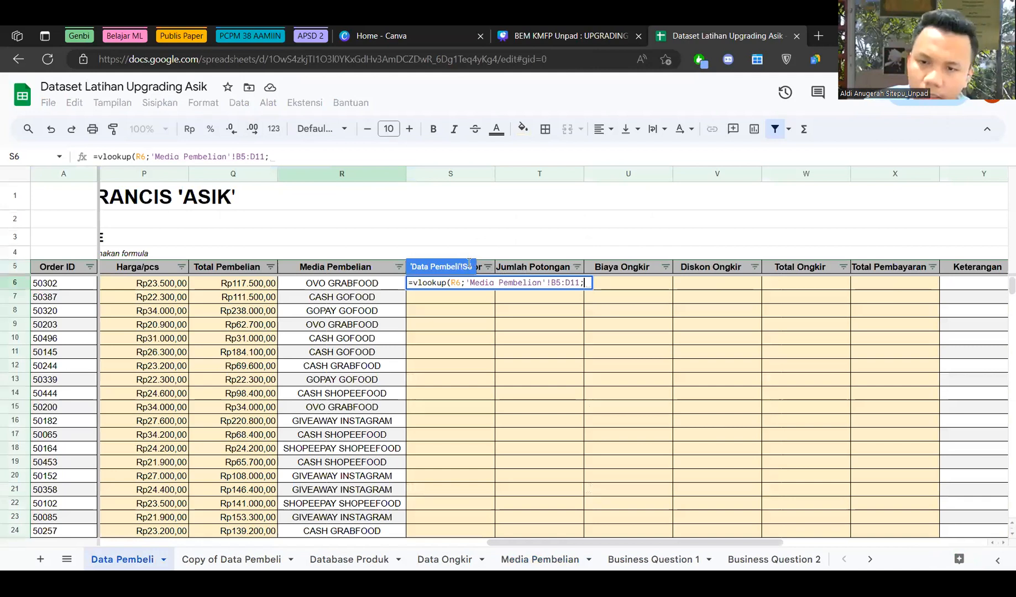
{"action": "key", "text": "Escape"}
Compare the full Persentase Diskon header in S5 with the column headers on the Data Ongkir and Media Pembelian sheets.
{"action": "left_click", "coordinate": [463, 268]}
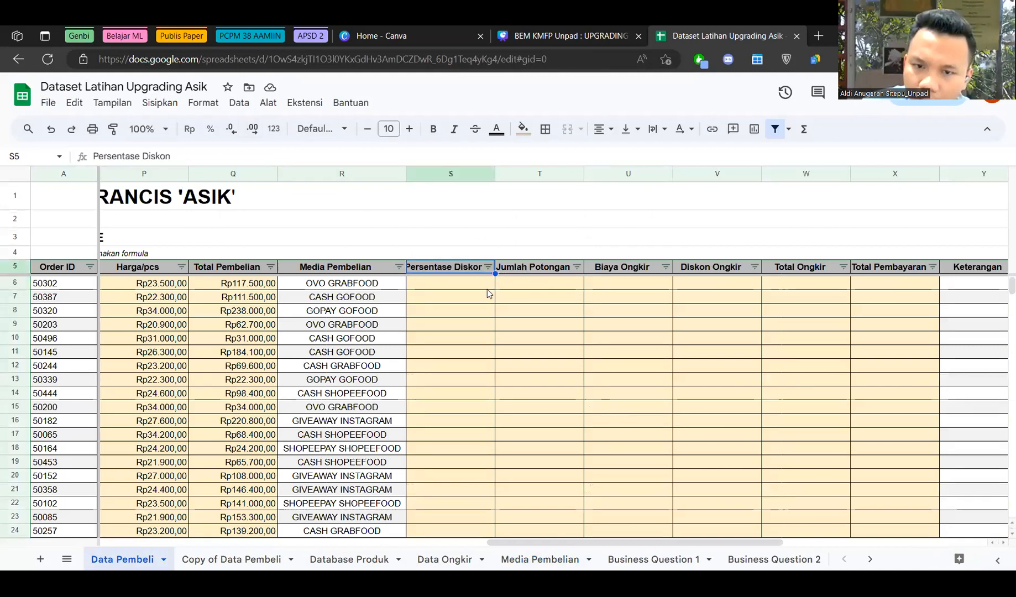
{"action": "triple_click", "coordinate": [476, 269]}
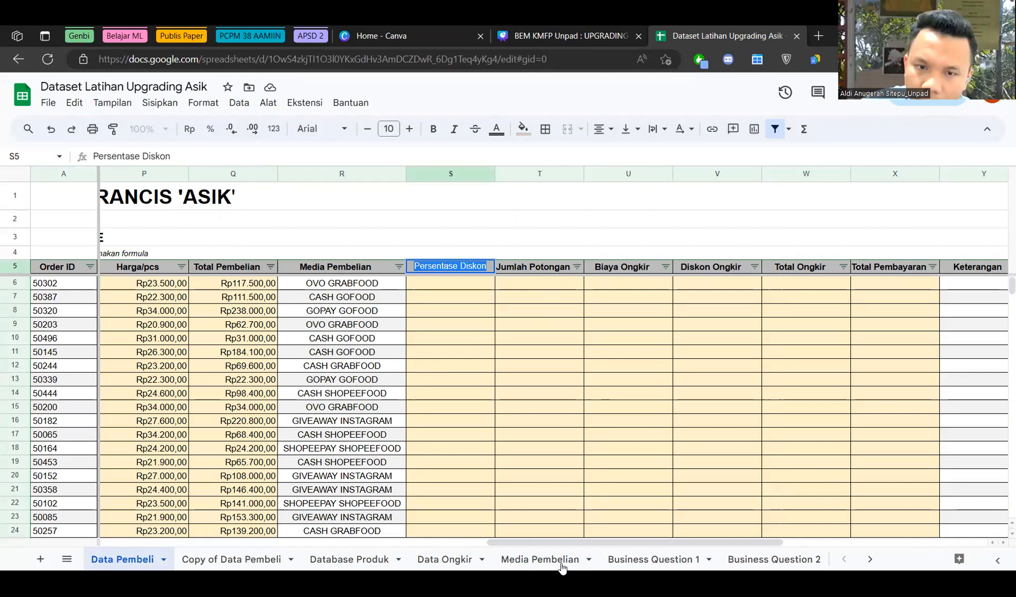
{"action": "key", "text": "Escape"}
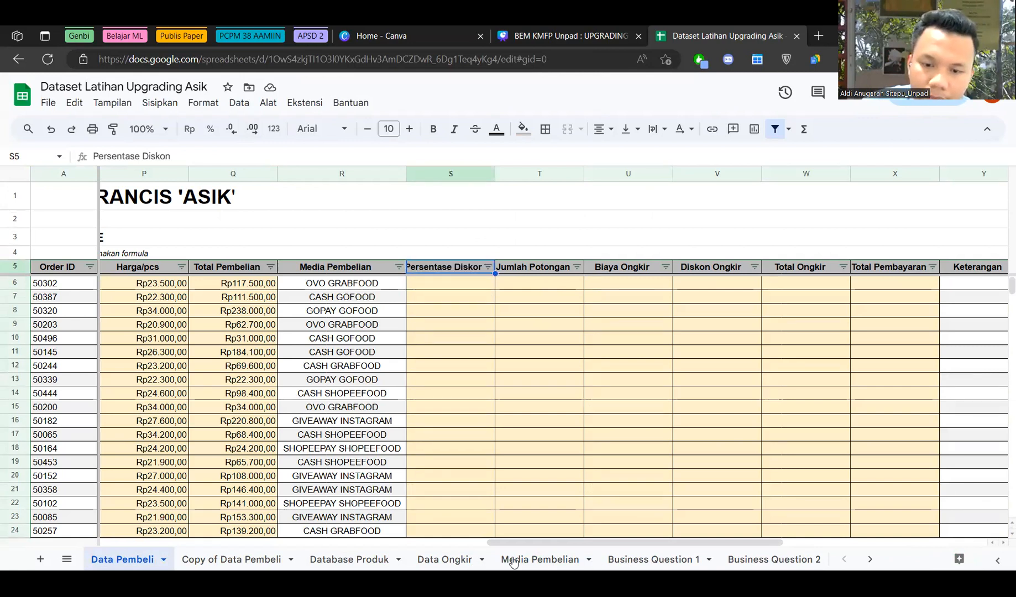
{"action": "left_click", "coordinate": [536, 561]}
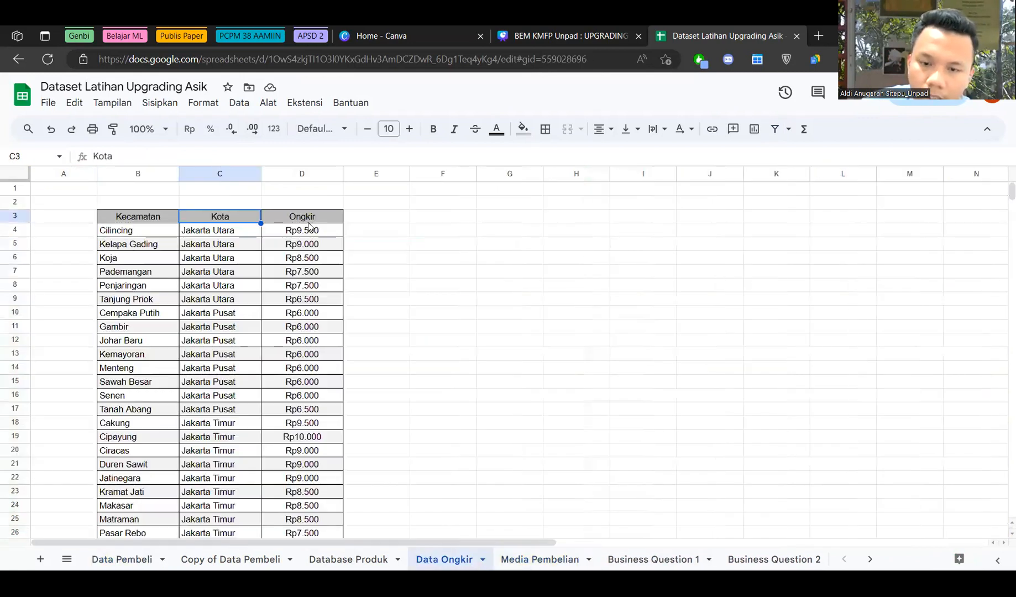
{"action": "left_click", "coordinate": [545, 559]}
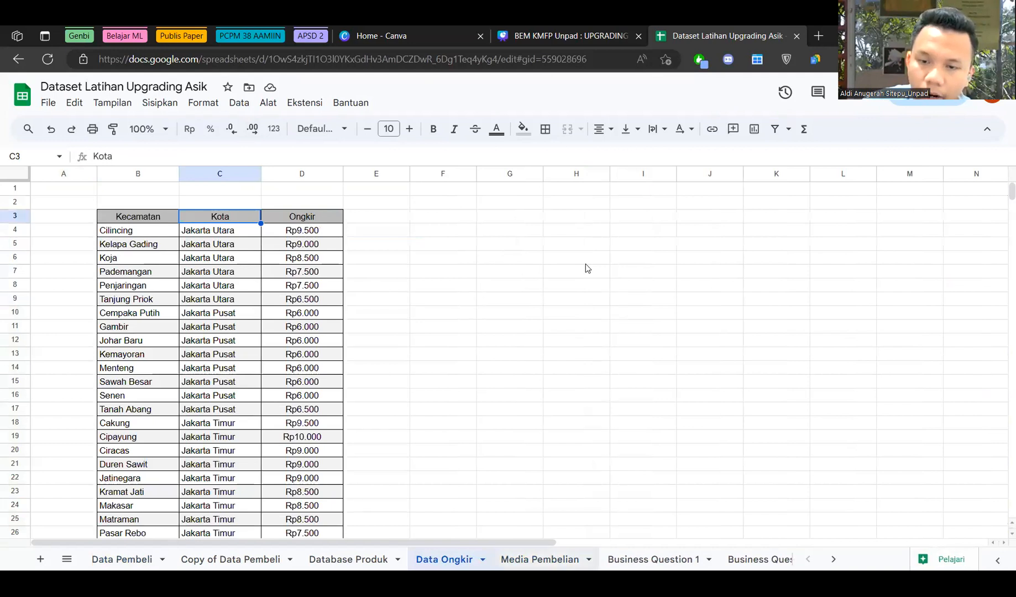
{"action": "left_click", "coordinate": [276, 229]}
{"action": "left_click", "coordinate": [122, 560]}
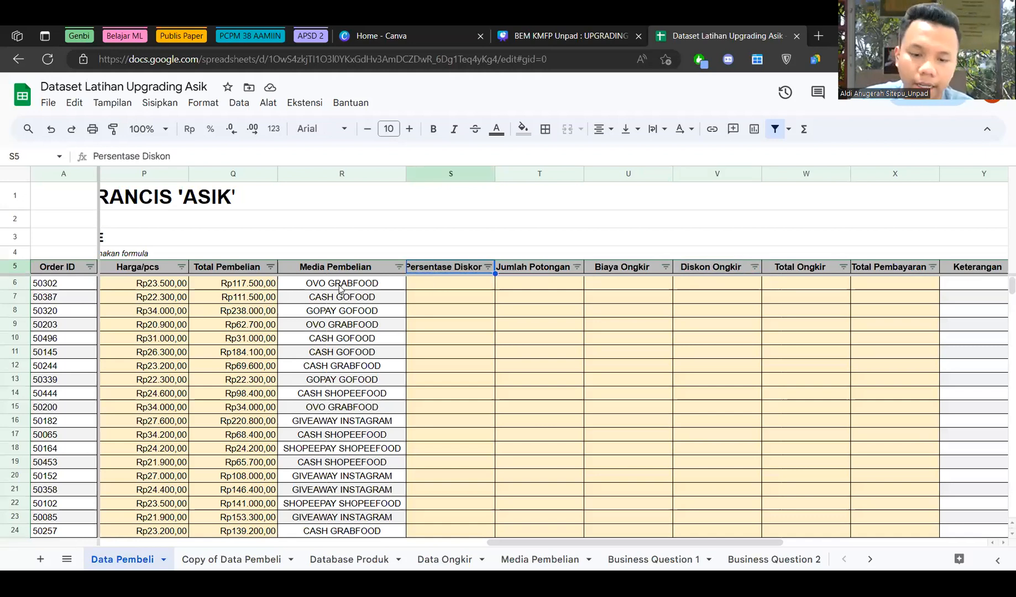
Enter =vlookup(R6;'Media Pembelian'!$B$5:$D$11;2;0) in S6 and fill it down the Persentase Diskon column.
{"action": "key", "text": "Down"}
{"action": "type", "text": "="}
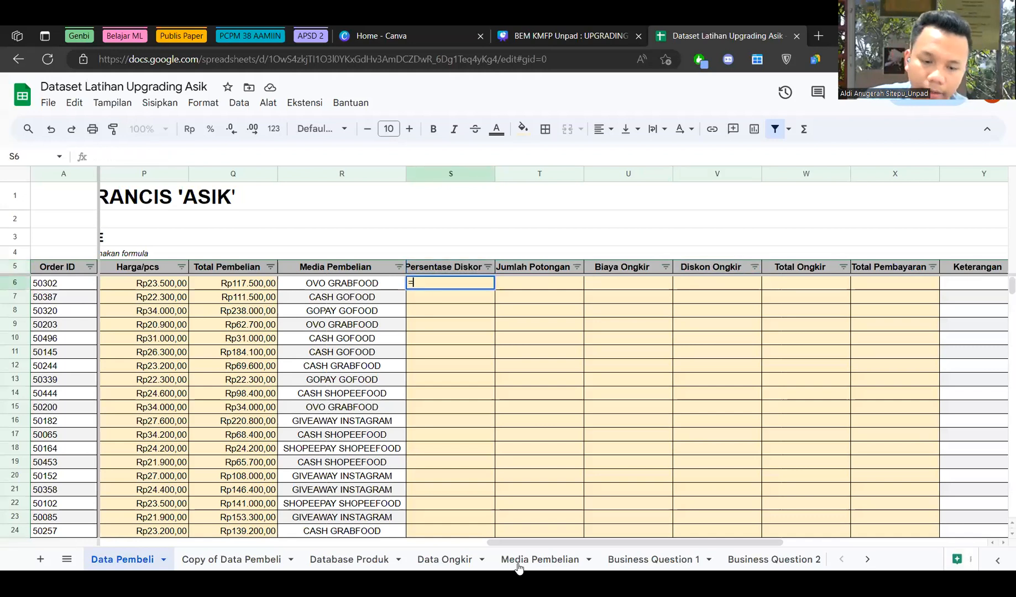
{"action": "type", "text": "vlookup("}
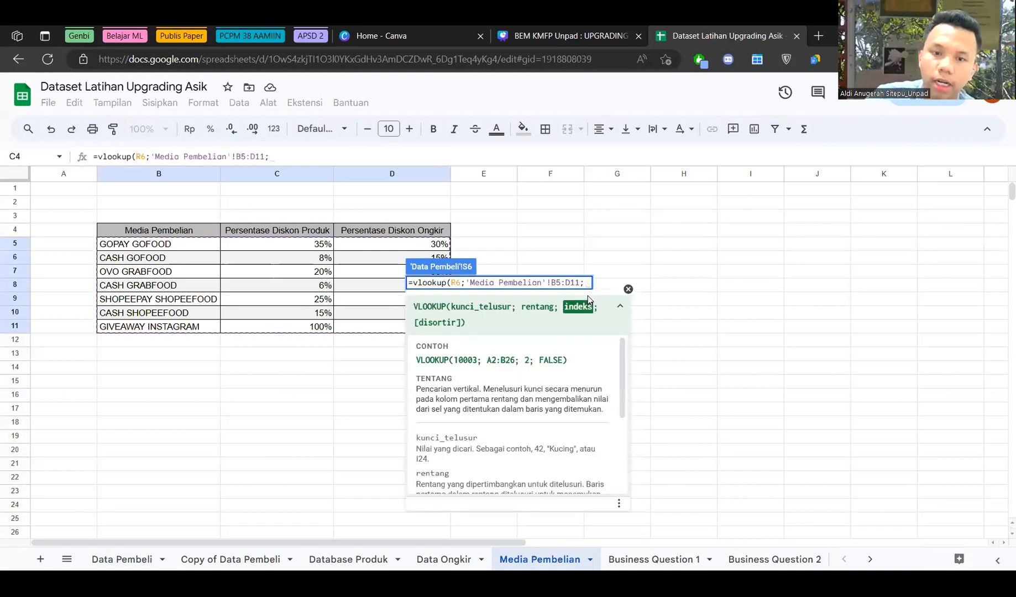
{"action": "type", "text": "2;"}
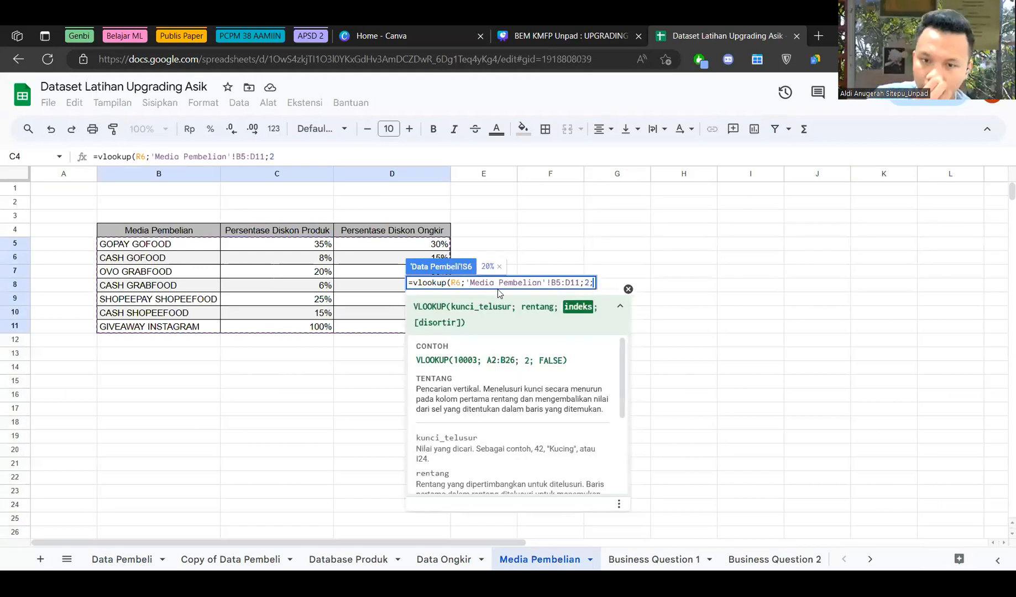
{"action": "type", "text": "0"}
{"action": "key", "text": "Return"}
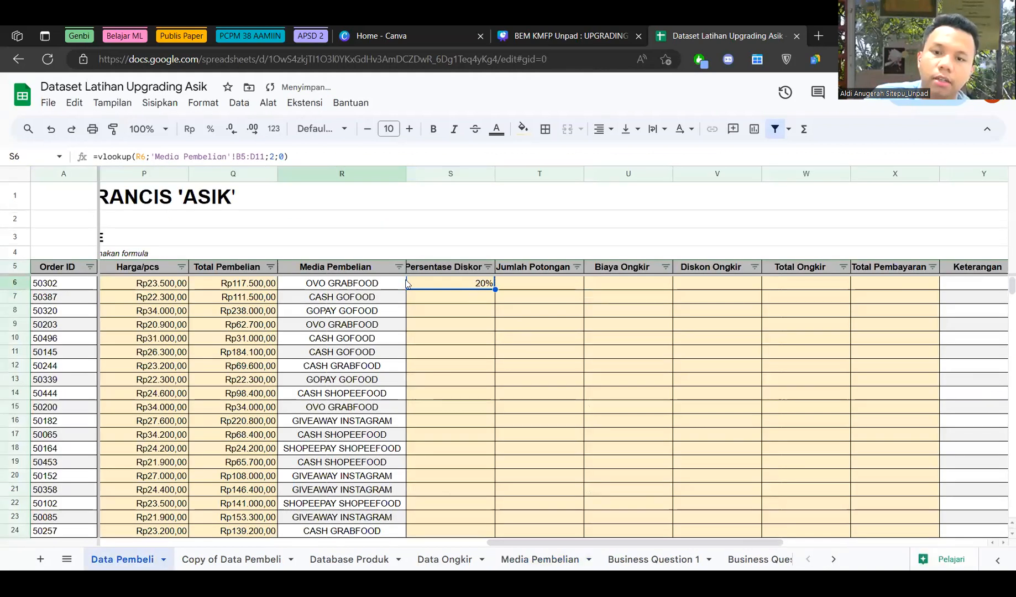
{"action": "key", "text": "ctrl+Return"}
Check the filled Persentase Diskon values against Persentase Diskon Produk on the Media Pembelian sheet.
{"action": "left_click", "coordinate": [504, 554]}
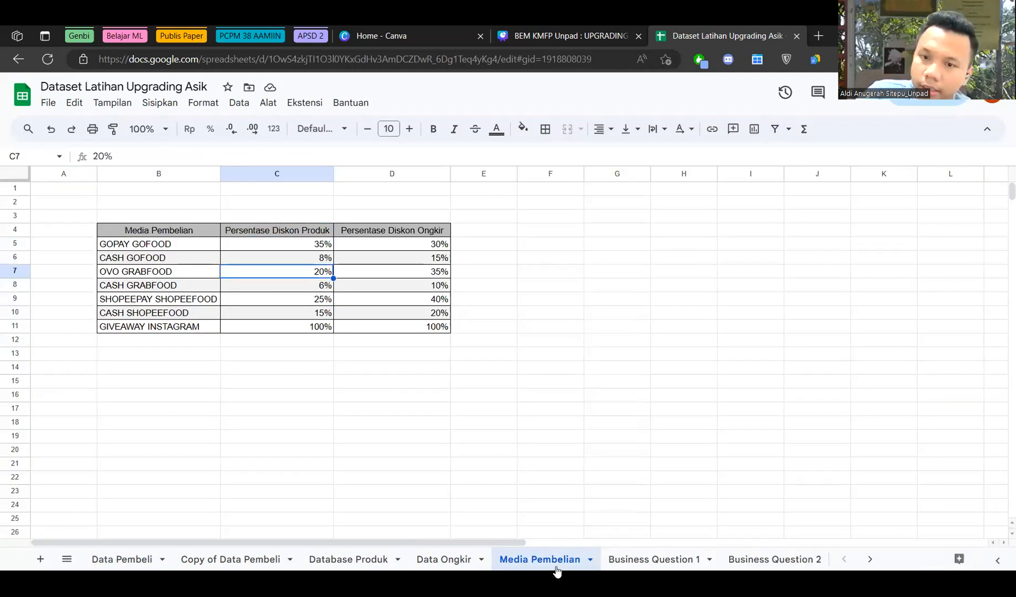
{"action": "left_click", "coordinate": [123, 559]}
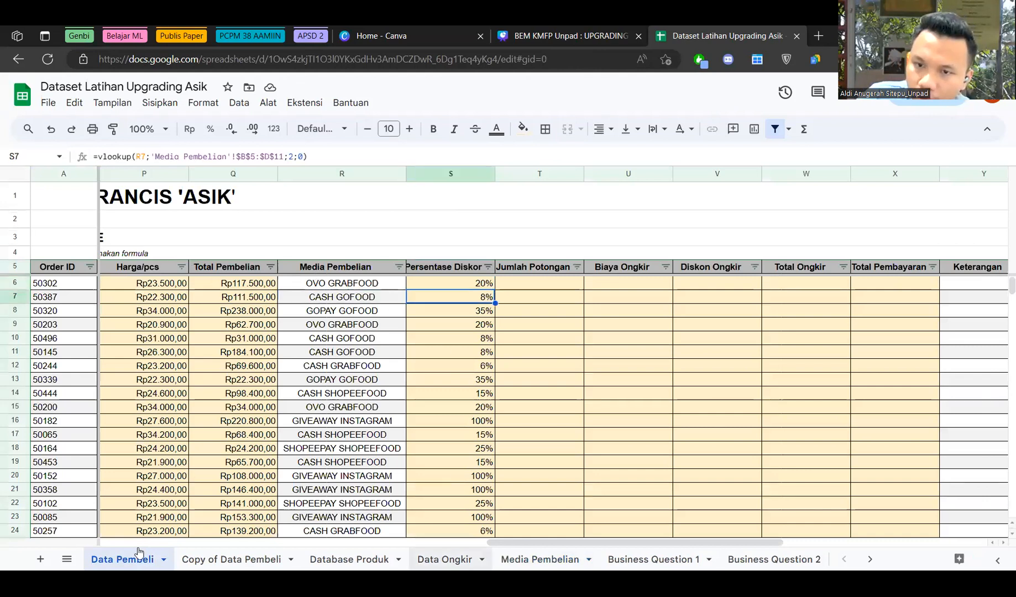
{"action": "key", "text": "ctrl+shift+Page_Down"}
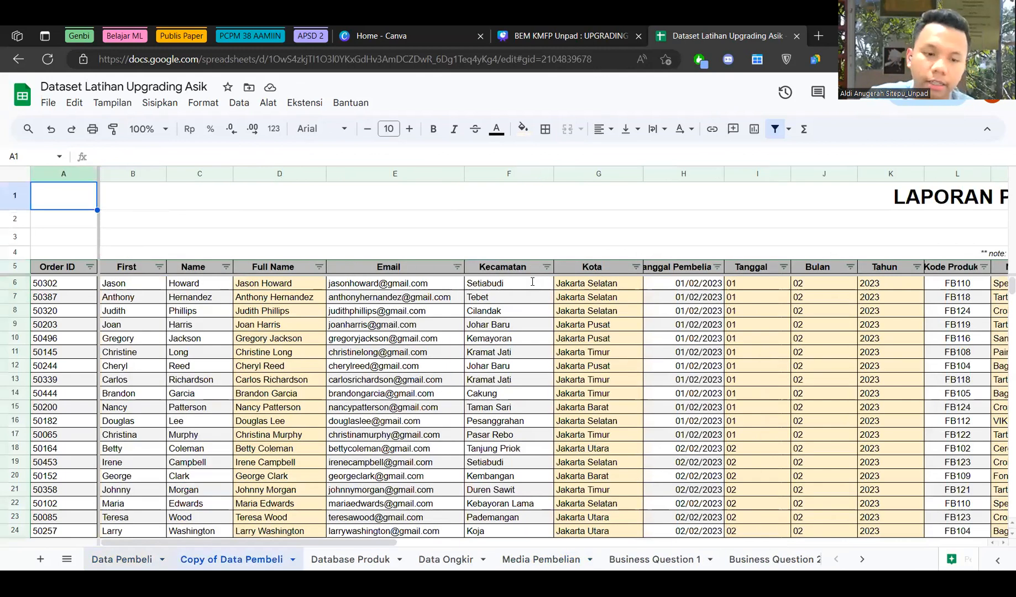
{"action": "key", "text": "ctrl+shift+Page_Up"}
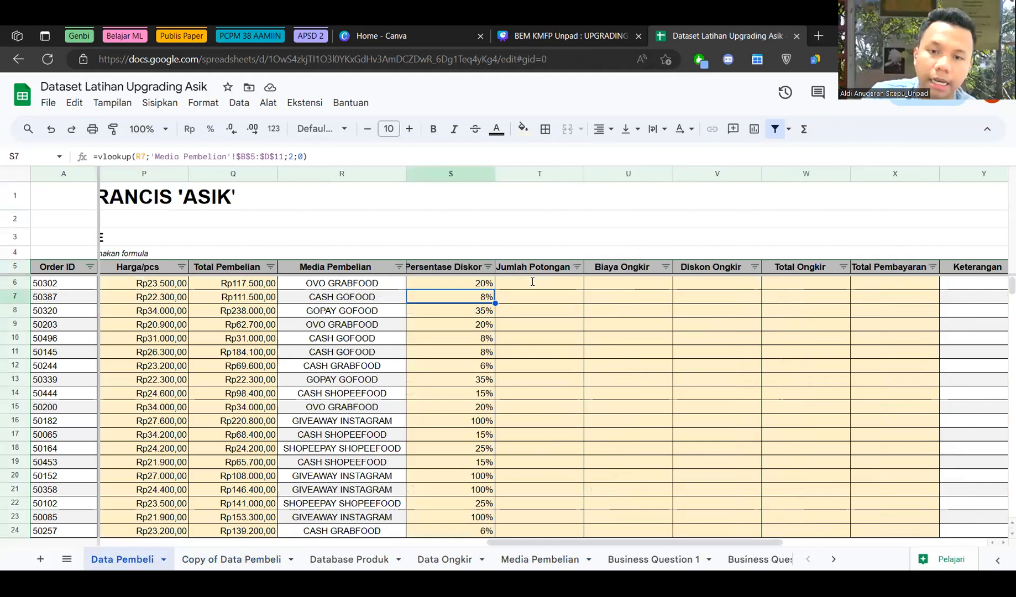
Enter the formula =S6*P6 in T6 and fill it down the Jumlah Potongan column.
{"action": "left_click", "coordinate": [532, 282]}
{"action": "type", "text": "="}
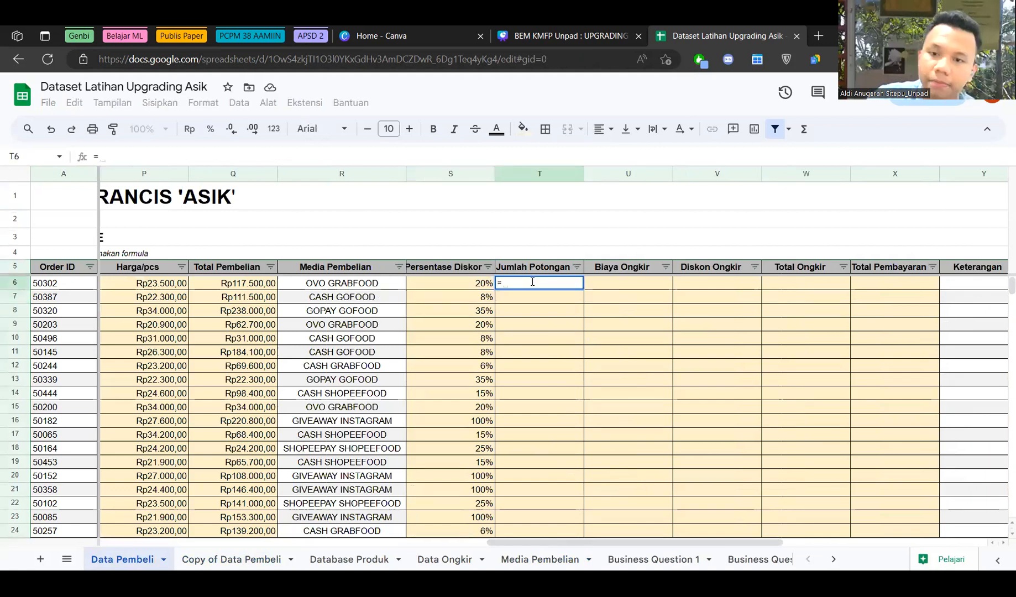
{"action": "type", "text": "S6*R6"}
{"action": "key", "text": "BackSpace"}
{"action": "key", "text": "BackSpace"}
{"action": "type", "text": "Q6"}
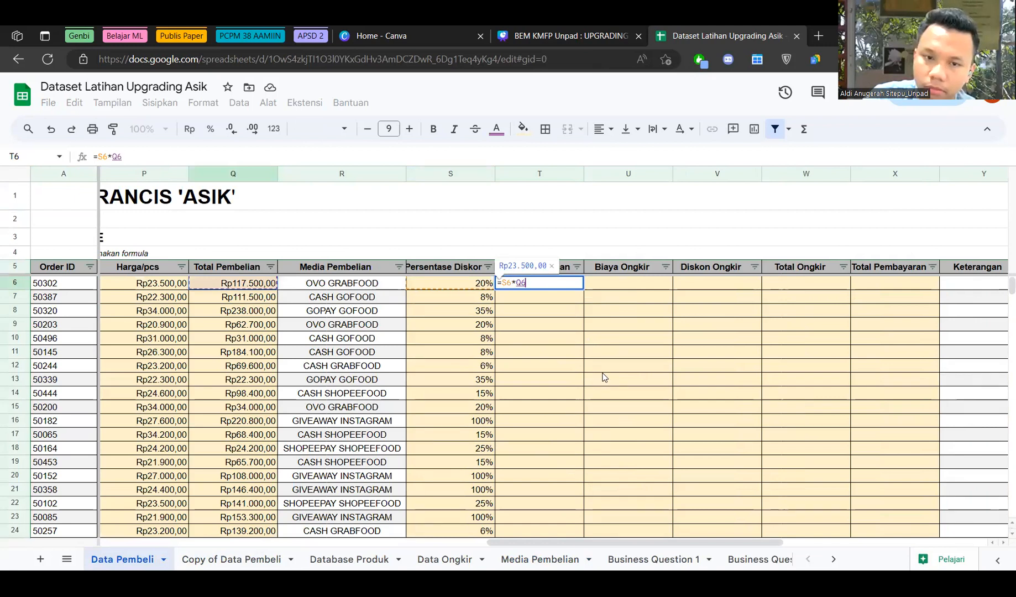
{"action": "key", "text": "BackSpace"}
{"action": "key", "text": "BackSpace"}
{"action": "type", "text": "P6"}
{"action": "key", "text": "Return"}
{"action": "key", "text": "ctrl+Return"}
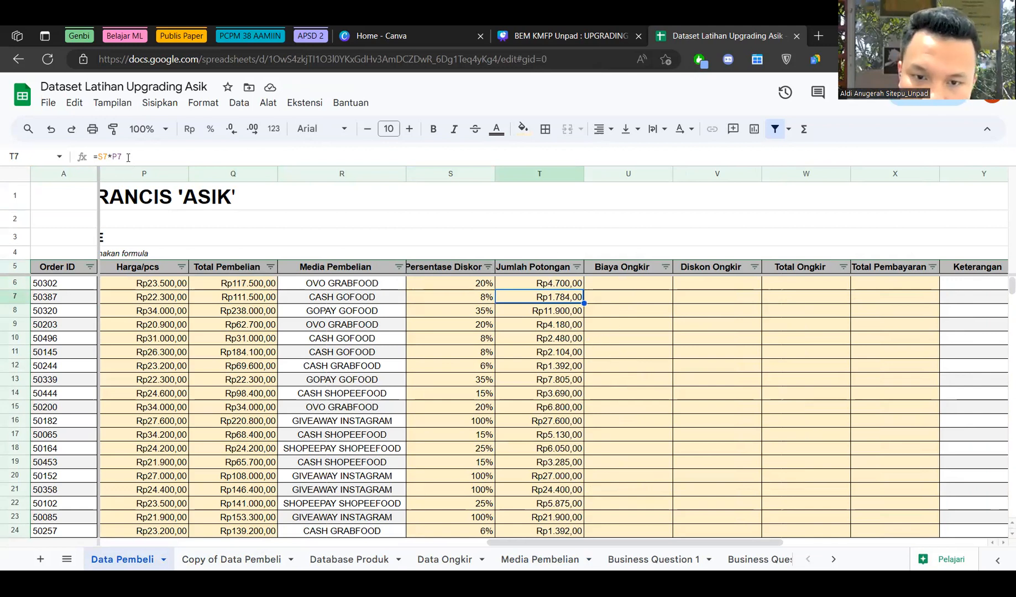
Open the Jumlah Potongan formula in T6 for editing.
{"action": "key", "text": "Up"}
{"action": "key", "text": "Return"}
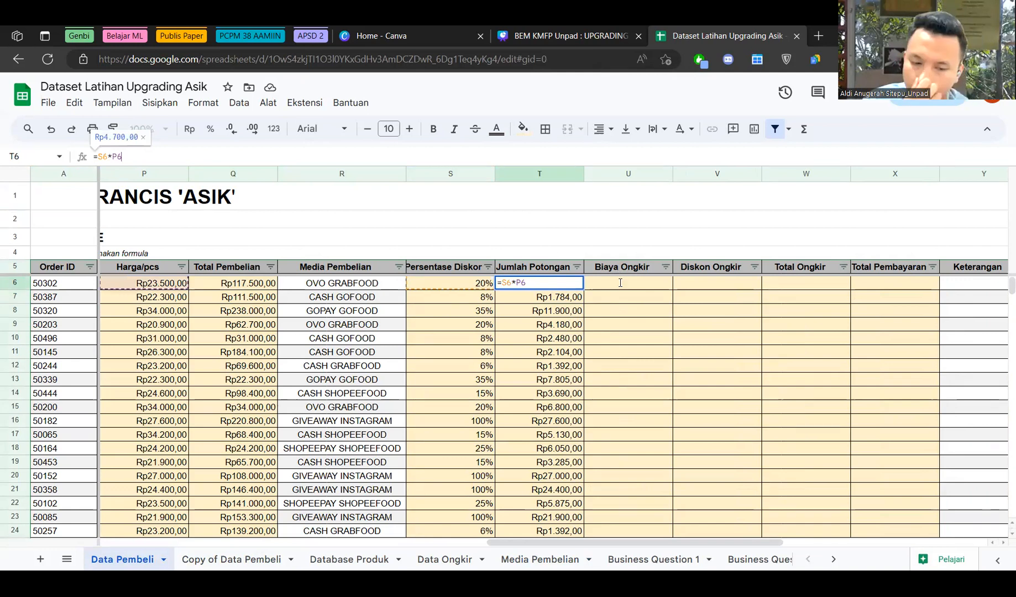
{"action": "key", "text": "Tab"}
{"action": "type", "text": "="}
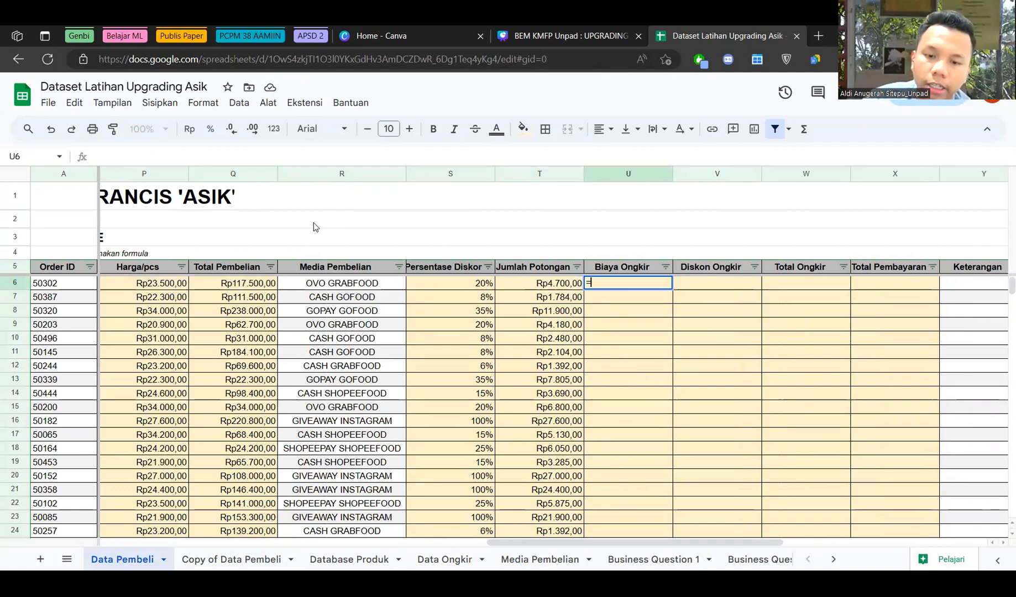
{"action": "key", "text": "Escape"}
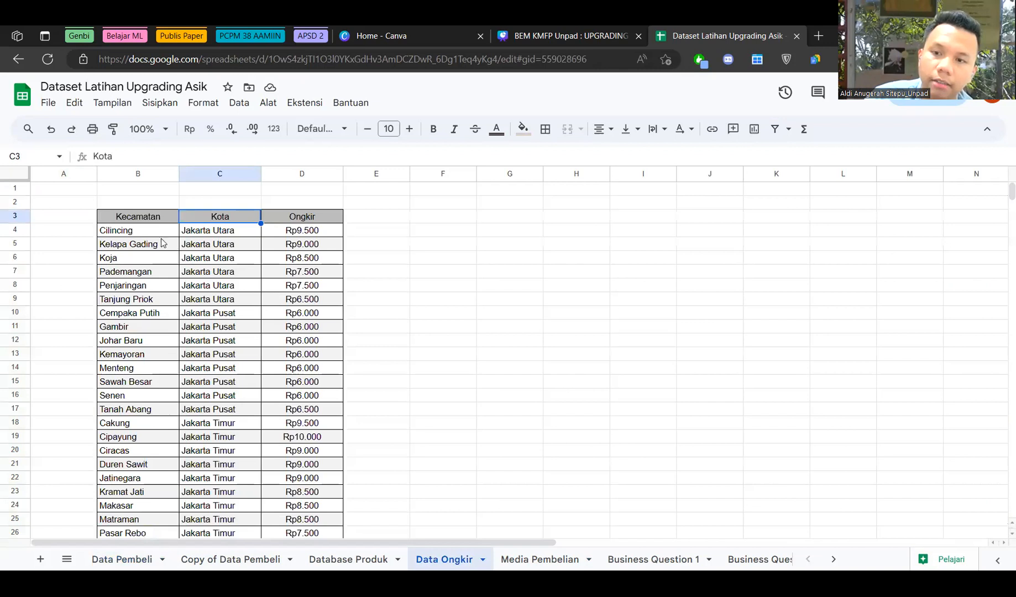
Examine the Kecamatan column of the shipping cost table on the Data Ongkir sheet.
{"action": "left_click_drag", "start_coordinate": [140, 219], "coordinate": [153, 408]}
{"action": "left_click", "coordinate": [138, 230]}
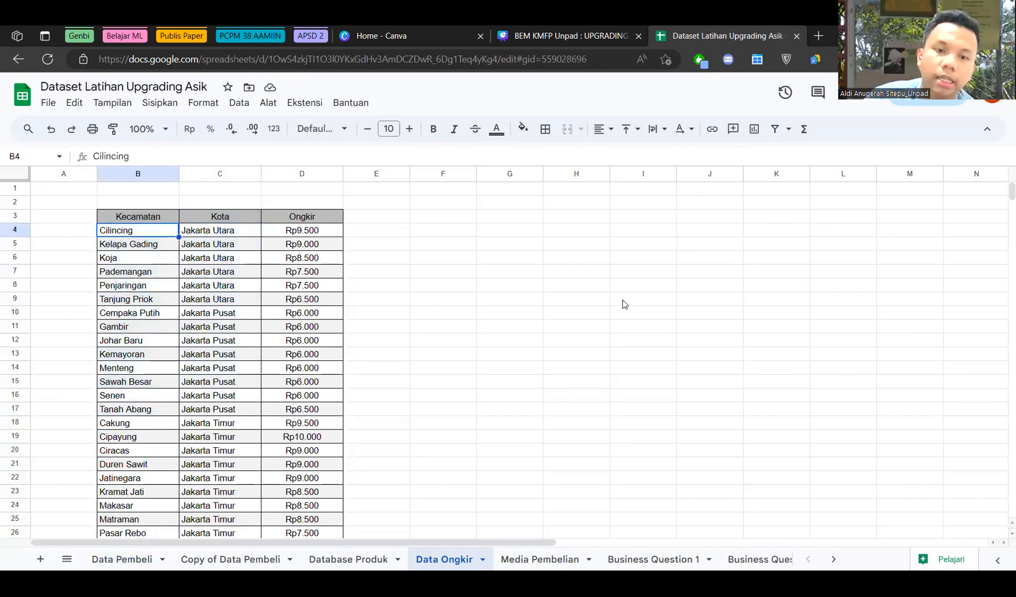
{"action": "key", "text": "shift+Up"}
{"action": "key", "text": "shift+Down"}
{"action": "key", "text": "shift+Down"}
{"action": "key", "text": "shift+Down"}
{"action": "key", "text": "shift+Down"}
{"action": "key", "text": "shift+Down"}
{"action": "key", "text": "shift+Down"}
{"action": "key", "text": "shift+Down"}
{"action": "key", "text": "shift+Down"}
{"action": "key", "text": "shift+Down"}
{"action": "key", "text": "shift+Down"}
{"action": "key", "text": "shift+Down"}
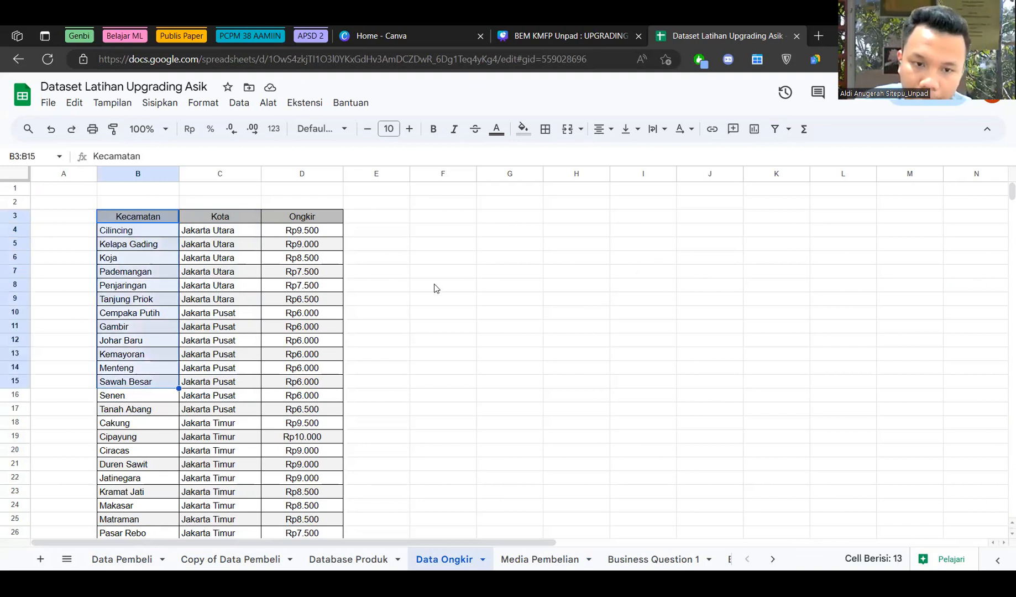
Fill Biaya Ongkir cells U6:U505 on Data Pembeli with a VLOOKUP of F6 in 'Data Ongkir'!$B$4:$D$45, index 3, sort option 0.
{"action": "left_click", "coordinate": [122, 559]}
{"action": "type", "text": "=vlookup*"}
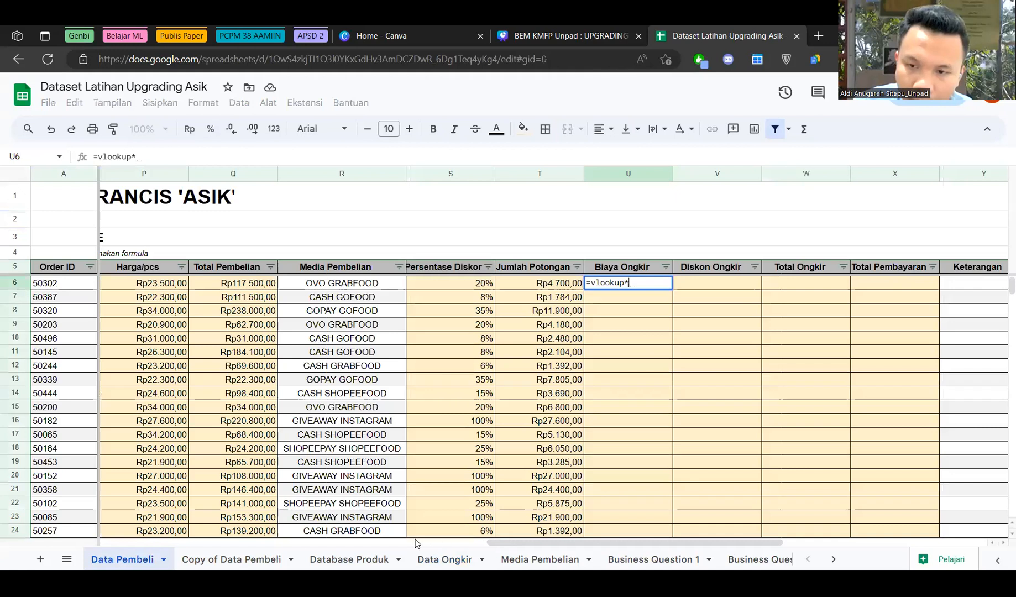
{"action": "key", "text": "BackSpace"}
{"action": "type", "text": "("}
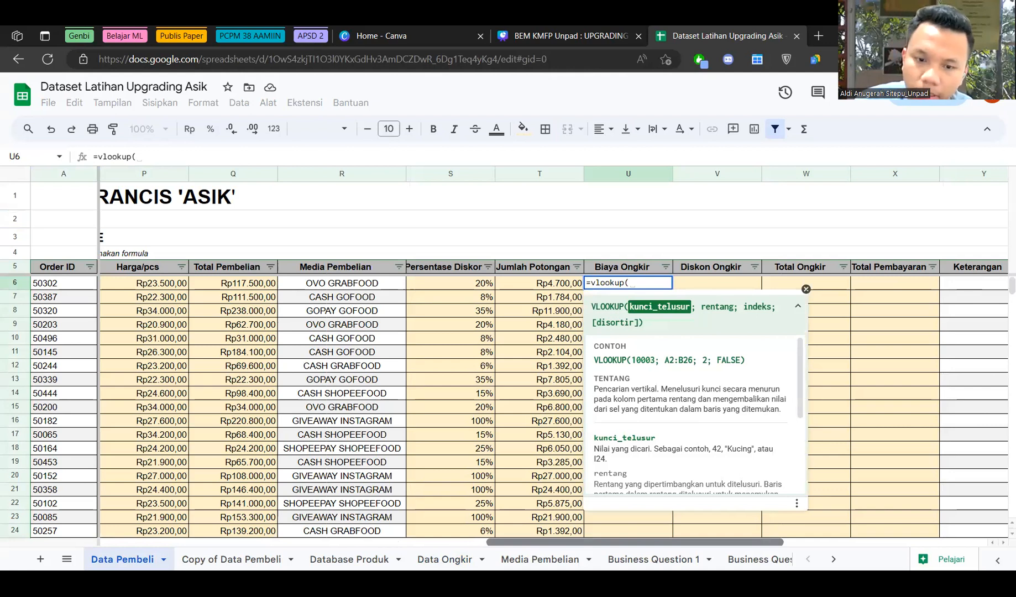
{"action": "scroll", "coordinate": [283, 553], "scroll_direction": "left", "scroll_amount": 10}
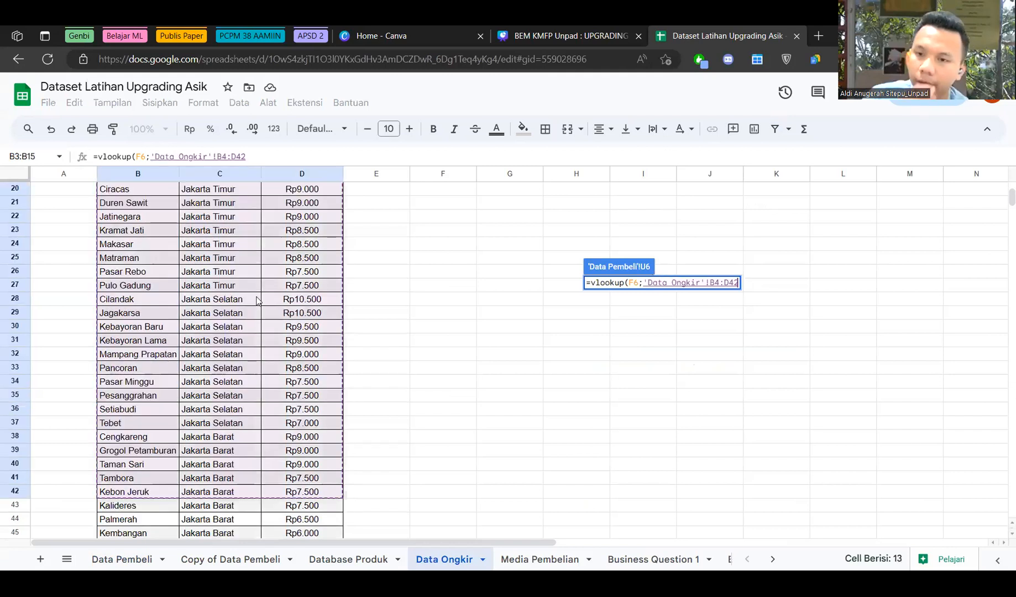
{"action": "key", "text": "shift+Down"}
{"action": "key", "text": "shift+Down"}
{"action": "key", "text": "shift+Down"}
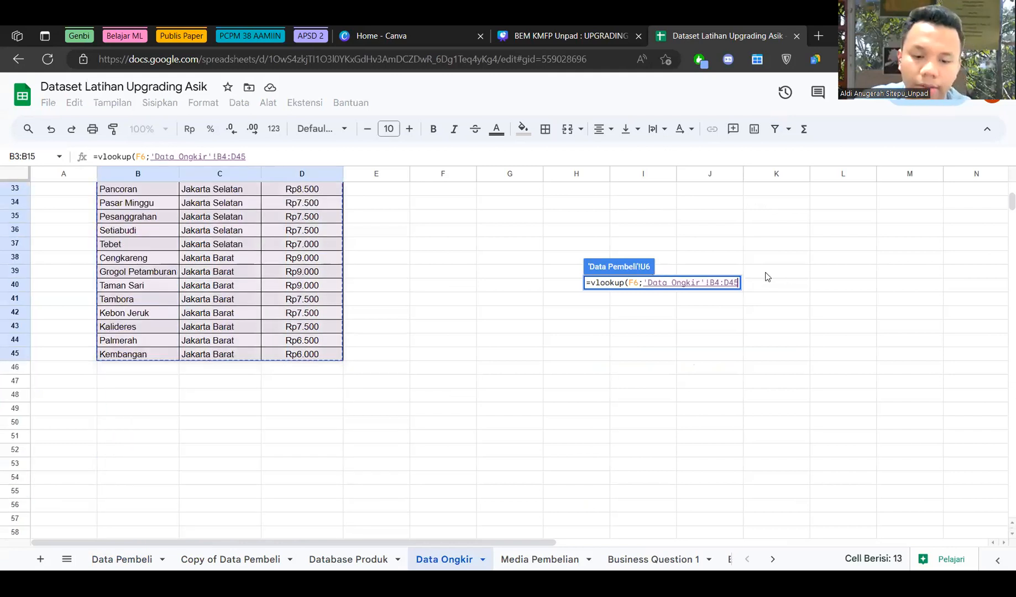
{"action": "type", "text": ";"}
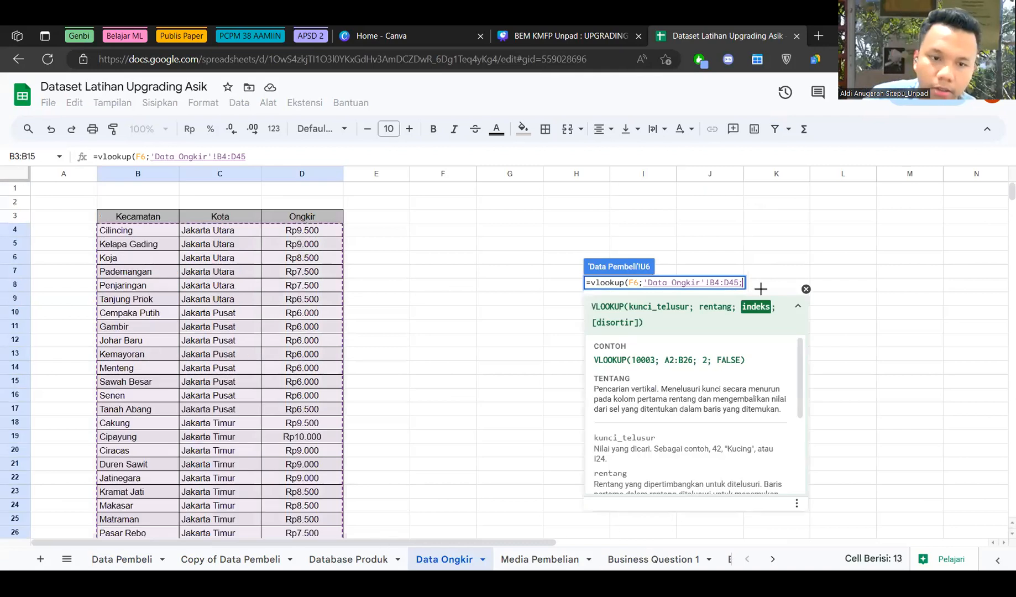
{"action": "type", "text": "3;0"}
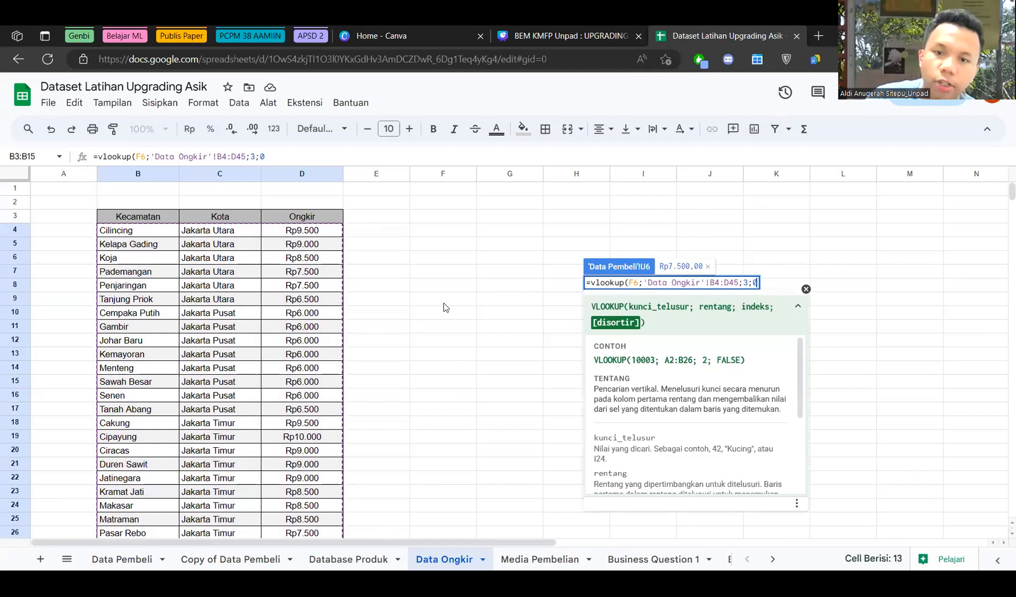
{"action": "key", "text": "Return"}
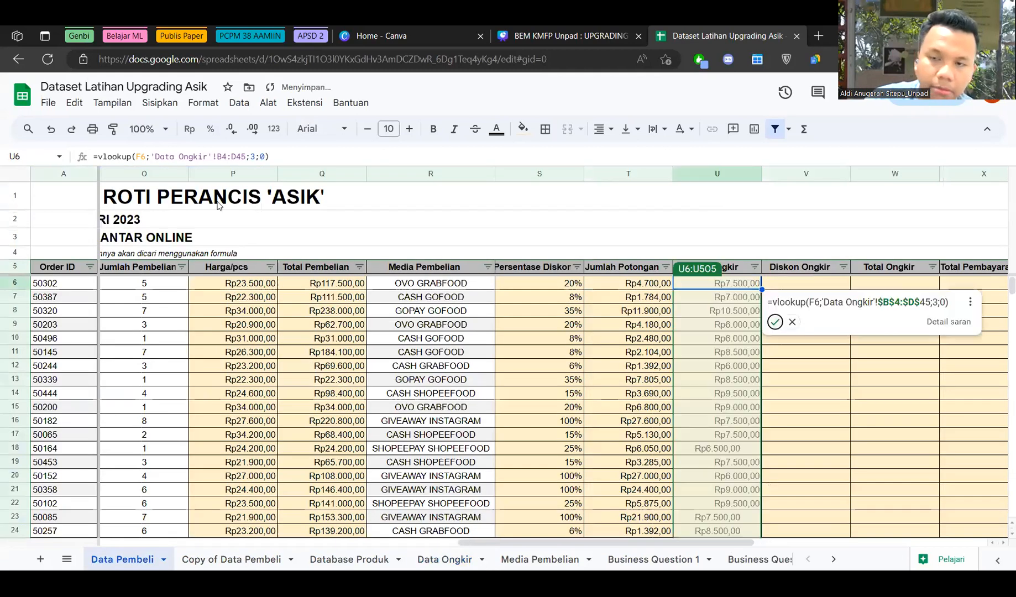
{"action": "key", "text": "ctrl+Return"}
Change the Jumlah Potongan formula in T6 to =S6*Q6 and copy it down to row 34.
{"action": "key", "text": "Left"}
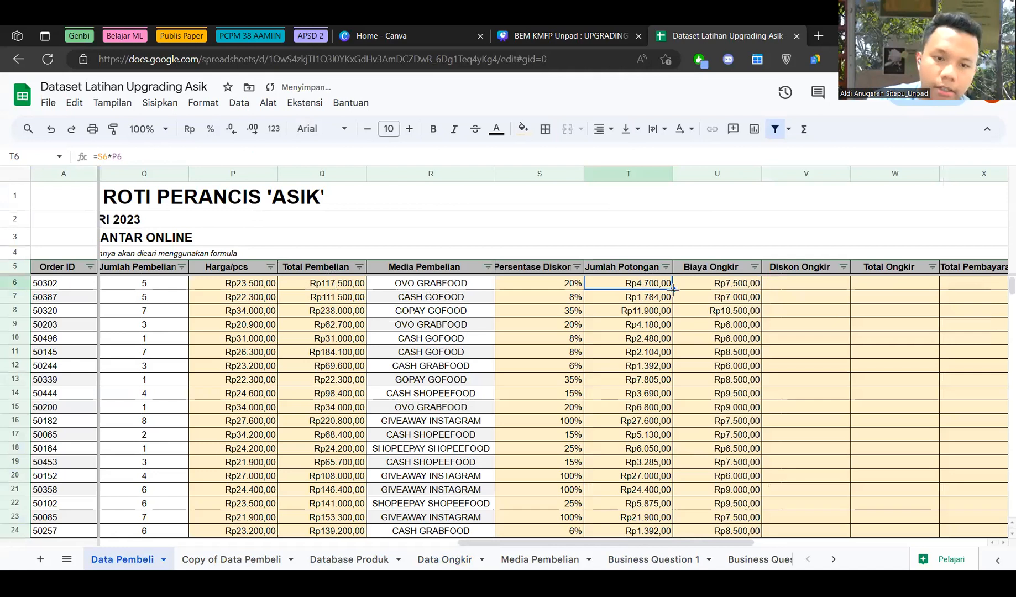
{"action": "key", "text": "Return"}
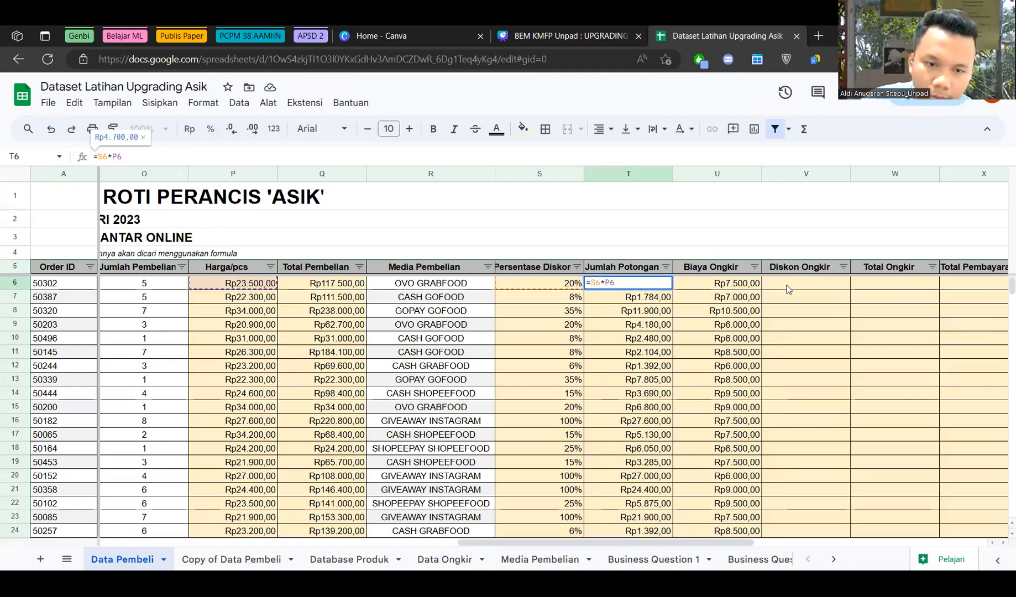
{"action": "key", "text": "BackSpace"}
{"action": "key", "text": "BackSpace"}
{"action": "type", "text": "Q6"}
{"action": "key", "text": "Return"}
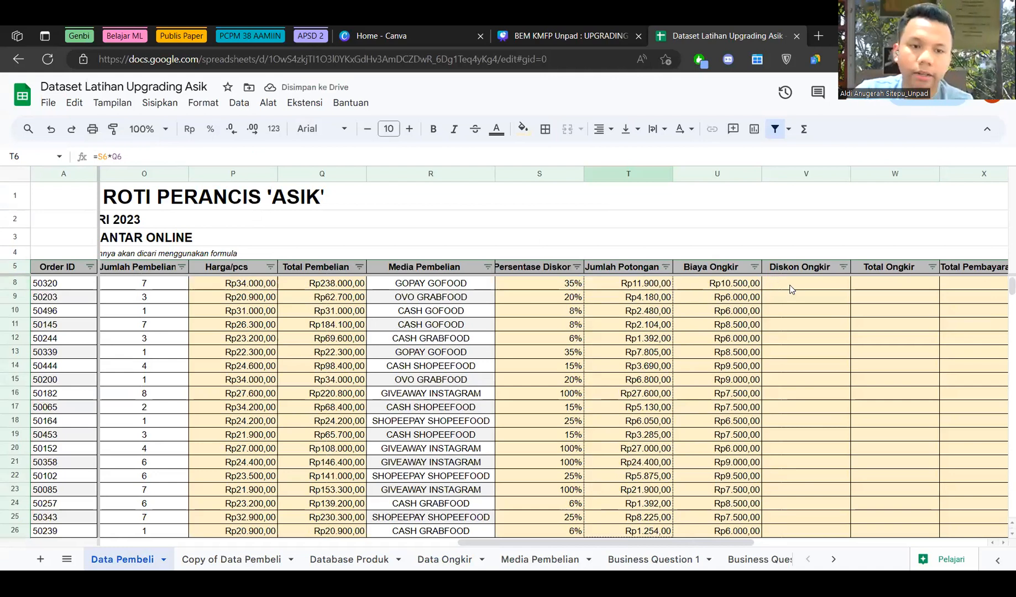
{"action": "key", "text": "ctrl+Return"}
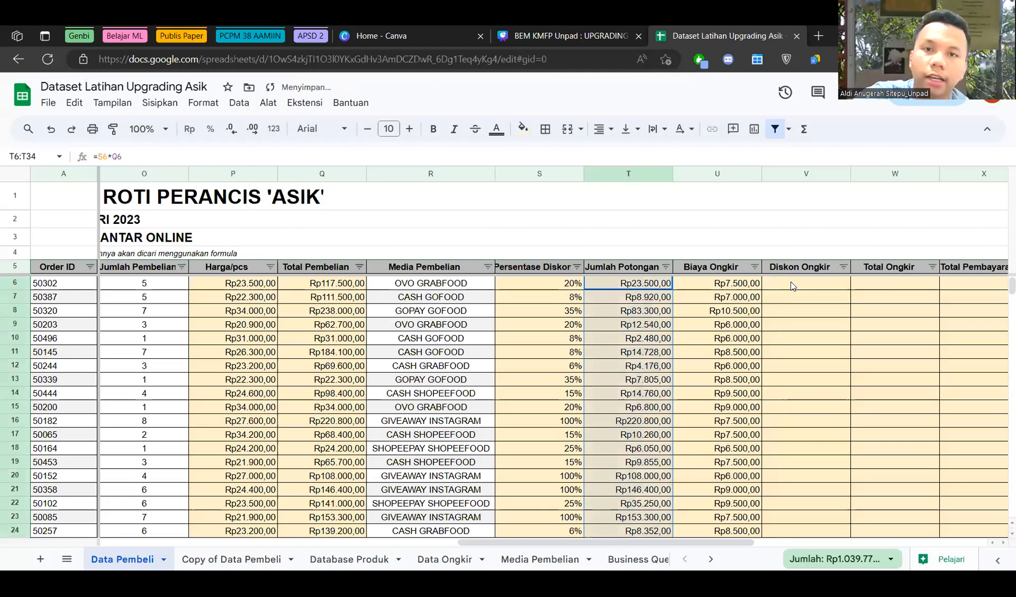
{"action": "left_click", "coordinate": [792, 283]}
{"action": "type", "text": "=vlooku"}
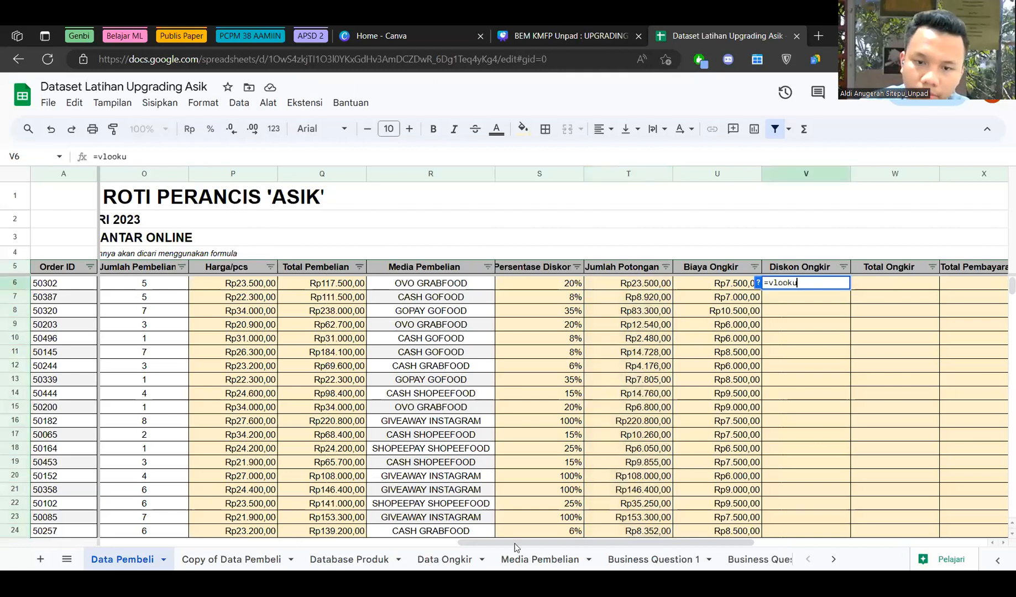
{"action": "left_click", "coordinate": [445, 559]}
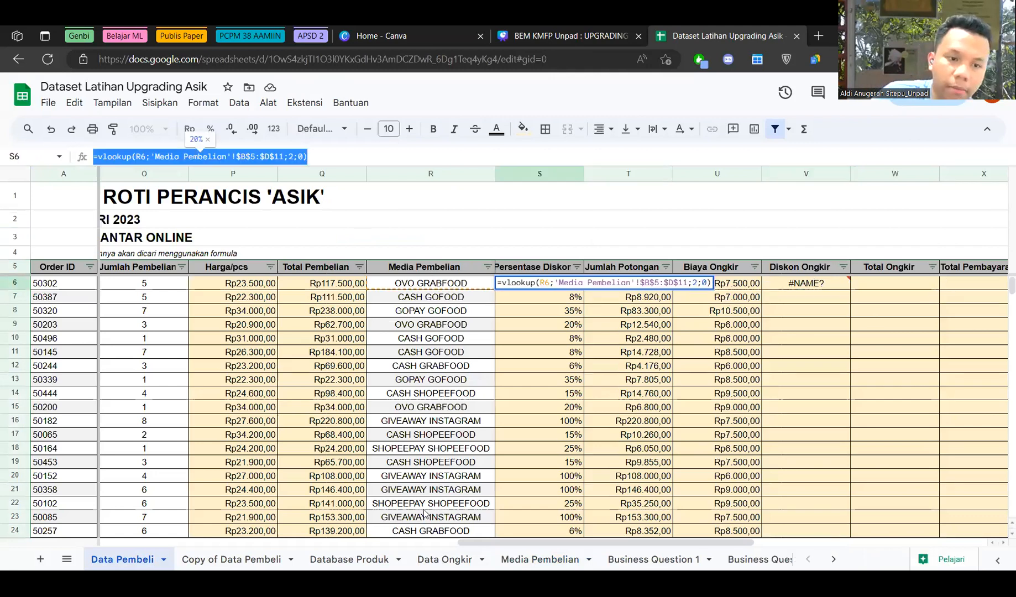
Copy the formula =vlookup(R6;'Media Pembelian'!$B$5:$D$11;2;0) from S6 into the Diskon Ongkir cell V6.
{"action": "key", "text": "ctrl+c"}
{"action": "double_click", "coordinate": [840, 286]}
{"action": "key", "text": "ctrl+v"}
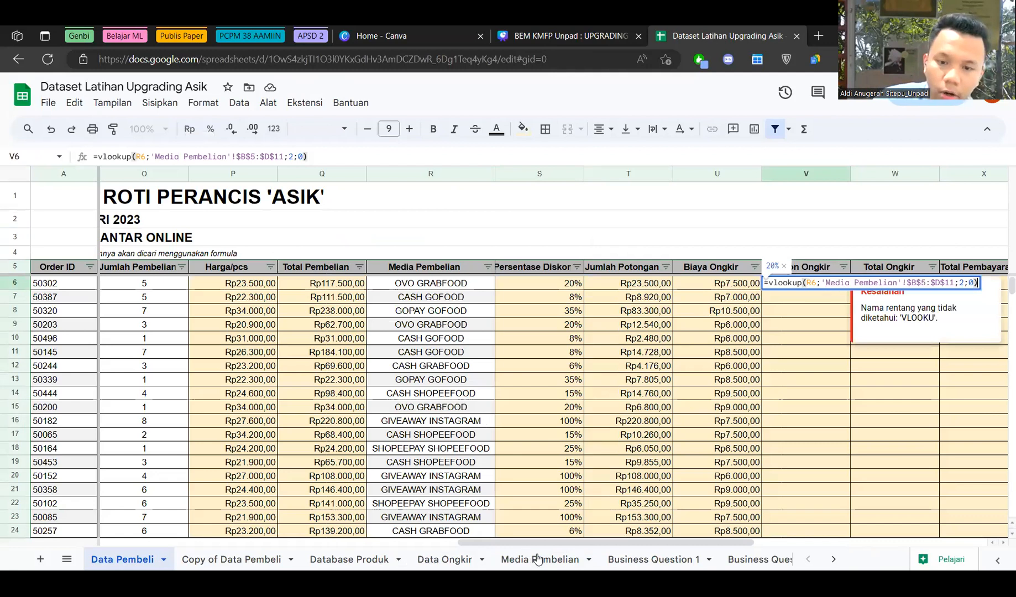
{"action": "key", "text": "Return"}
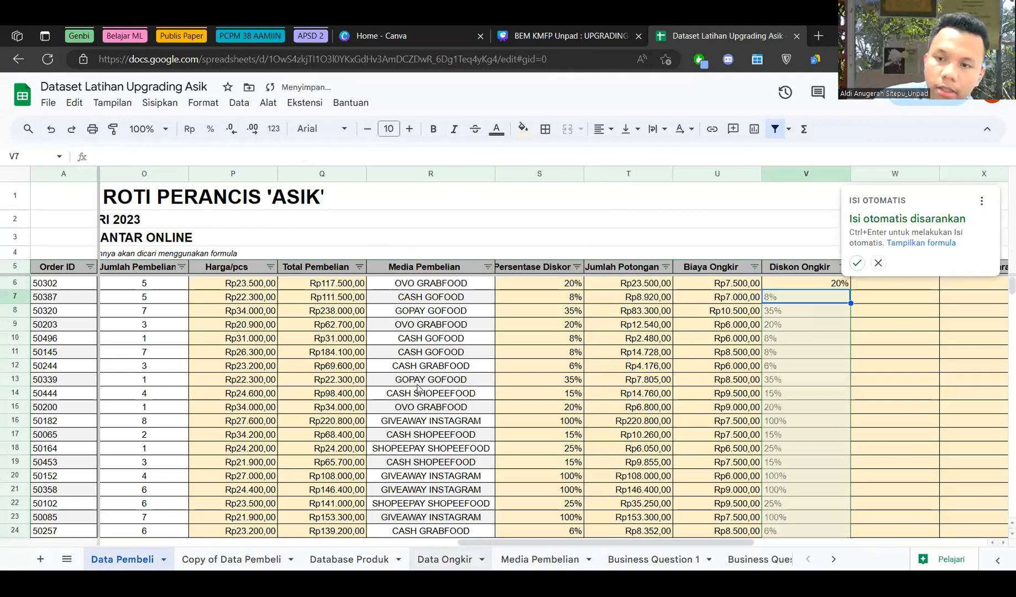
Set the column index of the Diskon Ongkir lookup in V6 to 3 and fill the formula down the column.
{"action": "key", "text": "ctrl+shift+Page_Down"}
{"action": "key", "text": "ctrl+shift+Page_Down"}
{"action": "key", "text": "ctrl+shift+Page_Down"}
{"action": "key", "text": "ctrl+shift+Page_Down"}
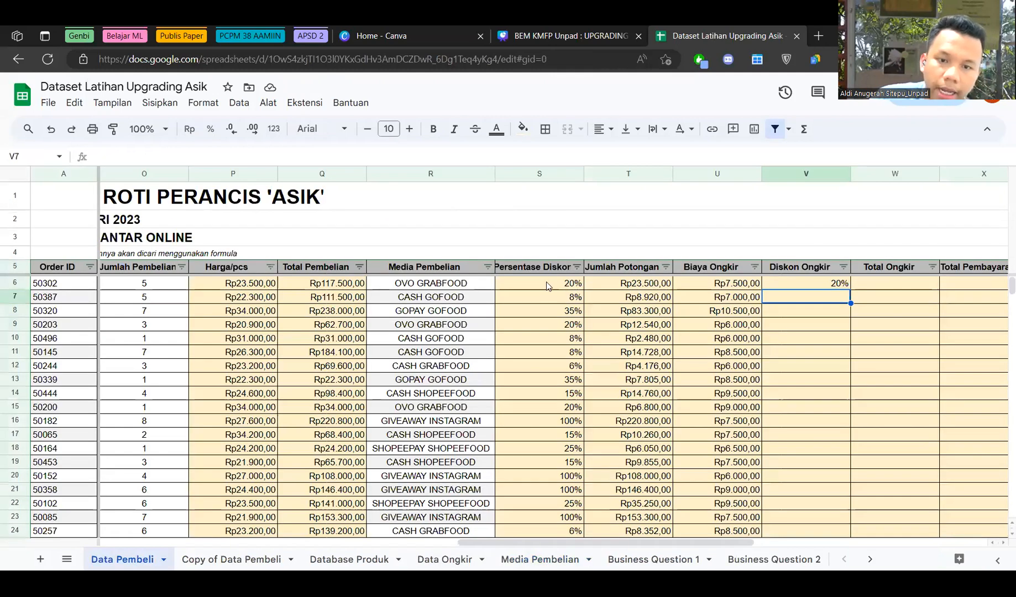
{"action": "double_click", "coordinate": [785, 282]}
{"action": "key", "text": "Left"}
{"action": "key", "text": "Left"}
{"action": "key", "text": "Left"}
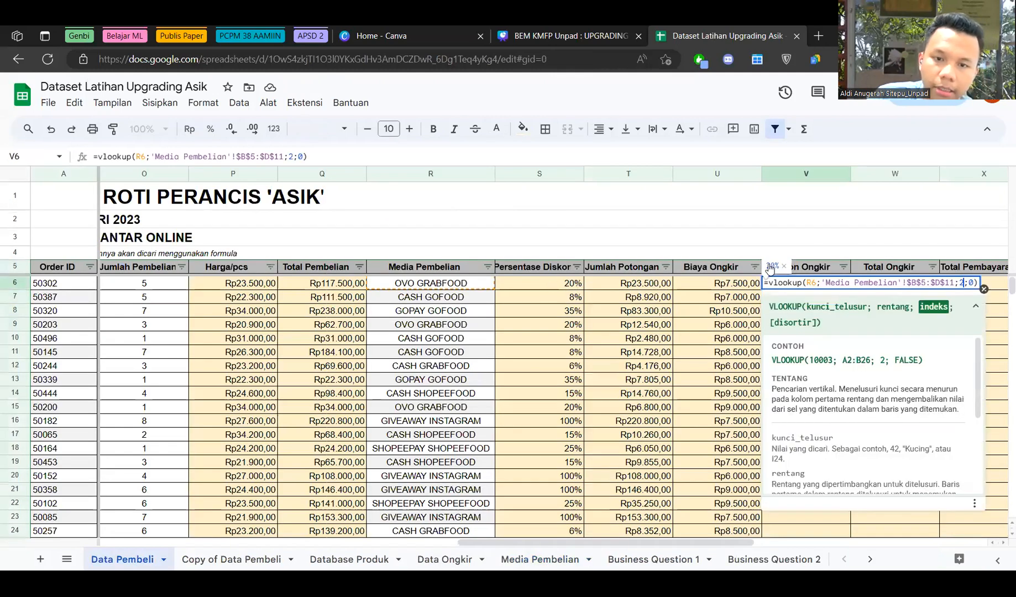
{"action": "key", "text": "BackSpace"}
{"action": "type", "text": "3"}
{"action": "key", "text": "Return"}
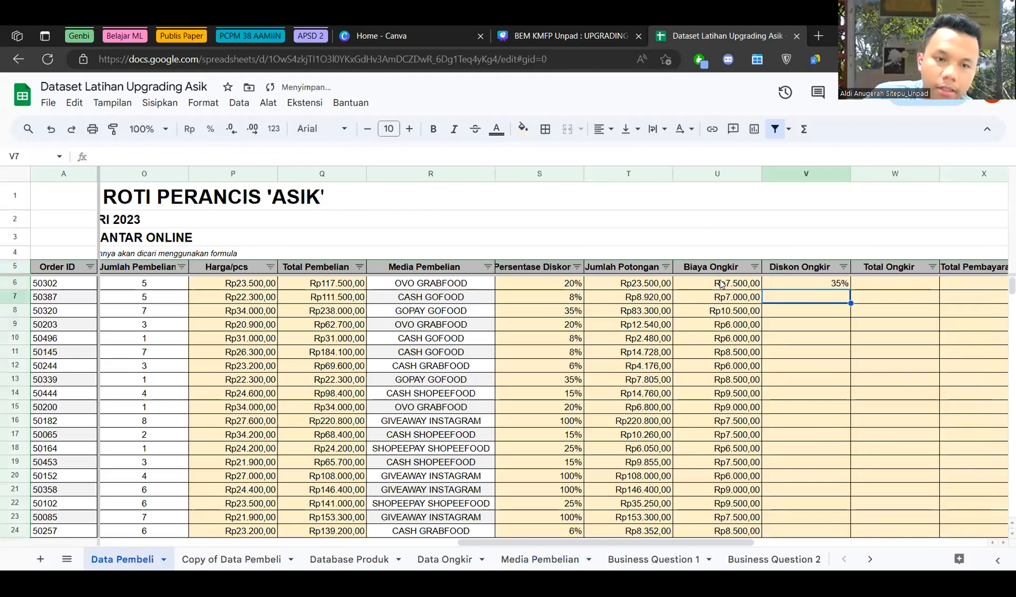
{"action": "key", "text": "Up"}
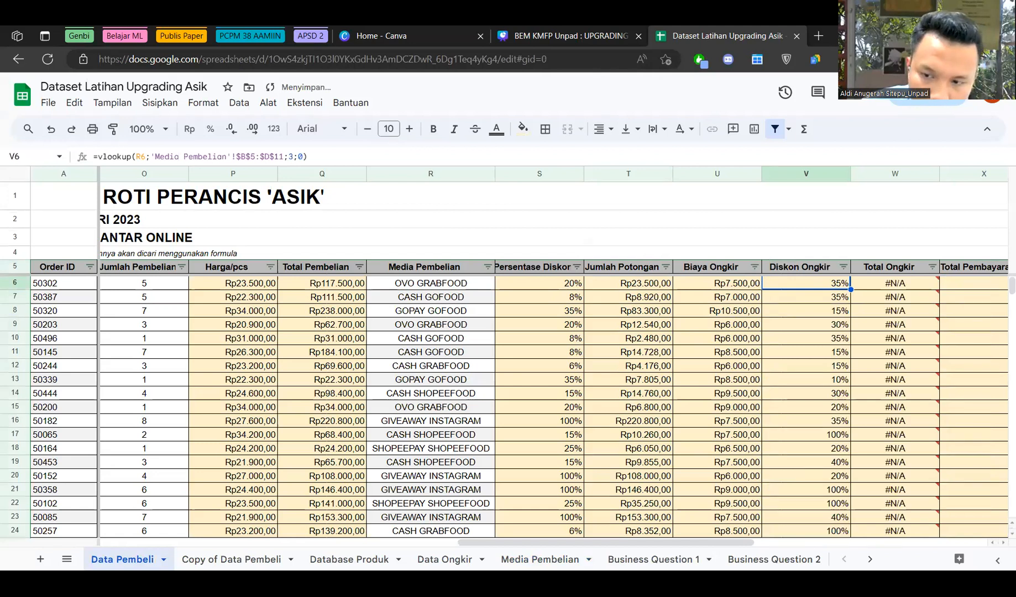
Fill the Jumlah Potongan formula from T6 down through the remaining order rows.
{"action": "key", "text": "Left"}
{"action": "key", "text": "Left"}
{"action": "key", "text": "Left"}
{"action": "key", "text": "Right"}
{"action": "left_click_drag", "start_coordinate": [673, 289], "coordinate": [918, 526]}
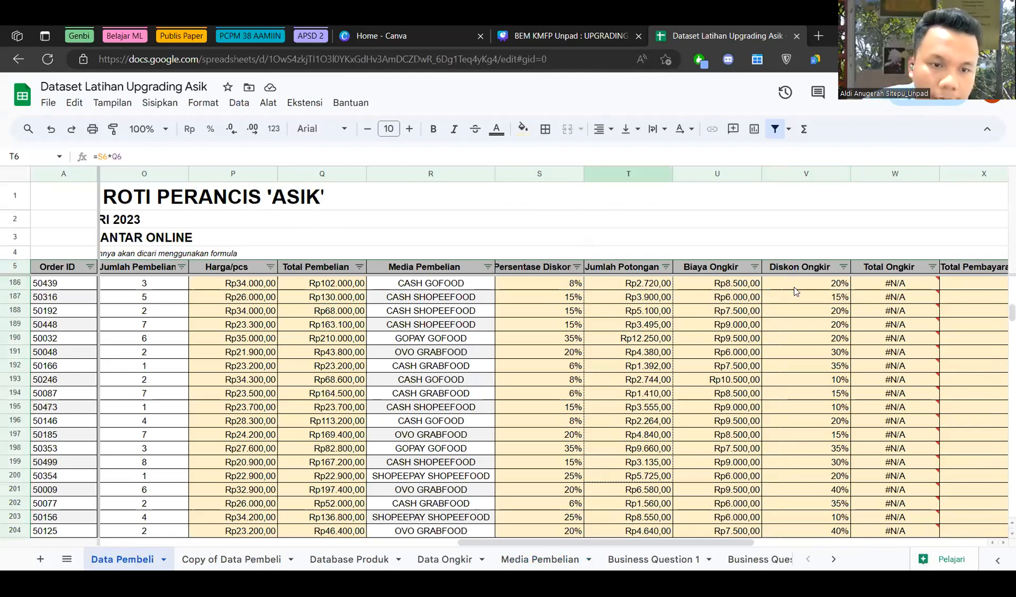
{"action": "left_click_drag", "start_coordinate": [860, 289], "coordinate": [891, 287]}
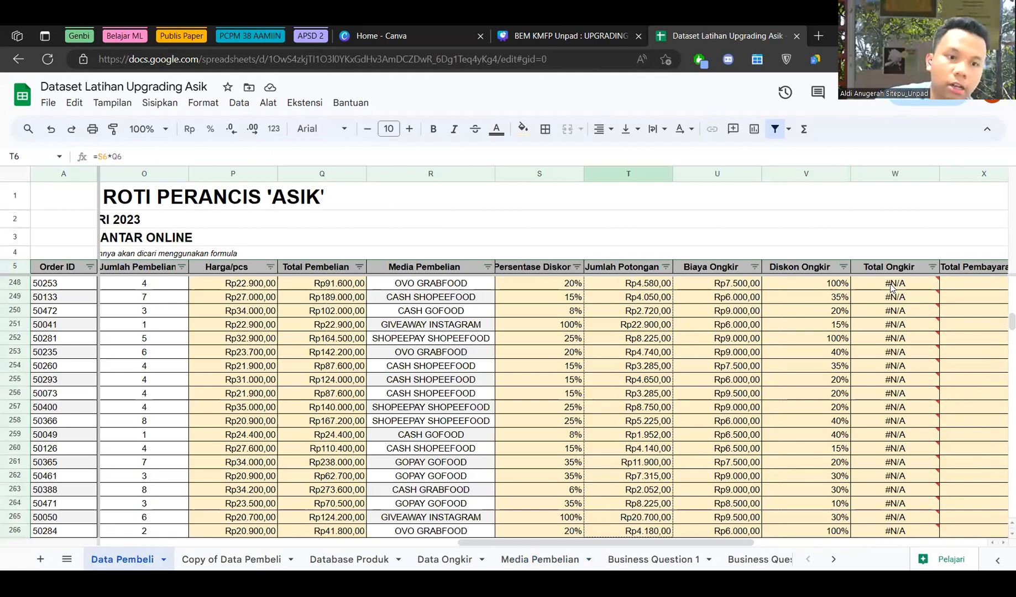
{"action": "mouse_move", "coordinate": [891, 285]}
{"action": "left_mouse_down"}
{"action": "mouse_move", "coordinate": [890, 311]}
{"action": "mouse_move", "coordinate": [890, 280]}
{"action": "mouse_move", "coordinate": [895, 302]}
{"action": "mouse_move", "coordinate": [897, 286]}
{"action": "left_mouse_up"}
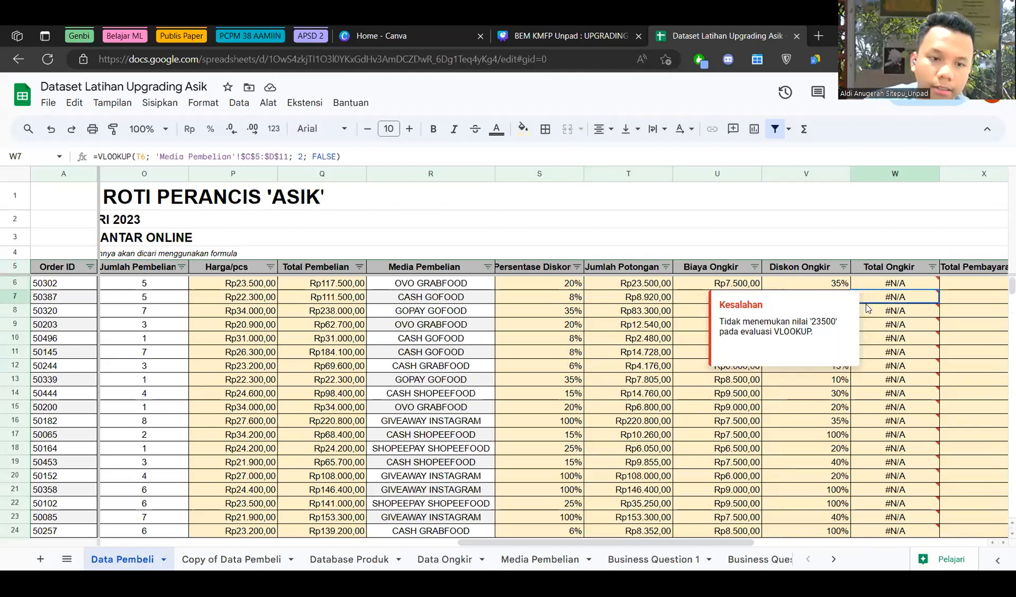
Replace the Total Ongkir formula in W6 with =(100%-V6)*U6.
{"action": "key", "text": "Up"}
{"action": "type", "text": "="}
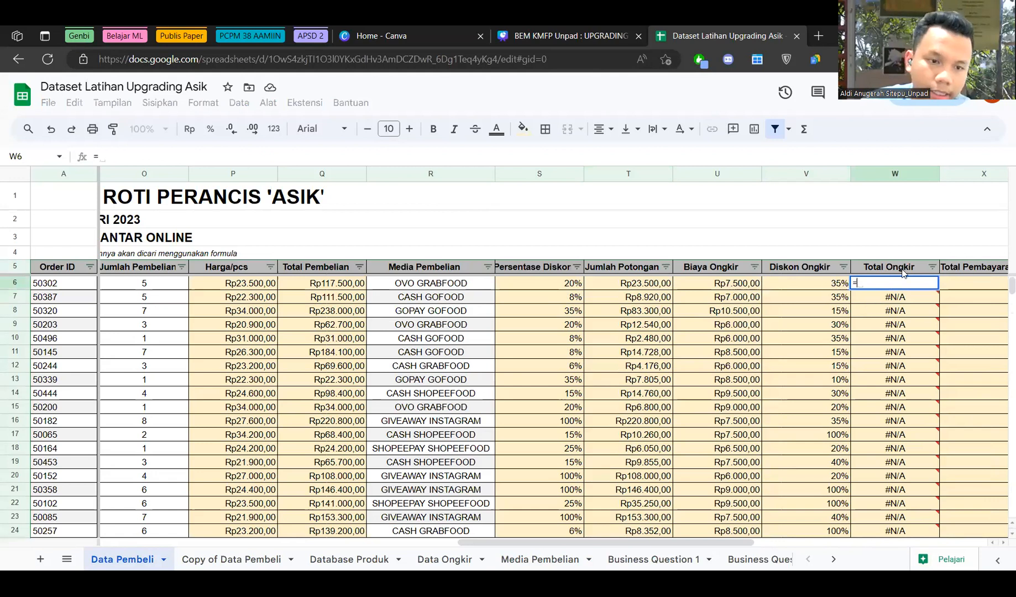
{"action": "type", "text": "100%"}
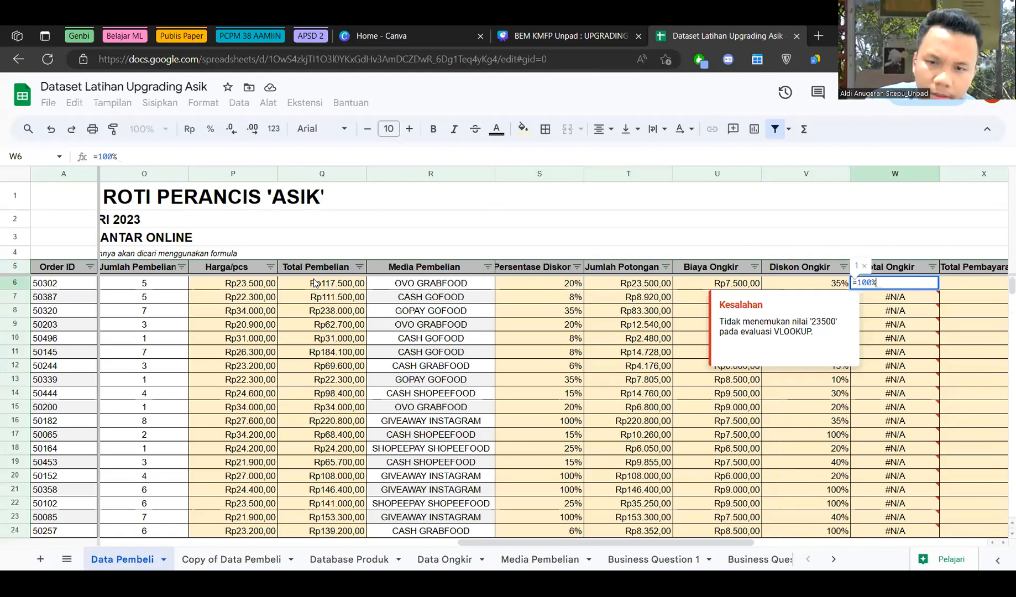
{"action": "type", "text": "-3"}
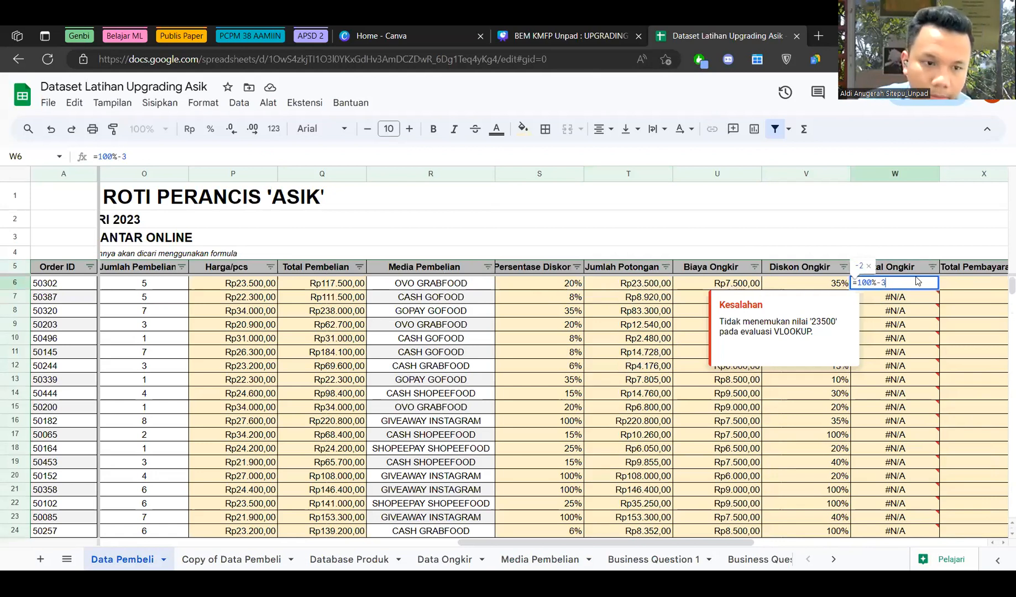
{"action": "key", "text": "BackSpace"}
{"action": "type", "text": "V6)*"}
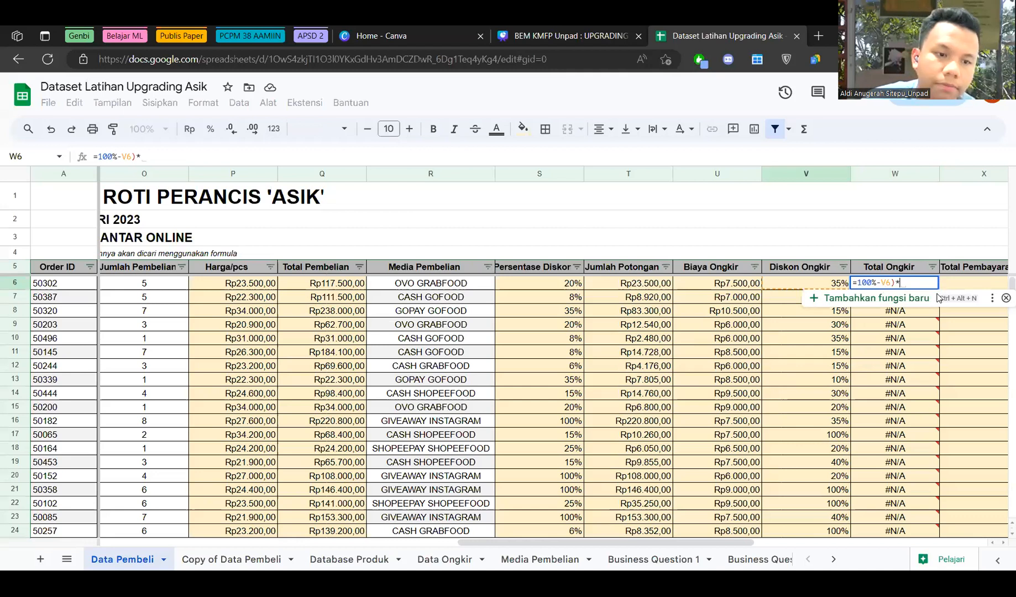
{"action": "type", "text": "U6"}
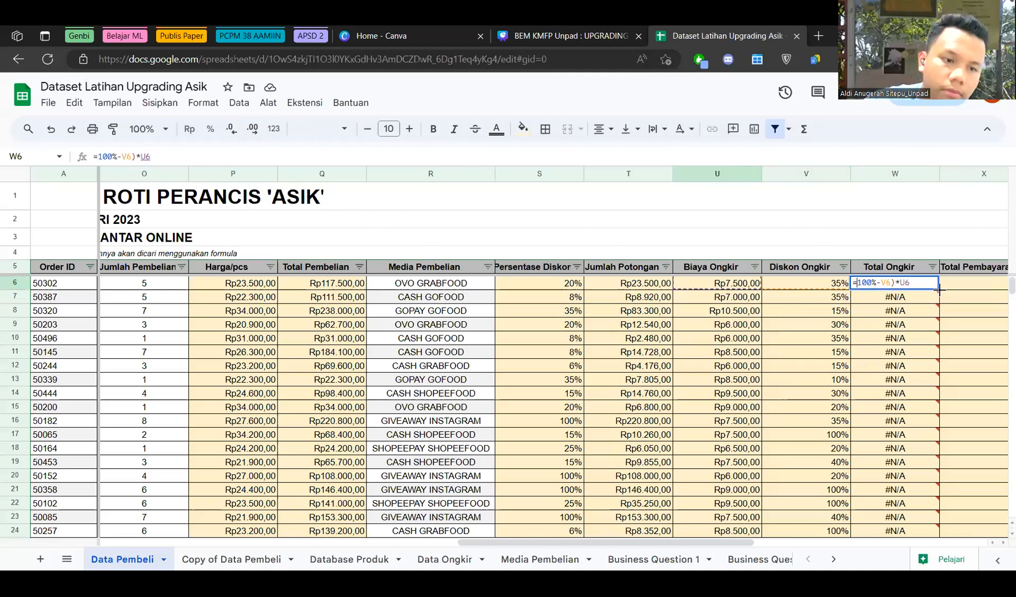
{"action": "key", "text": "Return"}
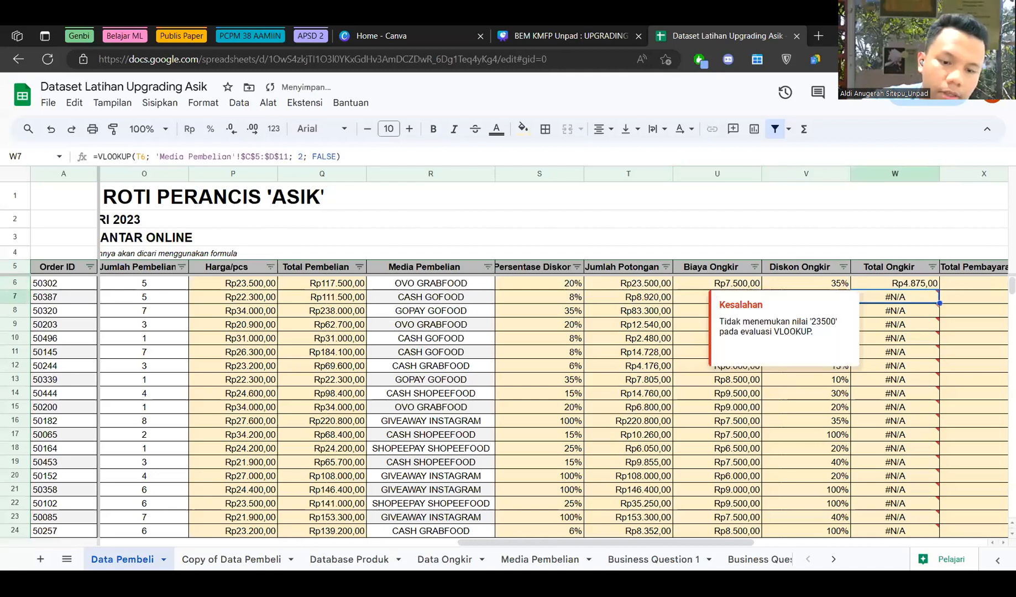
{"action": "left_click", "coordinate": [975, 283]}
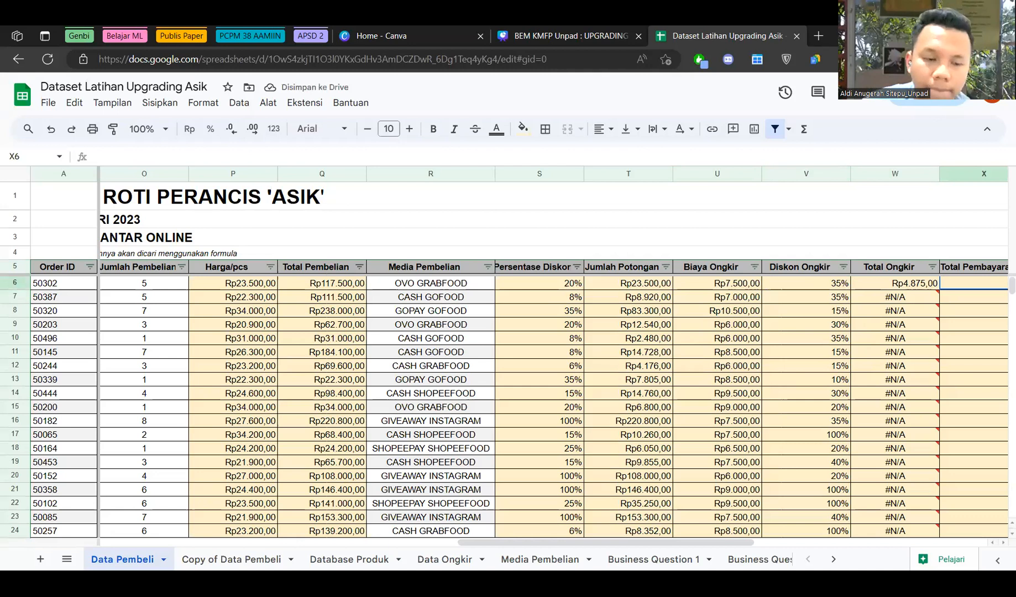
Fill the Total Ongkir formula from W6 down through W505.
{"action": "left_click", "coordinate": [895, 283]}
{"action": "left_click_drag", "start_coordinate": [939, 289], "coordinate": [934, 537]}
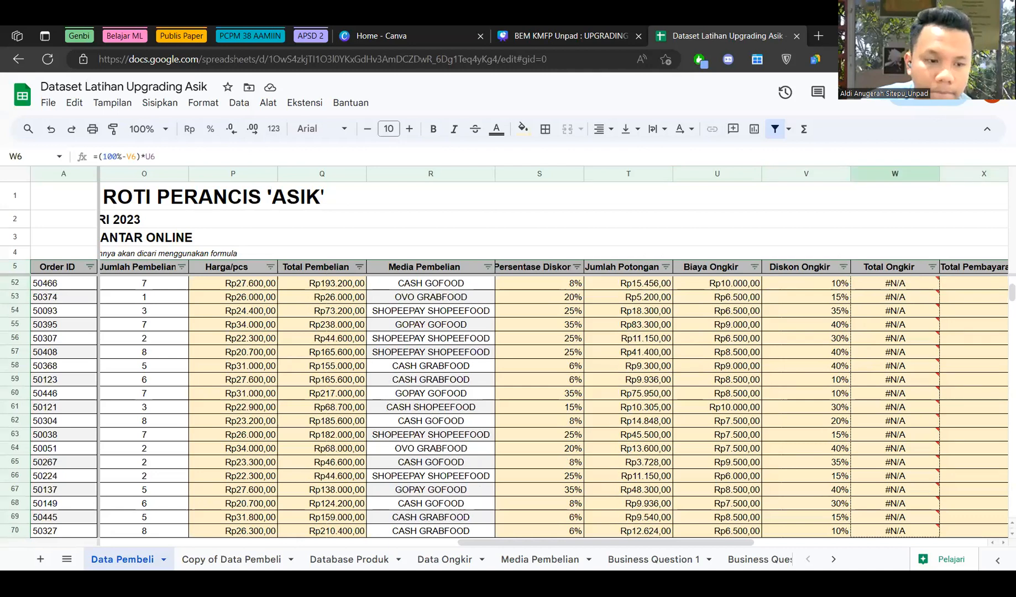
{"action": "left_click_drag", "start_coordinate": [934, 538], "coordinate": [935, 539]}
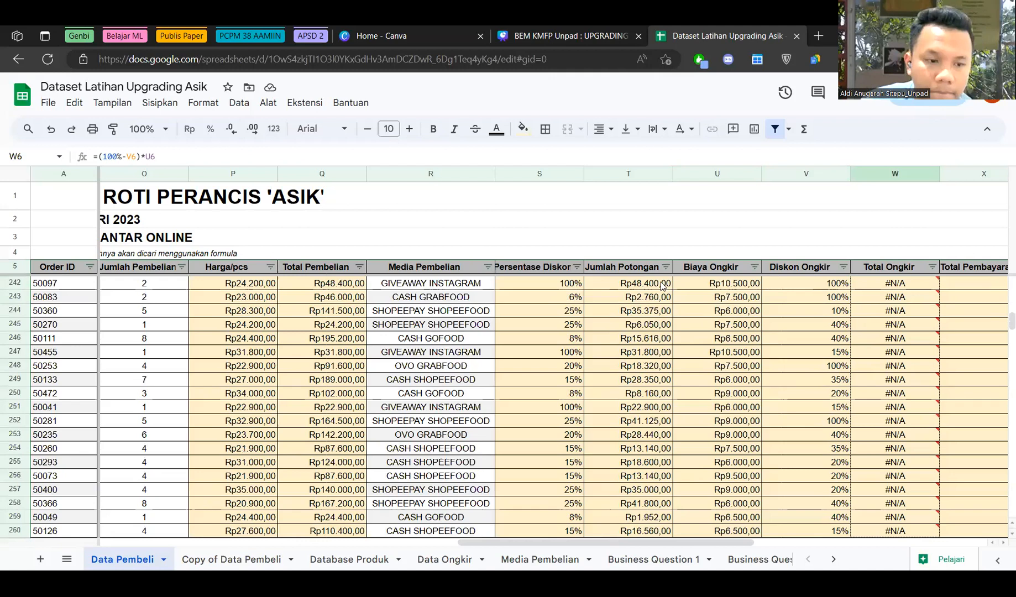
{"action": "scroll", "coordinate": [663, 285], "scroll_direction": "down", "scroll_amount": 20}
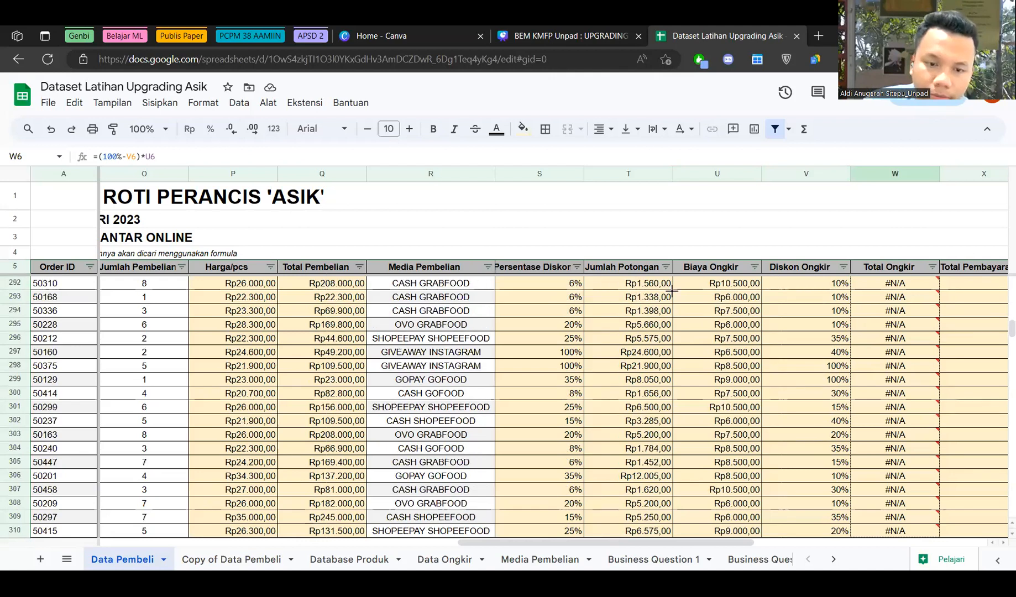
{"action": "scroll", "coordinate": [520, 407], "scroll_direction": "down", "scroll_amount": 12}
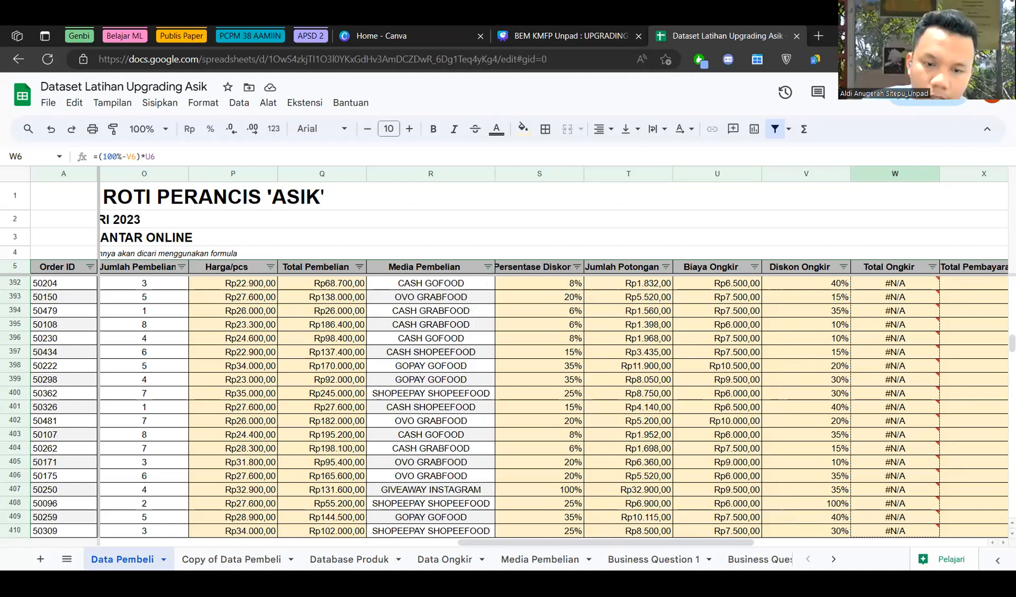
{"action": "scroll", "coordinate": [520, 406], "scroll_direction": "down", "scroll_amount": 12}
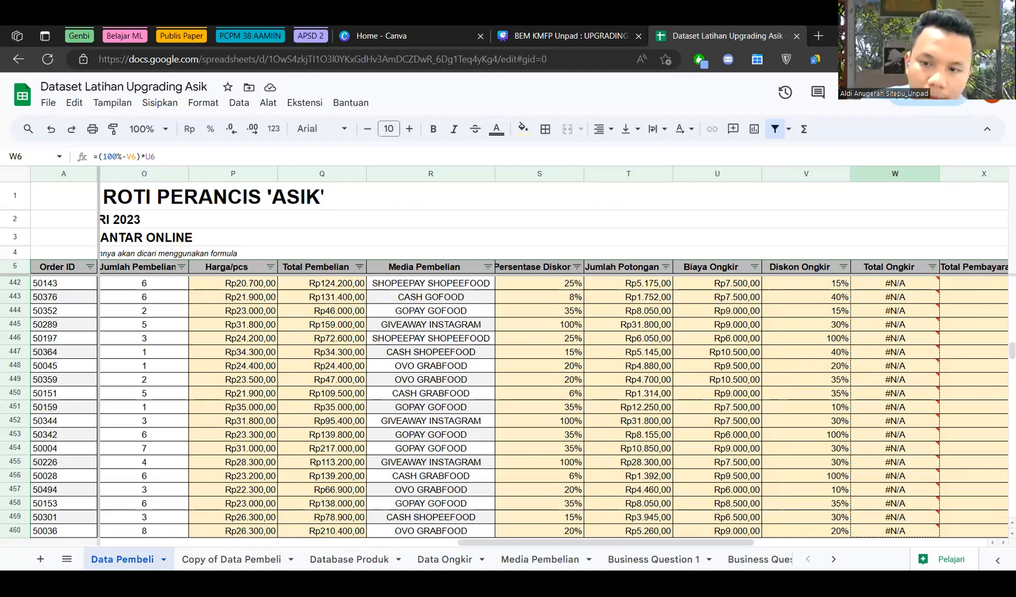
{"action": "scroll", "coordinate": [520, 407], "scroll_direction": "down", "scroll_amount": 12}
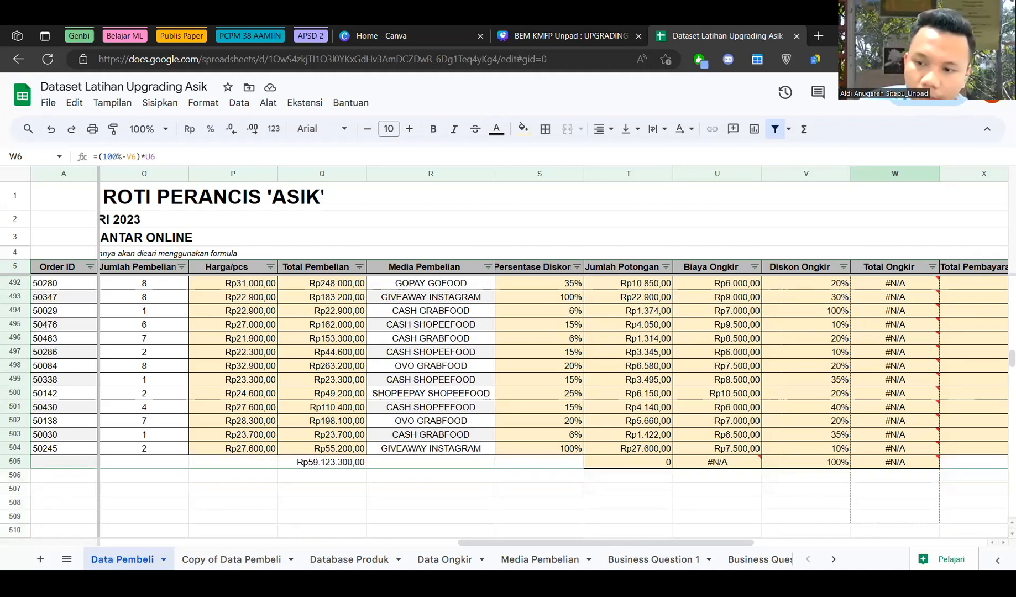
{"action": "key", "text": "ctrl+shift+Down"}
{"action": "key", "text": "ctrl+v"}
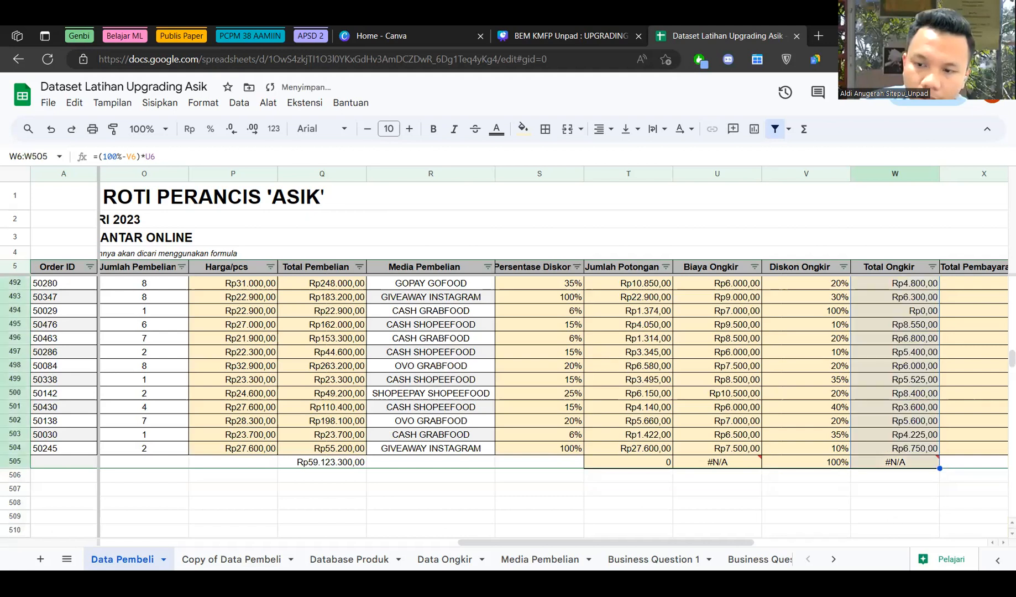
Copy the Jumlah Potongan formula in T6 and review that column in the lower order rows.
{"action": "key", "text": "Left"}
{"action": "key", "text": "Left"}
{"action": "key", "text": "Left"}
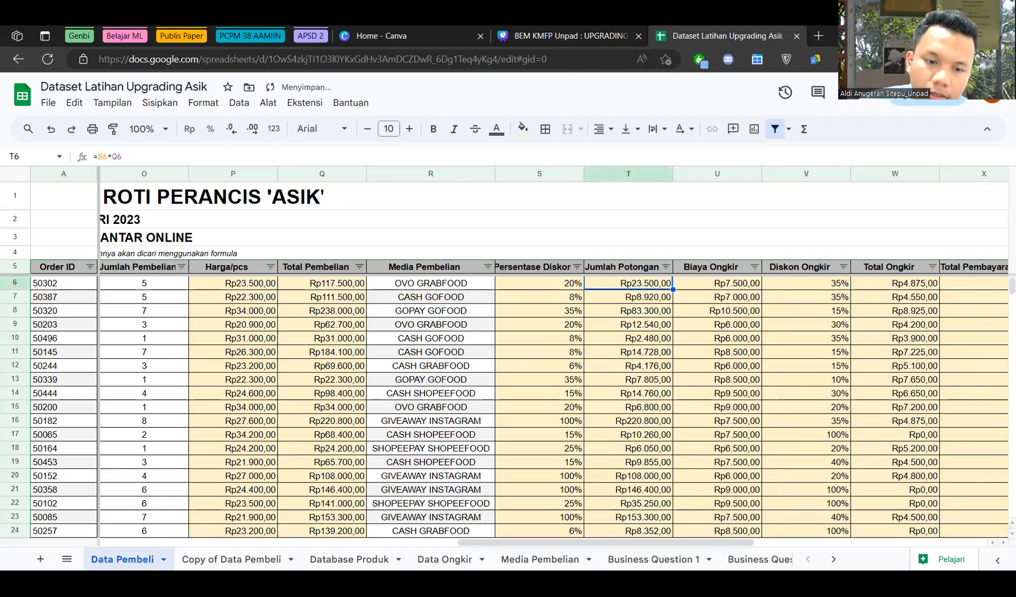
{"action": "scroll", "coordinate": [691, 531], "scroll_direction": "down", "scroll_amount": 20}
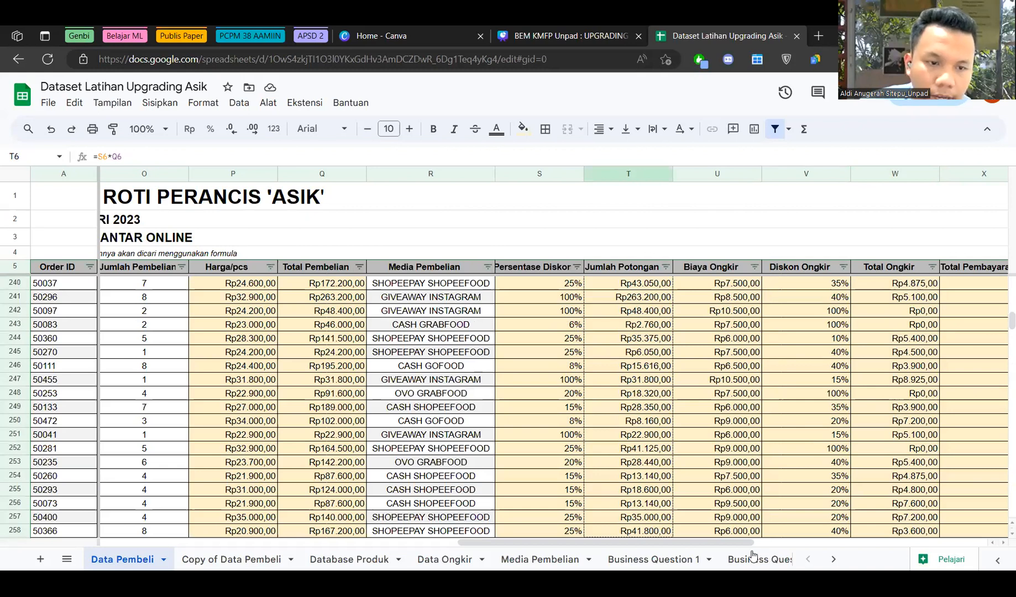
{"action": "scroll", "coordinate": [799, 442], "scroll_direction": "down", "scroll_amount": 18}
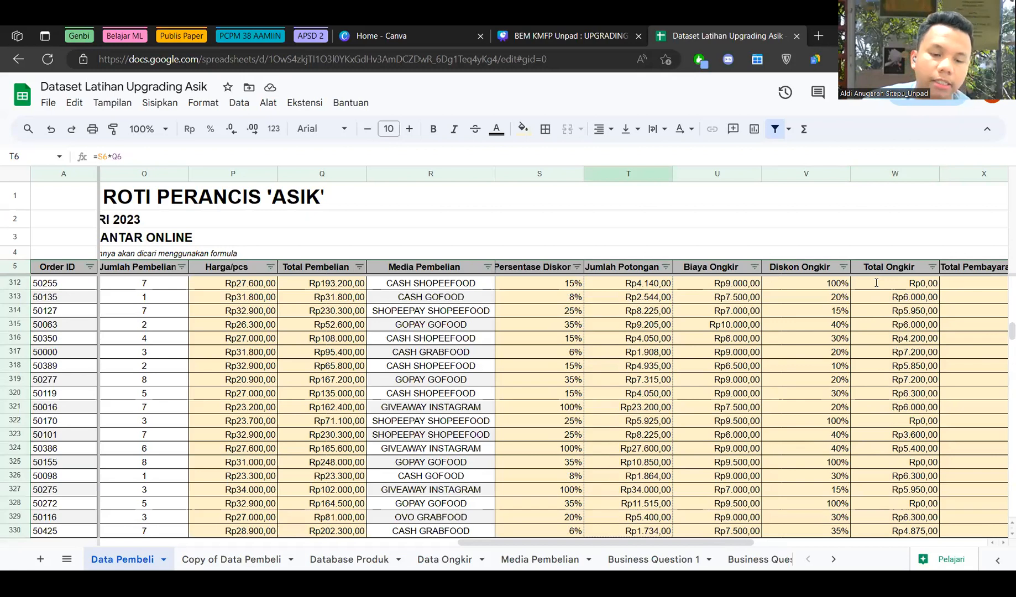
Enter =Q6-T6+W6 in the Total Pembayaran cell X6 and fill it down the column.
{"action": "key", "text": "Right"}
{"action": "key", "text": "Right"}
{"action": "key", "text": "Right"}
{"action": "key", "text": "Right"}
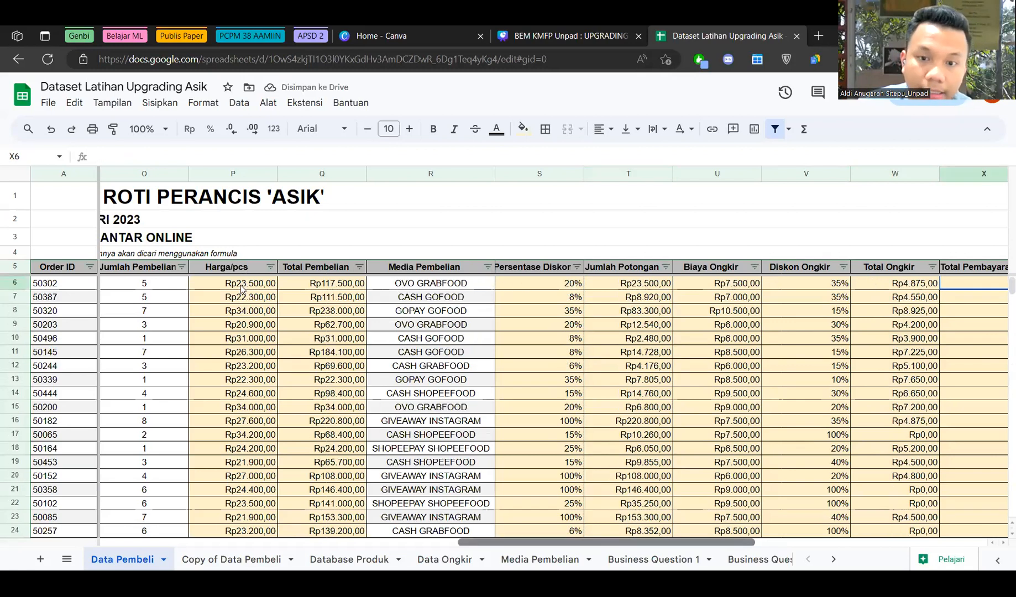
{"action": "key", "text": "Return"}
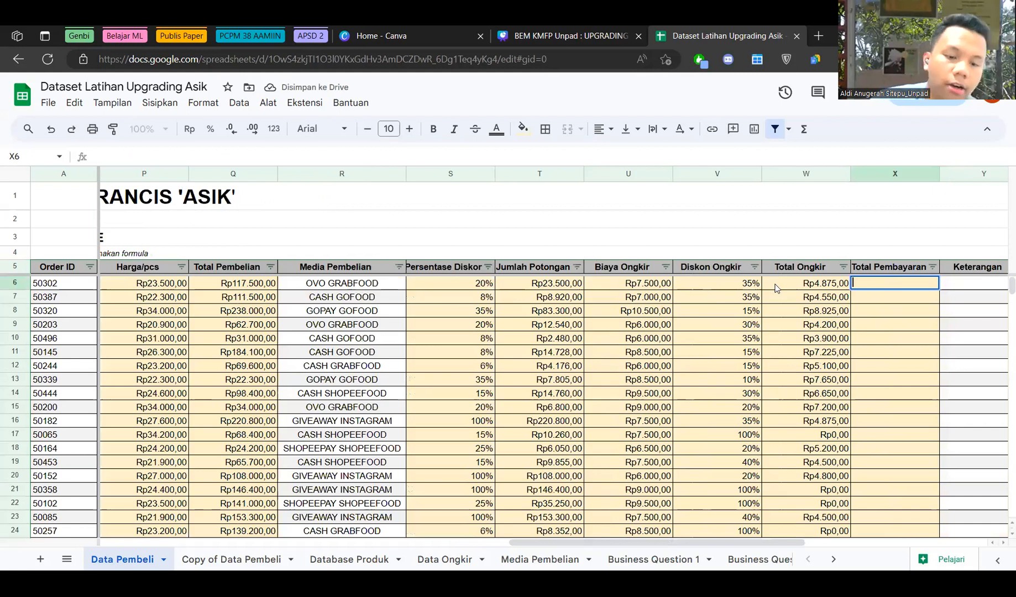
{"action": "type", "text": "="}
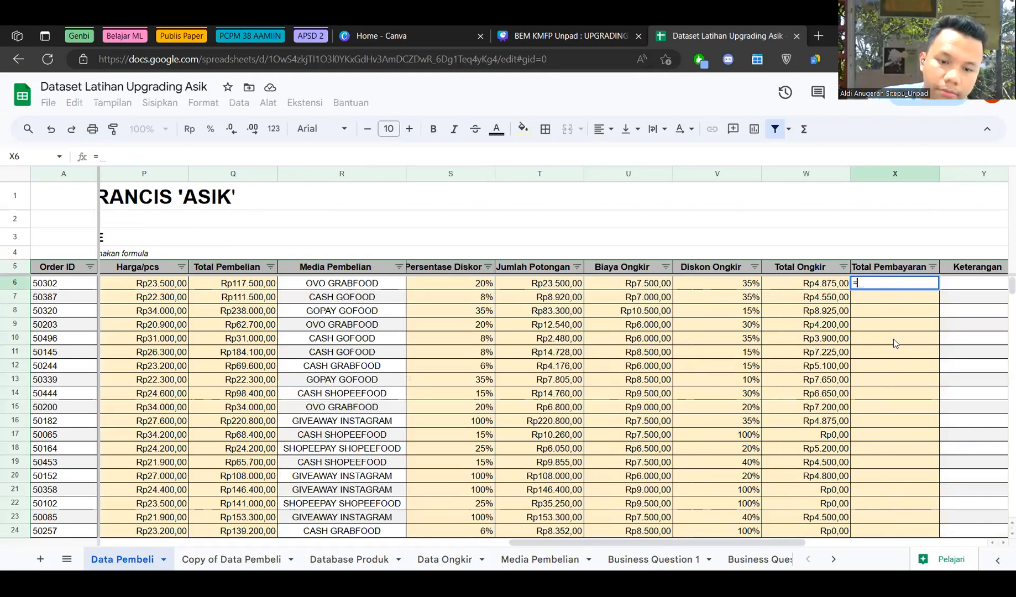
{"action": "type", "text": "Q6-T6"}
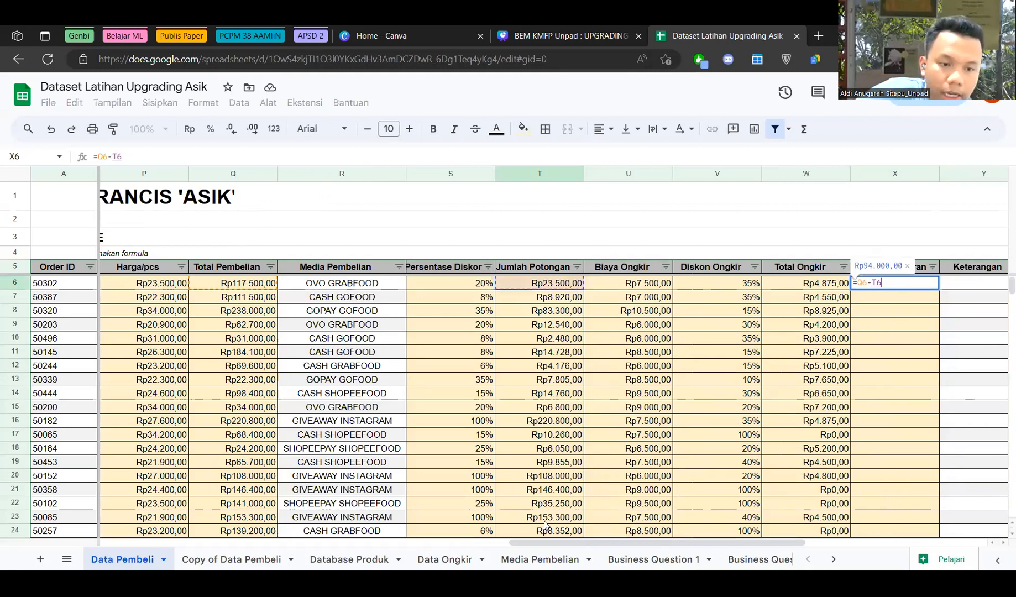
{"action": "type", "text": "+W6"}
{"action": "key", "text": "ctrl+Return"}
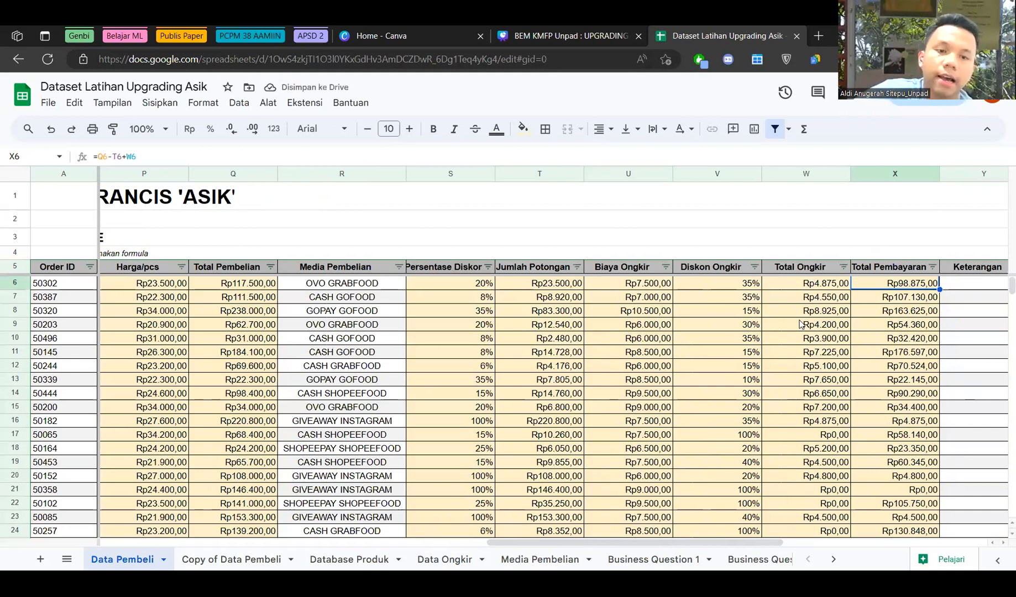
{"action": "scroll", "coordinate": [803, 326], "scroll_direction": "right", "scroll_amount": 2}
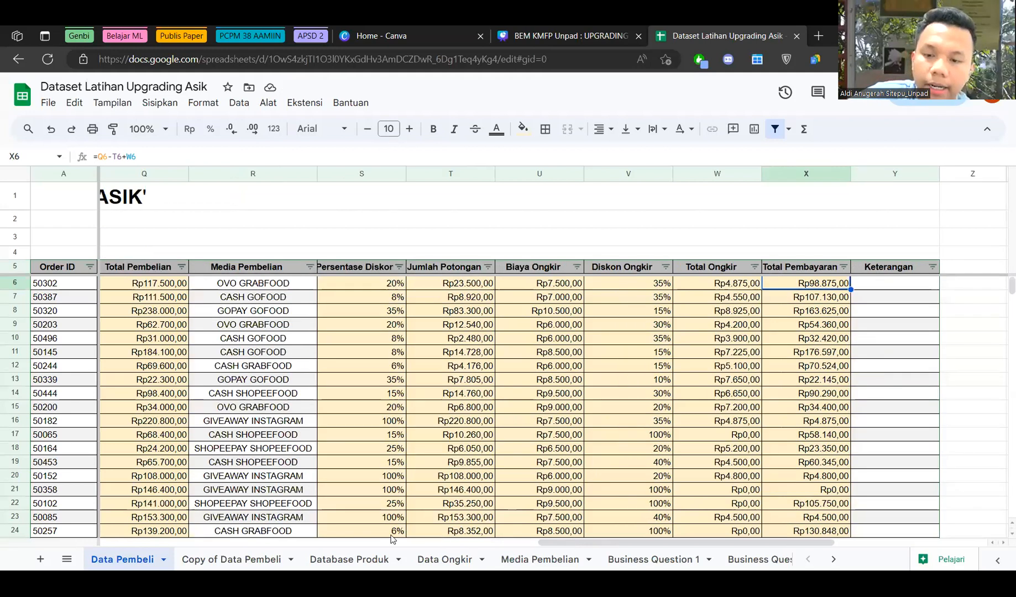
{"action": "key", "text": "Down"}
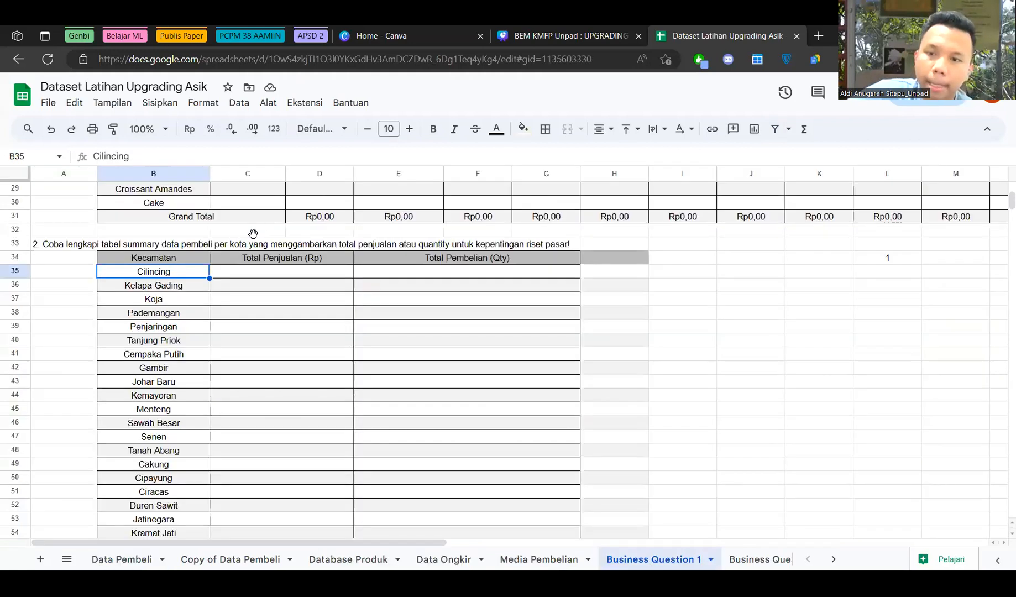
Review the first Kode Produk cell C5 in Business Question 1 and consult the Database Produk sheet.
{"action": "scroll", "coordinate": [253, 233], "scroll_direction": "up", "scroll_amount": 7}
{"action": "left_click", "coordinate": [257, 243]}
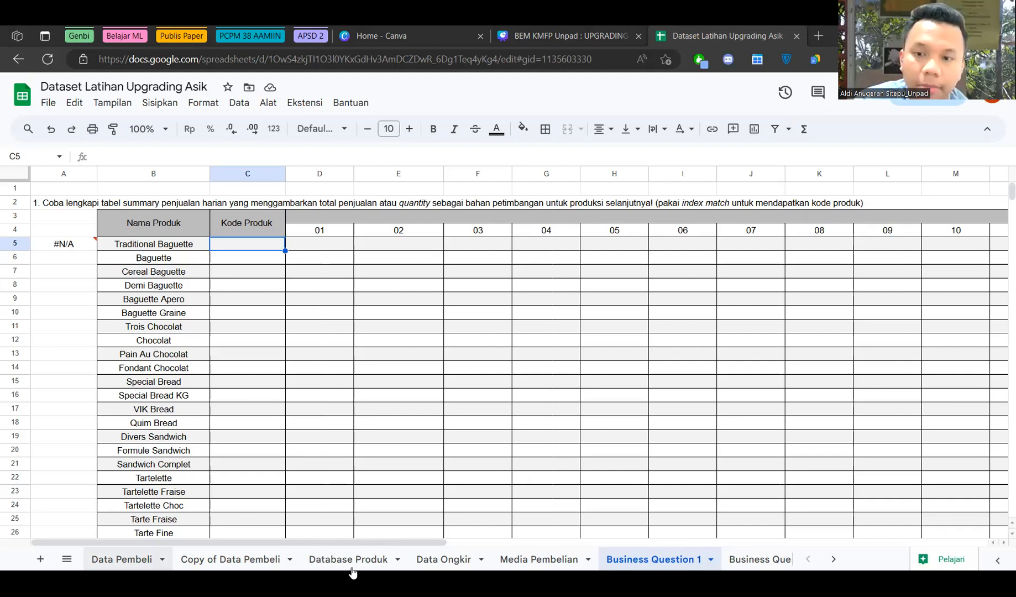
{"action": "left_click", "coordinate": [336, 559]}
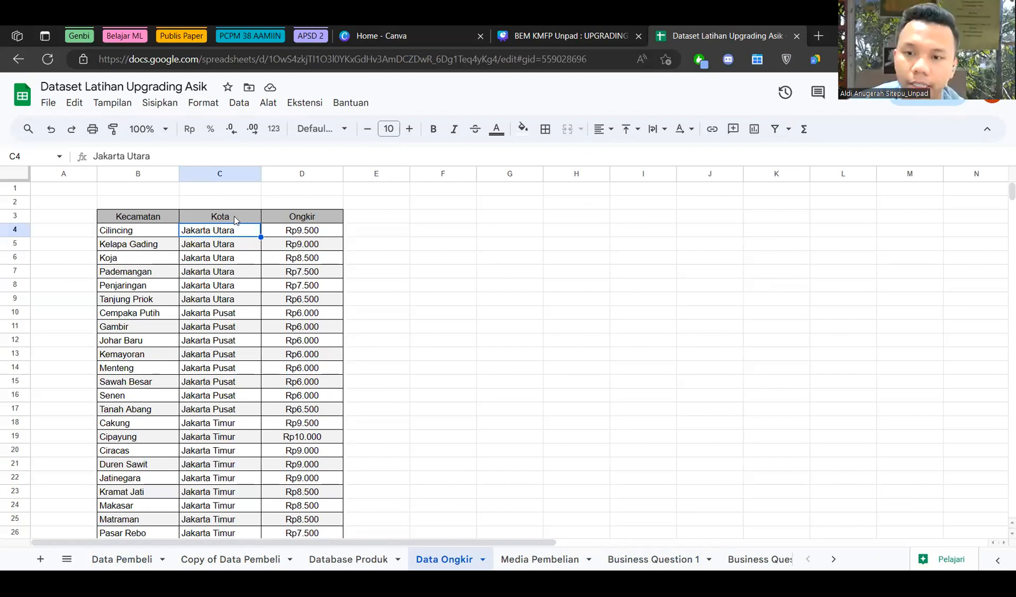
Compare the Kecamatan and Kota columns on the Data Ongkir sheet by highlighting each one.
{"action": "left_click_drag", "start_coordinate": [235, 220], "coordinate": [244, 465]}
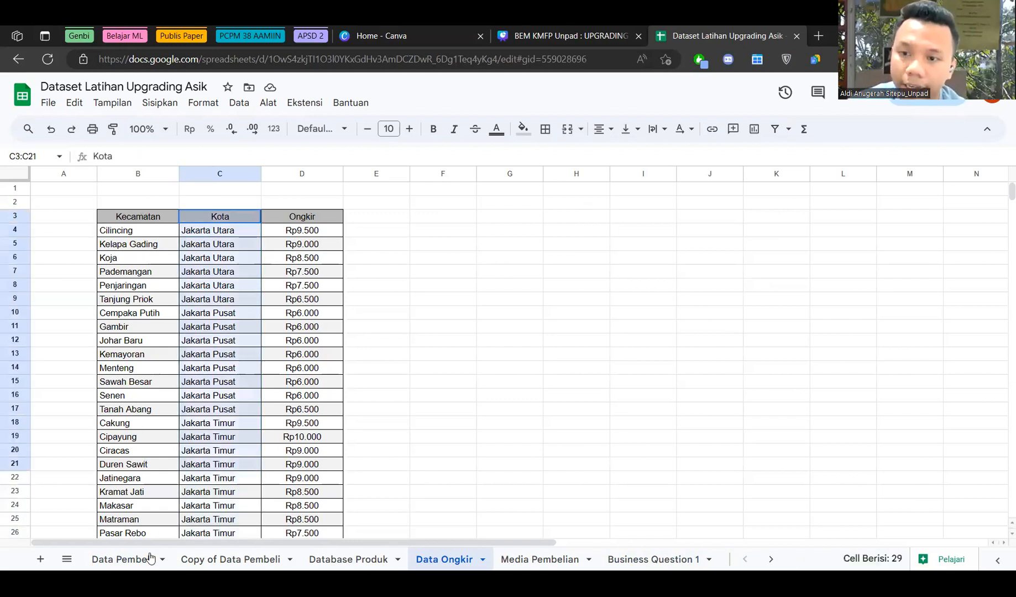
{"action": "left_click_drag", "start_coordinate": [150, 558], "coordinate": [149, 570]}
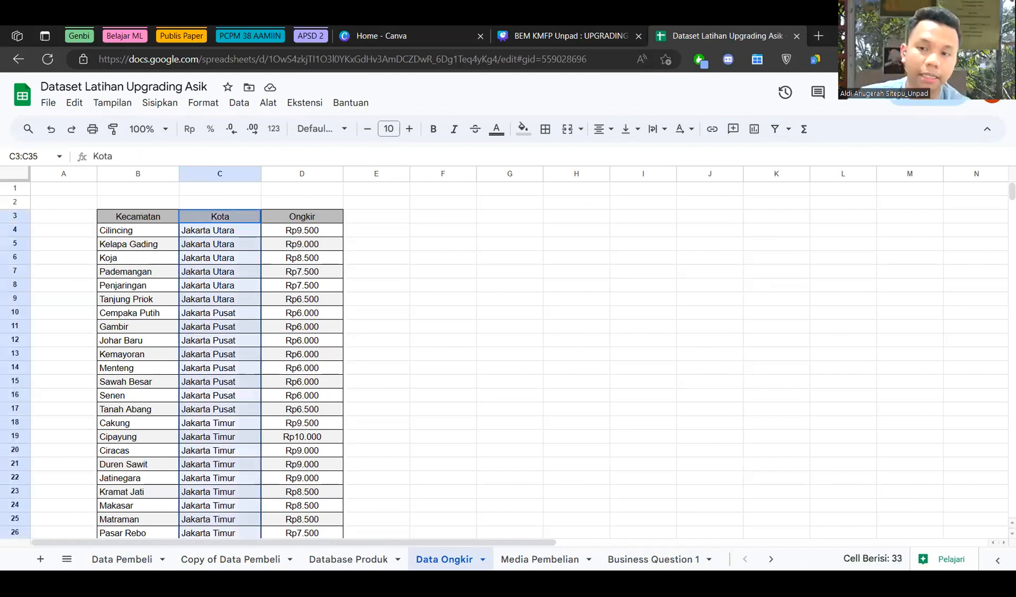
{"action": "left_click_drag", "start_coordinate": [137, 216], "coordinate": [138, 533]}
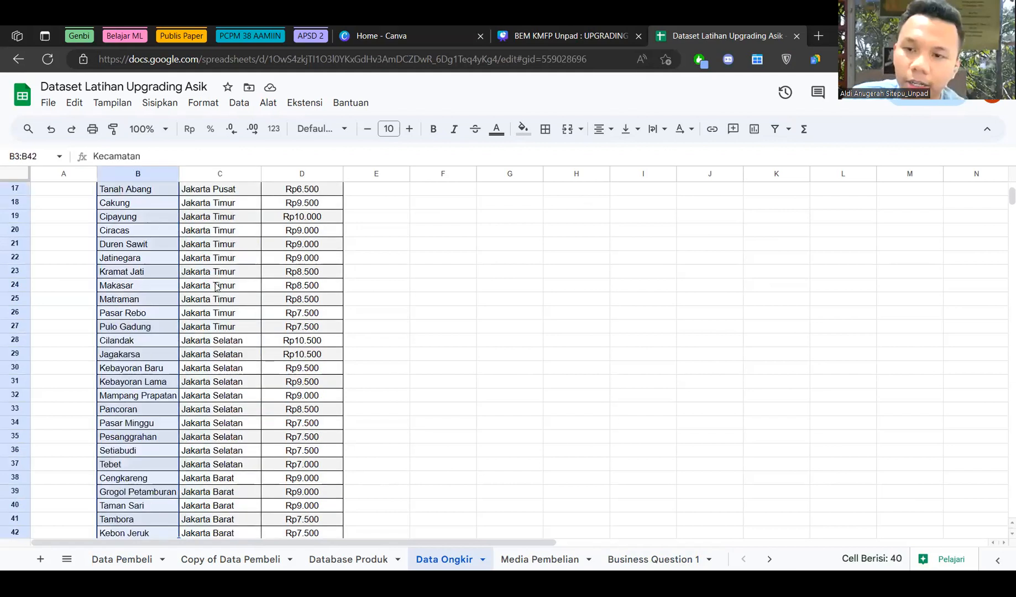
{"action": "left_click_drag", "start_coordinate": [214, 242], "coordinate": [242, 497]}
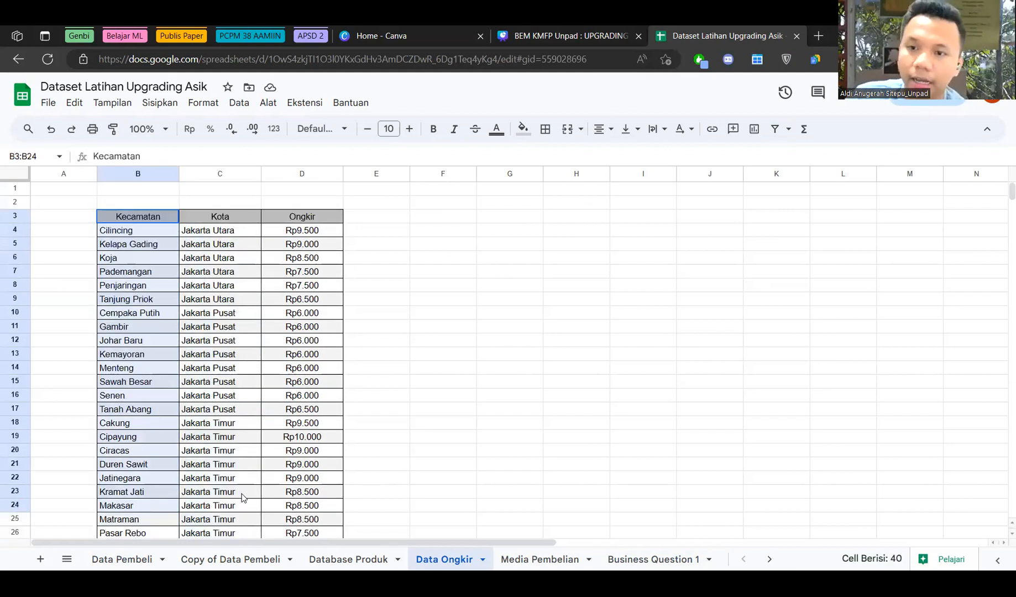
{"action": "key", "text": "Right"}
{"action": "left_click", "coordinate": [241, 497], "text": "shift"}
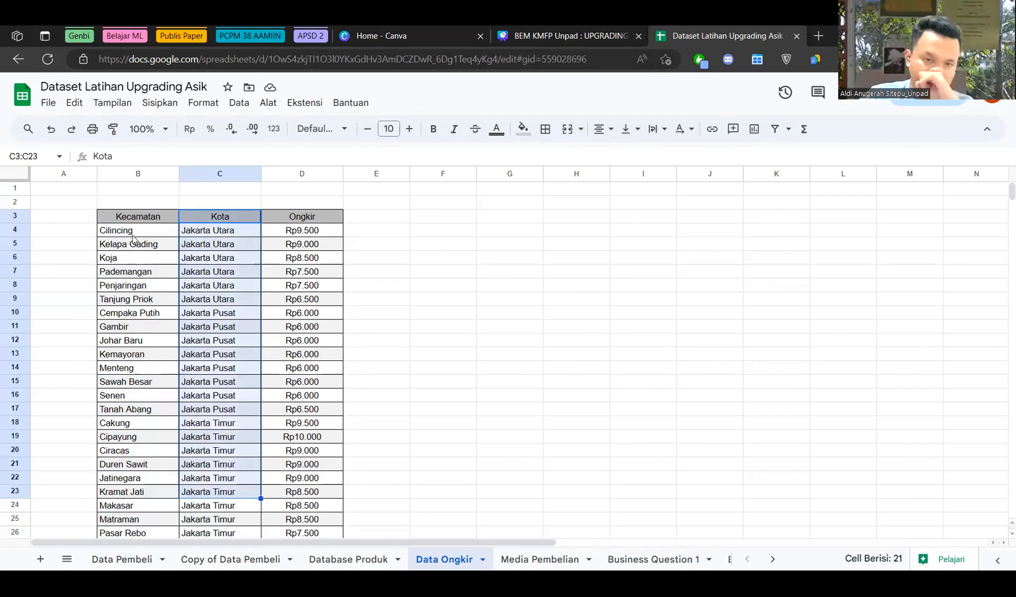
{"action": "left_click", "coordinate": [244, 230]}
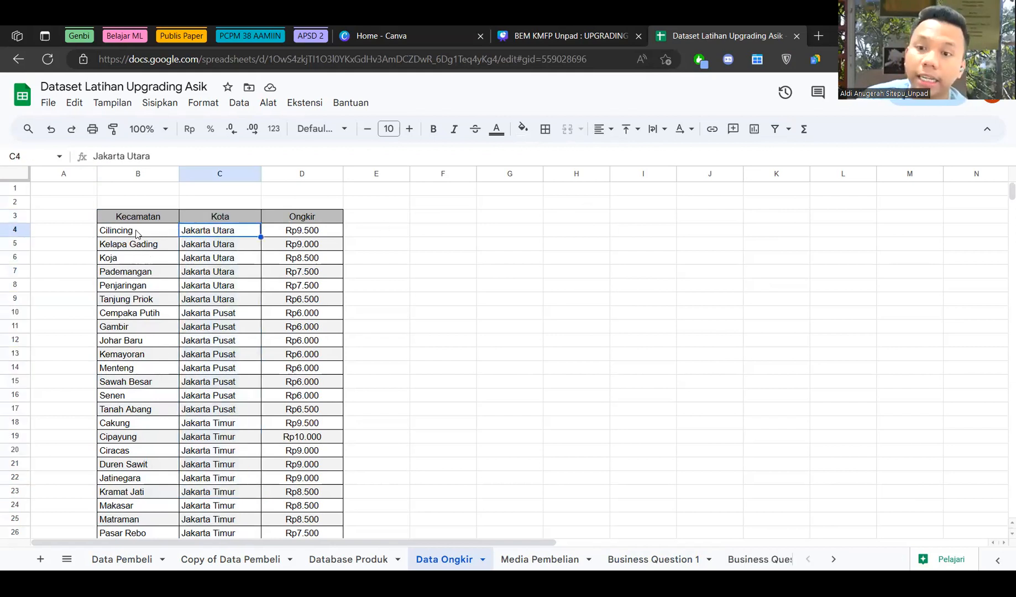
Append 1 to the Kota entry in C4 so it reads Jakarta Utara1.
{"action": "key", "text": "F2"}
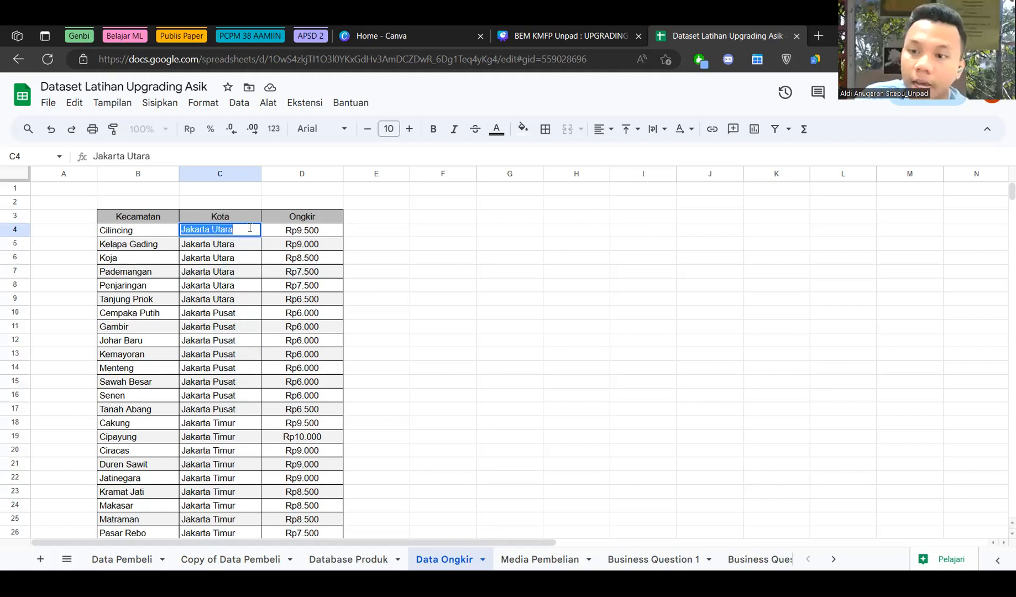
{"action": "key", "text": "Left"}
{"action": "key", "text": "Right"}
{"action": "key", "text": "F2"}
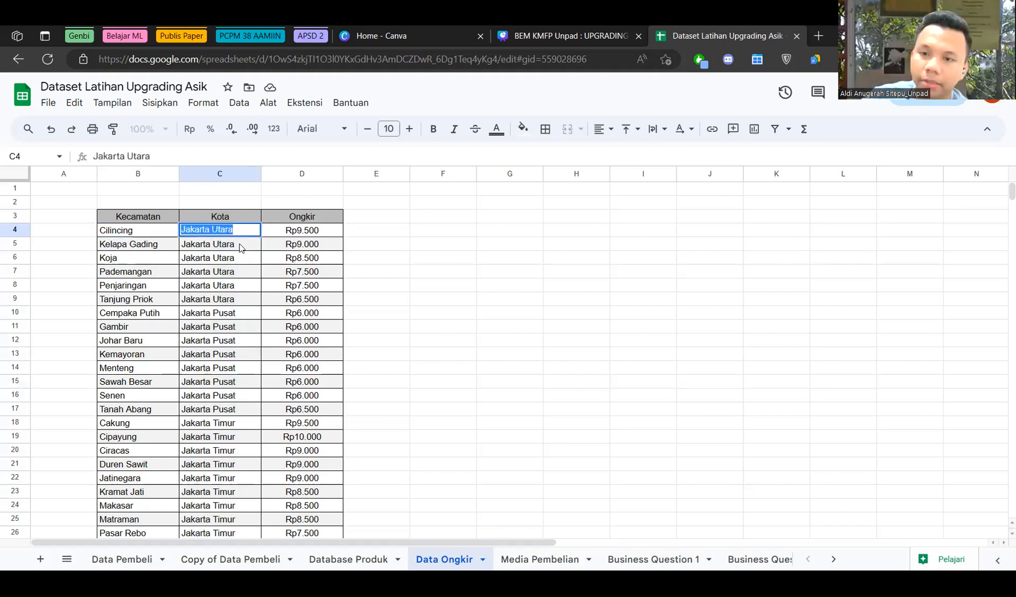
{"action": "key", "text": "Right"}
{"action": "type", "text": "11"}
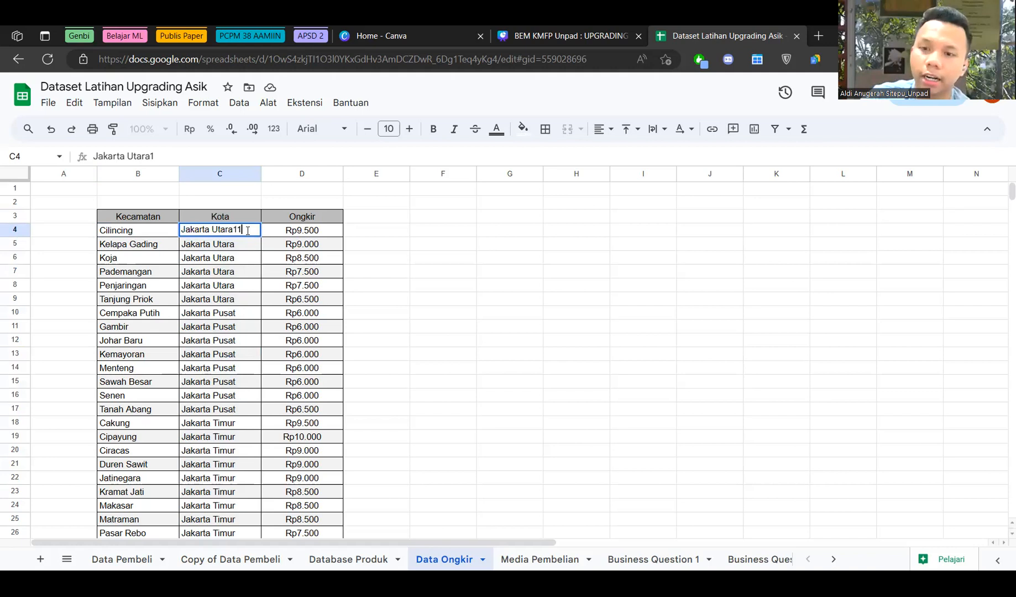
{"action": "key", "text": "BackSpace"}
{"action": "key", "text": "Escape"}
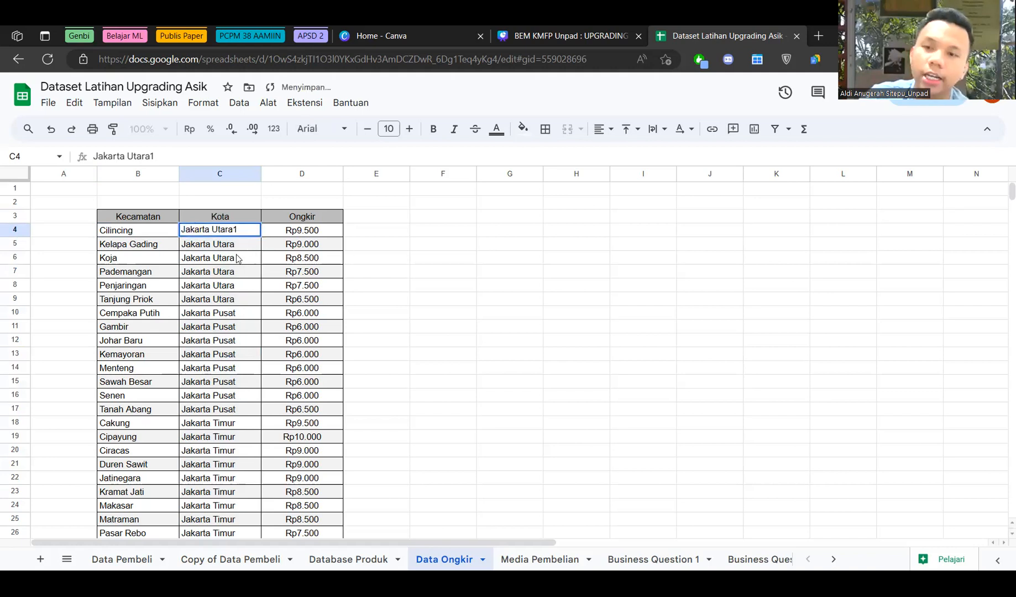
Add 2 on a second line after Jakarta Utara in the Kelapa Gading row's Kota cell C5.
{"action": "left_click", "coordinate": [241, 247]}
{"action": "type", "text": "2"}
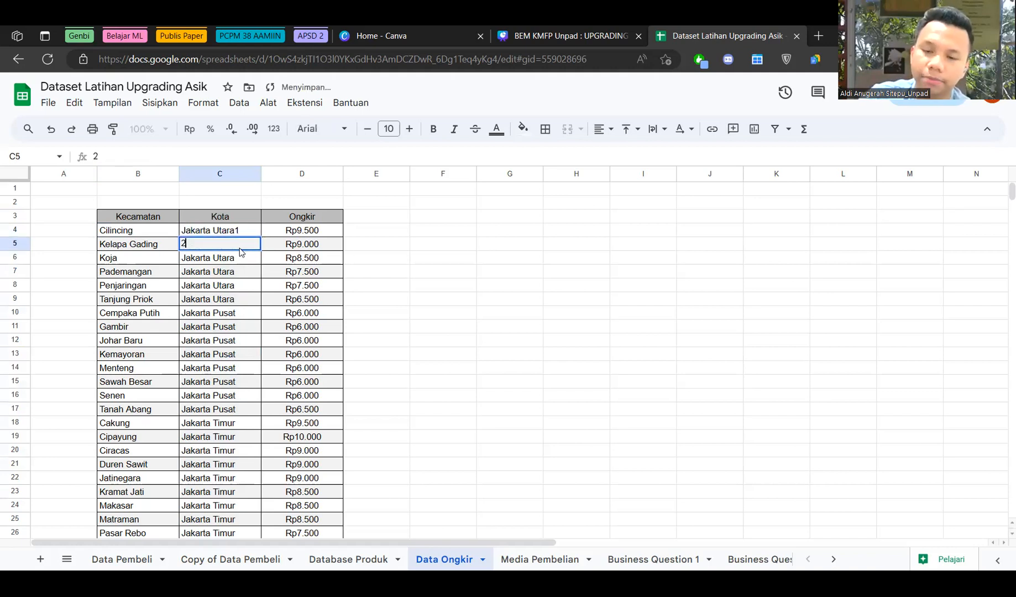
{"action": "key", "text": "Return"}
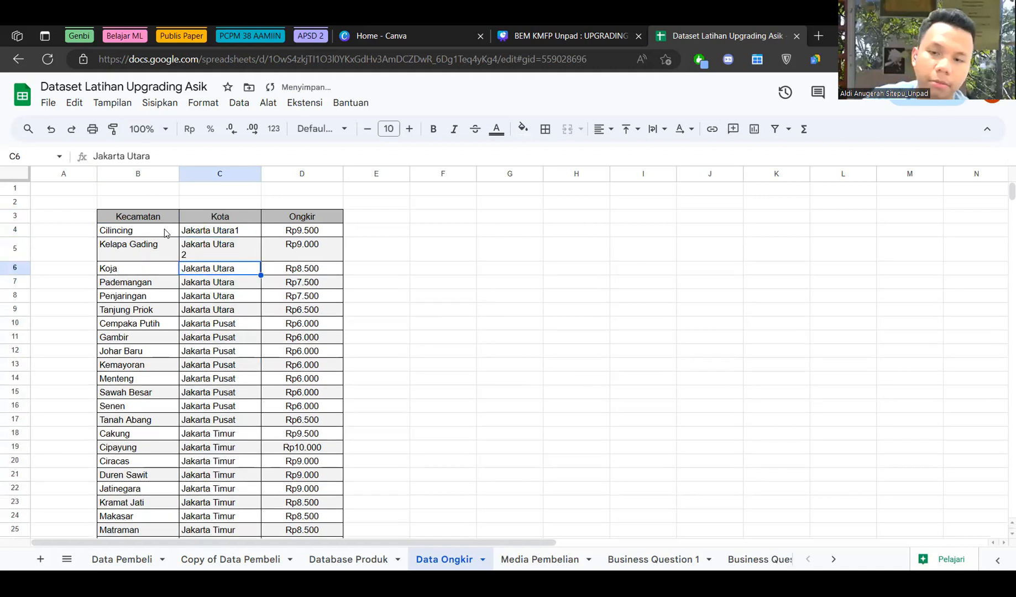
{"action": "key", "text": "Up"}
{"action": "key", "text": "Up"}
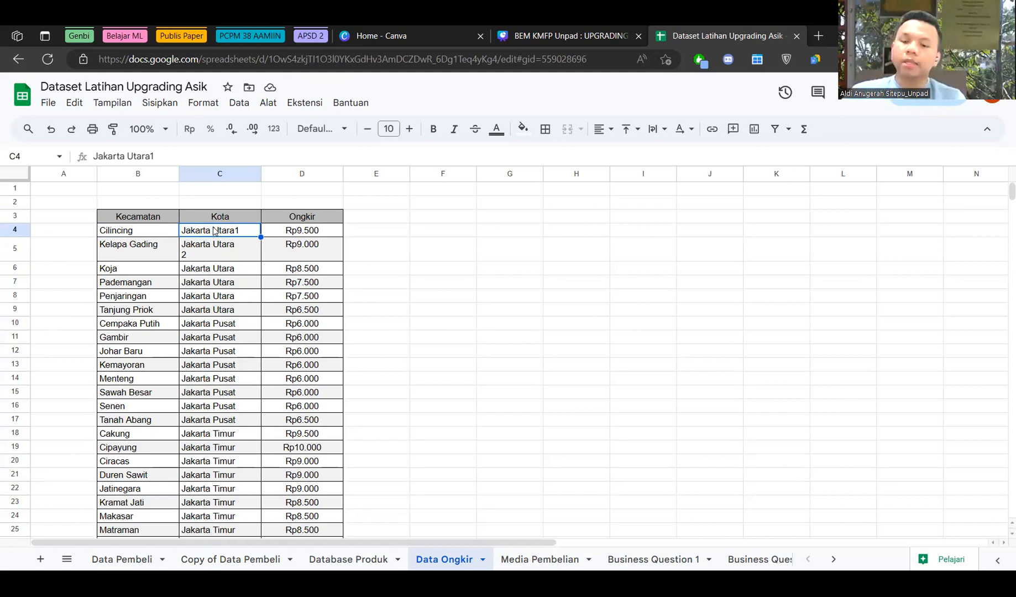
Undo the number additions in Kota cells C4 and C5.
{"action": "key", "text": "ctrl+z"}
{"action": "key", "text": "ctrl+z"}
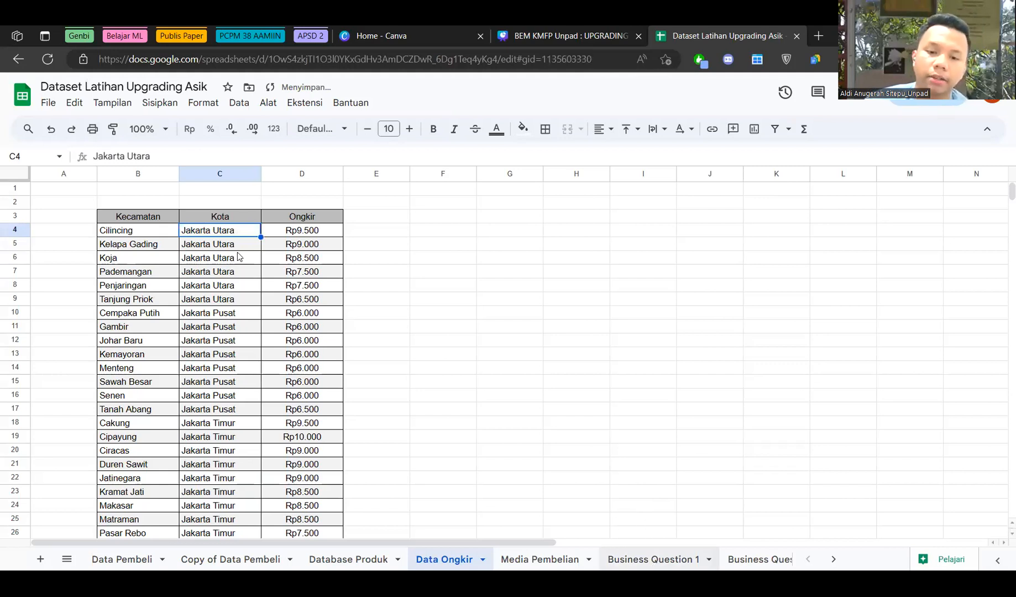
{"action": "key", "text": "ctrl+z"}
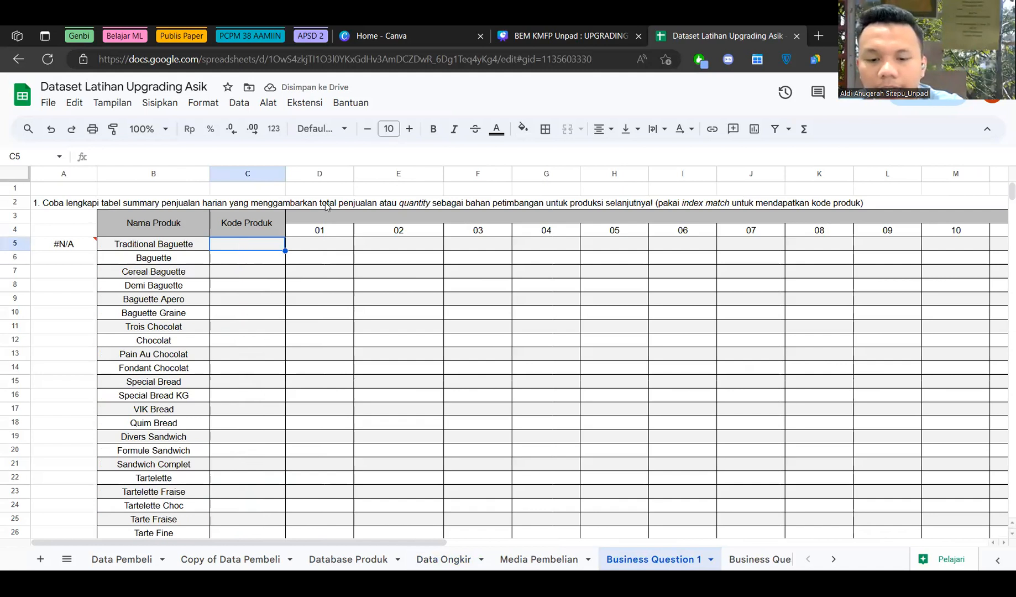
Compare the Kode Produk and Nama Produk columns on the Database Produk sheet by highlighting each one.
{"action": "left_click", "coordinate": [343, 558]}
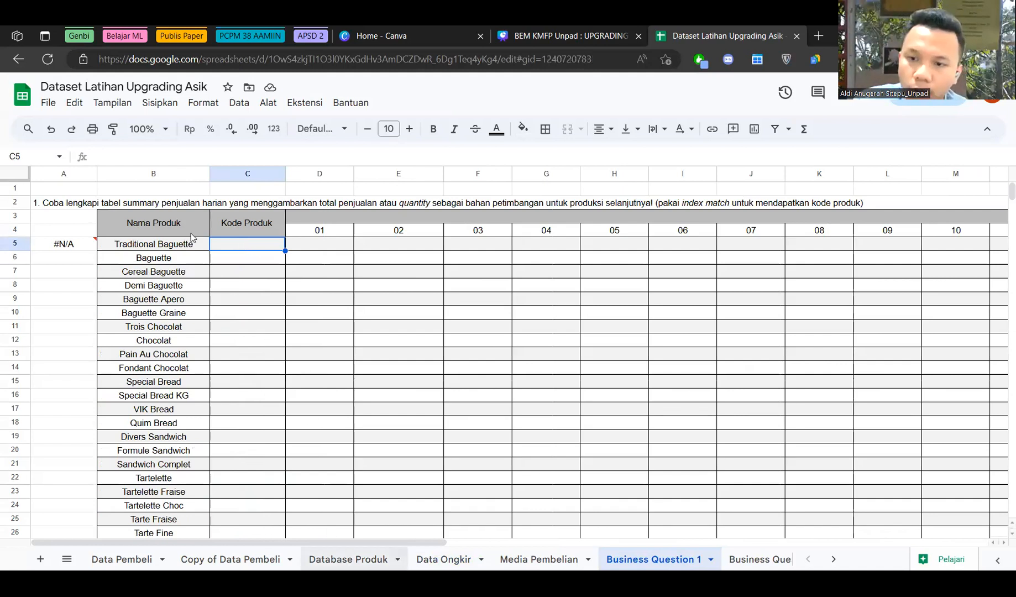
{"action": "left_click", "coordinate": [131, 231]}
{"action": "key", "text": "shift+Down"}
{"action": "key", "text": "shift+Down"}
{"action": "key", "text": "shift+Down"}
{"action": "key", "text": "shift+Down"}
{"action": "key", "text": "shift+Down"}
{"action": "key", "text": "shift+Down"}
{"action": "key", "text": "shift+Down"}
{"action": "key", "text": "shift+Down"}
{"action": "key", "text": "shift+Down"}
{"action": "key", "text": "shift+Down"}
{"action": "key", "text": "shift+Down"}
{"action": "key", "text": "shift+Down"}
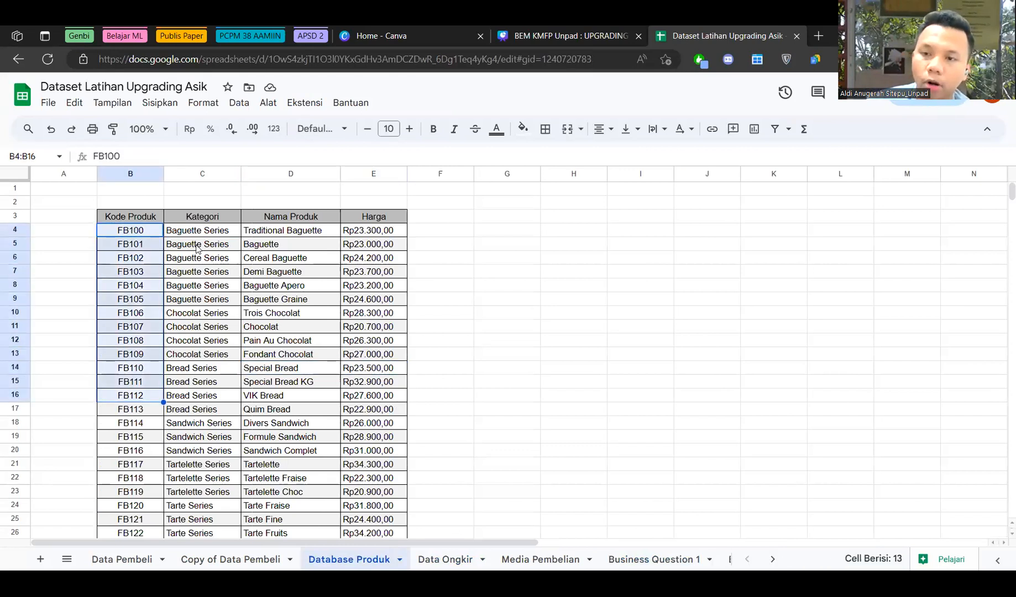
{"action": "key", "text": "shift+Up"}
{"action": "key", "text": "shift+Up"}
{"action": "key", "text": "shift+Up"}
{"action": "key", "text": "shift+Up"}
{"action": "key", "text": "shift+Up"}
{"action": "key", "text": "shift+Up"}
{"action": "key", "text": "shift+Up"}
{"action": "key", "text": "shift+Up"}
{"action": "left_click_drag", "start_coordinate": [130, 285], "coordinate": [130, 368]}
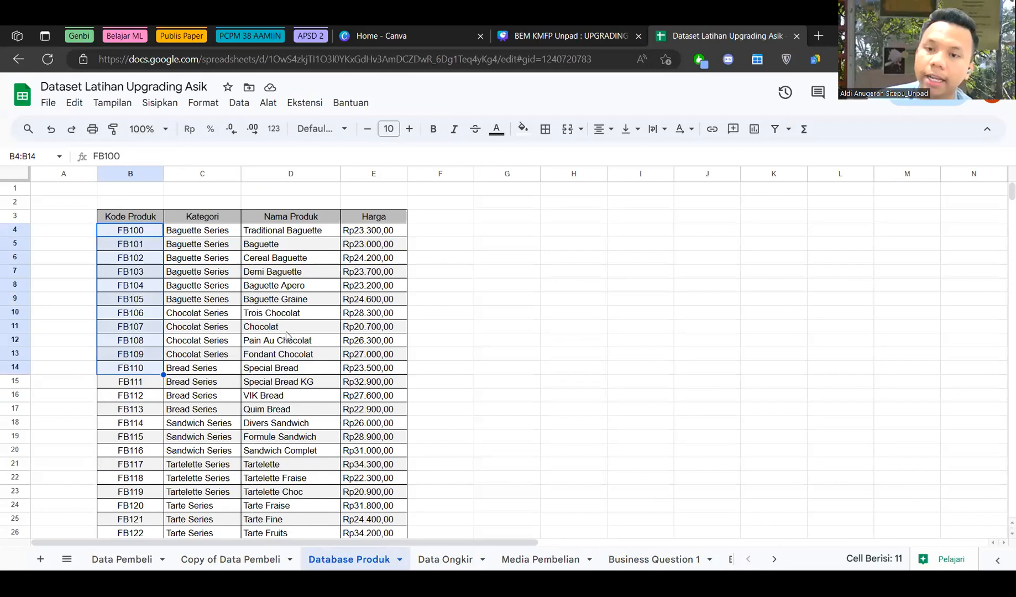
{"action": "left_click_drag", "start_coordinate": [290, 231], "coordinate": [308, 384]}
{"action": "left_click", "coordinate": [140, 236]}
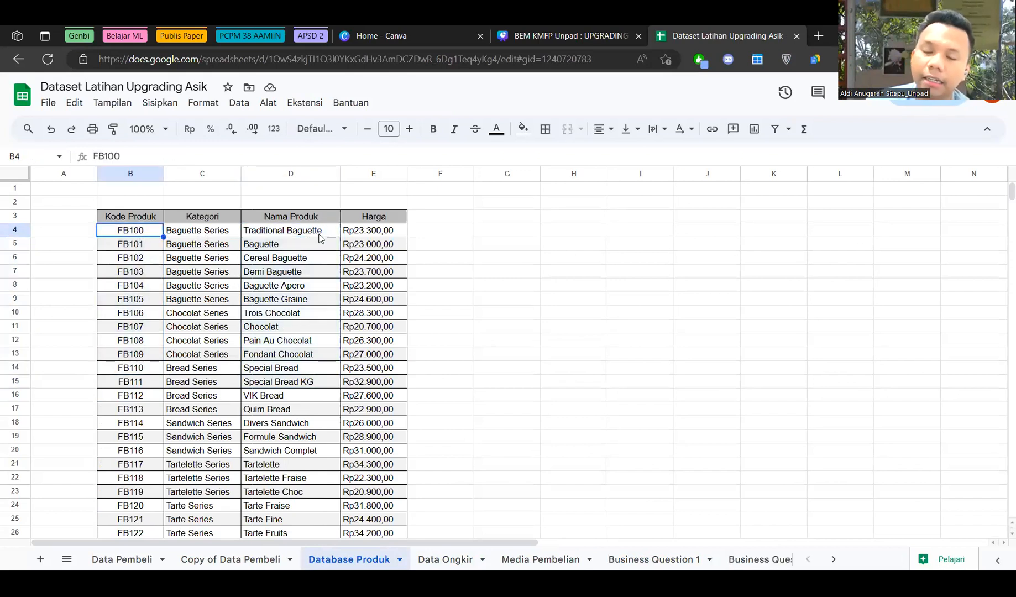
{"action": "left_click_drag", "start_coordinate": [320, 235], "coordinate": [336, 399]}
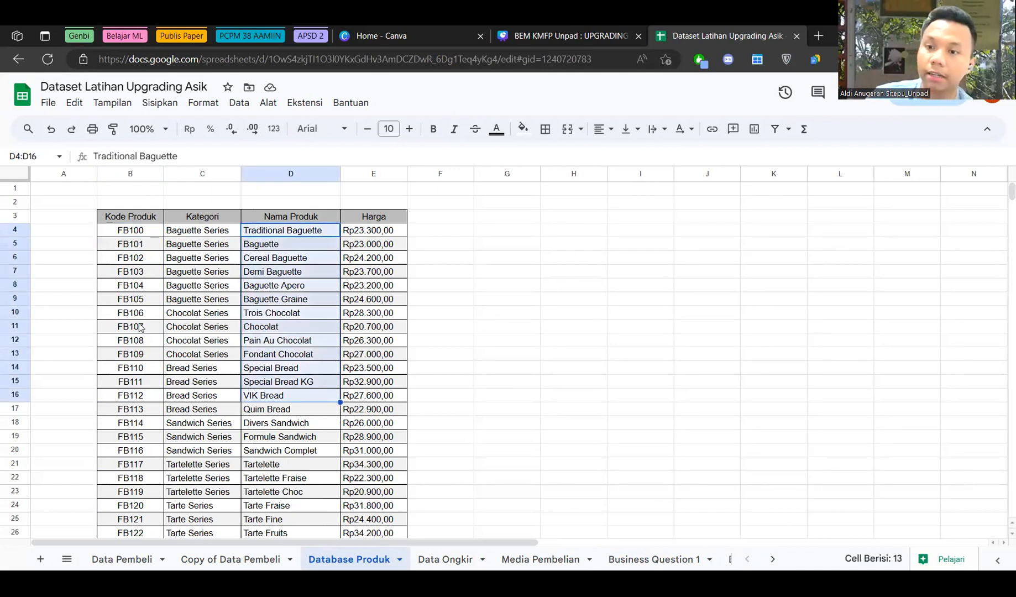
{"action": "left_click_drag", "start_coordinate": [131, 230], "coordinate": [140, 327]}
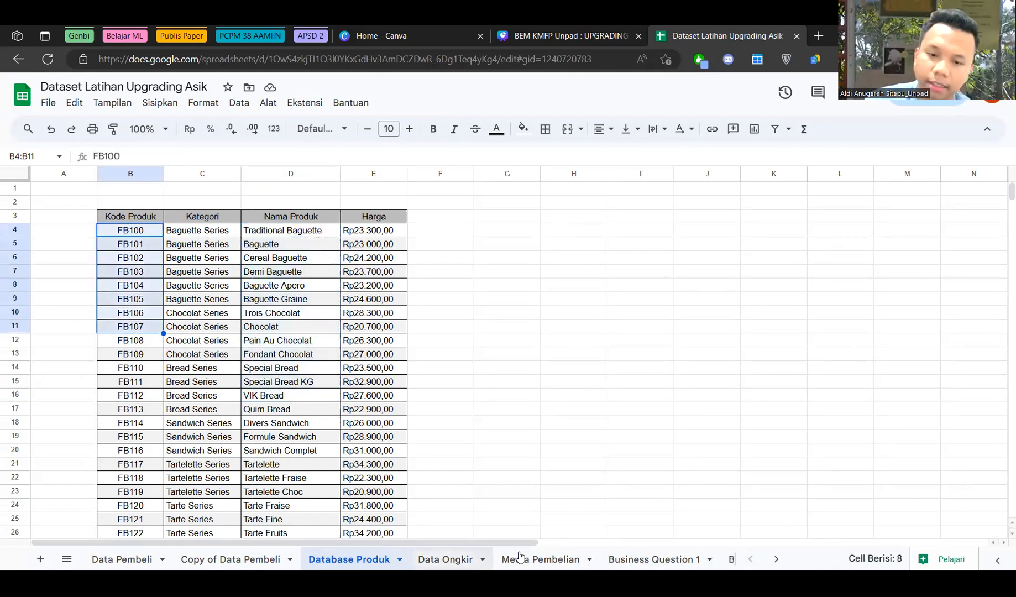
Start an INDEX formula in Business Question 1 cell C5 with the absolute product code range 'Database Produk'!$B$4:$B$29.
{"action": "left_click", "coordinate": [445, 559]}
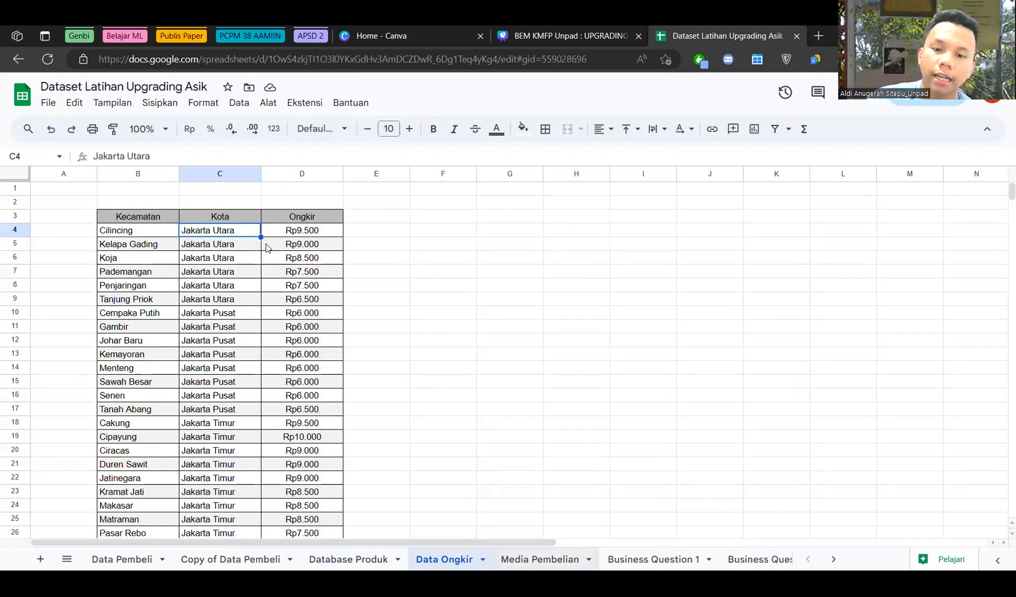
{"action": "key", "text": "ctrl+shift+Page_Down"}
{"action": "key", "text": "ctrl+shift+Page_Down"}
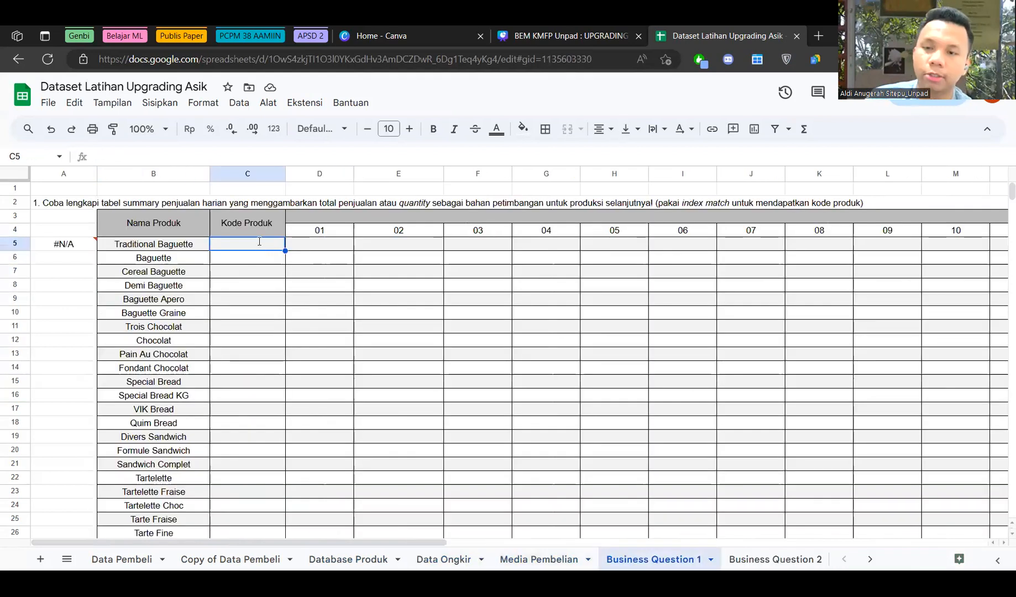
{"action": "left_click", "coordinate": [263, 260]}
{"action": "key", "text": "Up"}
{"action": "key", "text": "Return"}
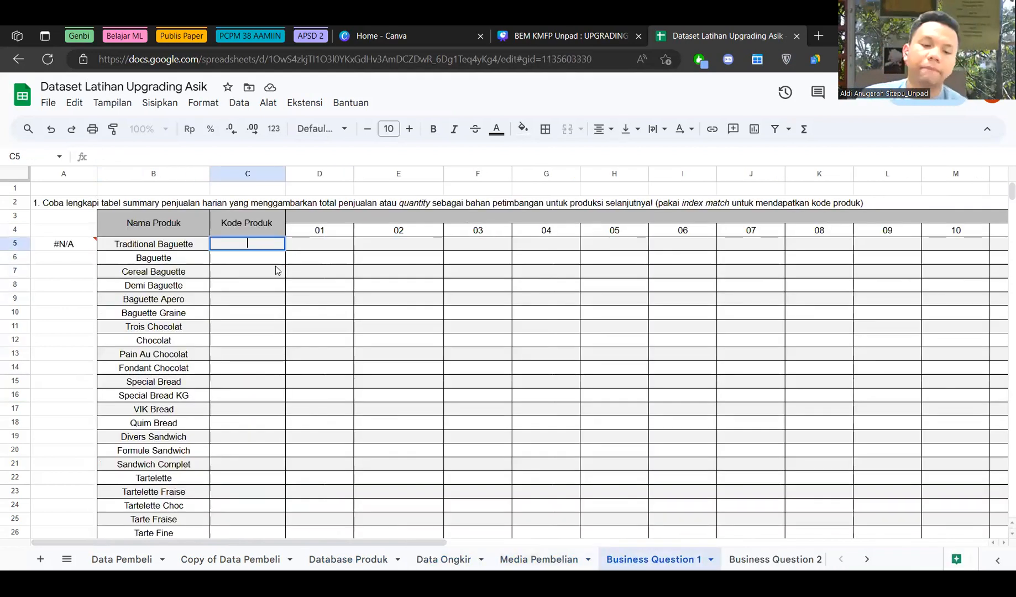
{"action": "type", "text": "="}
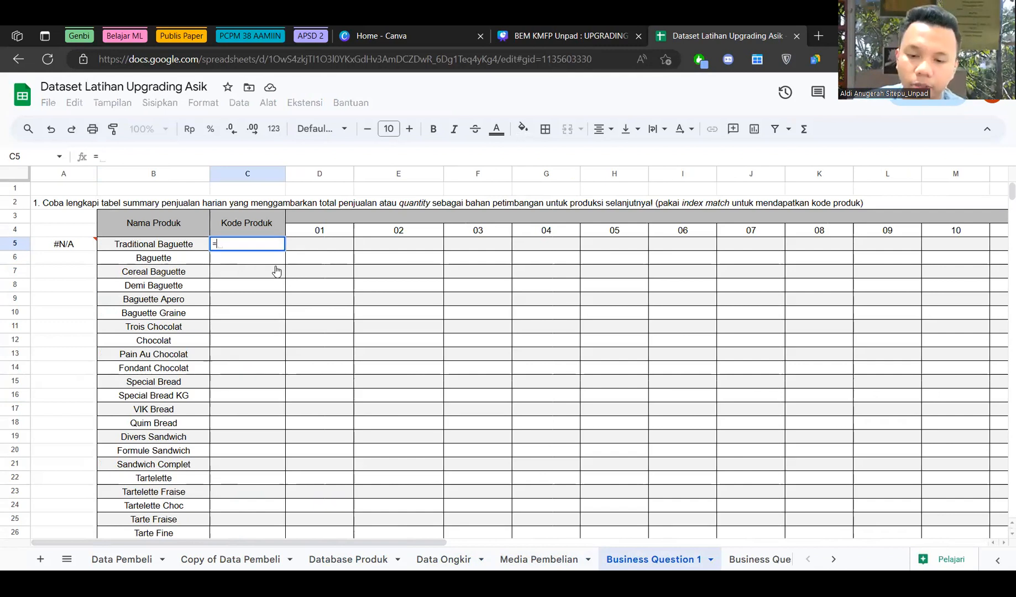
{"action": "type", "text": "index("}
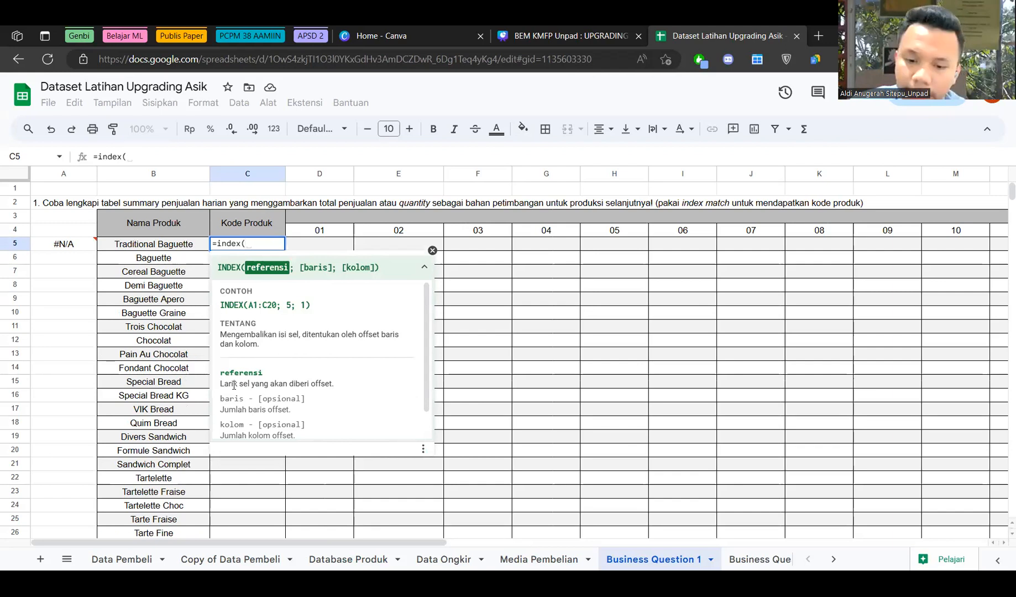
{"action": "left_click", "coordinate": [354, 559]}
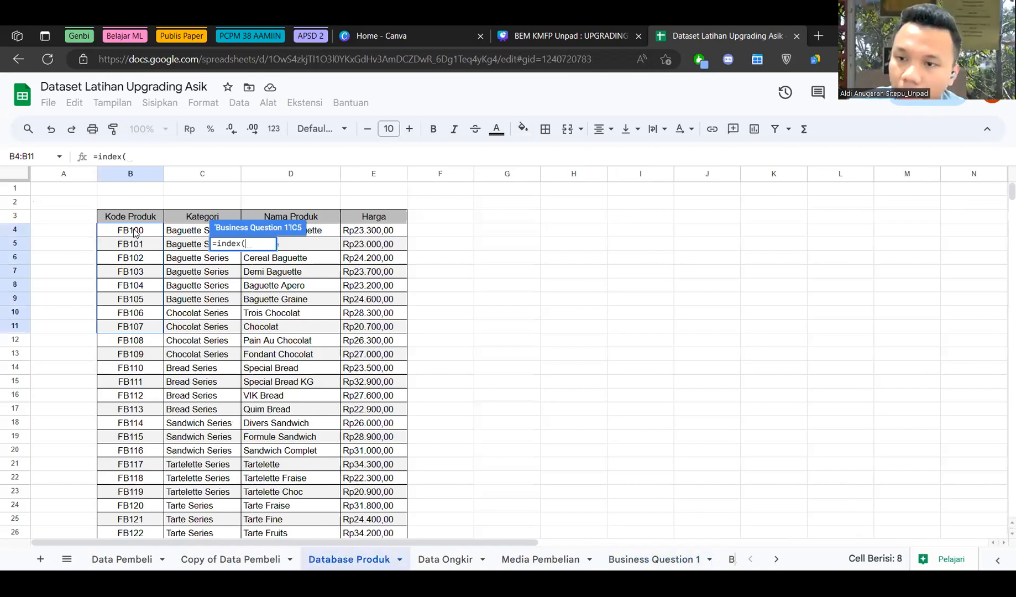
{"action": "left_click_drag", "start_coordinate": [133, 232], "coordinate": [141, 451]}
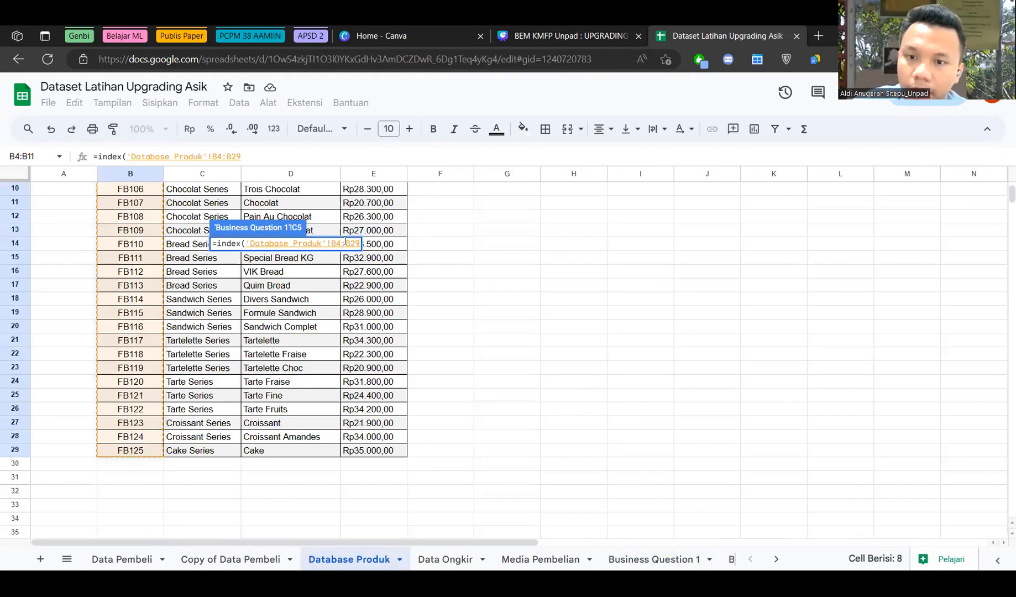
{"action": "key", "text": "F4"}
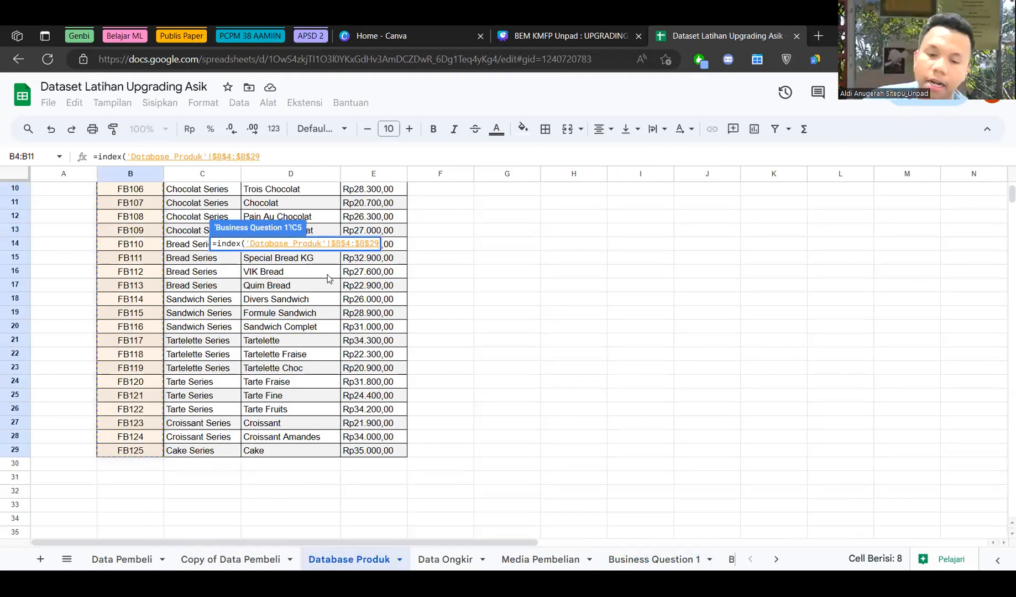
Nest a MATCH function as the INDEX row argument, with the product name in B5 as its search key.
{"action": "type", "text": ";"}
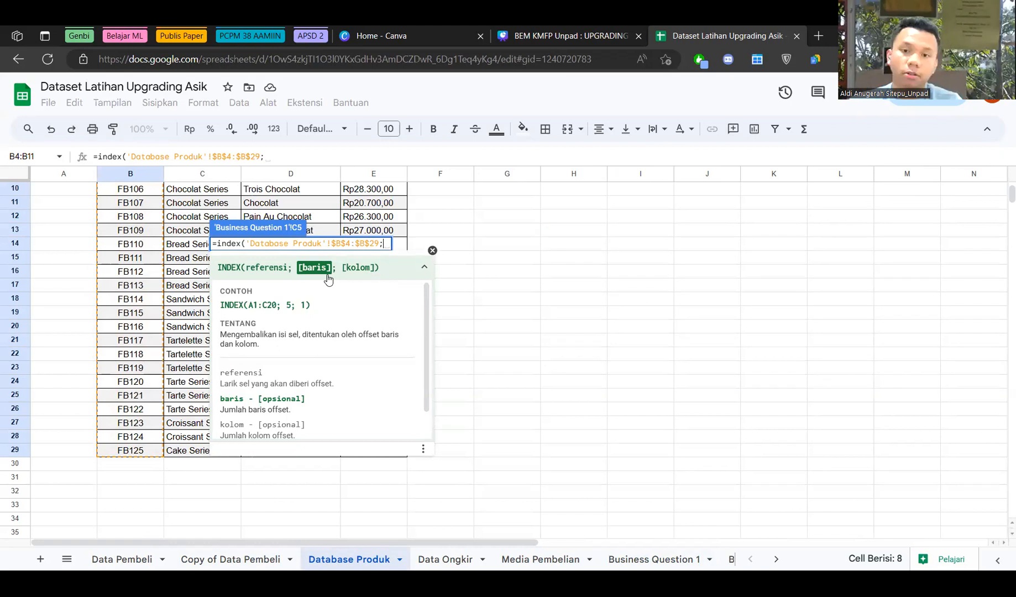
{"action": "type", "text": "MATCH"}
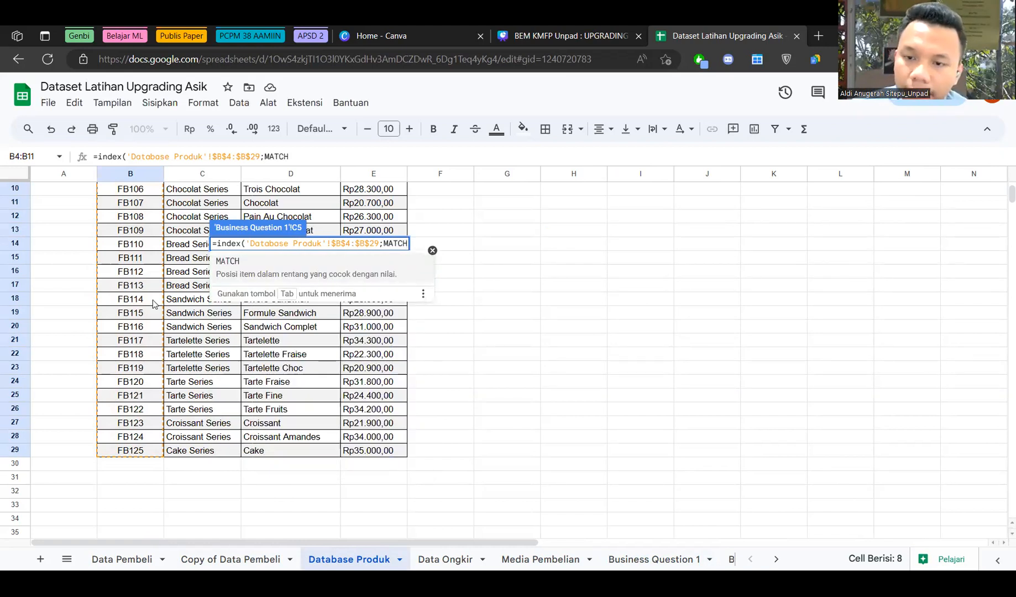
{"action": "type", "text": "("}
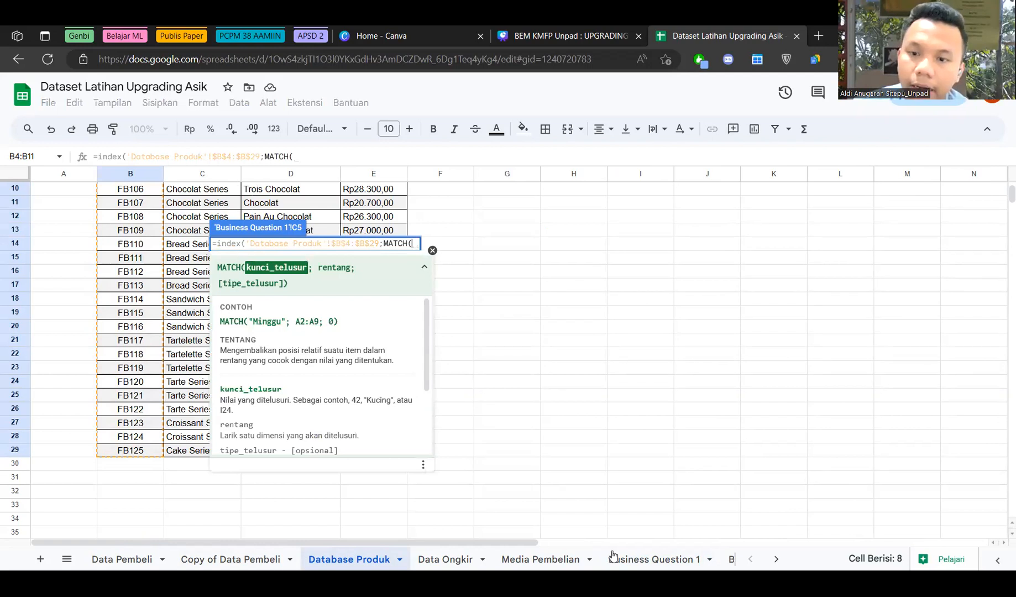
{"action": "scroll", "coordinate": [664, 559], "scroll_direction": "up", "scroll_amount": 2}
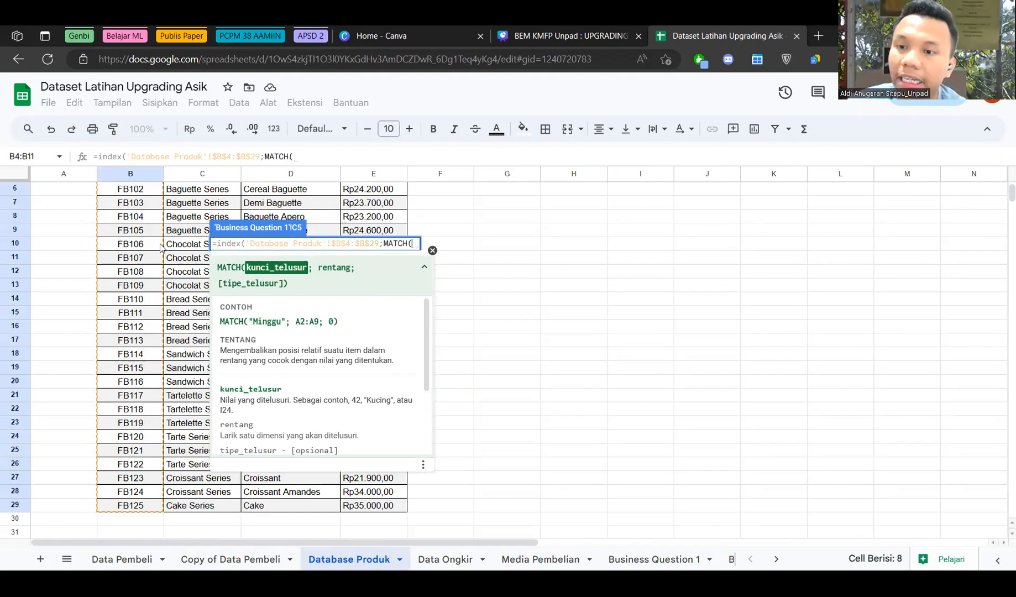
{"action": "key", "text": "ctrl+shift+Page_Up"}
{"action": "key", "text": "ctrl+shift+Page_Up"}
{"action": "left_click", "coordinate": [418, 242]}
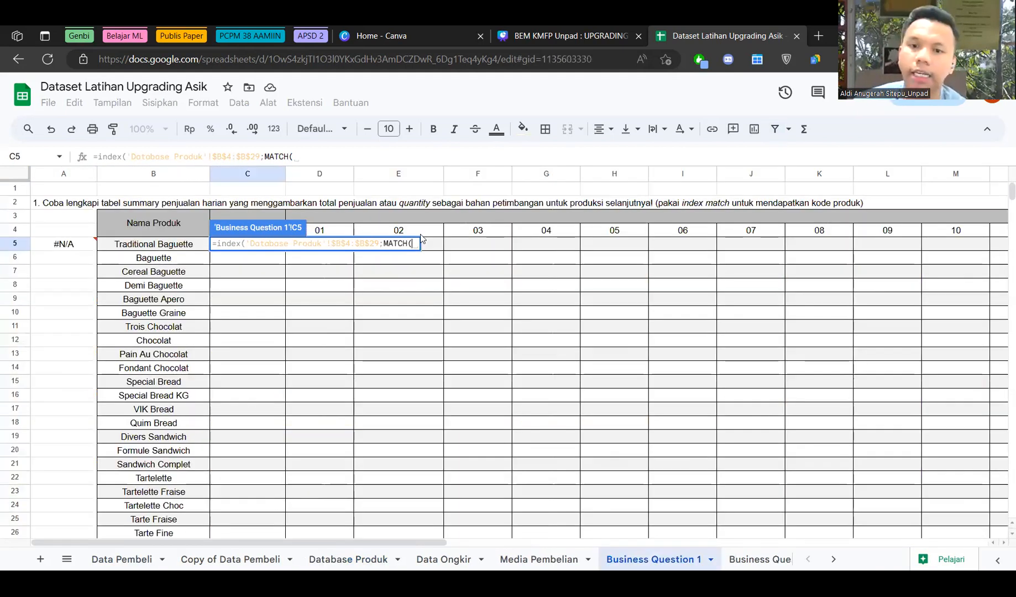
{"action": "key", "text": "Left"}
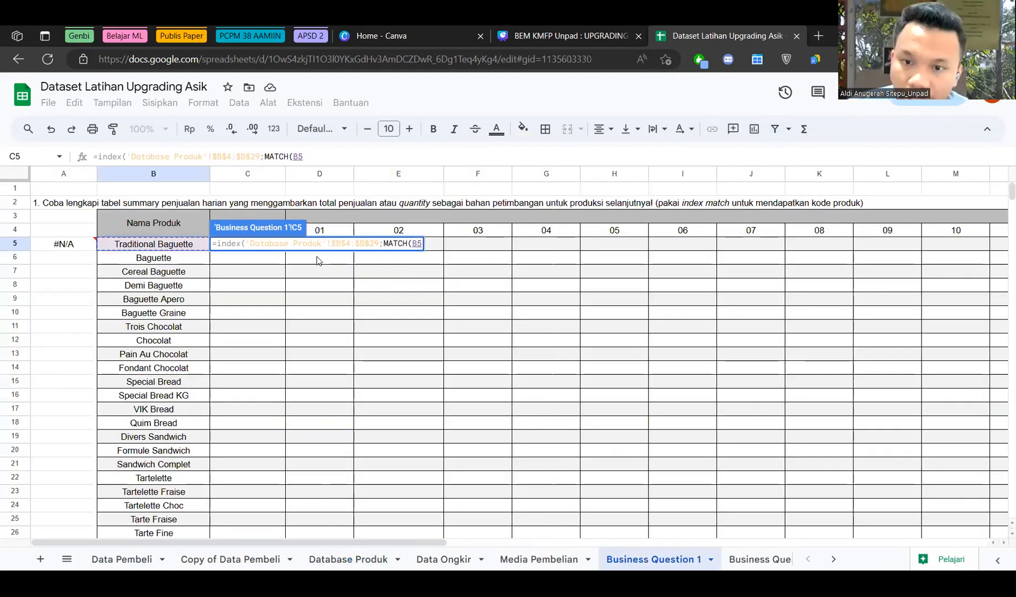
{"action": "type", "text": ";"}
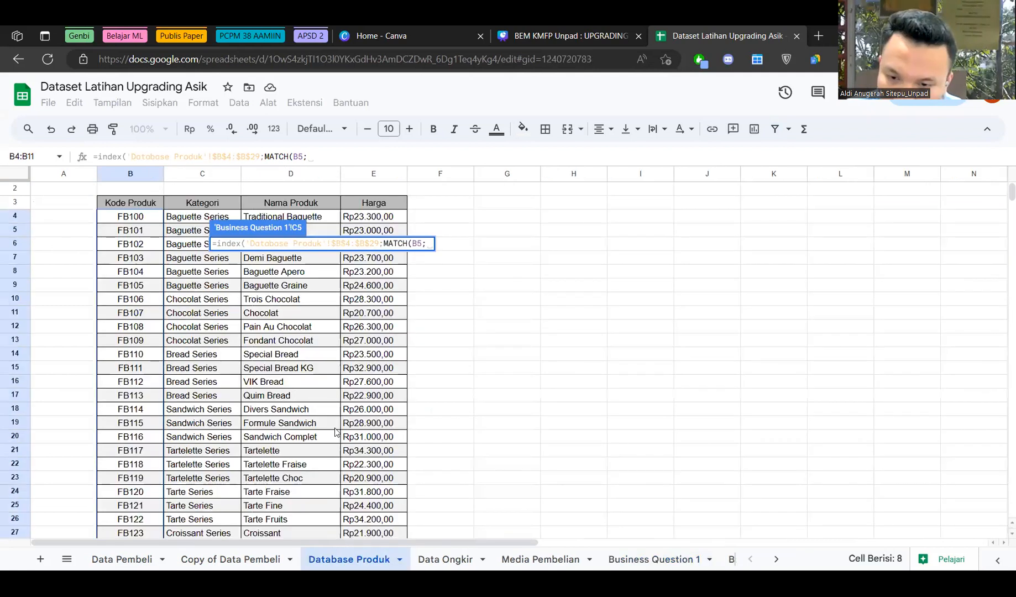
Complete the MATCH with the absolute range 'Database Produk'!$D$4:$D$29 and search type 0, and enter the formula in C5.
{"action": "left_click", "coordinate": [332, 559]}
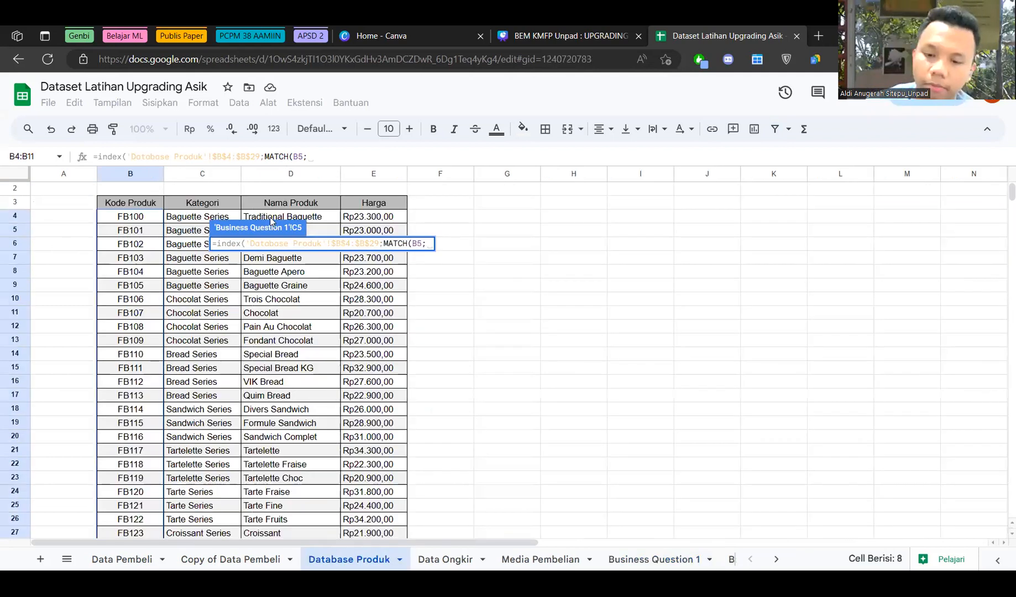
{"action": "left_click", "coordinate": [272, 220]}
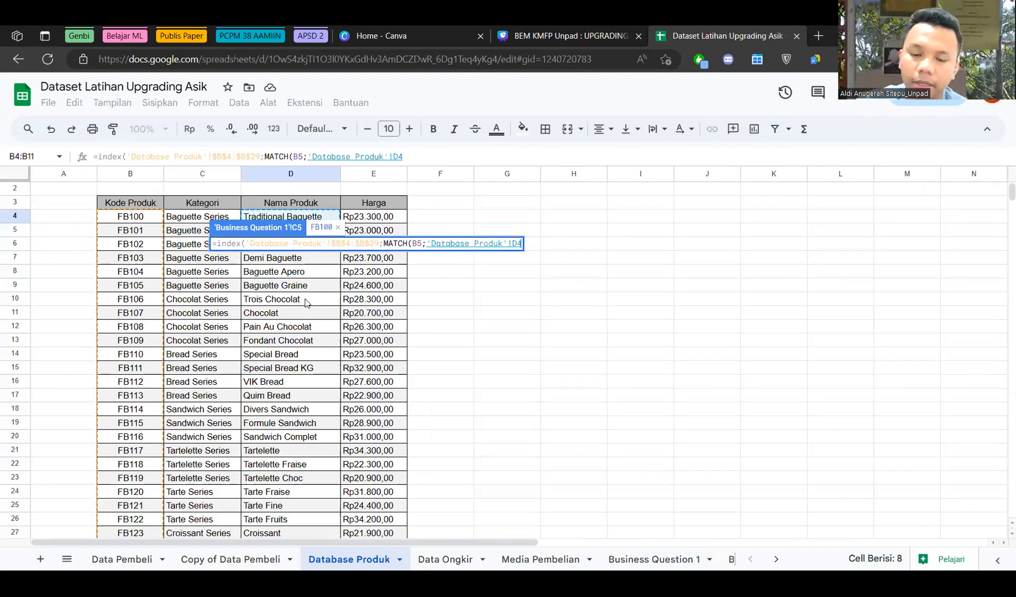
{"action": "key", "text": "ctrl+shift+Down"}
{"action": "key", "text": "F4"}
{"action": "type", "text": ";0"}
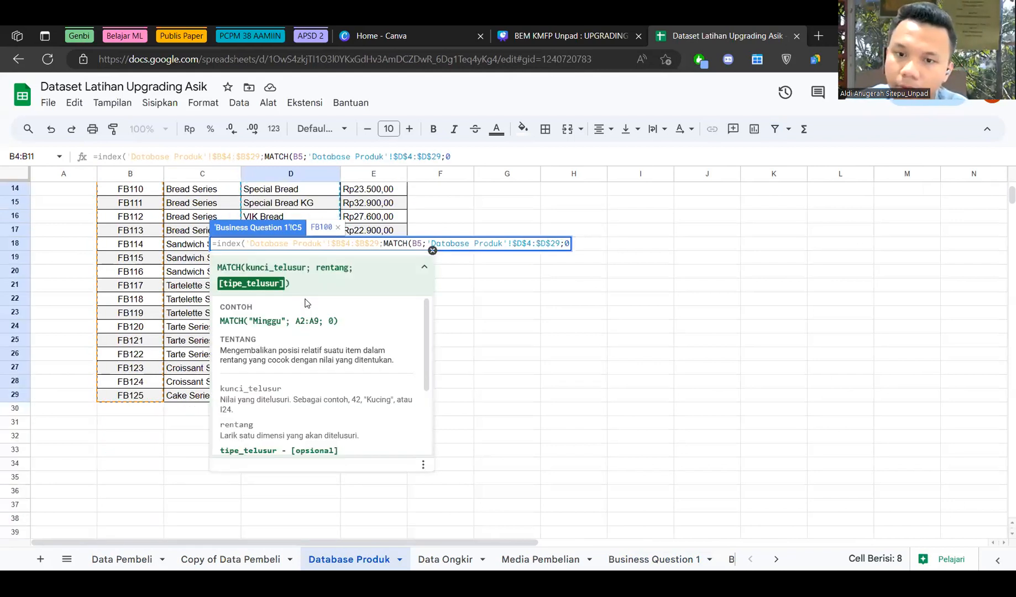
{"action": "type", "text": ")"}
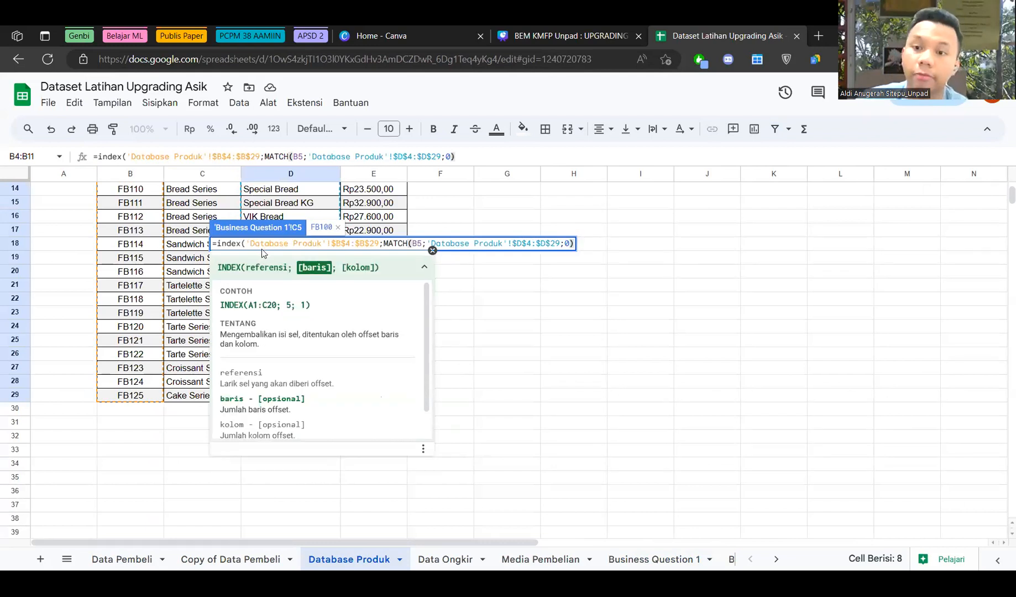
{"action": "type", "text": ")"}
{"action": "key", "text": "Return"}
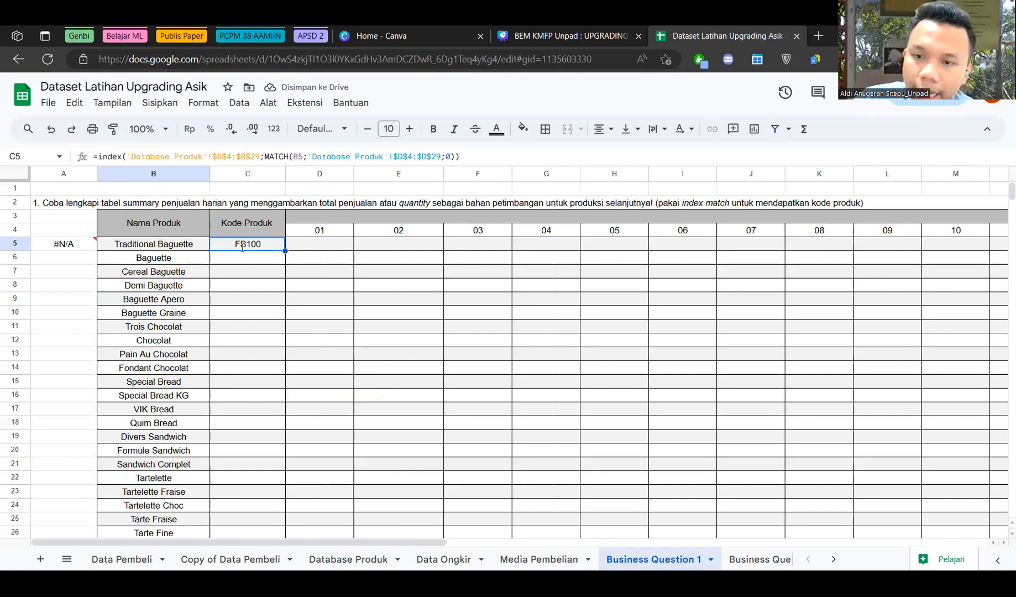
Examine the INDEX reference range in C5's formula against the product codes on the Database Produk sheet.
{"action": "double_click", "coordinate": [254, 244]}
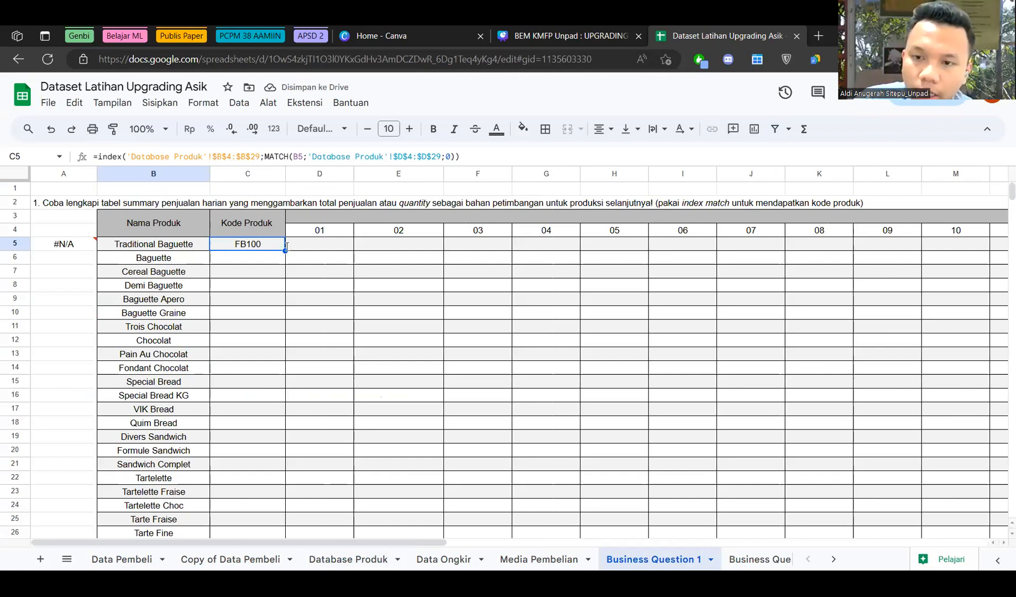
{"action": "key", "text": "Right"}
{"action": "key", "text": "Right"}
{"action": "key", "text": "Right"}
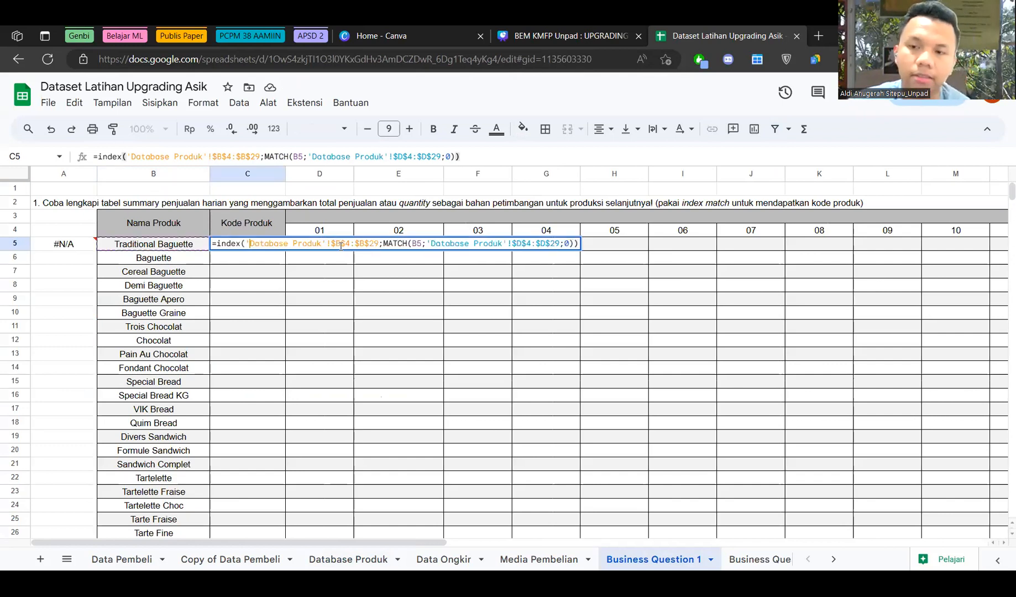
{"action": "left_click", "coordinate": [341, 246], "text": "shift"}
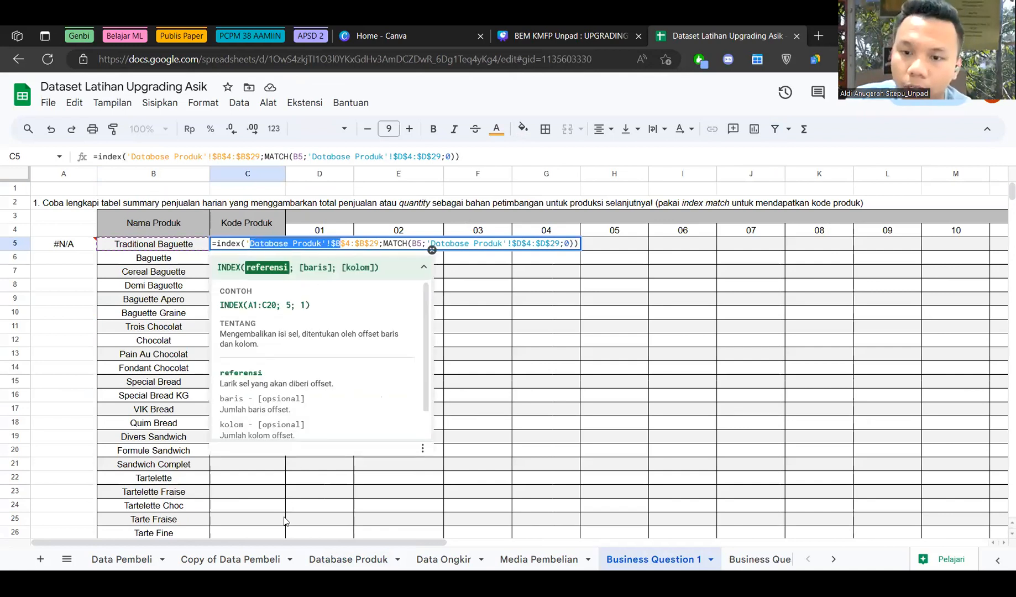
{"action": "left_click", "coordinate": [371, 565]}
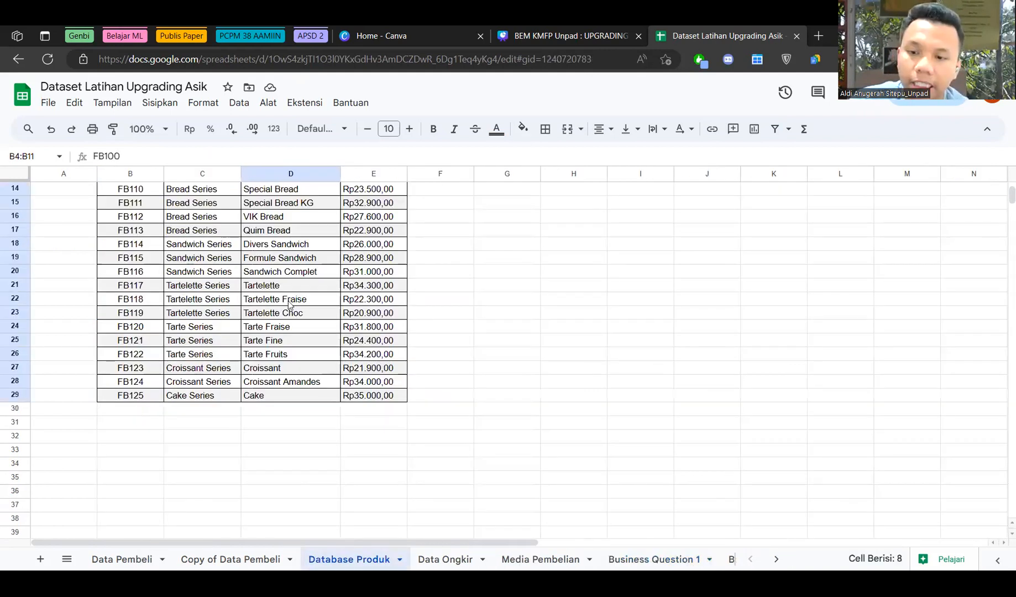
{"action": "scroll", "coordinate": [700, 573], "scroll_direction": "up", "scroll_amount": 1}
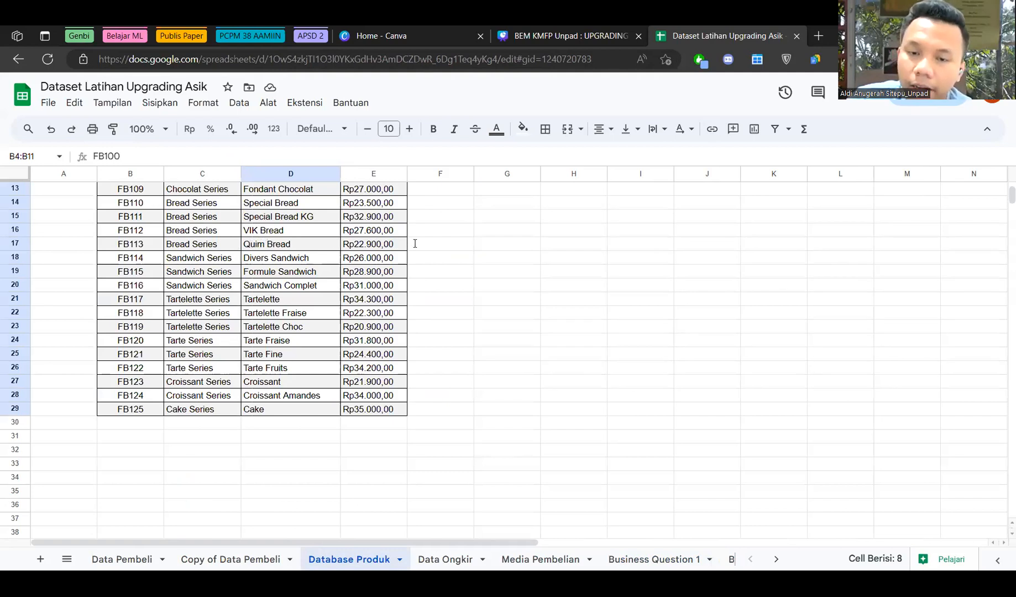
Return to the Business Question 1 sheet and examine the MATCH arguments in C5's formula.
{"action": "key", "text": "ctrl+shift+Page_Up"}
{"action": "key", "text": "ctrl+shift+Page_Up"}
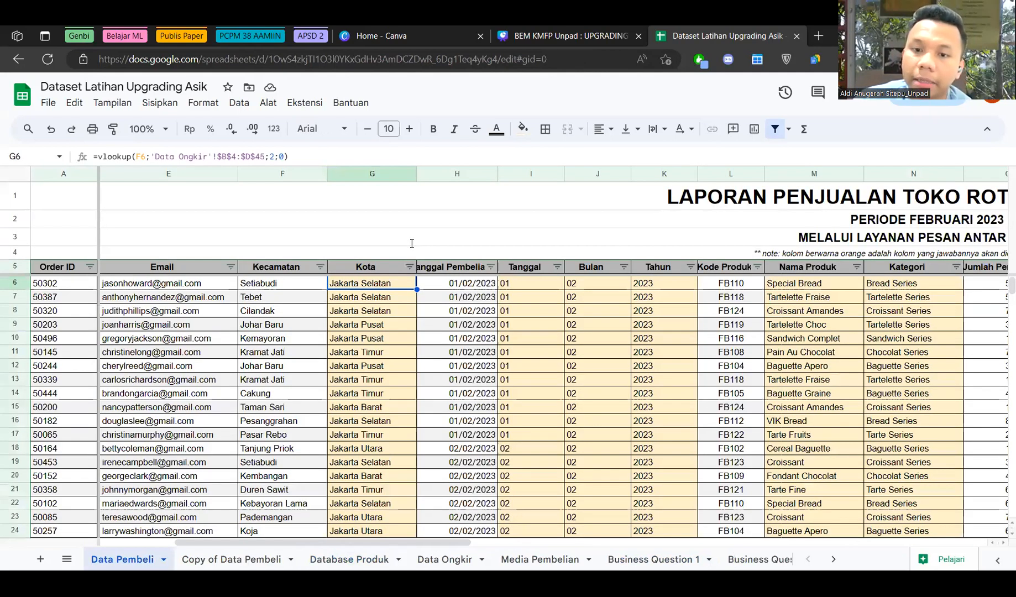
{"action": "key", "text": "ctrl+shift+Page_Down"}
{"action": "key", "text": "ctrl+shift+Page_Down"}
{"action": "key", "text": "ctrl+shift+Page_Down"}
{"action": "key", "text": "ctrl+shift+Page_Down"}
{"action": "key", "text": "ctrl+shift+Page_Down"}
{"action": "left_click", "coordinate": [416, 243]}
{"action": "key", "text": "Left"}
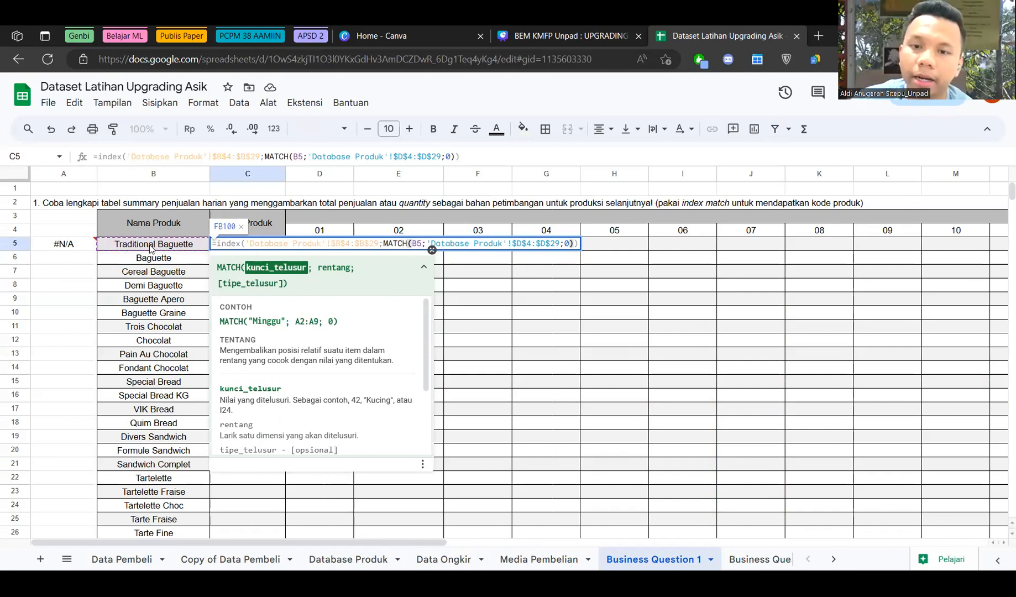
{"action": "double_click", "coordinate": [426, 244]}
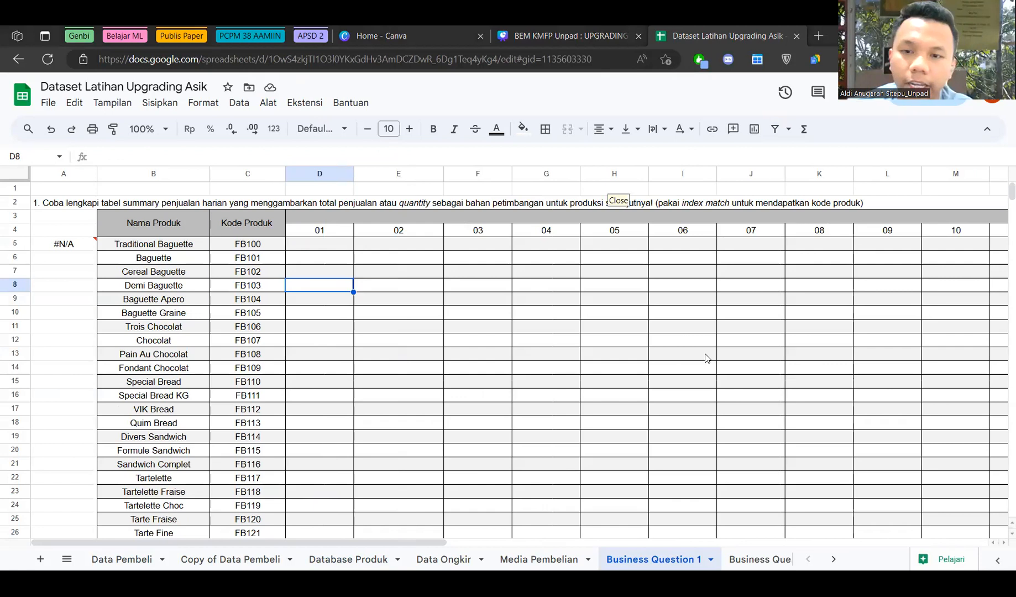
Start a SUMIF formula in D5 with the total purchase range 'Data Pembeli'!Q6:Q504 as its first argument.
{"action": "key", "text": "Up"}
{"action": "key", "text": "Up"}
{"action": "key", "text": "Up"}
{"action": "type", "text": "=sumif("}
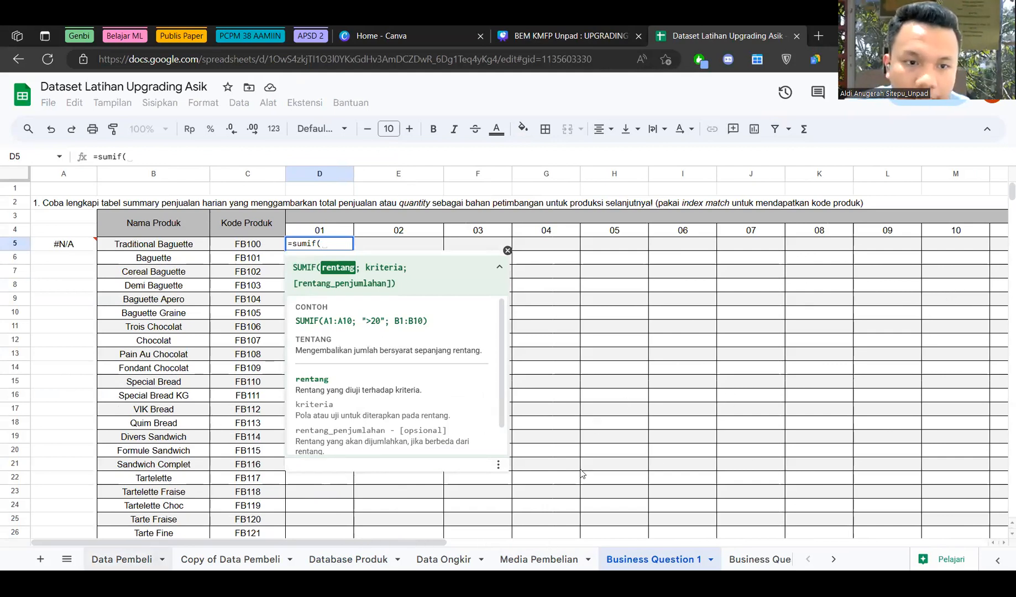
{"action": "key", "text": "ctrl+shift+Page_Up"}
{"action": "key", "text": "ctrl+shift+Page_Up"}
{"action": "key", "text": "ctrl+shift+Page_Up"}
{"action": "key", "text": "ctrl+shift+Page_Up"}
{"action": "key", "text": "ctrl+shift+Page_Up"}
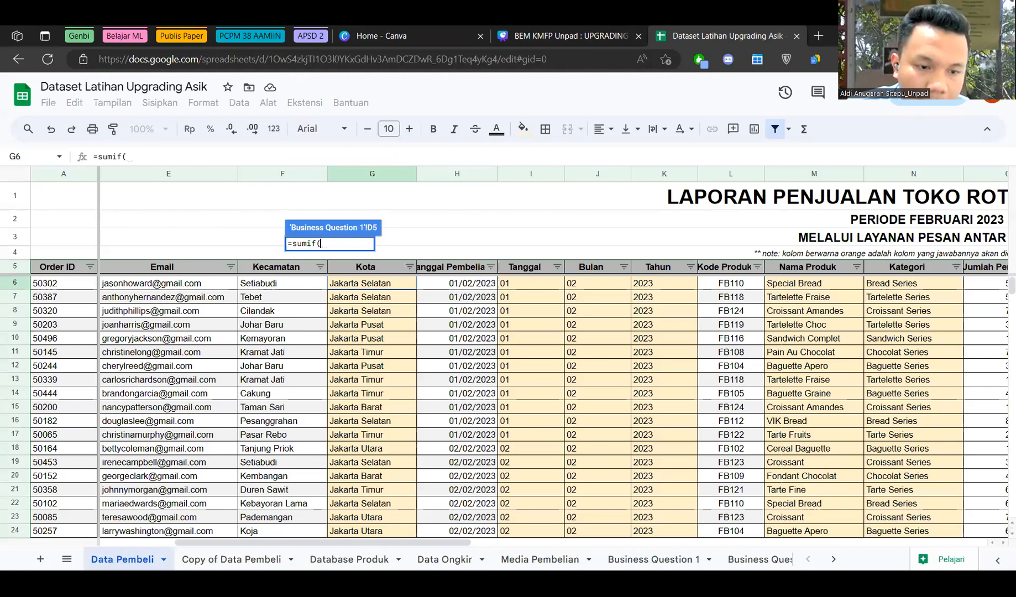
{"action": "scroll", "coordinate": [554, 406], "scroll_direction": "right", "scroll_amount": 6}
{"action": "left_click_drag", "start_coordinate": [869, 283], "coordinate": [888, 369]}
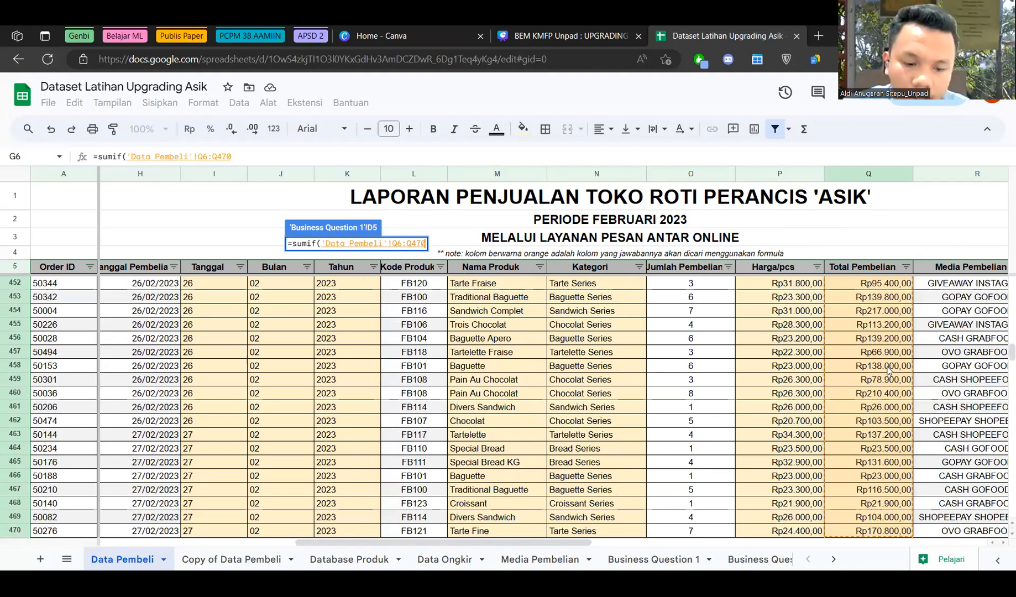
{"action": "key", "text": "ctrl+shift+Down"}
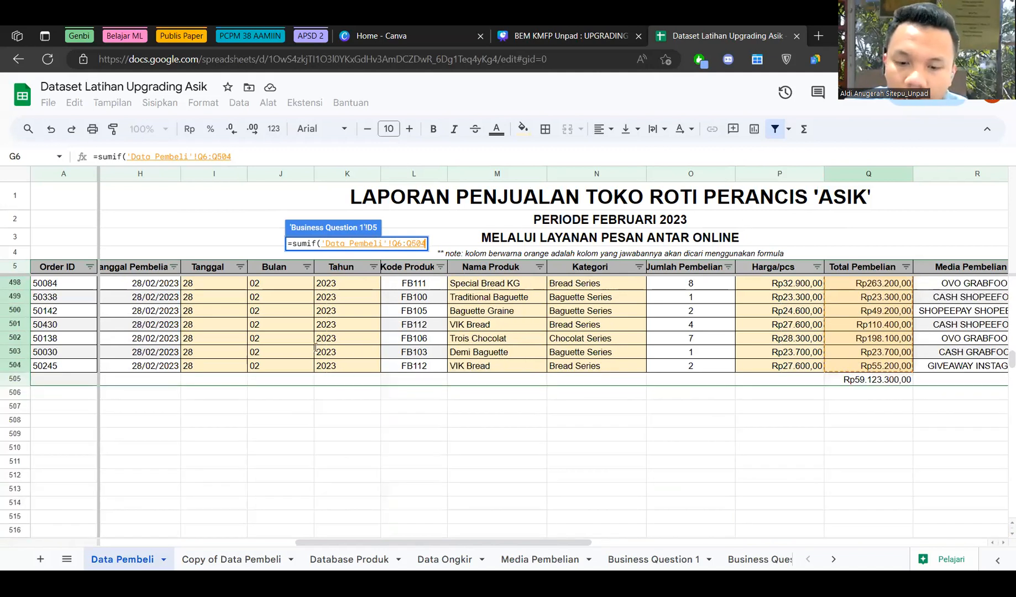
{"action": "type", "text": ";"}
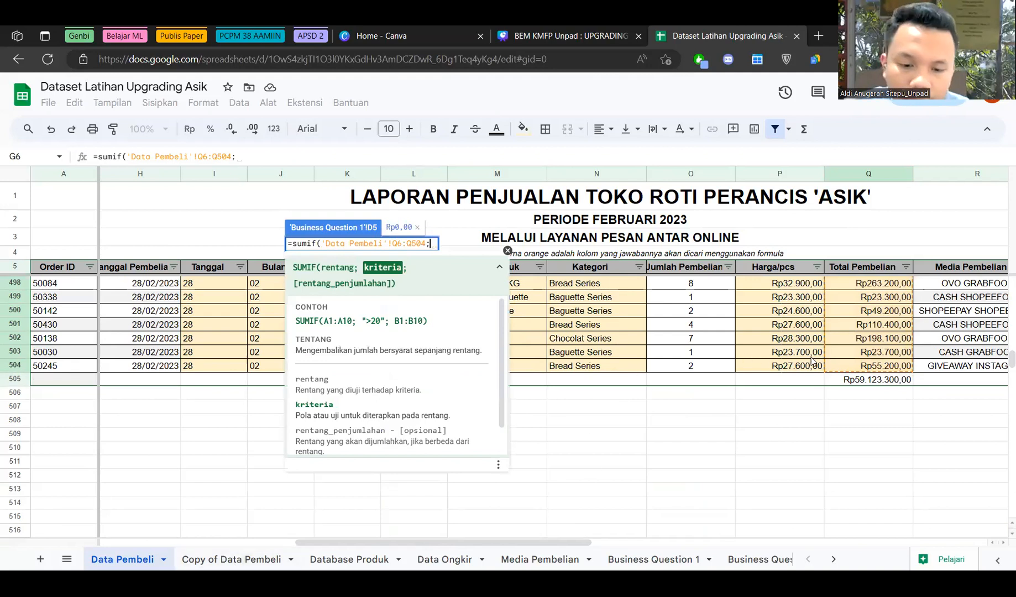
Add the product code and name range 'Data Pembeli'!L6:M504 as the second argument of D5's formula.
{"action": "scroll", "coordinate": [808, 356], "scroll_direction": "up", "scroll_amount": 5}
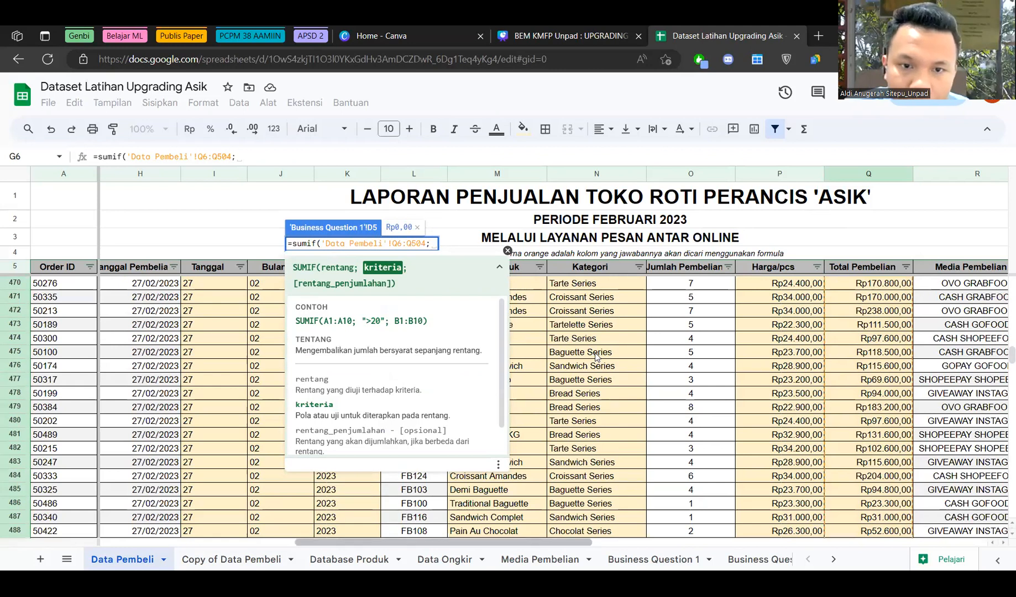
{"action": "scroll", "coordinate": [585, 299], "scroll_direction": "up", "scroll_amount": 7}
{"action": "scroll", "coordinate": [585, 299], "scroll_direction": "left", "scroll_amount": 1}
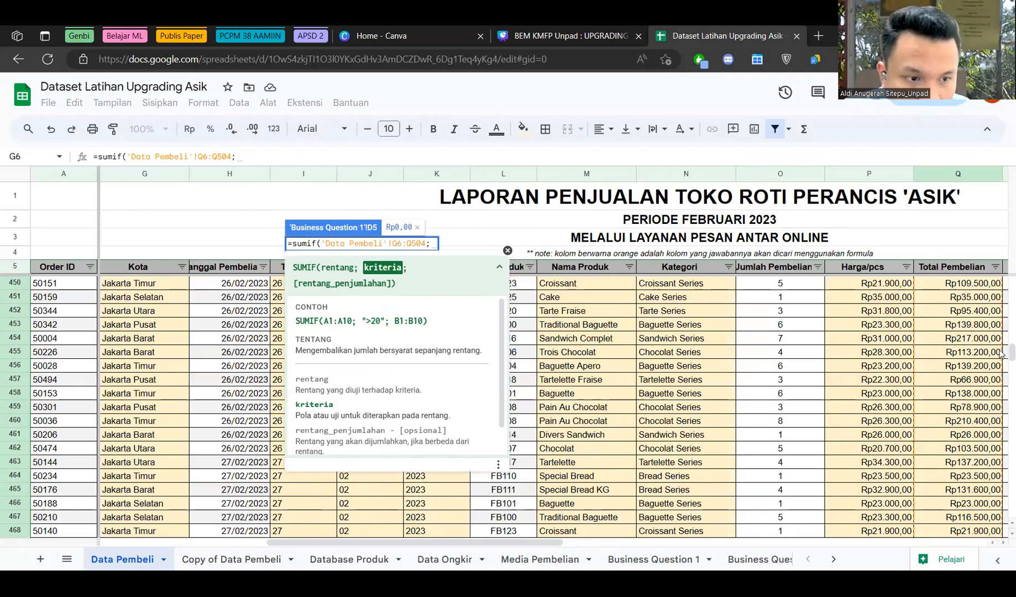
{"action": "scroll", "coordinate": [679, 322], "scroll_direction": "up", "scroll_amount": 12}
{"action": "scroll", "coordinate": [574, 284], "scroll_direction": "up", "scroll_amount": 20}
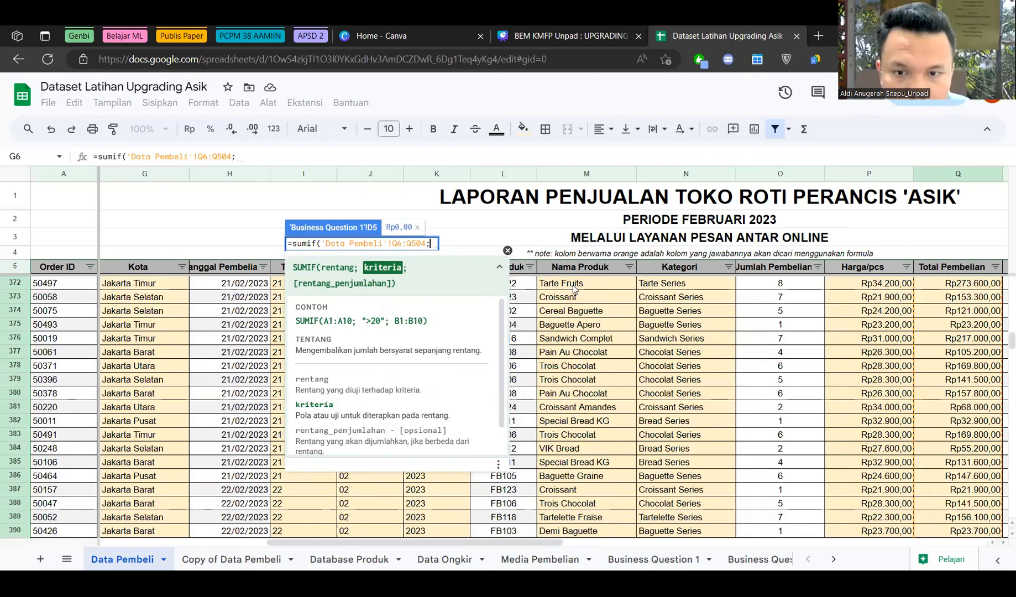
{"action": "left_click_drag", "start_coordinate": [578, 284], "coordinate": [536, 243]}
{"action": "type", "text": "4;"}
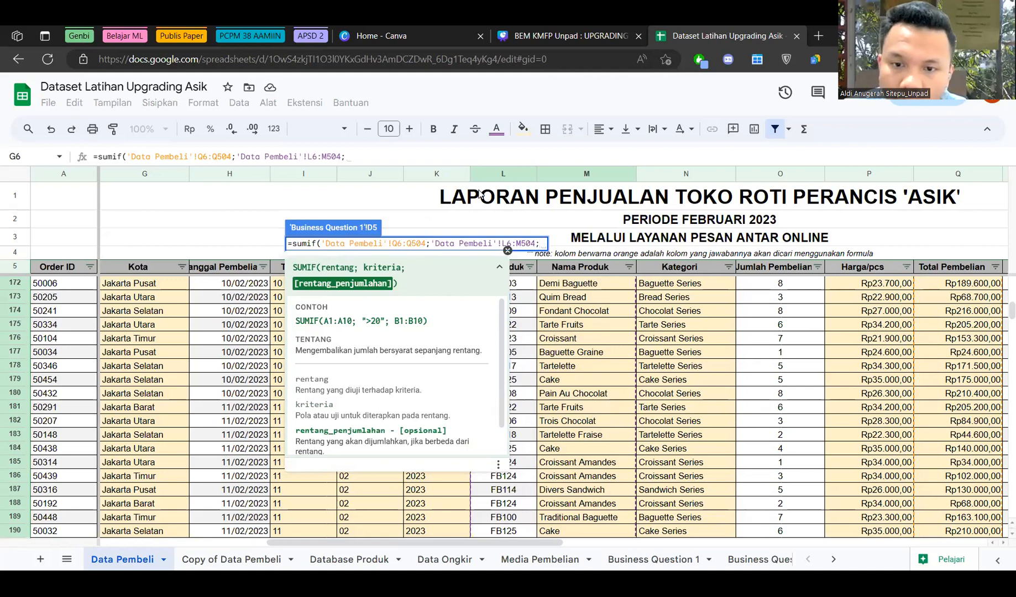
{"action": "key", "text": "BackSpace"}
{"action": "type", "text": ";"}
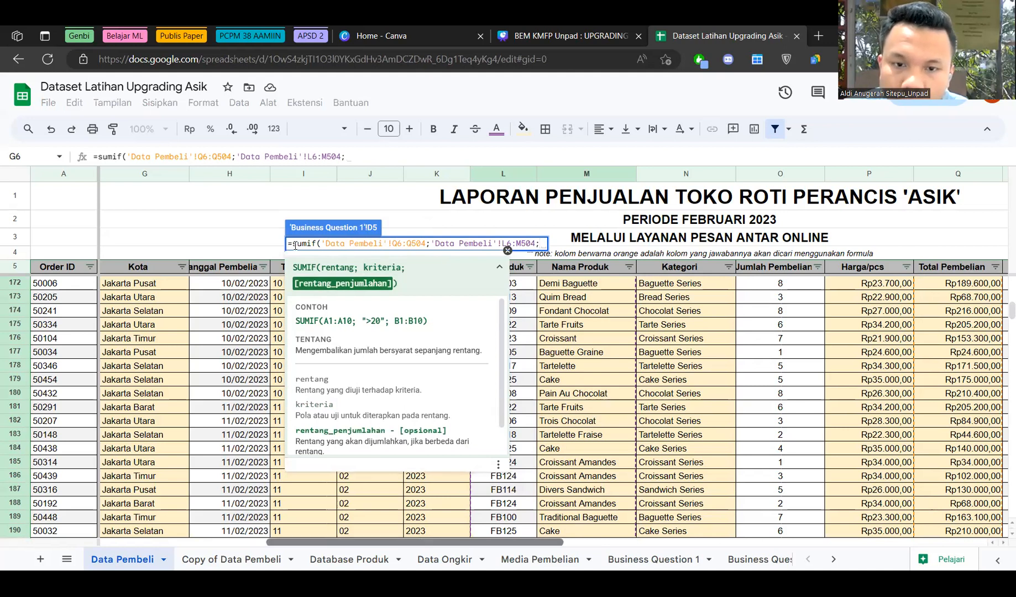
Change the function in D5's formula from SUMIF to SUMIFS.
{"action": "scroll", "coordinate": [337, 243], "scroll_direction": "right", "scroll_amount": 2}
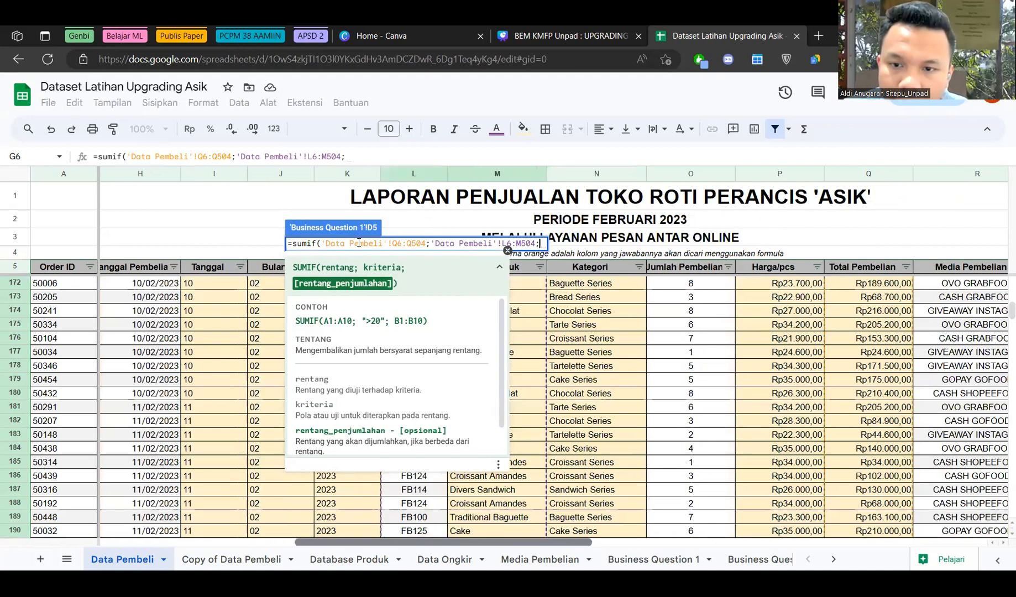
{"action": "left_click", "coordinate": [322, 244]}
{"action": "type", "text": "s"}
Examine which SUMIFS arguments the Q6:Q504 and L6:M504 ranges fill in D5's formula.
{"action": "key", "text": "Right"}
{"action": "key", "text": "Right"}
{"action": "key", "text": "Right"}
{"action": "key", "text": "Right"}
{"action": "key", "text": "Right"}
{"action": "key", "text": "Right"}
{"action": "key", "text": "Right"}
{"action": "key", "text": "Right"}
{"action": "key", "text": "Right"}
{"action": "key", "text": "Right"}
{"action": "key", "text": "Right"}
{"action": "key", "text": "Right"}
{"action": "key", "text": "Right"}
{"action": "key", "text": "Right"}
{"action": "key", "text": "Right"}
{"action": "key", "text": "Right"}
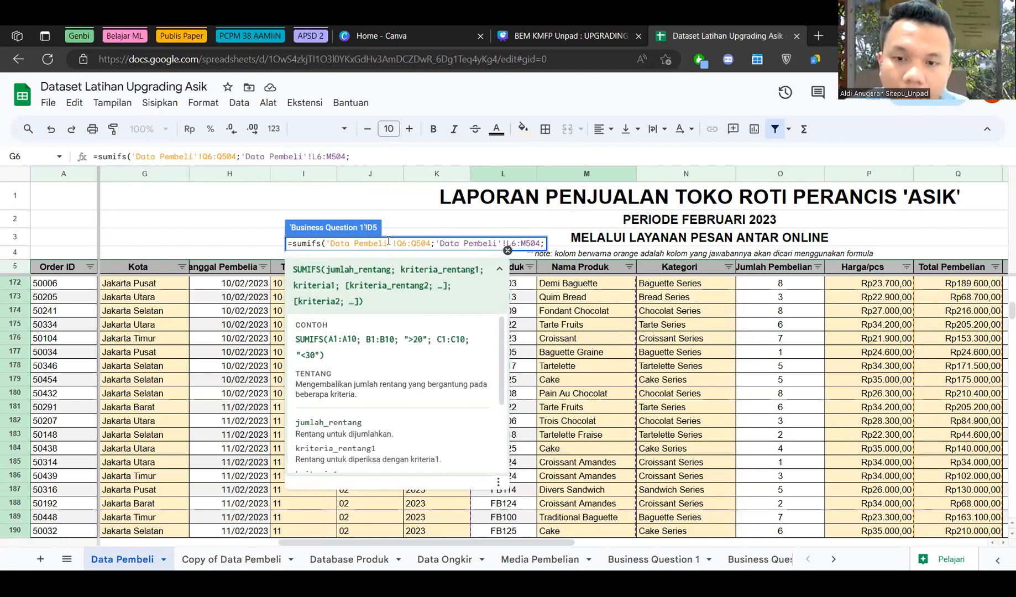
{"action": "left_click", "coordinate": [435, 244]}
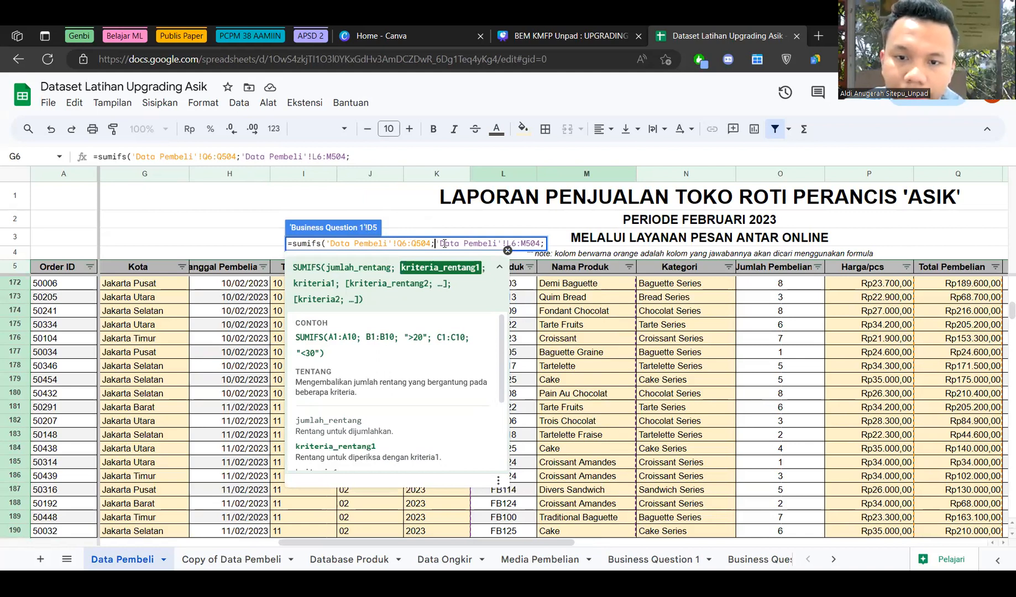
{"action": "left_click", "coordinate": [431, 244]}
{"action": "left_click", "coordinate": [445, 244]}
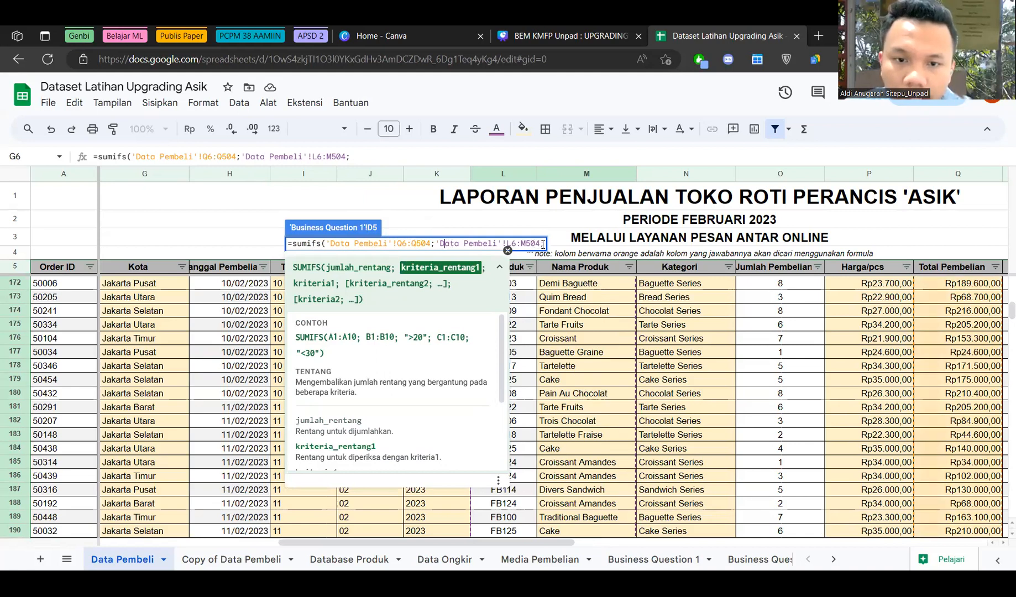
{"action": "left_click", "coordinate": [543, 244]}
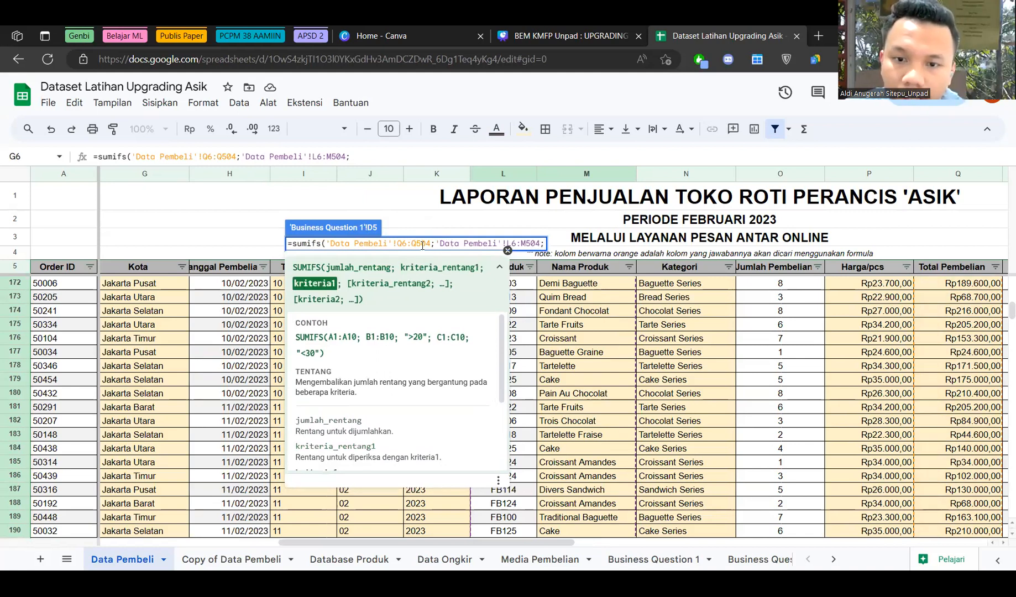
{"action": "left_click", "coordinate": [464, 246]}
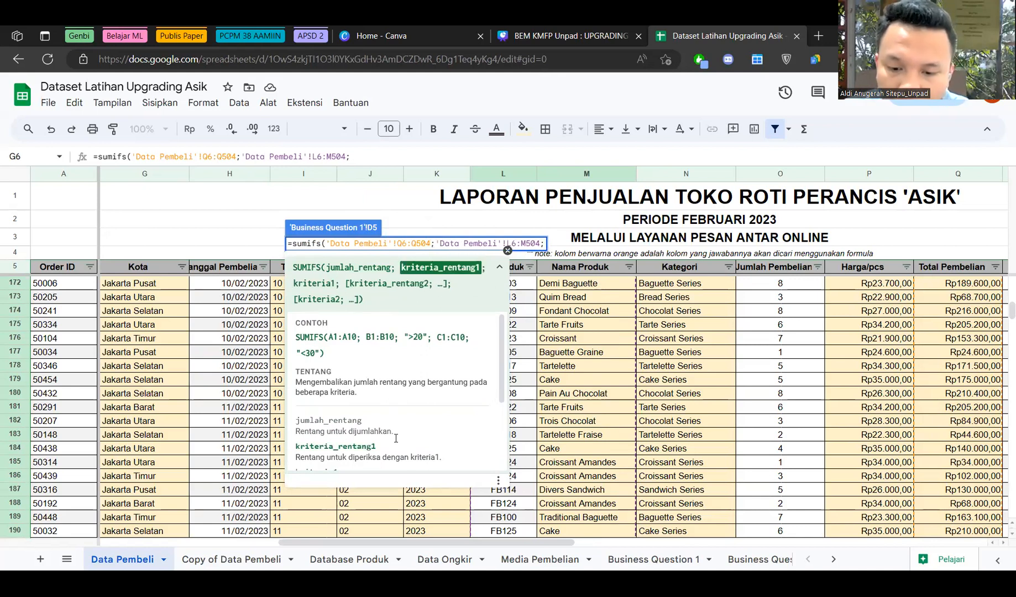
{"action": "key", "text": "End"}
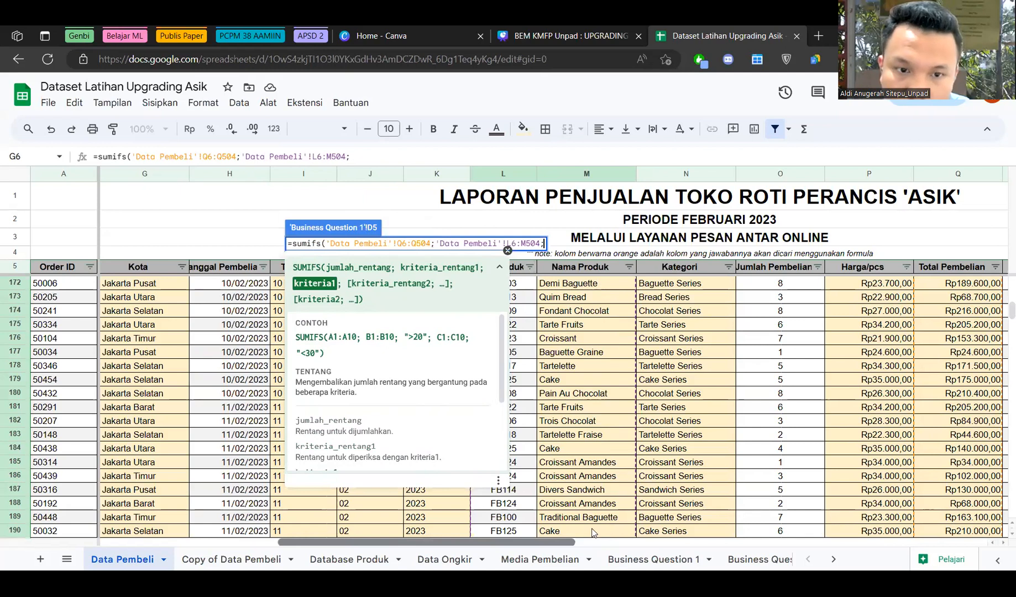
Add the purchase date range 'Data Pembeli'!H6:I504 as the third argument of the SUMIFS formula.
{"action": "scroll", "coordinate": [565, 531], "scroll_direction": "right", "scroll_amount": 3}
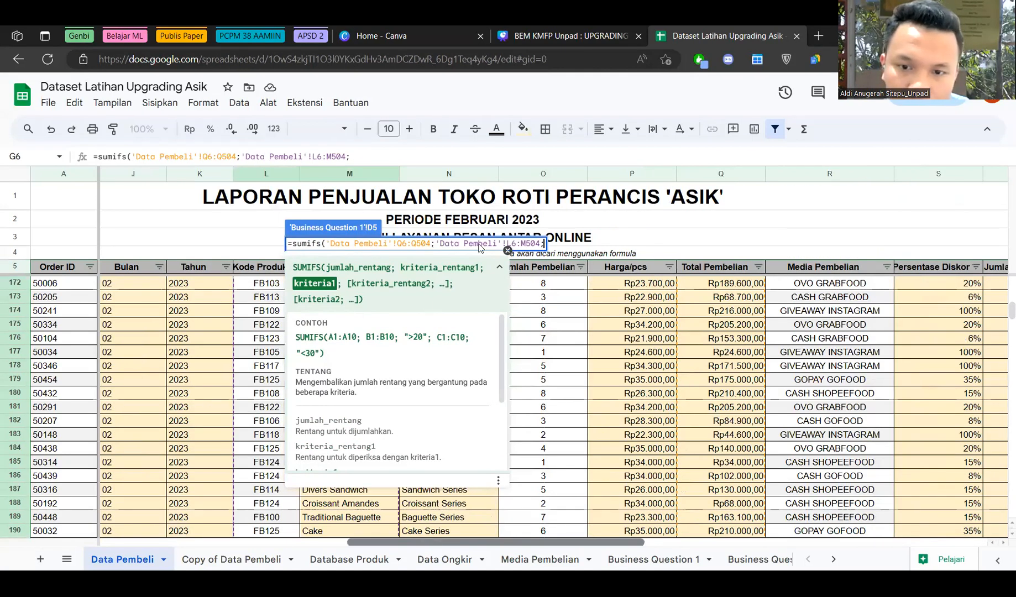
{"action": "scroll", "coordinate": [625, 279], "scroll_direction": "left", "scroll_amount": 2}
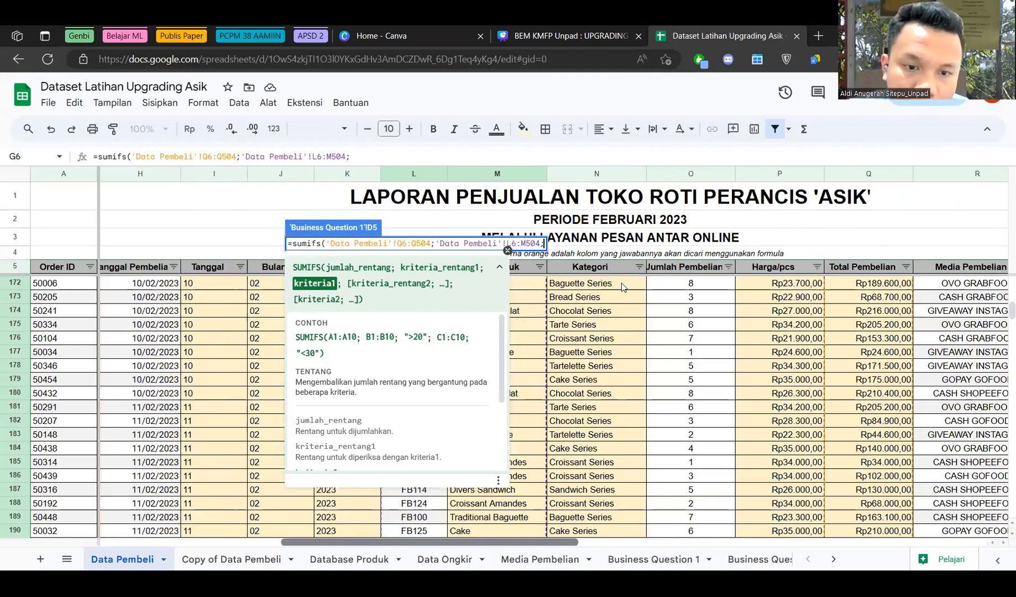
{"action": "scroll", "coordinate": [624, 308], "scroll_direction": "left", "scroll_amount": 4}
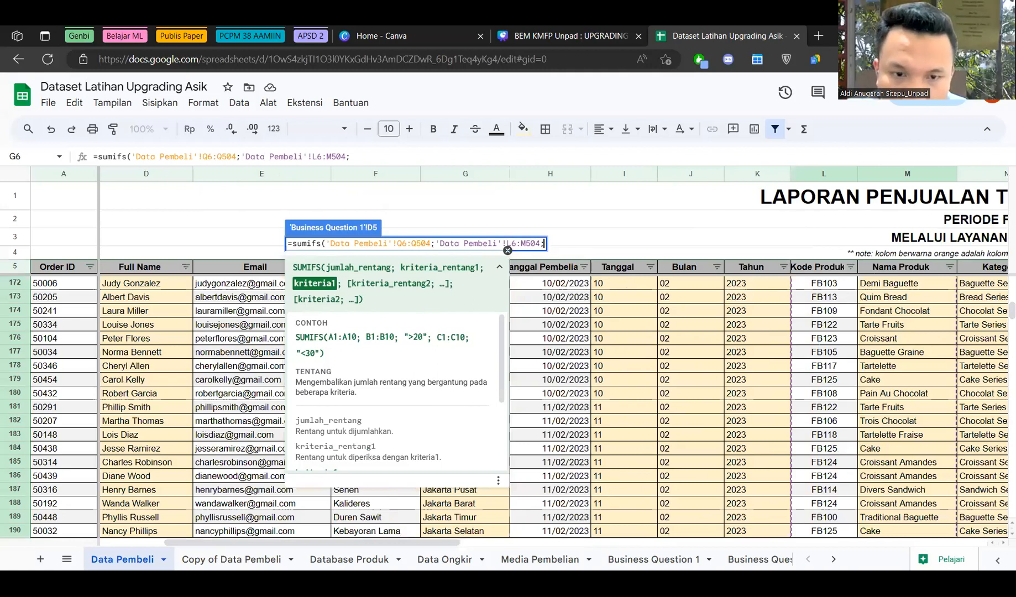
{"action": "scroll", "coordinate": [643, 244], "scroll_direction": "up", "scroll_amount": 15}
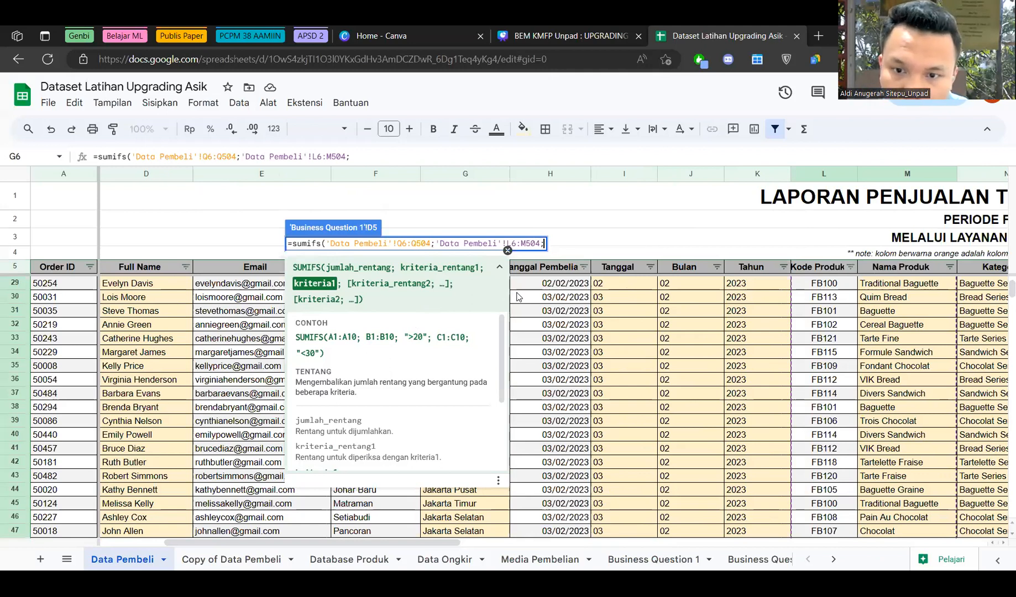
{"action": "left_click_drag", "start_coordinate": [519, 294], "coordinate": [624, 531]}
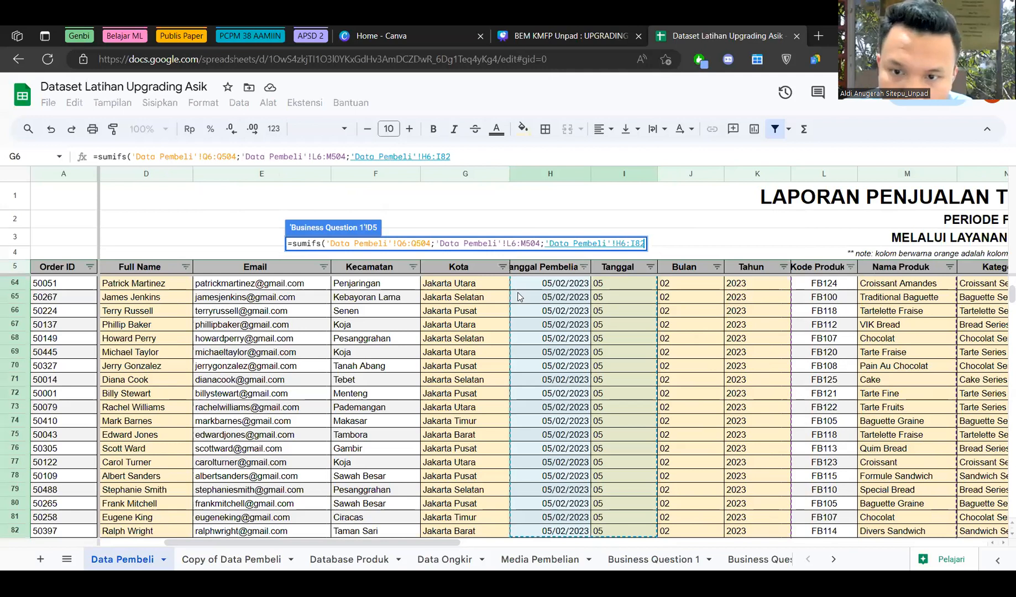
{"action": "left_click_drag", "start_coordinate": [513, 275], "coordinate": [409, 269]}
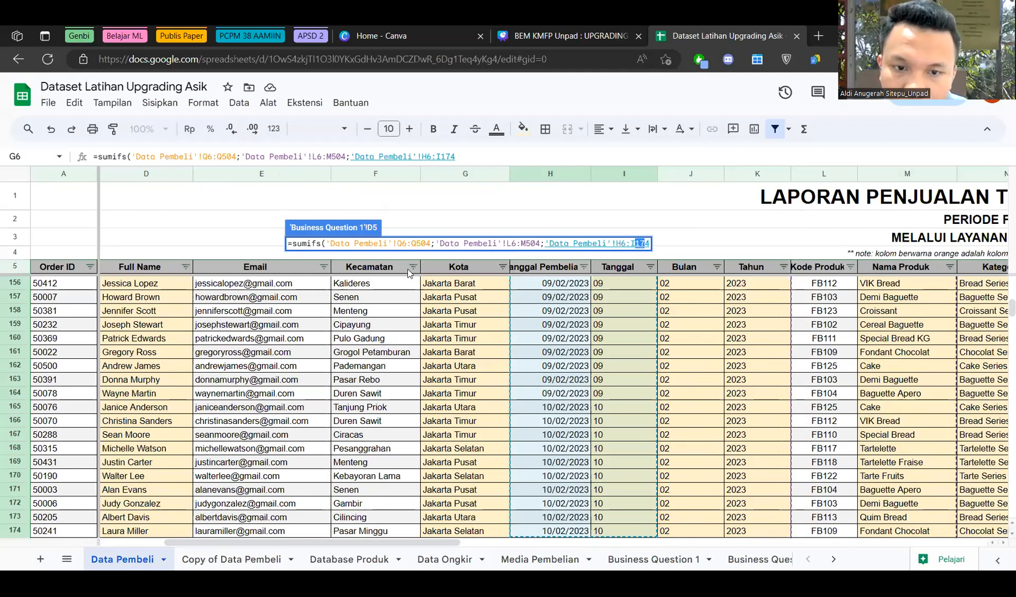
{"action": "type", "text": "504;"}
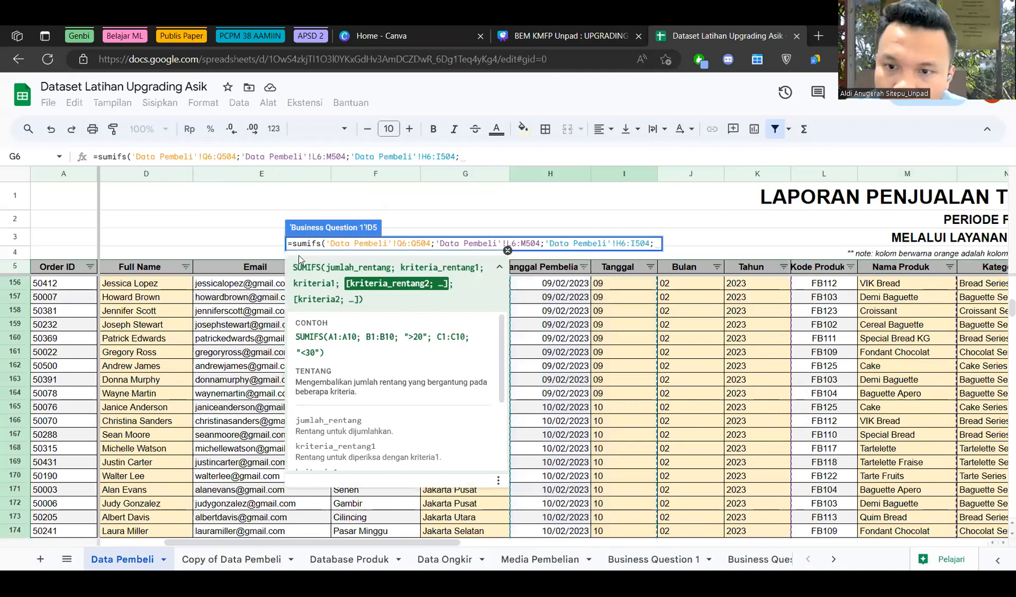
{"action": "type", "text": ";"}
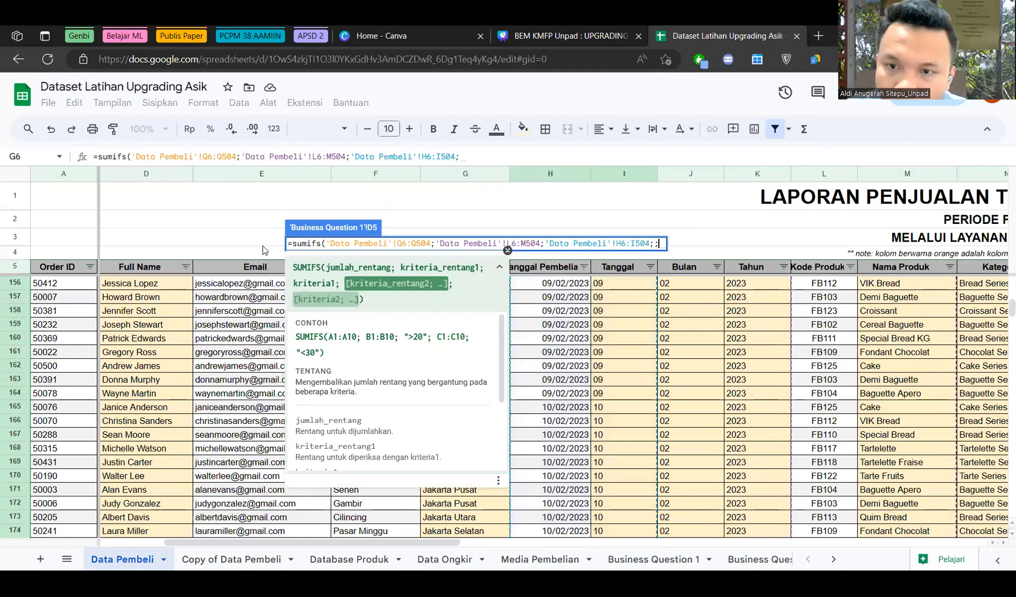
{"action": "key", "text": "BackSpace"}
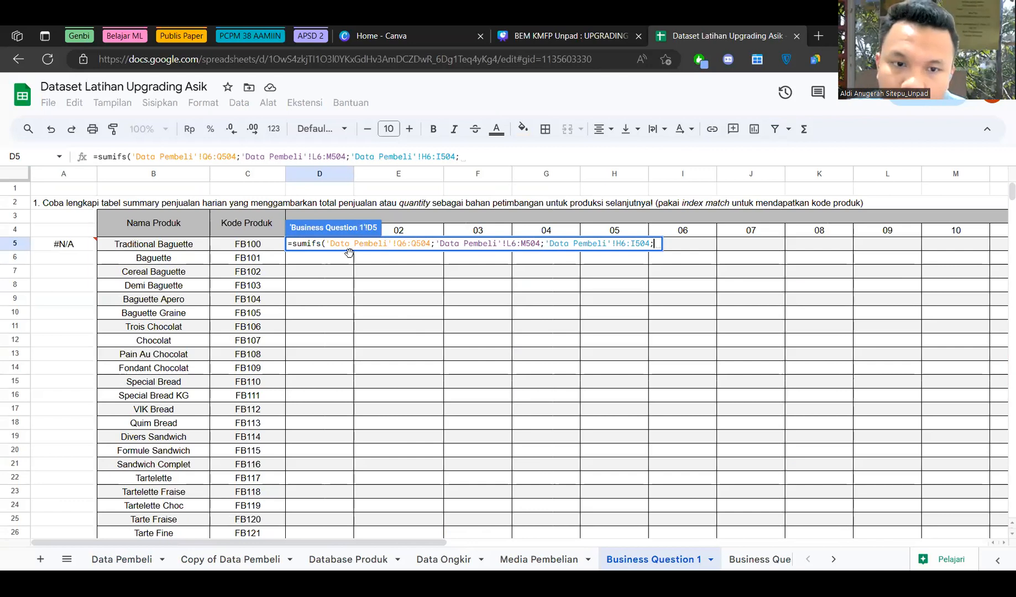
Add the day header D4 on the Business Question 1 sheet as the last SUMIFS argument and enter the formula in D5.
{"action": "key", "text": "Up"}
{"action": "key", "text": "Up"}
{"action": "key", "text": "Down"}
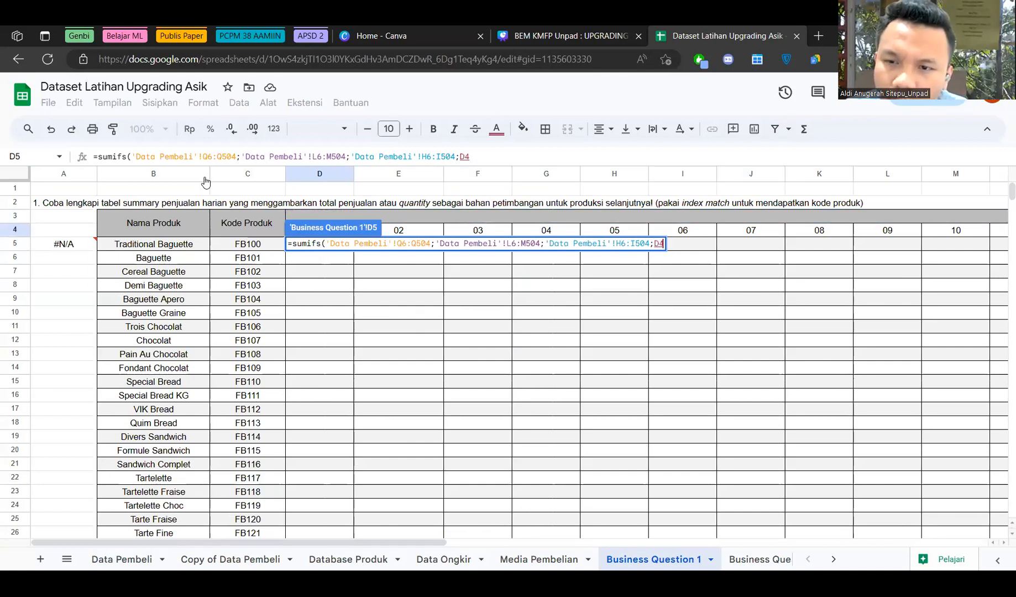
{"action": "key", "text": "Return"}
Change the first criteria range in D5's SUMIFS formula to 'Data Pembeli'!M6:M504 and enter it again.
{"action": "double_click", "coordinate": [343, 244]}
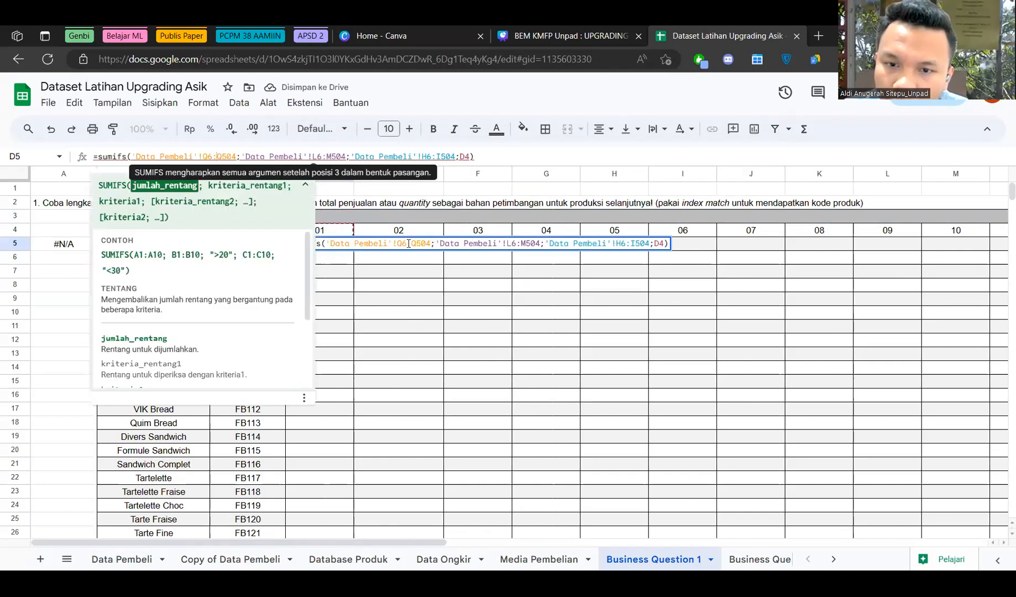
{"action": "left_click", "coordinate": [430, 243]}
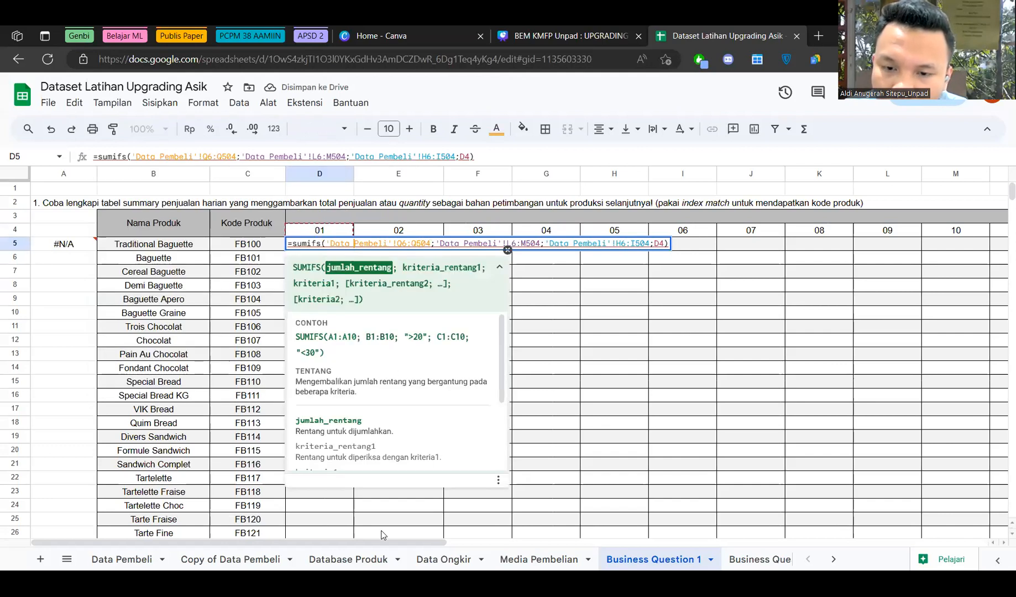
{"action": "double_click", "coordinate": [466, 242]}
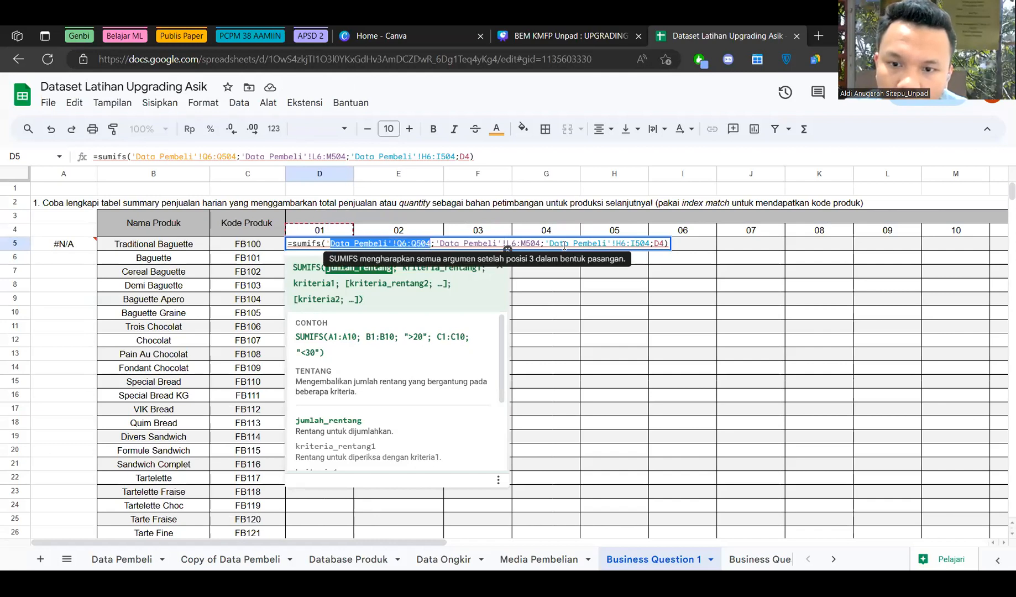
{"action": "left_click", "coordinate": [641, 243]}
{"action": "left_click", "coordinate": [626, 244]}
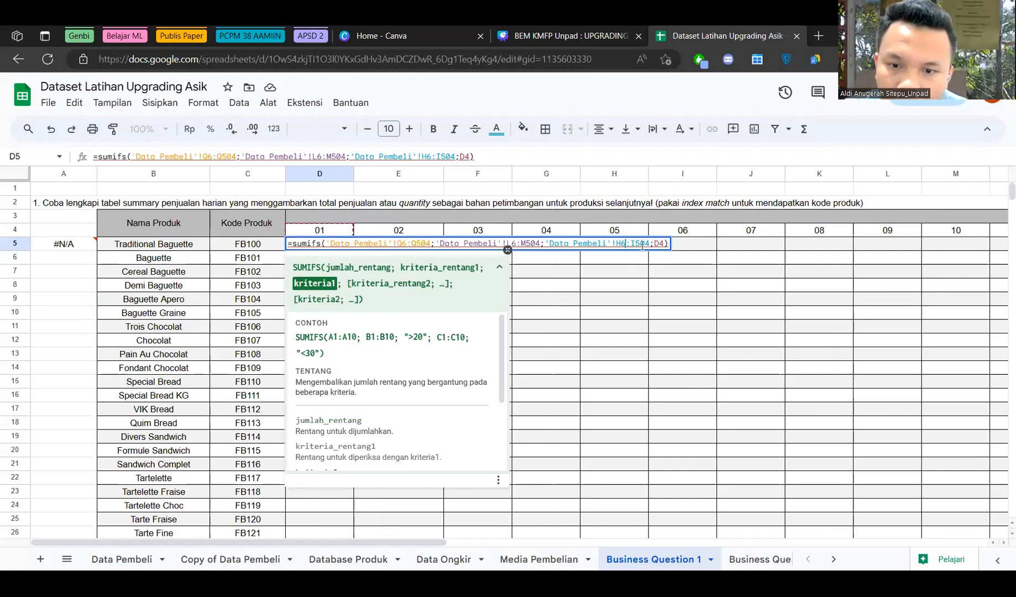
{"action": "left_click", "coordinate": [663, 243]}
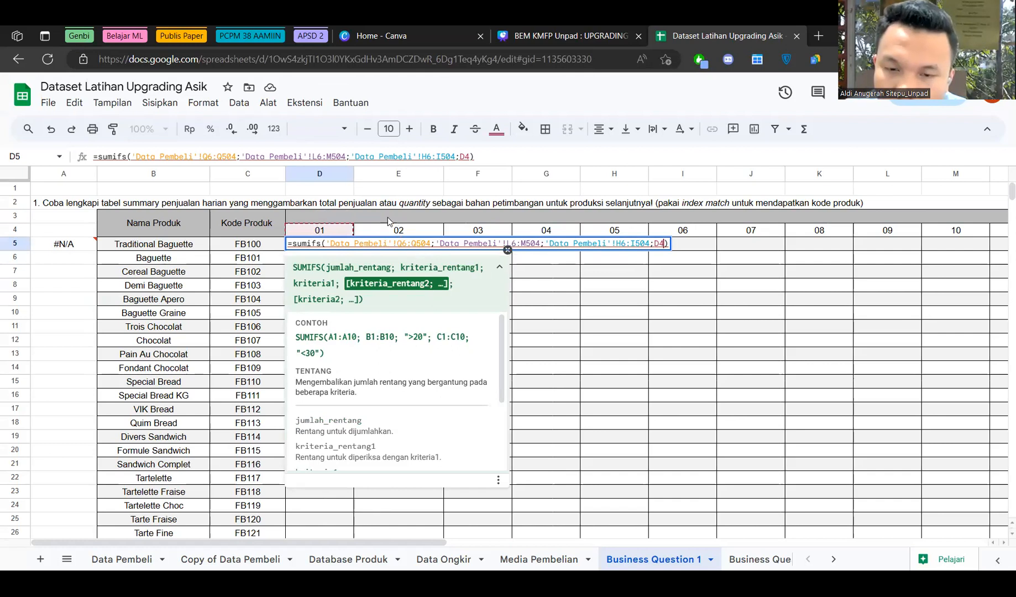
{"action": "left_click", "coordinate": [397, 243]}
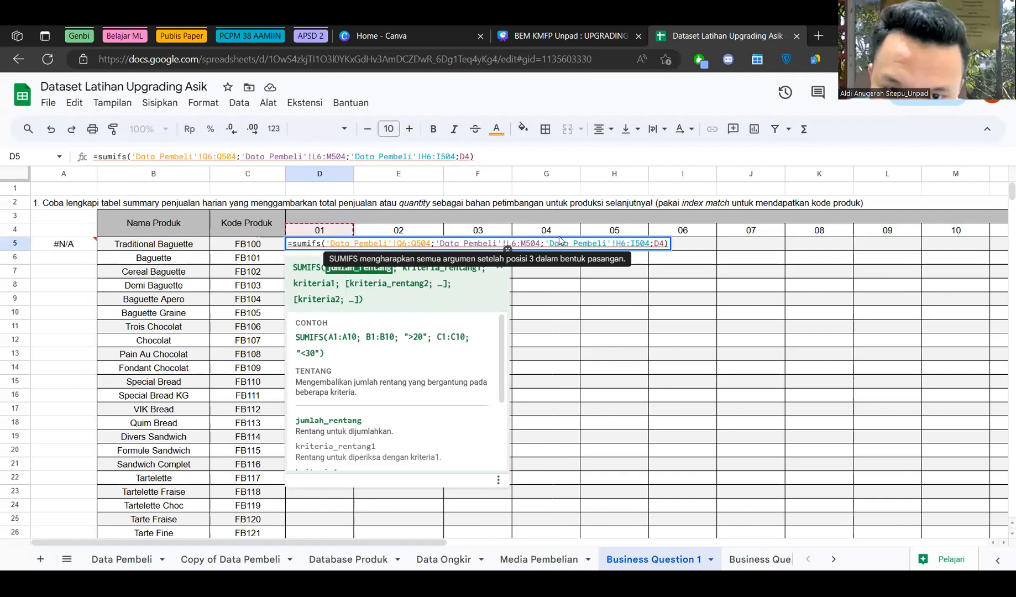
{"action": "key", "text": "Return"}
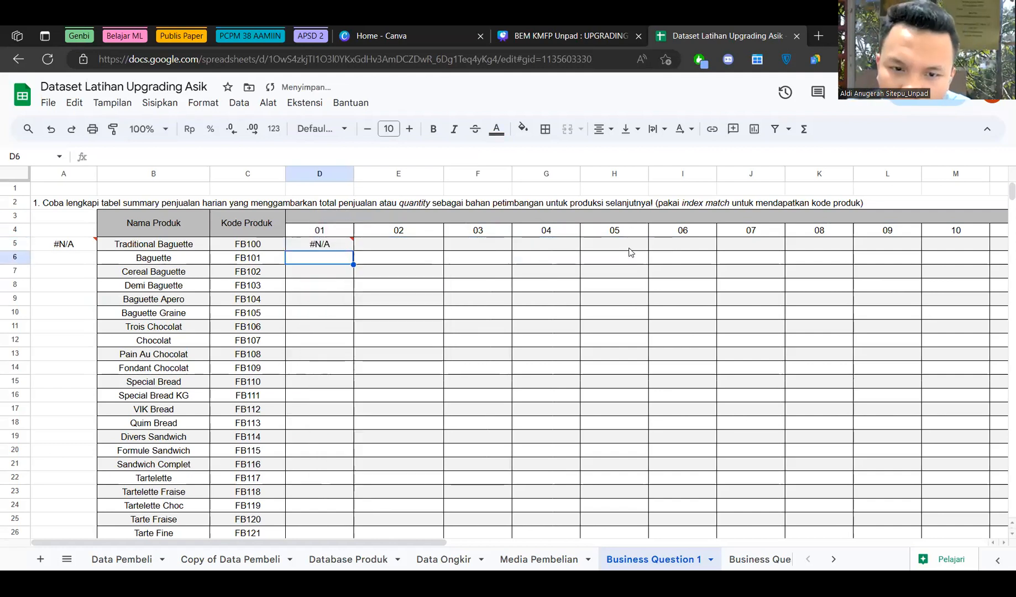
Change the date range in D5's SUMIFS formula to 'Data Pembeli'!I6:I504 and enter the formula.
{"action": "key", "text": "Up"}
{"action": "key", "text": "Return"}
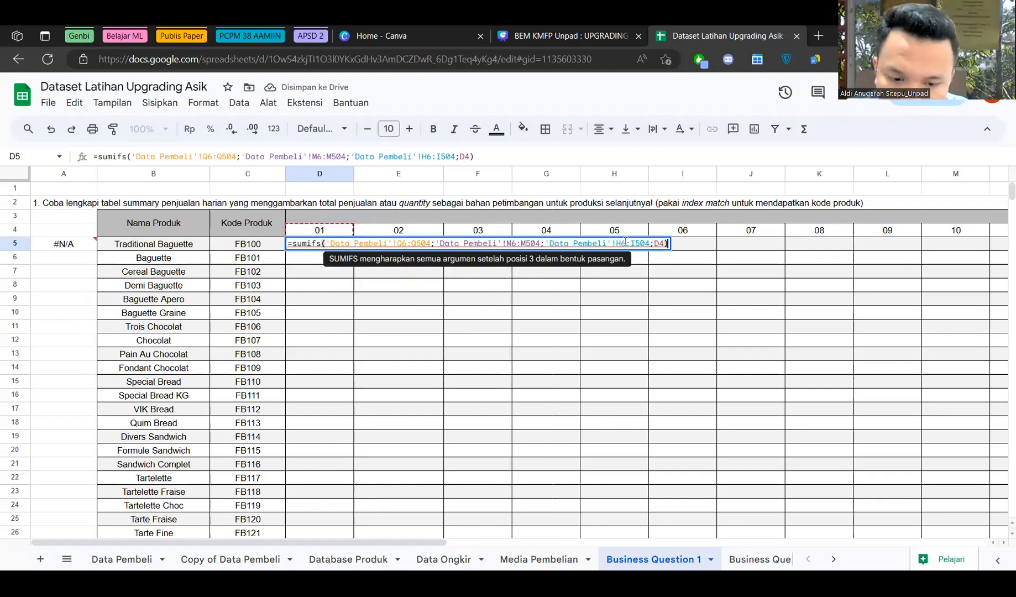
{"action": "left_click", "coordinate": [626, 244]}
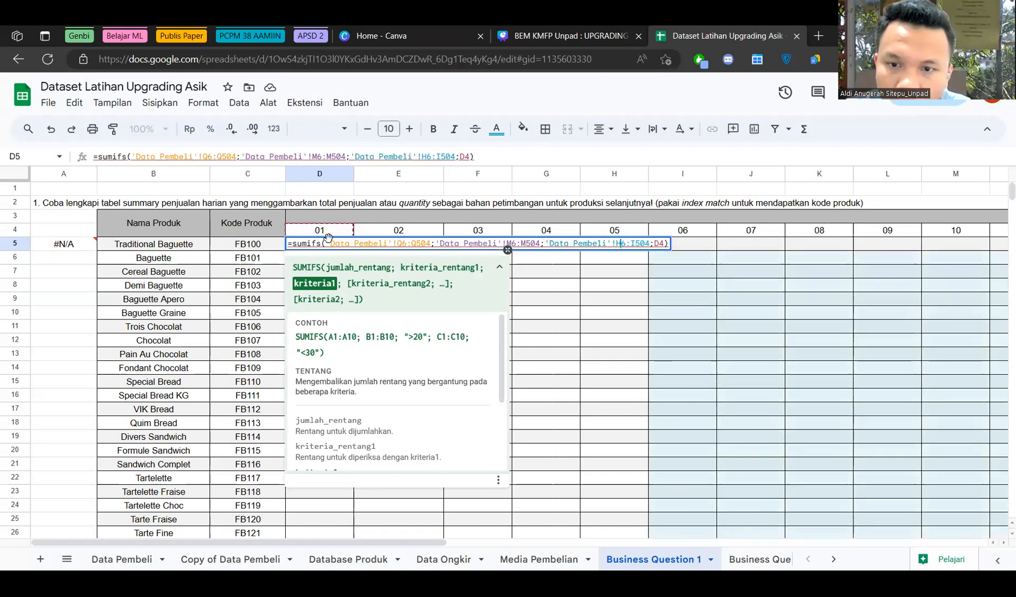
{"action": "key", "text": "BackSpace"}
{"action": "type", "text": "I"}
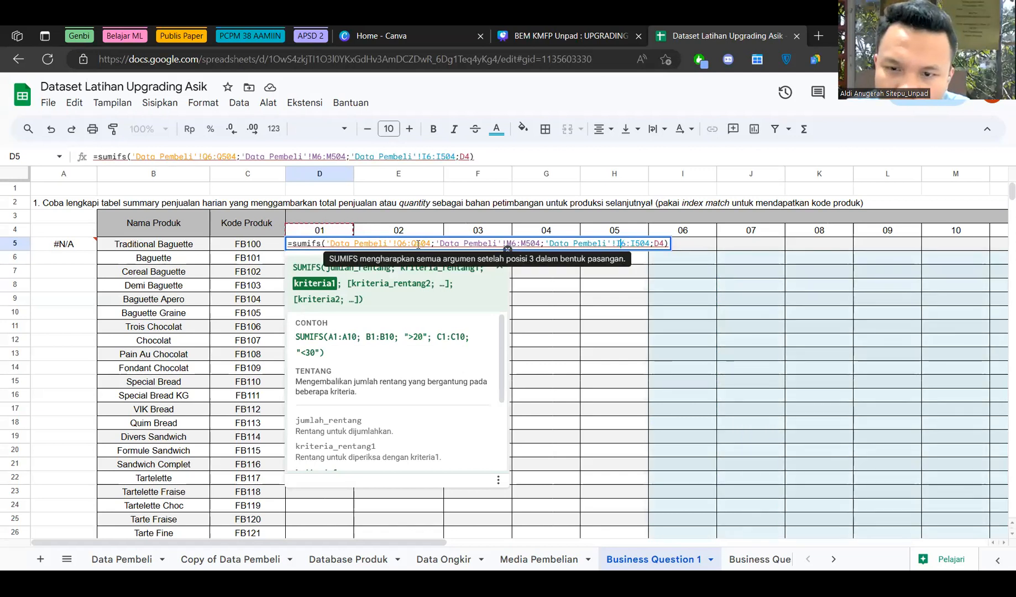
{"action": "key", "text": "Return"}
{"action": "key", "text": "Up"}
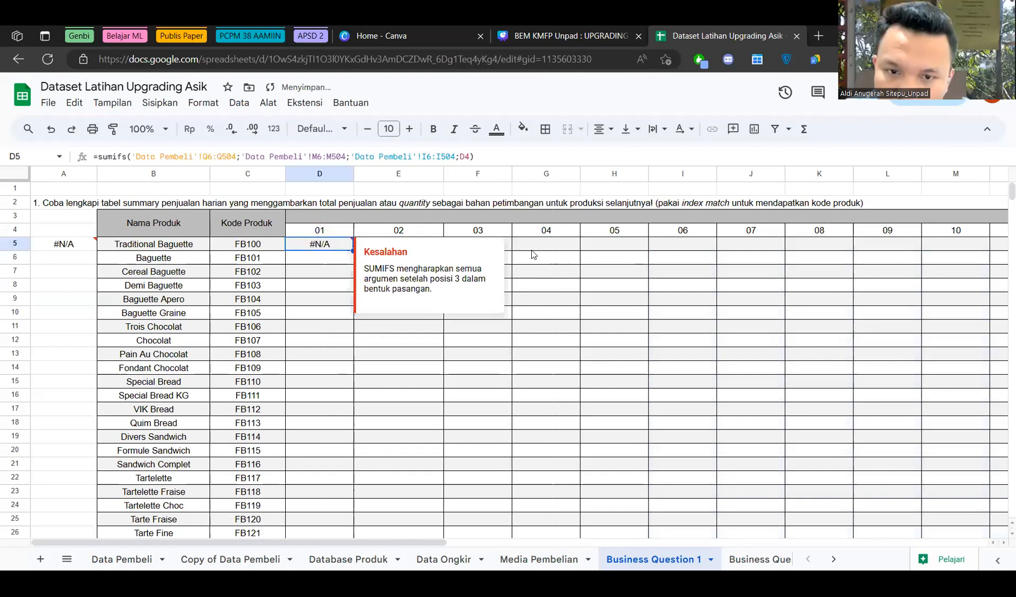
{"action": "key", "text": "F2"}
{"action": "left_click", "coordinate": [622, 248]}
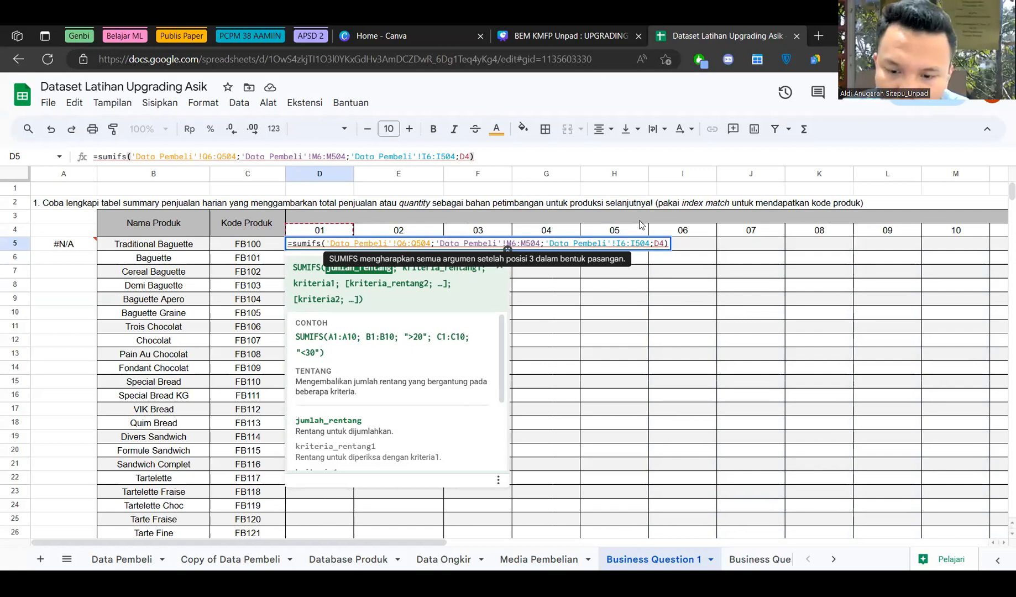
{"action": "type", "text": "B"}
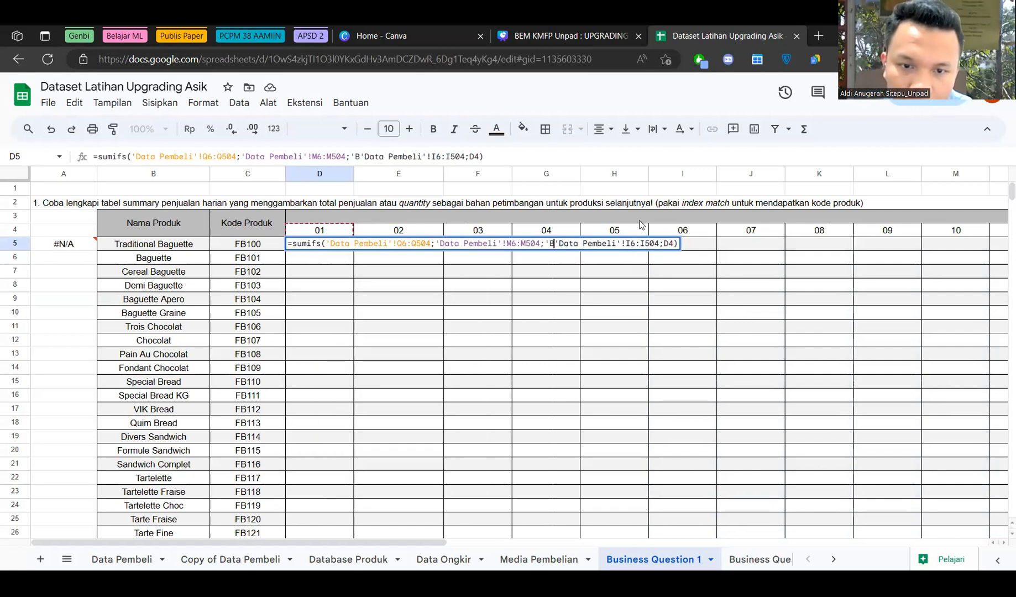
{"action": "key", "text": "Delete"}
{"action": "key", "text": "BackSpace"}
{"action": "key", "text": "BackSpace"}
{"action": "type", "text": "B5"}
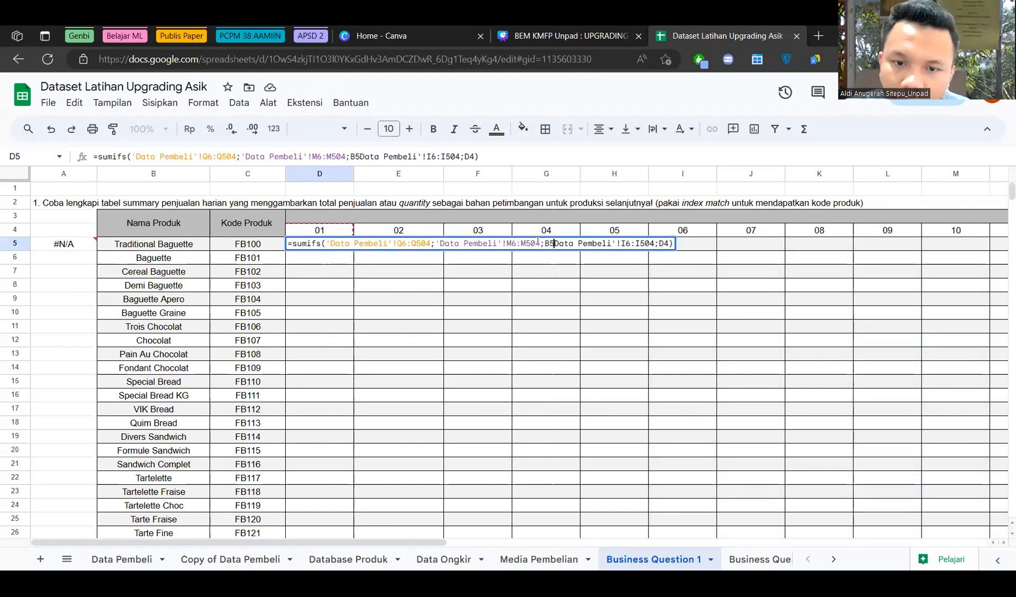
{"action": "key", "text": "Escape"}
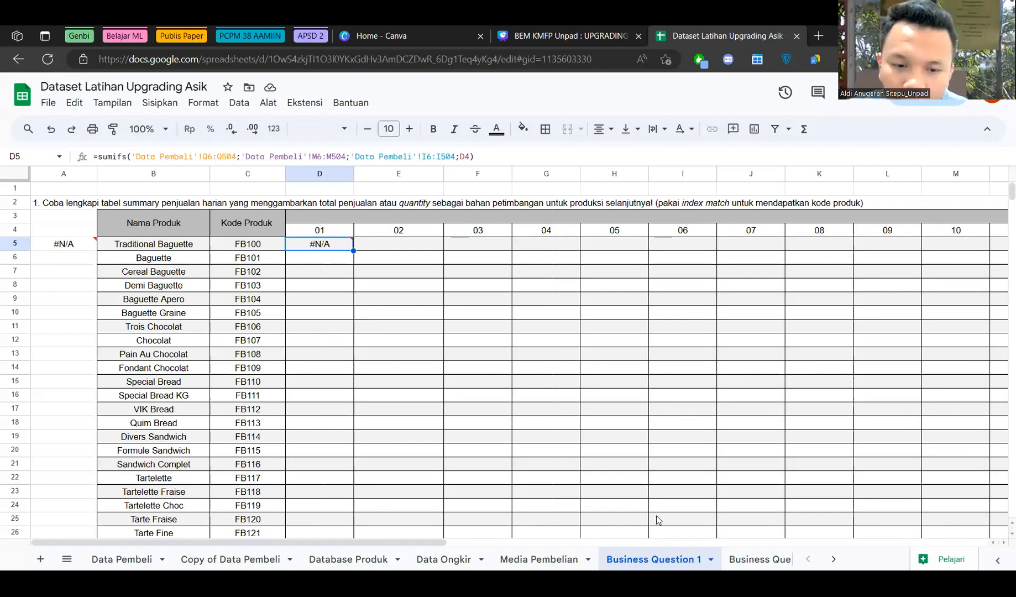
Make the D4 day header reference in D5's SUMIFS formula absolute as $D$4 and enter the formula.
{"action": "double_click", "coordinate": [320, 244]}
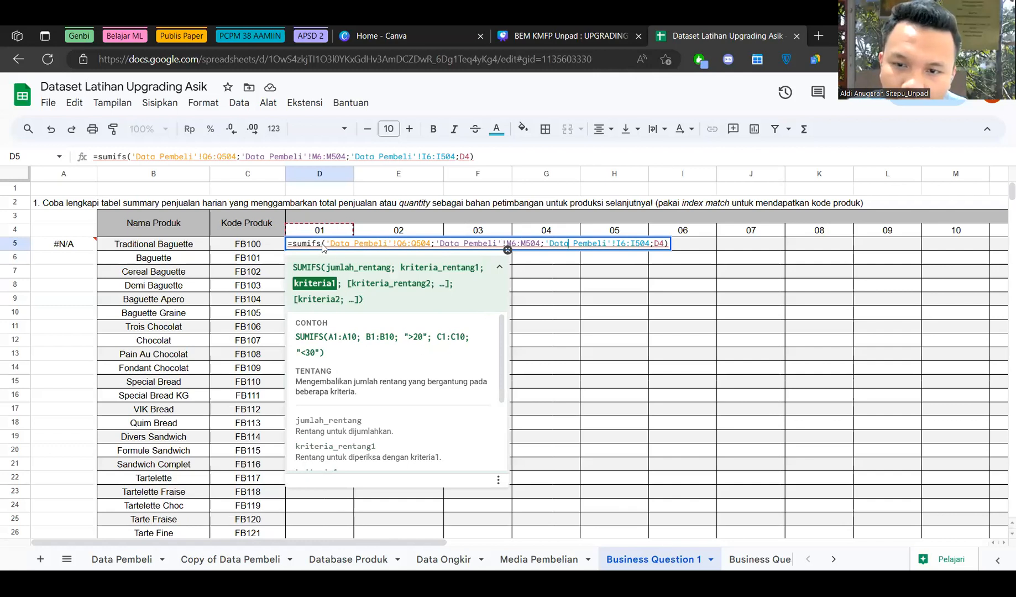
{"action": "key", "text": "Escape"}
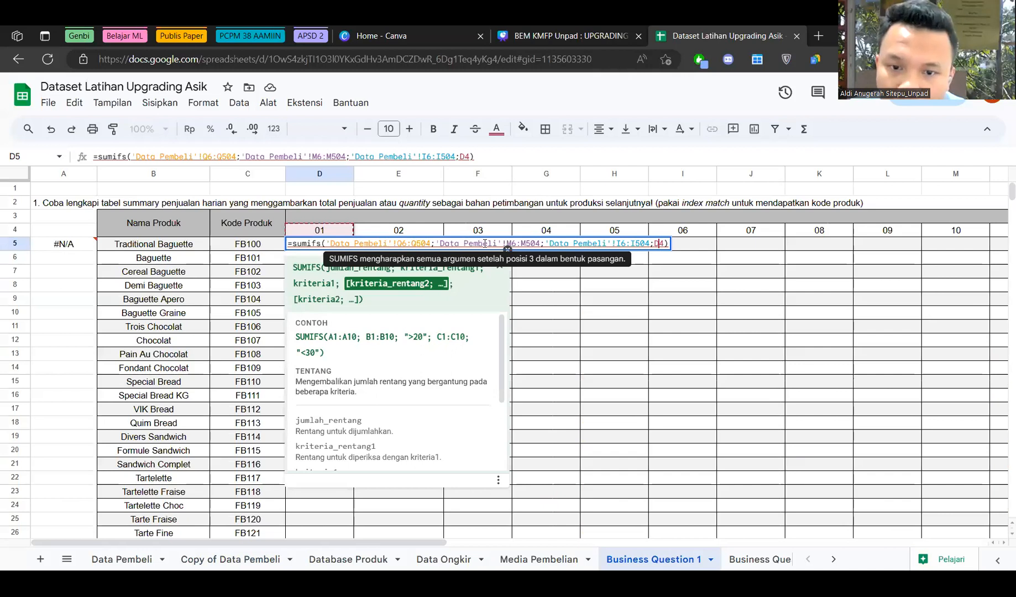
{"action": "left_click", "coordinate": [485, 244]}
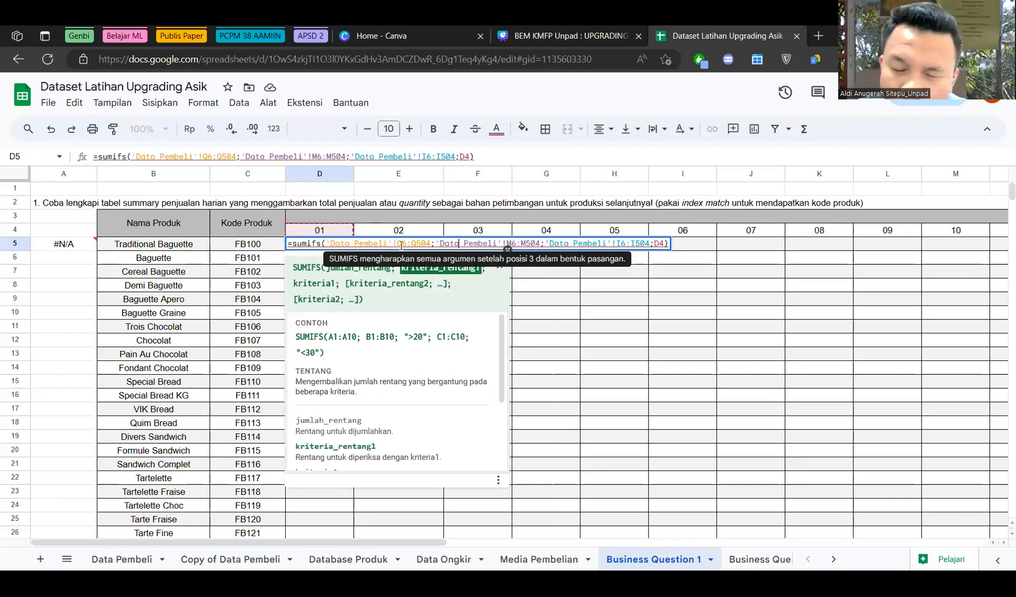
{"action": "left_click", "coordinate": [663, 244]}
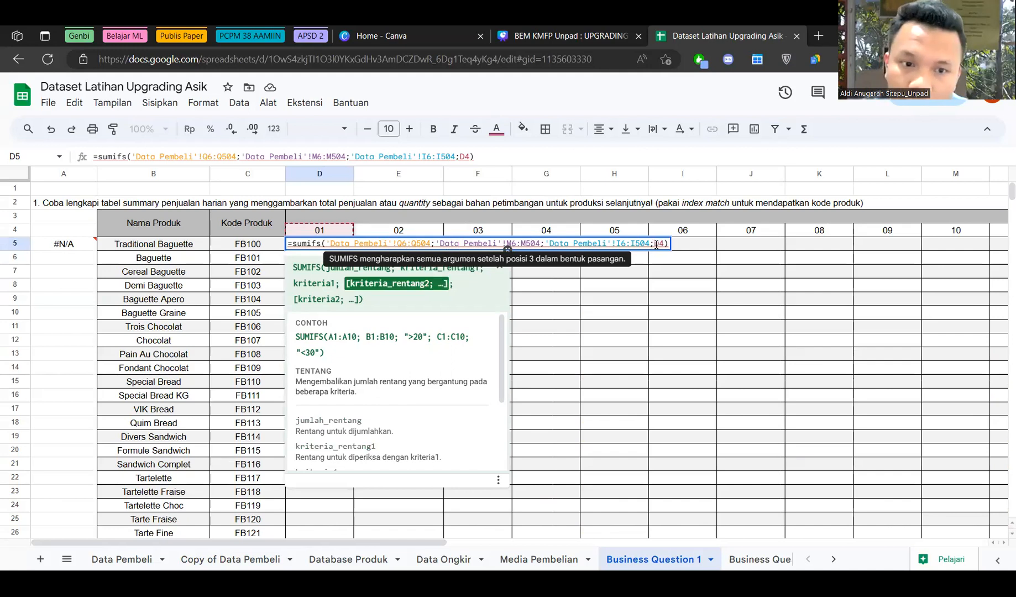
{"action": "left_click", "coordinate": [656, 244]}
{"action": "key", "text": "F4"}
{"action": "key", "text": "Return"}
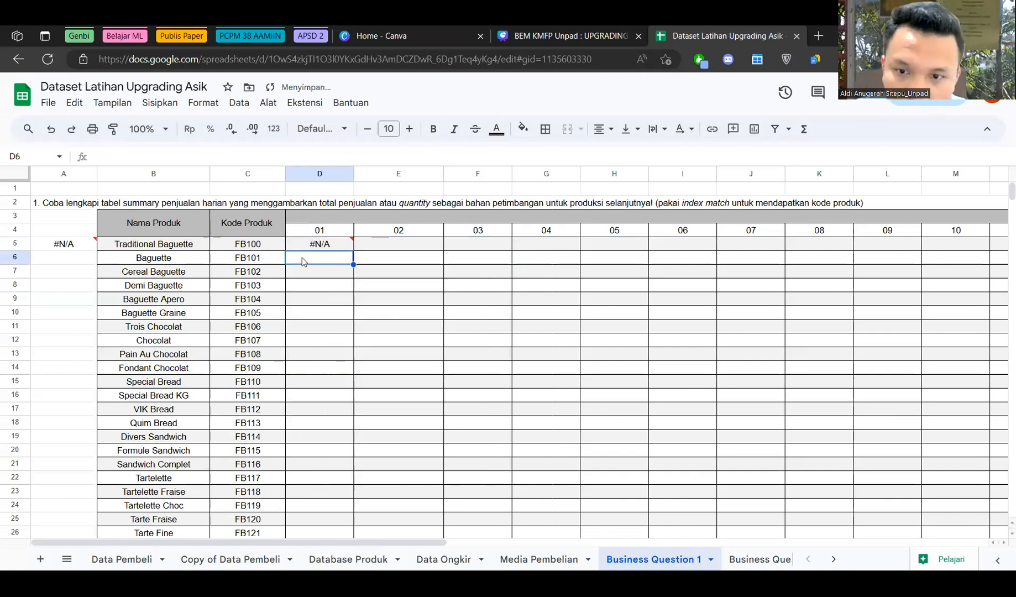
Make the sum range in D5's SUMIFS formula absolute as 'Data Pembeli'!$Q$6:$Q$504.
{"action": "left_click", "coordinate": [312, 246]}
{"action": "double_click", "coordinate": [313, 246]}
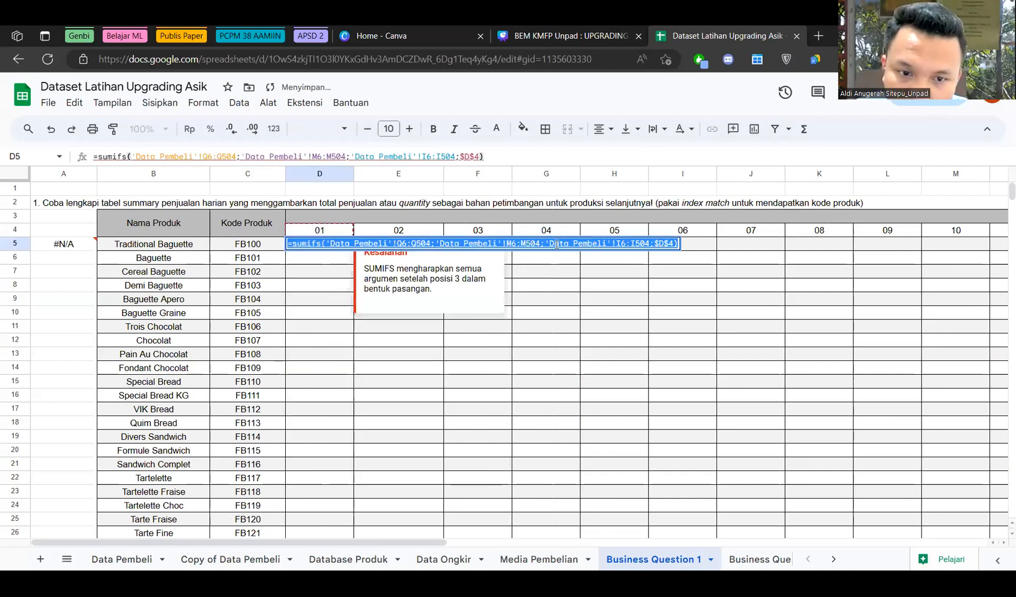
{"action": "left_click", "coordinate": [558, 244]}
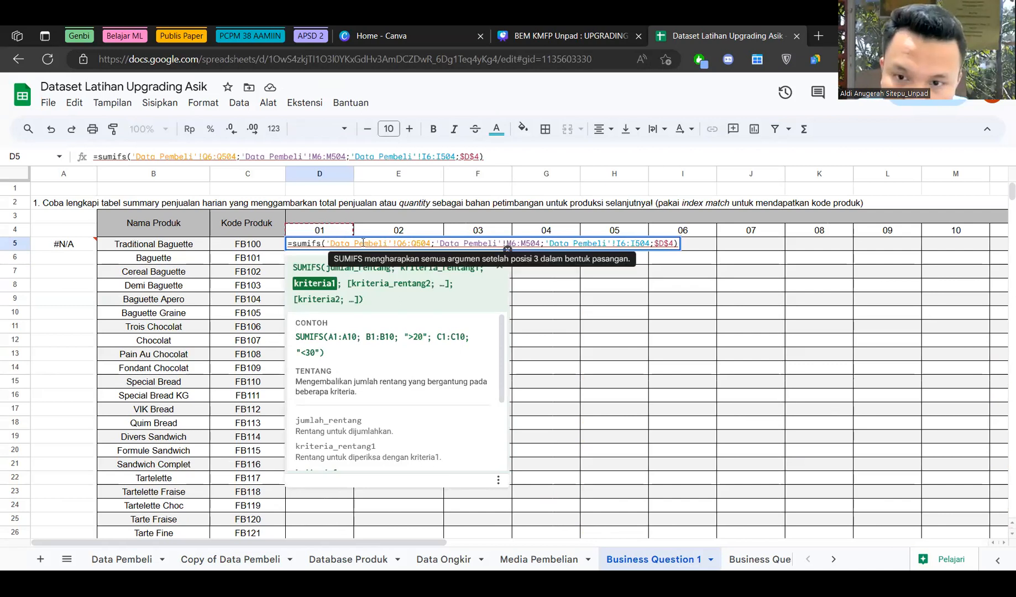
{"action": "left_click", "coordinate": [432, 244]}
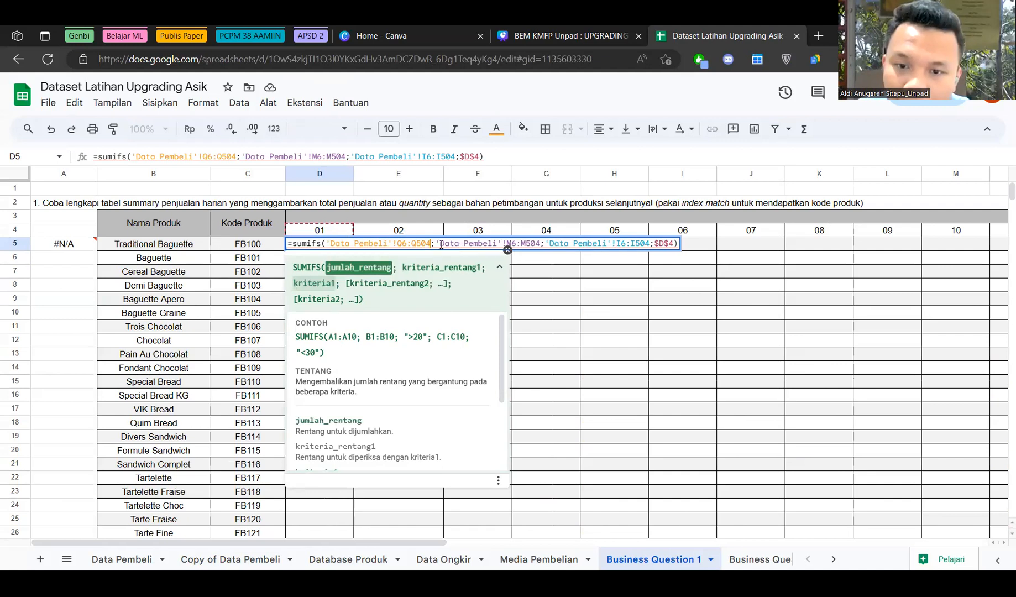
{"action": "key", "text": "F4"}
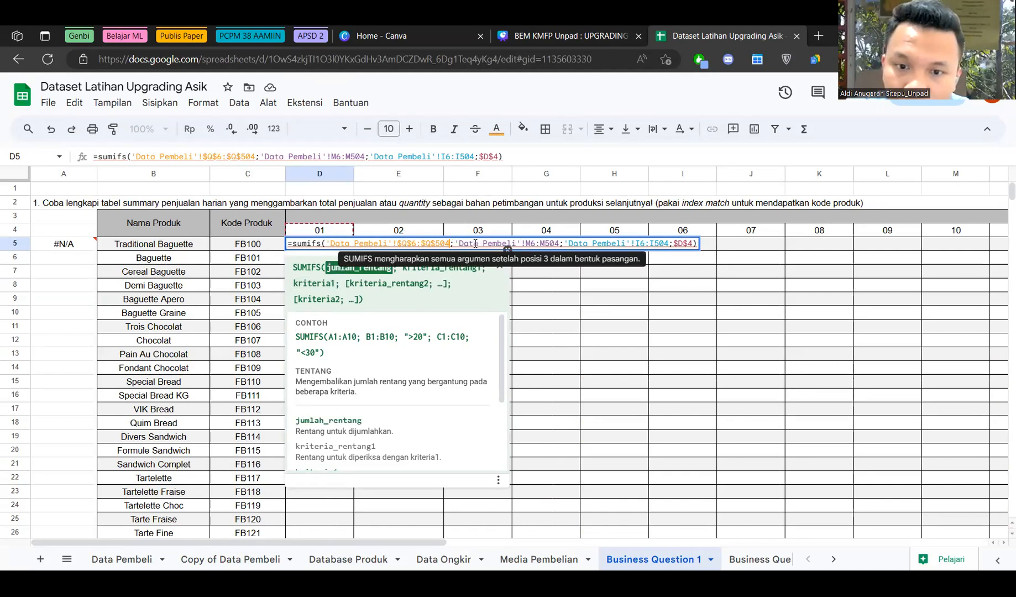
Try to lock the product range M6:M504 in D5's SUMIFS formula with absolute references.
{"action": "left_click", "coordinate": [530, 245]}
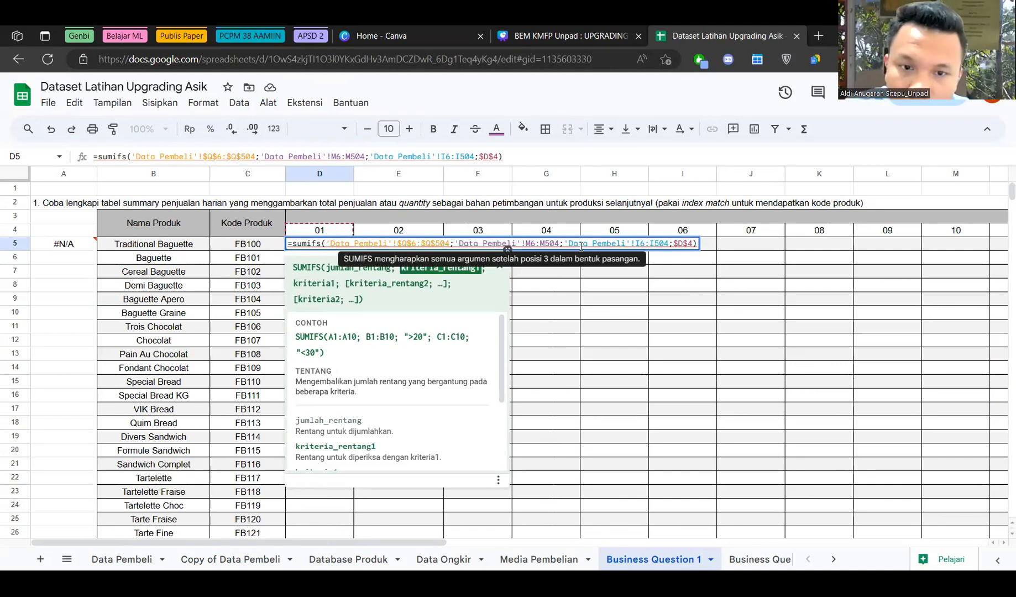
{"action": "key", "text": "F4"}
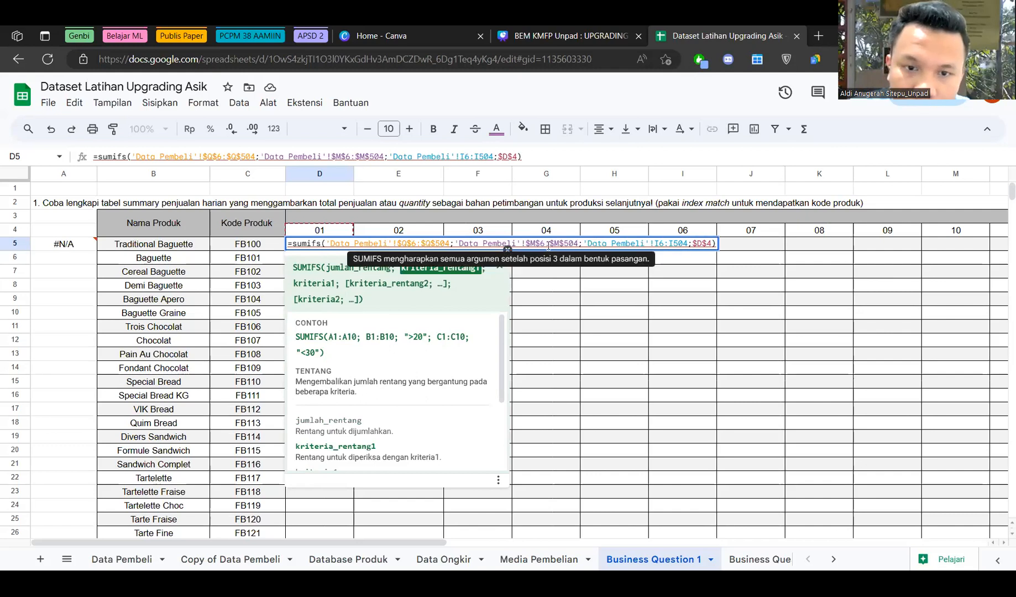
{"action": "key", "text": "F4"}
{"action": "key", "text": "F4"}
{"action": "key", "text": "F4"}
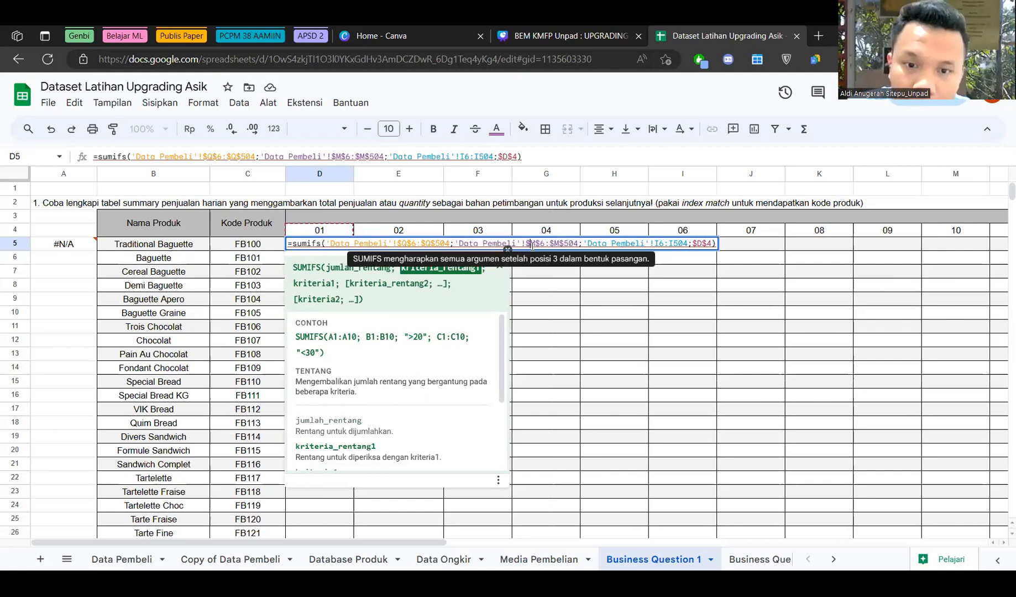
{"action": "key", "text": "Delete"}
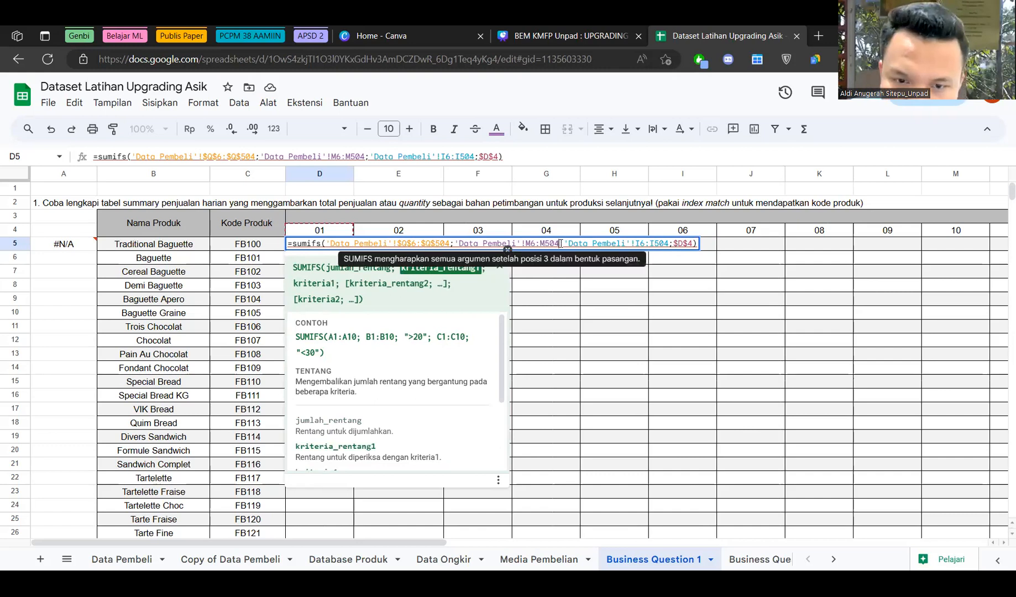
Insert the product name cell B5 as the first criterion in D5's SUMIFS formula, directly after the M6:M504 range.
{"action": "left_click", "coordinate": [567, 244]}
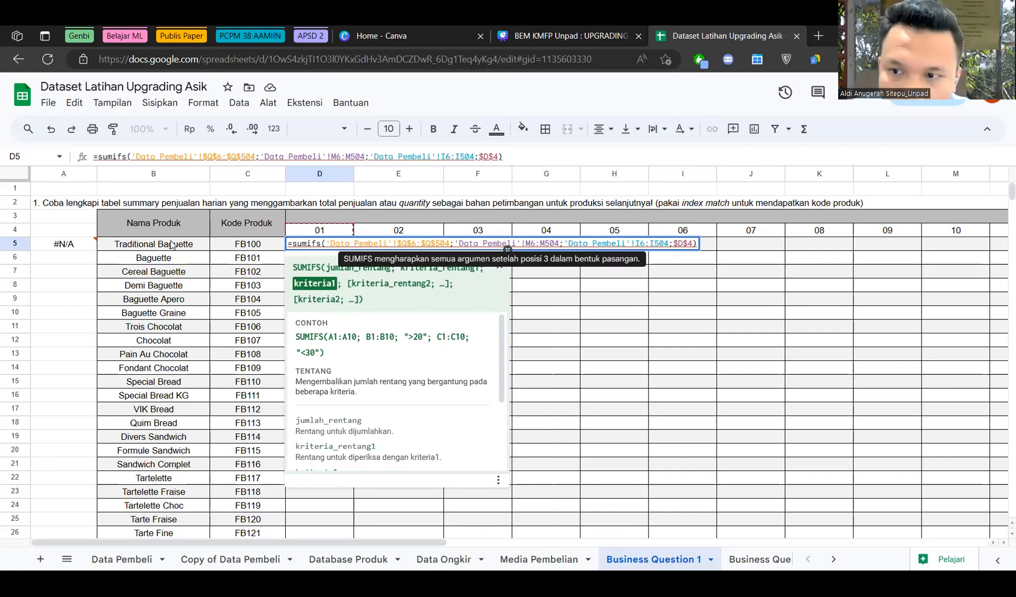
{"action": "key", "text": "Escape"}
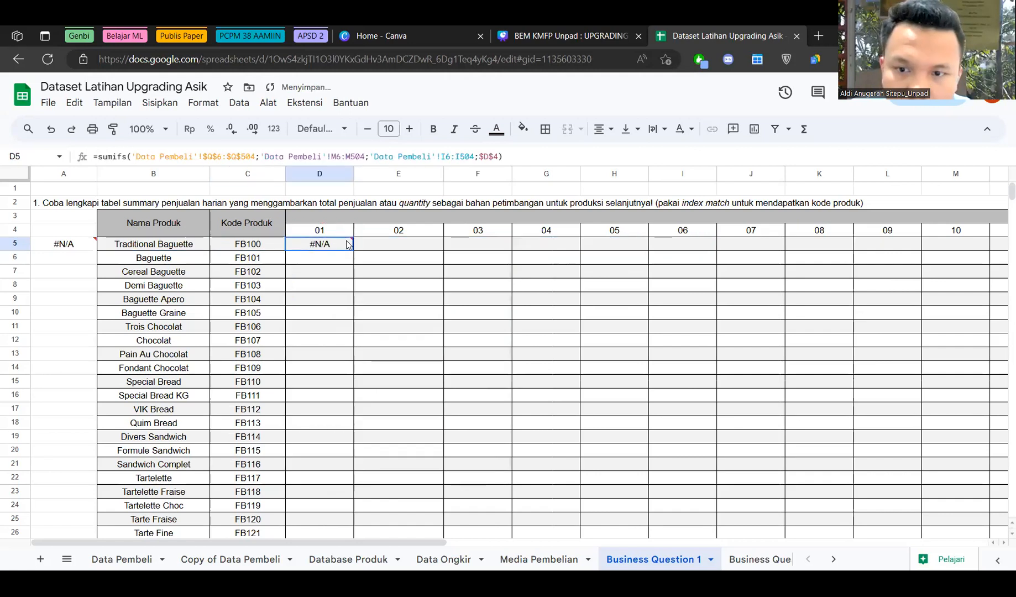
{"action": "key", "text": "F2"}
{"action": "left_click", "coordinate": [563, 244]}
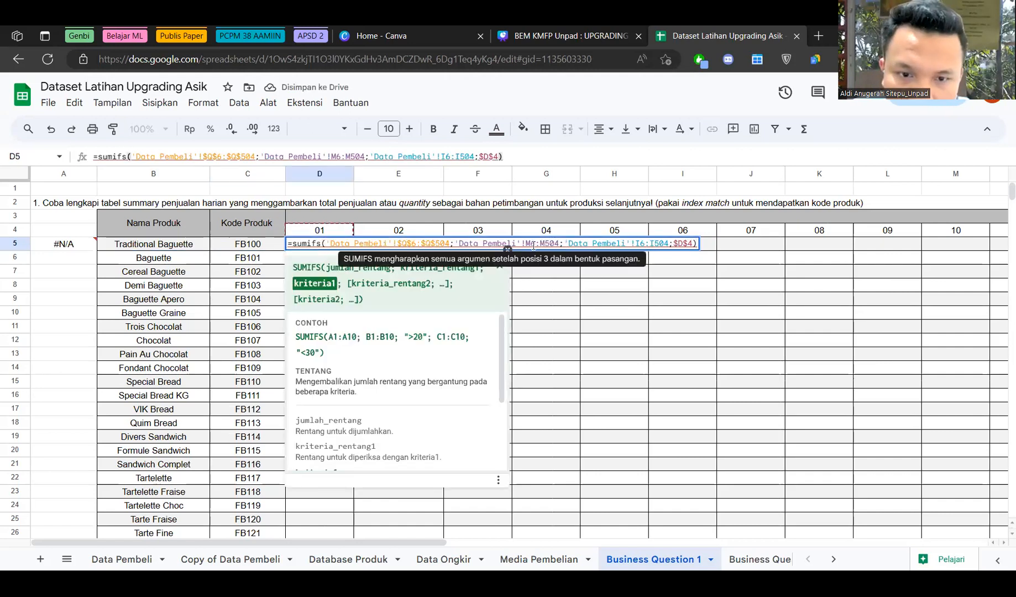
{"action": "type", "text": "B5'"}
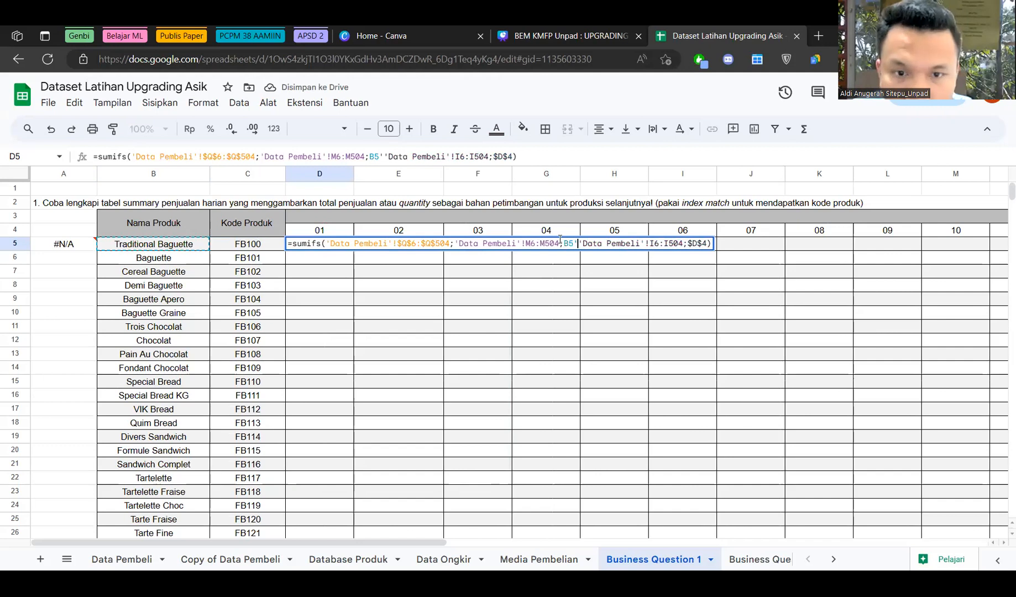
{"action": "key", "text": "BackSpace"}
{"action": "type", "text": ";"}
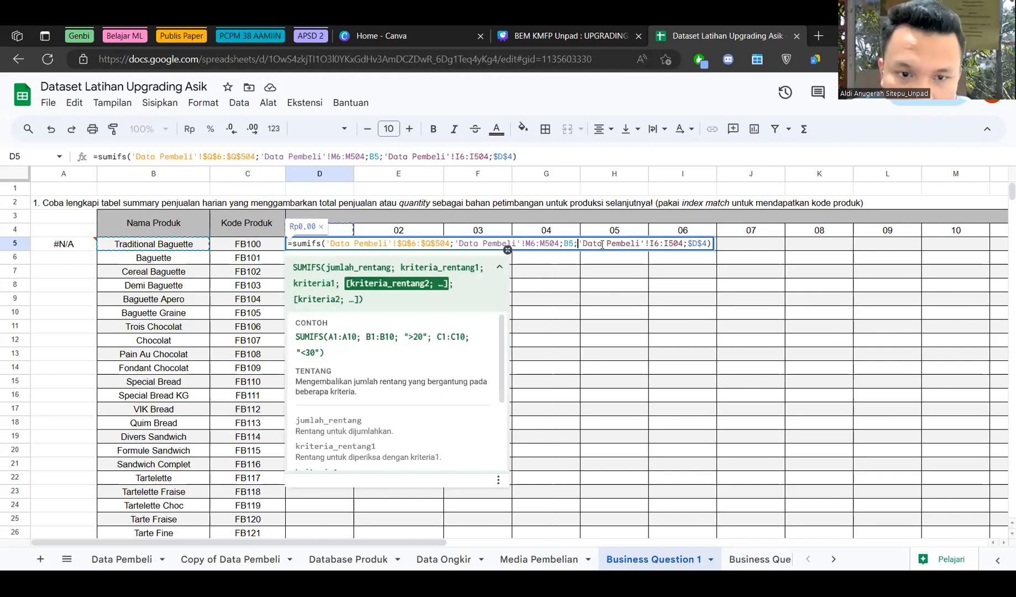
Make the date range in D5's SUMIFS formula absolute as 'Data Pembeli'!$I$6:$I$504 and enter the formula.
{"action": "left_click", "coordinate": [689, 244]}
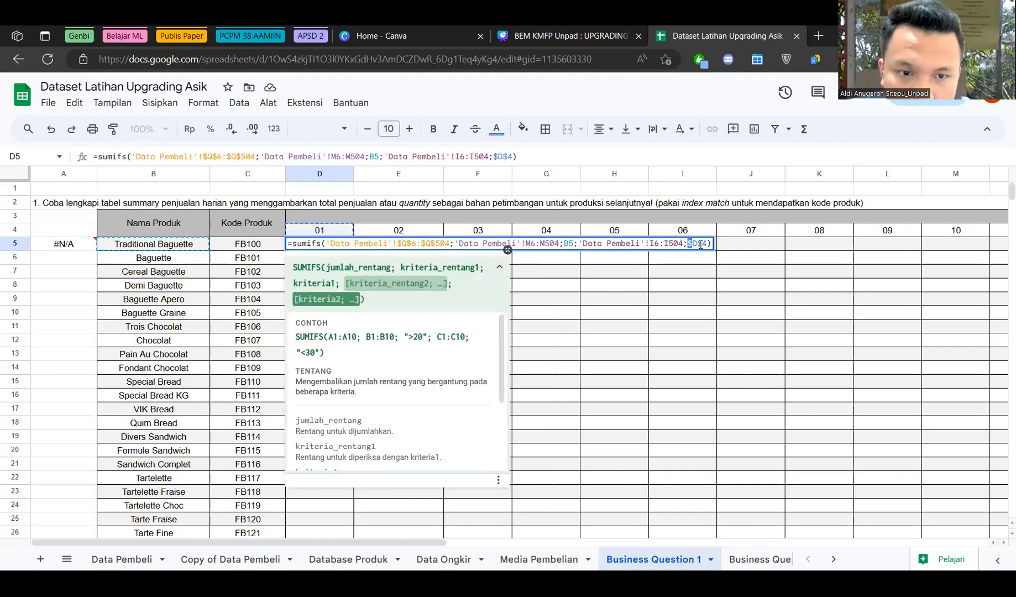
{"action": "left_click", "coordinate": [578, 244]}
{"action": "left_click", "coordinate": [687, 244]}
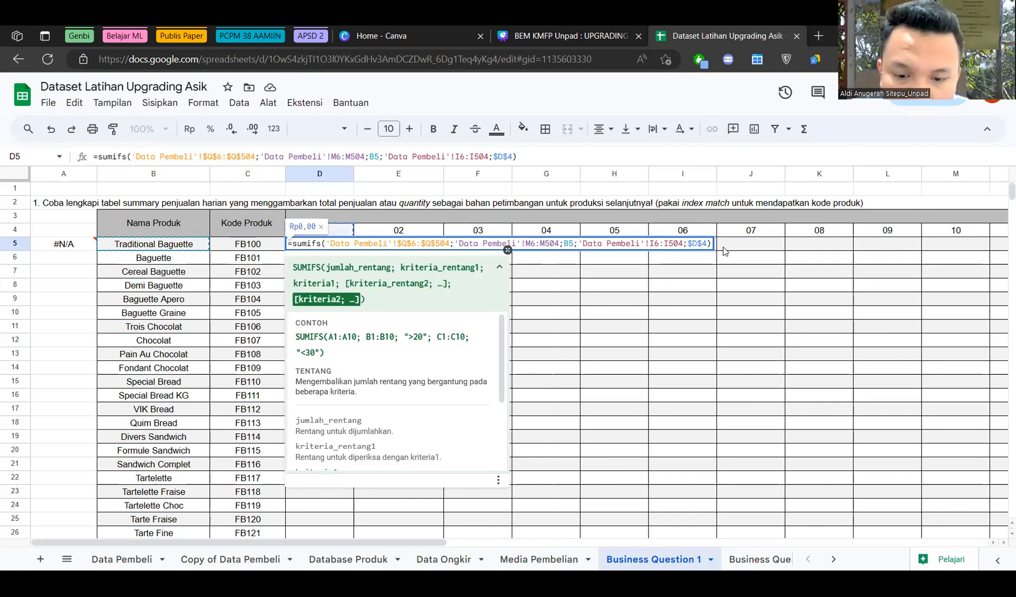
{"action": "left_click", "coordinate": [654, 244]}
{"action": "key", "text": "F4"}
{"action": "left_click", "coordinate": [716, 244]}
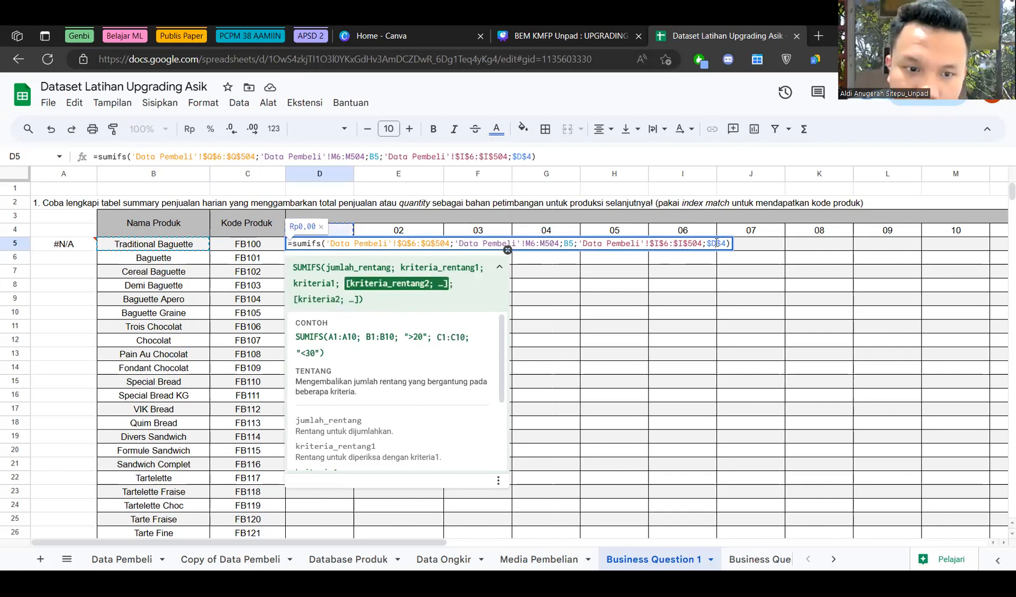
{"action": "key", "text": "Left"}
{"action": "key", "text": "Return"}
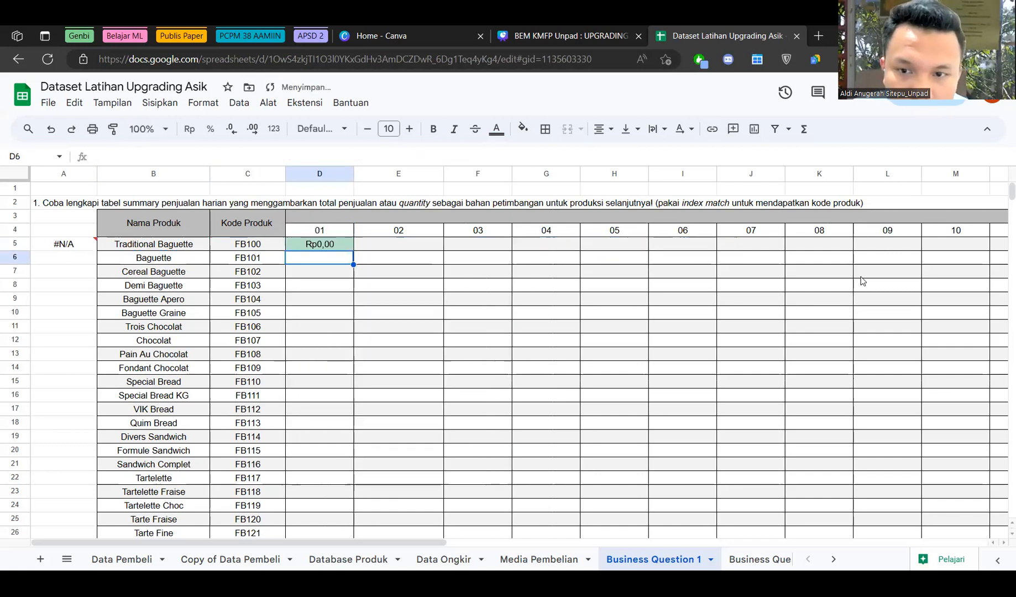
Copy D5's SUMIFS formula down column D for all products and across row 5 through the day 28 column AE.
{"action": "left_click", "coordinate": [318, 232]}
{"action": "left_click", "coordinate": [332, 244]}
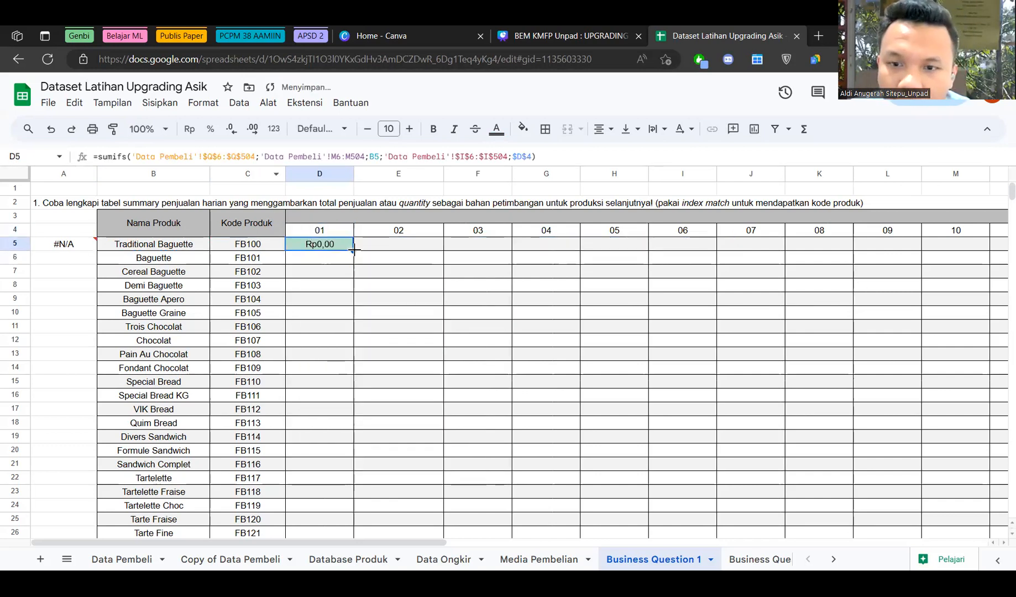
{"action": "double_click", "coordinate": [353, 250]}
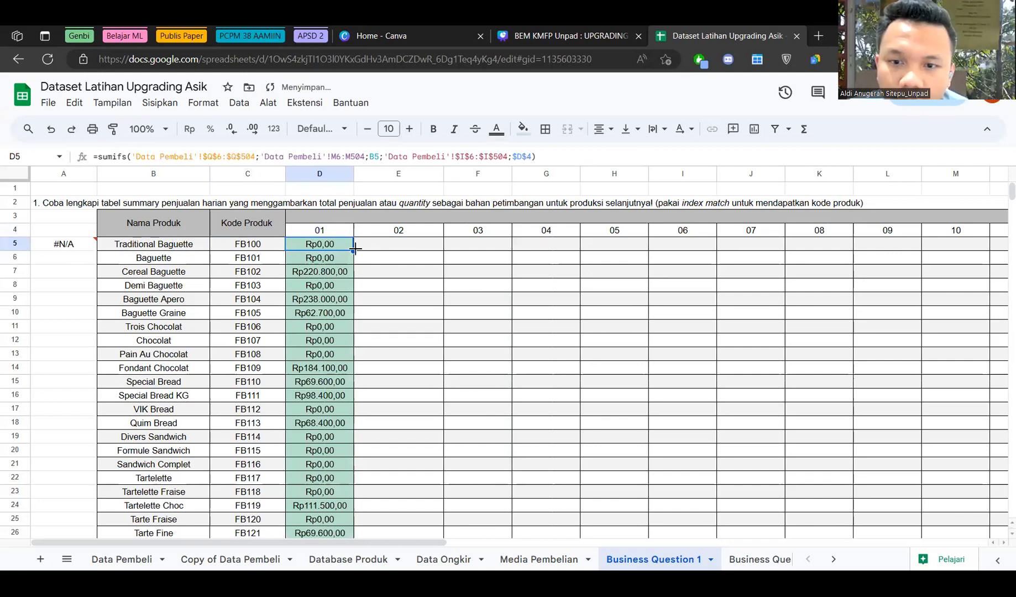
{"action": "left_click_drag", "start_coordinate": [355, 251], "coordinate": [813, 507]}
{"action": "left_click_drag", "start_coordinate": [499, 249], "coordinate": [889, 249]}
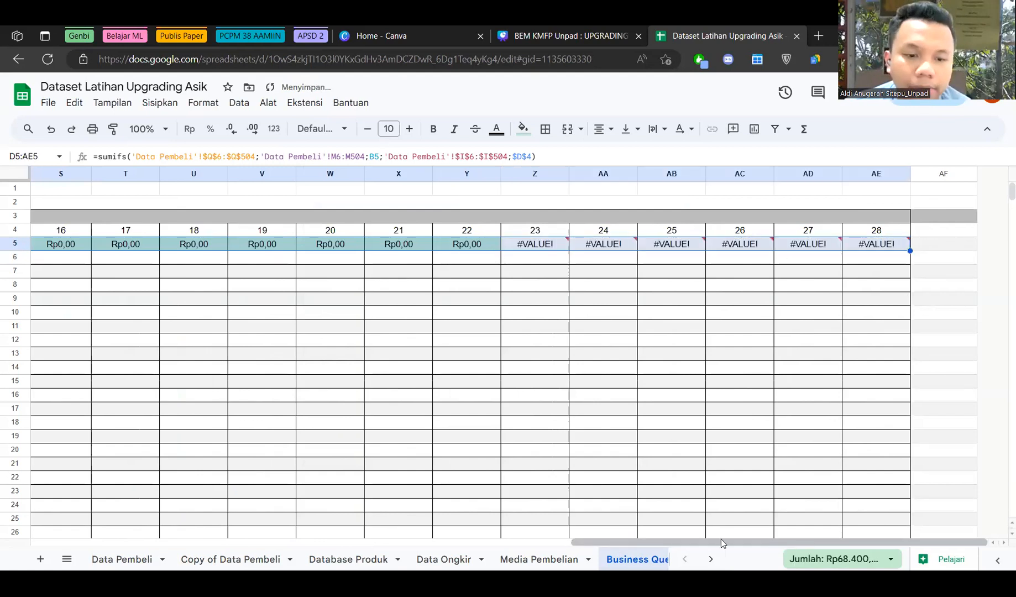
Check D5's SUMIFS formula against the product name column M on the Data Pembeli sheet, starting at M6.
{"action": "left_click_drag", "start_coordinate": [721, 542], "coordinate": [186, 220]}
{"action": "left_click", "coordinate": [323, 248]}
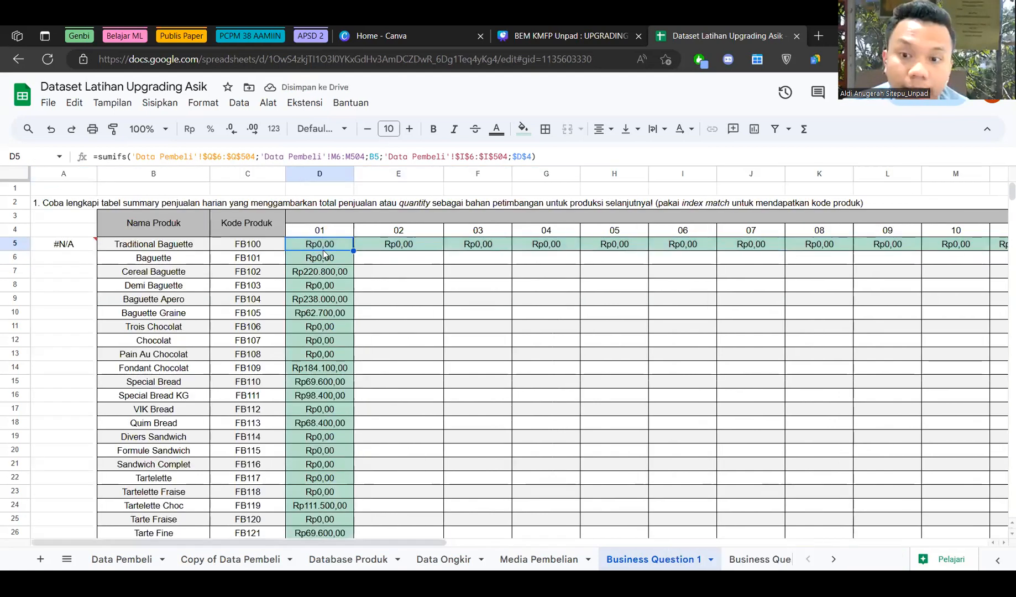
{"action": "key", "text": "F2"}
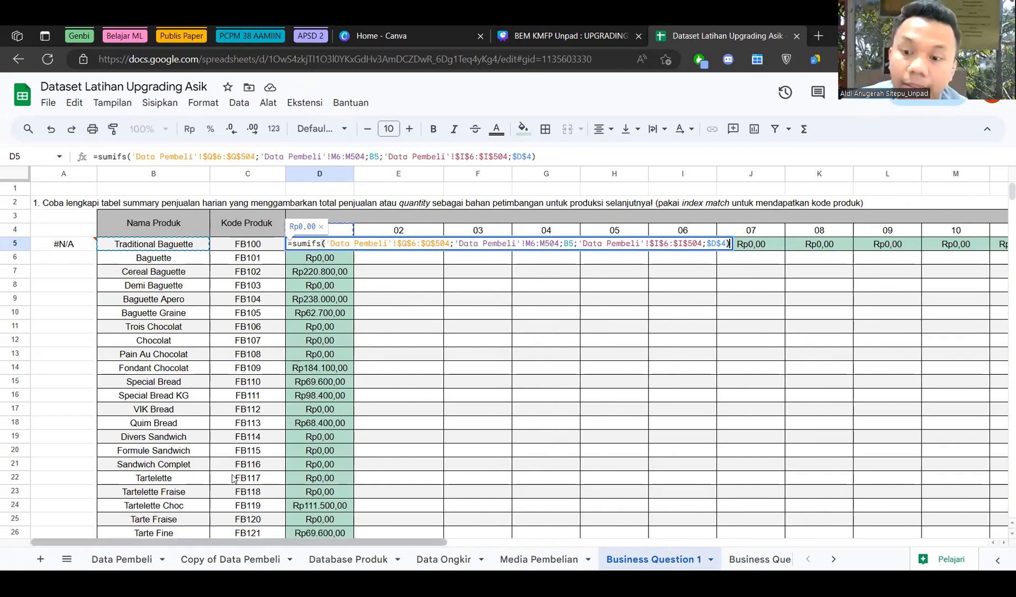
{"action": "left_click", "coordinate": [147, 560]}
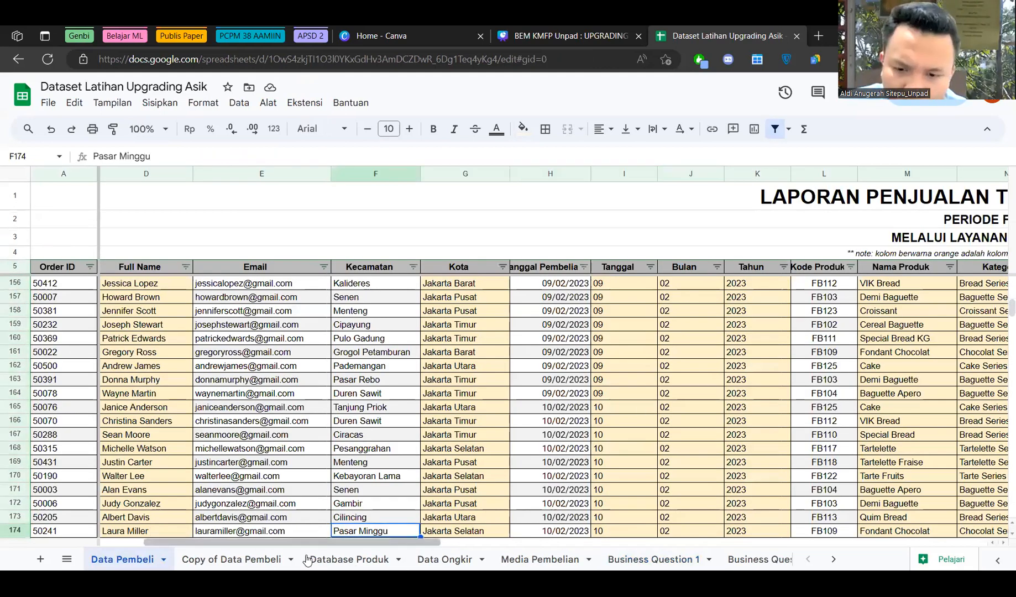
{"action": "left_click_drag", "start_coordinate": [257, 545], "coordinate": [172, 545]}
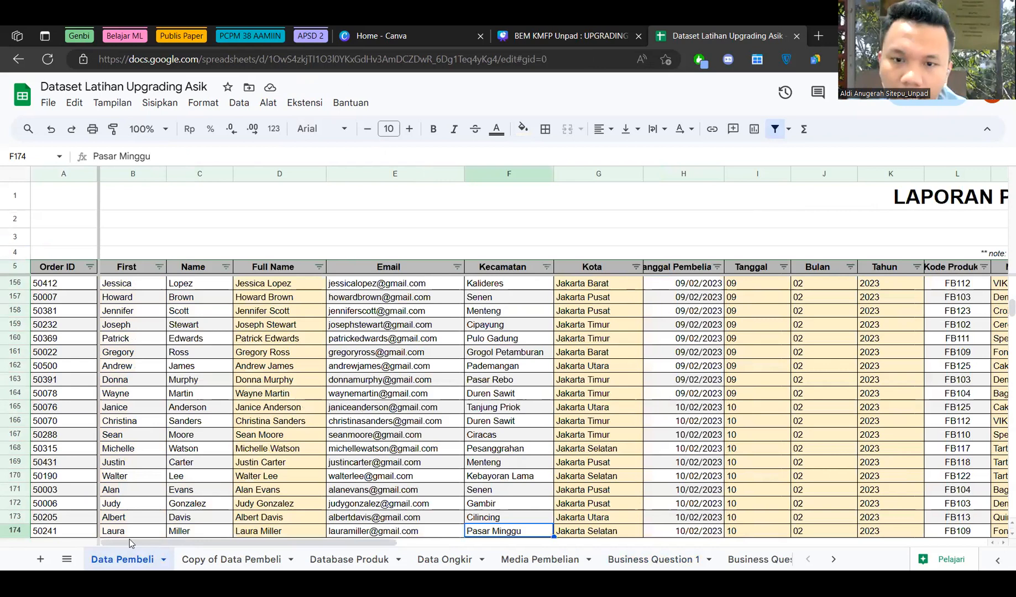
{"action": "left_click", "coordinate": [260, 560]}
{"action": "key", "text": "ctrl+shift+Page_Up"}
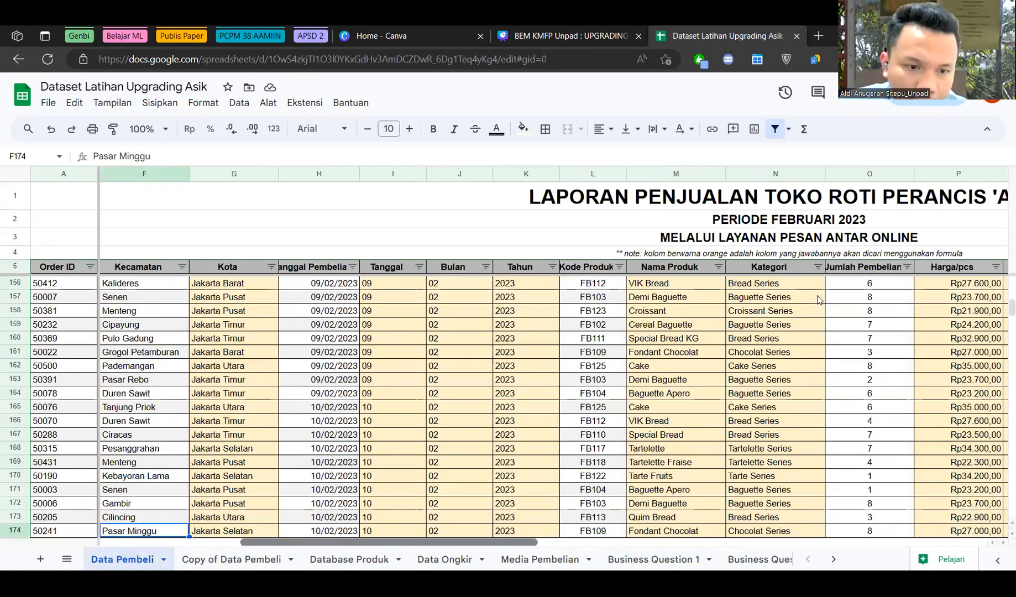
{"action": "scroll", "coordinate": [803, 339], "scroll_direction": "up", "scroll_amount": 10}
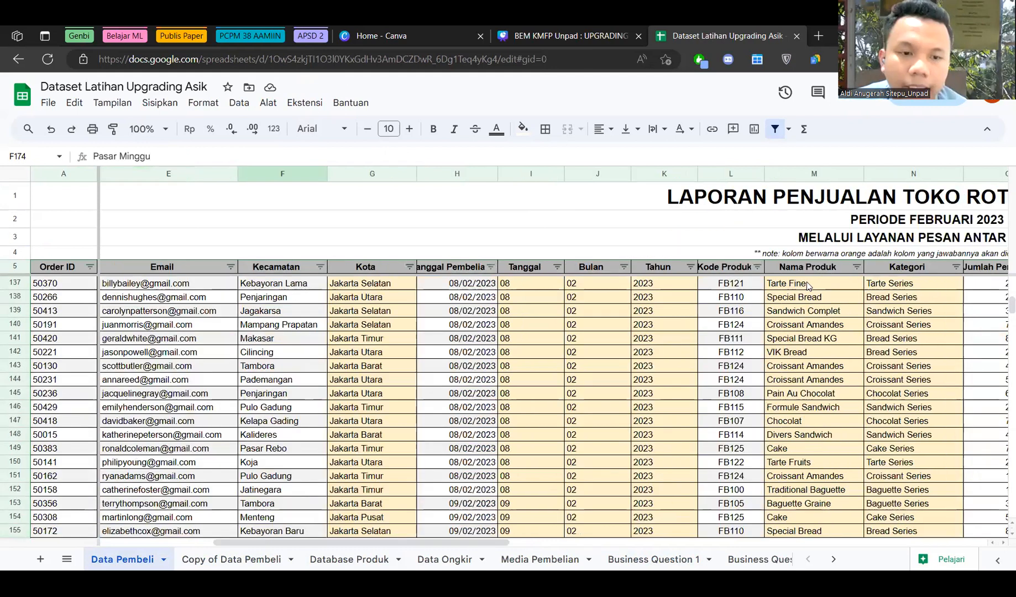
{"action": "scroll", "coordinate": [809, 286], "scroll_direction": "up", "scroll_amount": 20}
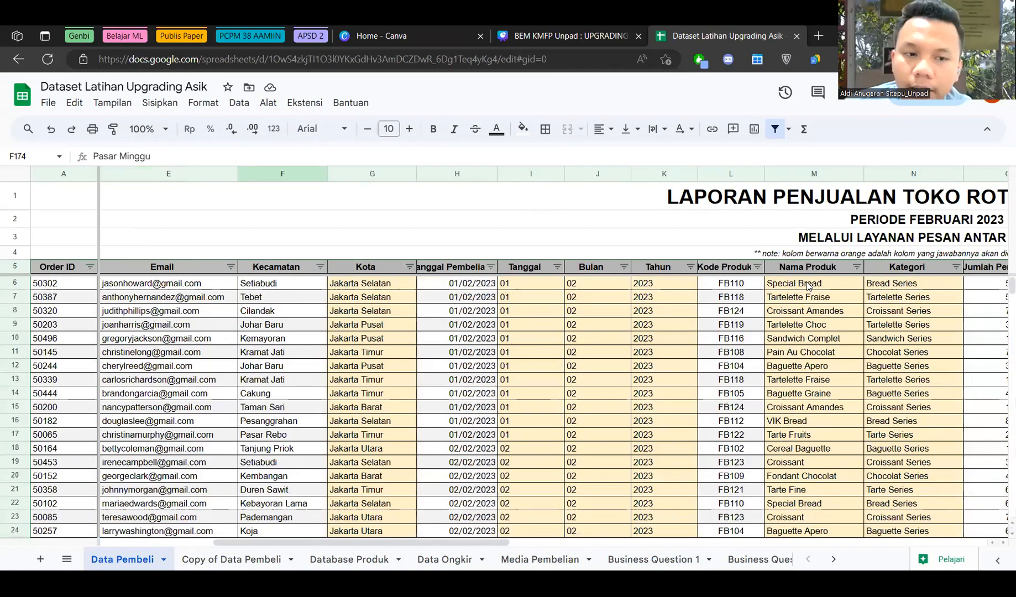
{"action": "left_click", "coordinate": [808, 284]}
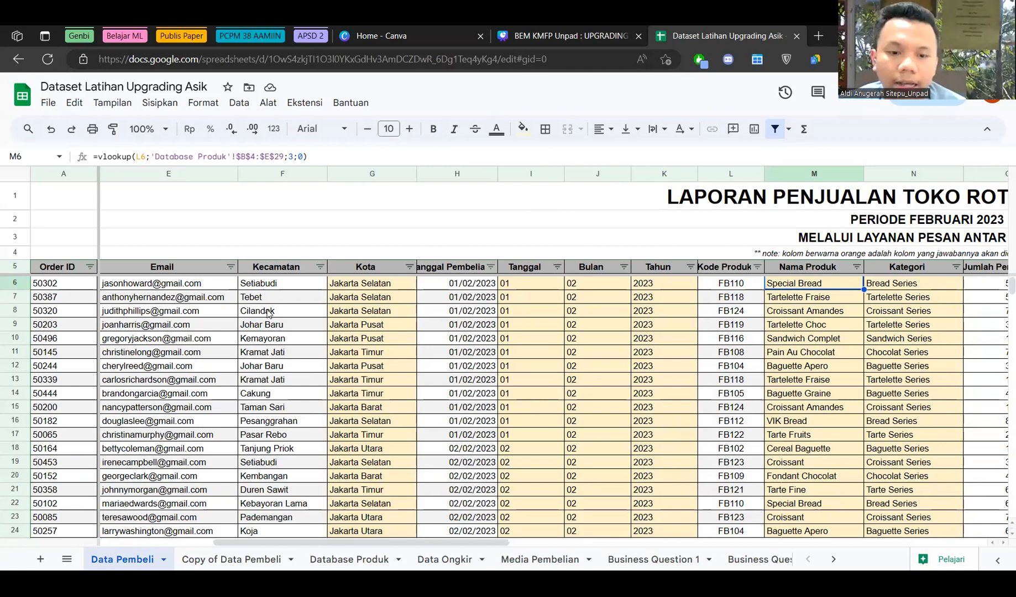
Inspect the day 01 results in column D and the Grand Total formula in D31 on Business Question 1.
{"action": "left_click", "coordinate": [654, 559]}
{"action": "key", "text": "Left"}
{"action": "key", "text": "Left"}
{"action": "key", "text": "Right"}
{"action": "key", "text": "Right"}
{"action": "scroll", "coordinate": [330, 247], "scroll_direction": "down", "scroll_amount": 5}
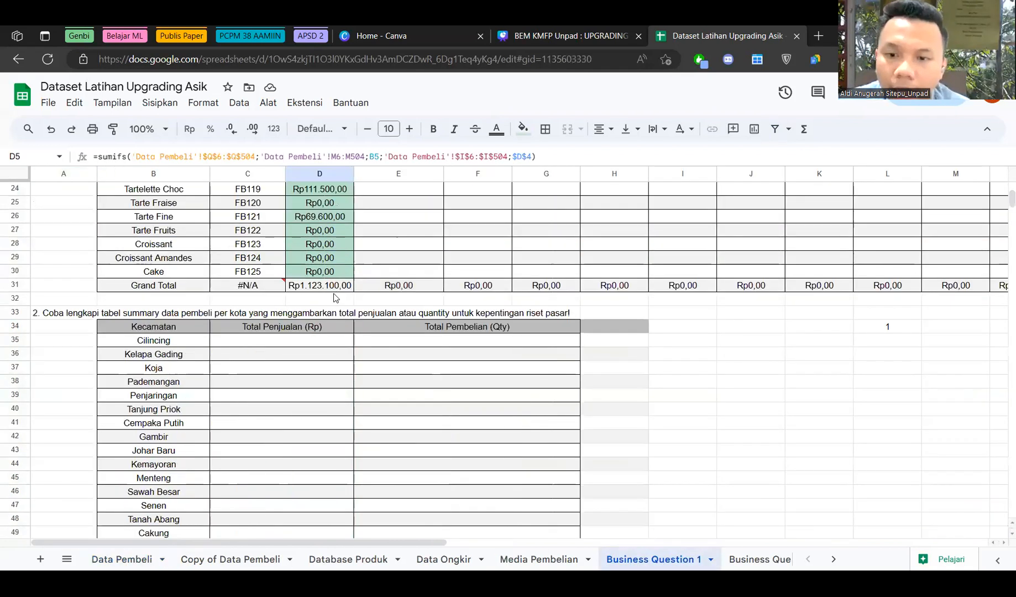
{"action": "scroll", "coordinate": [335, 297], "scroll_direction": "up", "scroll_amount": 2}
{"action": "left_click", "coordinate": [332, 341]}
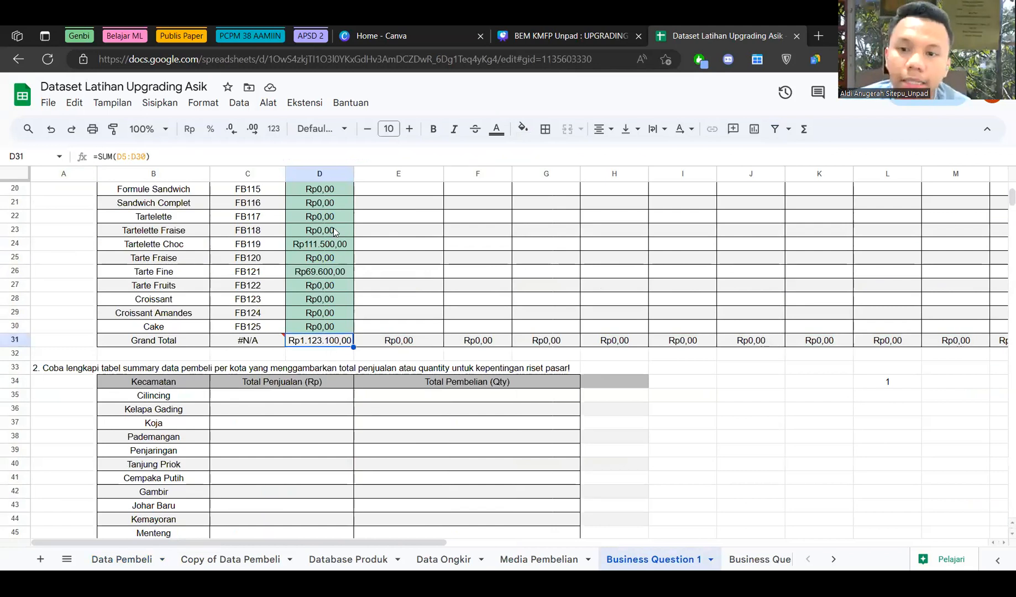
{"action": "scroll", "coordinate": [335, 233], "scroll_direction": "up", "scroll_amount": 5}
Examine how the references in the copied SUMIFS formulas shift across row 5, checking E5 and the day 23 cell Z5.
{"action": "left_click", "coordinate": [380, 244]}
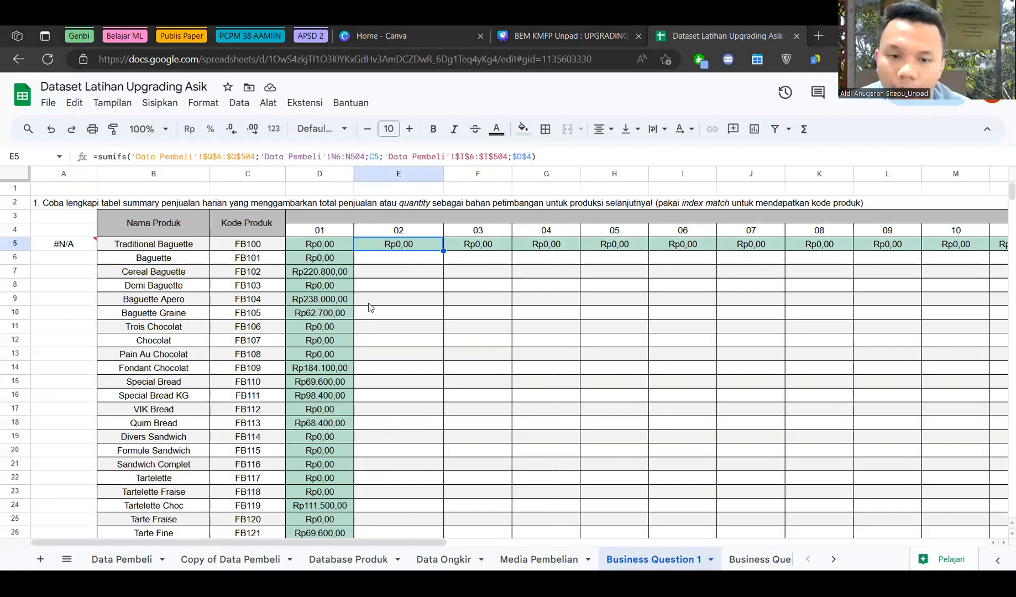
{"action": "key", "text": "Left"}
{"action": "left_click", "coordinate": [386, 242]}
{"action": "left_click", "coordinate": [349, 157]}
{"action": "key", "text": "Escape"}
{"action": "scroll", "coordinate": [638, 527], "scroll_direction": "right", "scroll_amount": 10}
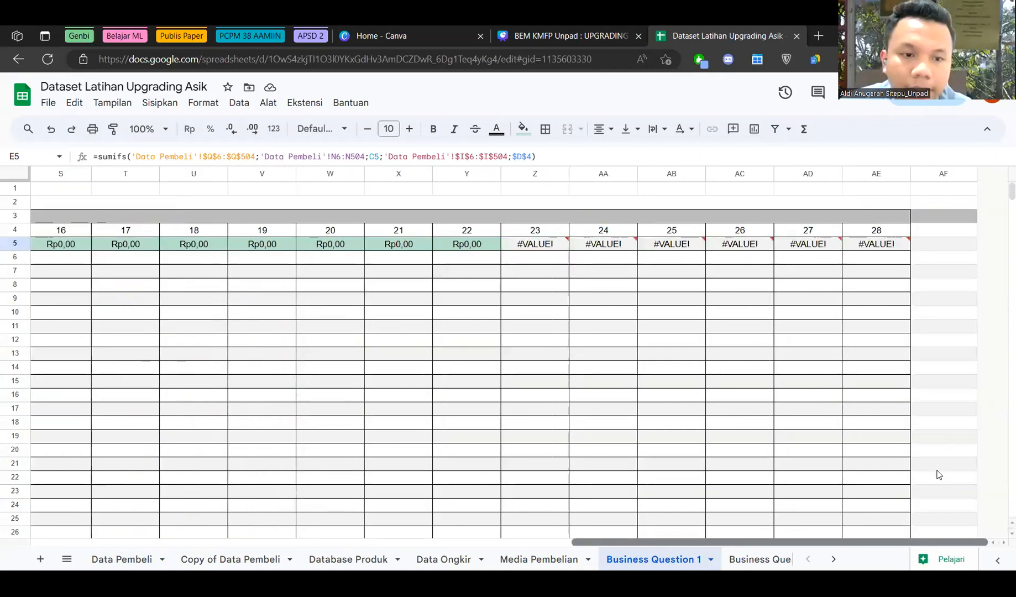
{"action": "left_click", "coordinate": [529, 248]}
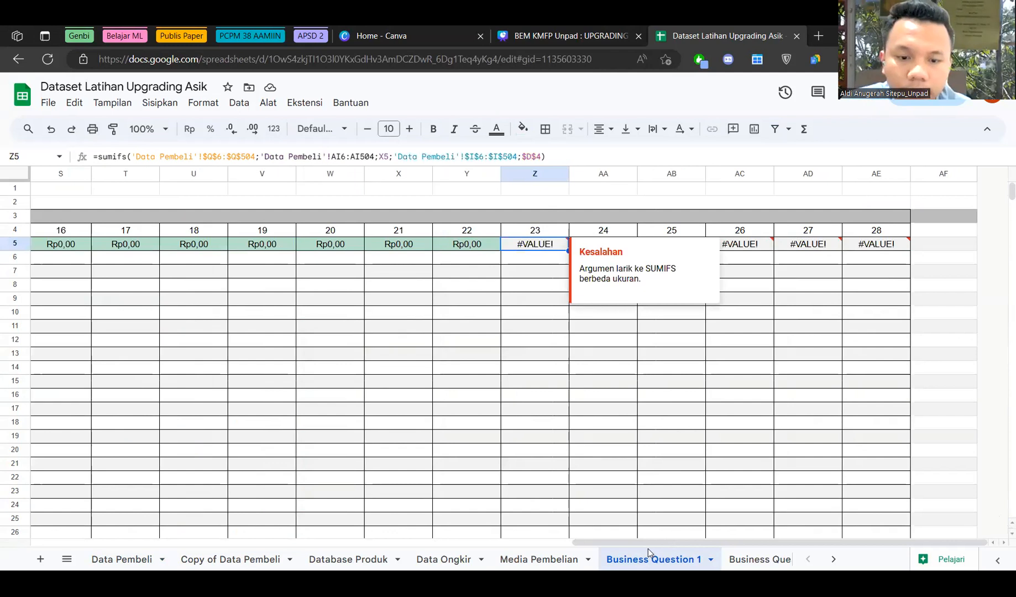
{"action": "scroll", "coordinate": [143, 389], "scroll_direction": "left", "scroll_amount": 8}
{"action": "scroll", "coordinate": [143, 389], "scroll_direction": "left", "scroll_amount": 3}
Review question 2's kecamatan summary table, including its Total Penjualan (Rp) and Total Pembelian (Qty) columns.
{"action": "scroll", "coordinate": [240, 305], "scroll_direction": "down", "scroll_amount": 9}
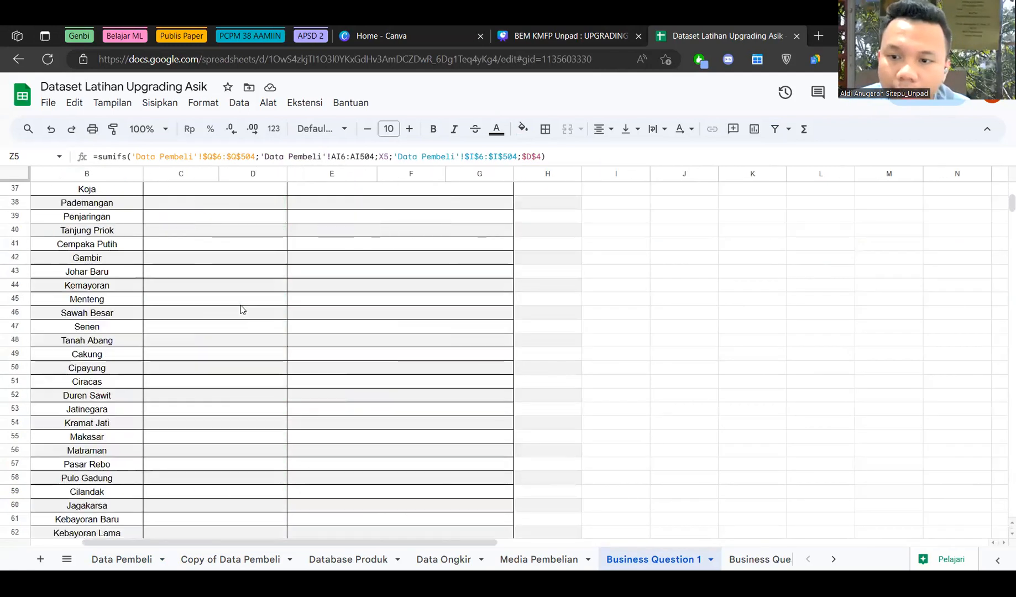
{"action": "scroll", "coordinate": [240, 305], "scroll_direction": "up", "scroll_amount": 3}
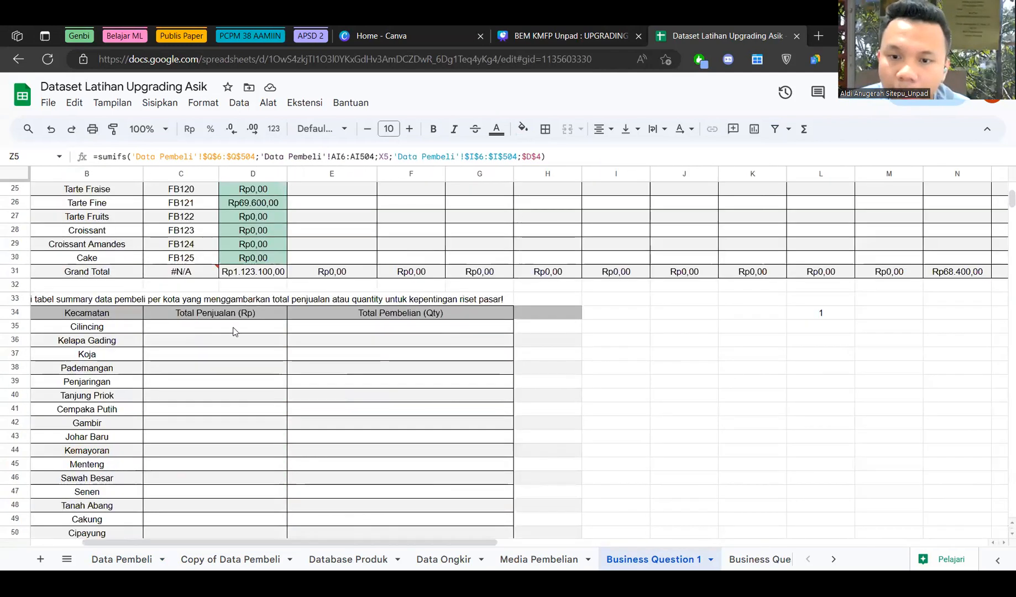
{"action": "left_click", "coordinate": [94, 332]}
{"action": "left_click_drag", "start_coordinate": [452, 540], "coordinate": [403, 535]}
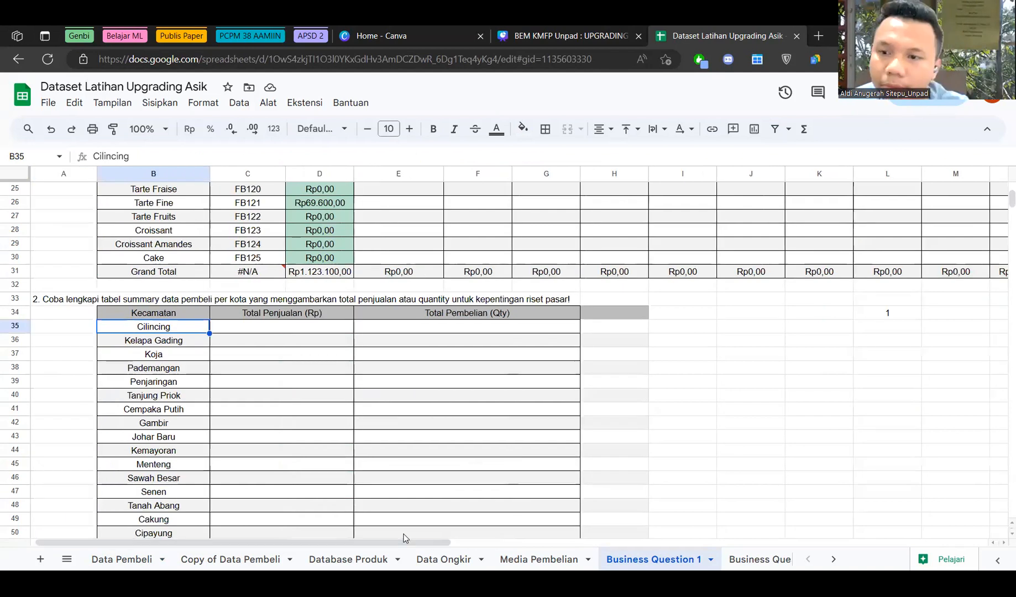
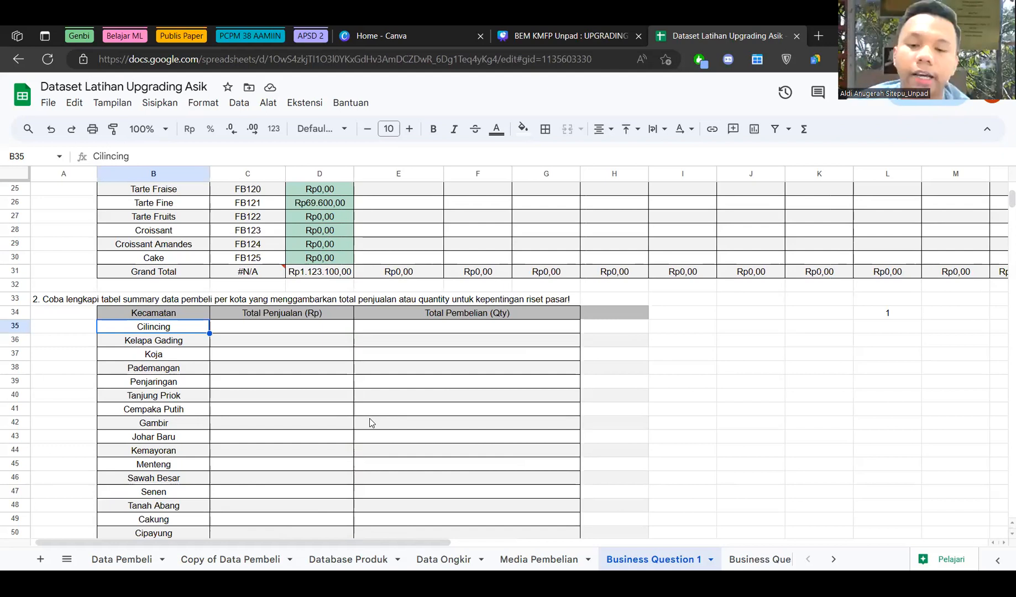
{"action": "left_click", "coordinate": [282, 326]}
{"action": "type", "text": "="}
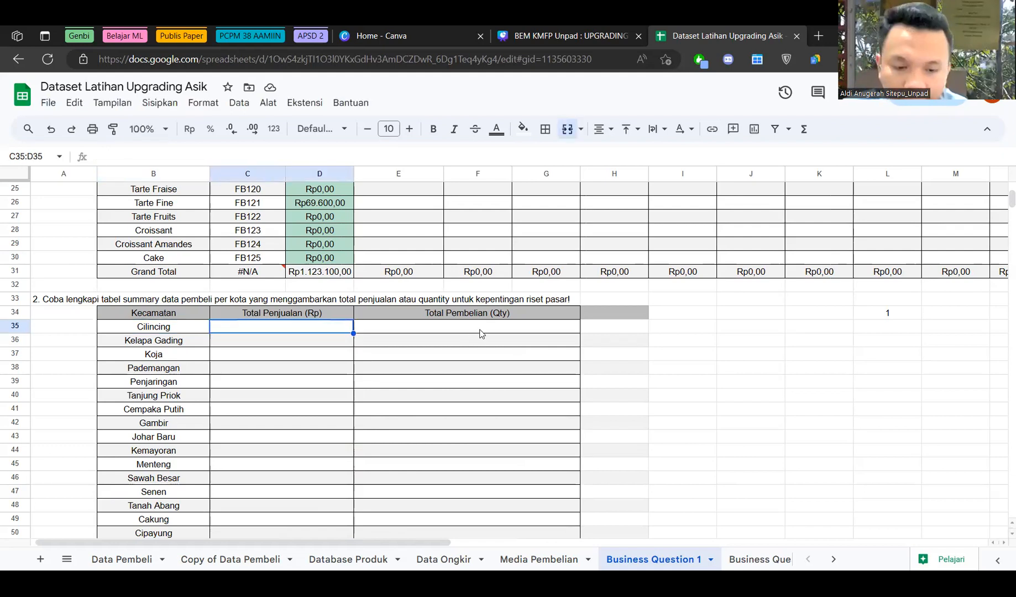
{"action": "scroll", "coordinate": [369, 335], "scroll_direction": "down", "scroll_amount": 5}
{"action": "scroll", "coordinate": [365, 342], "scroll_direction": "up", "scroll_amount": 7}
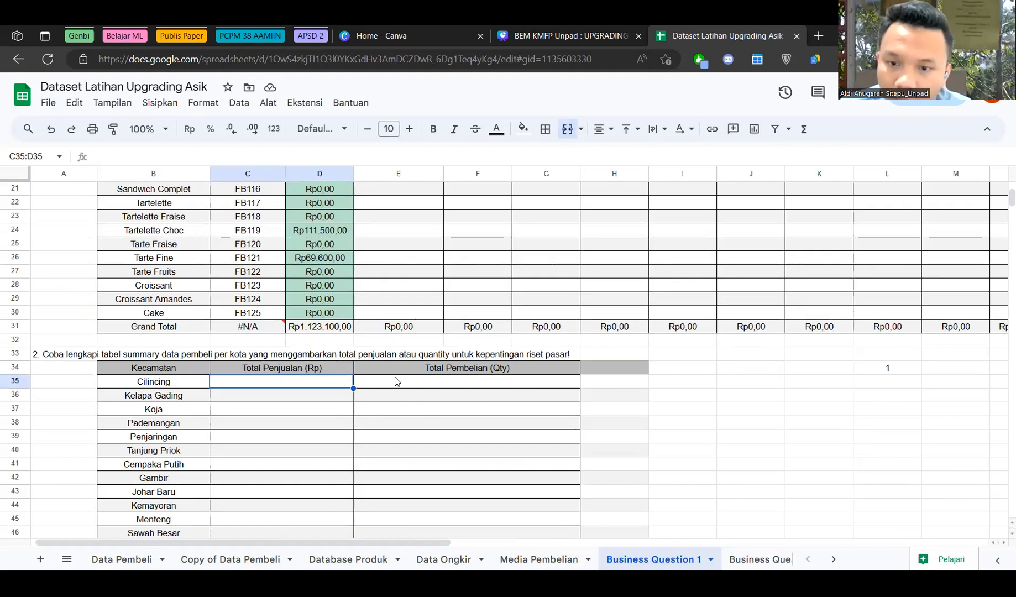
{"action": "left_click", "coordinate": [317, 368]}
{"action": "left_click", "coordinate": [418, 367]}
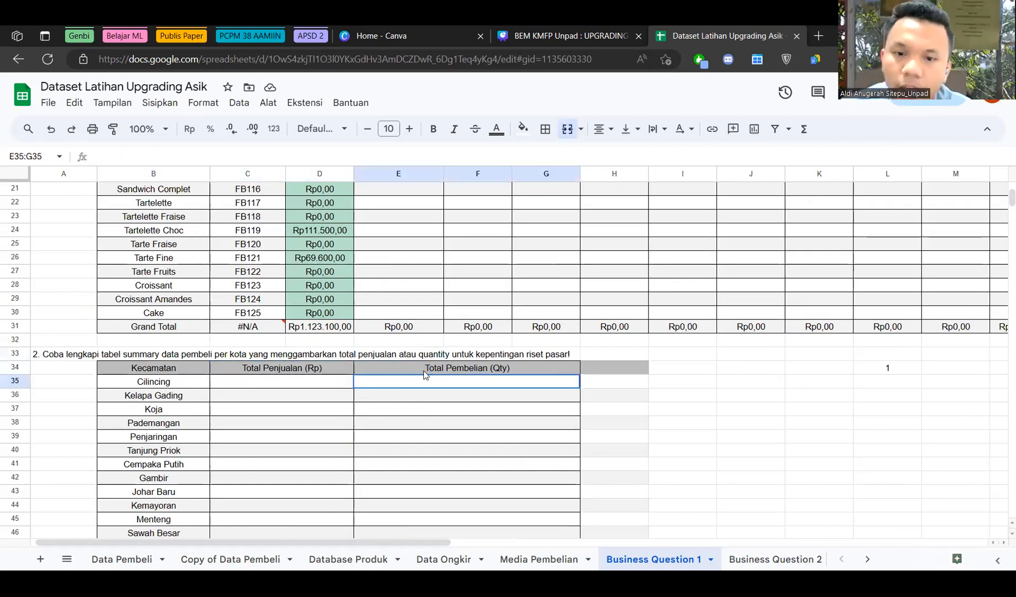
{"action": "left_click", "coordinate": [350, 387]}
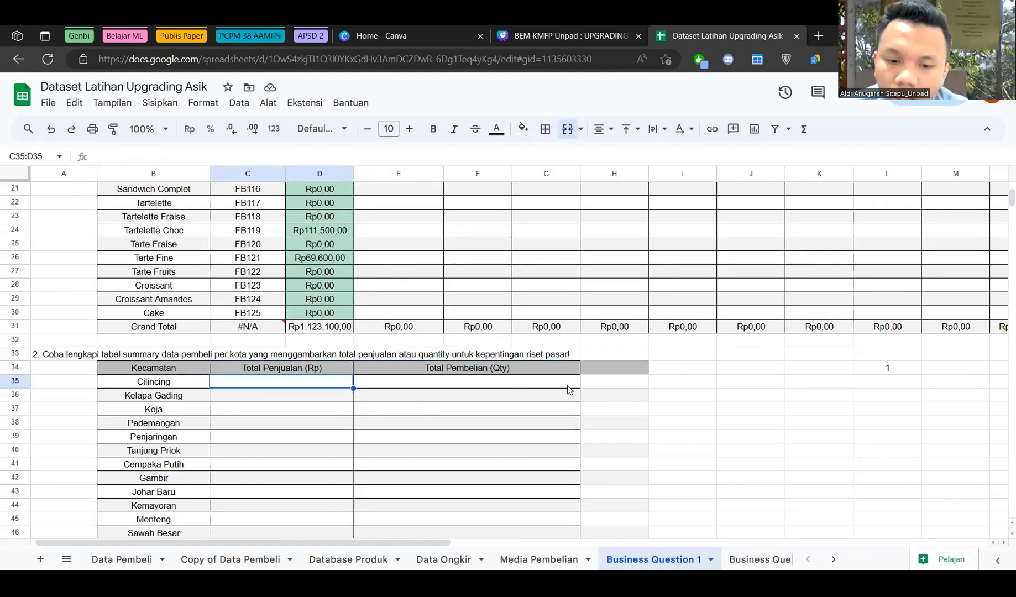
{"action": "type", "text": "=sum"}
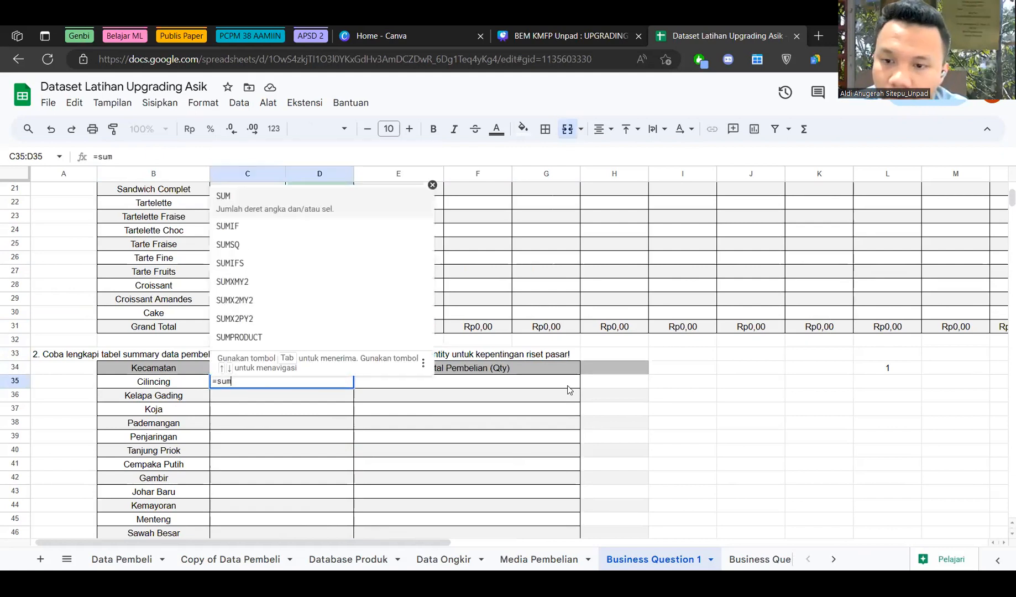
{"action": "type", "text": "if("}
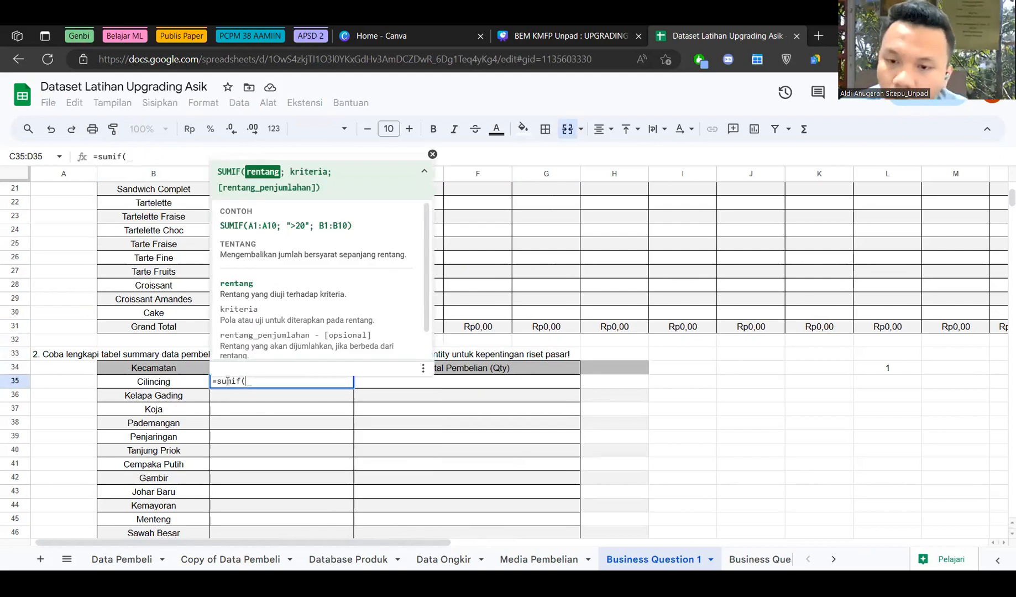
{"action": "key", "text": "ctrl+a"}
{"action": "key", "text": "BackSpace"}
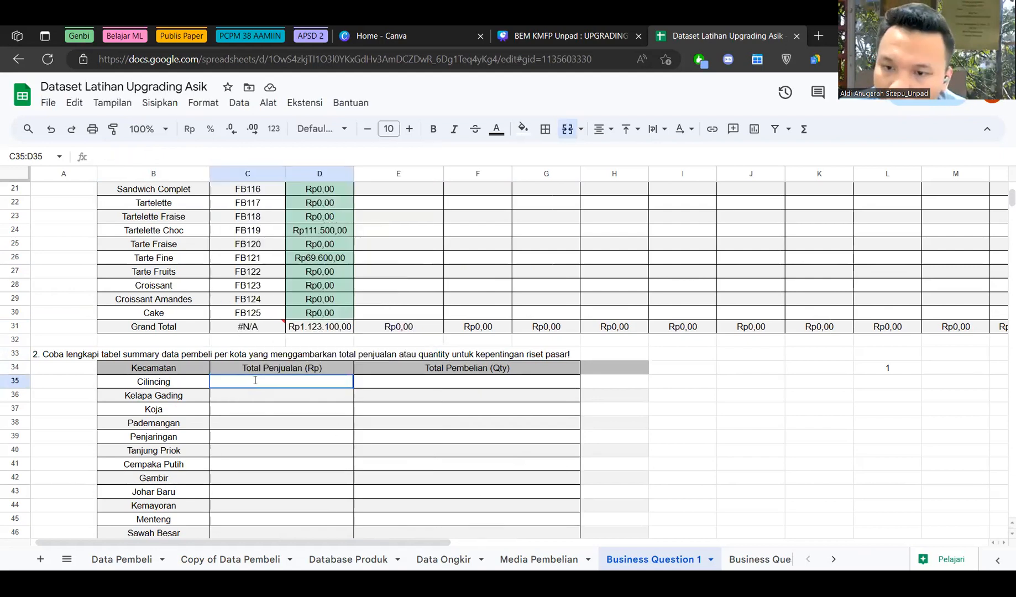
Start a SUMIF formula in C35 for Cilincing's total sales, with the absolute criteria range 'Data Pembeli'!$E$6:$F$504.
{"action": "type", "text": "=sumif("}
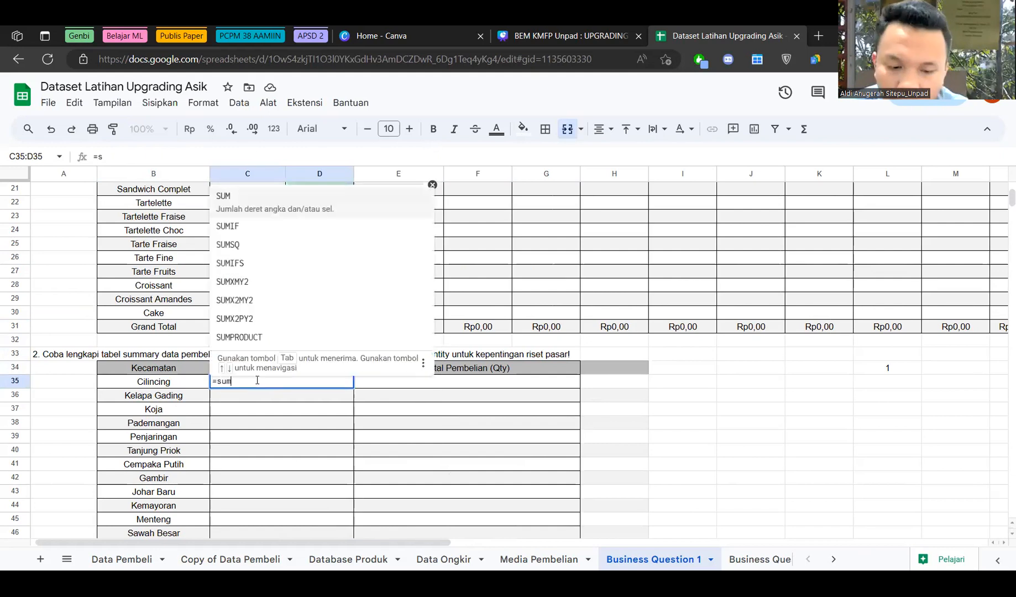
{"action": "left_click", "coordinate": [121, 561]}
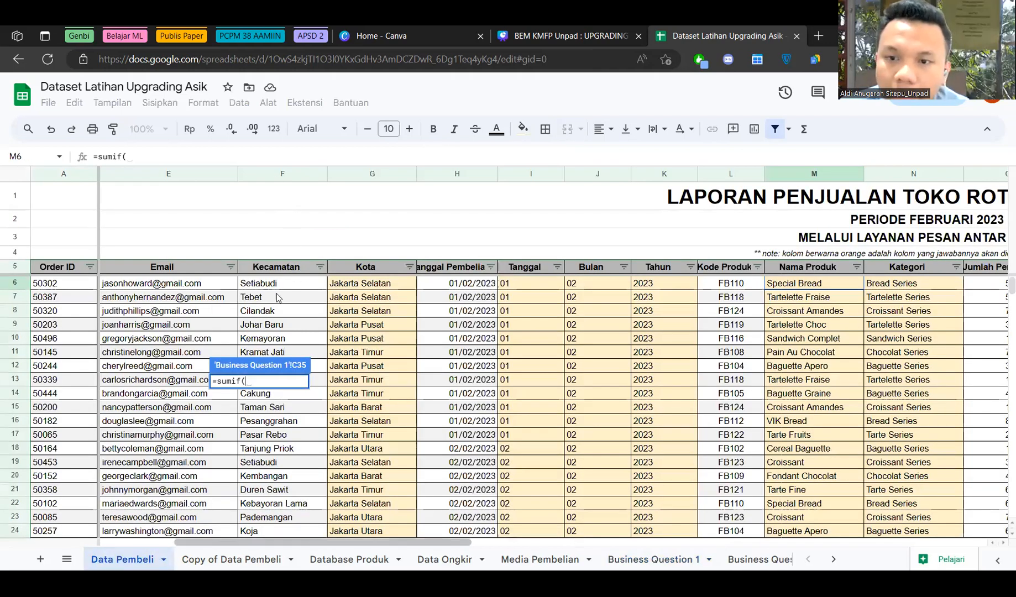
{"action": "left_click_drag", "start_coordinate": [282, 283], "coordinate": [355, 385]}
{"action": "type", "text": "504"}
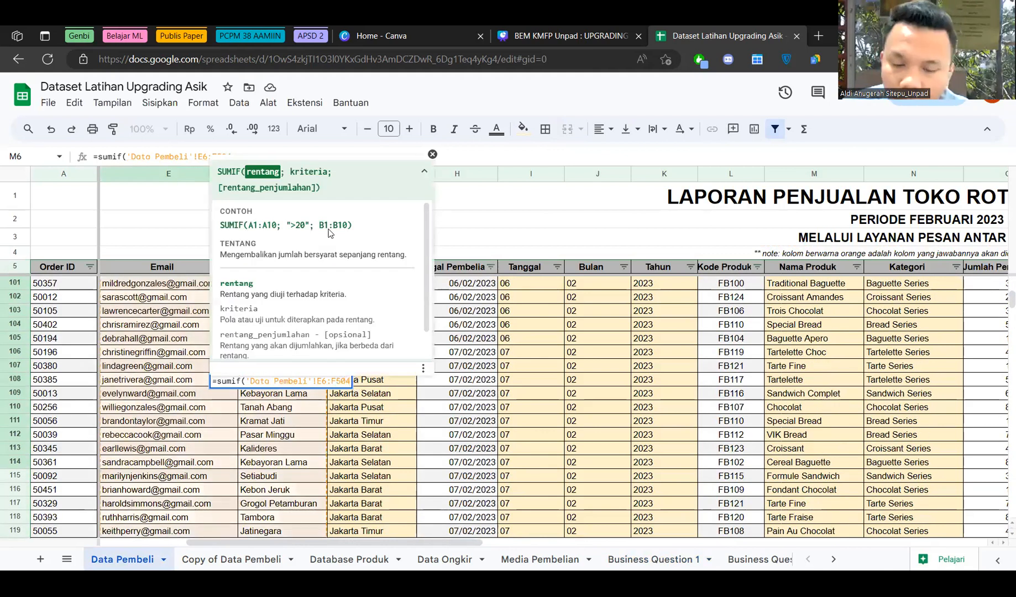
{"action": "key", "text": "F4"}
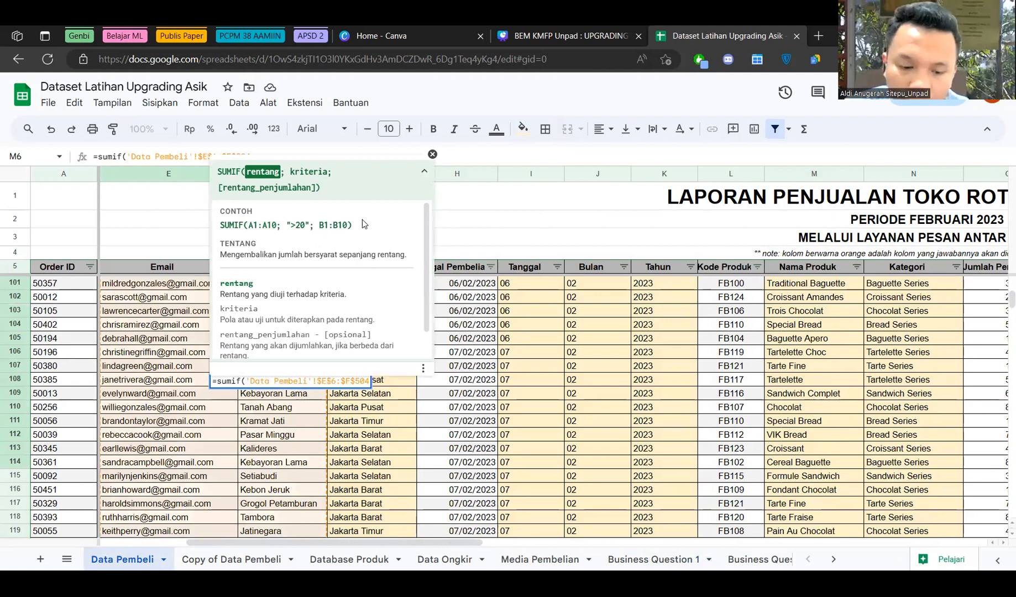
{"action": "type", "text": ";"}
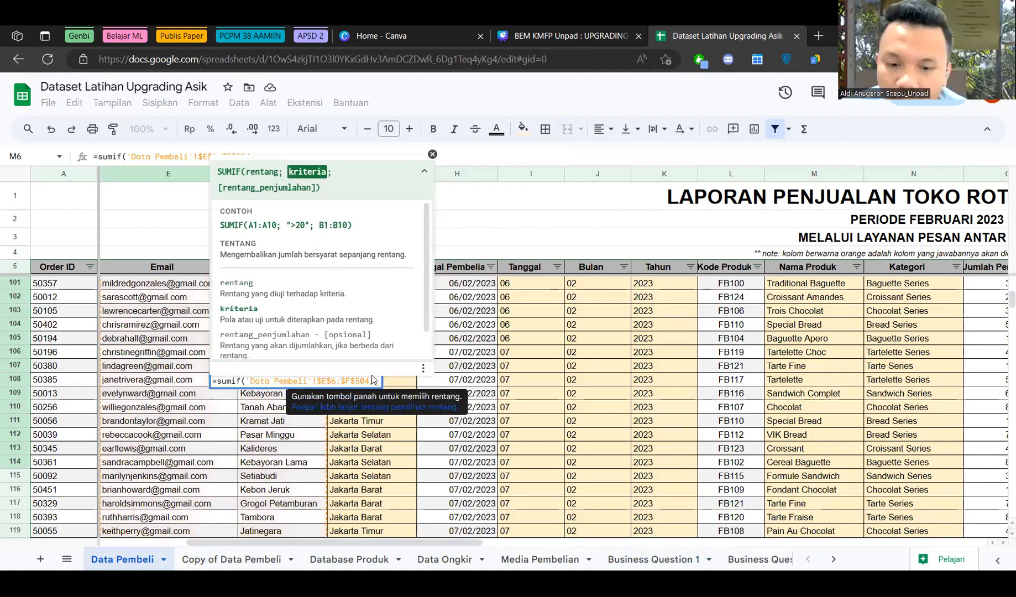
Insert the kecamatan cell B35 as the criterion in C35's SUMIF formula and continue to the sum range argument.
{"action": "left_click", "coordinate": [643, 563]}
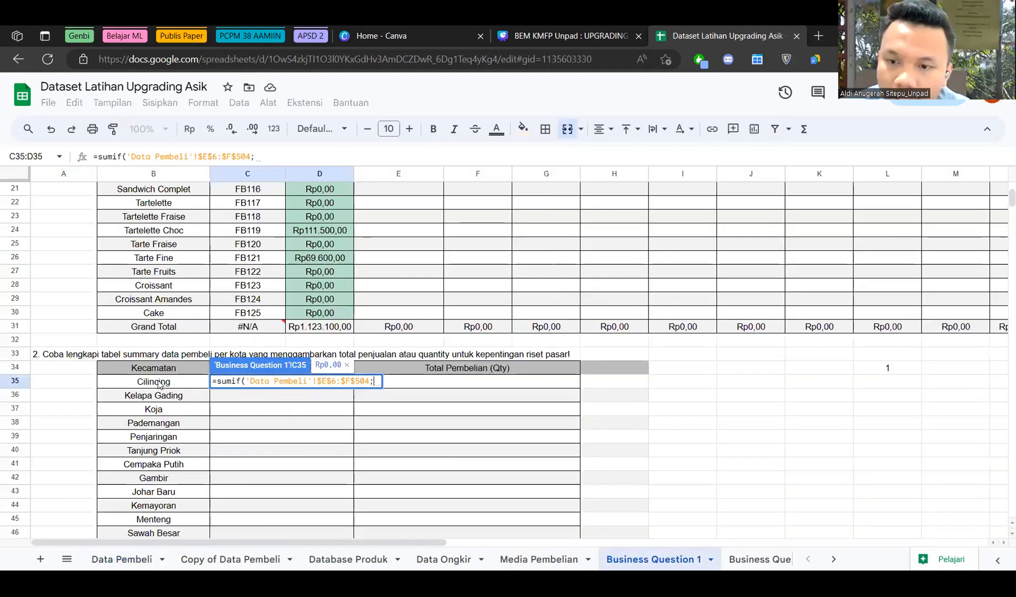
{"action": "left_click", "coordinate": [159, 384]}
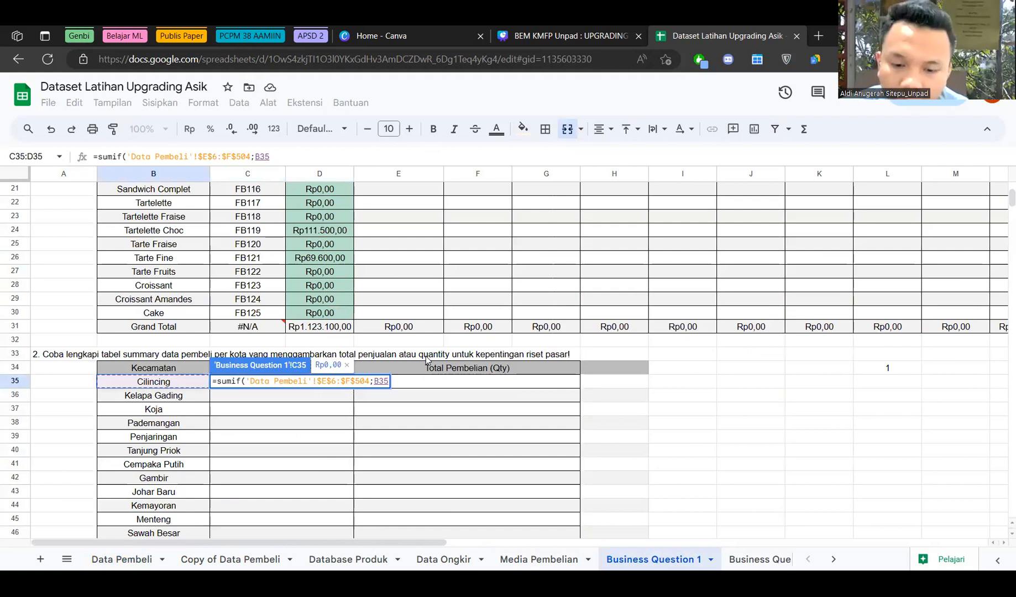
{"action": "type", "text": ";"}
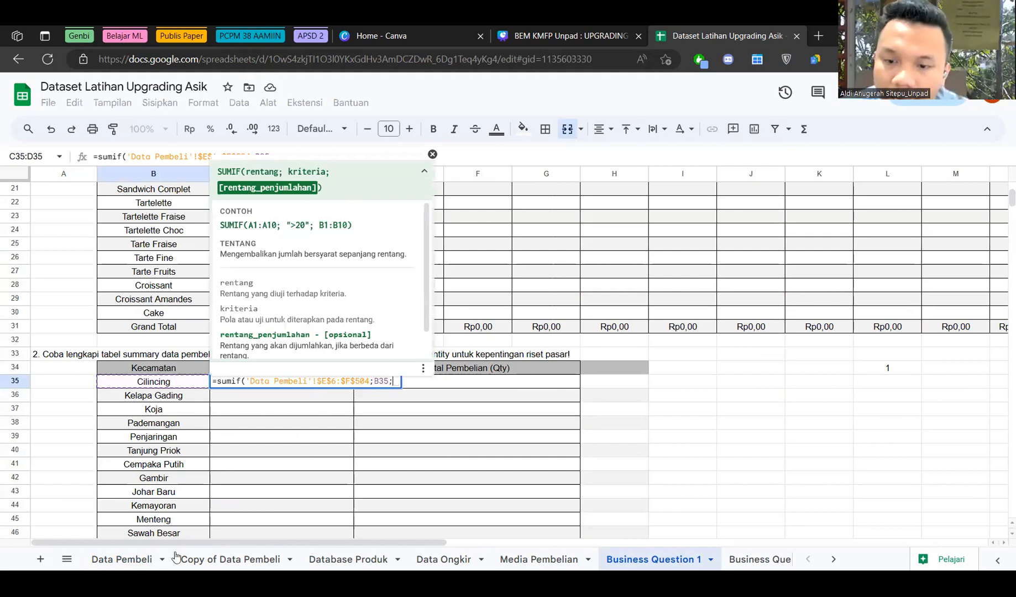
Complete C35's SUMIF with the absolute sum range 'Data Pembeli'!$Q$6:$504 and copy the formula down the Total Penjualan (Rp) column.
{"action": "left_click", "coordinate": [133, 559]}
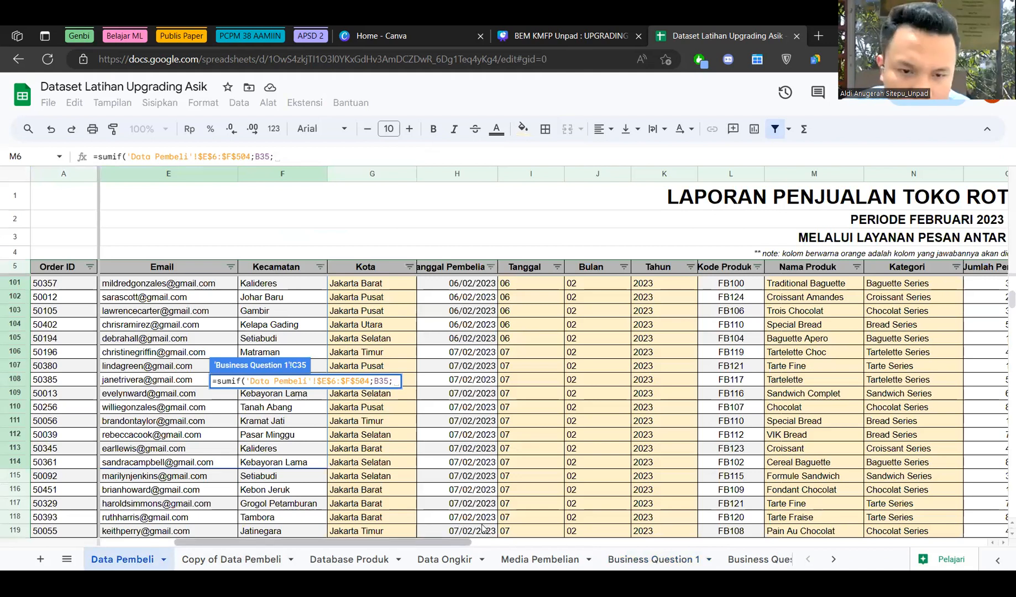
{"action": "scroll", "coordinate": [482, 528], "scroll_direction": "left", "scroll_amount": 3}
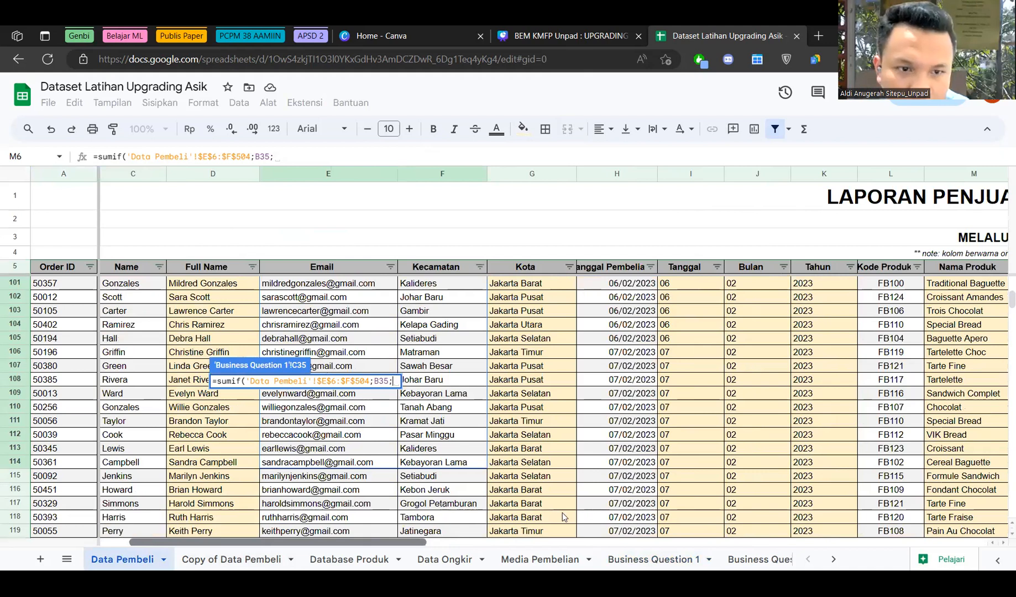
{"action": "scroll", "coordinate": [526, 288], "scroll_direction": "right", "scroll_amount": 5}
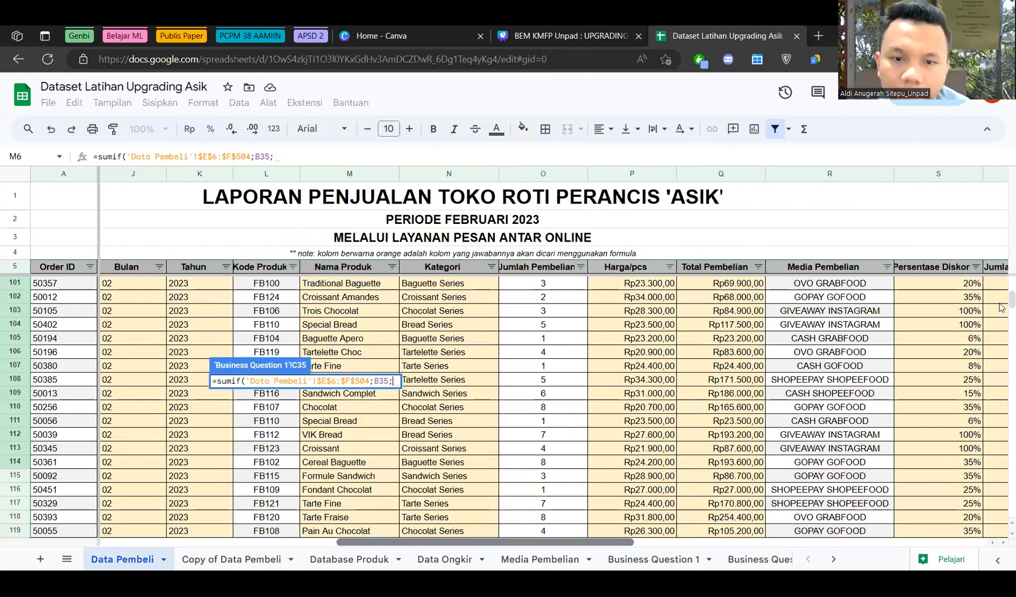
{"action": "scroll", "coordinate": [519, 283], "scroll_direction": "right", "scroll_amount": 3}
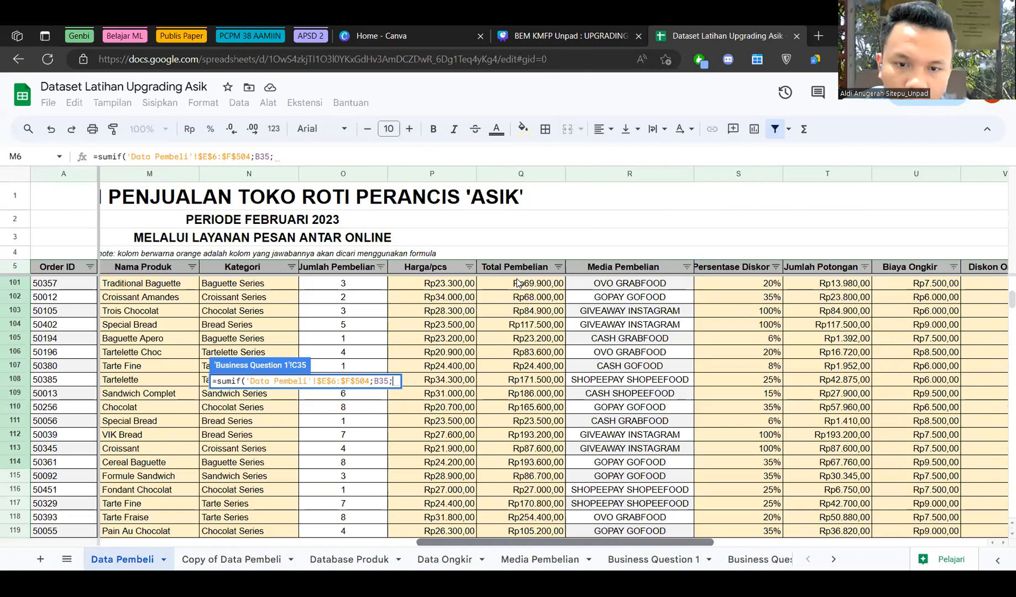
{"action": "scroll", "coordinate": [495, 384], "scroll_direction": "up", "scroll_amount": 10}
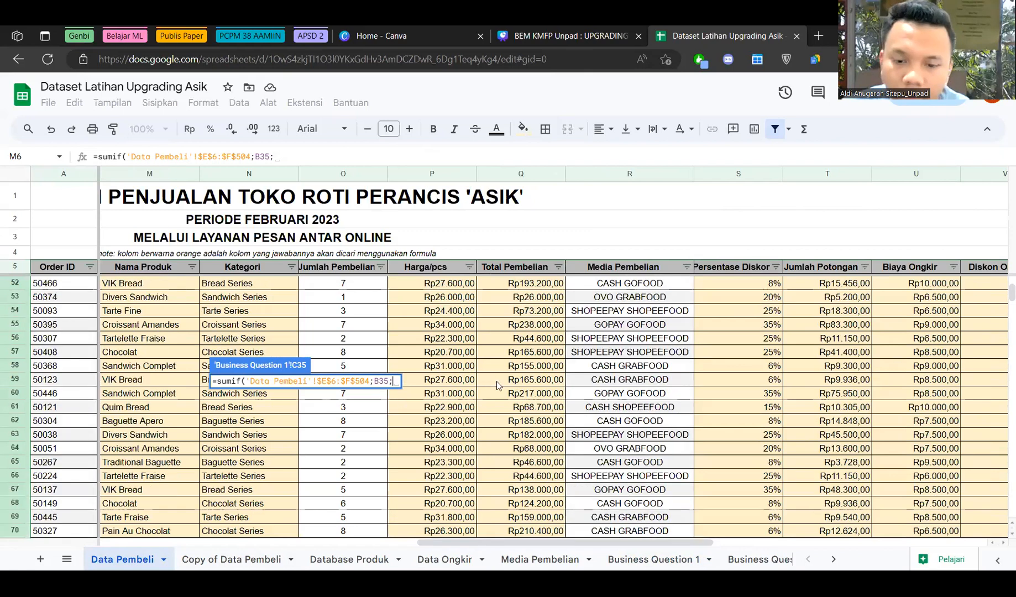
{"action": "scroll", "coordinate": [497, 384], "scroll_direction": "up", "scroll_amount": 10}
{"action": "left_click", "coordinate": [498, 382]}
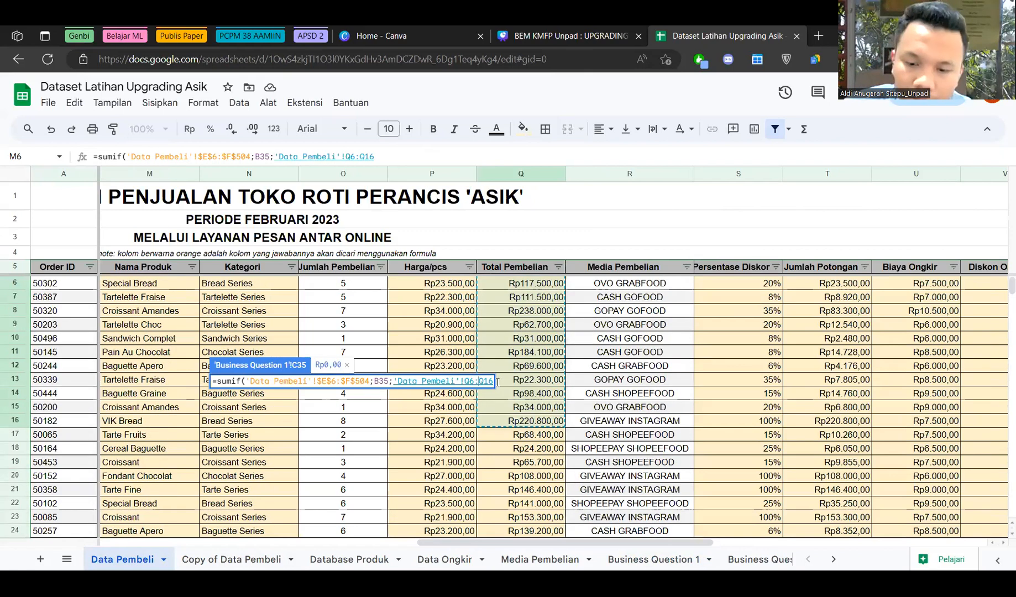
{"action": "key", "text": "BackSpace"}
{"action": "key", "text": "BackSpace"}
{"action": "key", "text": "BackSpace"}
{"action": "type", "text": "504"}
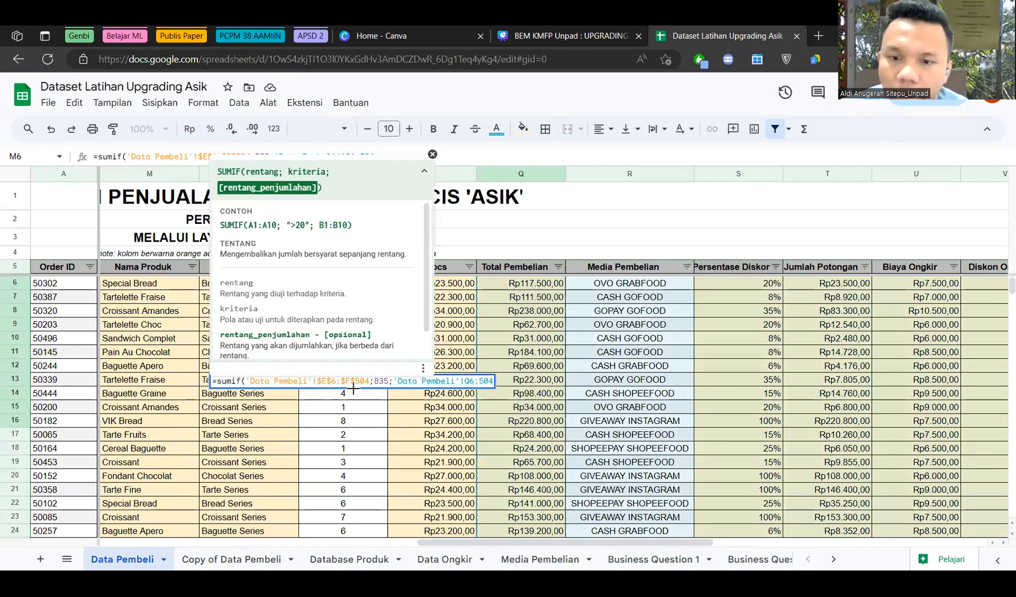
{"action": "key", "text": "F4"}
{"action": "key", "text": "Return"}
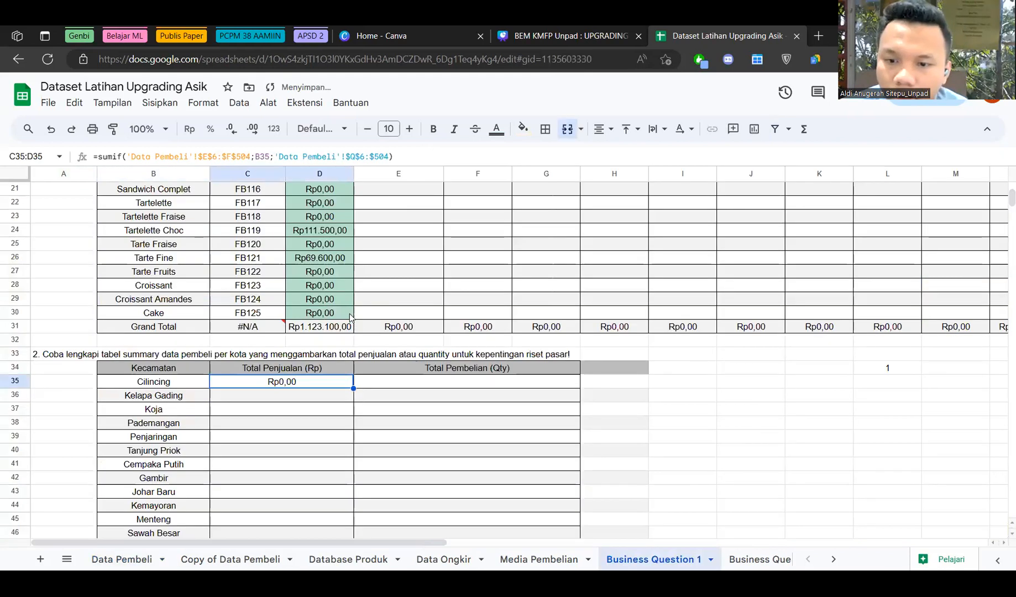
{"action": "scroll", "coordinate": [299, 382], "scroll_direction": "up", "scroll_amount": 1}
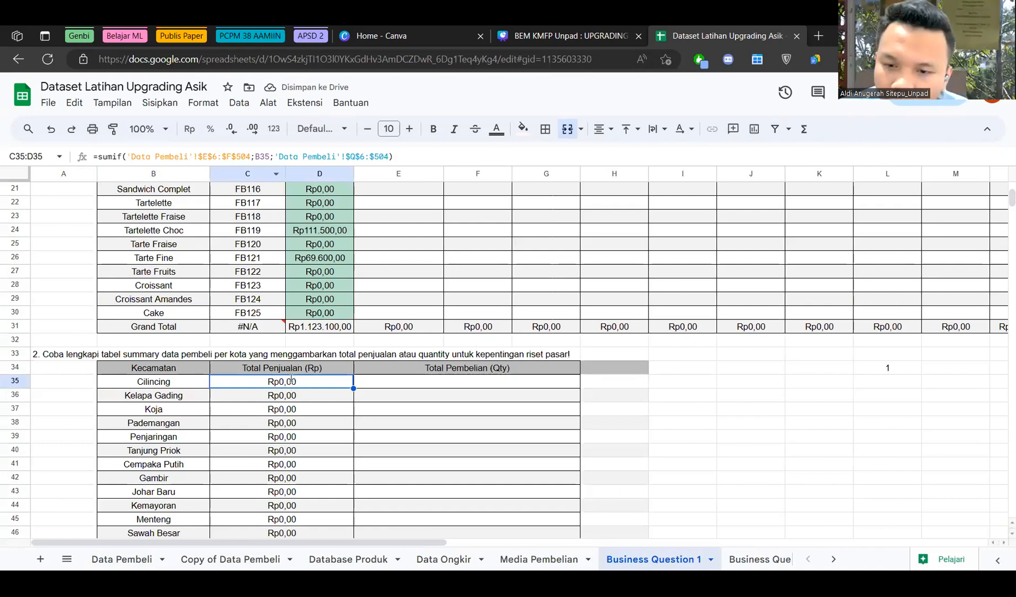
Correct C35's criteria range to 'Data Pembeli'!$F$6:$F$504 and copy the formula down through Kembangan's row 76.
{"action": "double_click", "coordinate": [295, 381]}
{"action": "left_click", "coordinate": [483, 381]}
{"action": "key", "text": "Escape"}
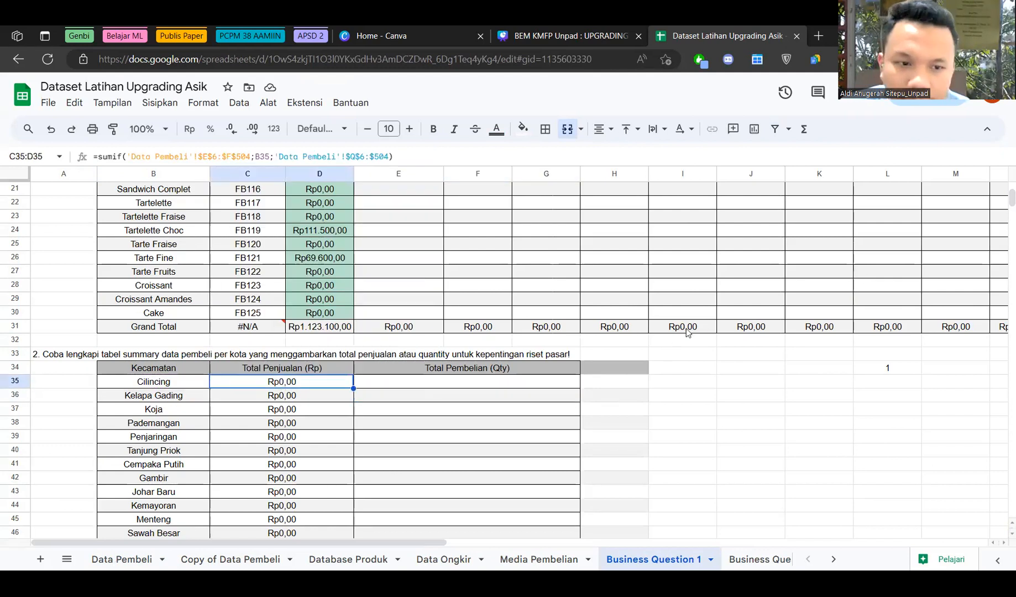
{"action": "key", "text": "alt+Left"}
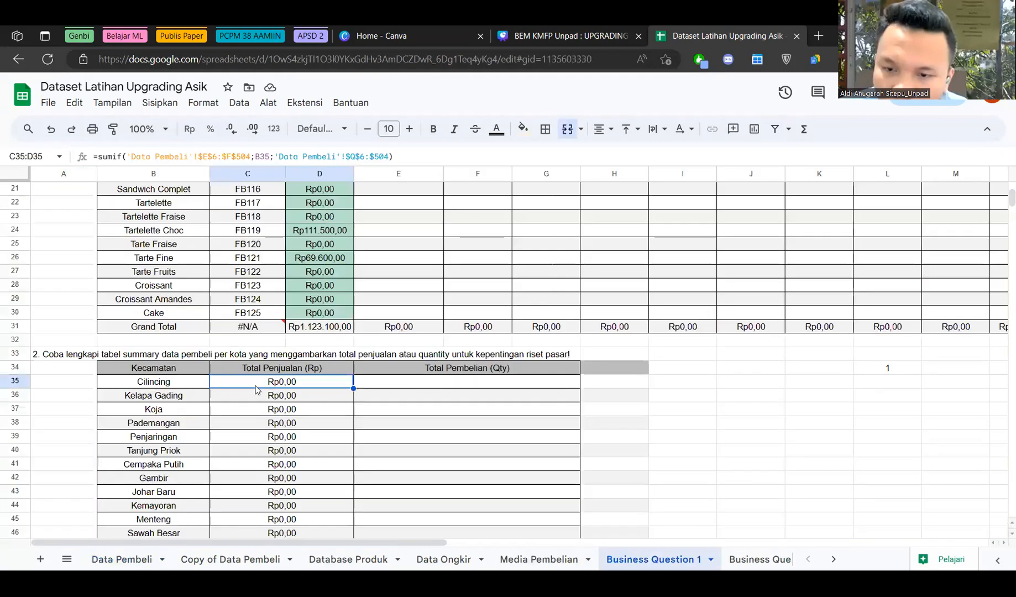
{"action": "double_click", "coordinate": [251, 382]}
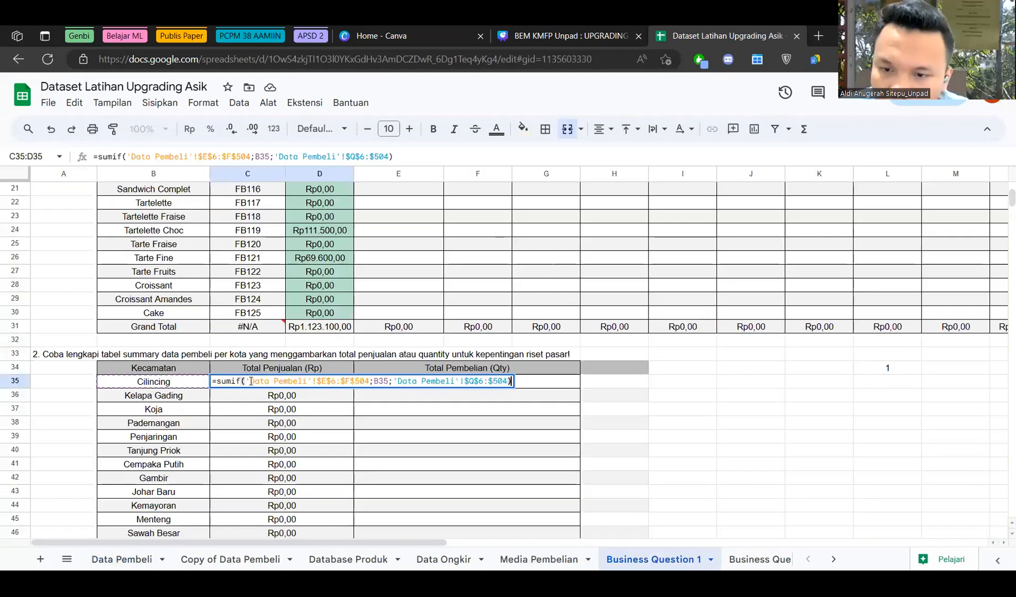
{"action": "left_click", "coordinate": [321, 382]}
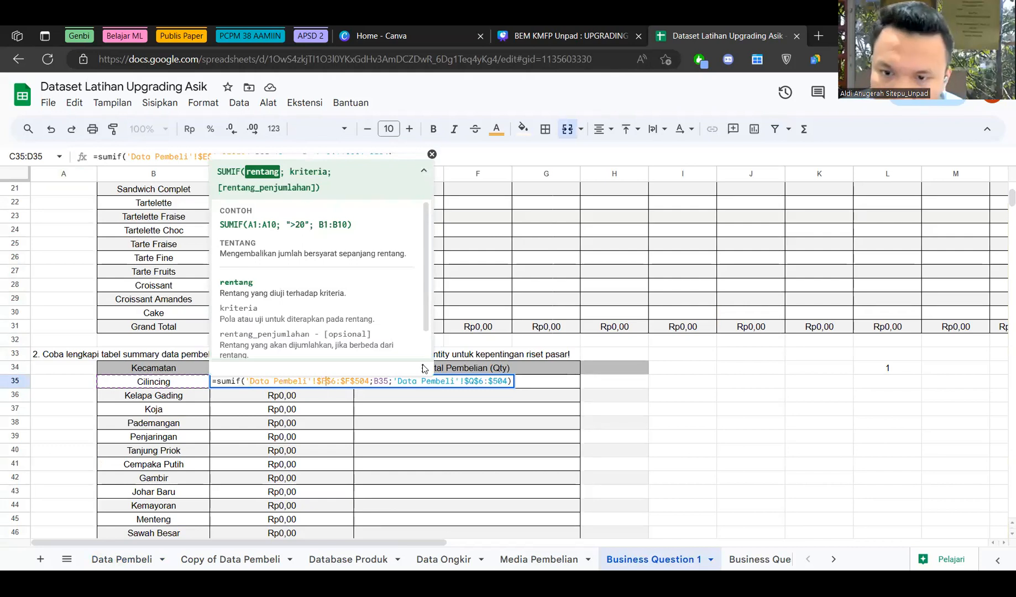
{"action": "key", "text": "Return"}
{"action": "key", "text": "Up"}
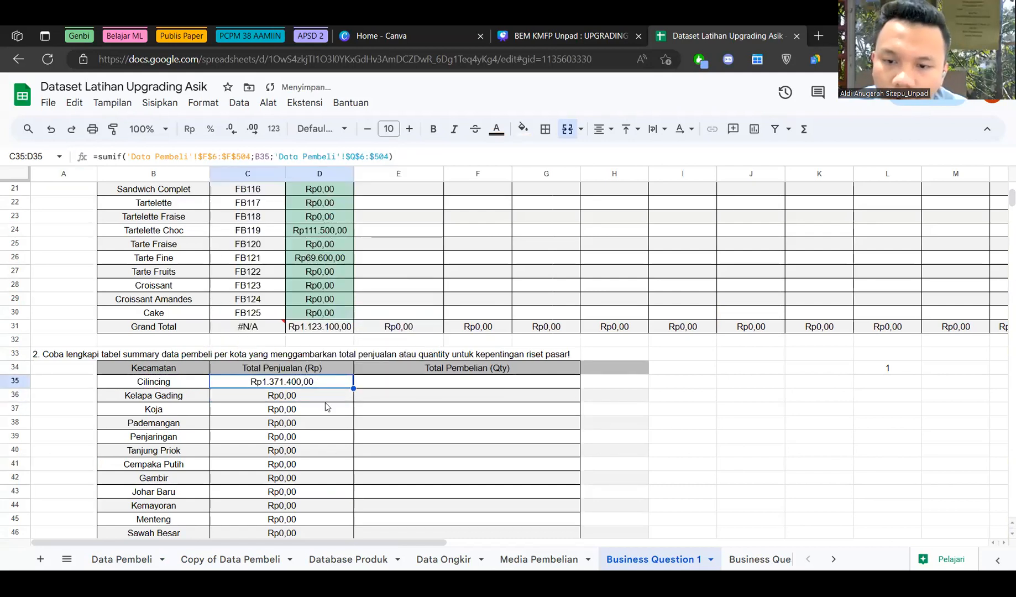
{"action": "scroll", "coordinate": [323, 384], "scroll_direction": "down", "scroll_amount": 10}
{"action": "left_click_drag", "start_coordinate": [320, 381], "coordinate": [321, 382]}
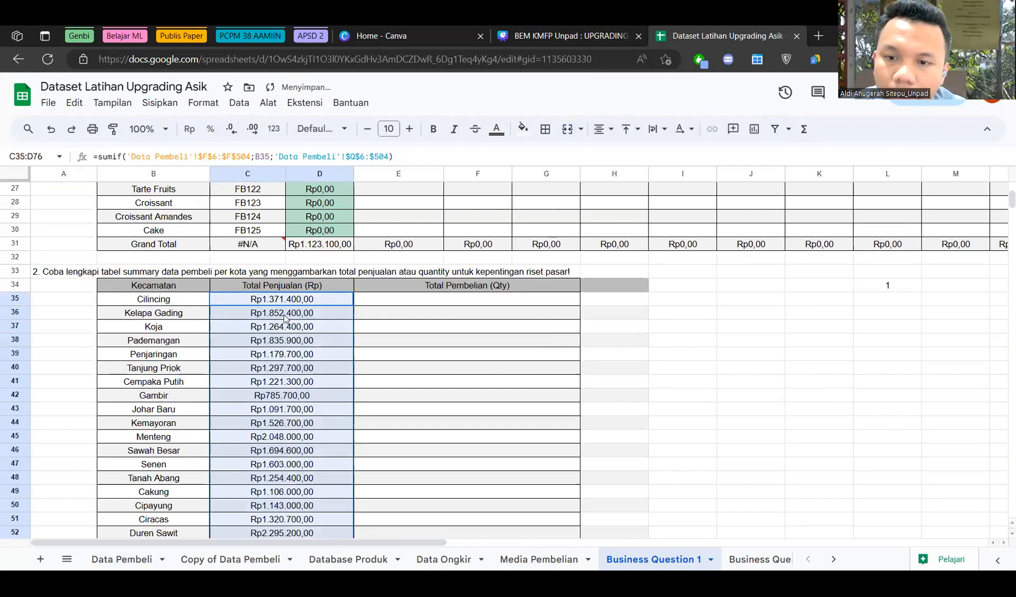
Review the total sales per kecamatan down the table and check the Grand Total formula in C77.
{"action": "left_click", "coordinate": [193, 310]}
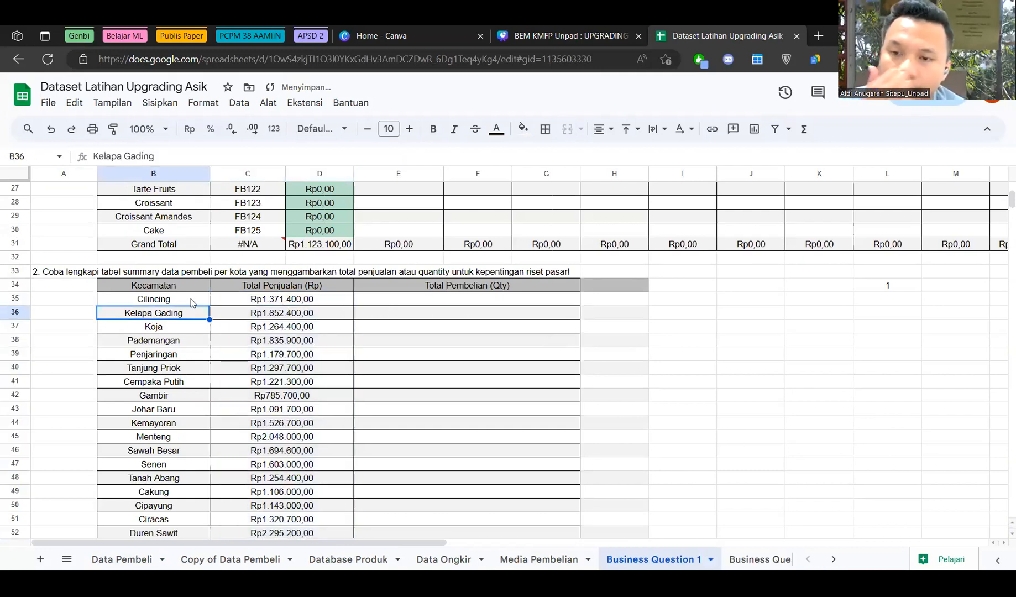
{"action": "key", "text": "Up"}
{"action": "key", "text": "Right"}
{"action": "key", "text": "Left"}
{"action": "left_click", "coordinate": [127, 565]}
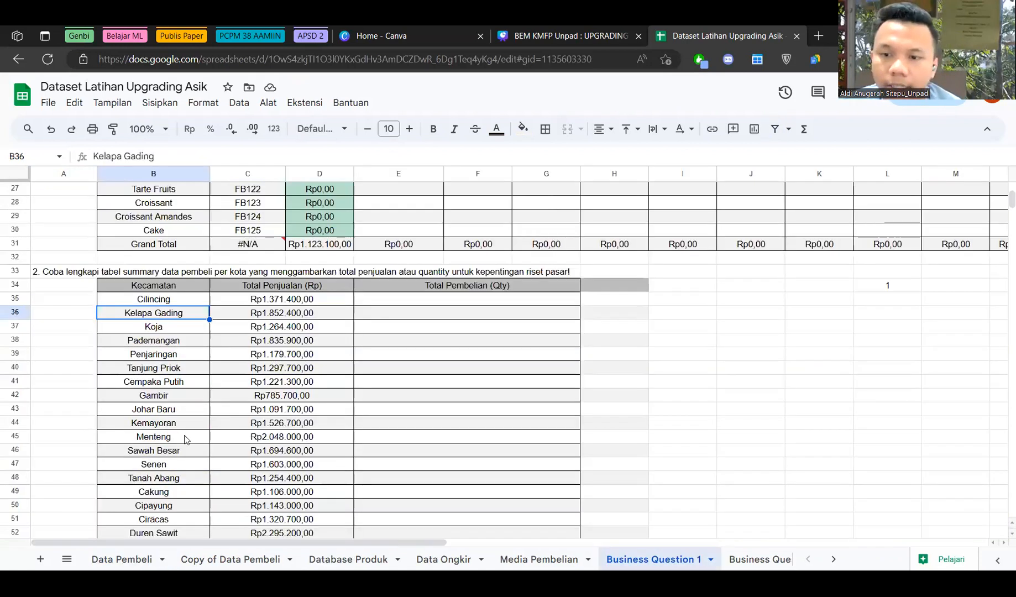
{"action": "scroll", "coordinate": [260, 439], "scroll_direction": "down", "scroll_amount": 8}
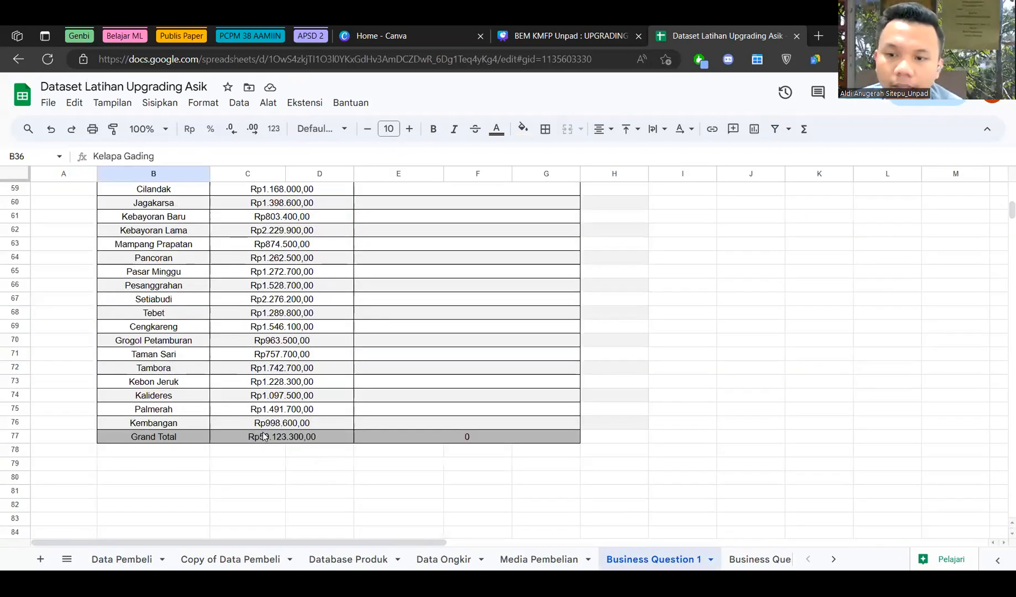
{"action": "left_click", "coordinate": [264, 436]}
{"action": "scroll", "coordinate": [263, 437], "scroll_direction": "up", "scroll_amount": 5}
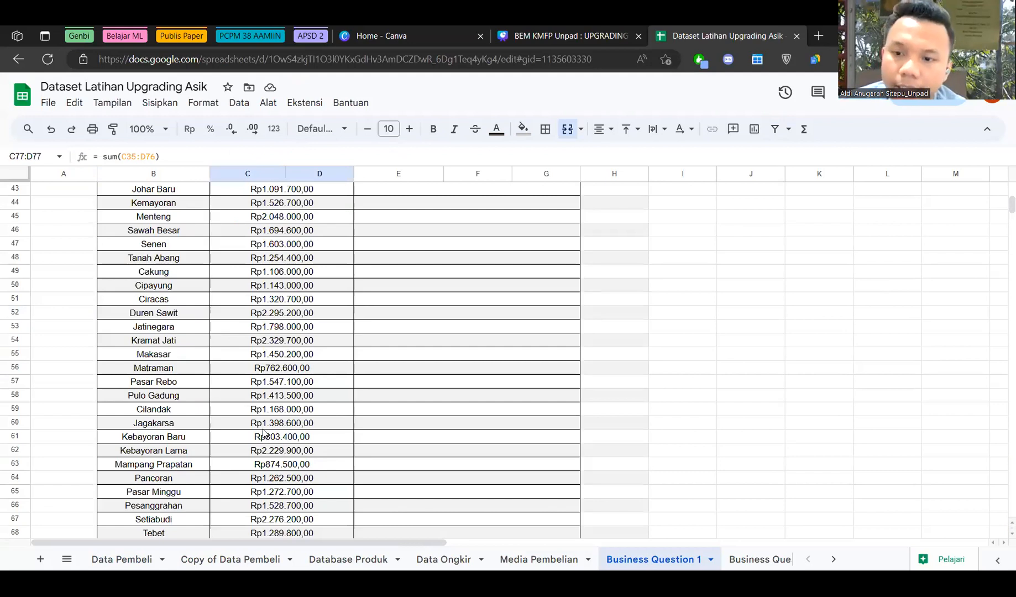
{"action": "scroll", "coordinate": [264, 434], "scroll_direction": "up", "scroll_amount": 7}
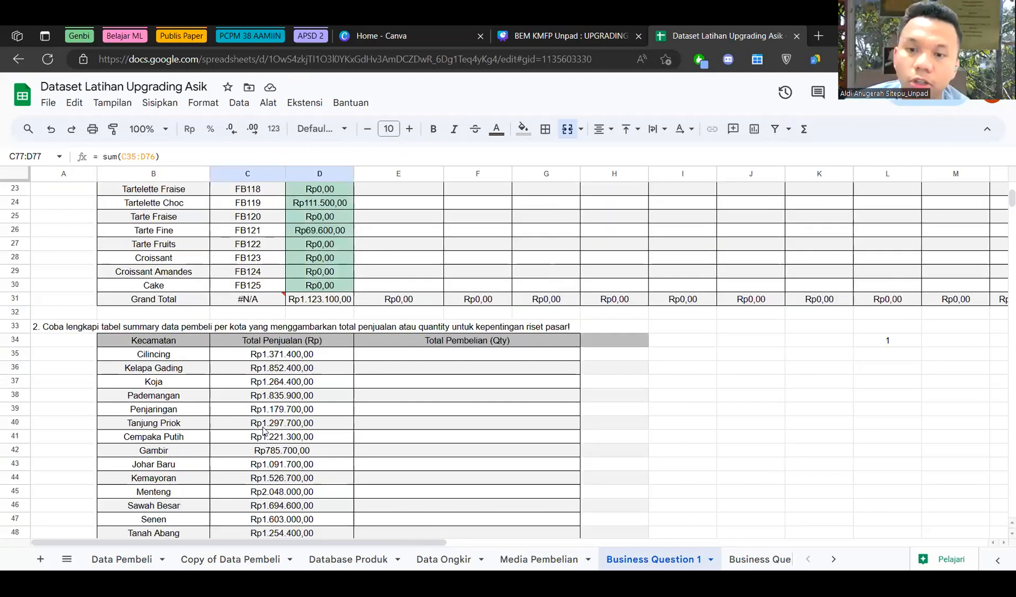
{"action": "scroll", "coordinate": [272, 380], "scroll_direction": "down", "scroll_amount": 4}
{"action": "scroll", "coordinate": [278, 355], "scroll_direction": "up", "scroll_amount": 4}
Copy the SUMIF formula text from C35 into E35, Cilincing's Total Pembelian (Qty) cell.
{"action": "left_click", "coordinate": [278, 355]}
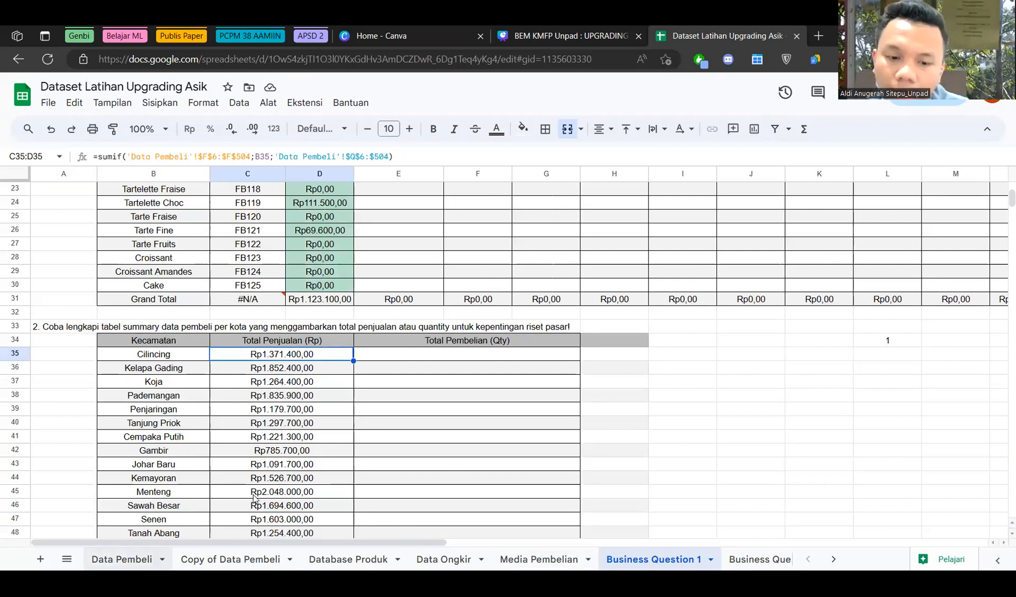
{"action": "left_click", "coordinate": [460, 354]}
{"action": "type", "text": "=sumif"}
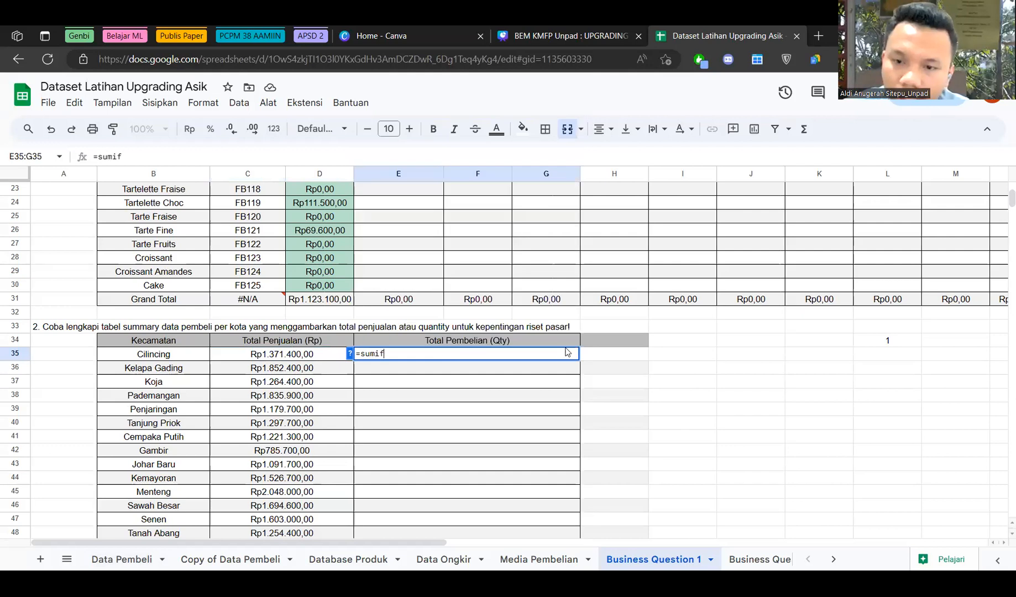
{"action": "key", "text": "Left"}
{"action": "key", "text": "Return"}
{"action": "key", "text": "ctrl+a"}
{"action": "key", "text": "ctrl+c"}
{"action": "left_click", "coordinate": [455, 357]}
{"action": "key", "text": "ctrl+v"}
{"action": "left_click", "coordinate": [295, 357]}
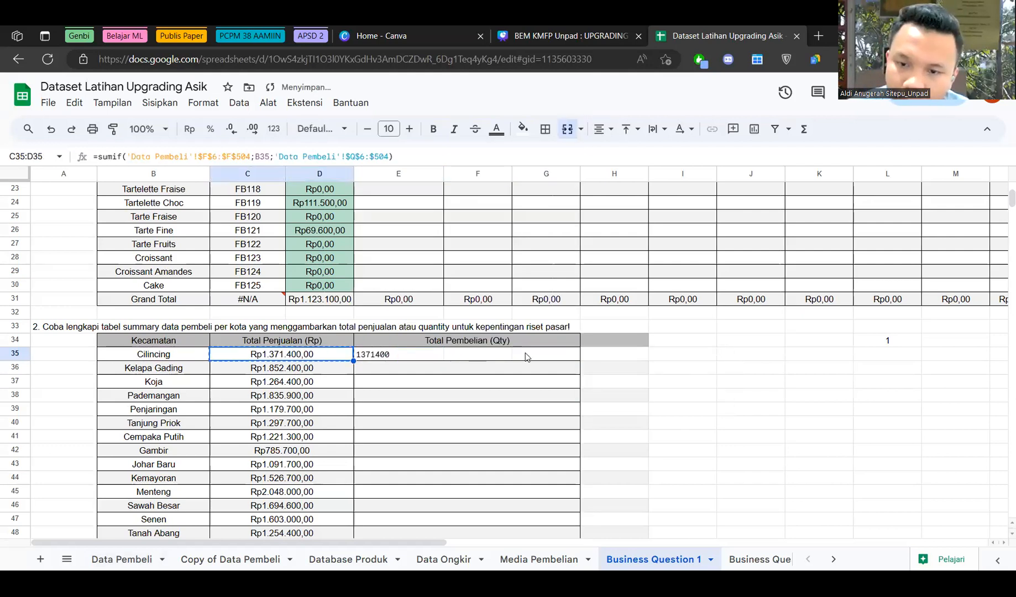
{"action": "key", "text": "Return"}
{"action": "key", "text": "ctrl+a"}
{"action": "key", "text": "Escape"}
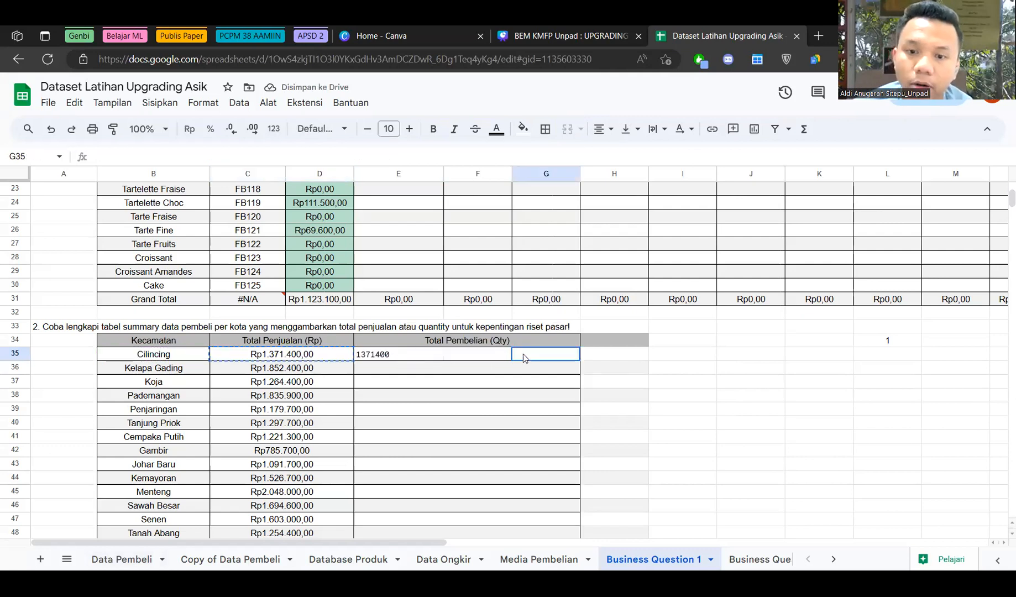
Open E35's copied SUMIF formula and check its criteria range, criterion and sum range arguments.
{"action": "left_click", "coordinate": [434, 357]}
{"action": "key", "text": "shift+Right"}
{"action": "key", "text": "shift+Right"}
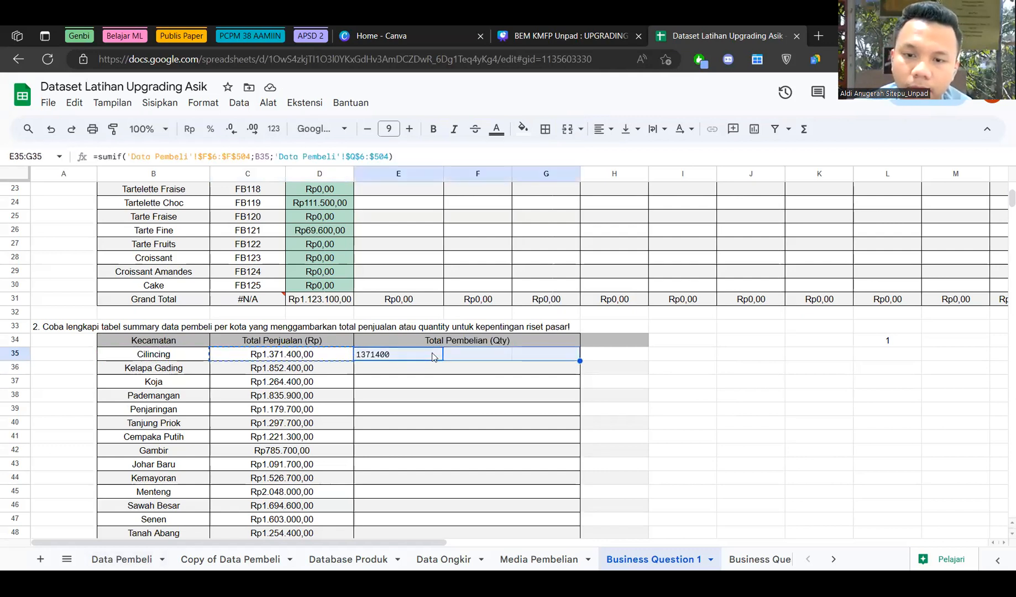
{"action": "left_click", "coordinate": [434, 357]}
{"action": "double_click", "coordinate": [394, 353]}
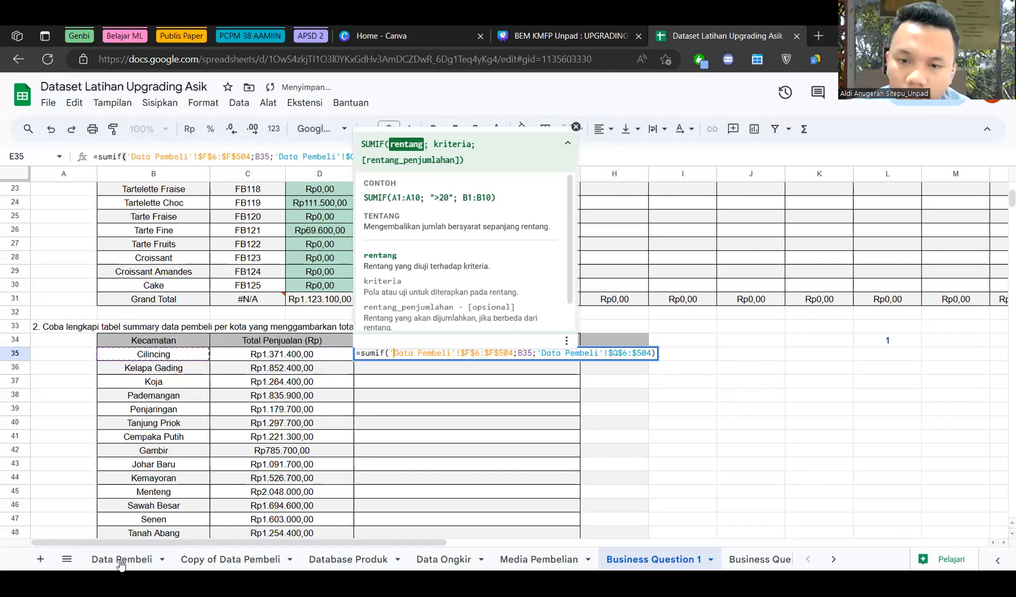
{"action": "left_click", "coordinate": [523, 354]}
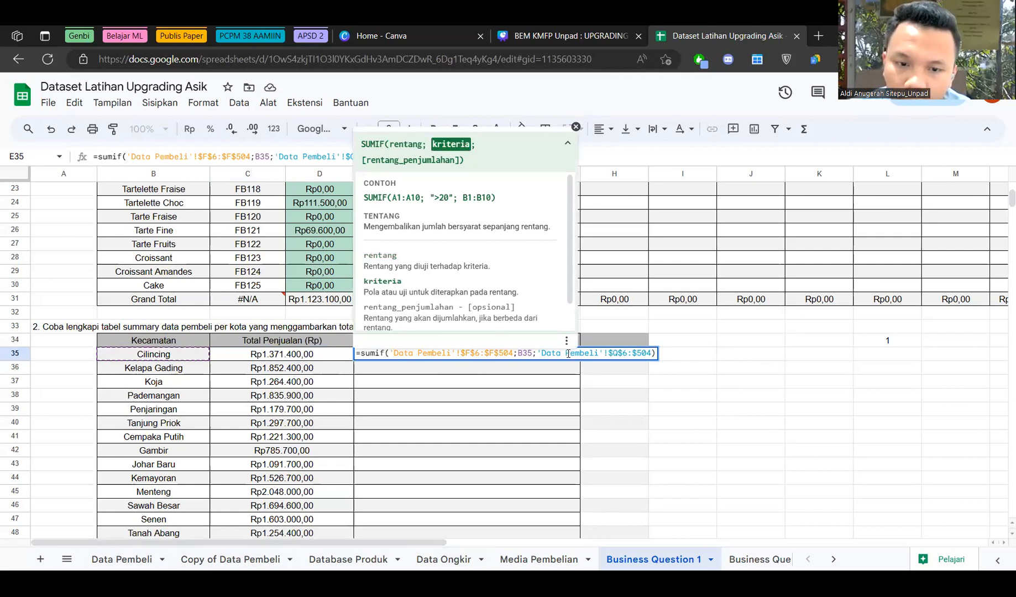
{"action": "left_click", "coordinate": [617, 354]}
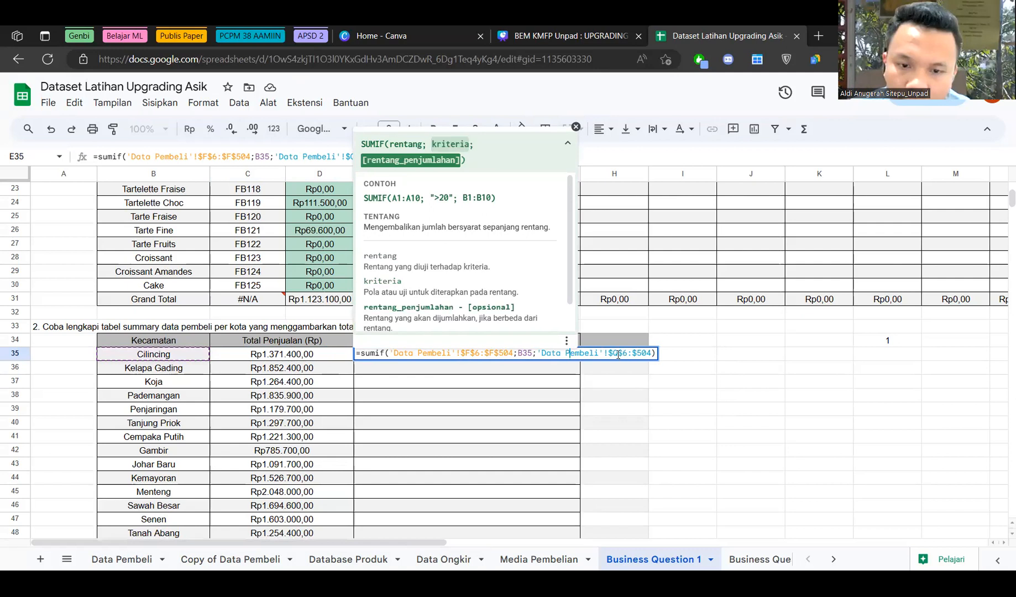
Change E35's sum range to the Jumlah Pembelian column on Data Pembeli, $O$6:$504, after checking the column there.
{"action": "left_click", "coordinate": [132, 561]}
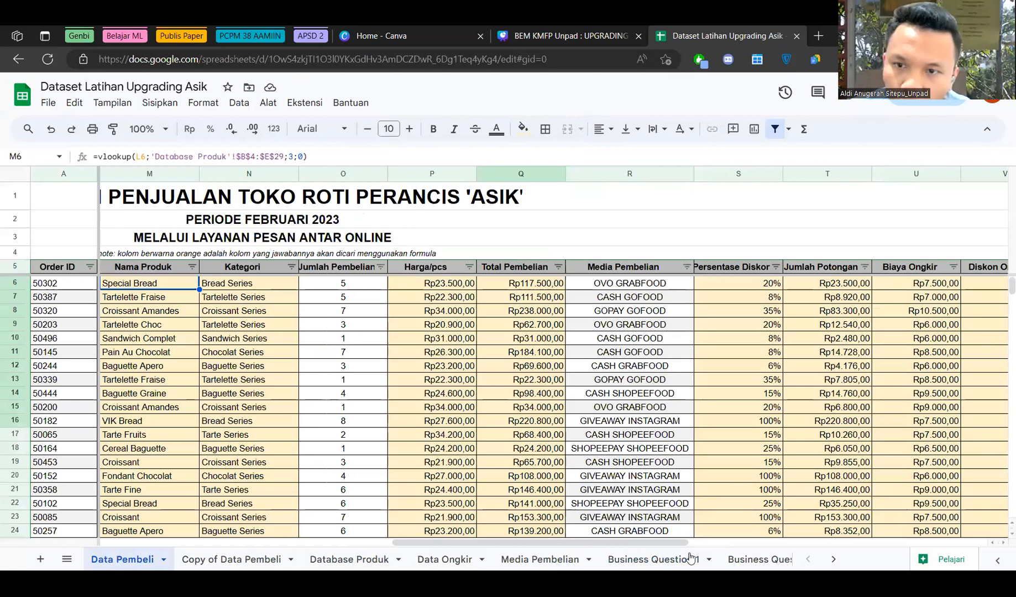
{"action": "left_click", "coordinate": [684, 563]}
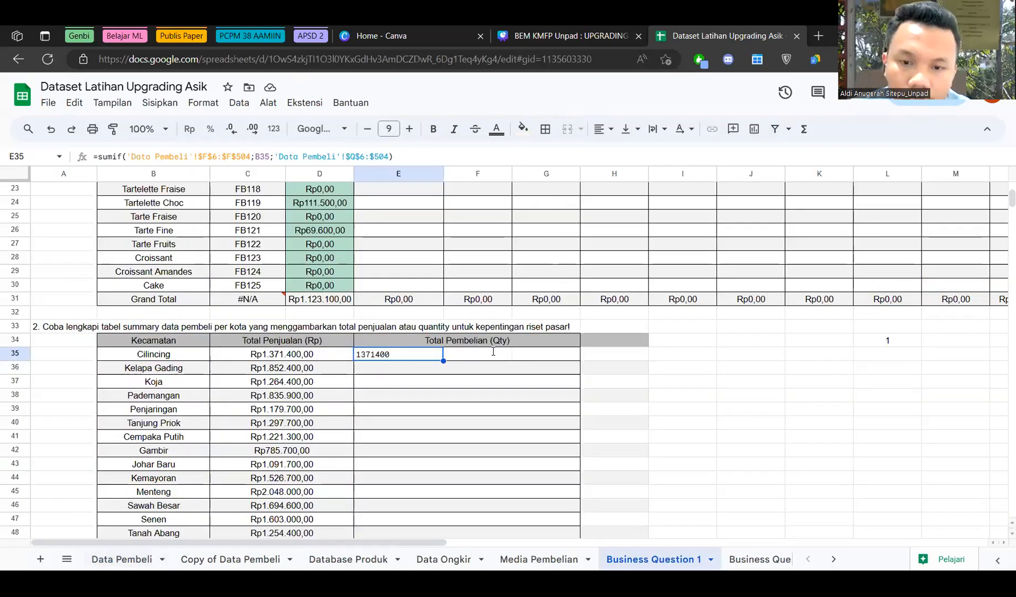
{"action": "left_click_drag", "start_coordinate": [613, 357], "coordinate": [620, 357]}
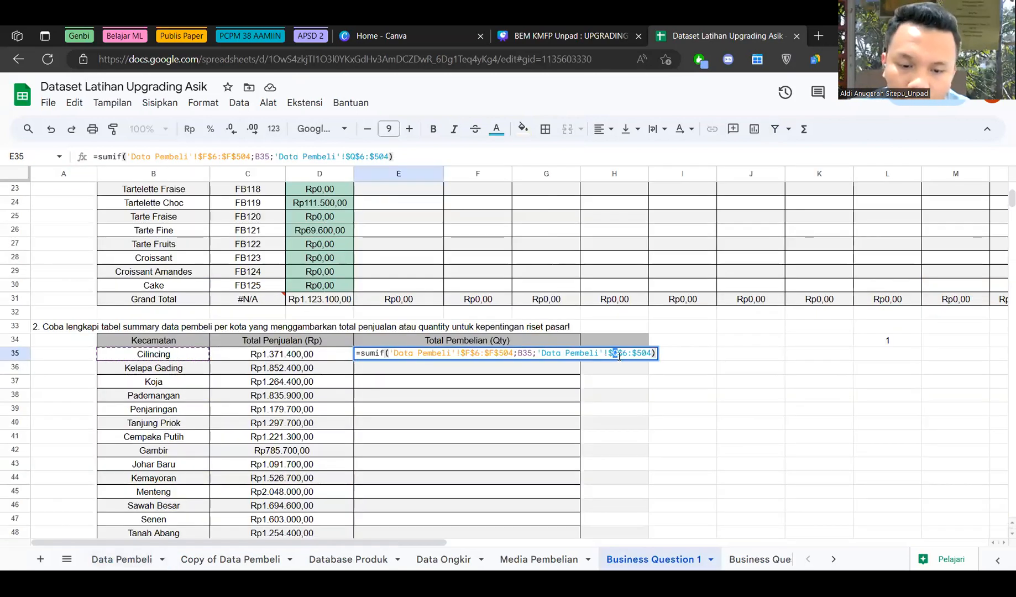
{"action": "type", "text": "O"}
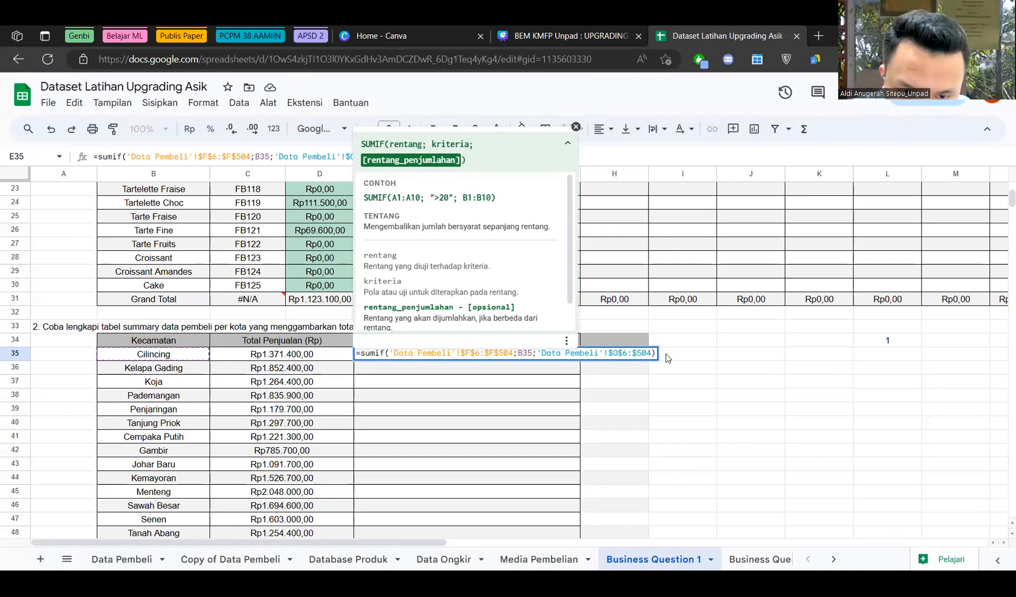
{"action": "key", "text": "Return"}
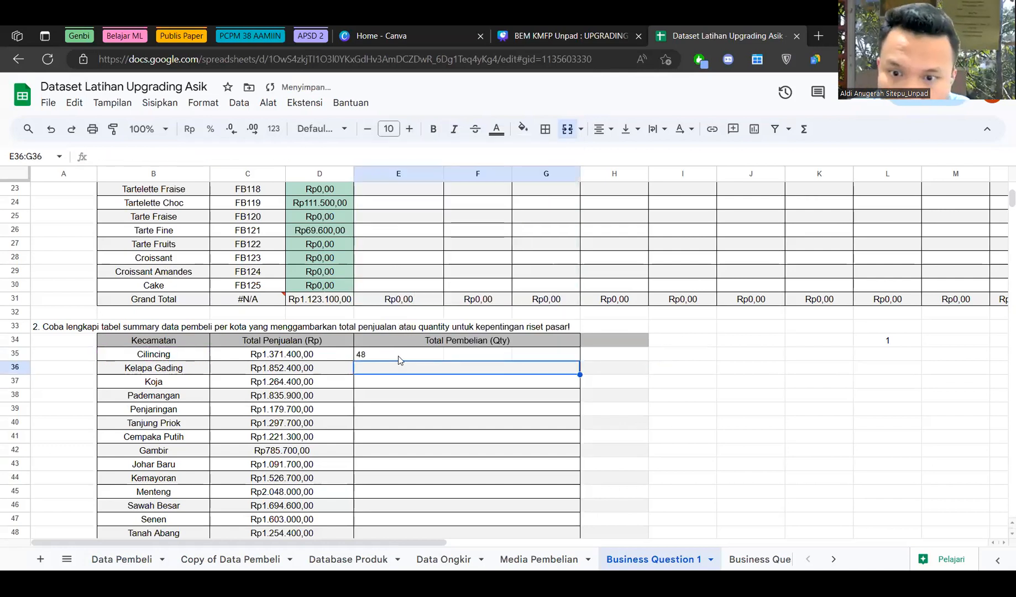
Merge E35:G35 and copy its quantity formula down the Total Pembelian (Qty) column to Kembangan's row 76.
{"action": "key", "text": "Up"}
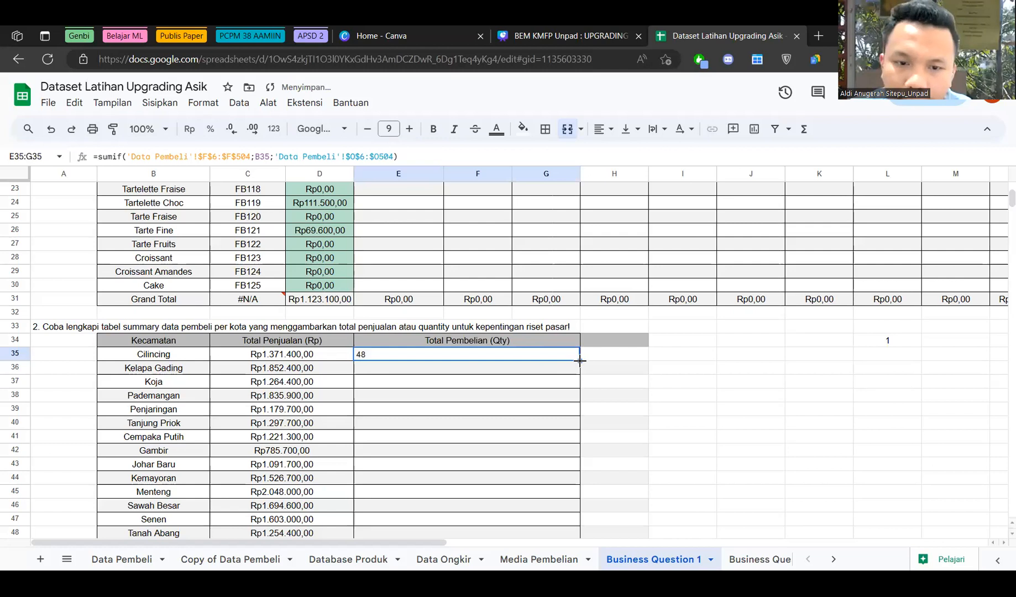
{"action": "left_click_drag", "start_coordinate": [580, 362], "coordinate": [552, 479]}
{"action": "scroll", "coordinate": [474, 387], "scroll_direction": "down", "scroll_amount": 8}
{"action": "scroll", "coordinate": [459, 421], "scroll_direction": "up", "scroll_amount": 2}
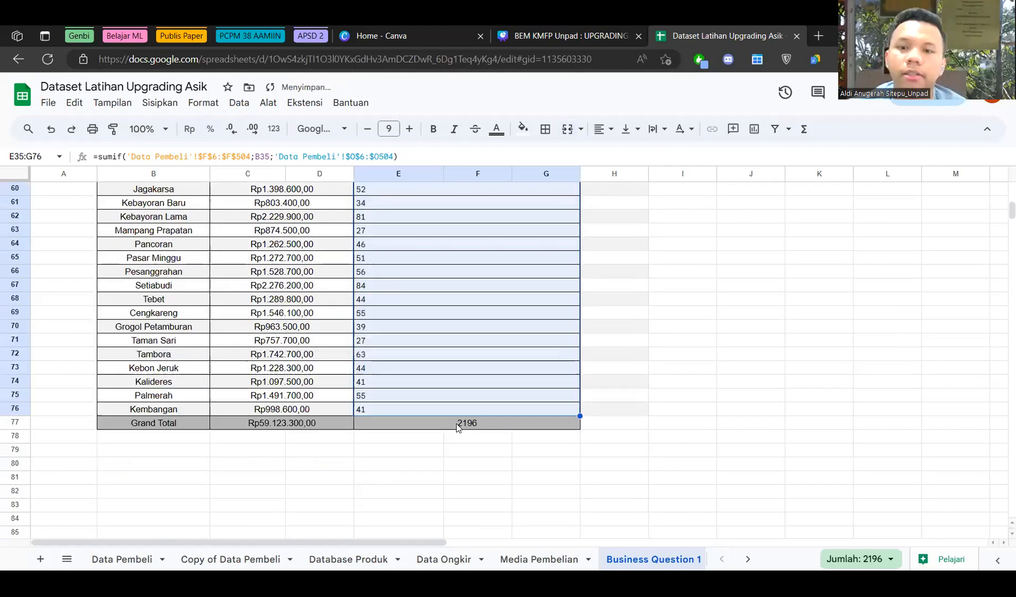
Check the Grand Total sums in row 77 and the quantity formulas in E35 and E36 of the kecamatan table.
{"action": "left_click", "coordinate": [457, 424]}
{"action": "scroll", "coordinate": [457, 420], "scroll_direction": "up", "scroll_amount": 15}
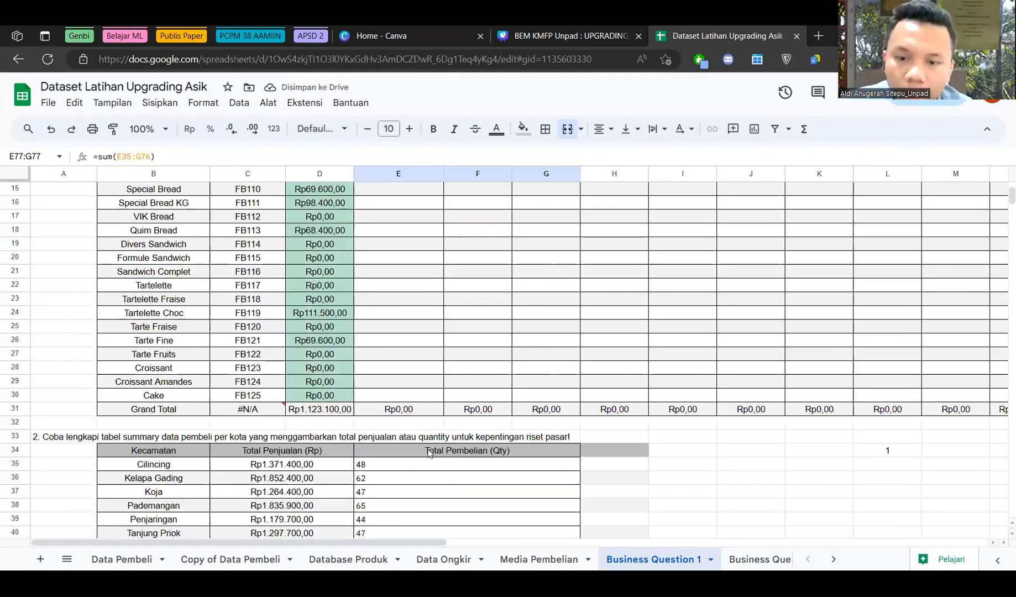
{"action": "left_click", "coordinate": [189, 467]}
{"action": "left_click", "coordinate": [417, 468]}
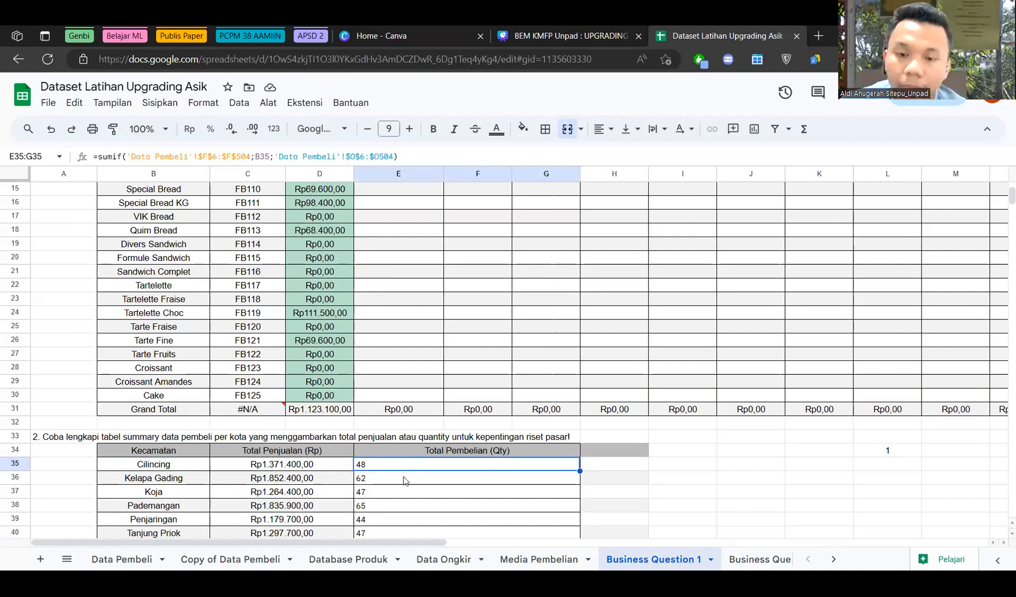
{"action": "left_click", "coordinate": [405, 479]}
{"action": "scroll", "coordinate": [403, 479], "scroll_direction": "down", "scroll_amount": 10}
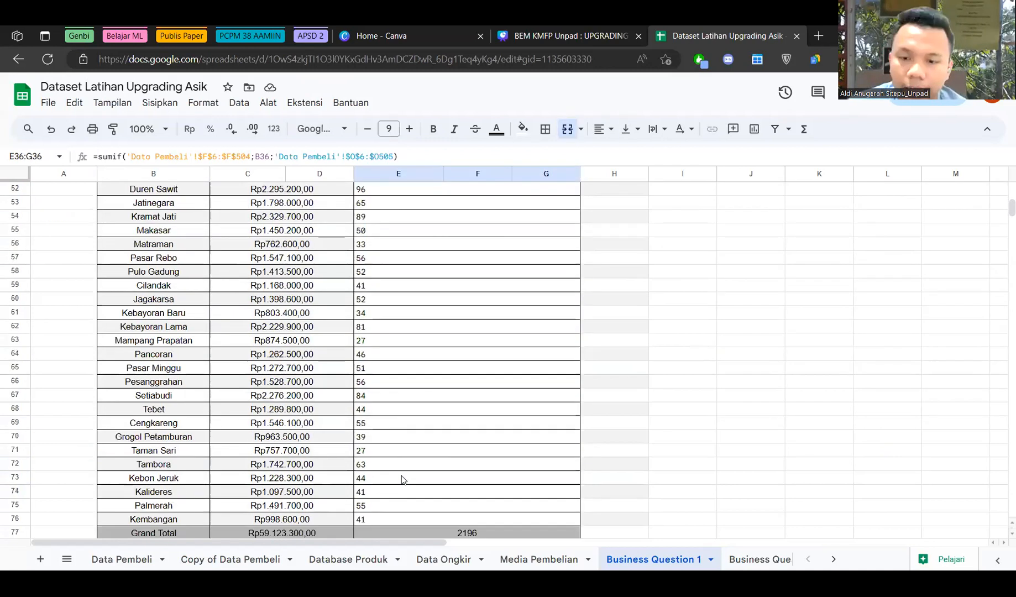
{"action": "scroll", "coordinate": [402, 477], "scroll_direction": "up", "scroll_amount": 1}
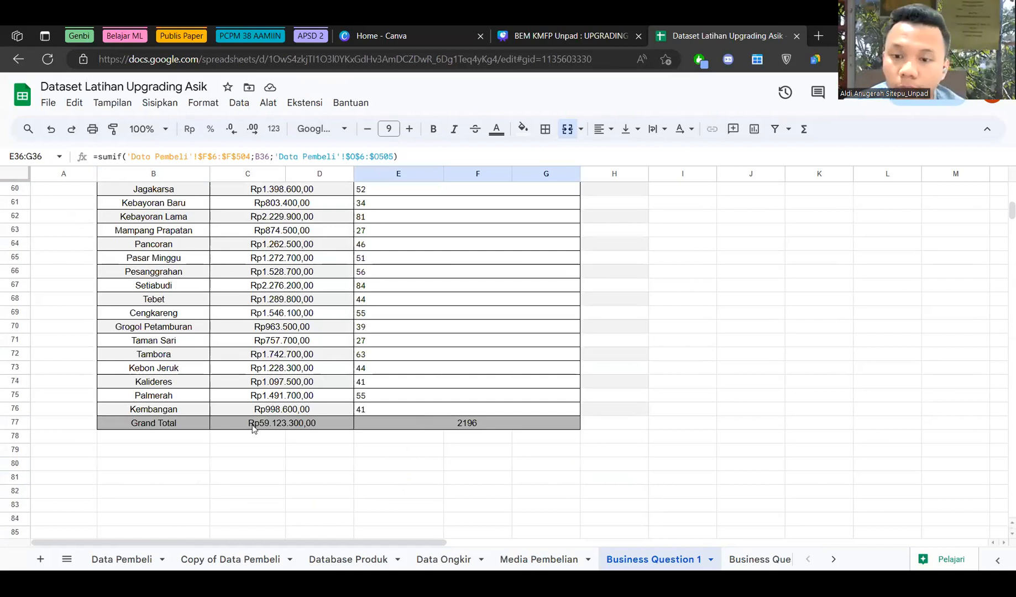
{"action": "left_click_drag", "start_coordinate": [255, 428], "coordinate": [475, 424]}
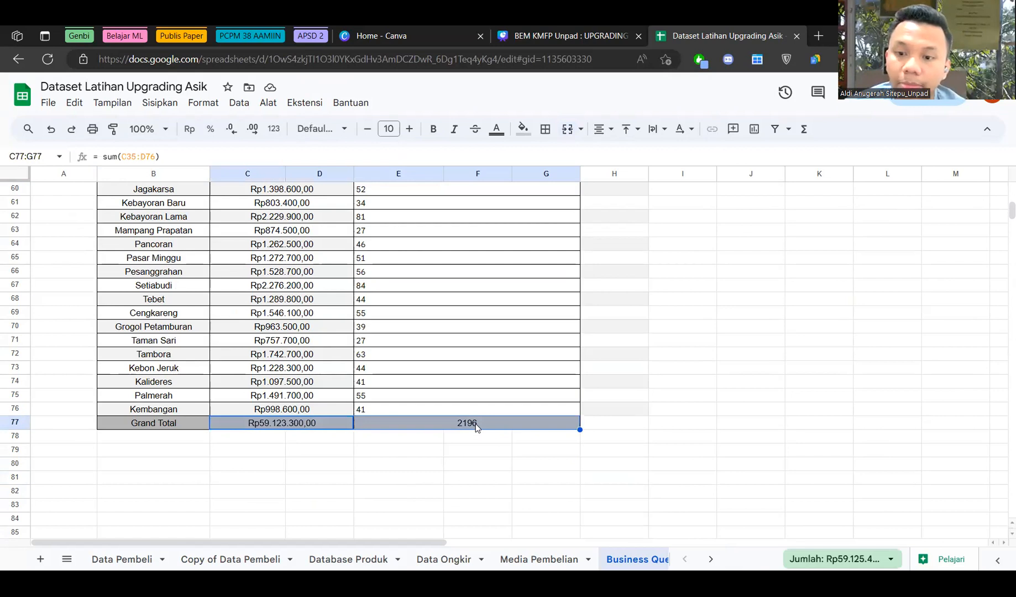
{"action": "scroll", "coordinate": [477, 424], "scroll_direction": "up", "scroll_amount": 10}
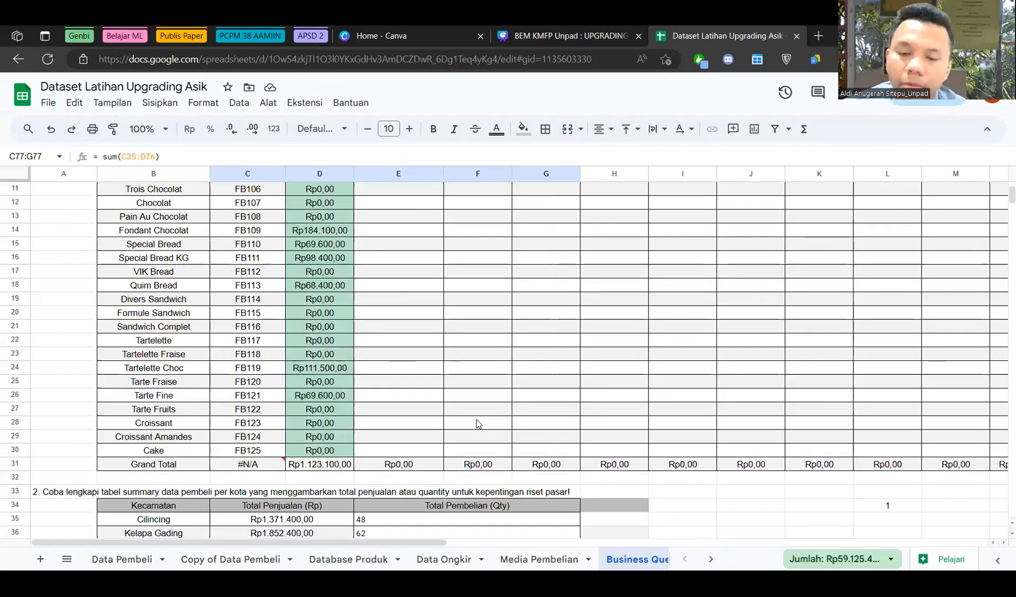
{"action": "scroll", "coordinate": [431, 447], "scroll_direction": "down", "scroll_amount": 1}
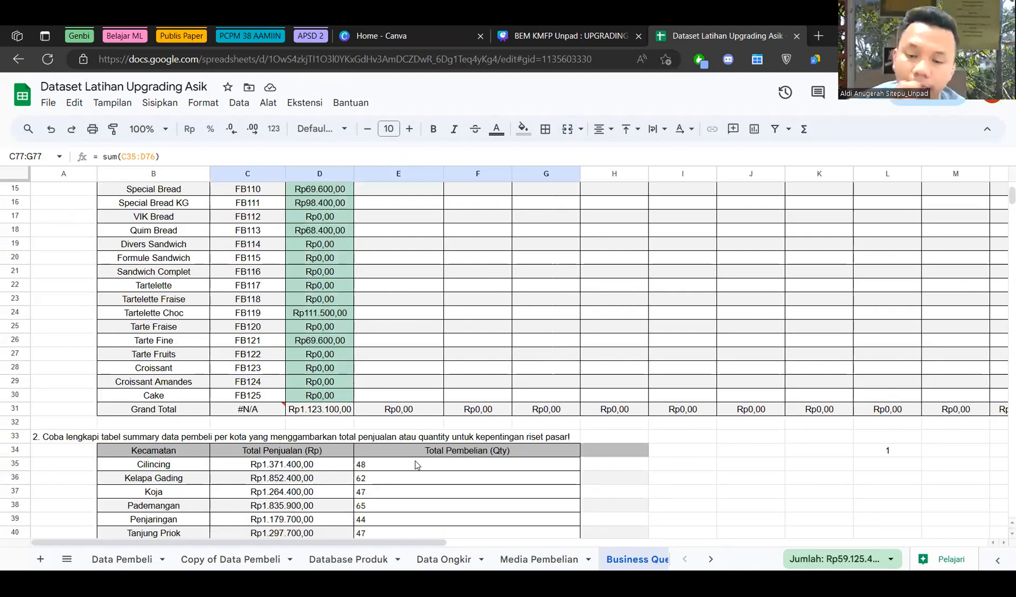
Compare Cilincing's SUMIF formulas for Total Penjualan (Rp) in C35 and Total Pembelian (Qty) in E35.
{"action": "left_click", "coordinate": [309, 465]}
{"action": "double_click", "coordinate": [307, 464]}
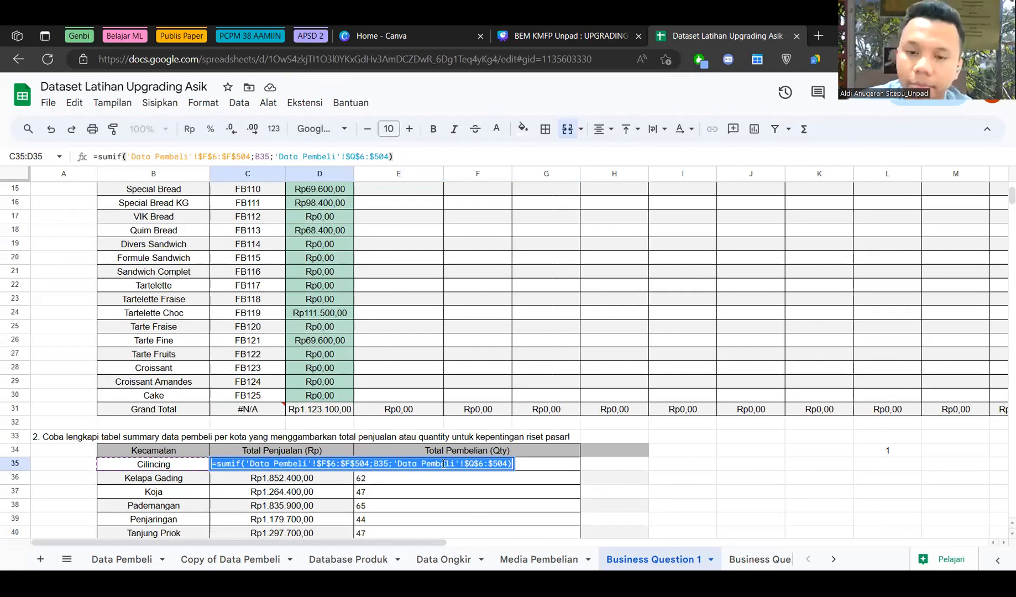
{"action": "double_click", "coordinate": [565, 470]}
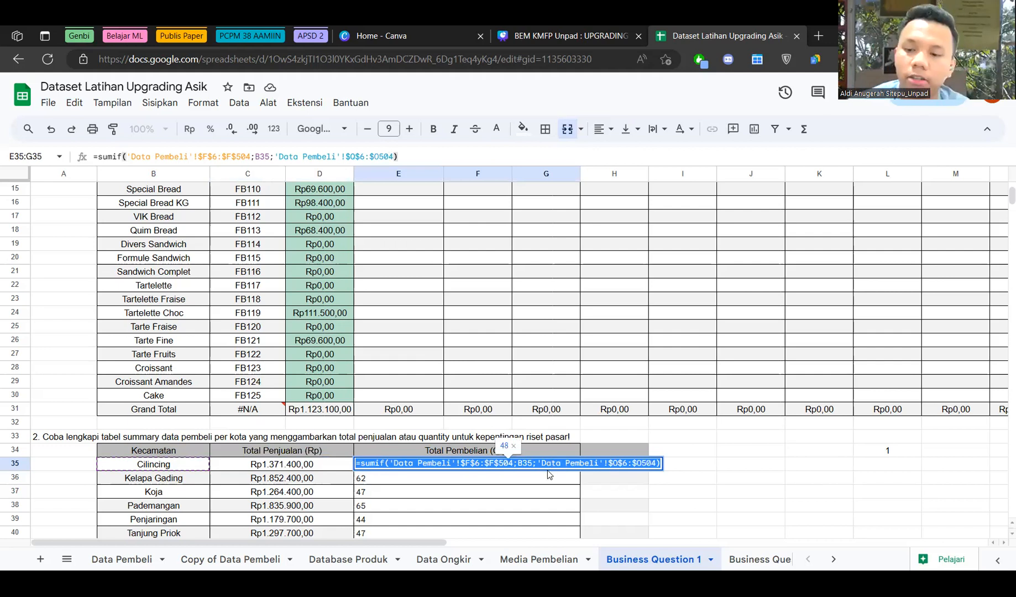
{"action": "key", "text": "Escape"}
Look over the daily product sales table and the per-kecamatan summary table on Business Question 1.
{"action": "scroll", "coordinate": [426, 479], "scroll_direction": "down", "scroll_amount": 3}
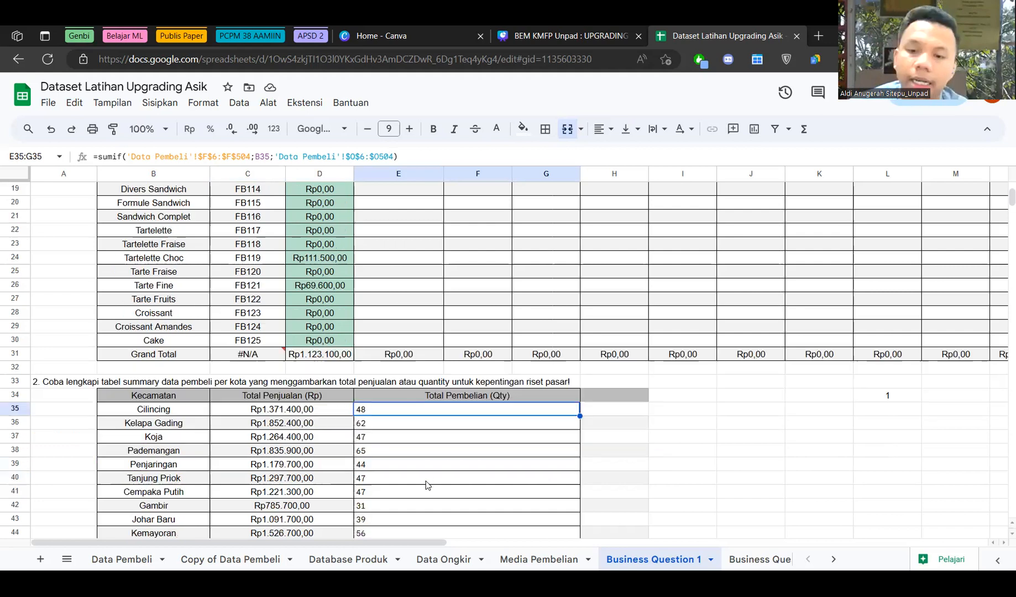
{"action": "scroll", "coordinate": [412, 477], "scroll_direction": "up", "scroll_amount": 4}
{"action": "scroll", "coordinate": [410, 475], "scroll_direction": "up", "scroll_amount": 3}
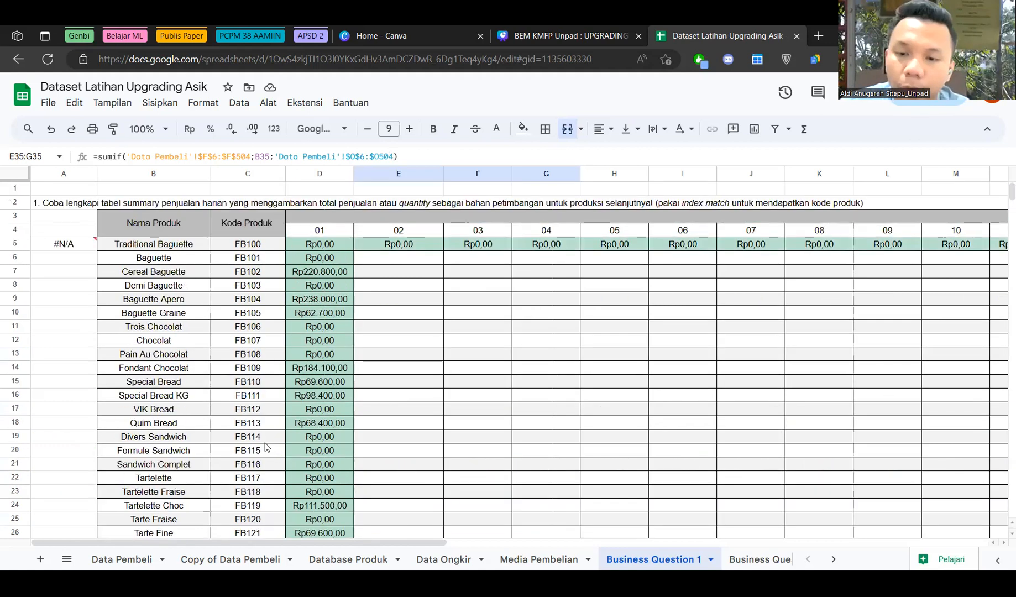
{"action": "scroll", "coordinate": [266, 449], "scroll_direction": "down", "scroll_amount": 12}
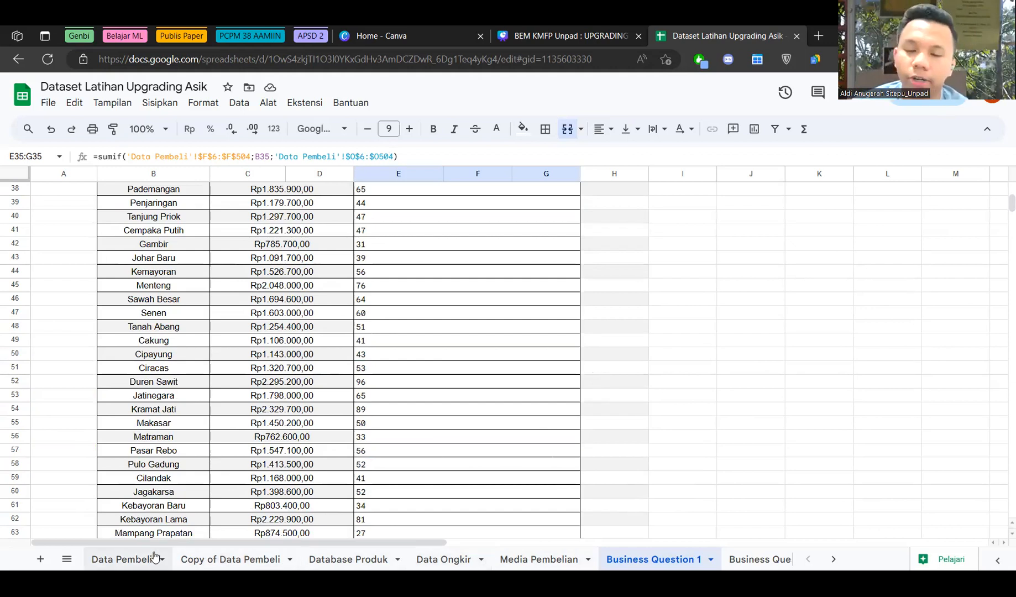
{"action": "scroll", "coordinate": [444, 423], "scroll_direction": "up", "scroll_amount": 5}
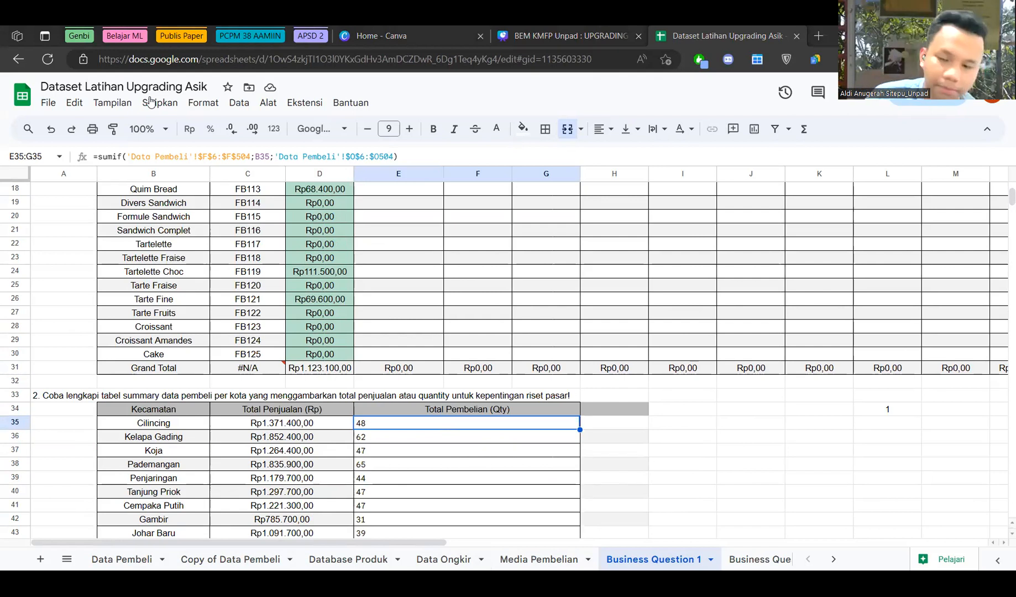
{"action": "scroll", "coordinate": [408, 412], "scroll_direction": "up", "scroll_amount": 2}
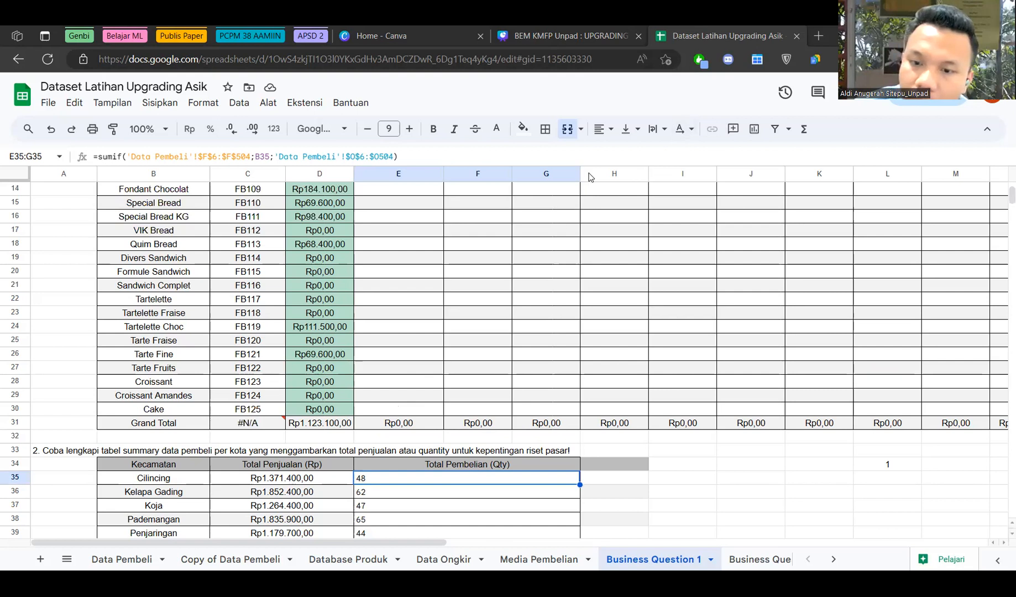
{"action": "scroll", "coordinate": [589, 193], "scroll_direction": "up", "scroll_amount": 4}
{"action": "scroll", "coordinate": [409, 325], "scroll_direction": "up", "scroll_amount": 1}
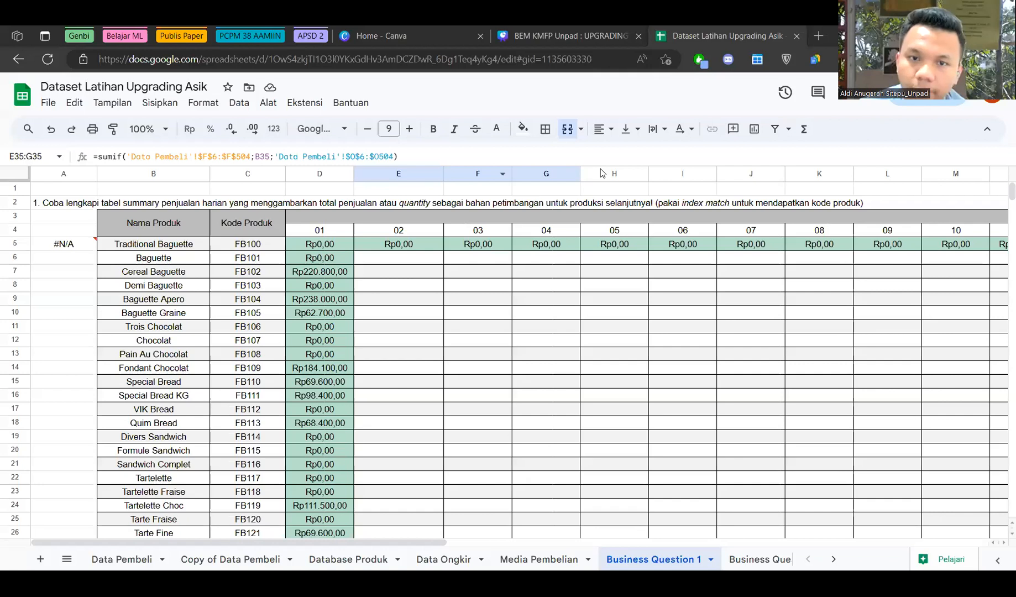
Add a filter to the product table B3:E29 on the Database Produk sheet, with its header in row 3.
{"action": "key", "text": "ctrl+Page_Up"}
{"action": "key", "text": "ctrl+Page_Up"}
{"action": "key", "text": "ctrl+Page_Up"}
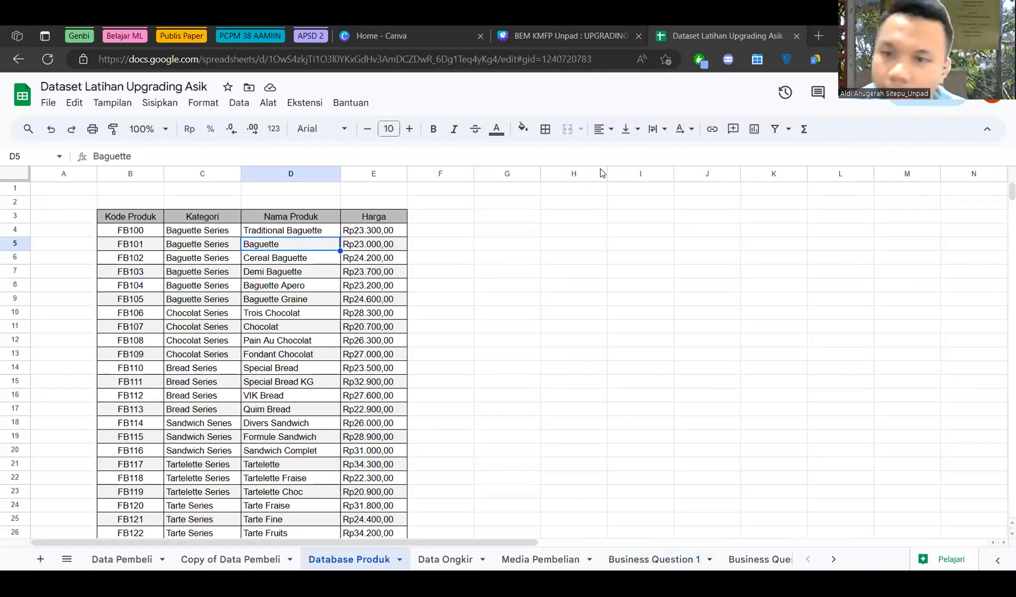
{"action": "left_click", "coordinate": [200, 241]}
{"action": "mouse_move", "coordinate": [123, 217]}
{"action": "left_mouse_down"}
{"action": "mouse_move", "coordinate": [127, 201]}
{"action": "mouse_move", "coordinate": [133, 219]}
{"action": "left_mouse_up"}
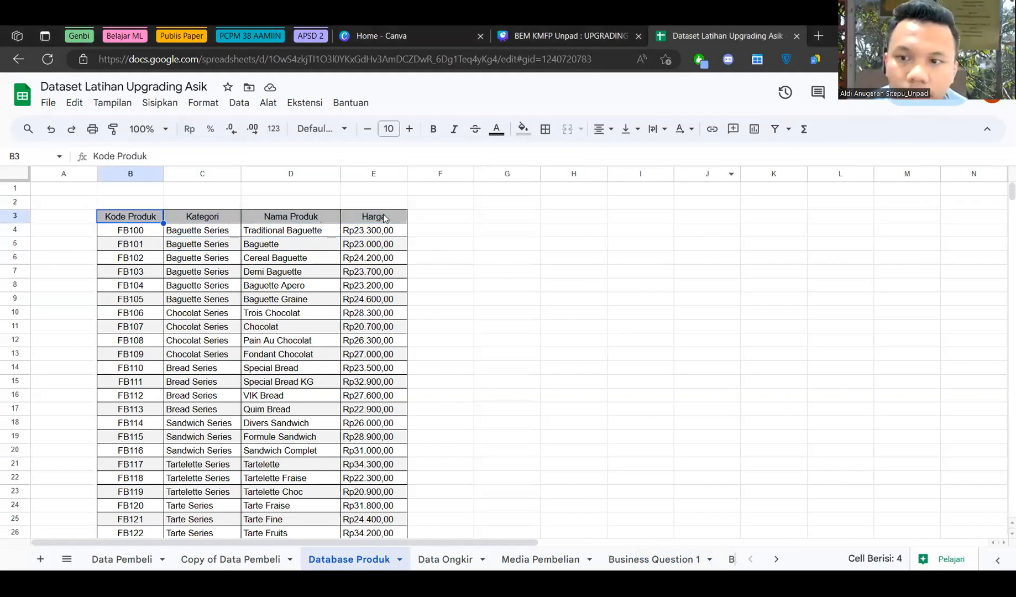
{"action": "left_click", "coordinate": [777, 129]}
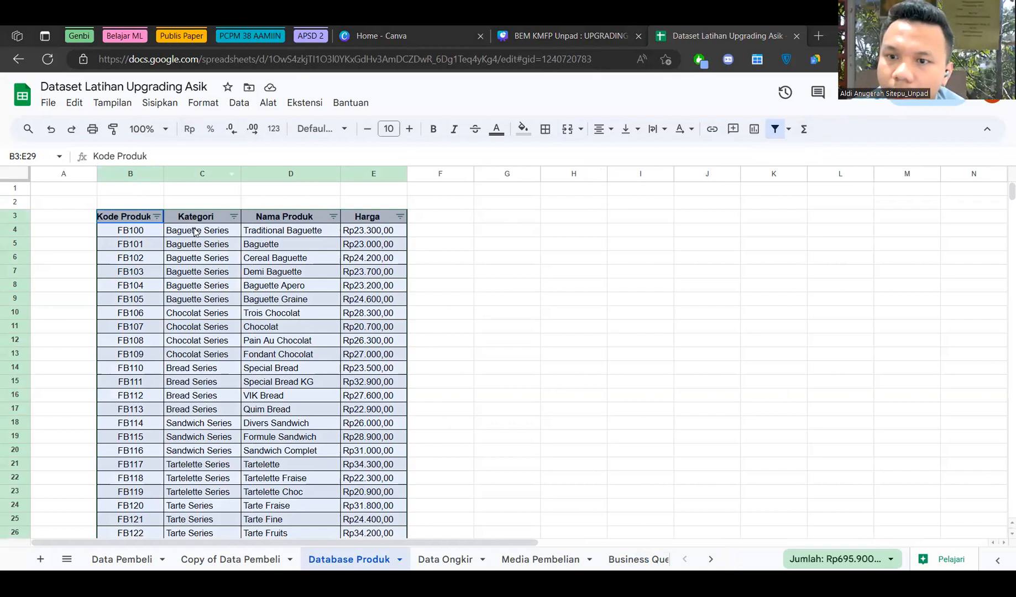
Clear the Kategori value of product FB101 in C5.
{"action": "left_click", "coordinate": [211, 233]}
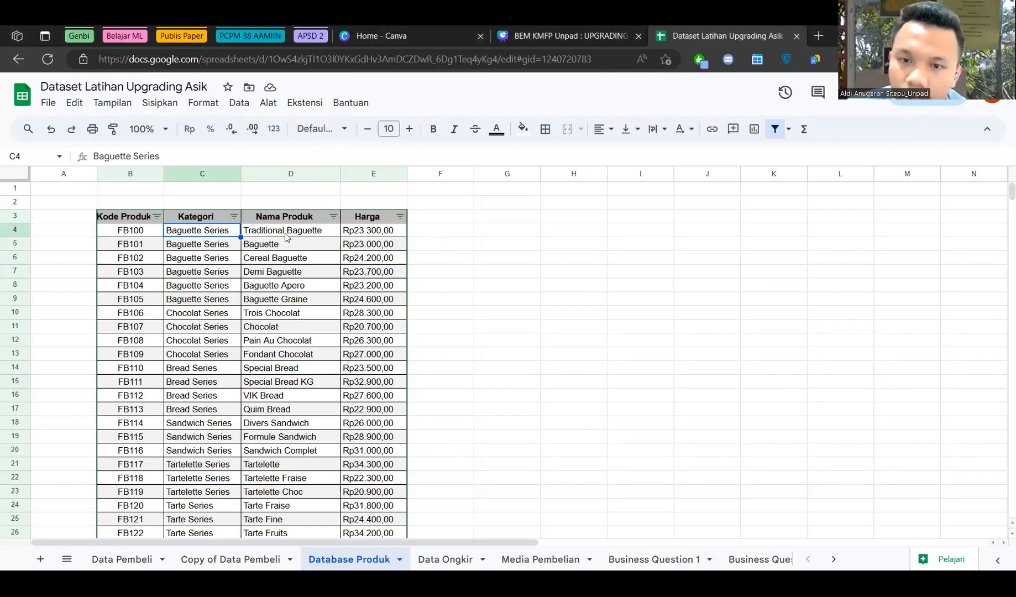
{"action": "left_click", "coordinate": [138, 231]}
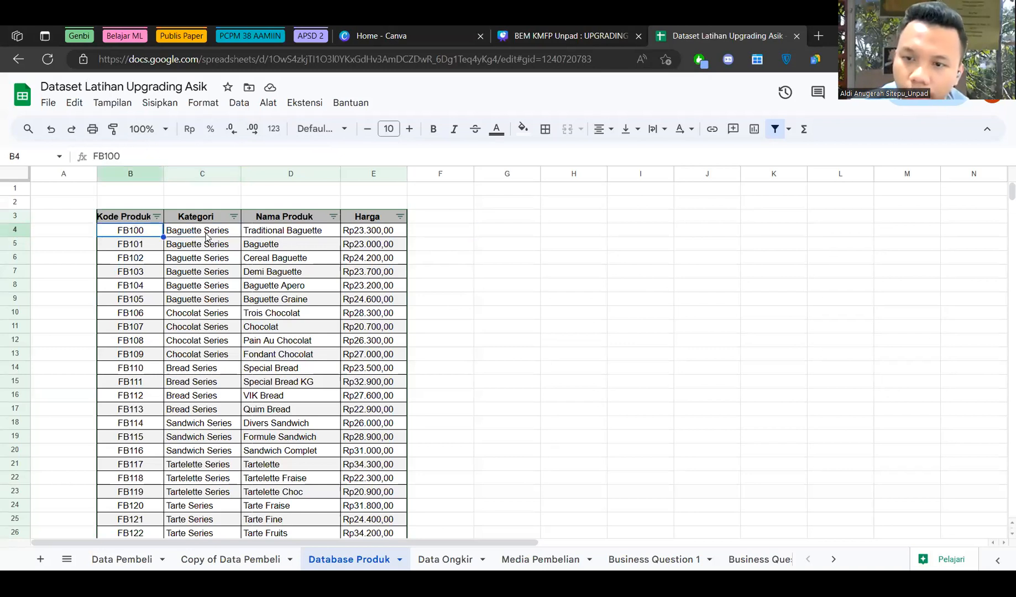
{"action": "left_click", "coordinate": [206, 233]}
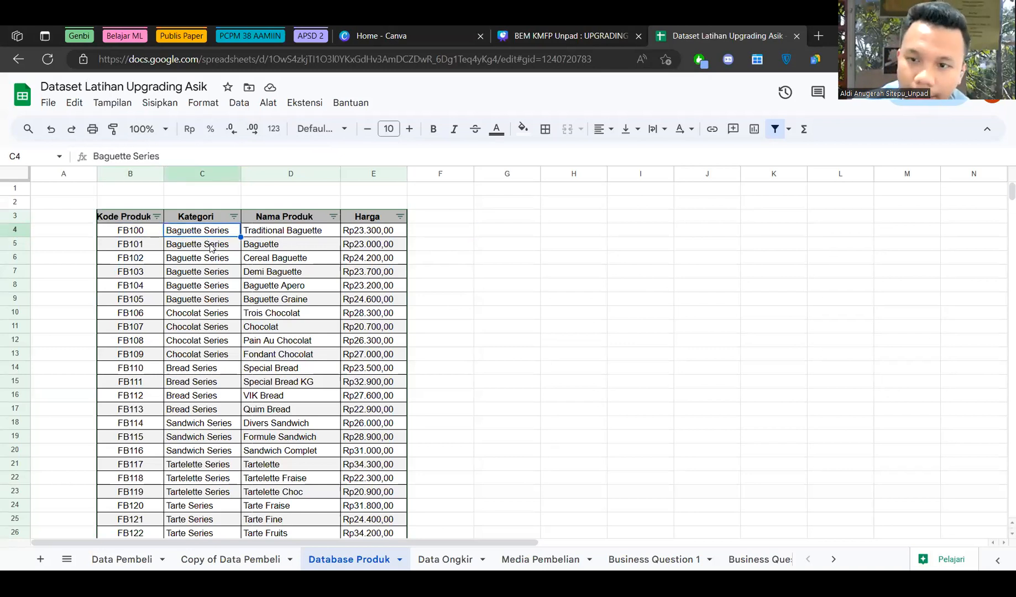
{"action": "left_click", "coordinate": [212, 247]}
{"action": "key", "text": "Delete"}
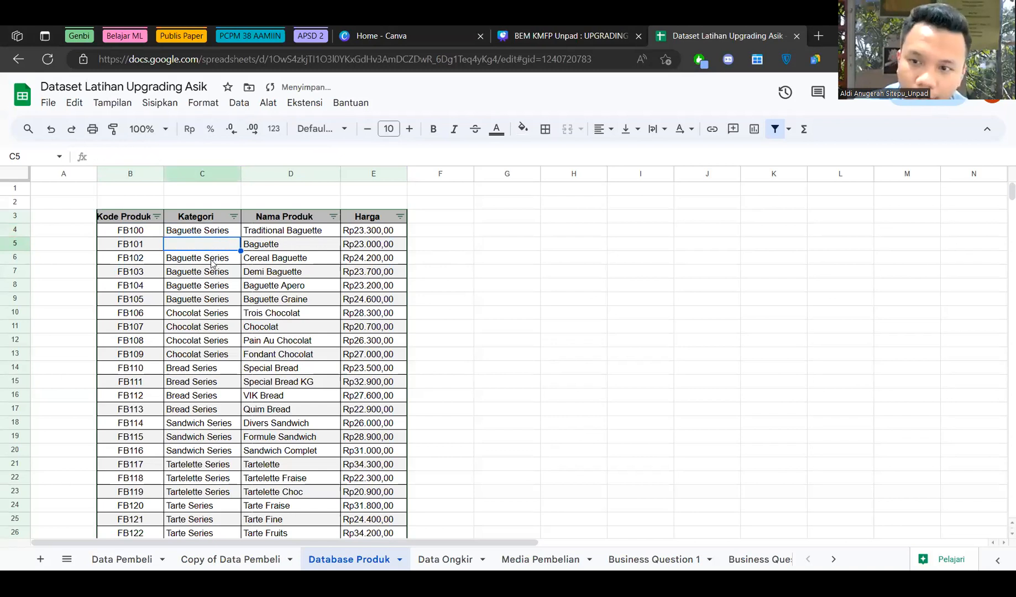
{"action": "left_click", "coordinate": [214, 258]}
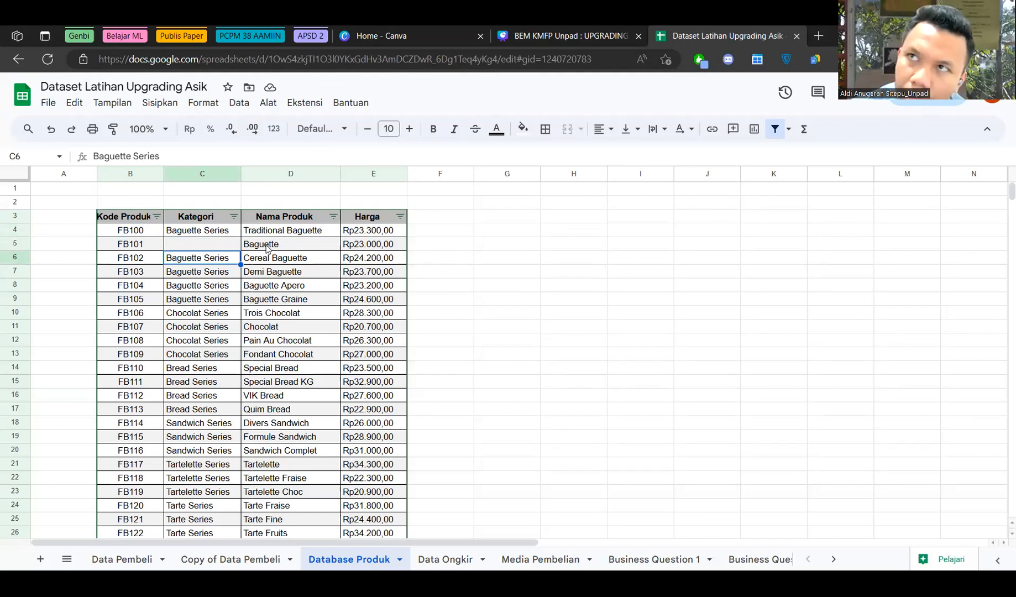
{"action": "left_click", "coordinate": [227, 246]}
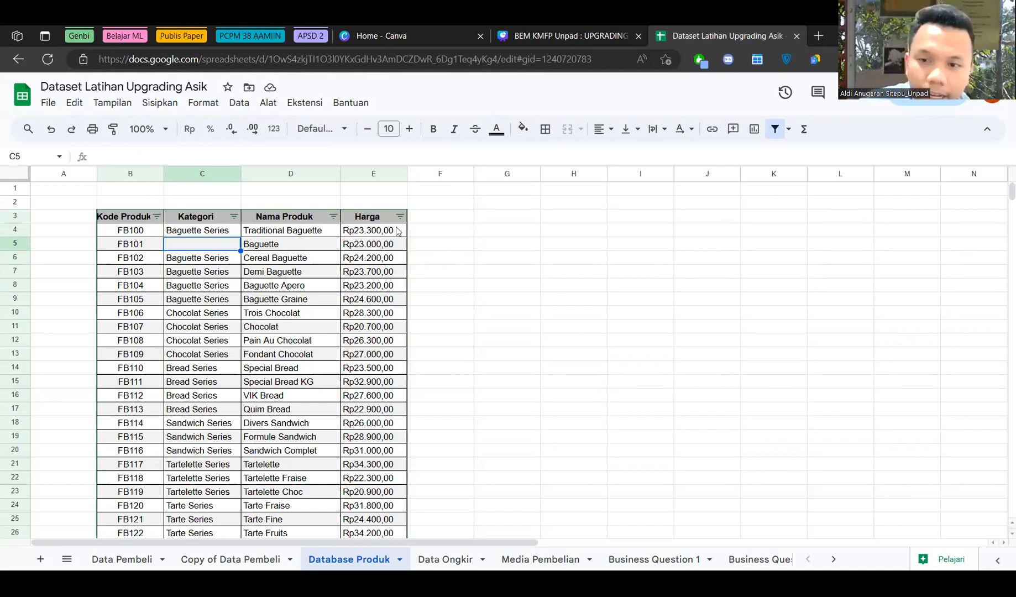
Clear the Kategori values of products FB102 to FB105 in C6:C9, keeping only FB100's Baguette Series.
{"action": "left_click", "coordinate": [282, 246]}
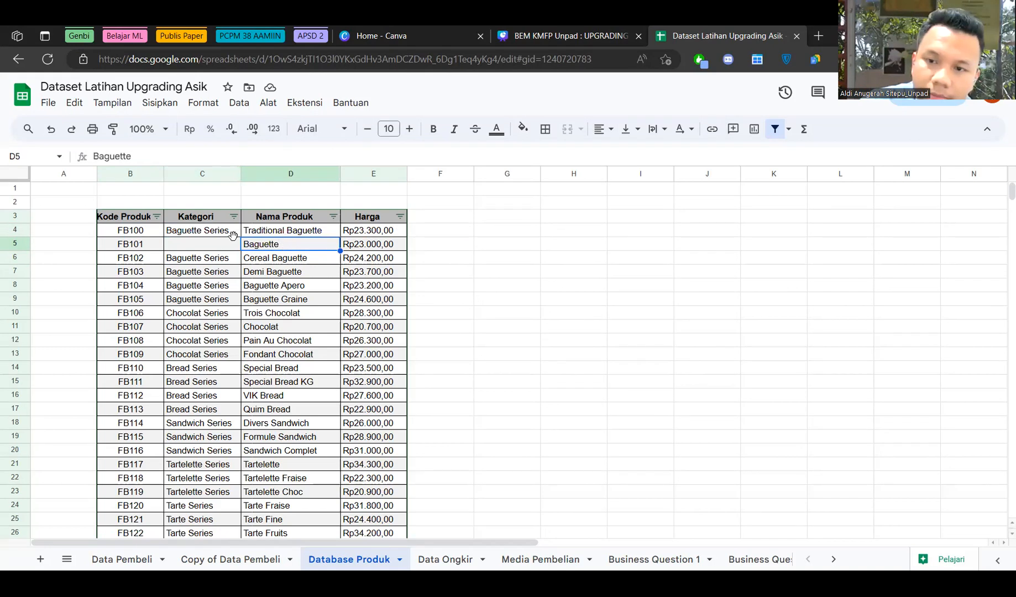
{"action": "left_click", "coordinate": [217, 246]}
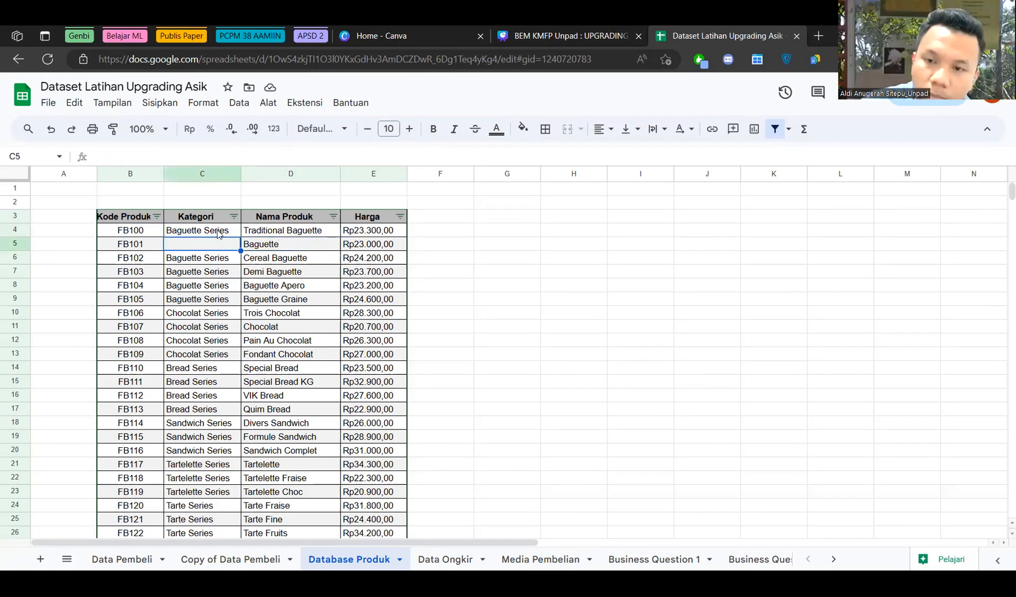
{"action": "left_click", "coordinate": [218, 234]}
{"action": "left_click_drag", "start_coordinate": [223, 258], "coordinate": [227, 301]}
{"action": "key", "text": "Delete"}
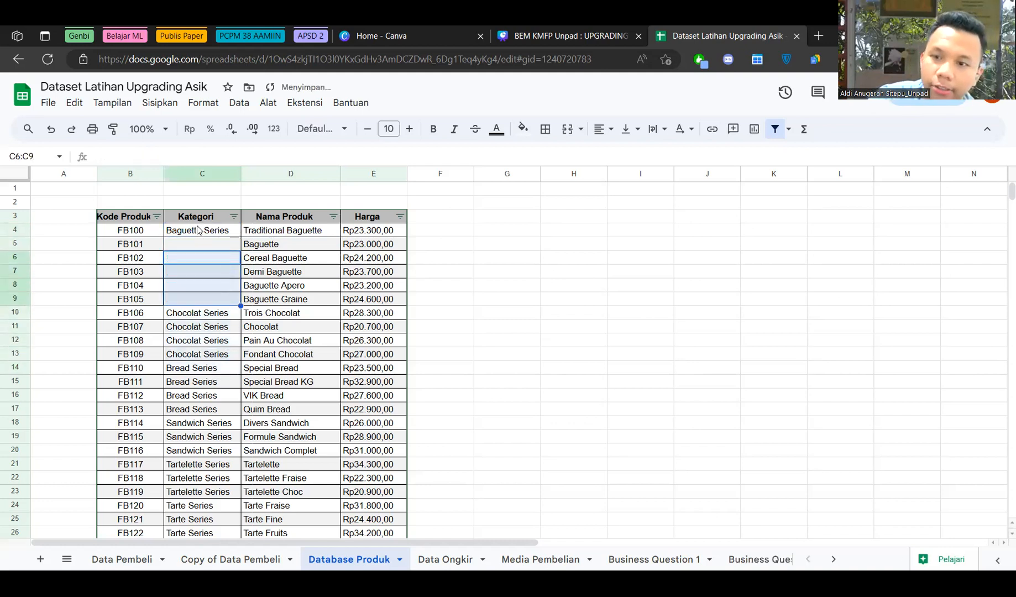
{"action": "left_click", "coordinate": [198, 230]}
{"action": "left_click", "coordinate": [496, 249]}
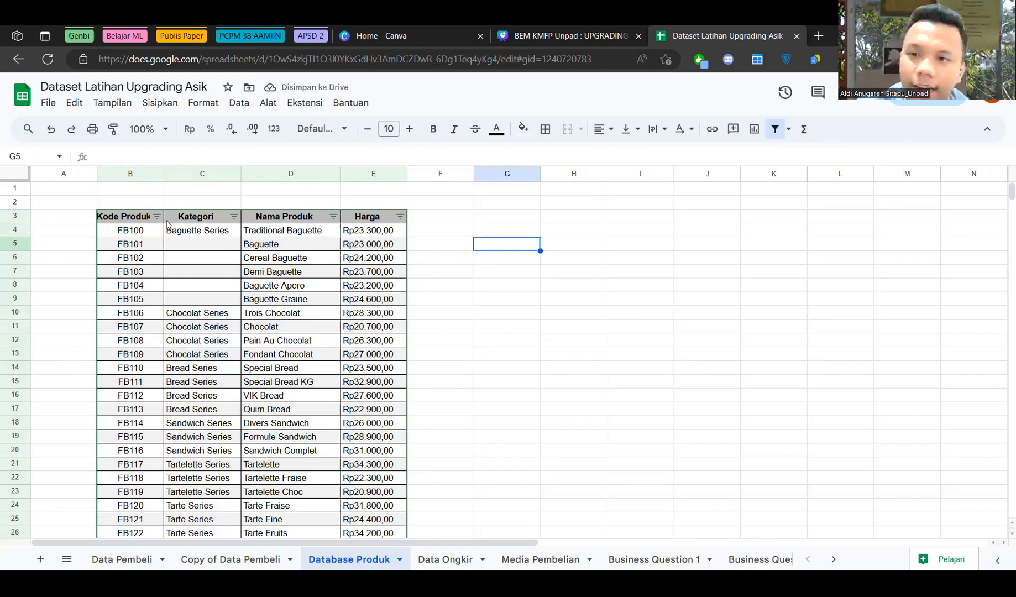
Select the product table B3:E29 and add a dropdown data validation rule to it.
{"action": "left_click", "coordinate": [142, 217]}
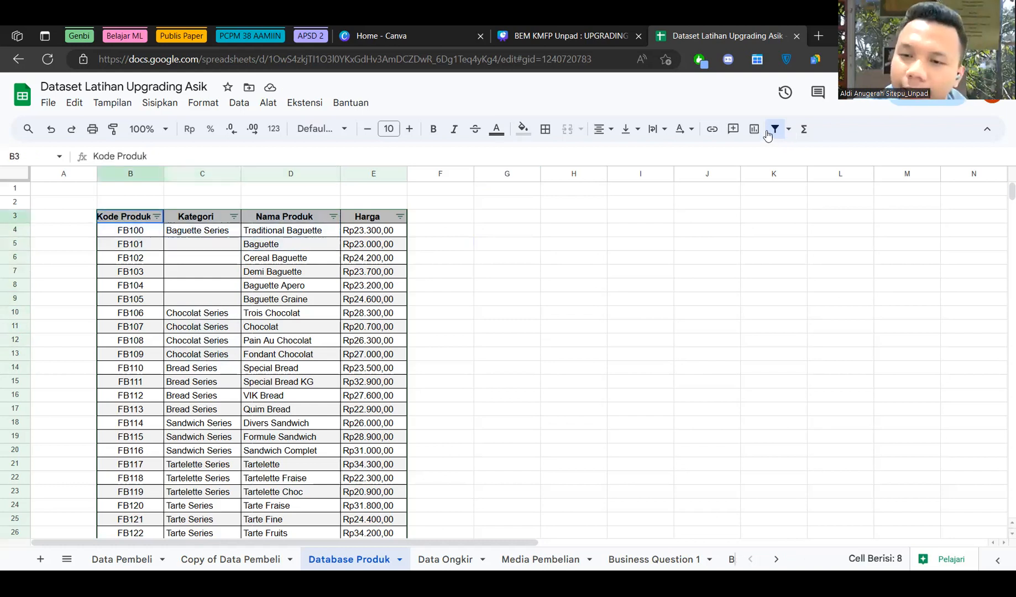
{"action": "key", "text": "ctrl+shift+Right"}
{"action": "key", "text": "ctrl+shift+Down"}
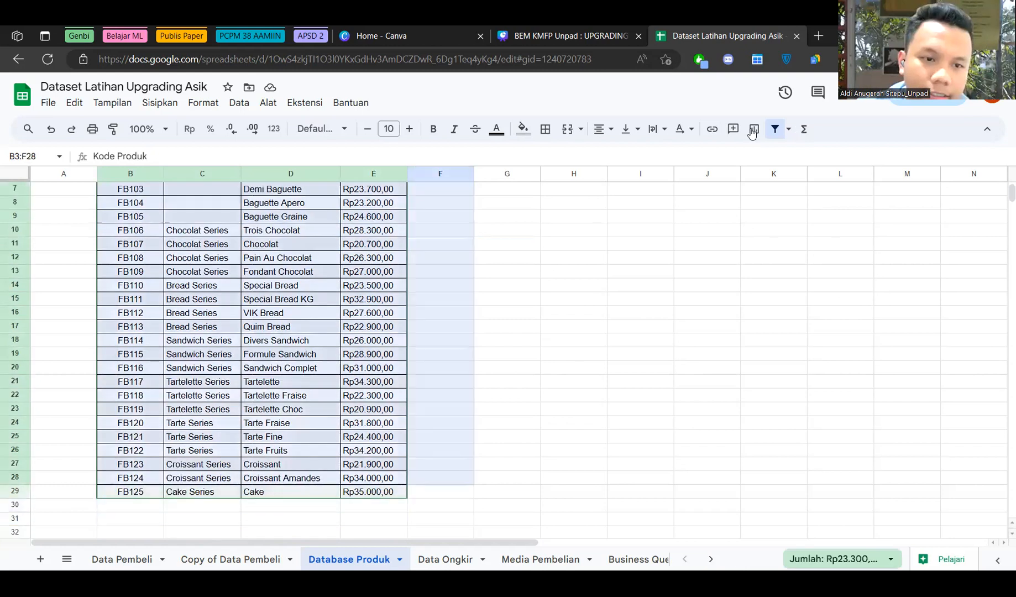
{"action": "key", "text": "ctrl+a"}
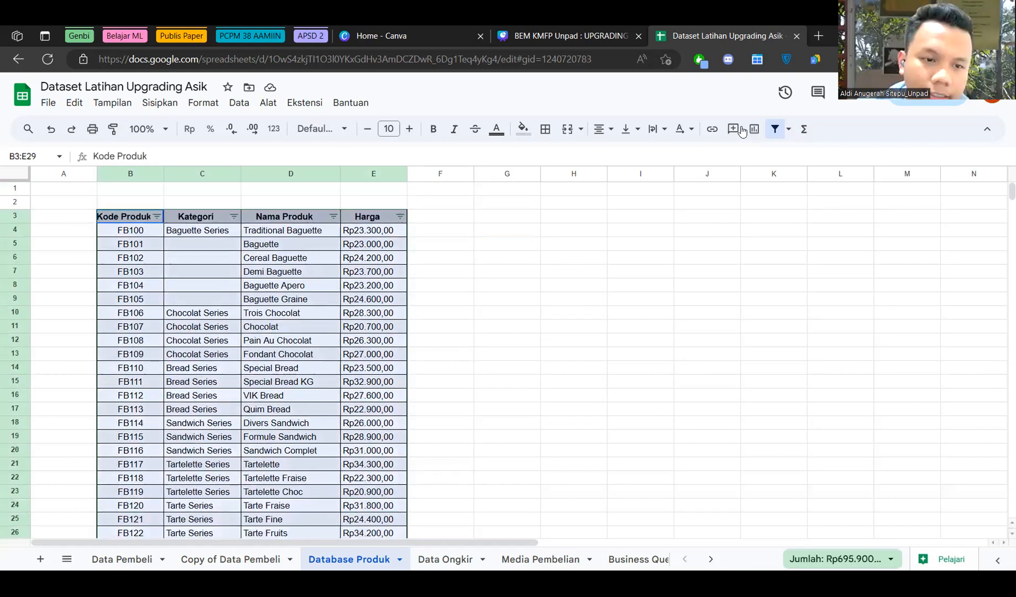
{"action": "left_click", "coordinate": [237, 104]}
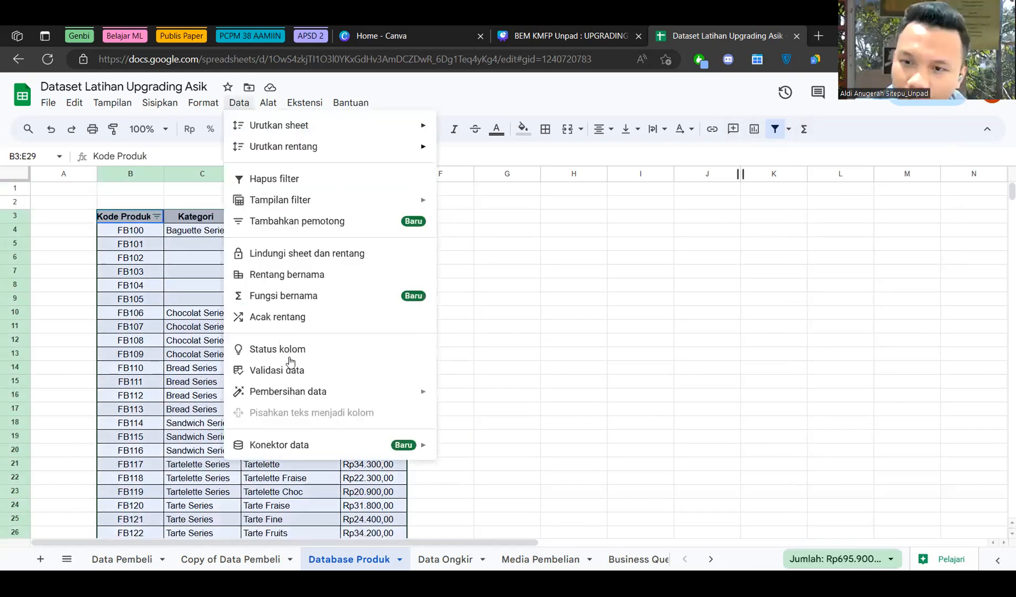
{"action": "mouse_move", "coordinate": [209, 104]}
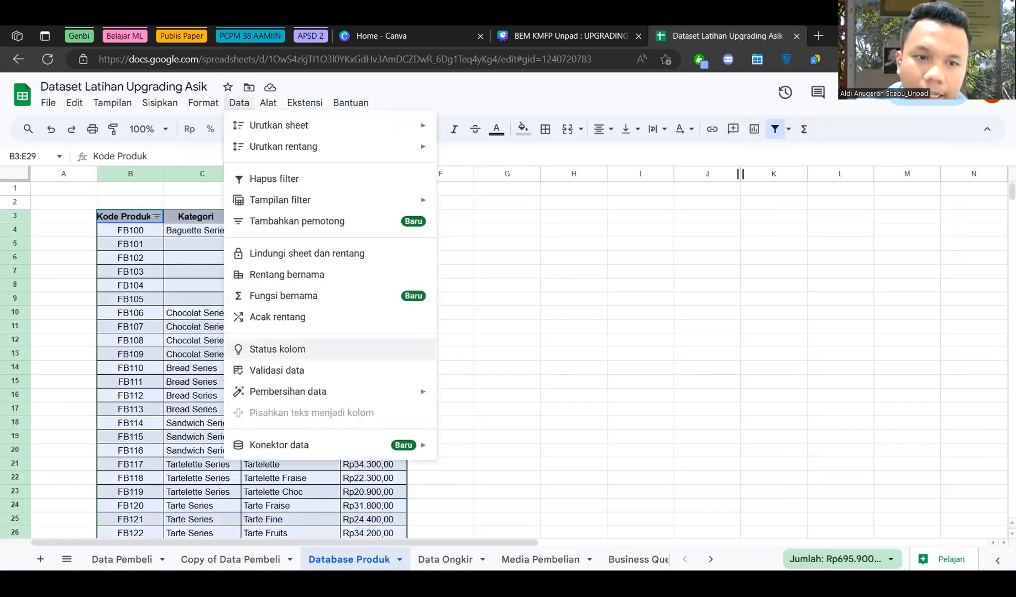
{"action": "left_click", "coordinate": [276, 370]}
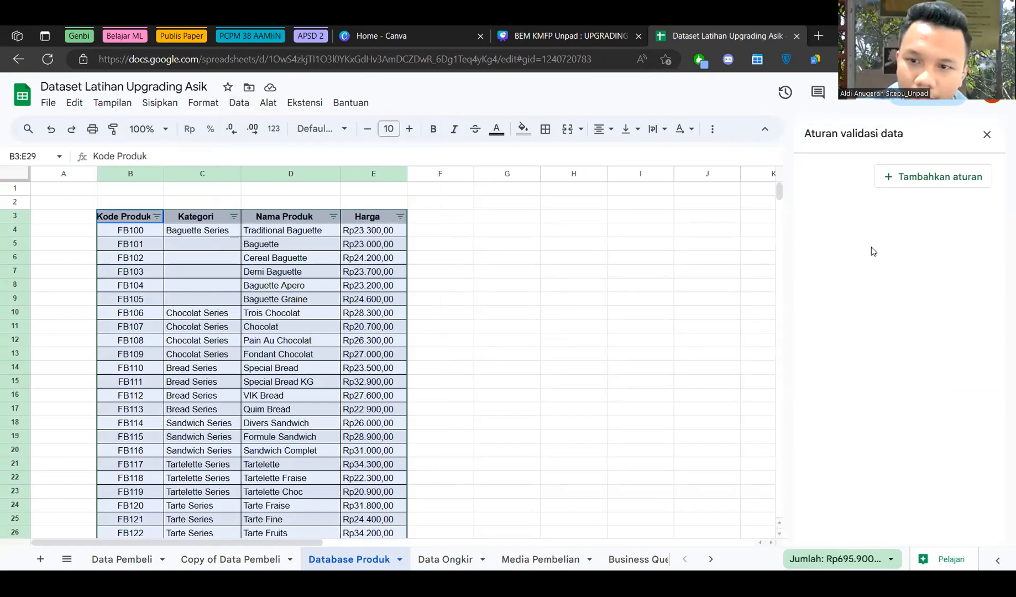
{"action": "left_click", "coordinate": [883, 186]}
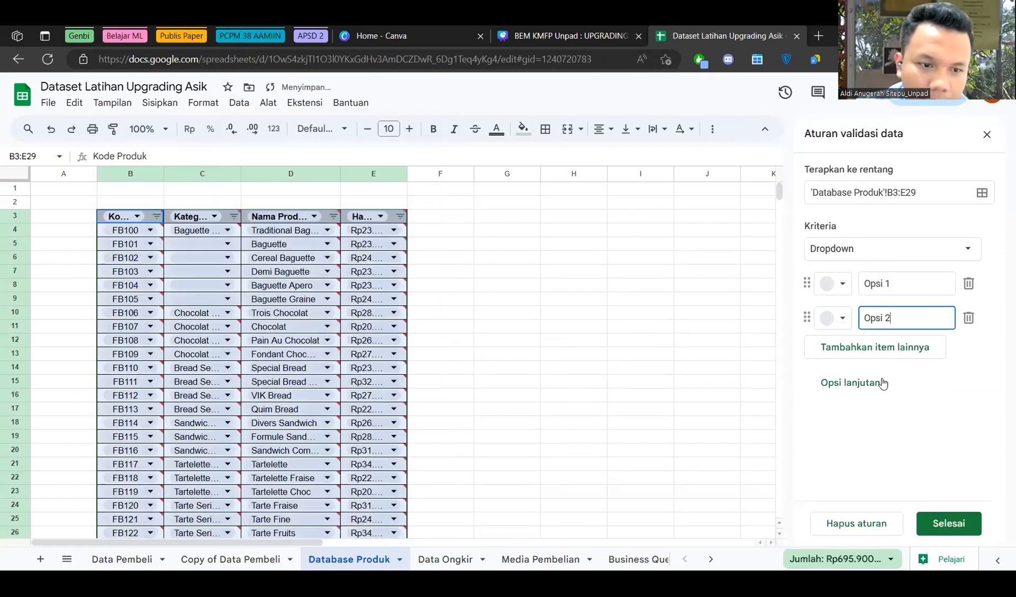
Look through the available criteria for the validation rule and set the criterion to Tidak ada.
{"action": "left_click", "coordinate": [885, 192]}
{"action": "left_click", "coordinate": [887, 249]}
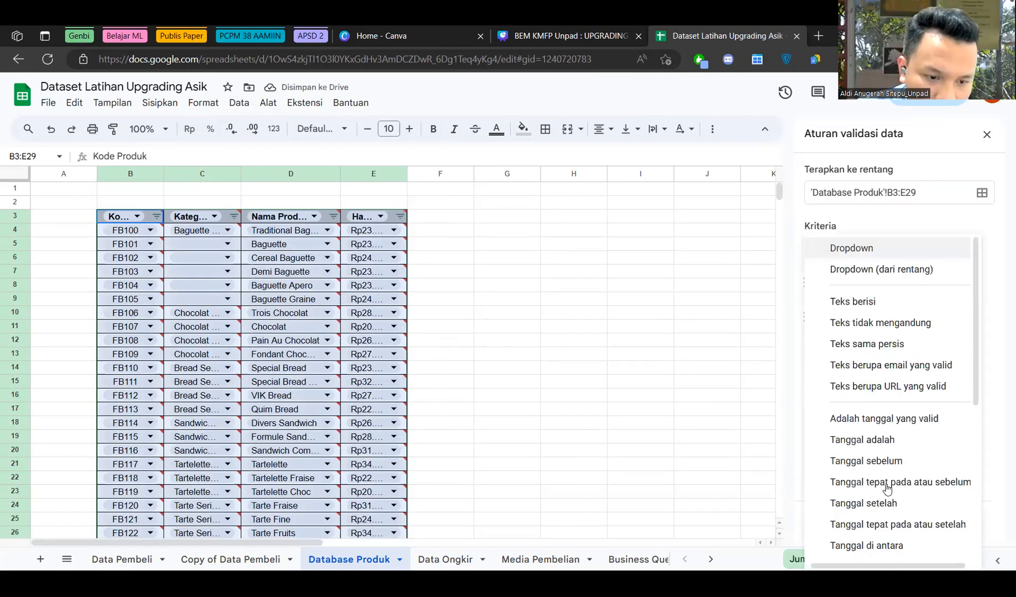
{"action": "scroll", "coordinate": [844, 280], "scroll_direction": "down", "scroll_amount": 3}
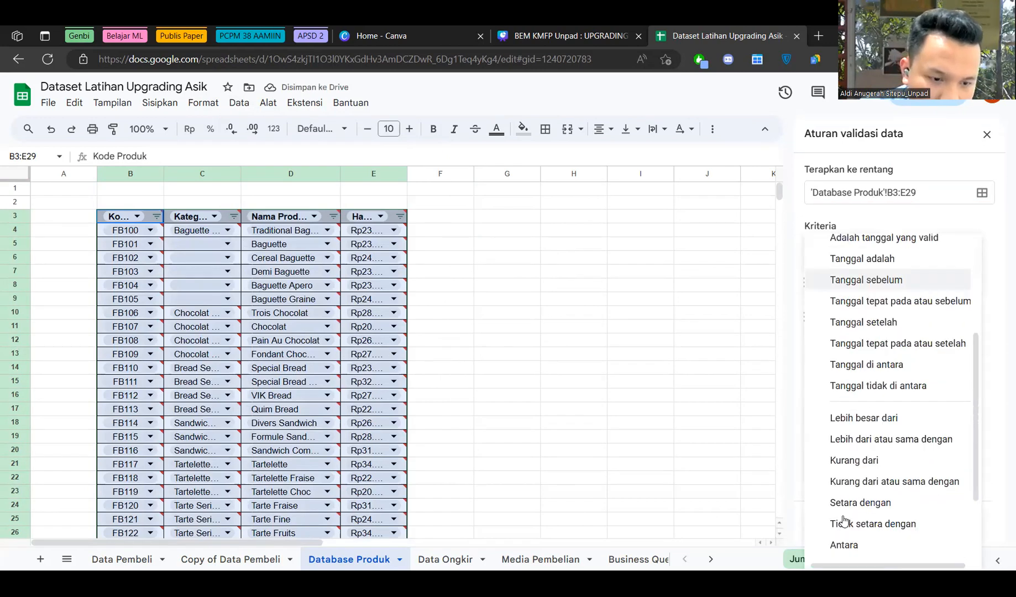
{"action": "scroll", "coordinate": [844, 520], "scroll_direction": "down", "scroll_amount": 1}
{"action": "left_click", "coordinate": [875, 195]}
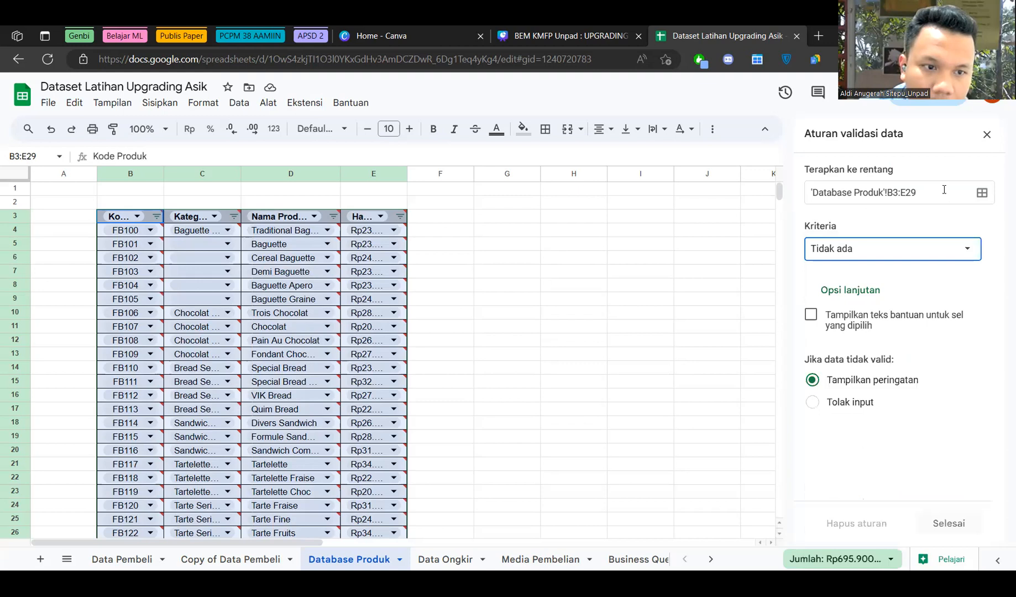
Try to change the validation rule's target range by adding a second range entry and deleting the B3:E29 entry.
{"action": "left_click", "coordinate": [974, 198]}
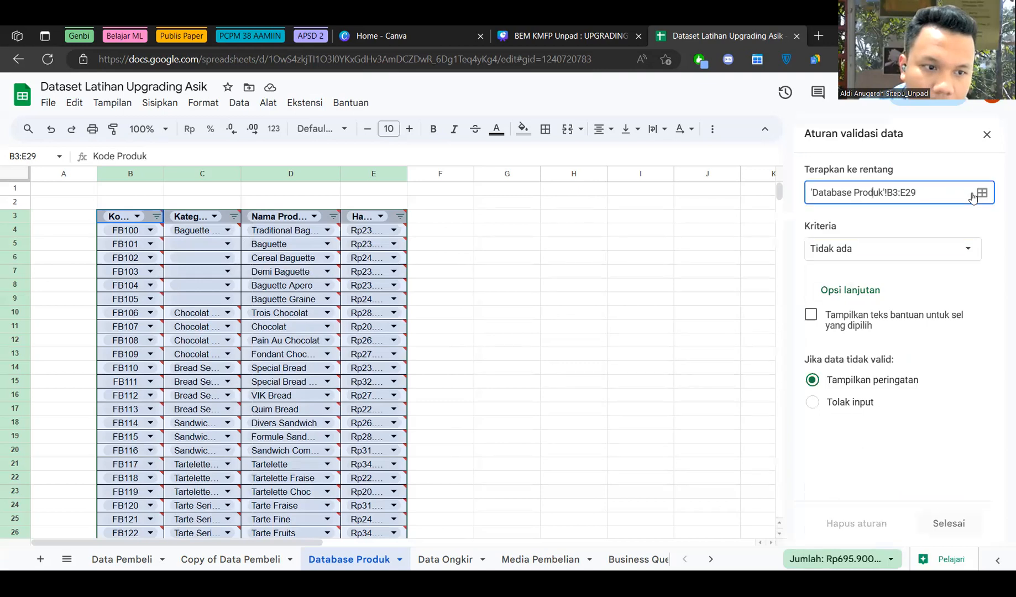
{"action": "left_click", "coordinate": [984, 196]}
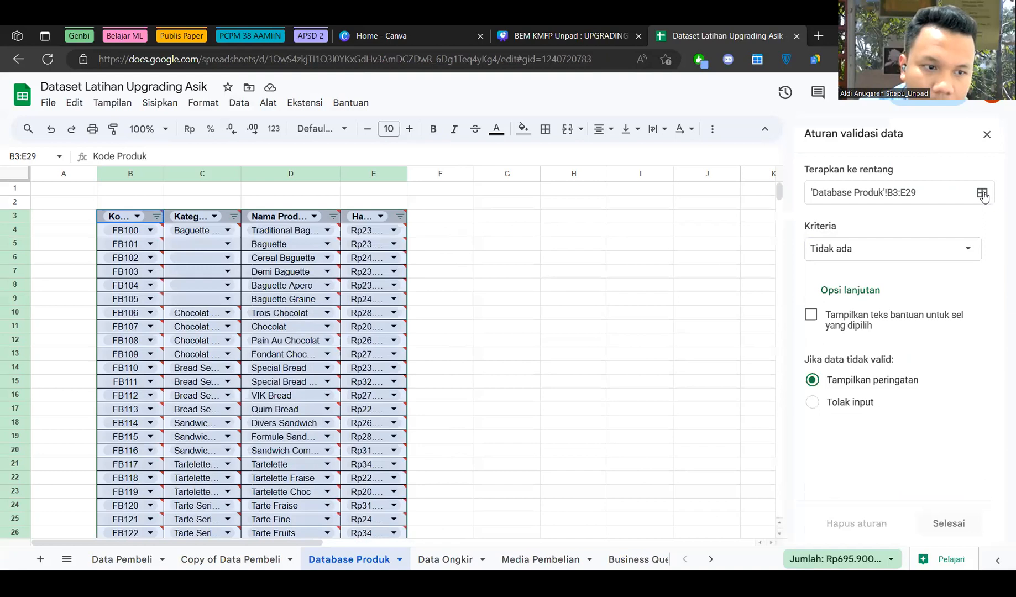
{"action": "left_click", "coordinate": [983, 194]}
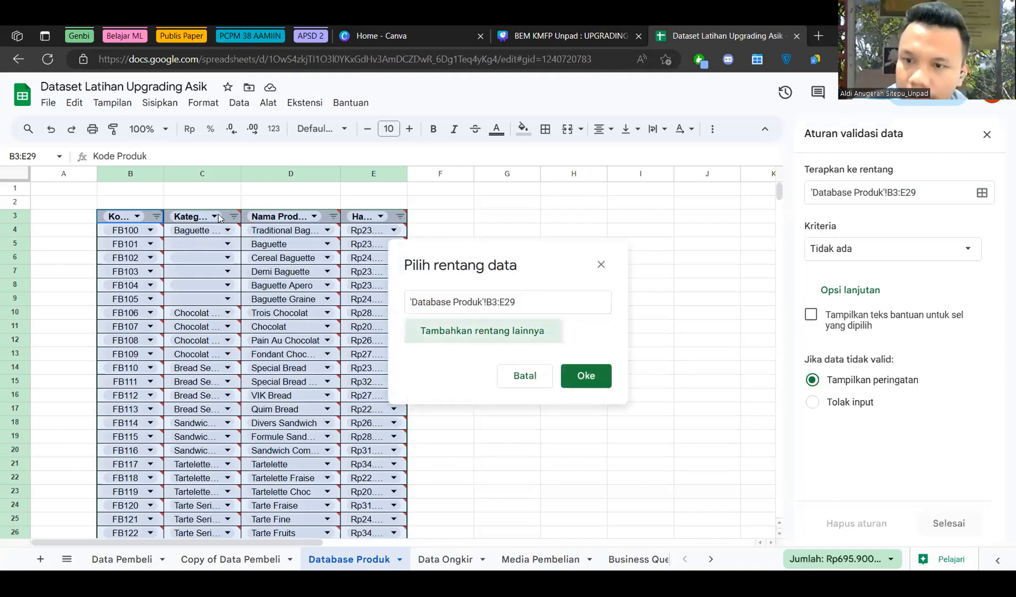
{"action": "key", "text": "Return"}
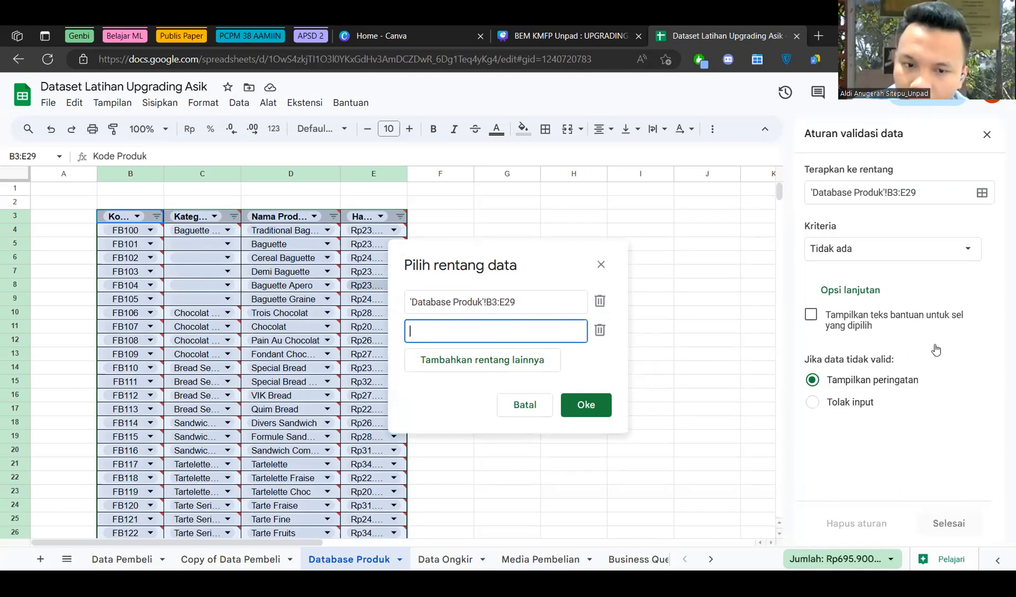
{"action": "left_click", "coordinate": [600, 302]}
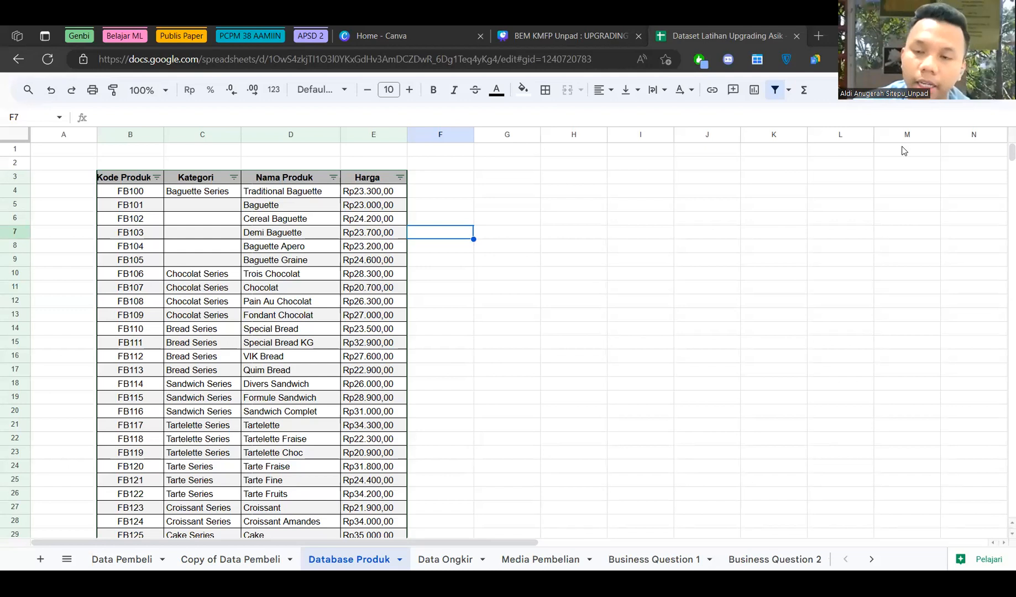
Copy the product table B3:E29 and paste it at A1 in Sheet1 of the blank Excel workbook Book1.
{"action": "key", "text": "alt+Tab"}
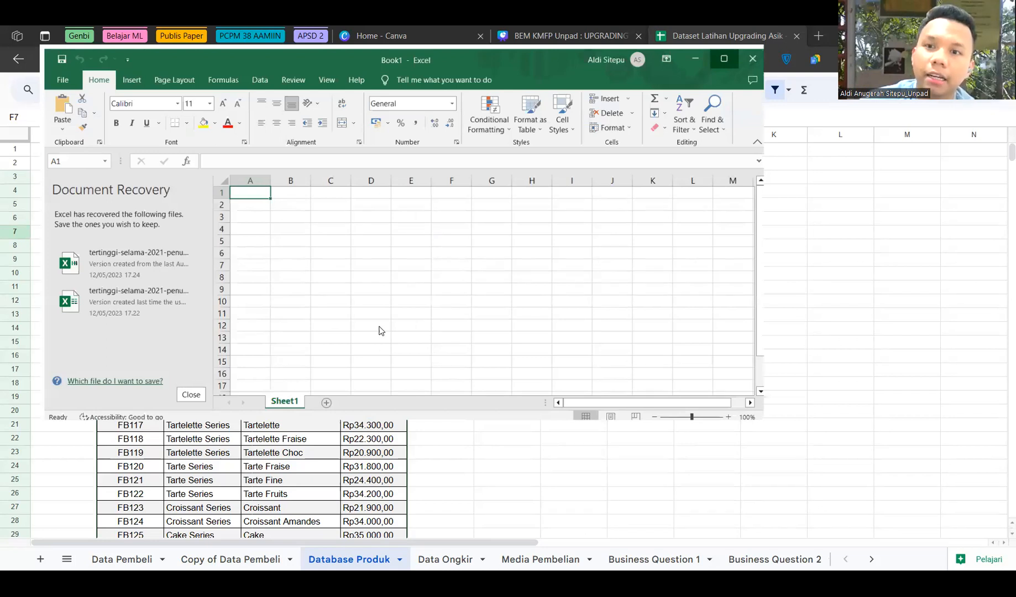
{"action": "key", "text": "alt+Tab"}
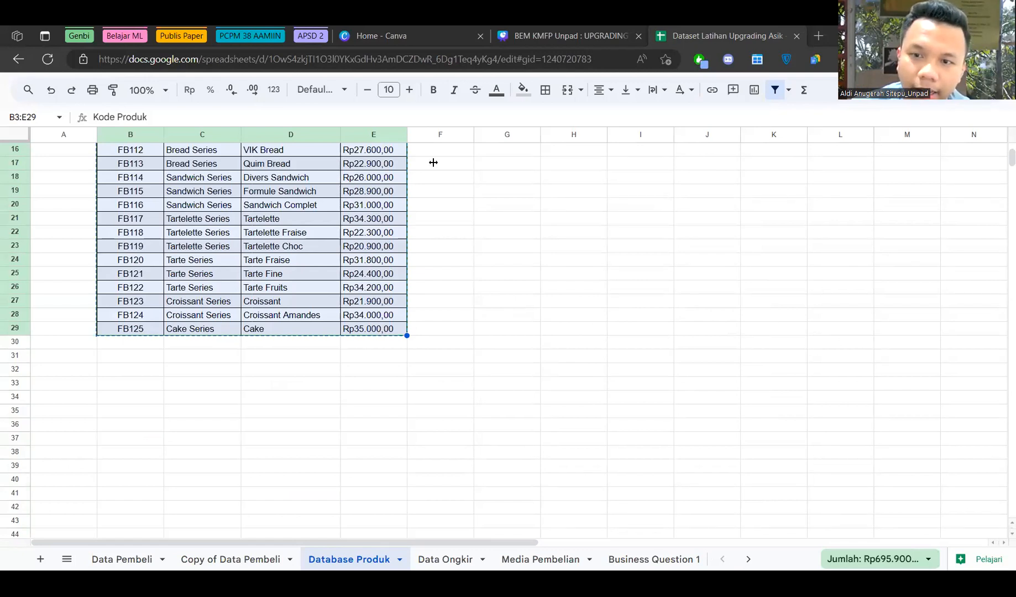
{"action": "key", "text": "alt+Tab"}
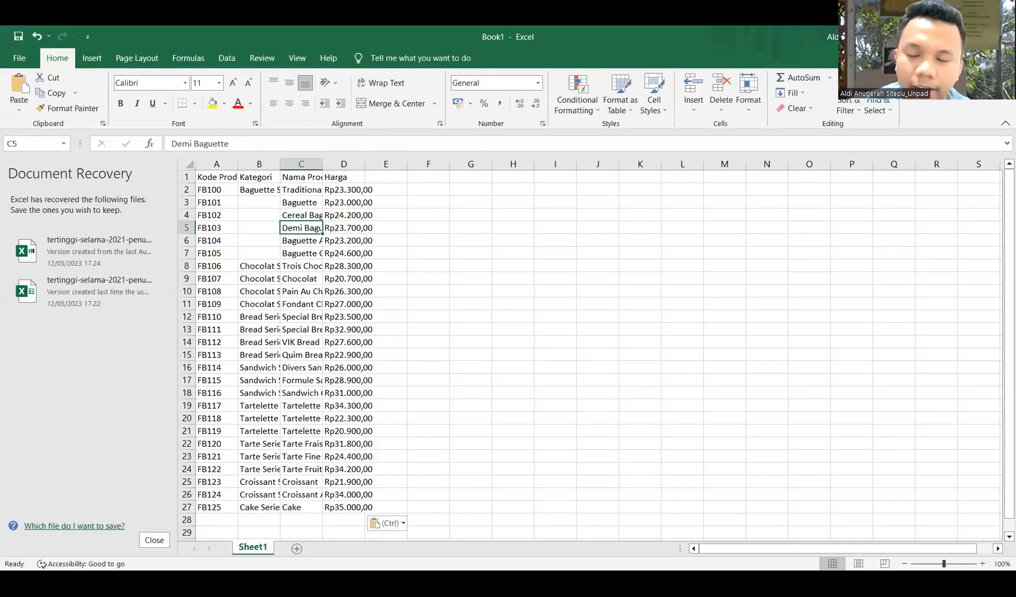
Fit the widths of columns B to D and select the blank cells in A1:D27 with Go To Special.
{"action": "left_click", "coordinate": [259, 190]}
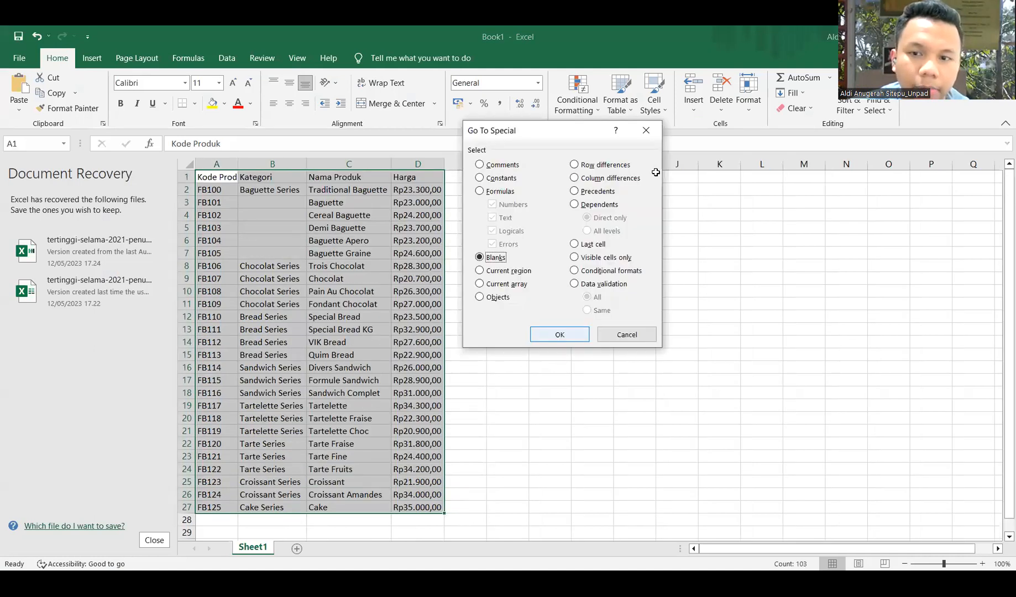
{"action": "key", "text": "Tab"}
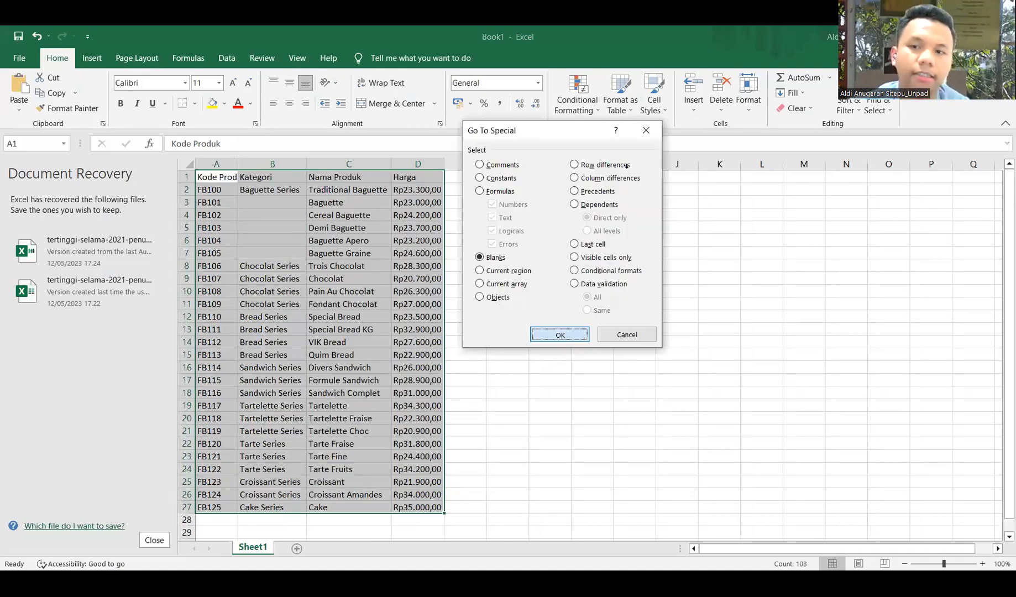
{"action": "key", "text": "Return"}
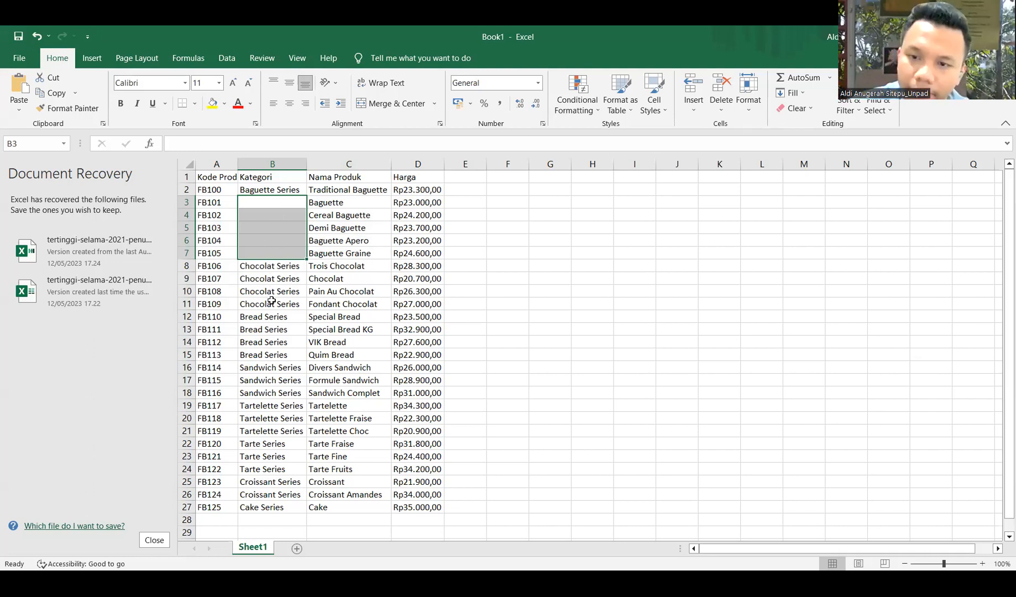
Clear the repeated Kategori values from B9 down to B26, keeping only the first entry of each series.
{"action": "left_click_drag", "start_coordinate": [255, 279], "coordinate": [255, 305]}
{"action": "key", "text": "Delete"}
{"action": "left_click_drag", "start_coordinate": [260, 330], "coordinate": [272, 470]}
{"action": "key", "text": "Delete"}
{"action": "key", "text": "Delete"}
{"action": "key", "text": "Delete"}
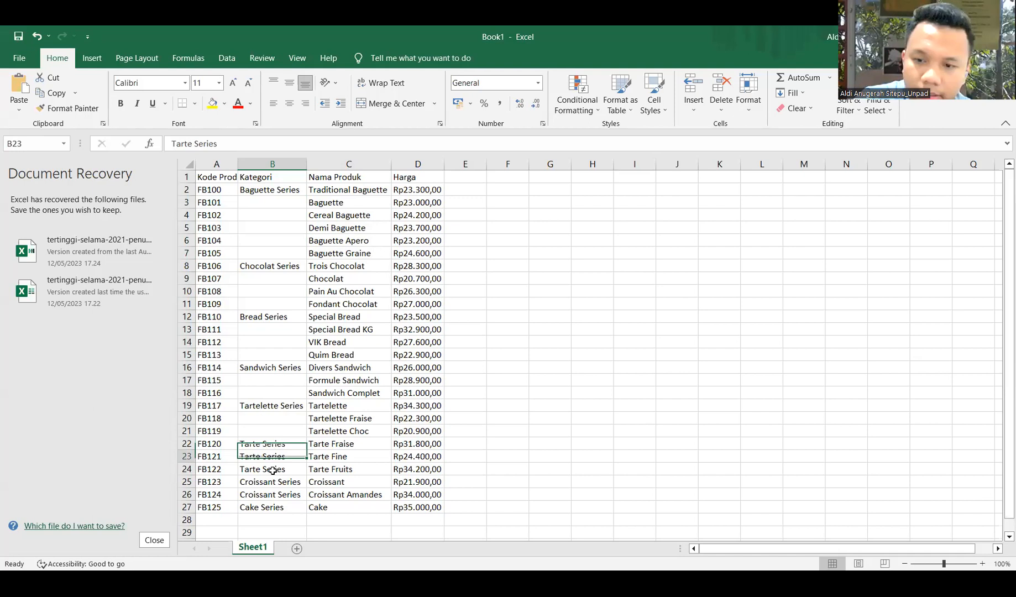
{"action": "key", "text": "Delete"}
{"action": "scroll", "coordinate": [287, 386], "scroll_direction": "down", "scroll_amount": 3}
{"action": "left_click", "coordinate": [286, 381]}
{"action": "key", "text": "Delete"}
{"action": "left_click", "coordinate": [562, 368]}
Select the product table again and pick out its empty Kategori cells using the Blanks option of Go To Special.
{"action": "scroll", "coordinate": [254, 209], "scroll_direction": "up", "scroll_amount": 3}
{"action": "left_click_drag", "start_coordinate": [224, 178], "coordinate": [423, 487]}
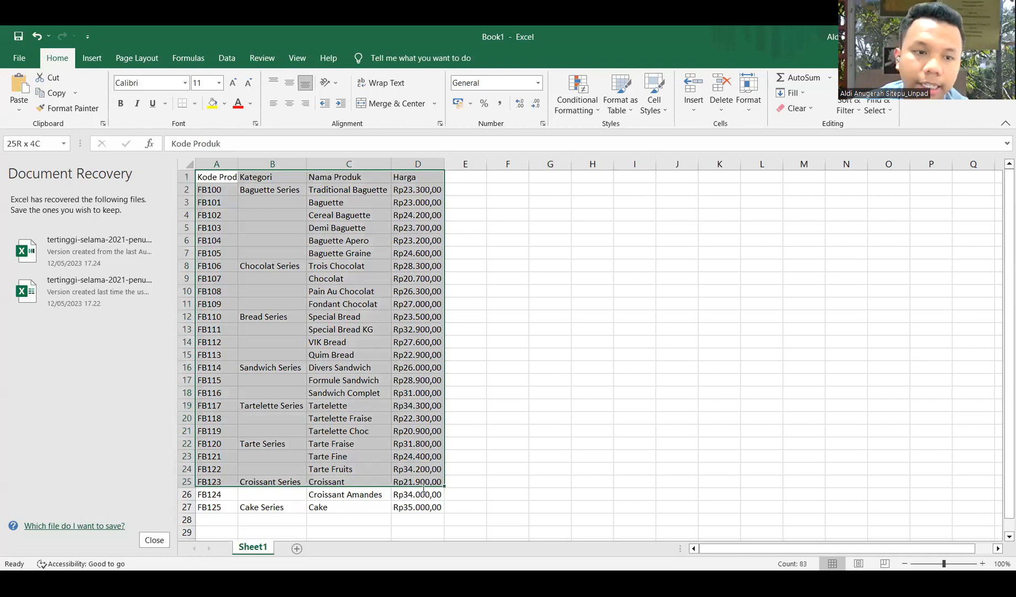
{"action": "key", "text": "shift+Down"}
{"action": "key", "text": "shift+Down"}
{"action": "key", "text": "shift+Down"}
{"action": "key", "text": "shift+Down"}
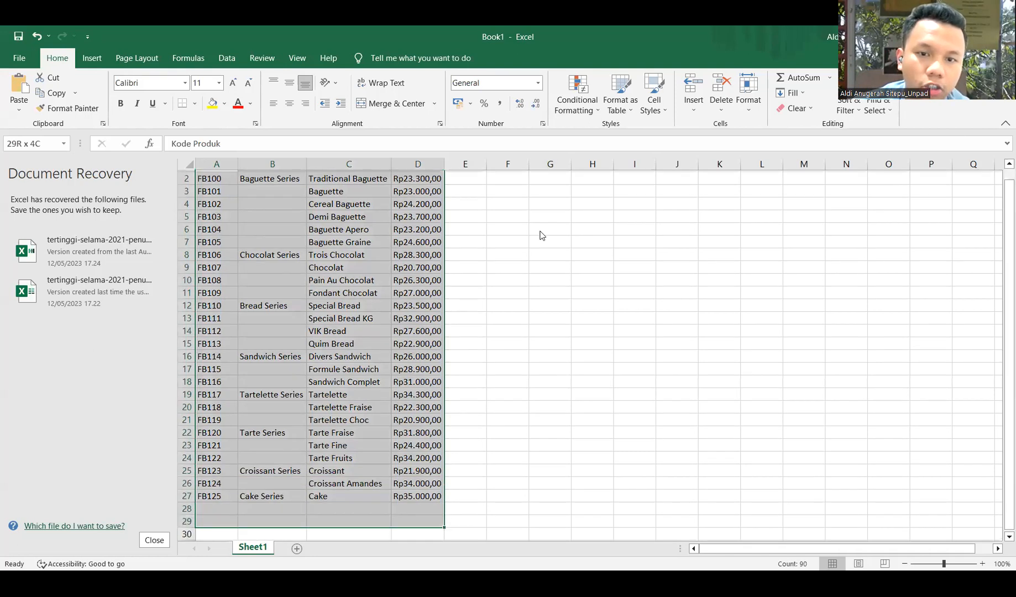
{"action": "key", "text": "ctrl+g"}
{"action": "key", "text": "alt+s"}
{"action": "left_click", "coordinate": [495, 258]}
{"action": "left_click", "coordinate": [553, 335]}
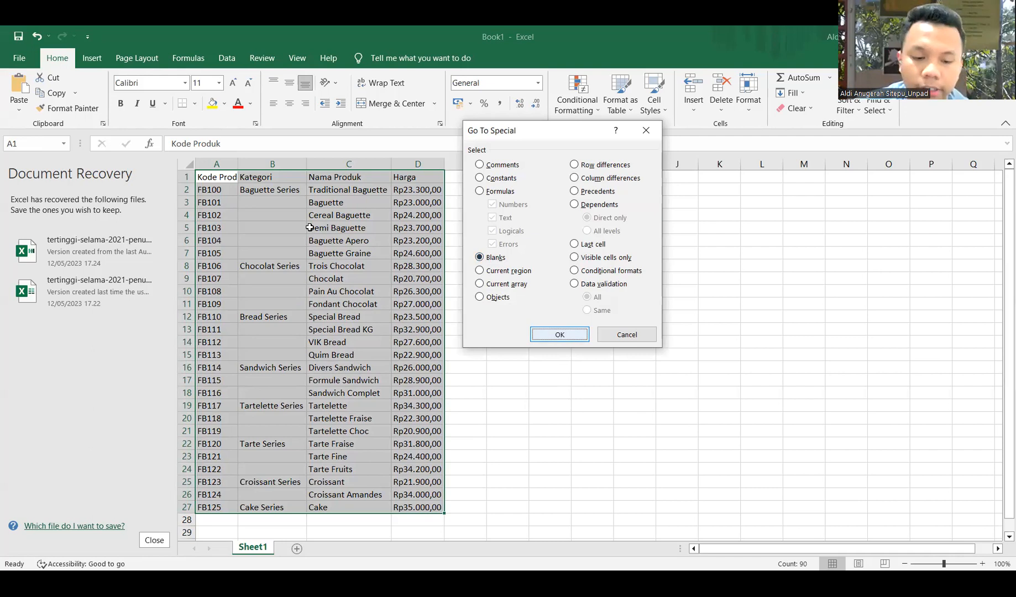
Fill all selected blank Kategori cells at once with a reference to the cell above, starting with =B2 in B3.
{"action": "key", "text": "Return"}
{"action": "type", "text": "="}
{"action": "key", "text": "Up"}
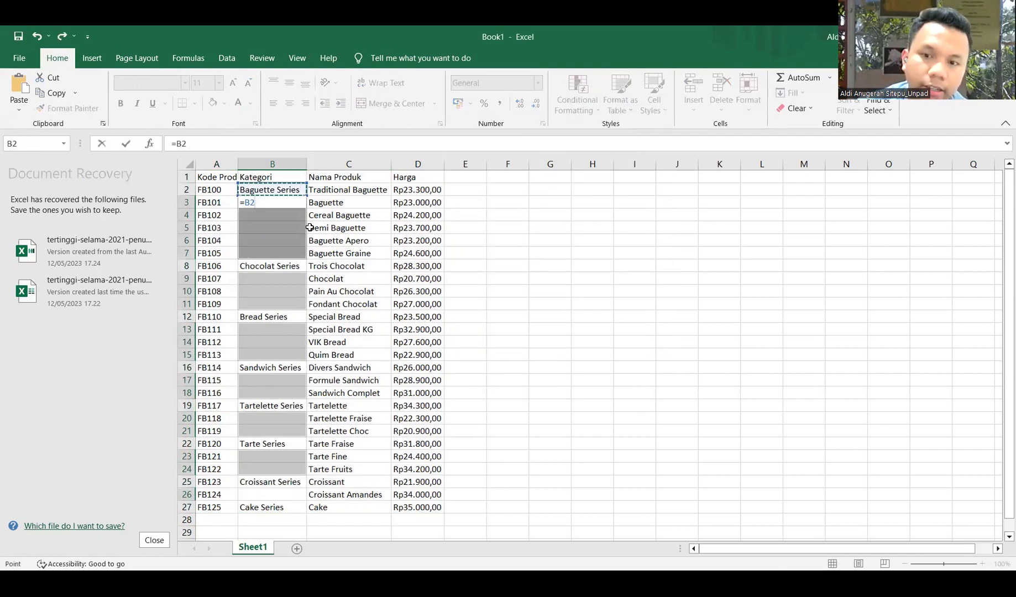
{"action": "key", "text": "ctrl+Return"}
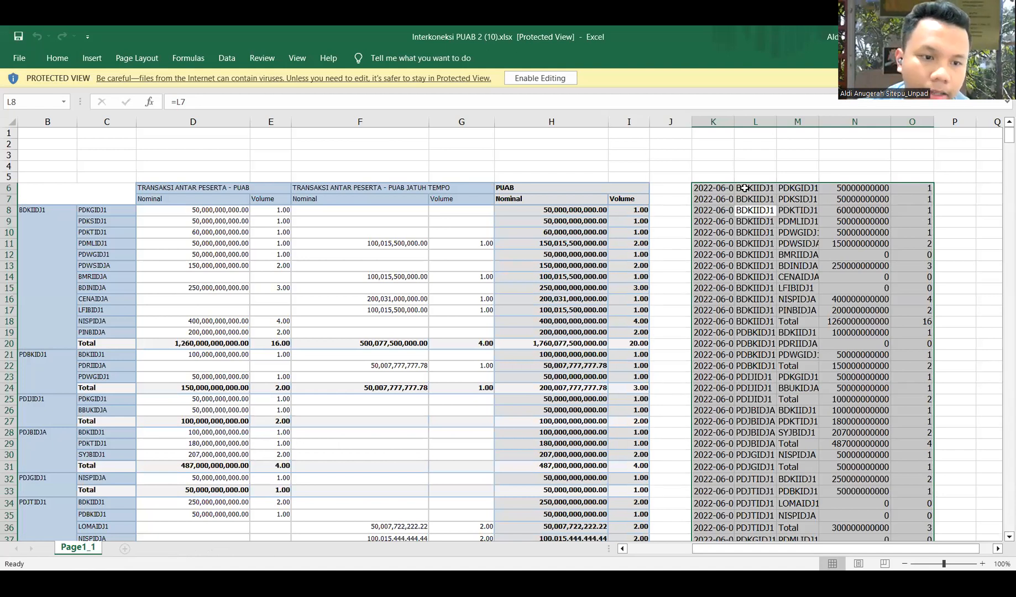
Copy columns A to E from row 8 downward in Interkoneksi PUAB 2 (10).xlsx and check the grouped codes in column B.
{"action": "left_click", "coordinate": [694, 190]}
{"action": "mouse_move", "coordinate": [360, 245]}
{"action": "left_mouse_down"}
{"action": "mouse_move", "coordinate": [47, 232]}
{"action": "mouse_move", "coordinate": [222, 268]}
{"action": "mouse_move", "coordinate": [230, 305]}
{"action": "left_mouse_up"}
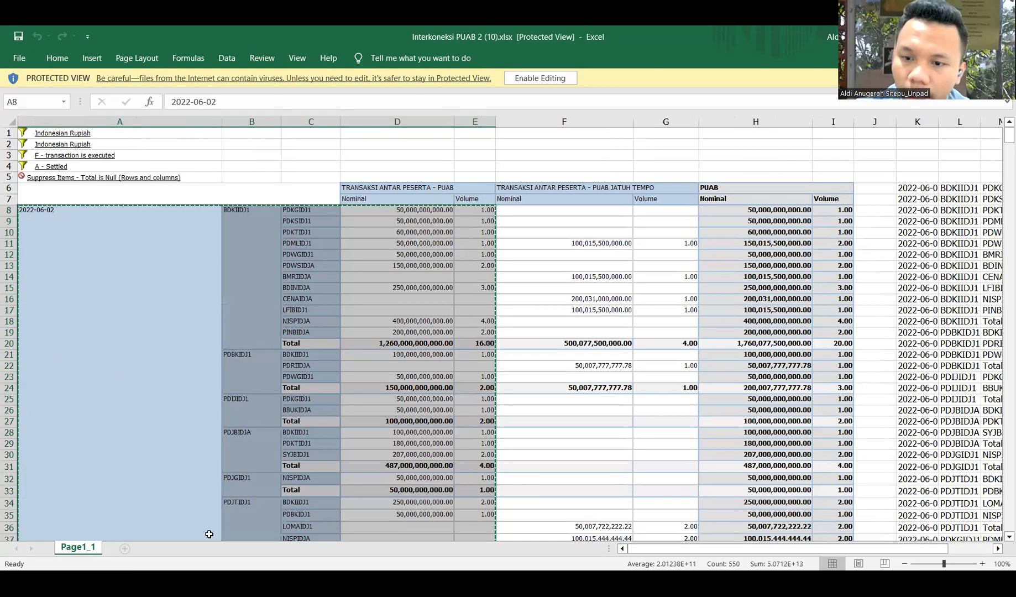
{"action": "scroll", "coordinate": [209, 534], "scroll_direction": "down", "scroll_amount": 5}
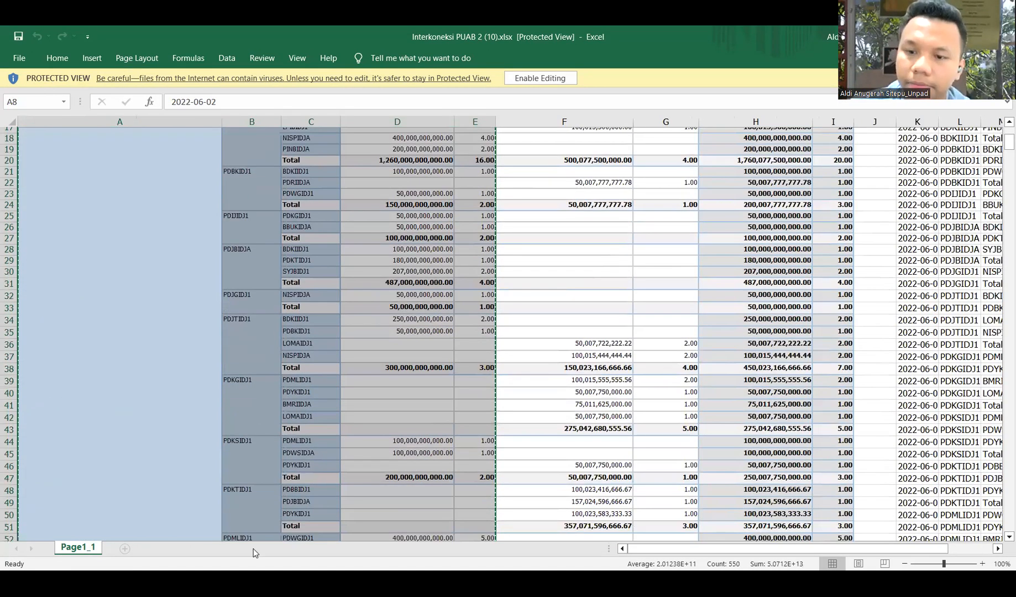
{"action": "scroll", "coordinate": [336, 386], "scroll_direction": "down", "scroll_amount": 5}
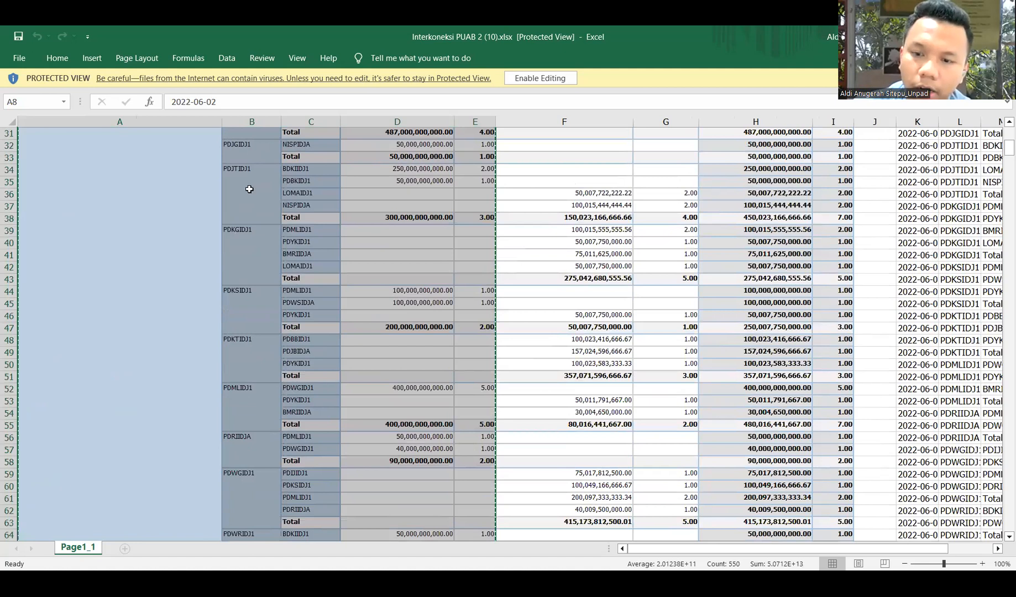
Paste the copied transaction data at A1 on Sheet2 of Book1 without its source formatting.
{"action": "key", "text": "alt+Tab"}
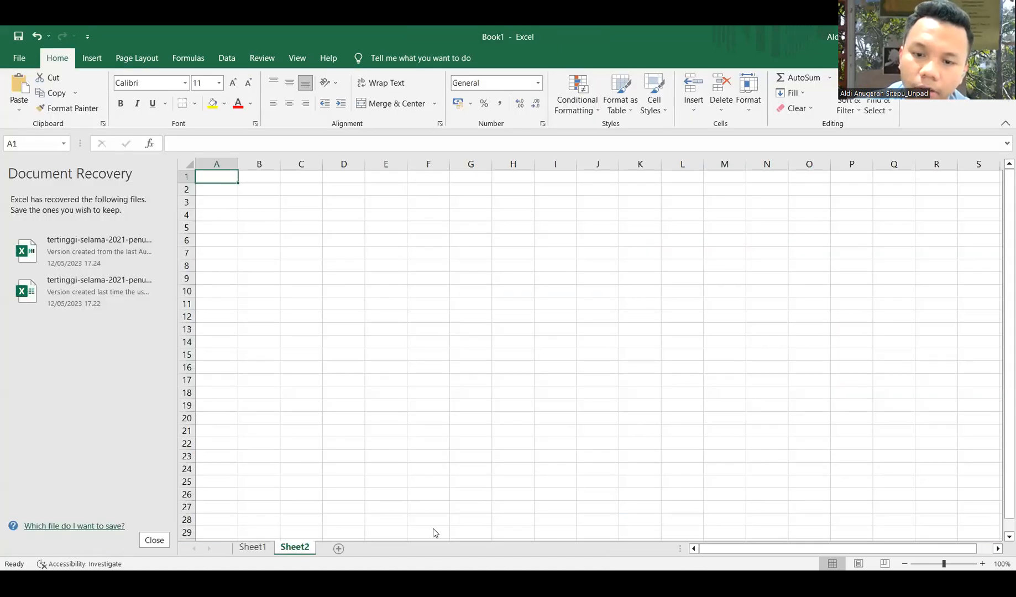
{"action": "key", "text": "ctrl+v"}
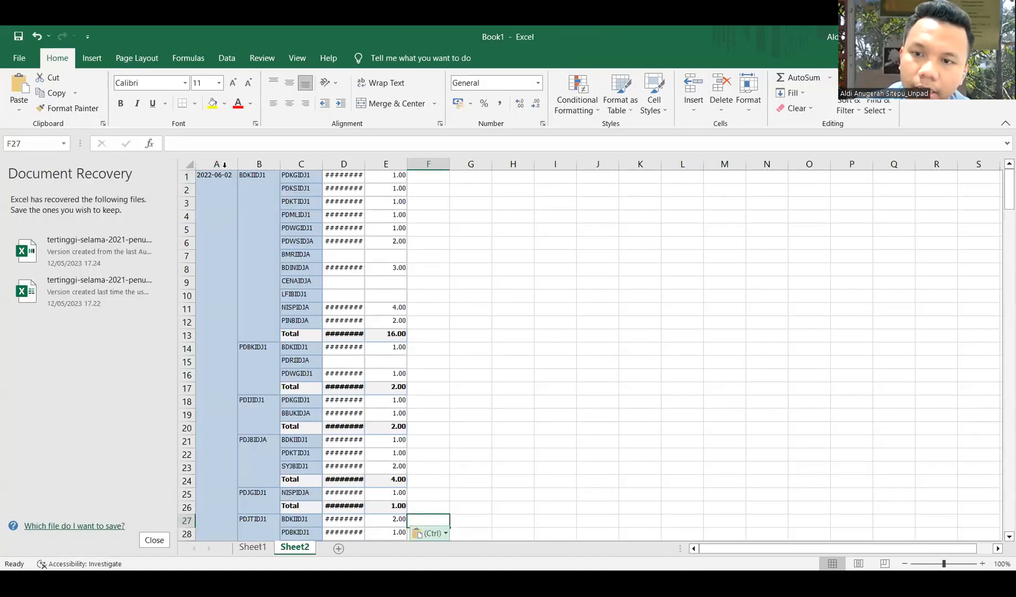
{"action": "left_click", "coordinate": [343, 254]}
{"action": "left_click", "coordinate": [433, 536]}
{"action": "left_click", "coordinate": [387, 406]}
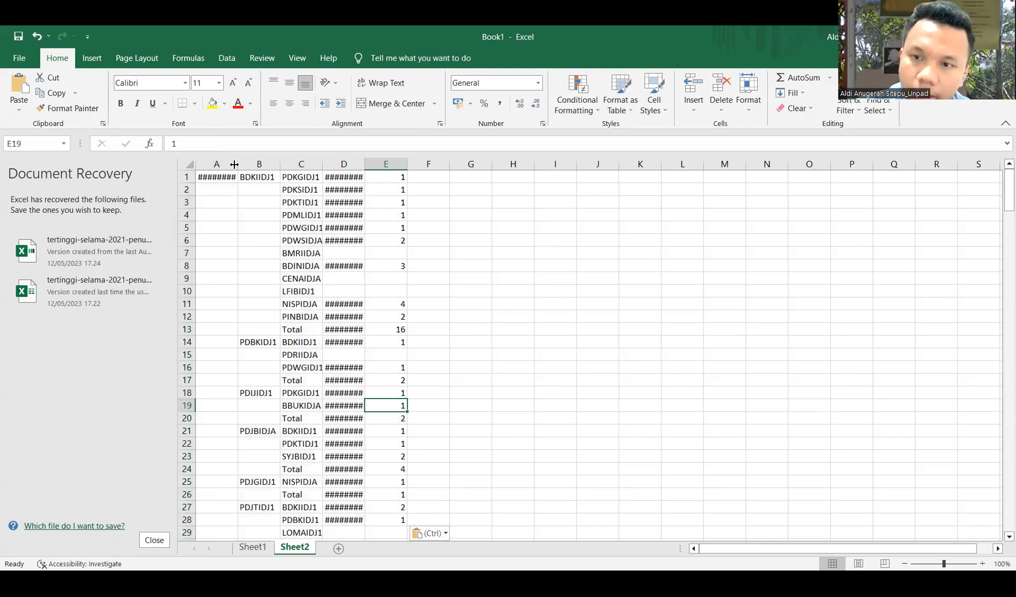
Fit the width of column A on Sheet2 to its date and select the first code in B1.
{"action": "left_click", "coordinate": [224, 190]}
{"action": "double_click", "coordinate": [235, 164]}
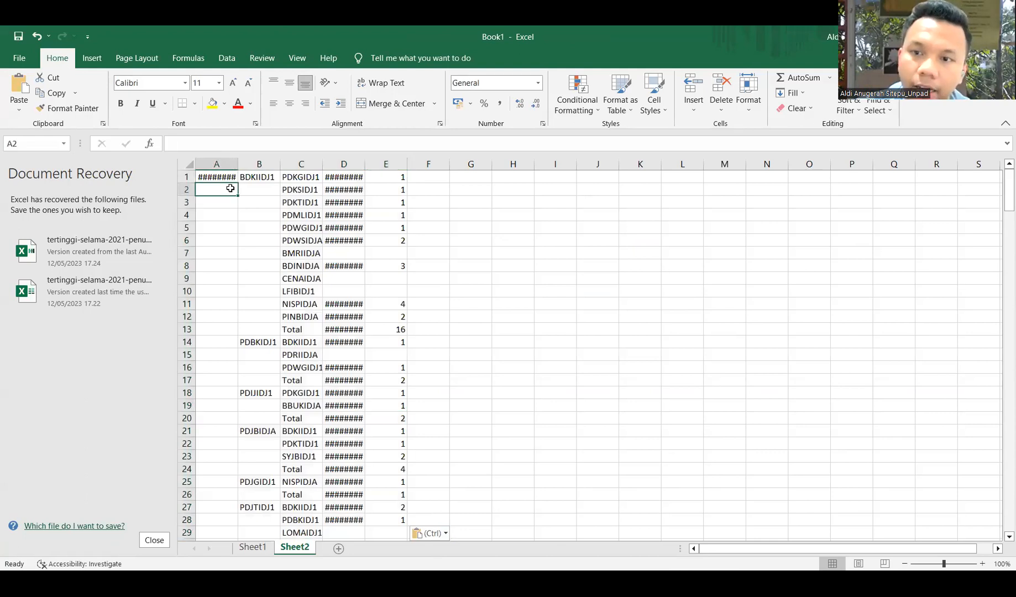
{"action": "left_click", "coordinate": [268, 177]}
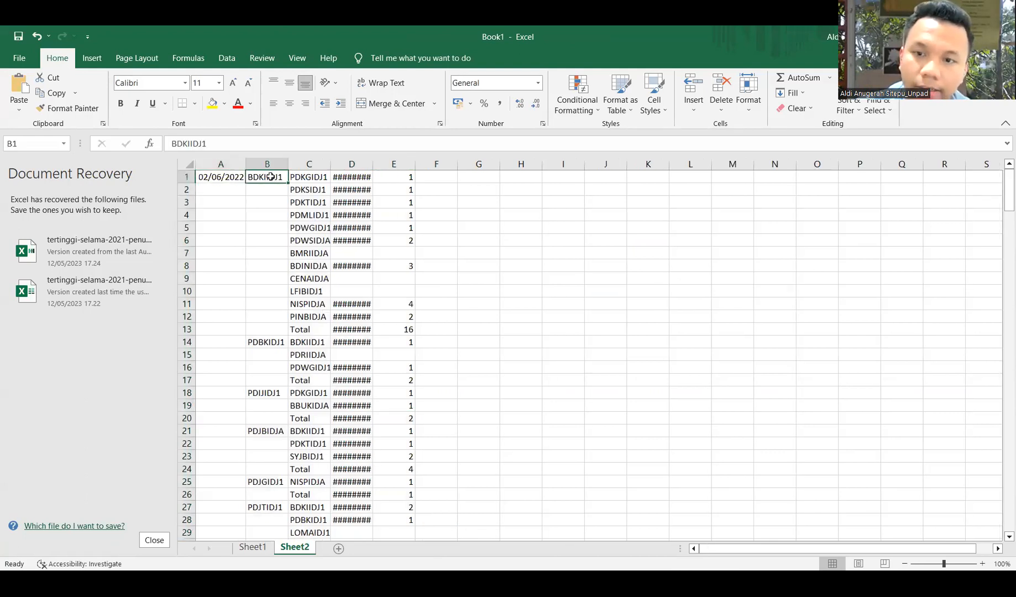
Select only the blank cells between B1 and the last used cell on Sheet2 with Go To Special.
{"action": "key", "text": "ctrl+shift+End"}
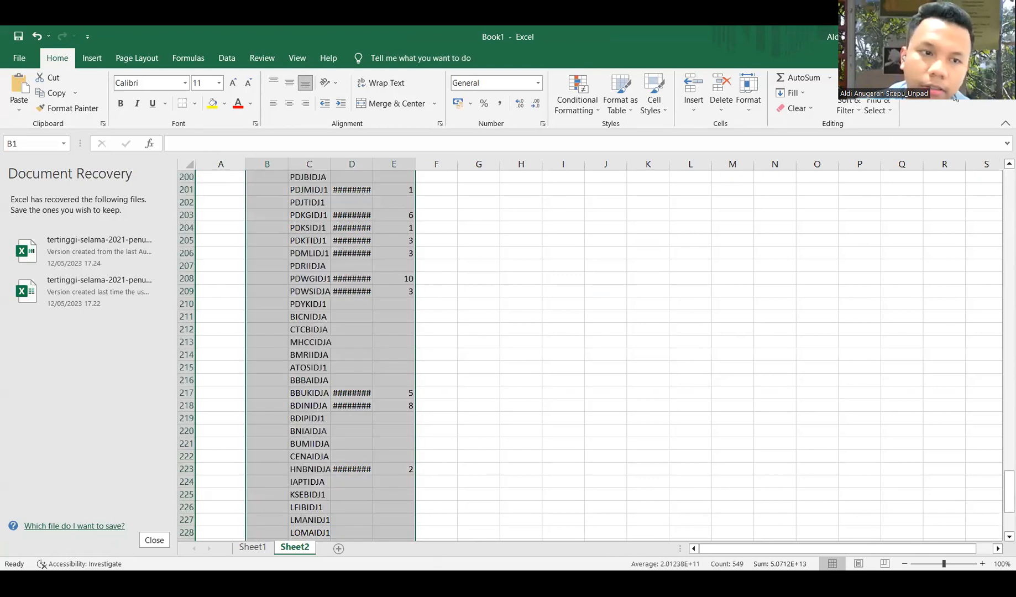
{"action": "key", "text": "ctrl+g"}
{"action": "left_click", "coordinate": [493, 293]}
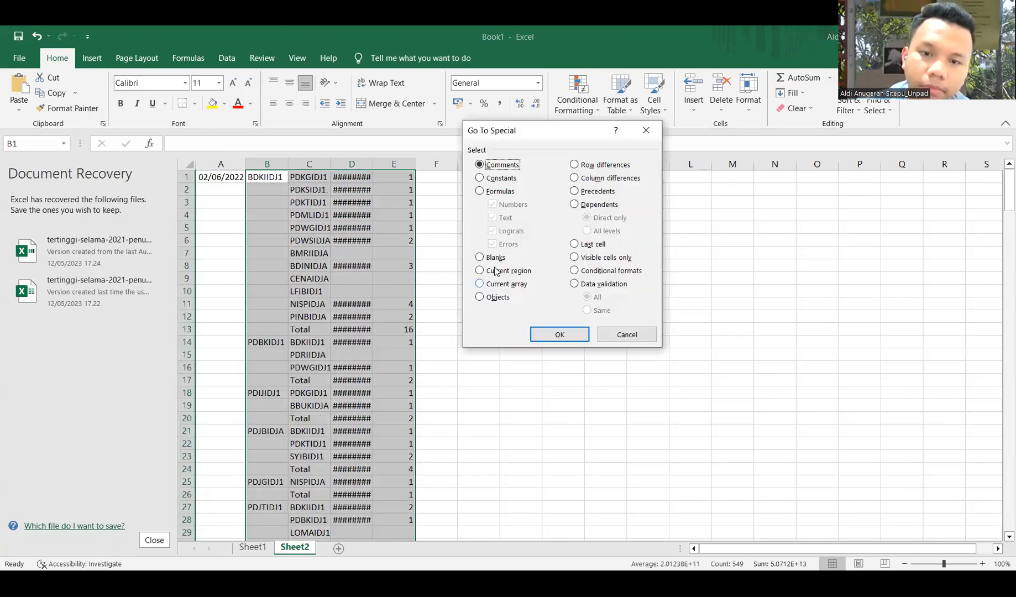
{"action": "left_click", "coordinate": [553, 339]}
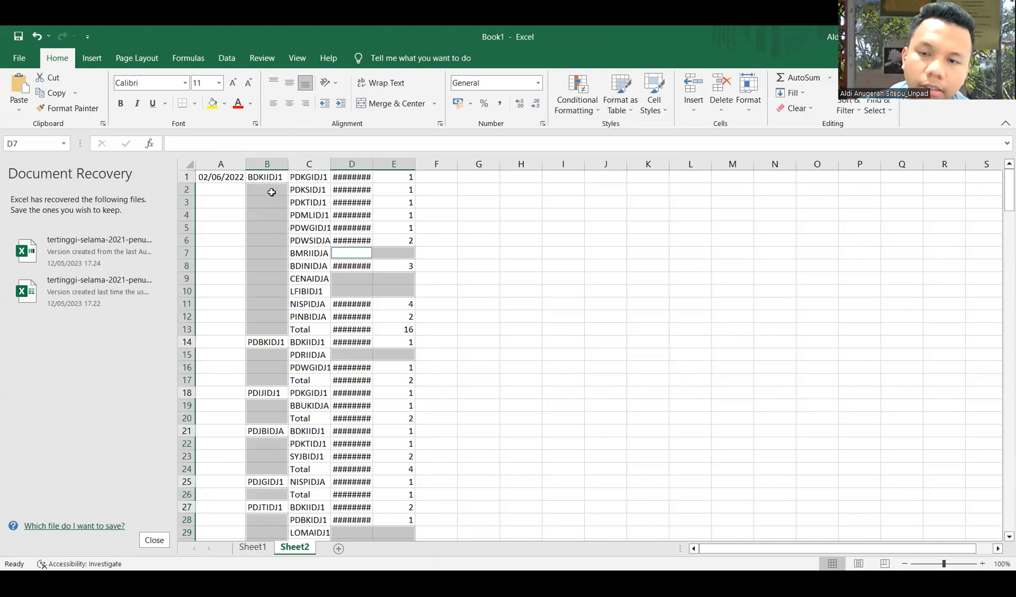
Fill all selected blanks with a reference to the cell above, starting with =D6 in D7, and fit the width of column B.
{"action": "type", "text": "="}
{"action": "key", "text": "Up"}
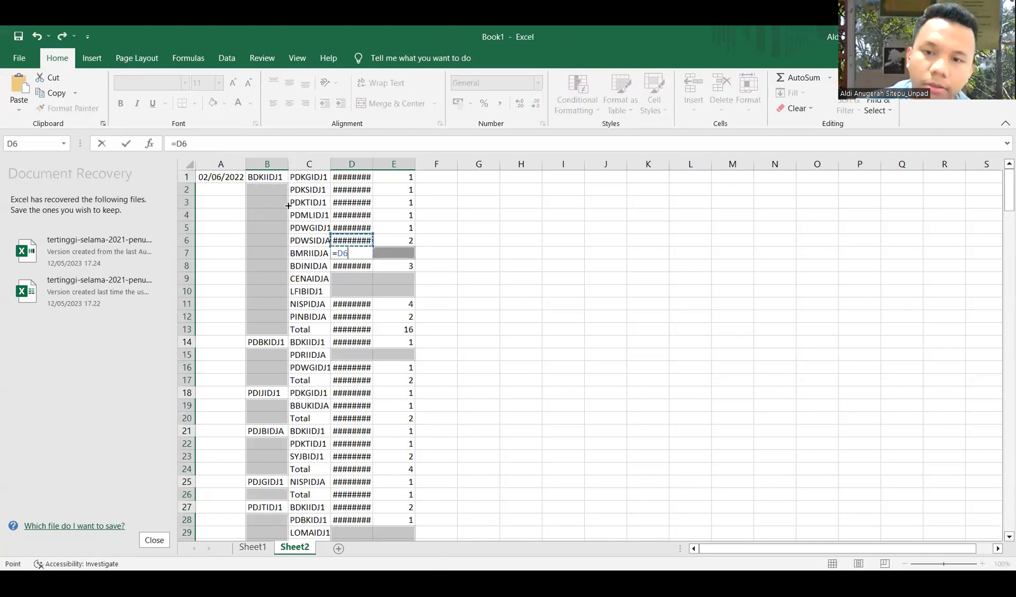
{"action": "key", "text": "ctrl+Return"}
{"action": "double_click", "coordinate": [288, 166]}
{"action": "left_click_drag", "start_coordinate": [261, 182], "coordinate": [445, 444]}
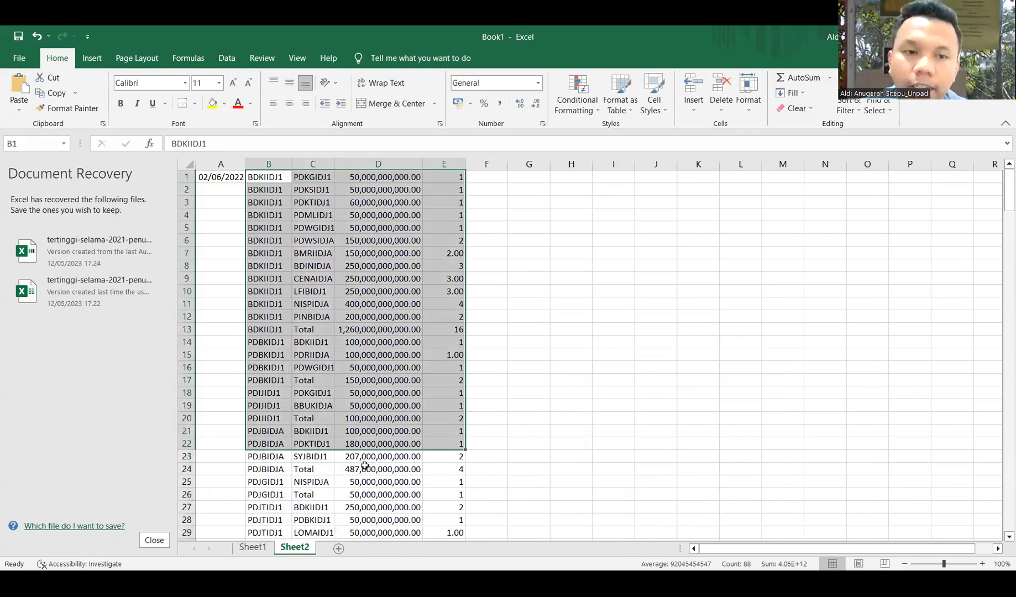
Undo the fill and the pasted transaction data on Sheet2, as well as the Kategori fill on Sheet1.
{"action": "key", "text": "ctrl+Page_Up"}
{"action": "left_click", "coordinate": [282, 207]}
{"action": "key", "text": "ctrl+z"}
{"action": "key", "text": "ctrl+Page_Down"}
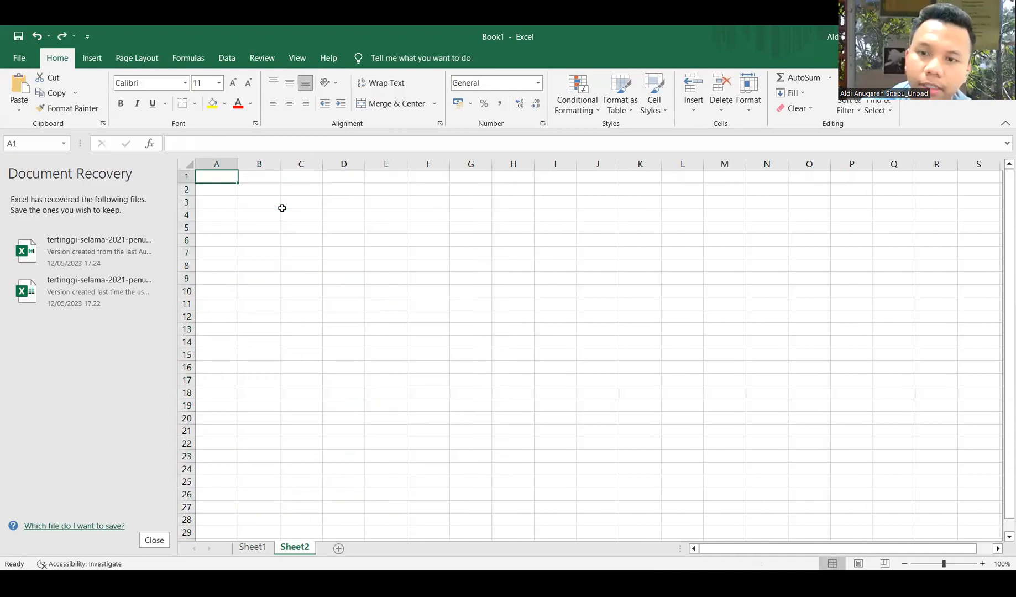
Select the blank Kategori cells on Sheet1 and fill them all with a reference to the cell above, starting with =B2 in B3.
{"action": "key", "text": "ctrl+Page_Up"}
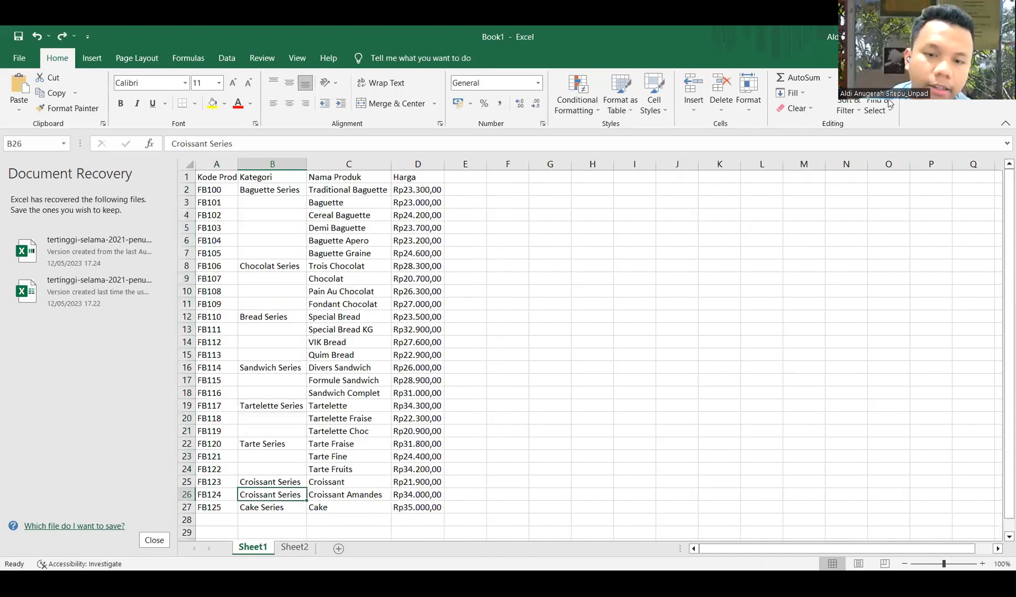
{"action": "key", "text": "ctrl+a"}
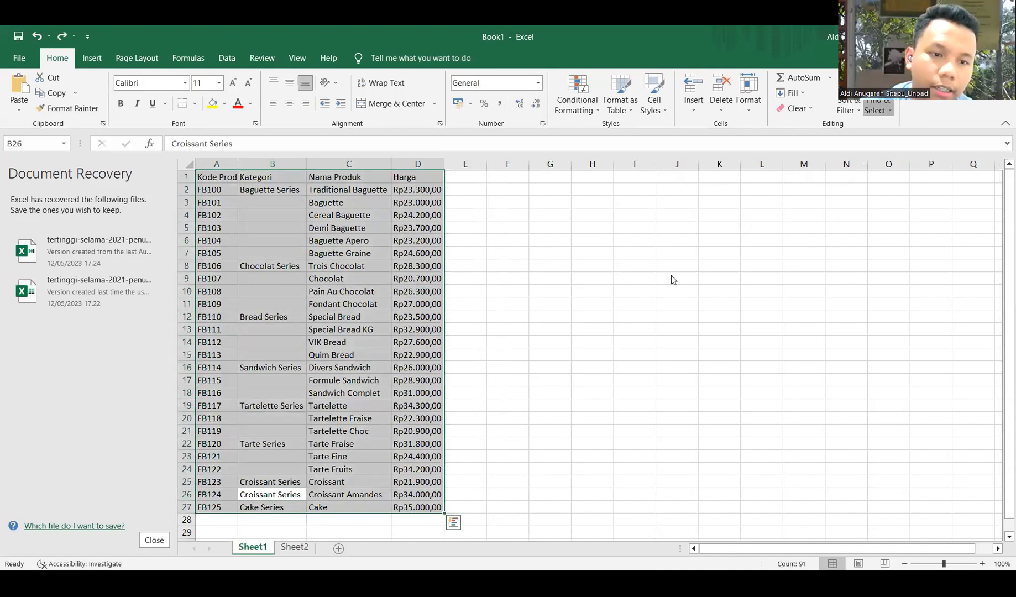
{"action": "left_click", "coordinate": [548, 329]}
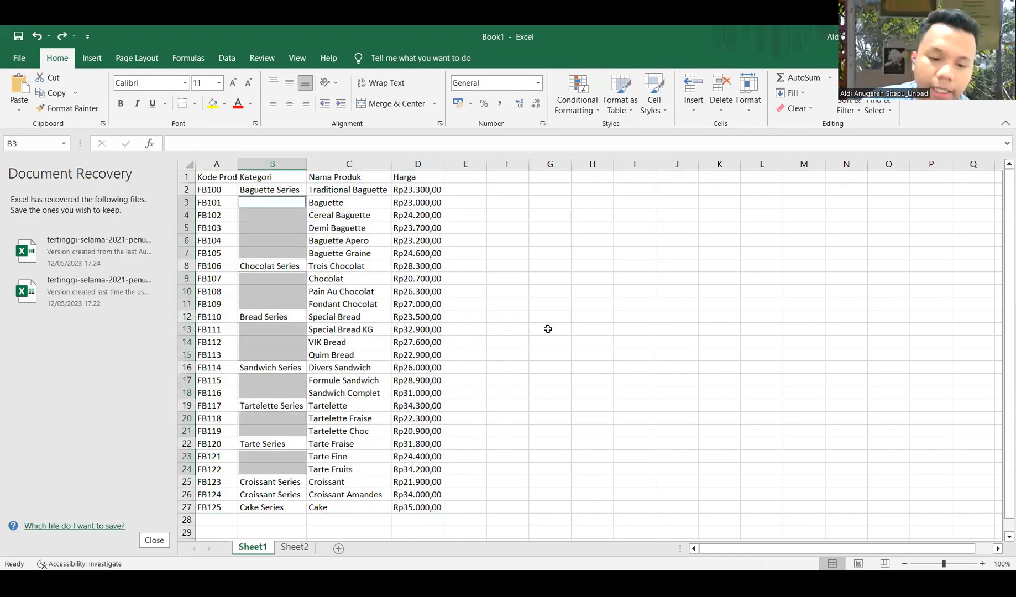
{"action": "type", "text": "="}
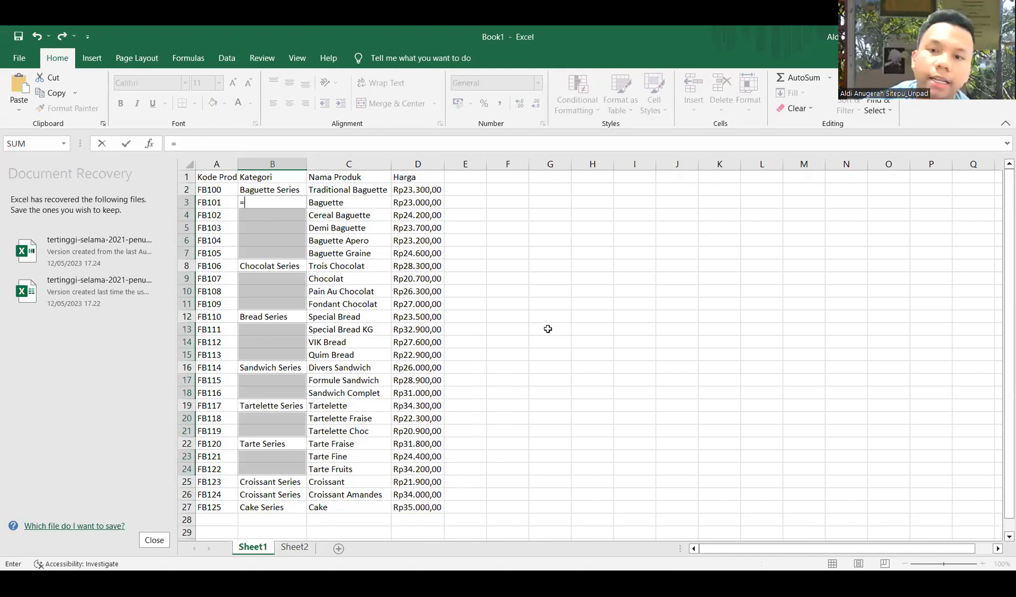
{"action": "key", "text": "Up"}
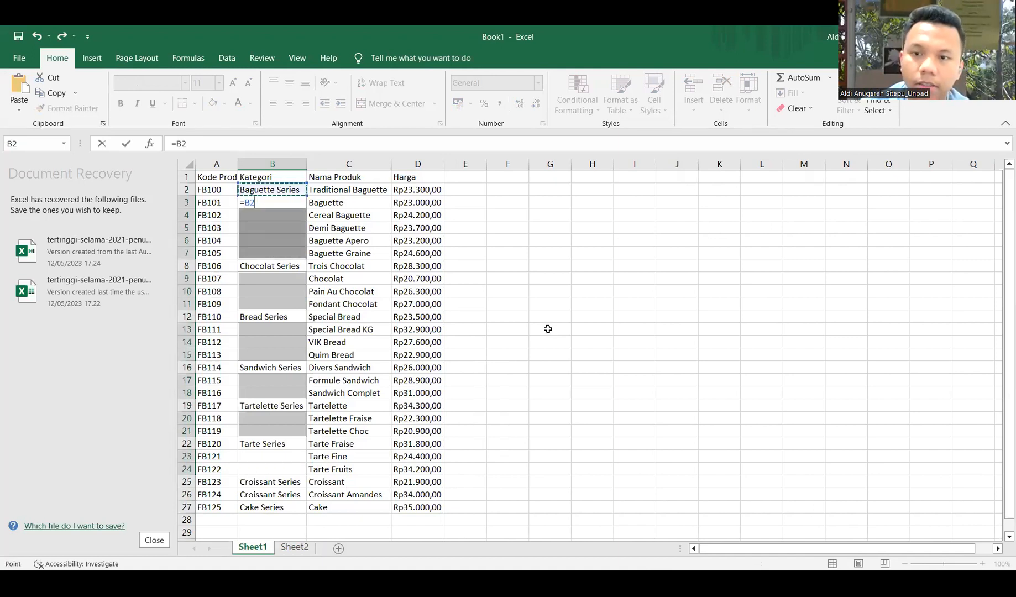
{"action": "key", "text": "ctrl+Return"}
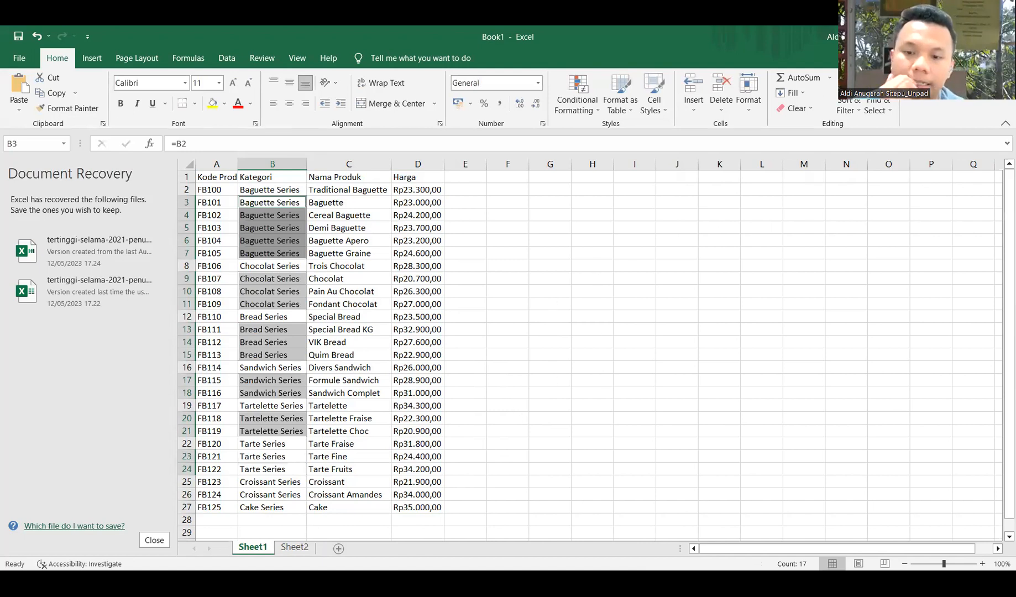
{"action": "left_click", "coordinate": [481, 333]}
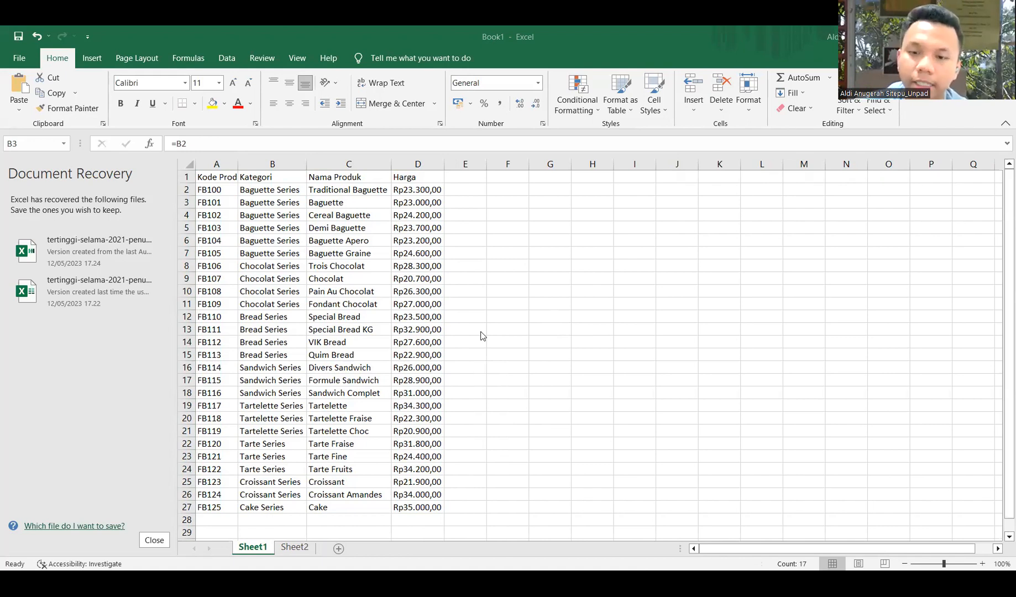
{"action": "left_click", "coordinate": [521, 171]}
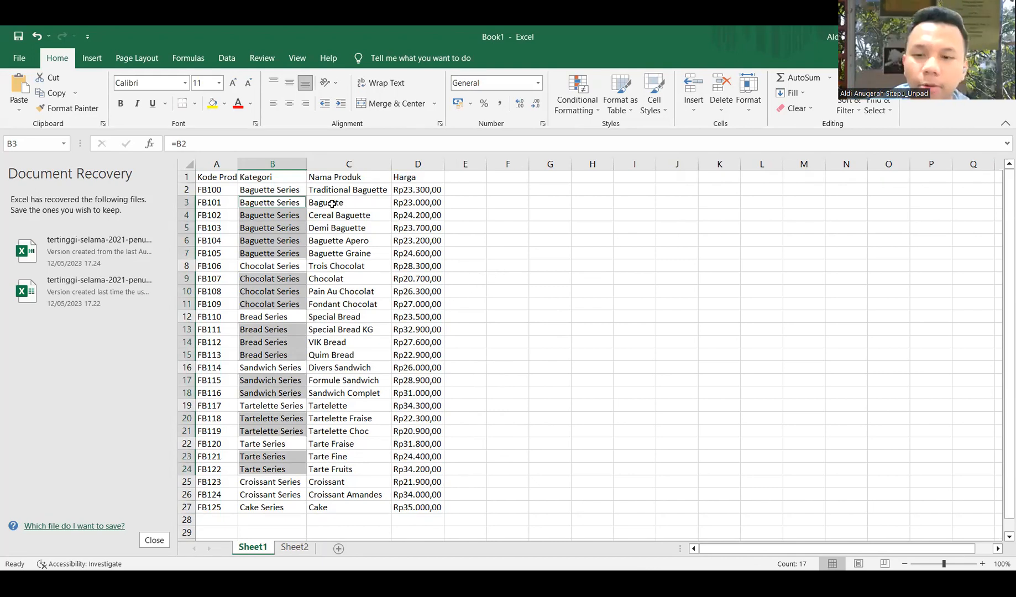
{"action": "key", "text": "Up"}
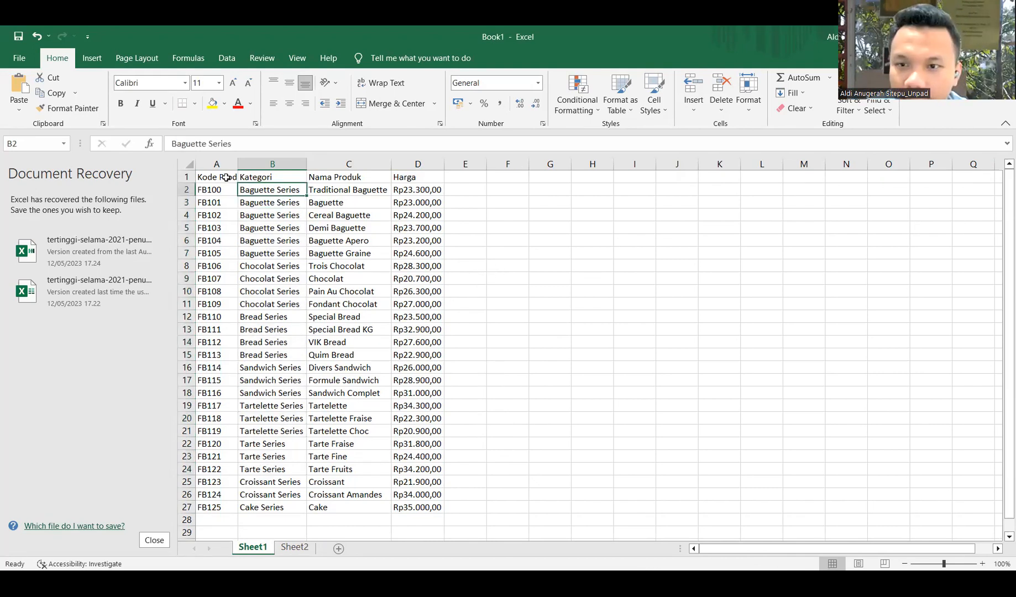
{"action": "left_click", "coordinate": [226, 177]}
{"action": "key", "text": "ctrl+a"}
{"action": "left_click", "coordinate": [392, 240]}
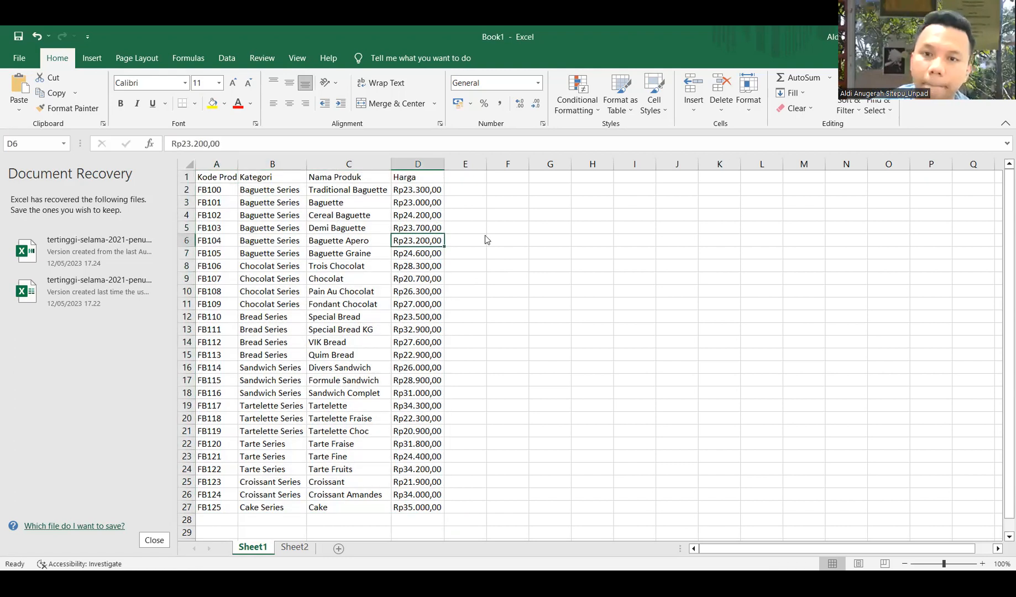
{"action": "key", "text": "Left"}
{"action": "key", "text": "Up"}
{"action": "key", "text": "Up"}
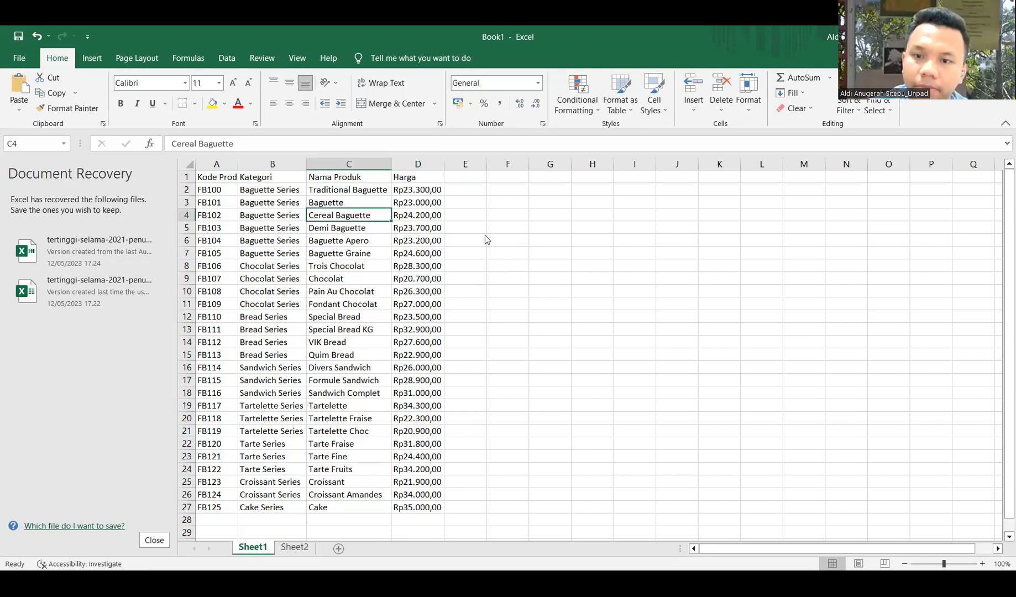
Switch to the Dataset Latihan Upgrading spreadsheet in Google Sheets and select E5 on the Business Question 1 sheet.
{"action": "key", "text": "alt+Tab"}
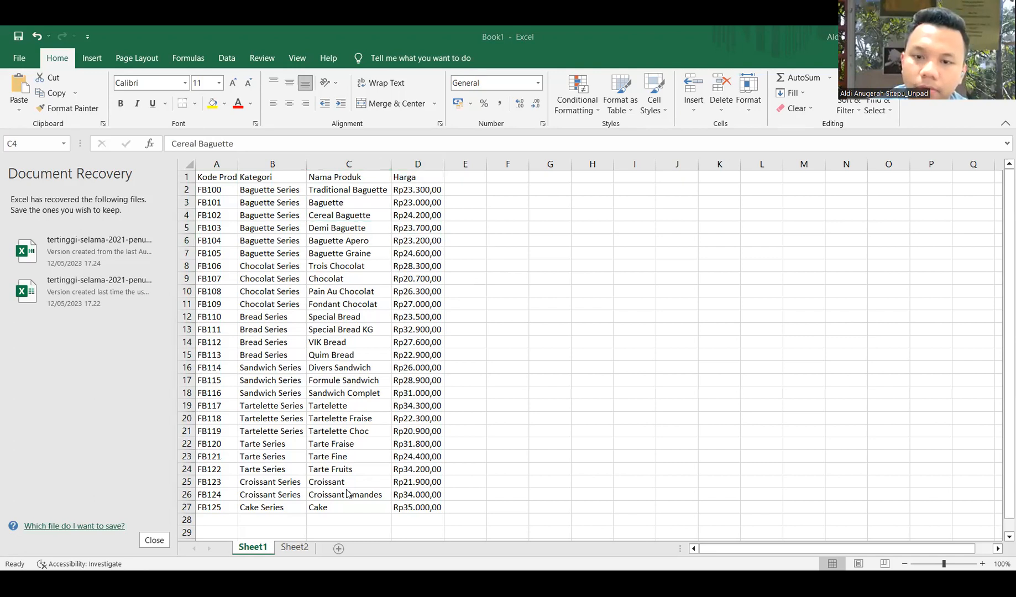
{"action": "left_click", "coordinate": [204, 576]}
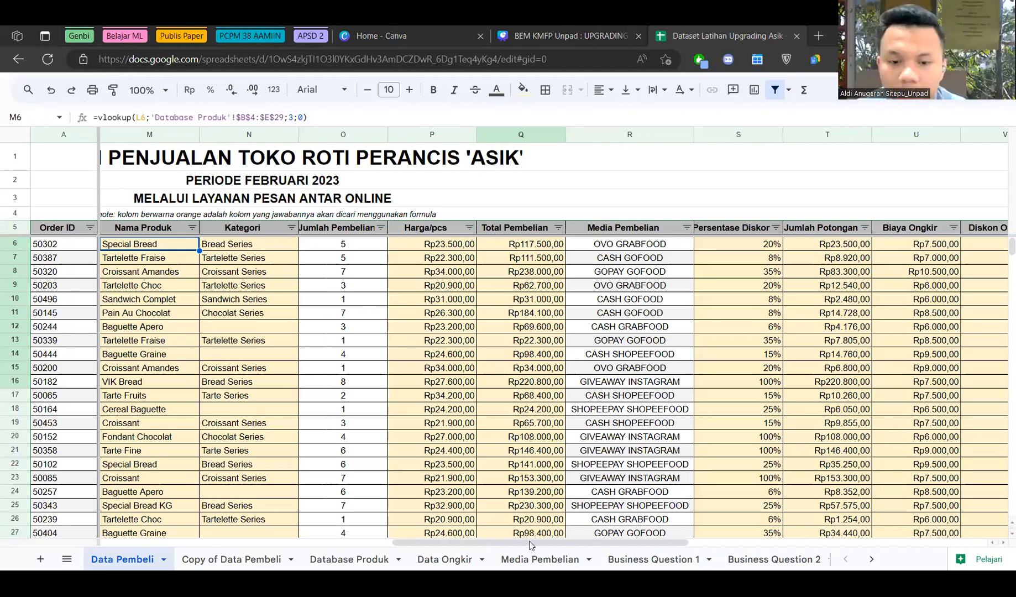
{"action": "key", "text": "Down"}
{"action": "key", "text": "Down"}
{"action": "key", "text": "Down"}
{"action": "key", "text": "Down"}
{"action": "key", "text": "Down"}
{"action": "key", "text": "Down"}
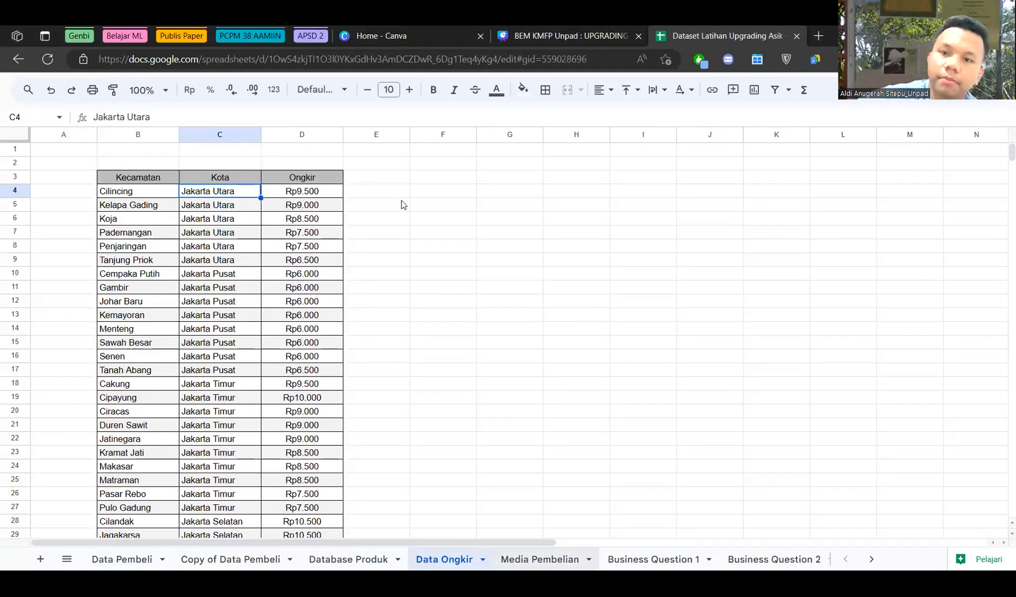
{"action": "left_click", "coordinate": [402, 200]}
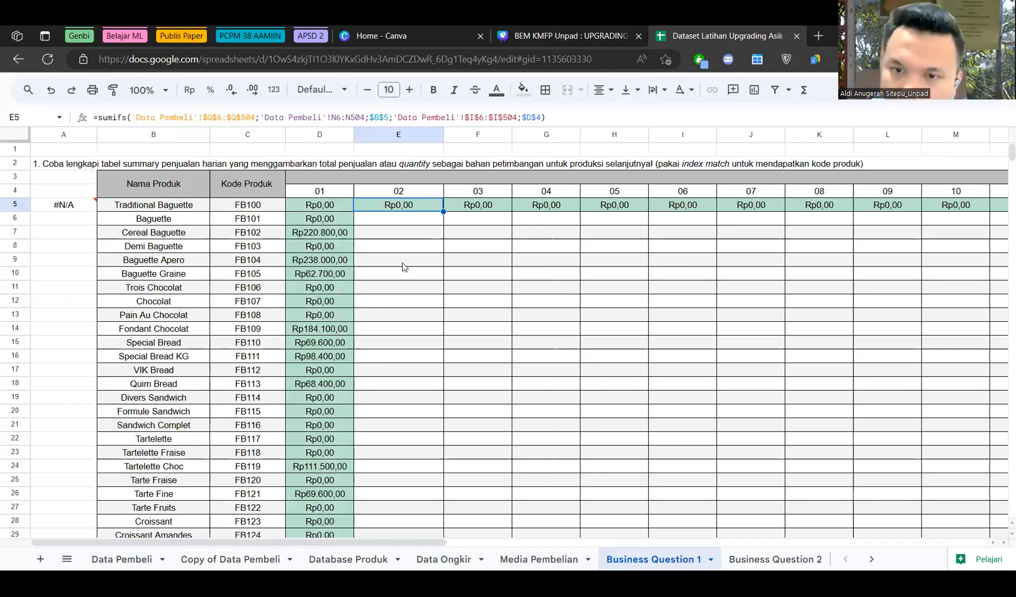
Change the last criterion of the SUMIFS formula in E5 to $E$4 so that it refers to the day 02 header.
{"action": "key", "text": "F2"}
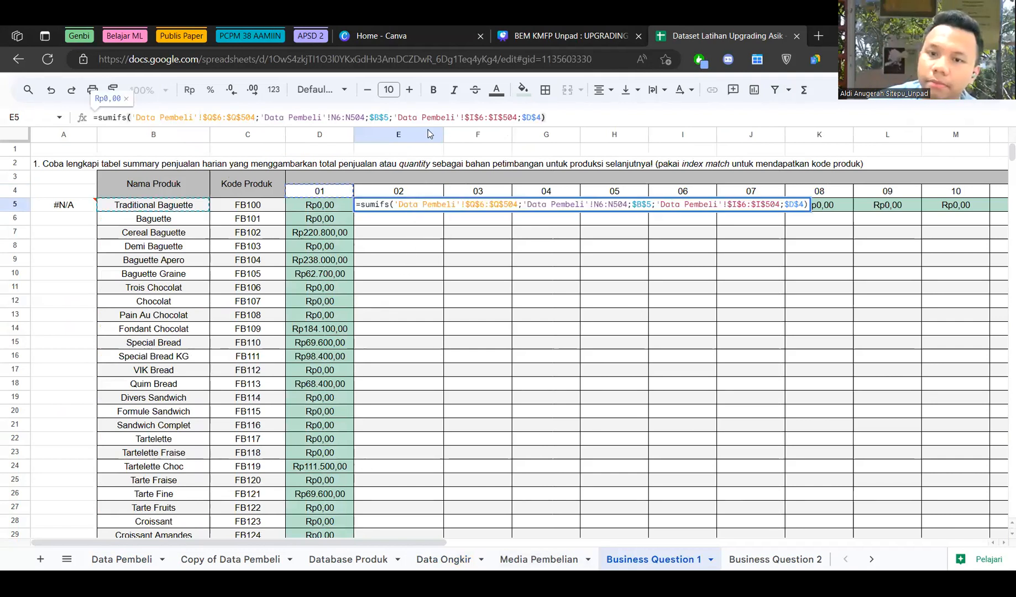
{"action": "key", "text": "Escape"}
{"action": "left_click", "coordinate": [430, 120]}
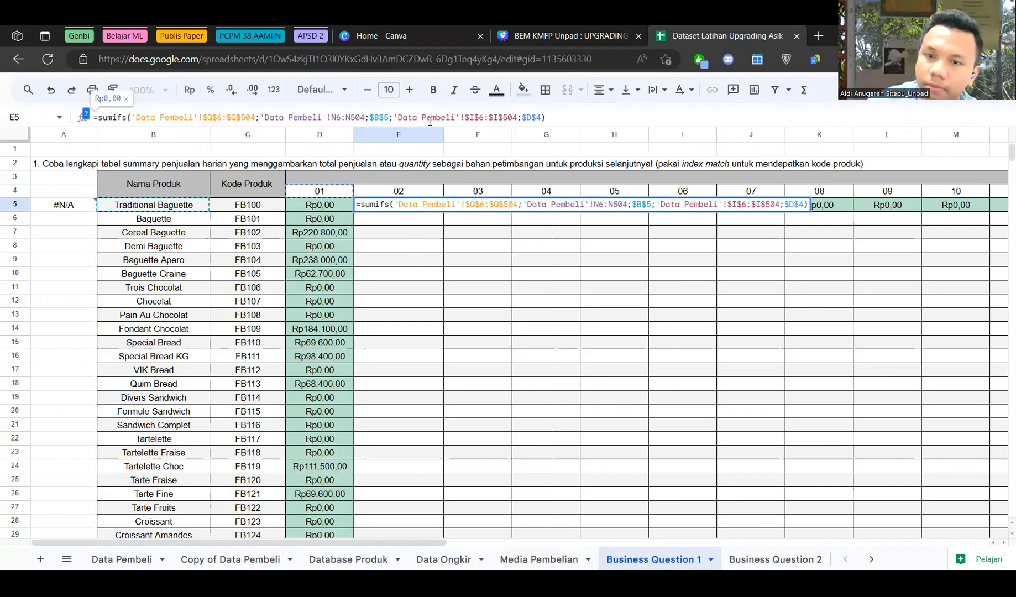
{"action": "key", "text": "Escape"}
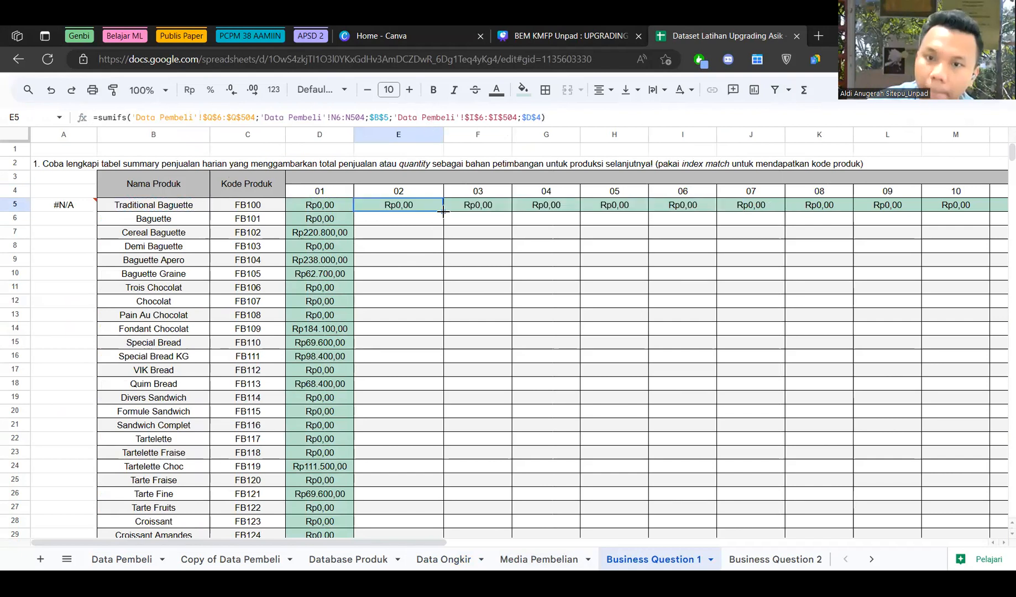
{"action": "left_click", "coordinate": [350, 118]}
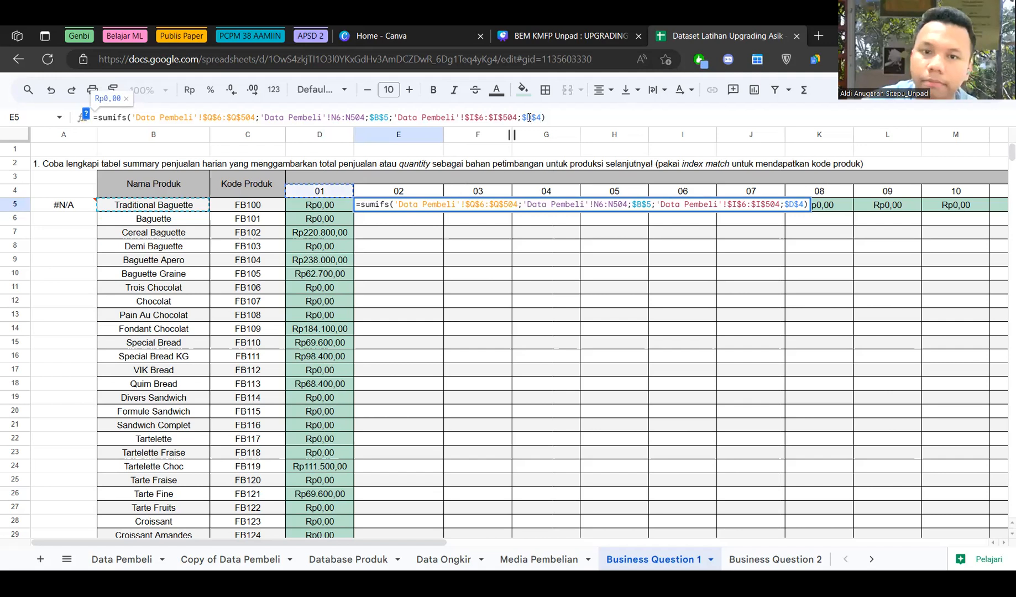
{"action": "key", "text": "Escape"}
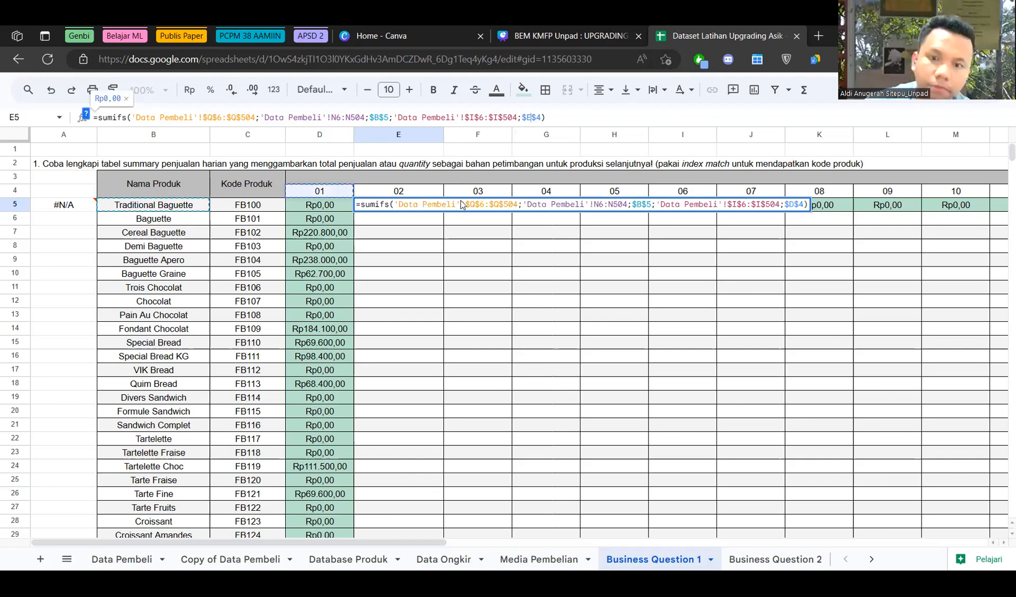
{"action": "key", "text": "Tab"}
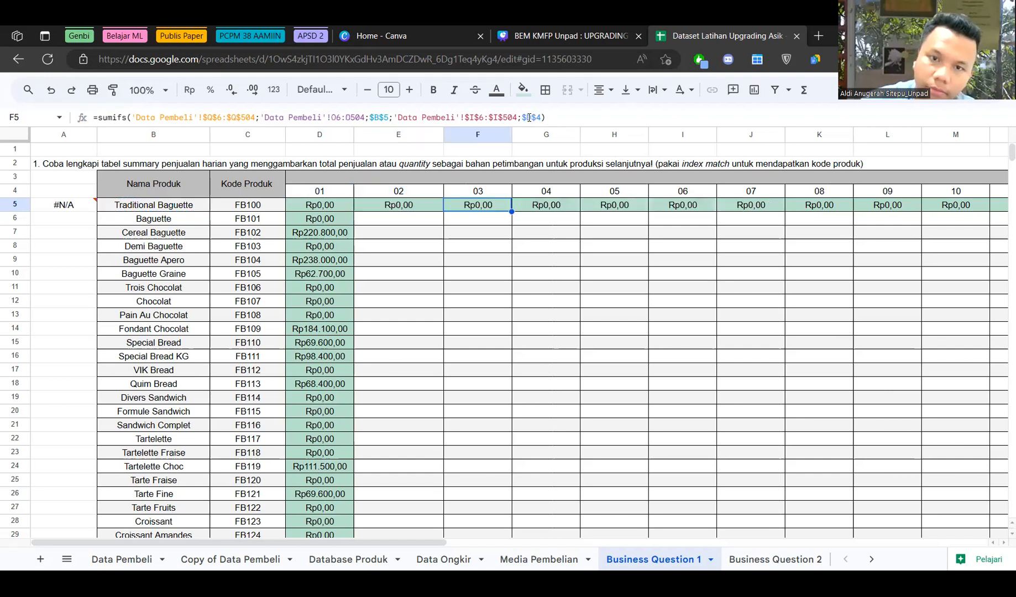
{"action": "left_click", "coordinate": [529, 117]}
{"action": "key", "text": "Return"}
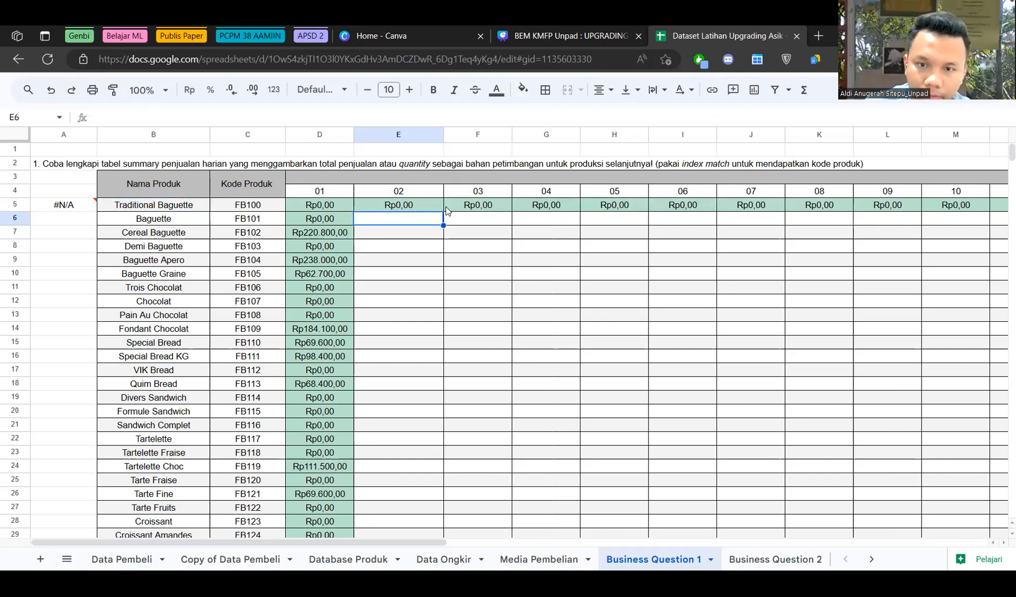
Fill the E5 formula down the day 02 column to the Cake row and reopen the E5 formula for editing.
{"action": "key", "text": "Up"}
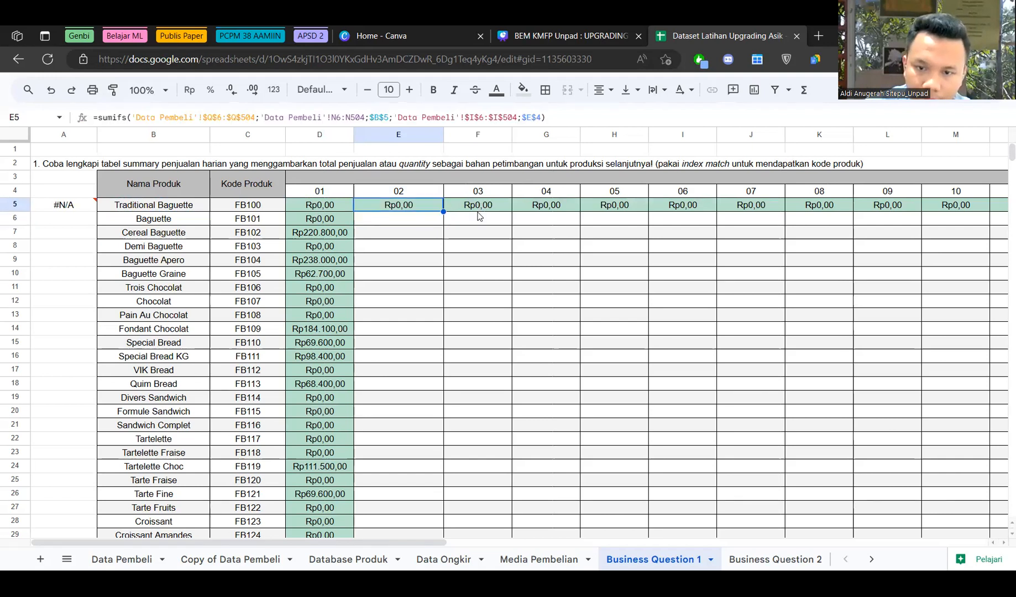
{"action": "double_click", "coordinate": [443, 212]}
{"action": "scroll", "coordinate": [453, 276], "scroll_direction": "down", "scroll_amount": 5}
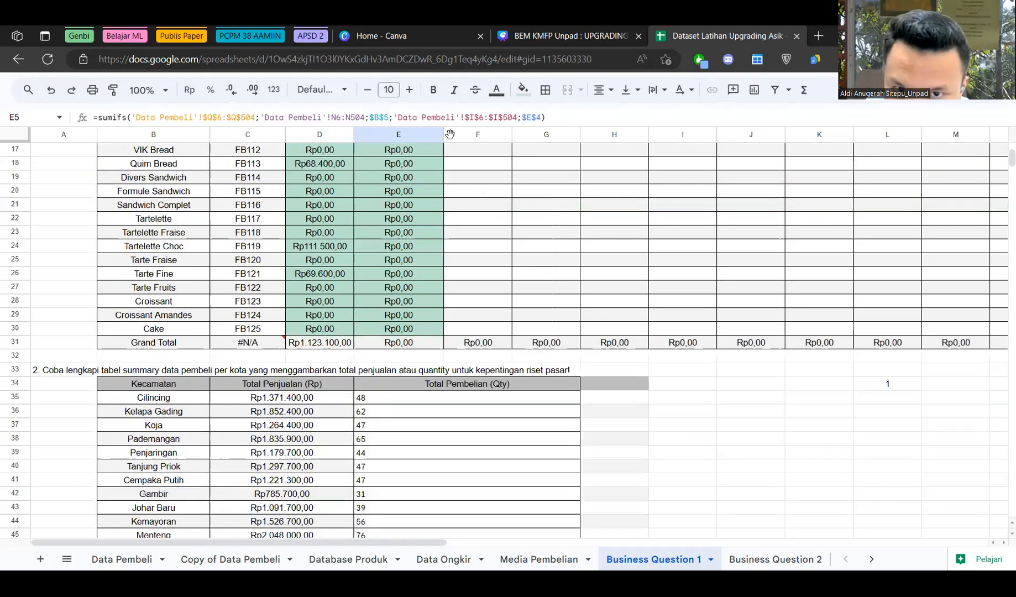
{"action": "scroll", "coordinate": [454, 277], "scroll_direction": "up", "scroll_amount": 5}
{"action": "left_click", "coordinate": [456, 118]}
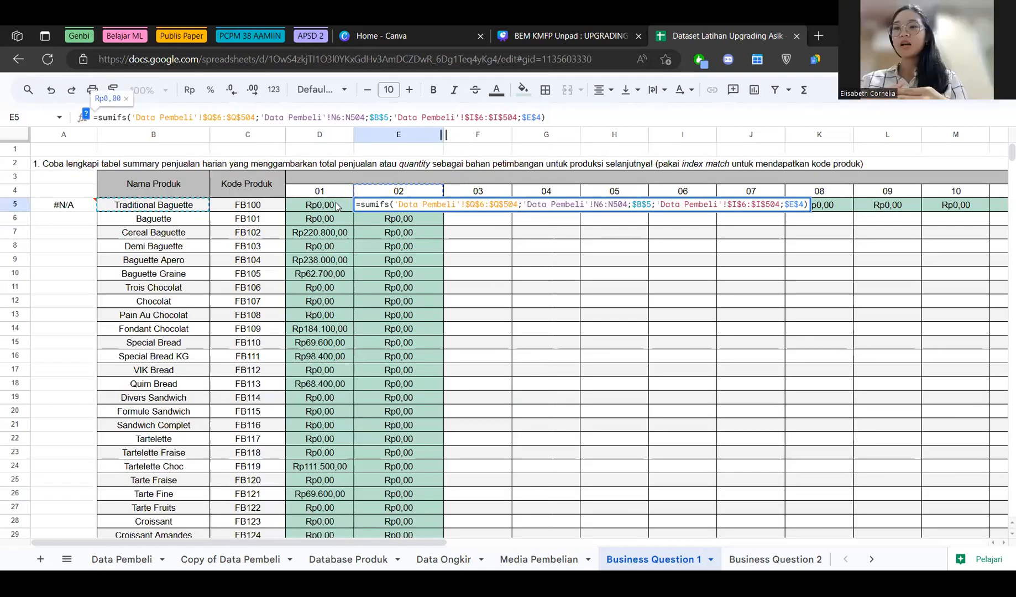